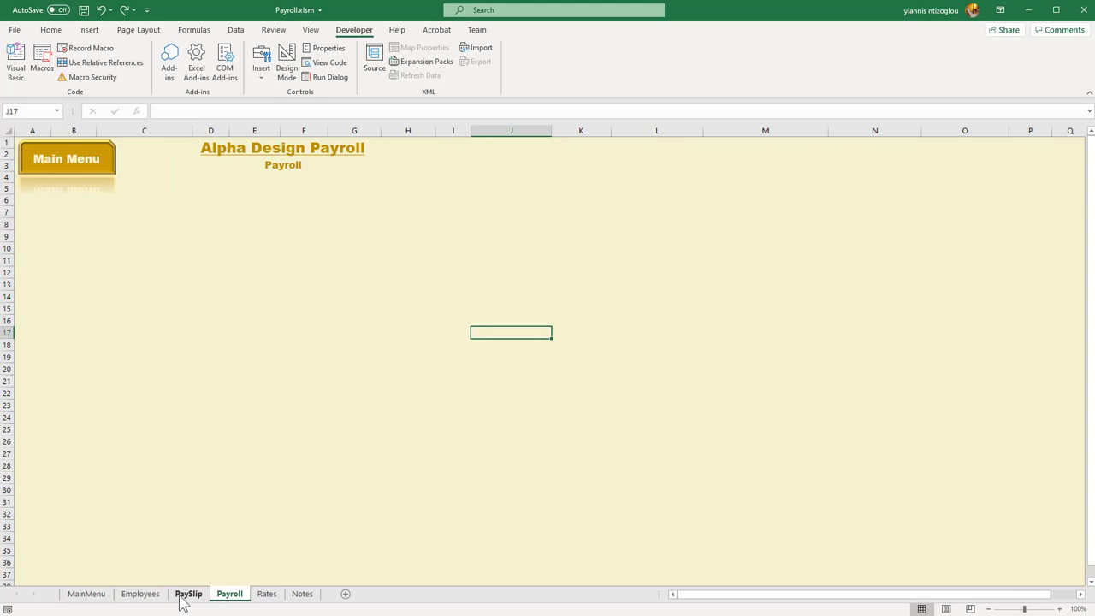
Step: Look through the MainMenu, Employees, PaySlip, Rates and Payroll sheets, finishing on the PaySlip sheet
{"action": "left_click", "coordinate": [186, 596]}
{"action": "left_click", "coordinate": [95, 596]}
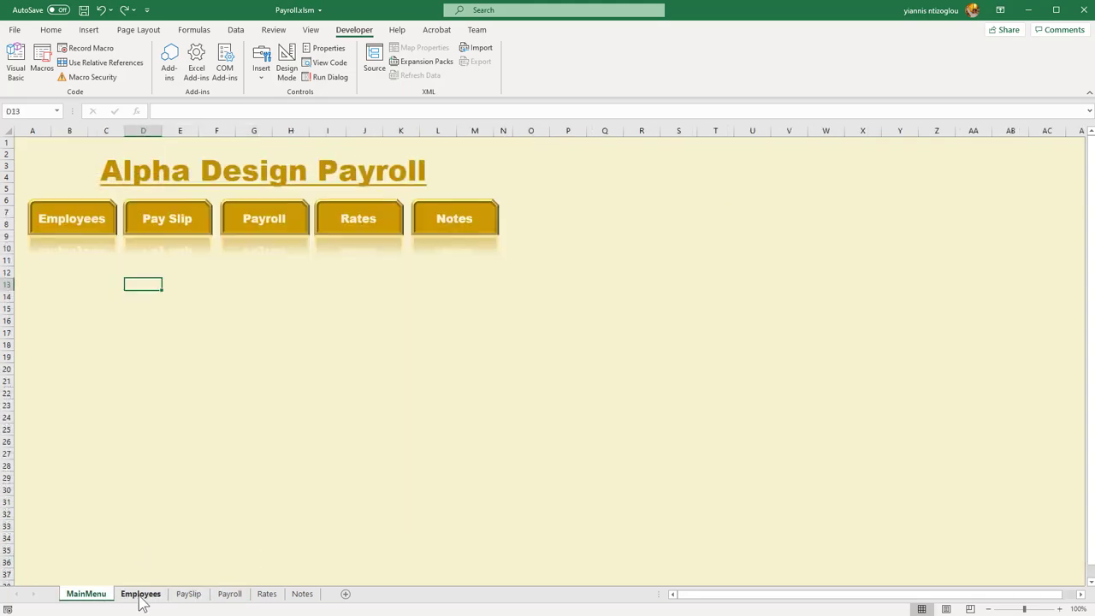
{"action": "left_click", "coordinate": [140, 594]}
{"action": "left_click", "coordinate": [188, 596]}
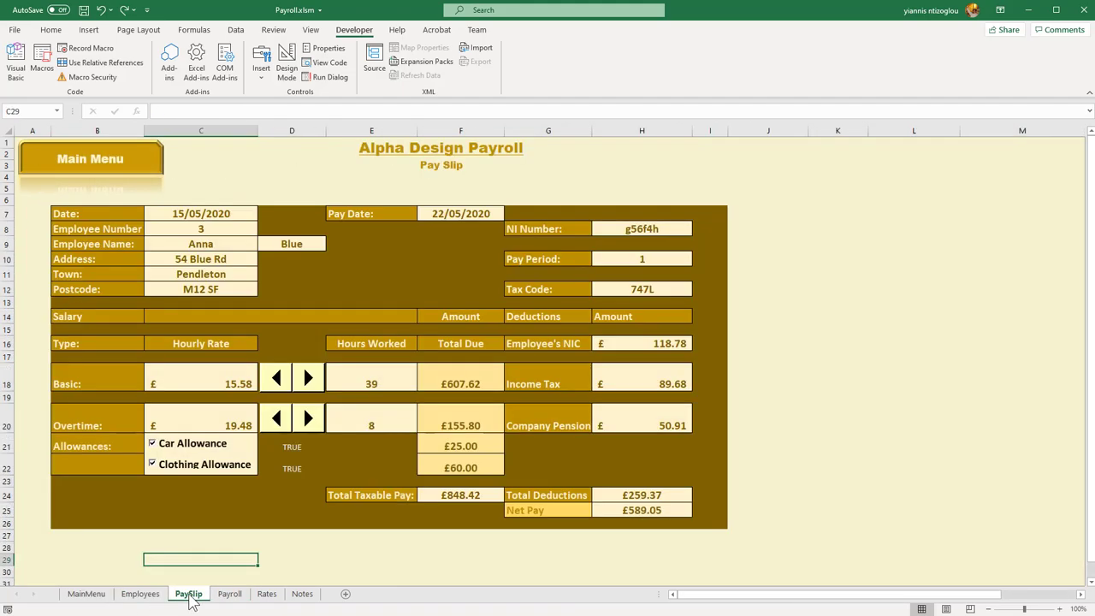
{"action": "left_click", "coordinate": [275, 598]}
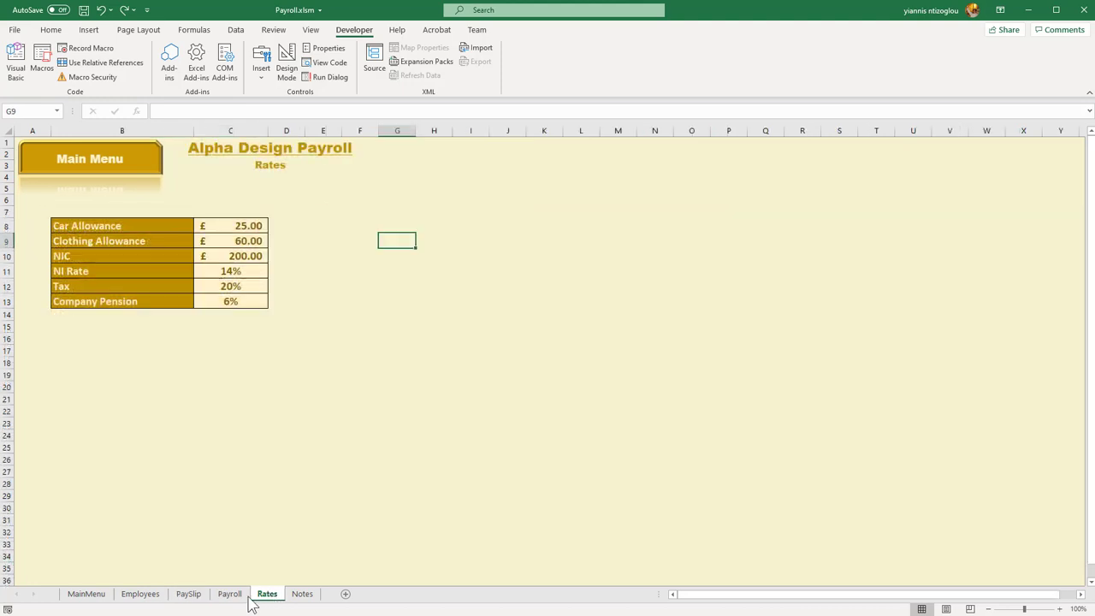
{"action": "left_click", "coordinate": [222, 597]}
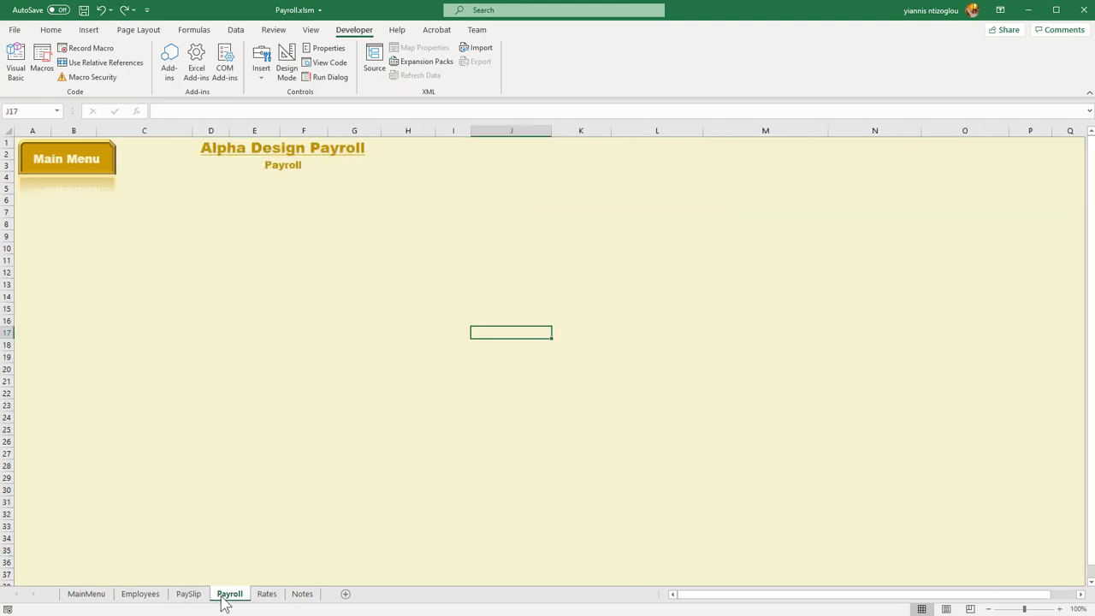
{"action": "left_click", "coordinate": [188, 596]}
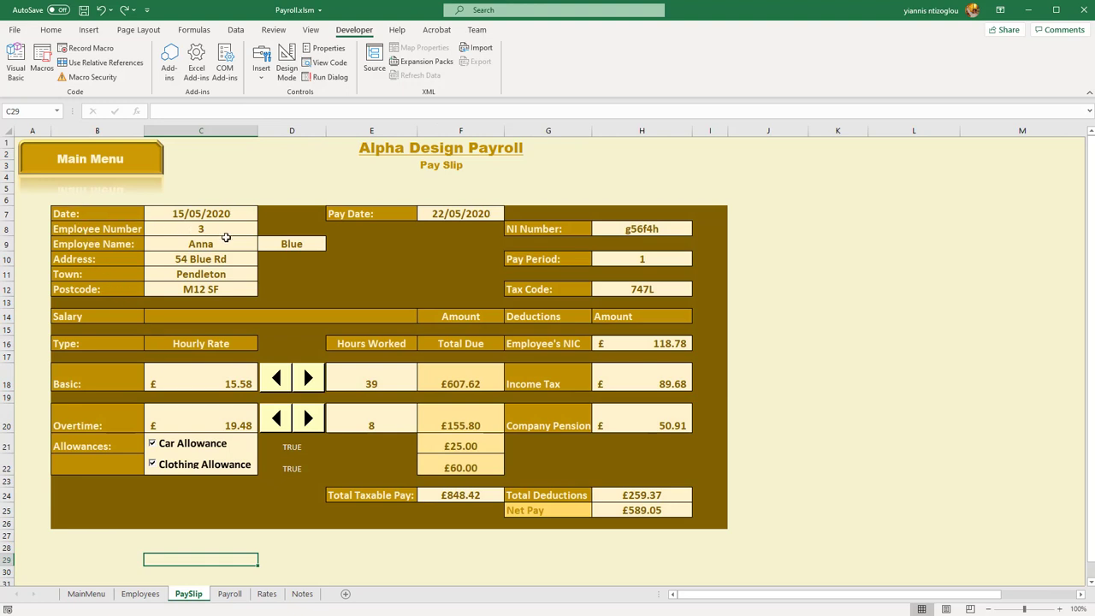
Step: Copy the "Date:" label from B7 into B28 below the pay slip as the first column header
{"action": "left_click", "coordinate": [90, 549]}
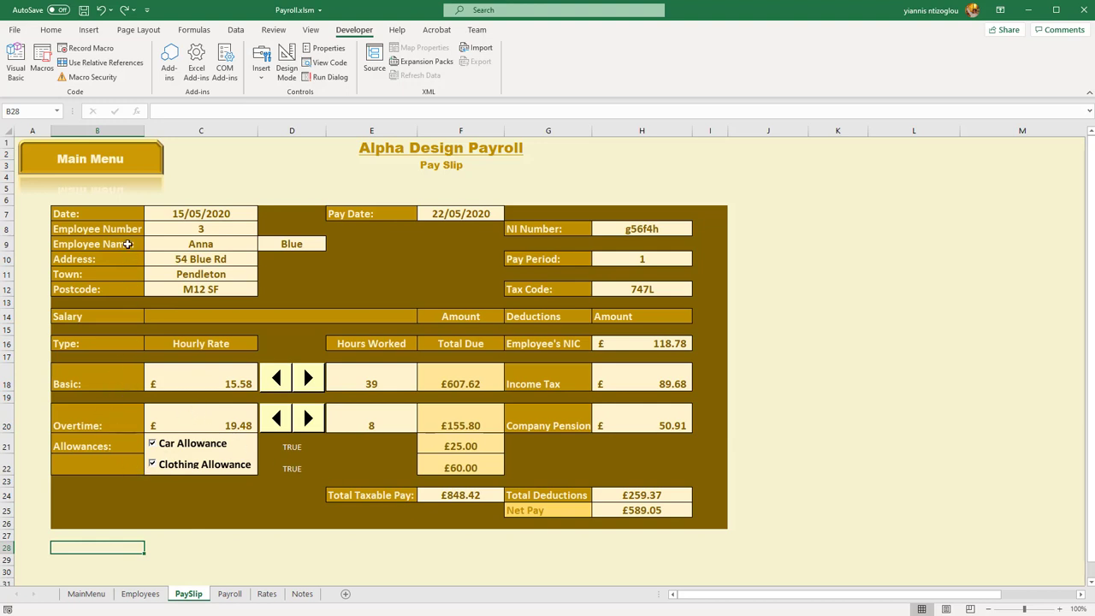
{"action": "left_click", "coordinate": [88, 213]}
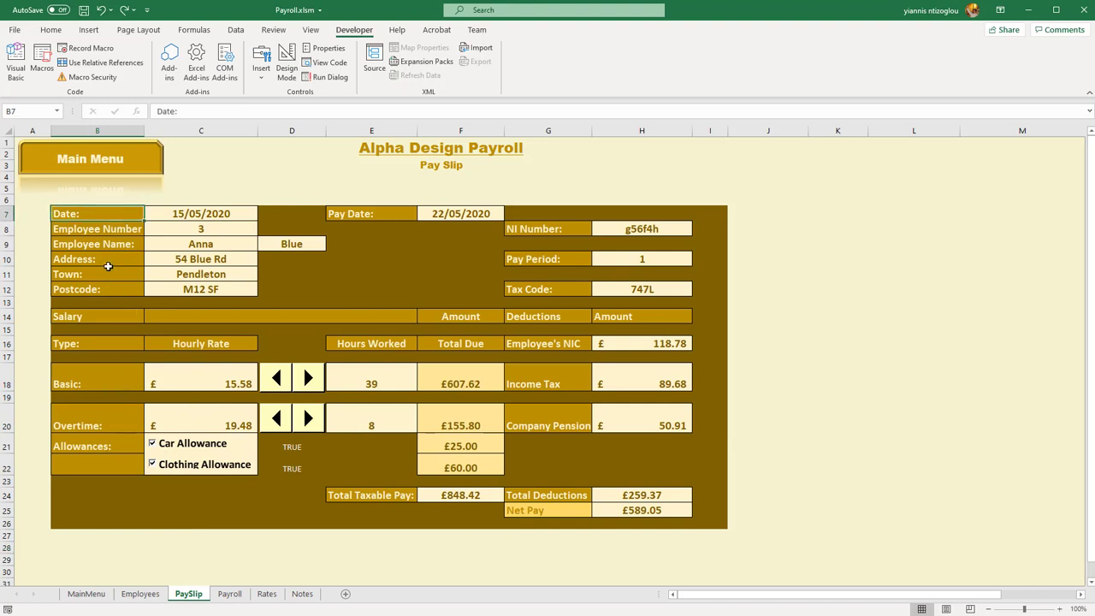
{"action": "right_click", "coordinate": [86, 214]}
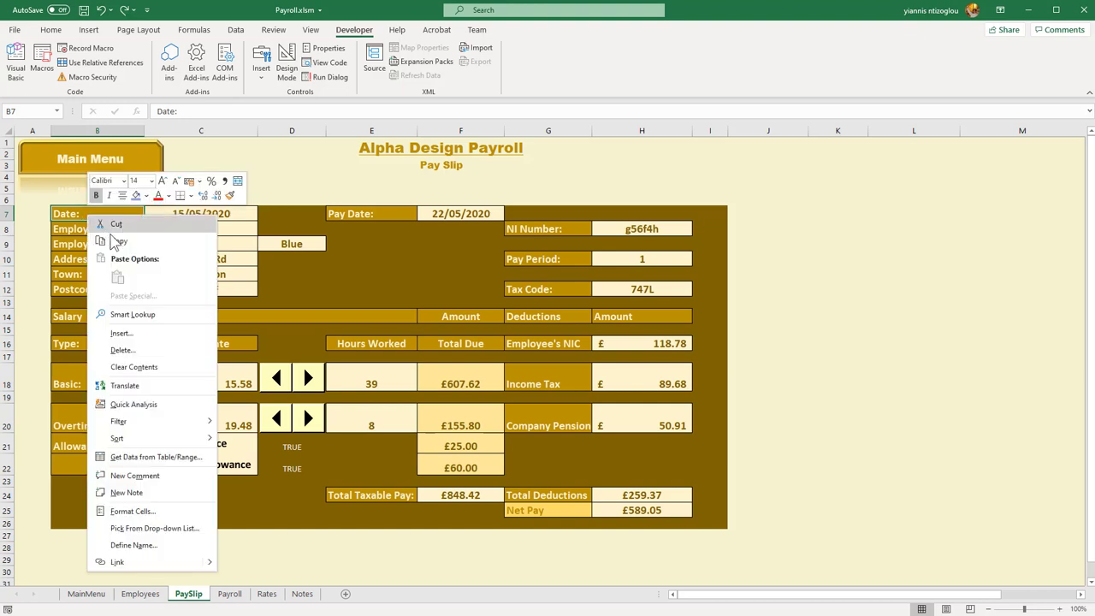
{"action": "left_click", "coordinate": [112, 242]}
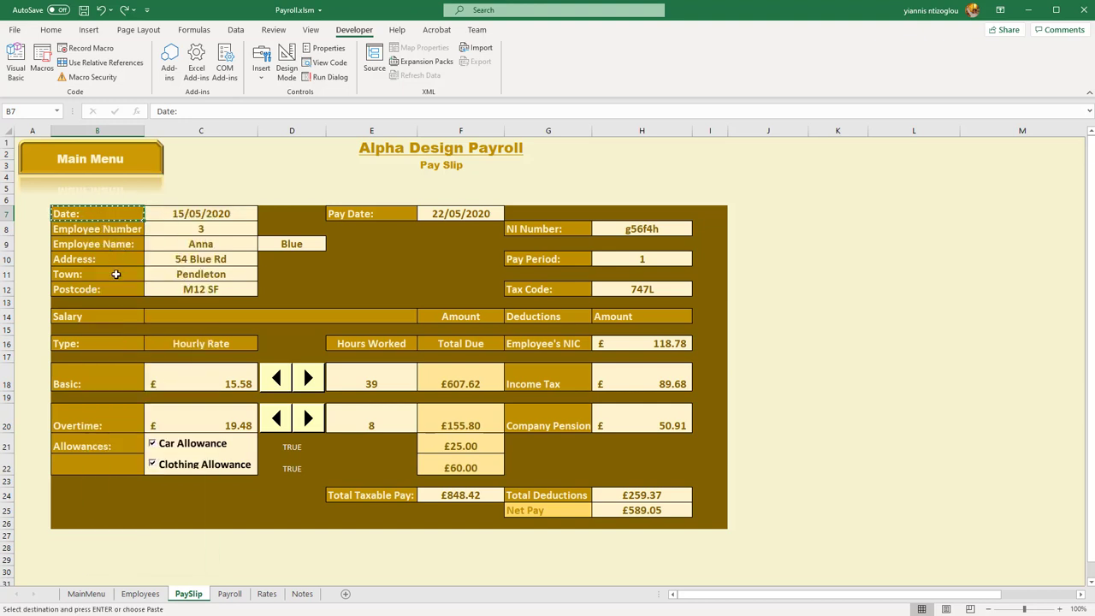
{"action": "left_click", "coordinate": [78, 544]}
{"action": "right_click", "coordinate": [78, 544]}
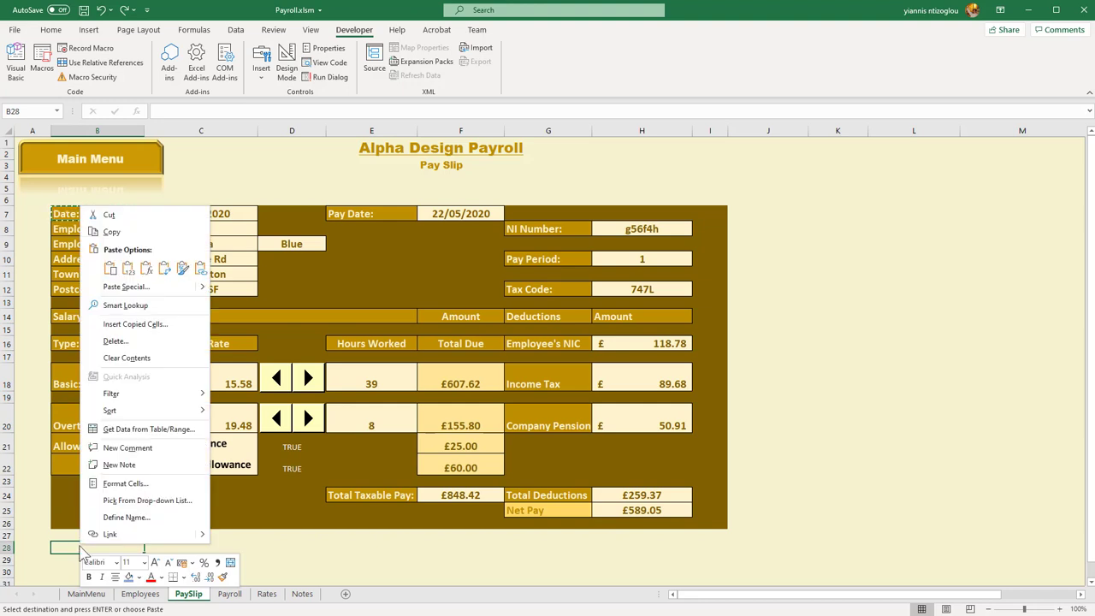
{"action": "left_click", "coordinate": [109, 268]}
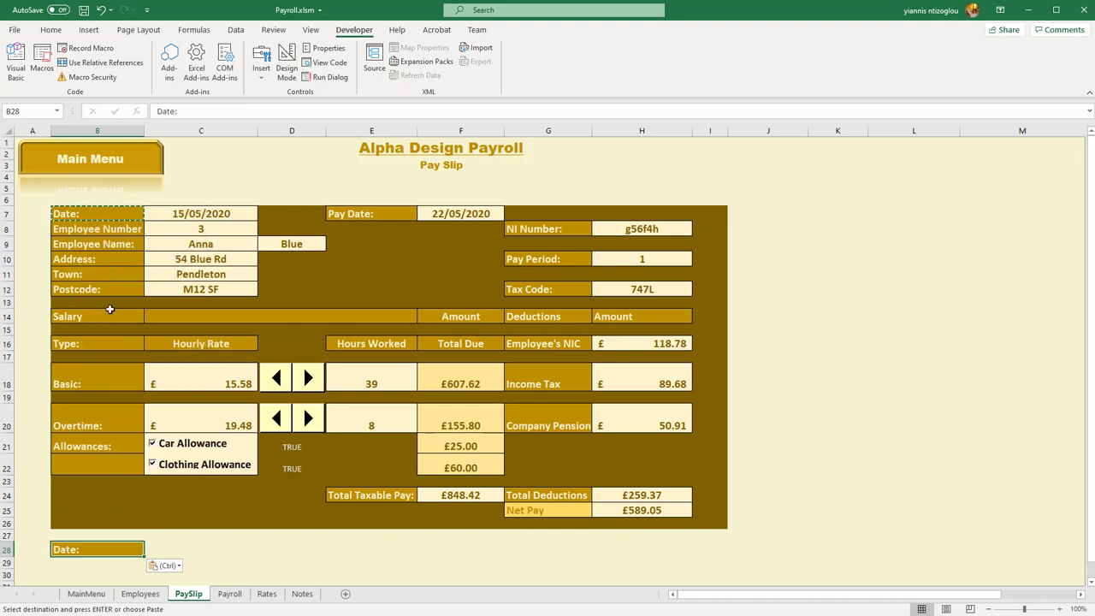
Step: Copy the "Employee Number" label from B8 into C28 as the second column header
{"action": "left_click", "coordinate": [88, 232]}
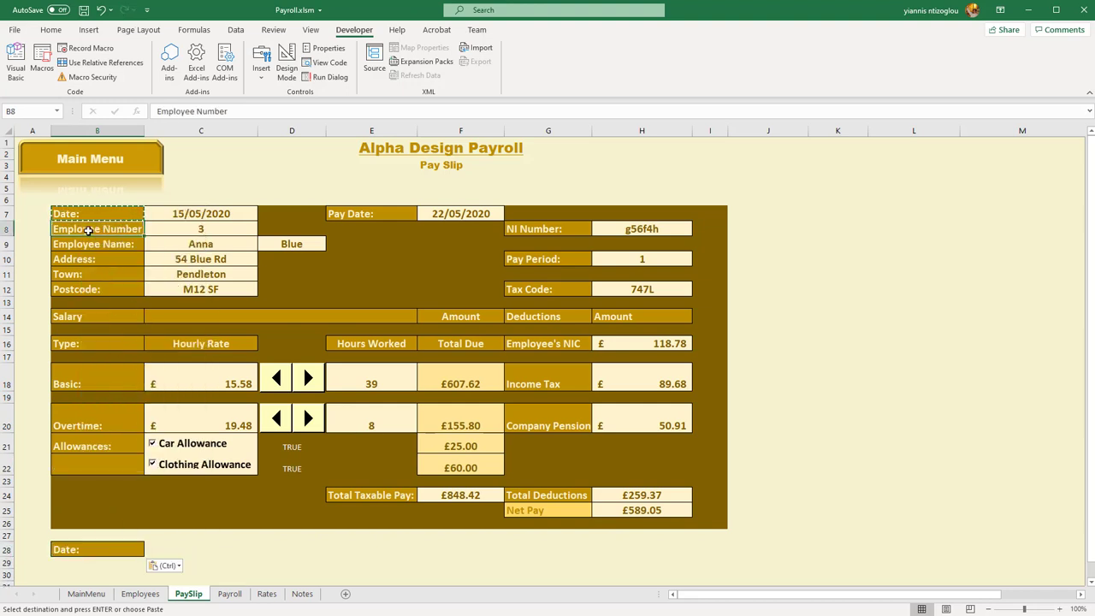
{"action": "right_click", "coordinate": [89, 230]}
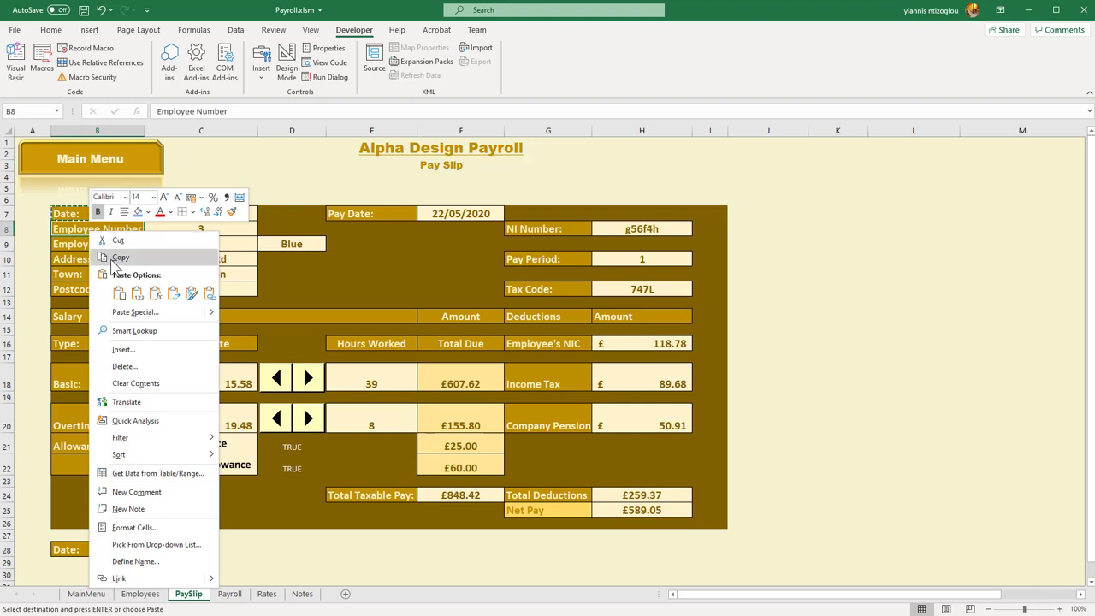
{"action": "left_click", "coordinate": [119, 257]}
{"action": "left_click", "coordinate": [174, 552]}
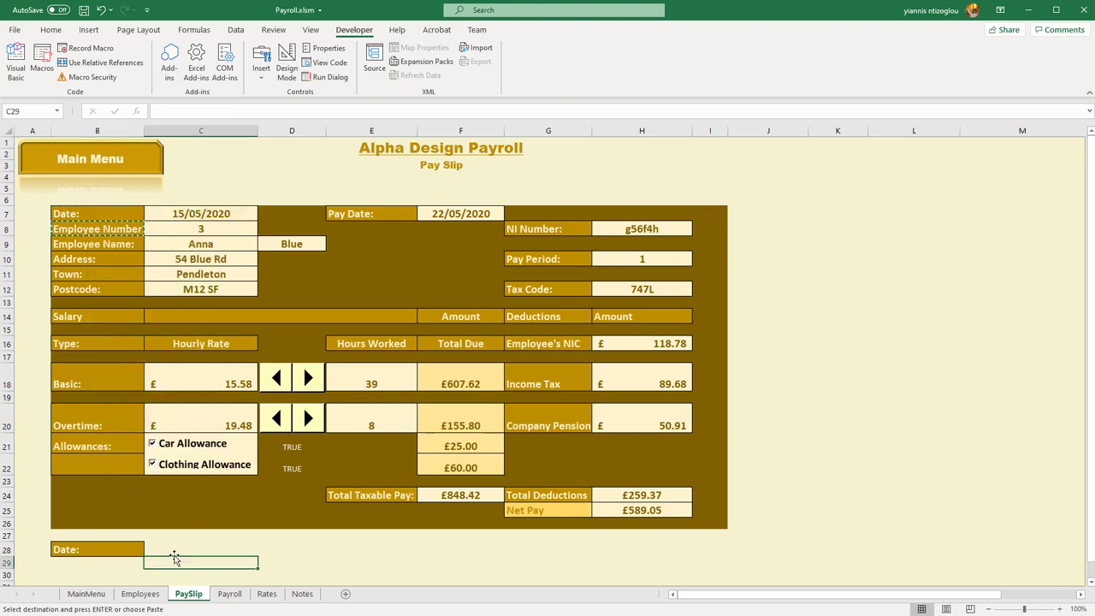
{"action": "right_click", "coordinate": [175, 551]}
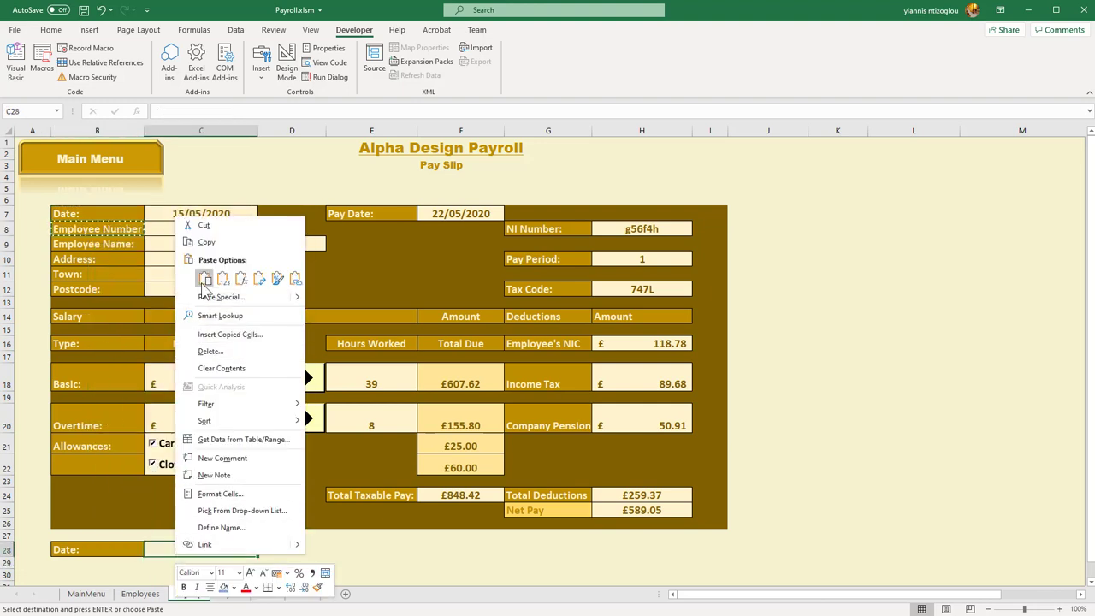
{"action": "left_click", "coordinate": [204, 278]}
Step: Copy the "Employee Name:" label from B9 into D28 and shorten it to "Name"
{"action": "left_click", "coordinate": [109, 250]}
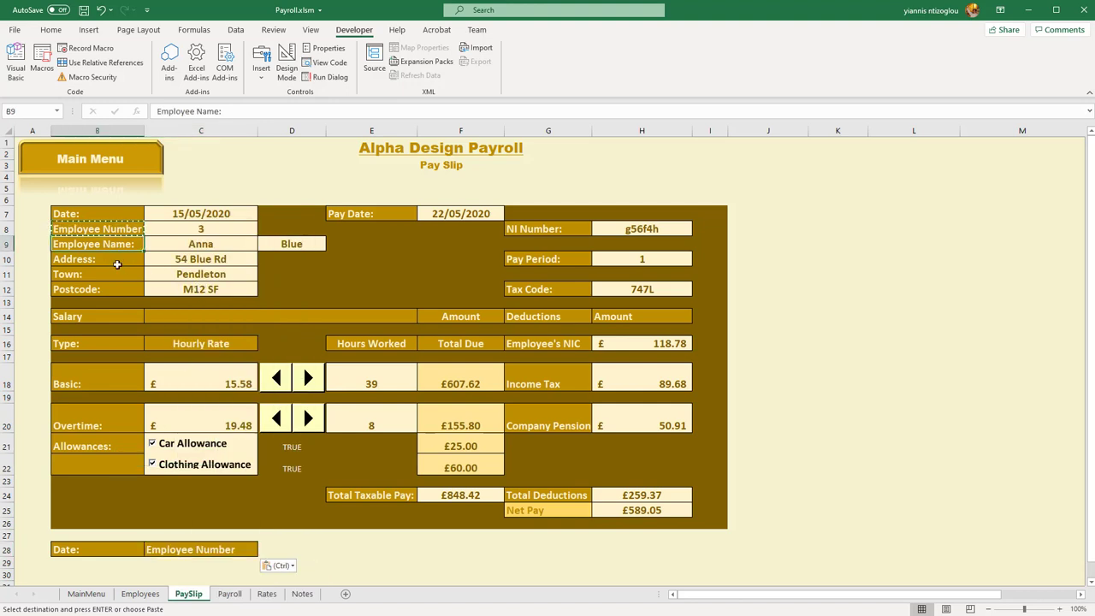
{"action": "key", "text": "ctrl+c"}
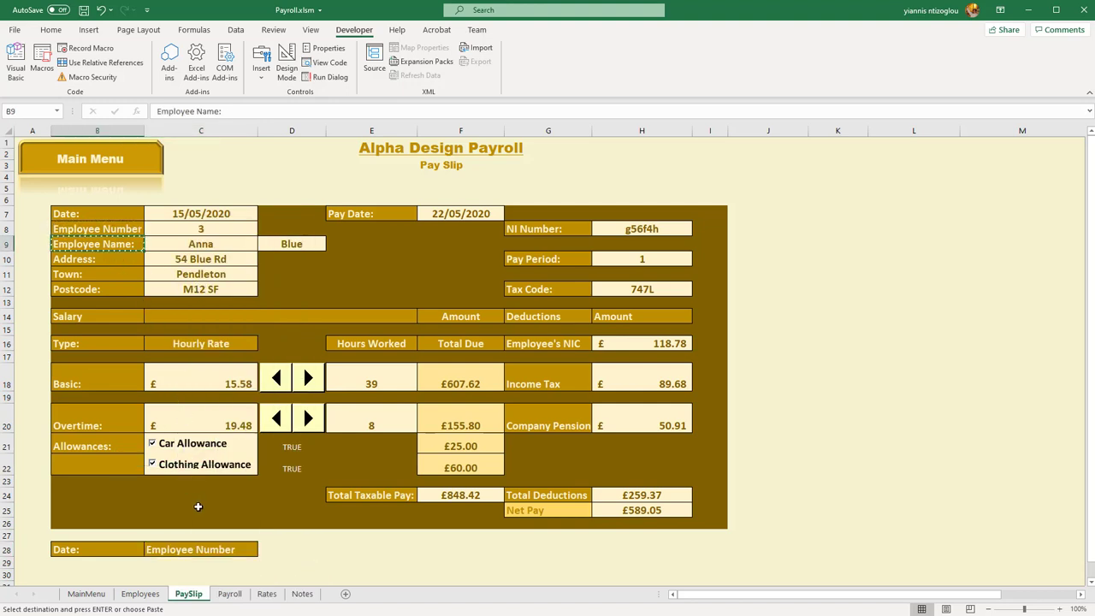
{"action": "left_click", "coordinate": [286, 548]}
{"action": "key", "text": "ctrl+v"}
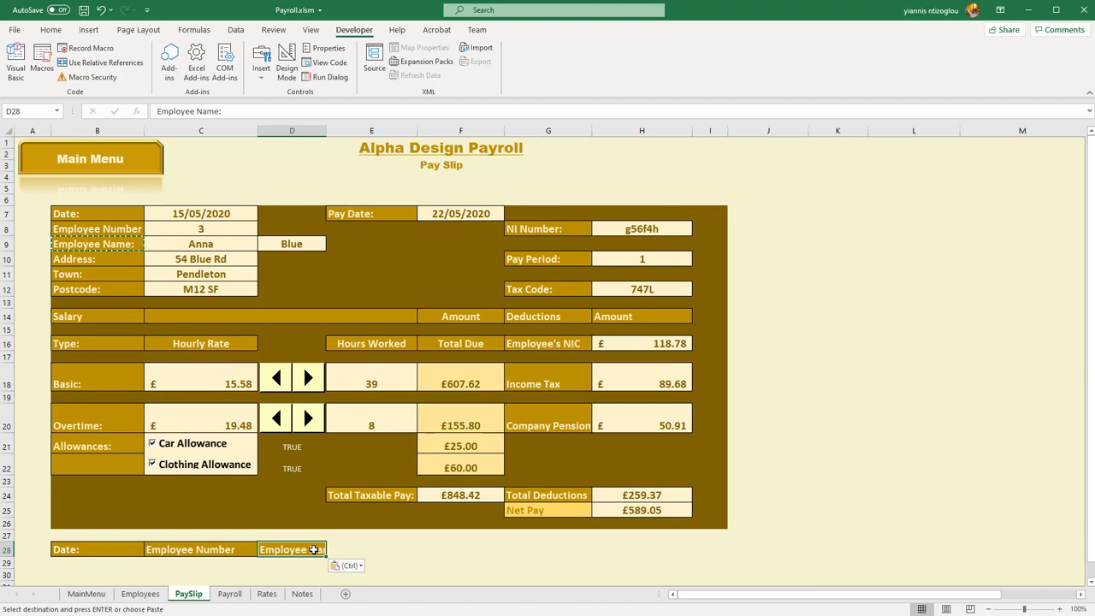
{"action": "double_click", "coordinate": [304, 550]}
{"action": "left_click_drag", "start_coordinate": [310, 551], "coordinate": [229, 552]}
{"action": "key", "text": "BackSpace"}
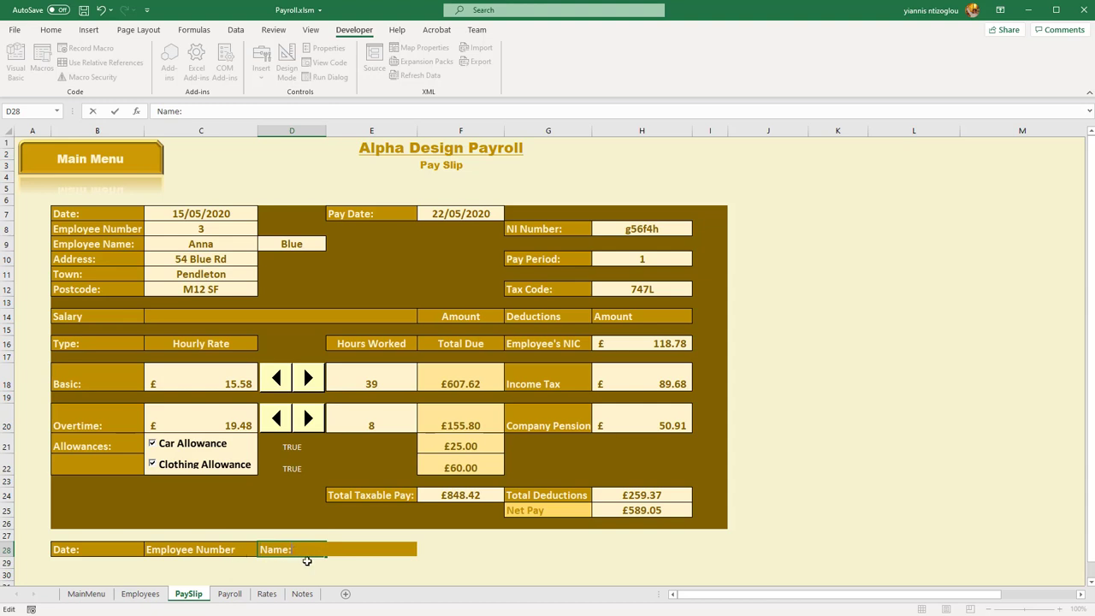
{"action": "left_click", "coordinate": [244, 549]}
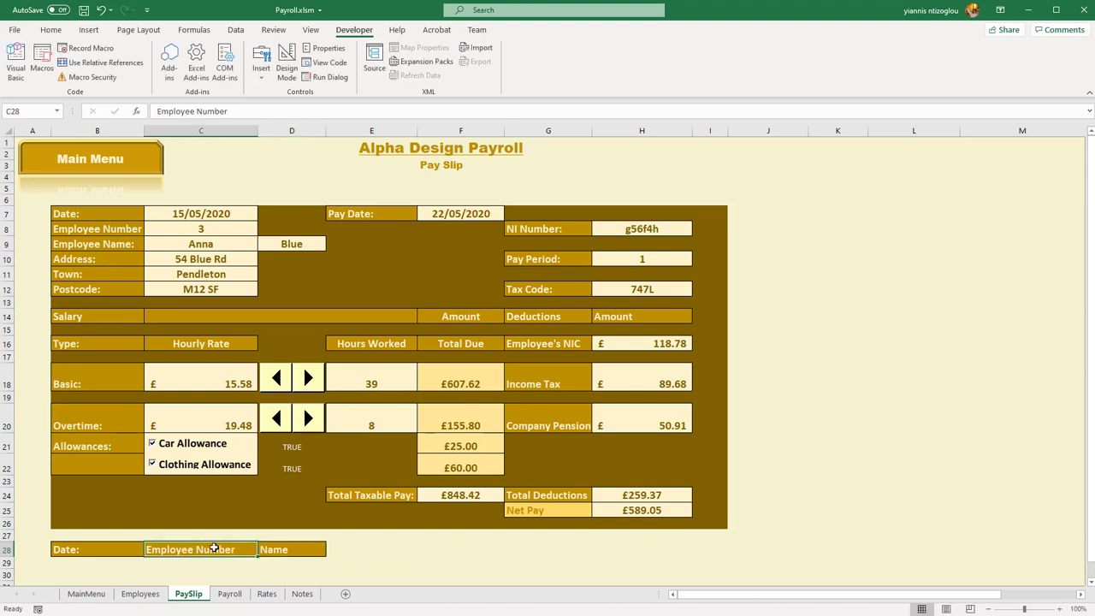
Step: Remove the colon from the header in B28 so it reads "Date"
{"action": "left_click", "coordinate": [85, 548]}
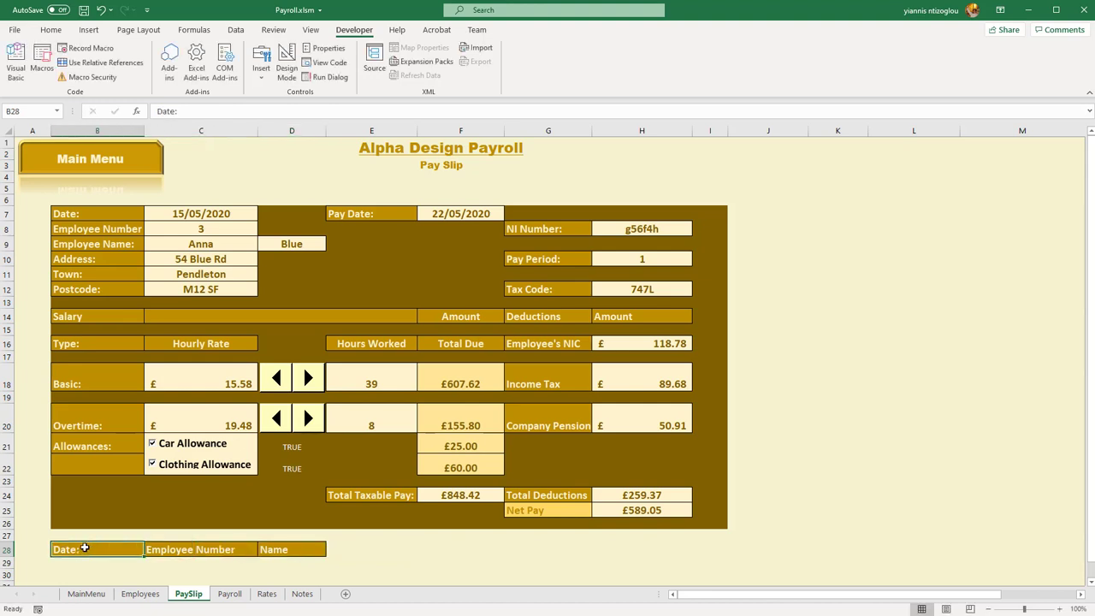
{"action": "left_click", "coordinate": [189, 115]}
{"action": "key", "text": "BackSpace"}
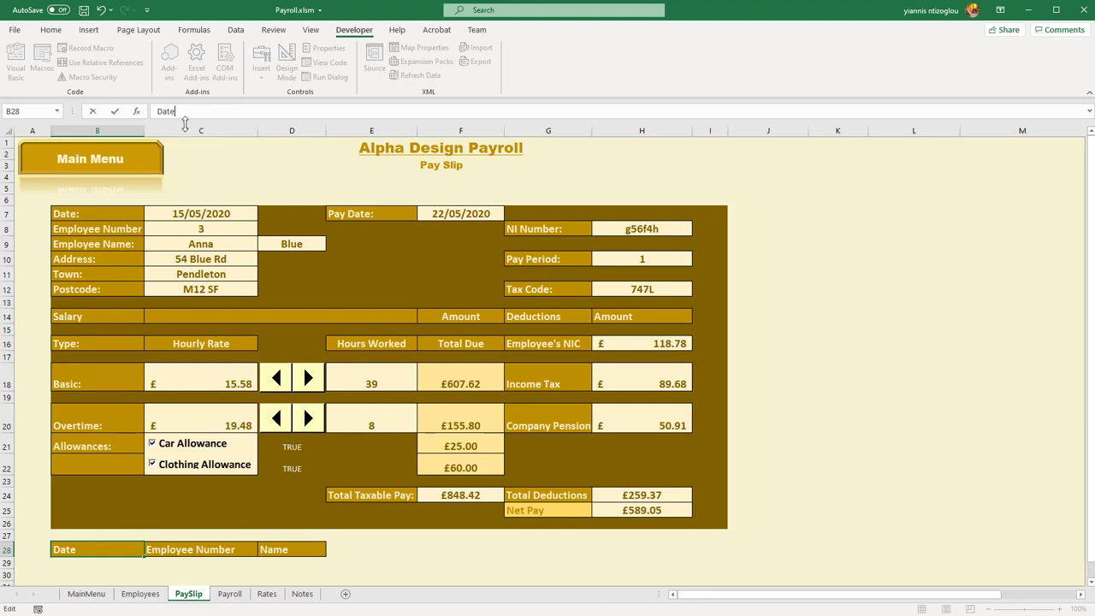
{"action": "left_click", "coordinate": [333, 562]}
Step: Extend the "Name" header from D28 into E28 and change the copy to "Surname"
{"action": "left_click", "coordinate": [301, 557]}
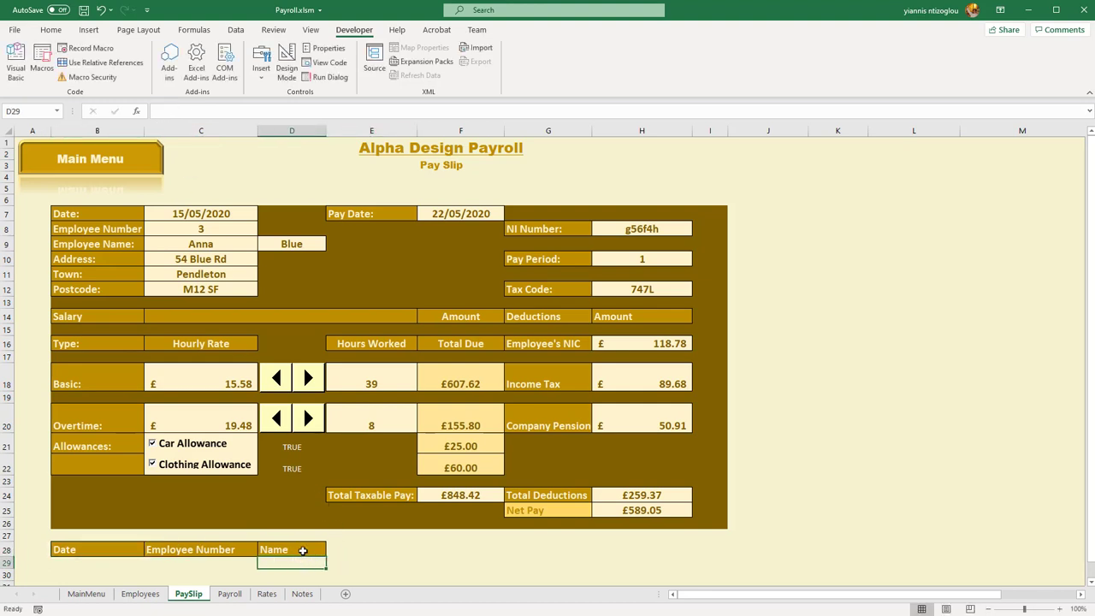
{"action": "left_click", "coordinate": [304, 548]}
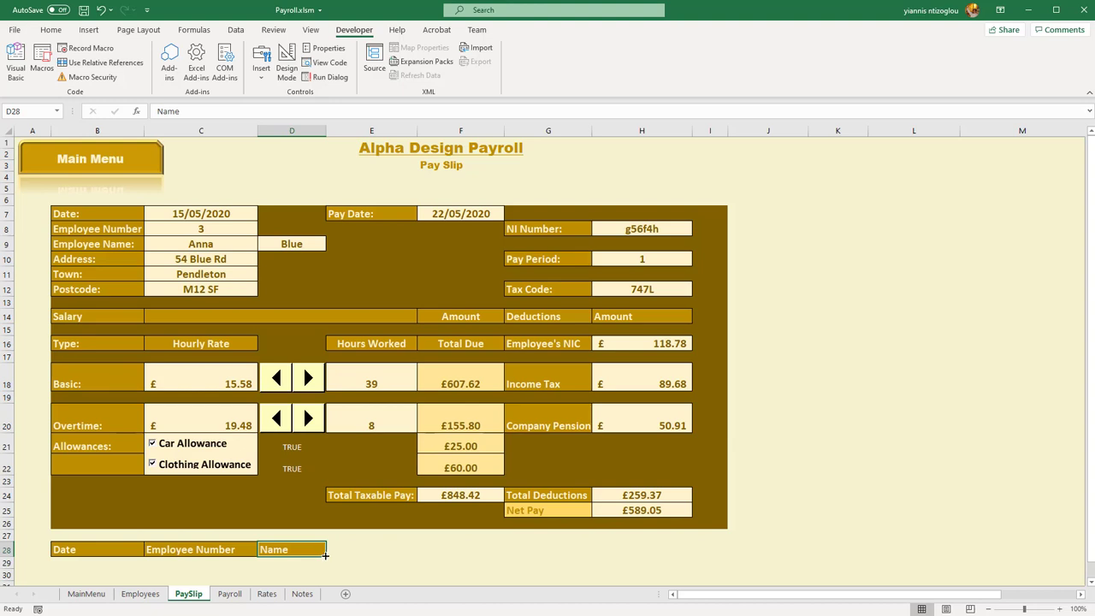
{"action": "left_click_drag", "start_coordinate": [325, 555], "coordinate": [415, 554]}
{"action": "left_click", "coordinate": [334, 552]}
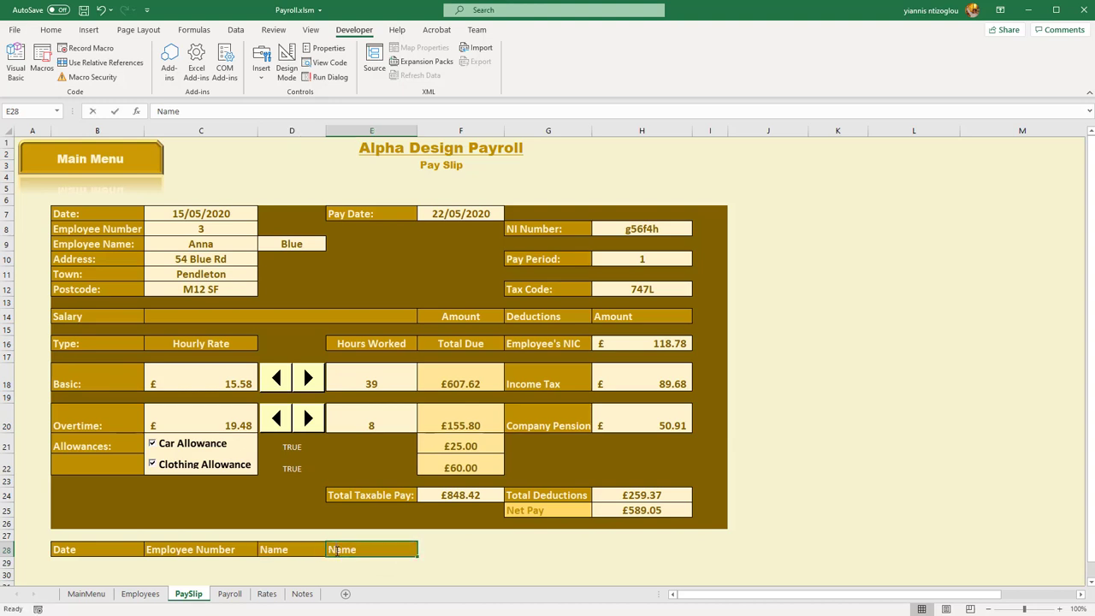
{"action": "double_click", "coordinate": [371, 555]}
{"action": "key", "text": "BackSpace"}
{"action": "key", "text": "BackSpace"}
{"action": "key", "text": "BackSpace"}
{"action": "key", "text": "BackSpace"}
{"action": "type", "text": "Same"}
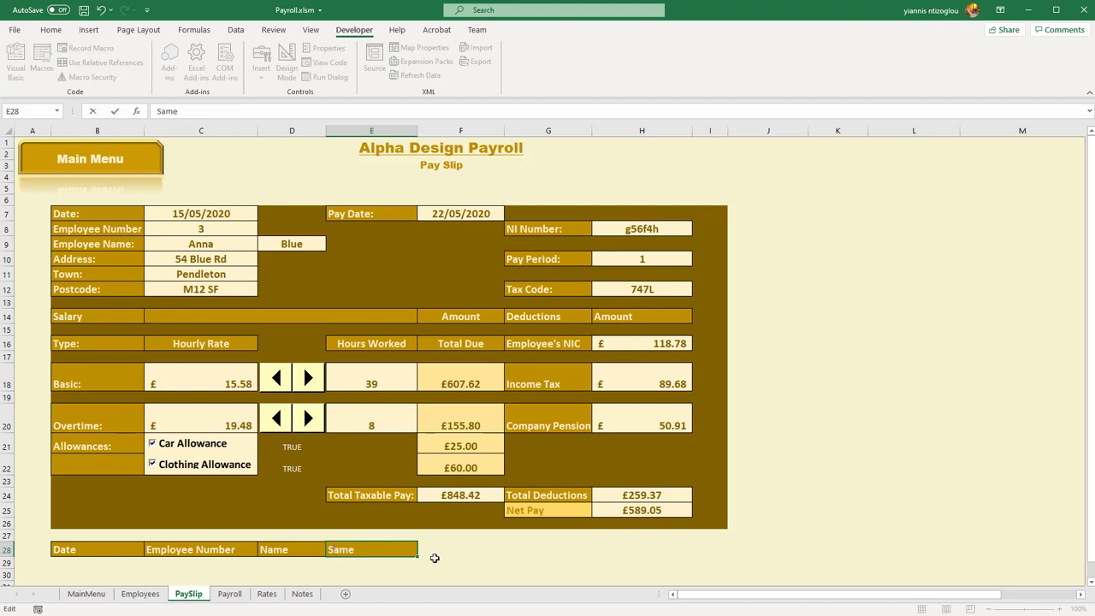
{"action": "type", "text": "urn"}
{"action": "left_click", "coordinate": [441, 558]}
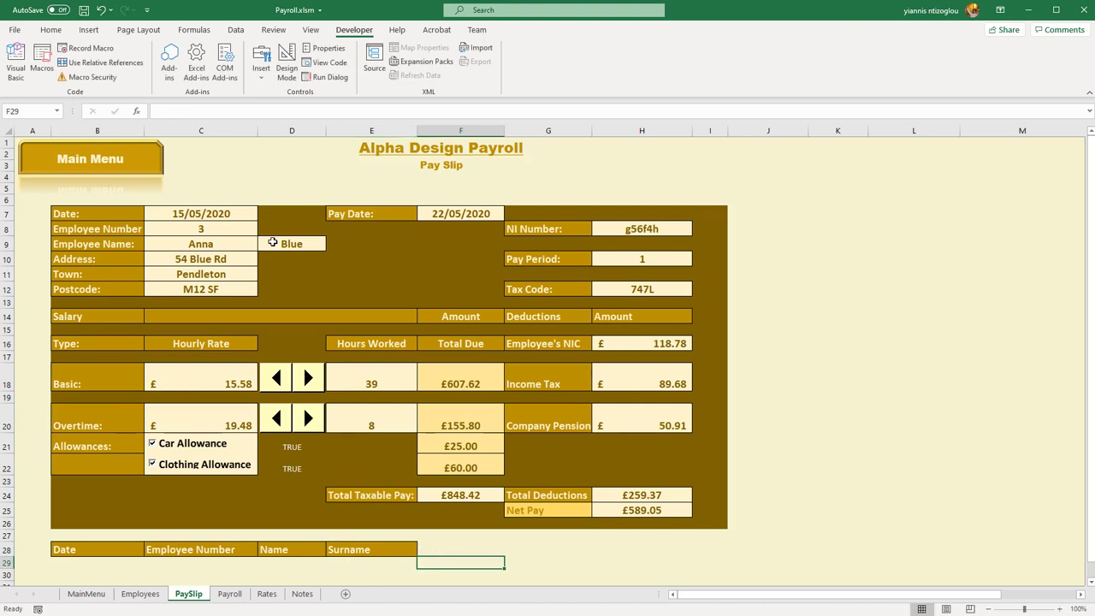
Step: Copy the "Pay Date:" label from E7 into F28 and remove its colon
{"action": "left_click", "coordinate": [355, 214]}
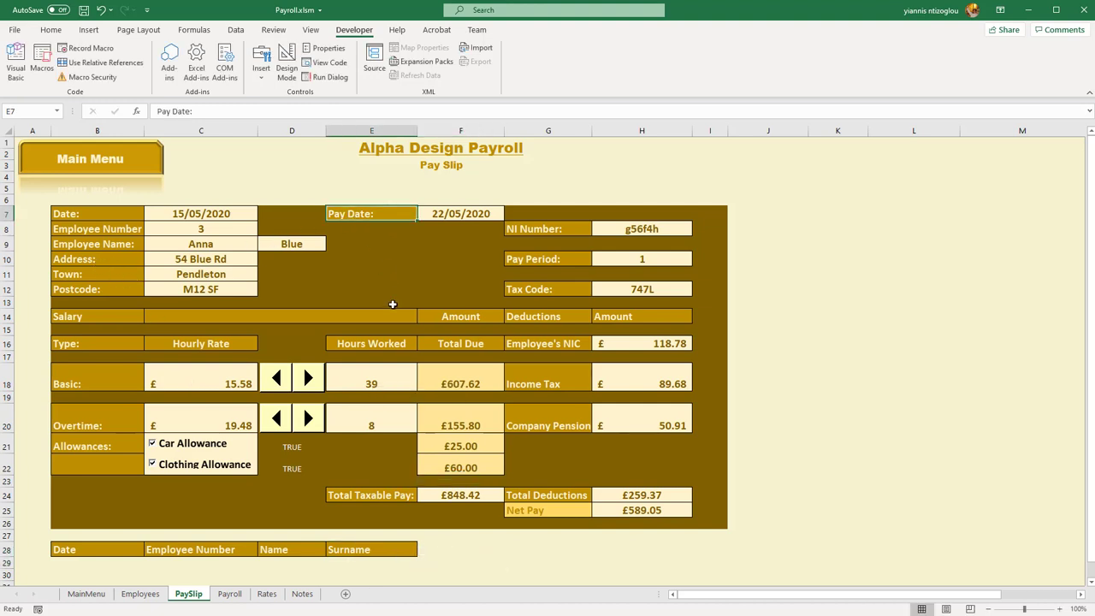
{"action": "key", "text": "ctrl+c"}
{"action": "left_click", "coordinate": [445, 551]}
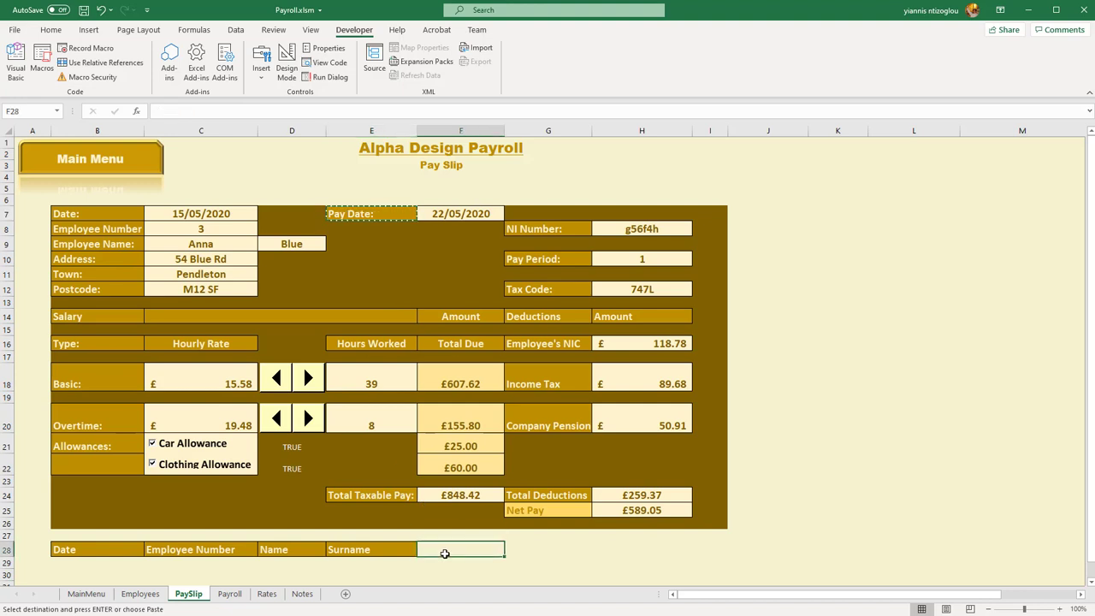
{"action": "key", "text": "ctrl+v"}
{"action": "double_click", "coordinate": [480, 549]}
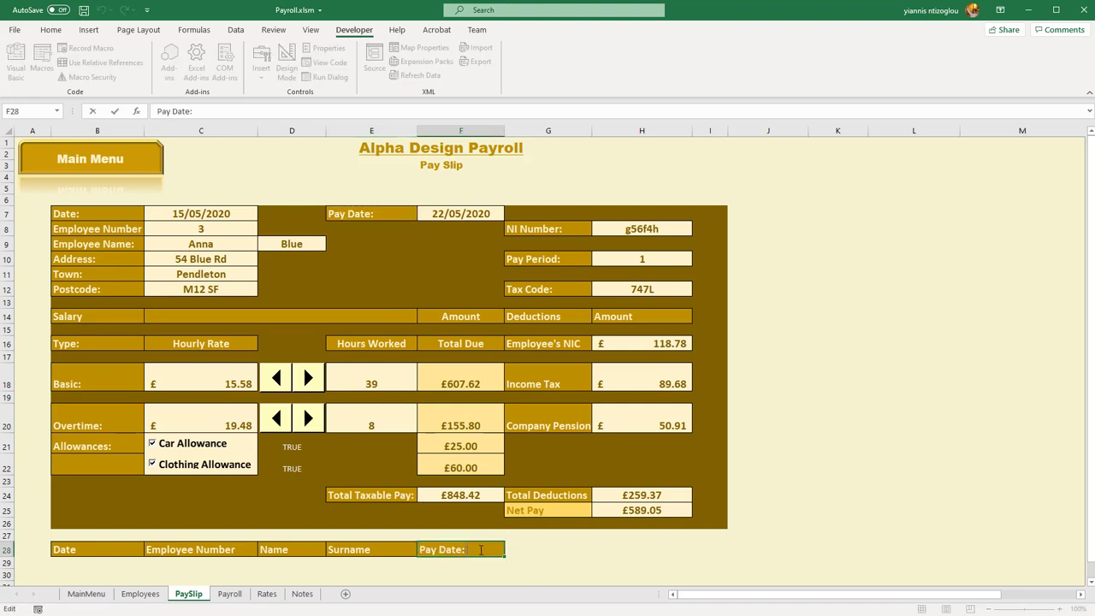
{"action": "left_click", "coordinate": [536, 560]}
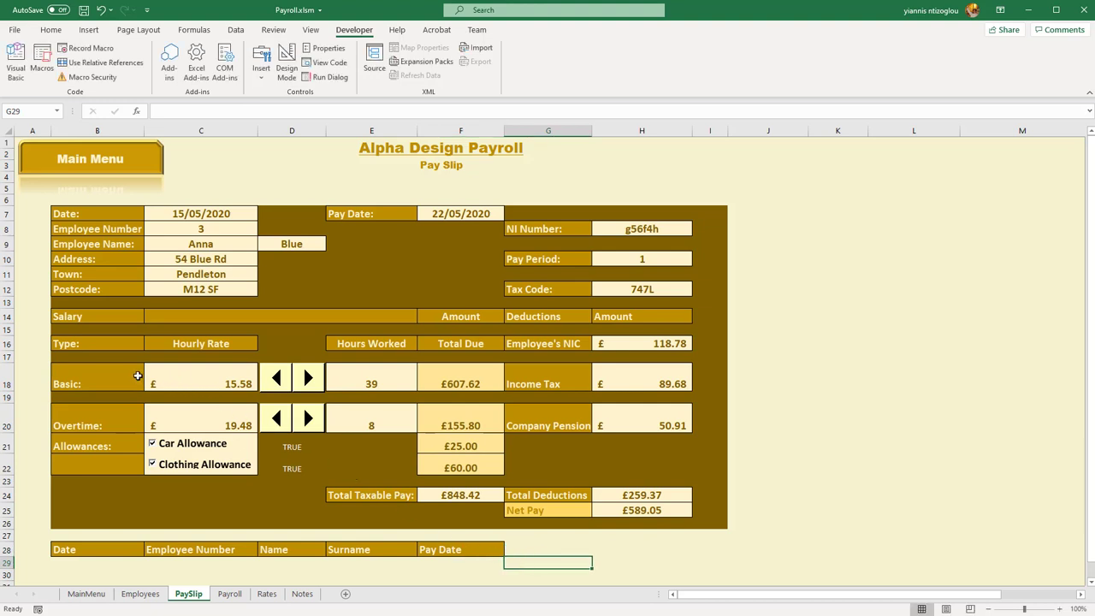
Step: Copy the "Basic:" label from B18 into G28 and remove the copy's colon
{"action": "left_click", "coordinate": [89, 386]}
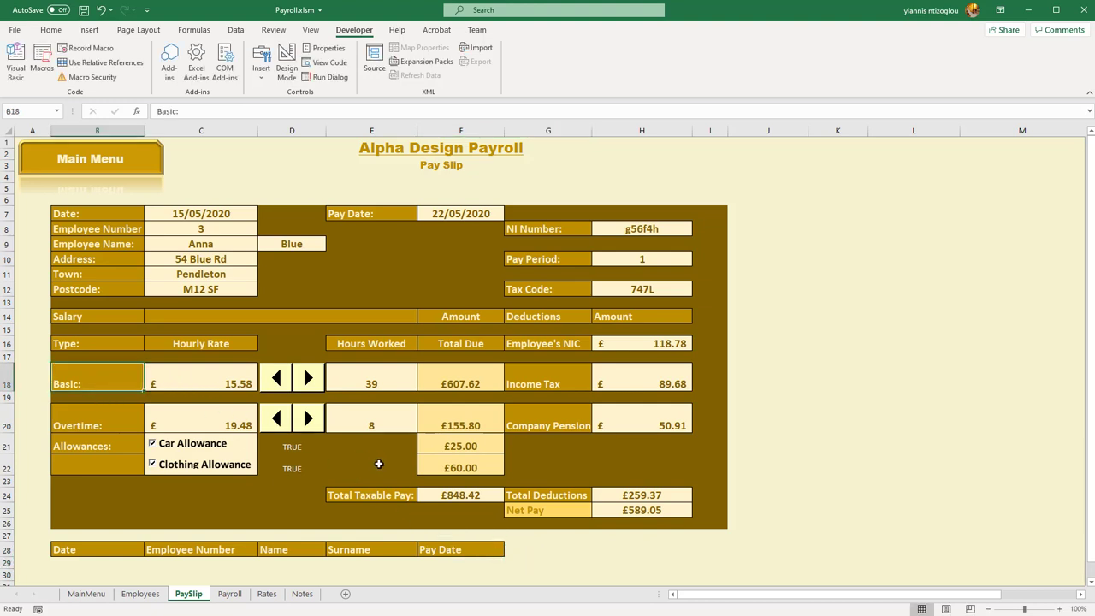
{"action": "key", "text": "ctrl+c"}
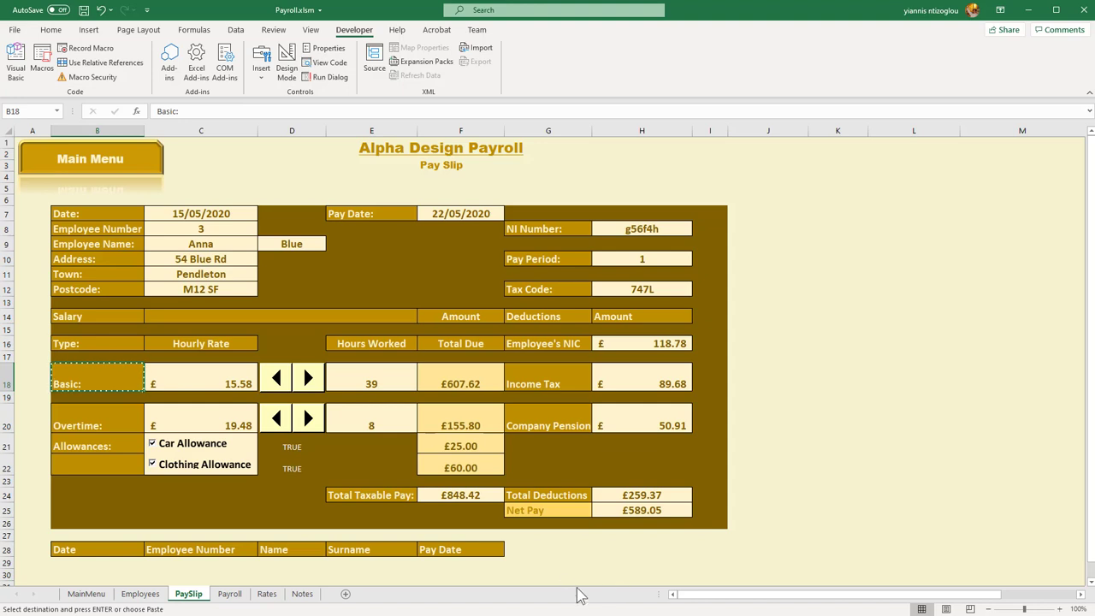
{"action": "left_click", "coordinate": [531, 552]}
{"action": "key", "text": "ctrl+v"}
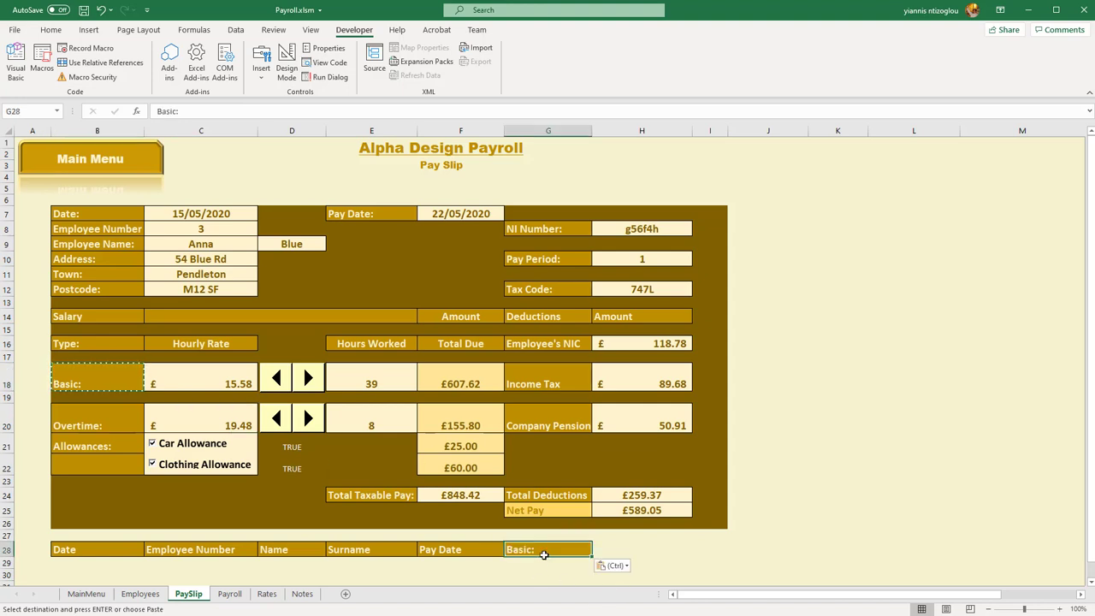
{"action": "double_click", "coordinate": [542, 551]}
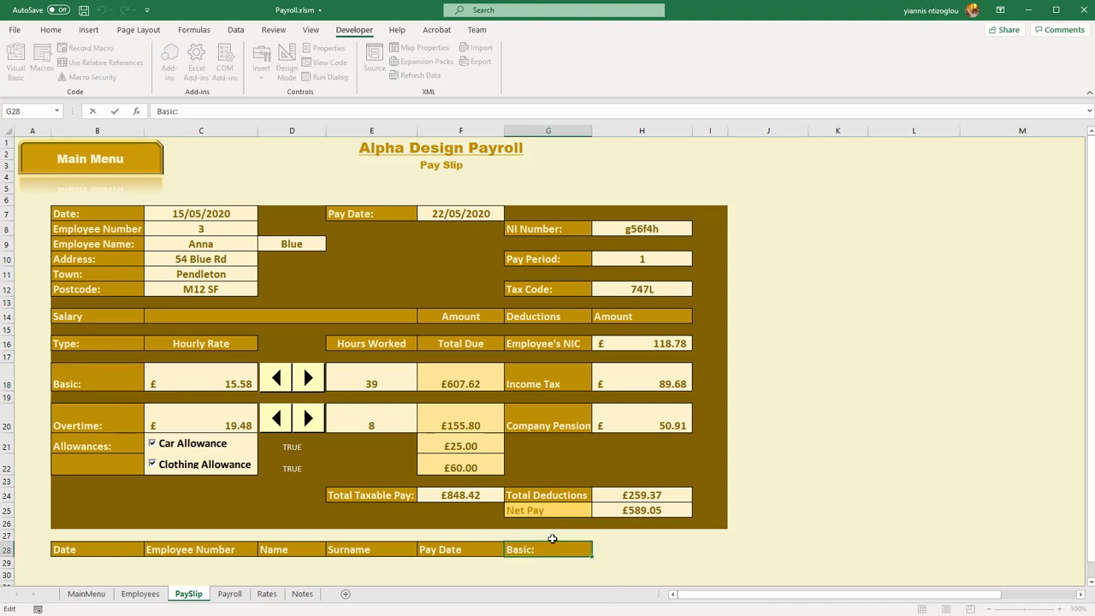
{"action": "left_click", "coordinate": [631, 553]}
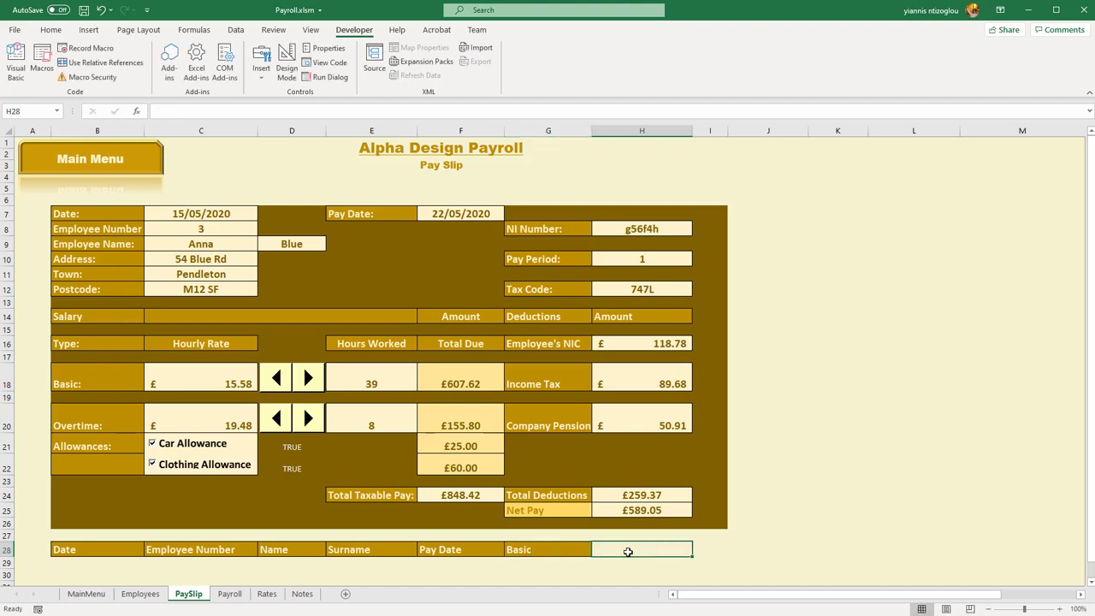
Step: Extend the "Basic" header from G28 into H28 as "Basic - Hours Worked" and widen column H to fit it
{"action": "left_click", "coordinate": [578, 552]}
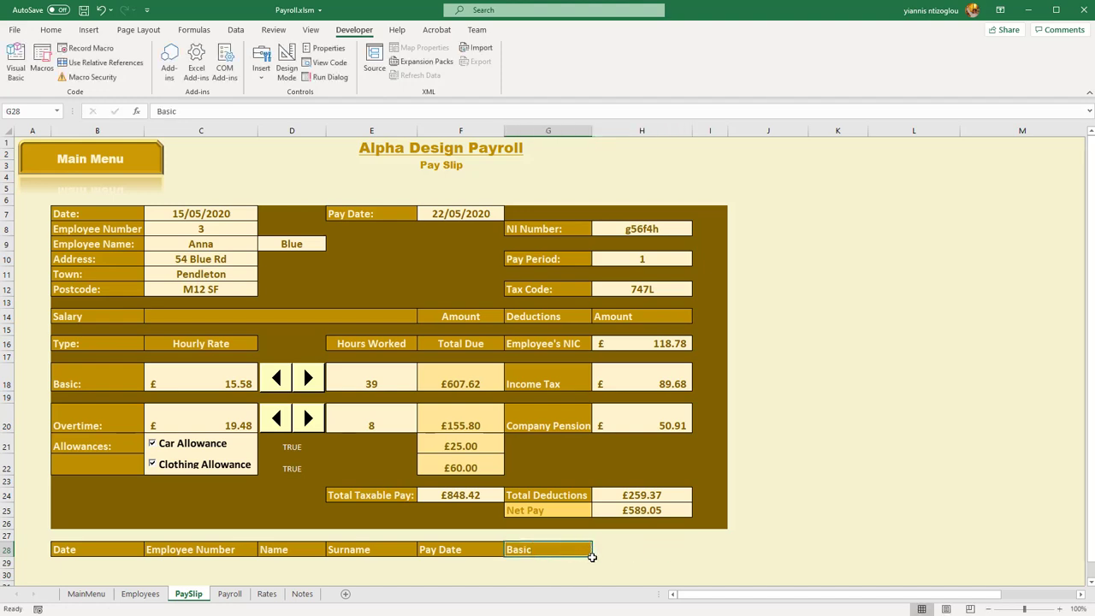
{"action": "left_click_drag", "start_coordinate": [592, 556], "coordinate": [634, 550]}
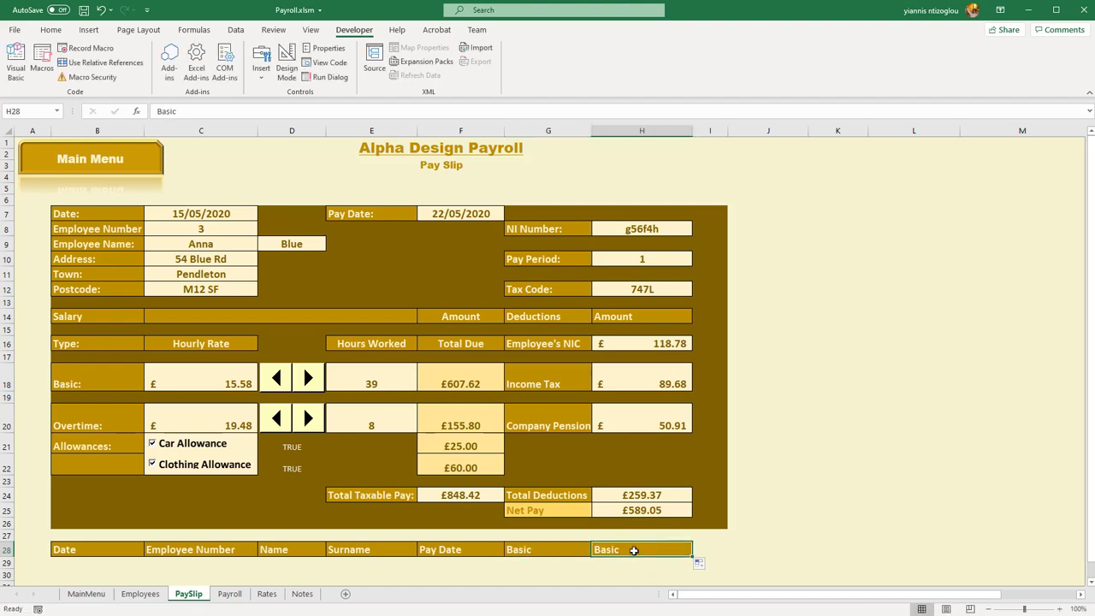
{"action": "double_click", "coordinate": [636, 550]}
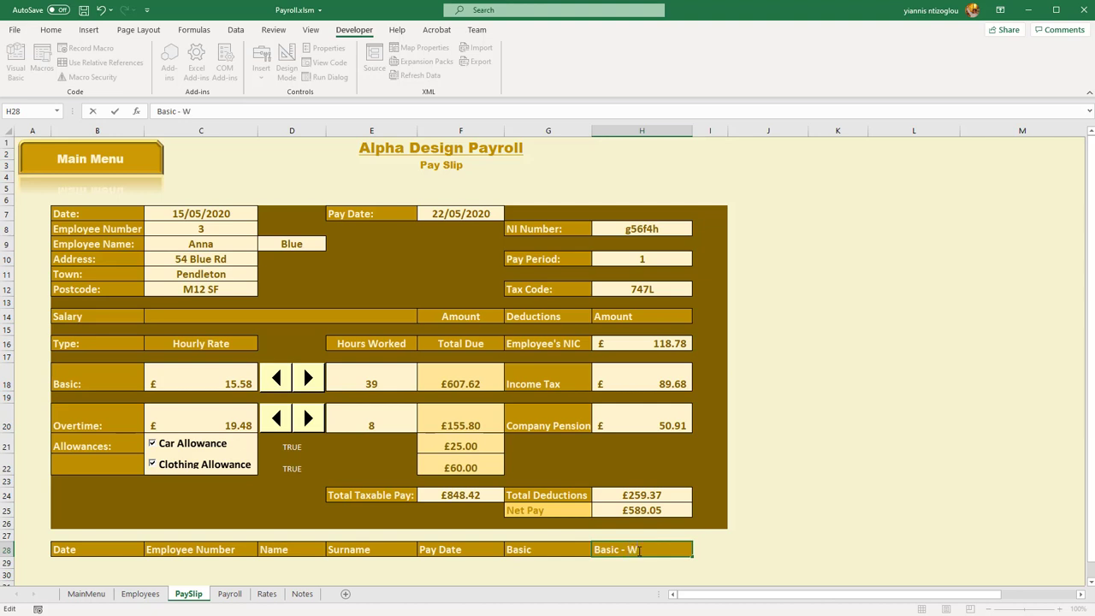
{"action": "type", "text": "- Hou"}
{"action": "type", "text": "rs Worl"}
{"action": "key", "text": "BackSpace"}
{"action": "type", "text": "ked"}
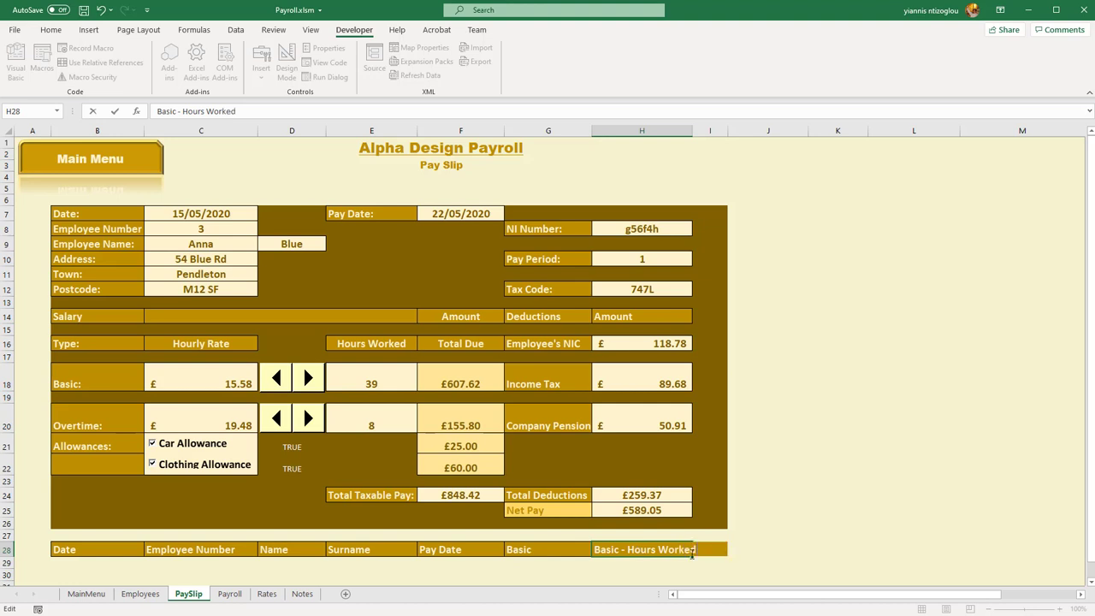
{"action": "left_click", "coordinate": [745, 557]}
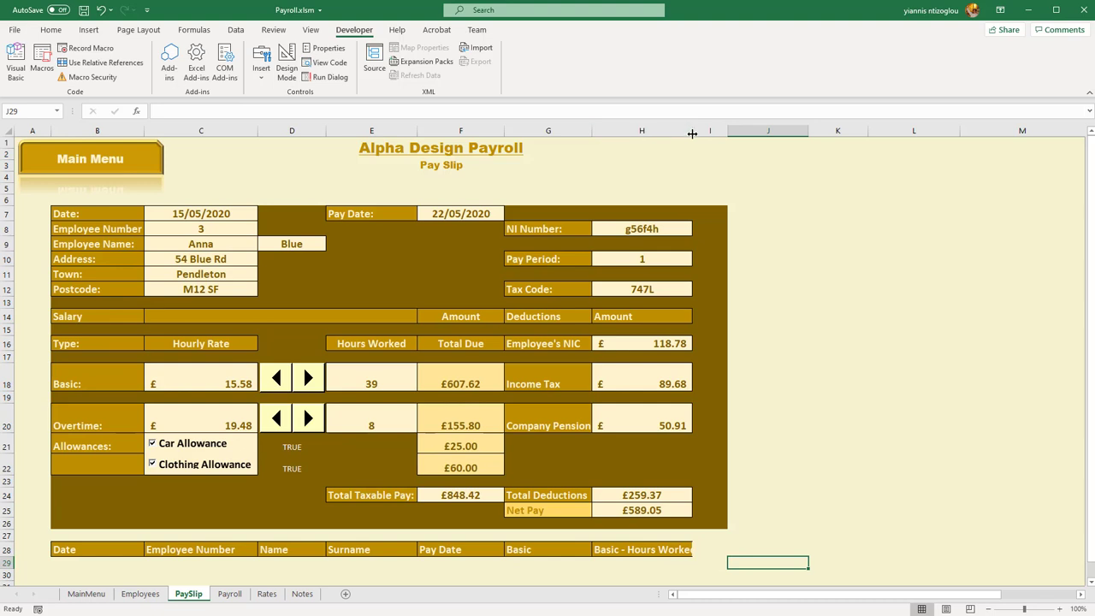
{"action": "left_click_drag", "start_coordinate": [692, 133], "coordinate": [704, 134]}
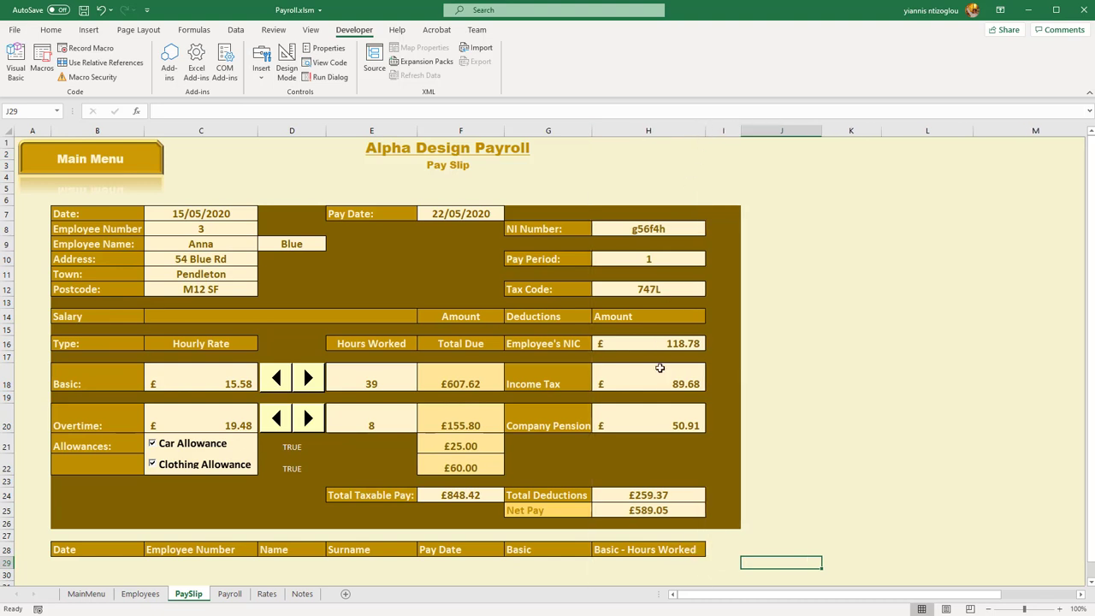
Step: Copy the "Overtime:" label from B20 into a widened column I at I28 and remove the copy's colon
{"action": "left_click", "coordinate": [710, 552]}
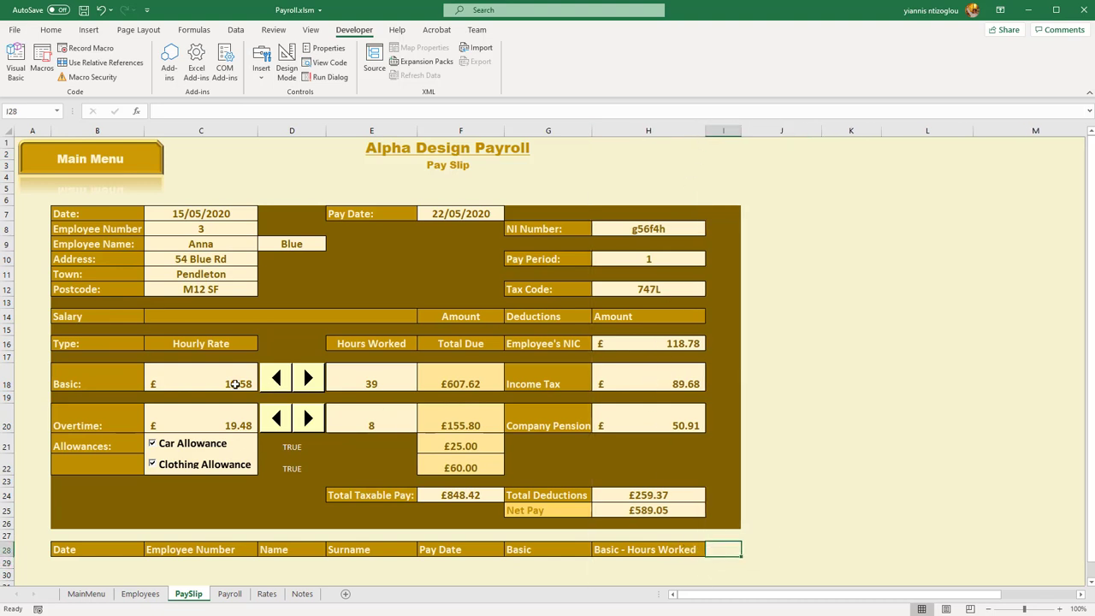
{"action": "left_click", "coordinate": [92, 419]}
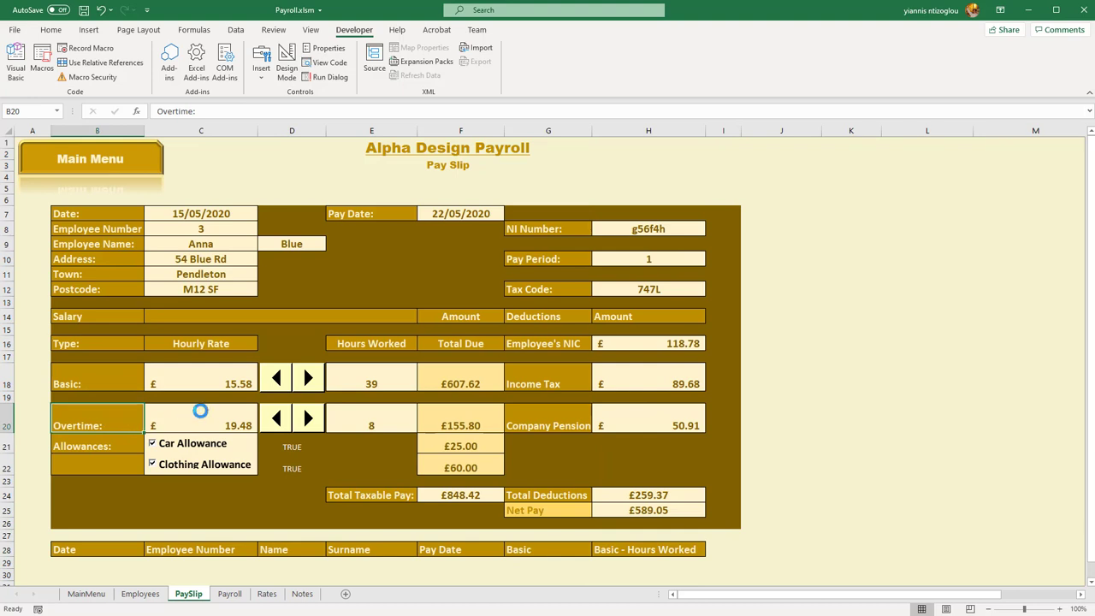
{"action": "key", "text": "ctrl+c"}
{"action": "left_click", "coordinate": [726, 553]}
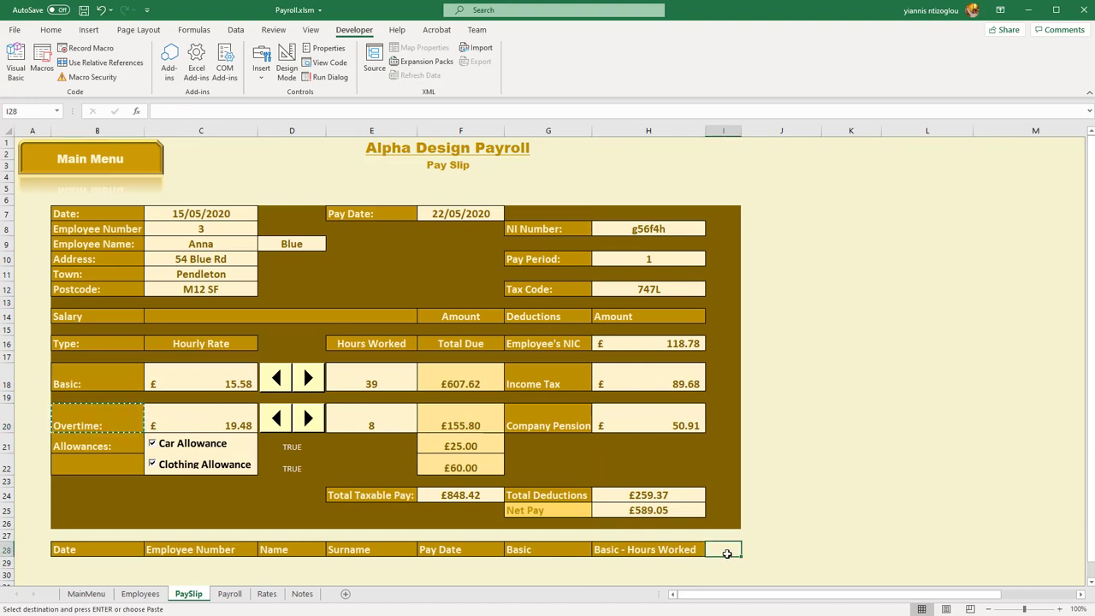
{"action": "key", "text": "ctrl+v"}
{"action": "left_click_drag", "start_coordinate": [740, 130], "coordinate": [772, 130]}
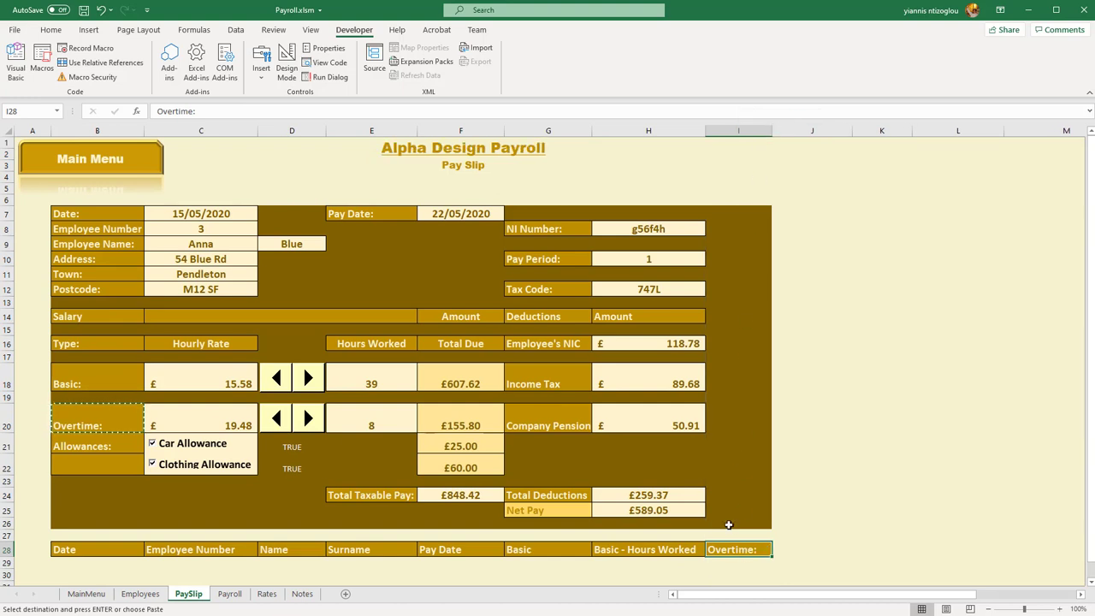
{"action": "double_click", "coordinate": [765, 549]}
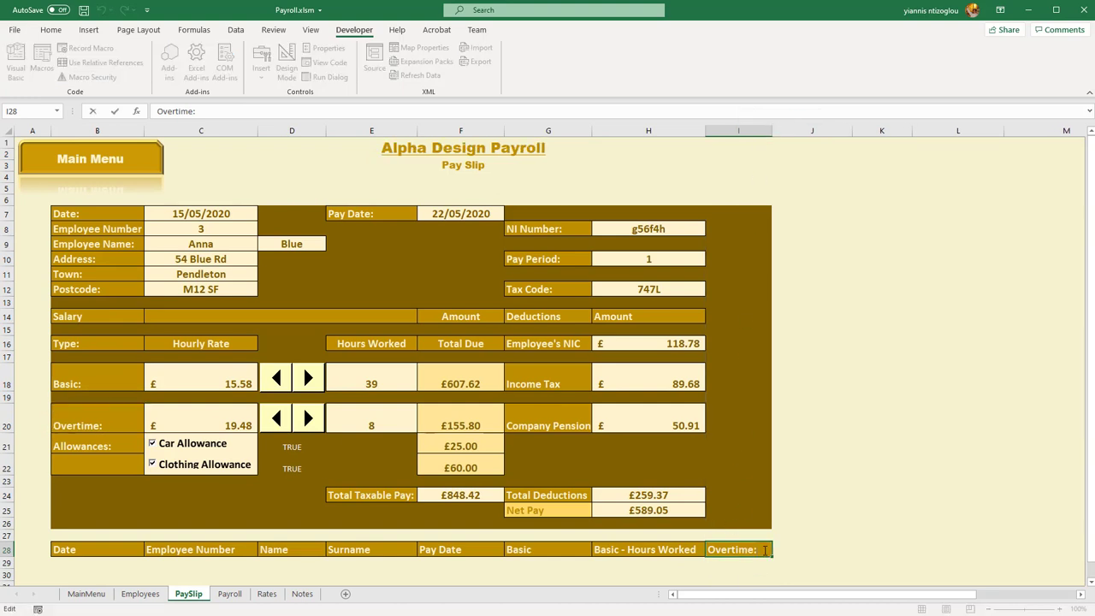
{"action": "left_click", "coordinate": [790, 548]}
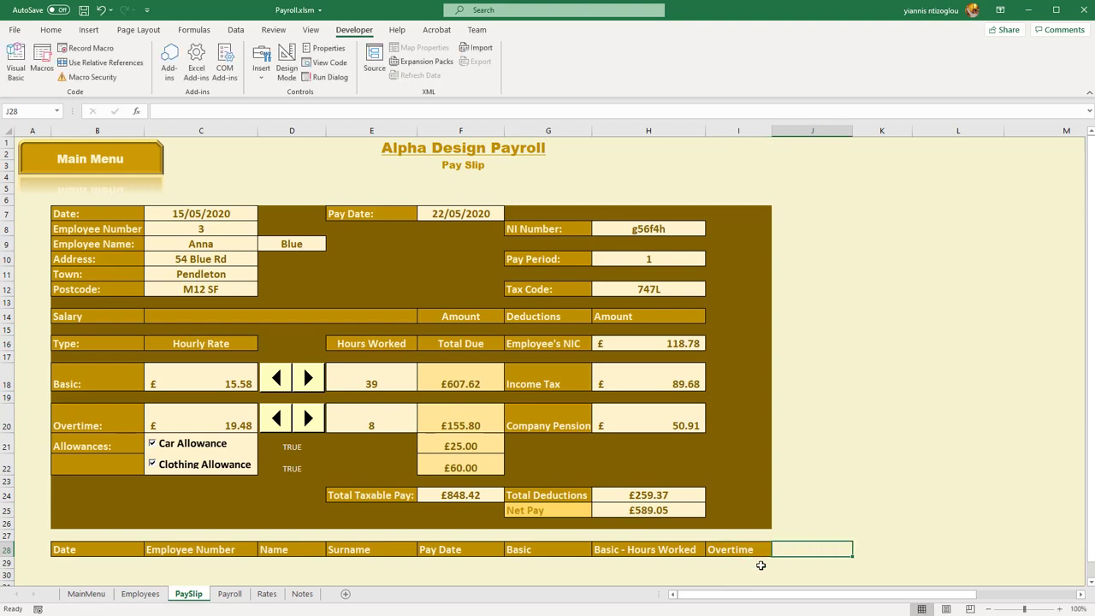
Step: Extend the "Overtime" header from I28 into J28 as "Overtime - Hours Worked" and autofit column J
{"action": "left_click", "coordinate": [757, 552]}
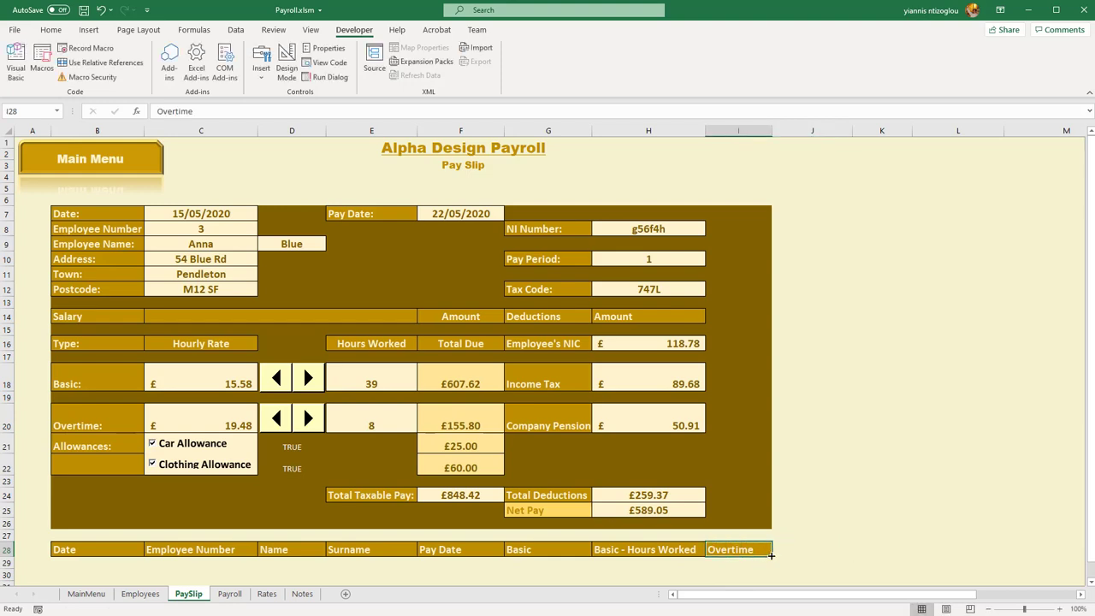
{"action": "left_click_drag", "start_coordinate": [770, 555], "coordinate": [826, 549]}
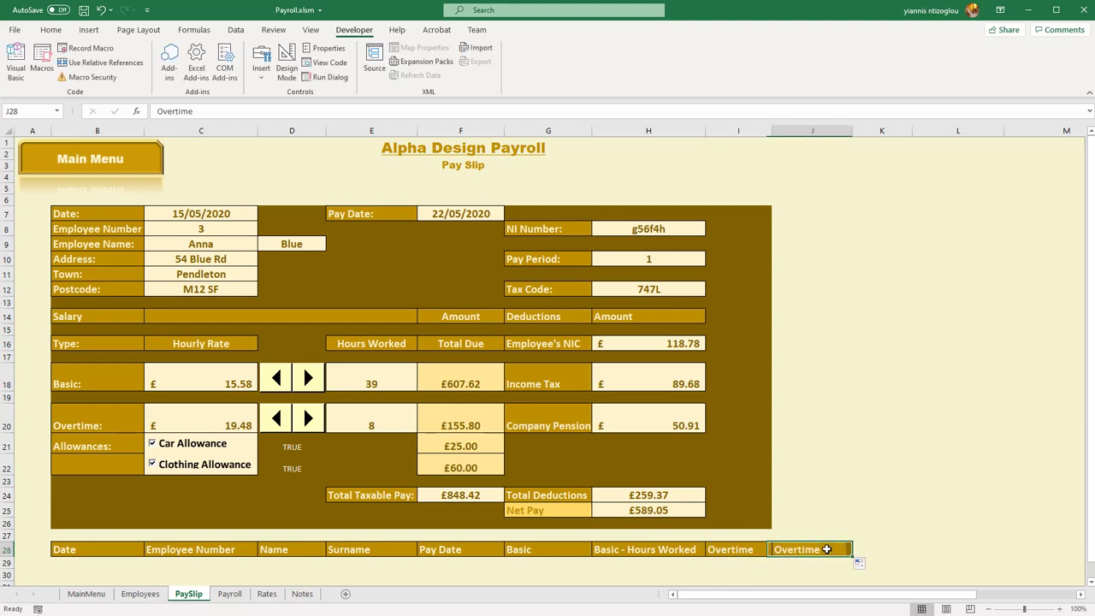
{"action": "double_click", "coordinate": [844, 554]}
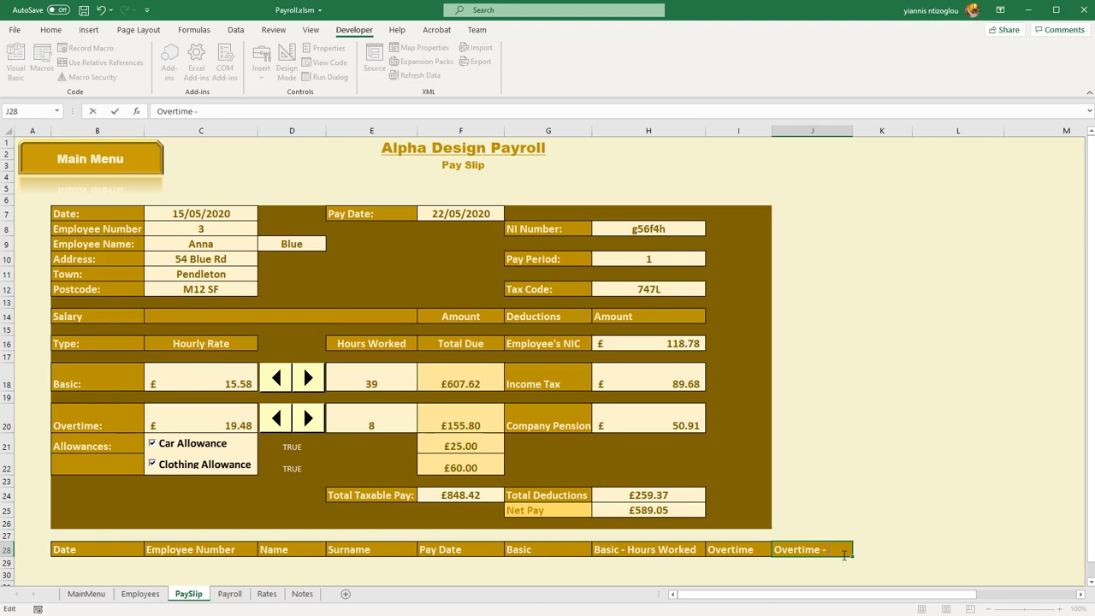
{"action": "type", "text": "- Hours"}
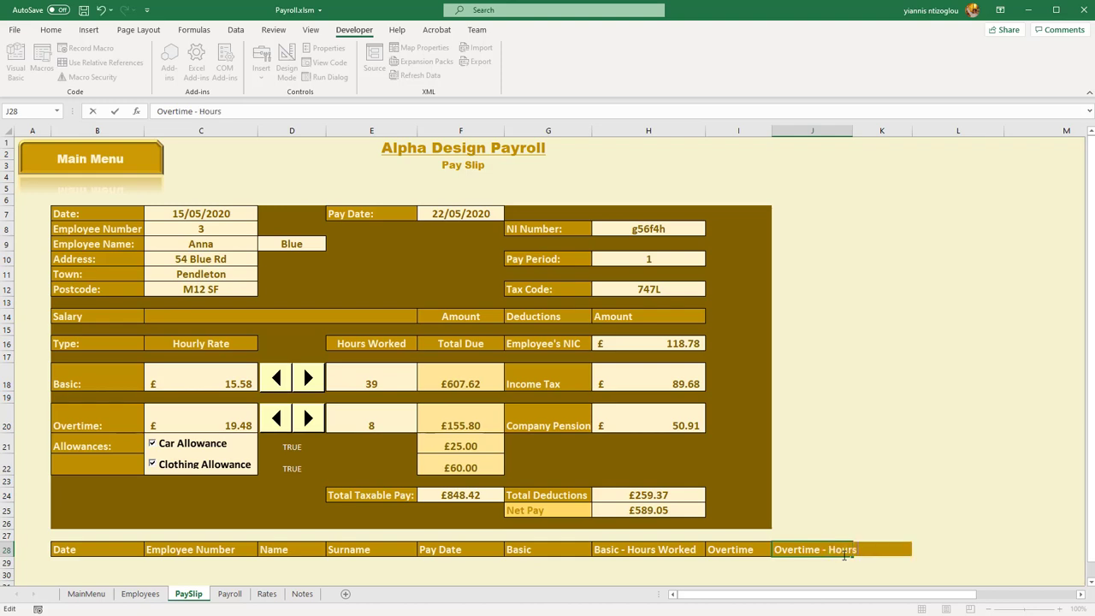
{"action": "type", "text": " Worked"}
{"action": "key", "text": "Return"}
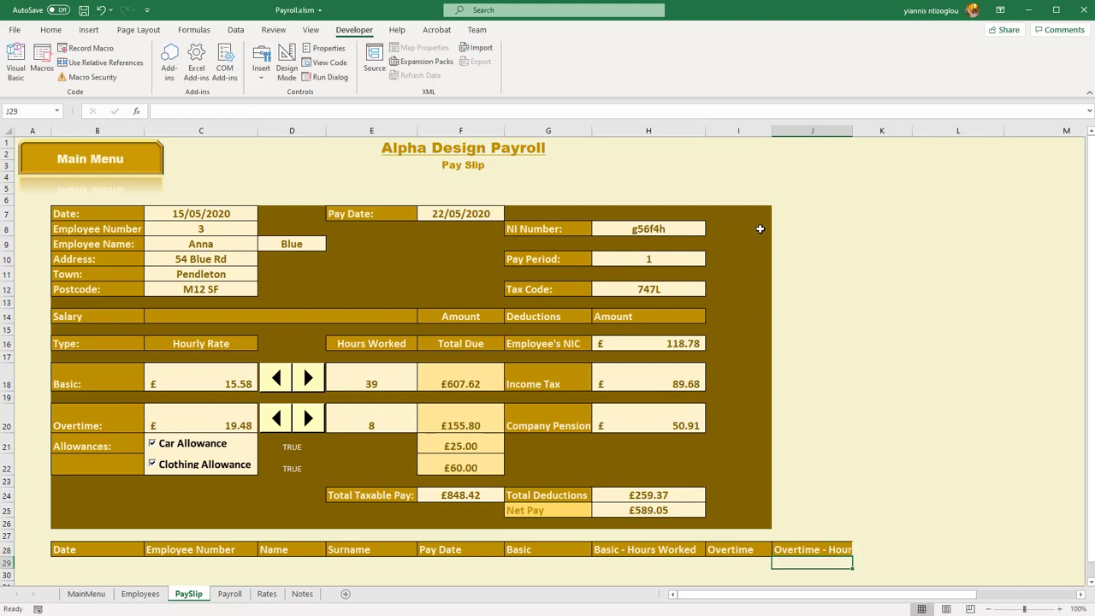
{"action": "double_click", "coordinate": [852, 130]}
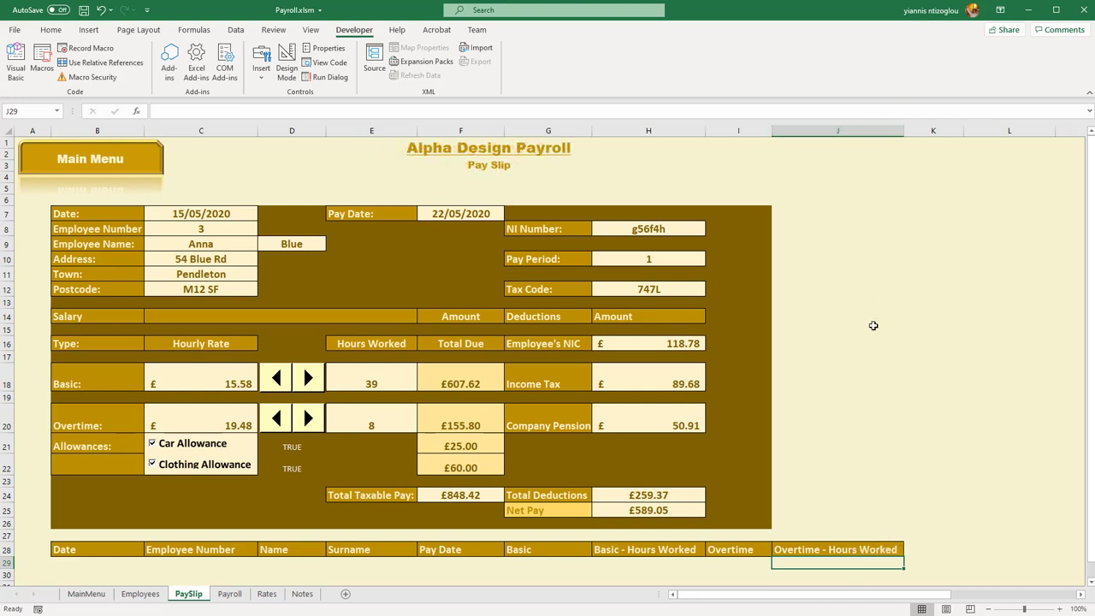
Step: Copy the "Allowances:" label from B21 into a widened column K at K28 and change the copy to "Allowances-Car"
{"action": "left_click", "coordinate": [930, 549]}
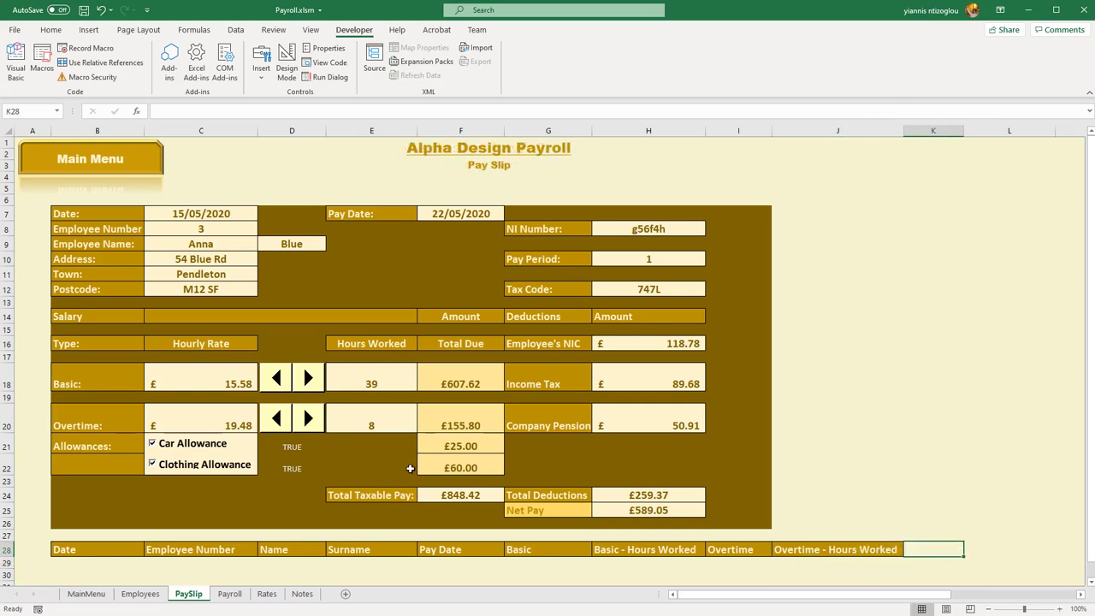
{"action": "left_click", "coordinate": [92, 448]}
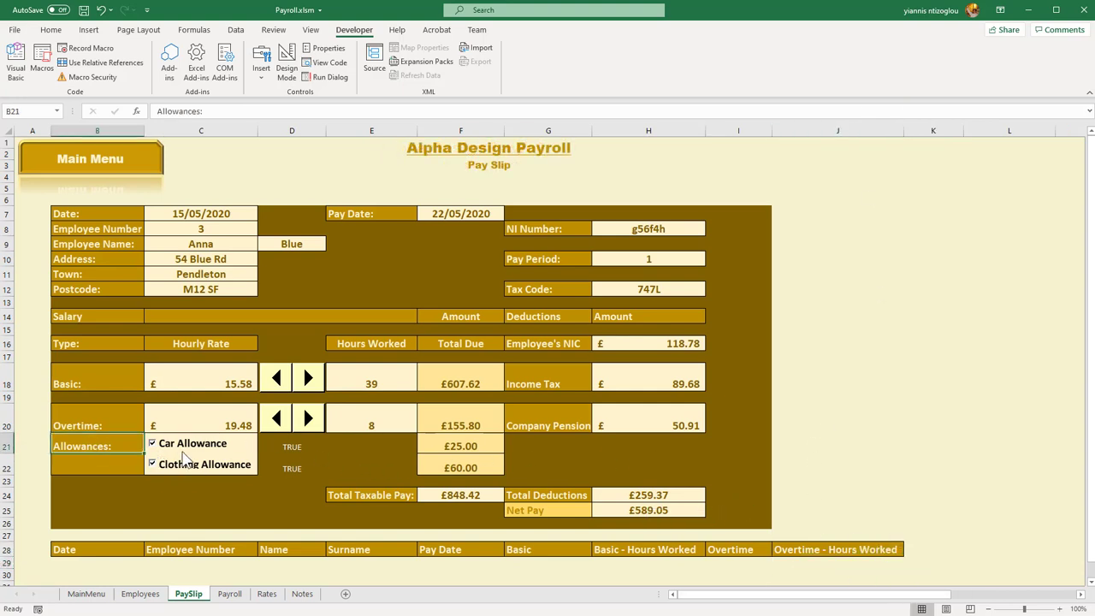
{"action": "right_click", "coordinate": [98, 441]}
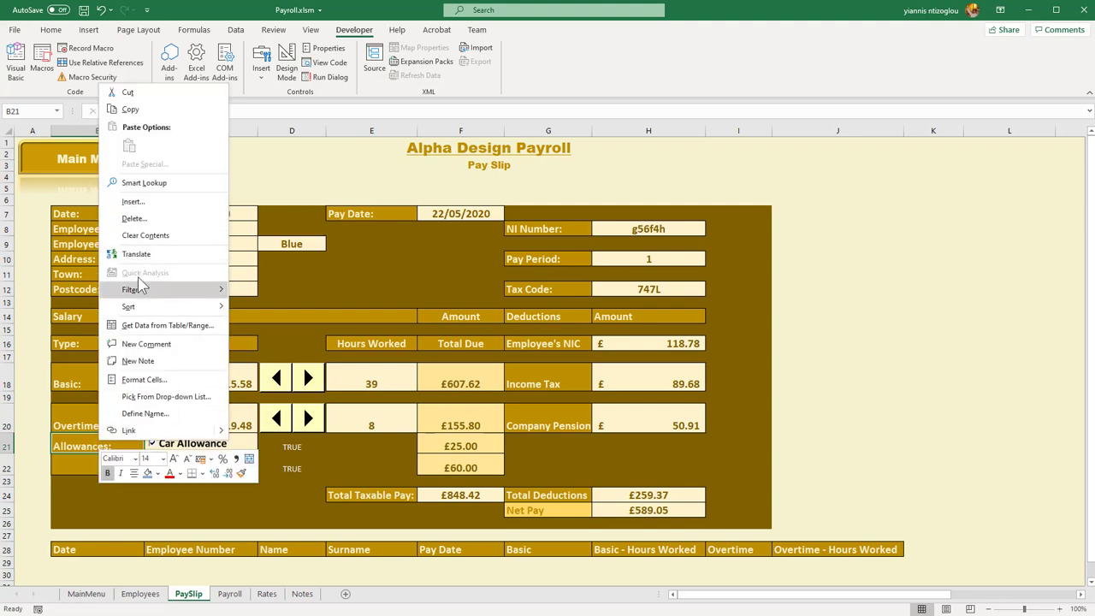
{"action": "left_click", "coordinate": [133, 109]}
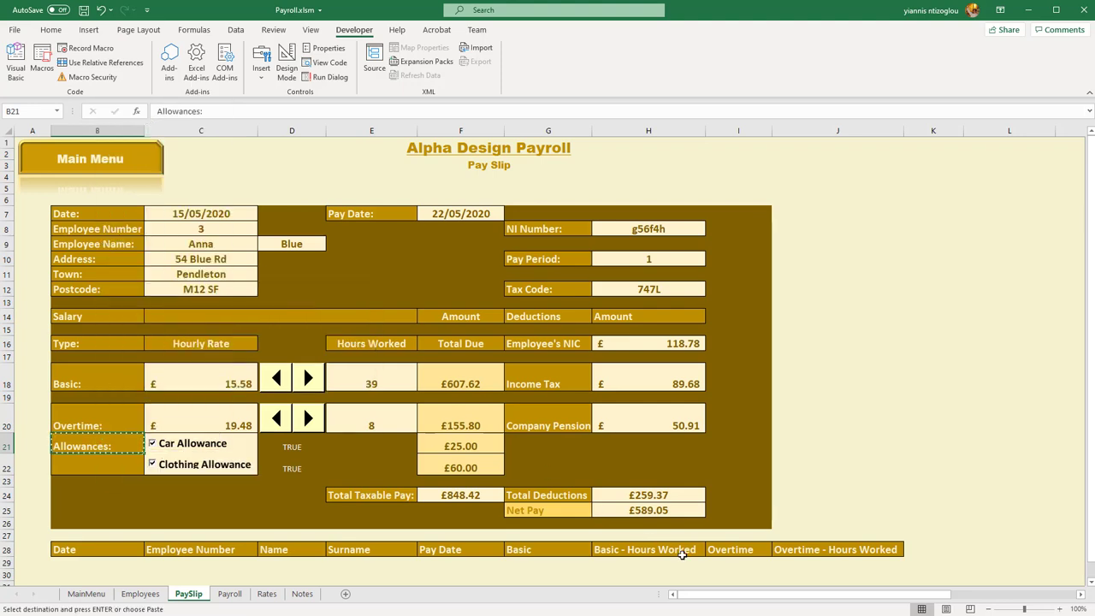
{"action": "left_click", "coordinate": [933, 551]}
{"action": "key", "text": "ctrl+v"}
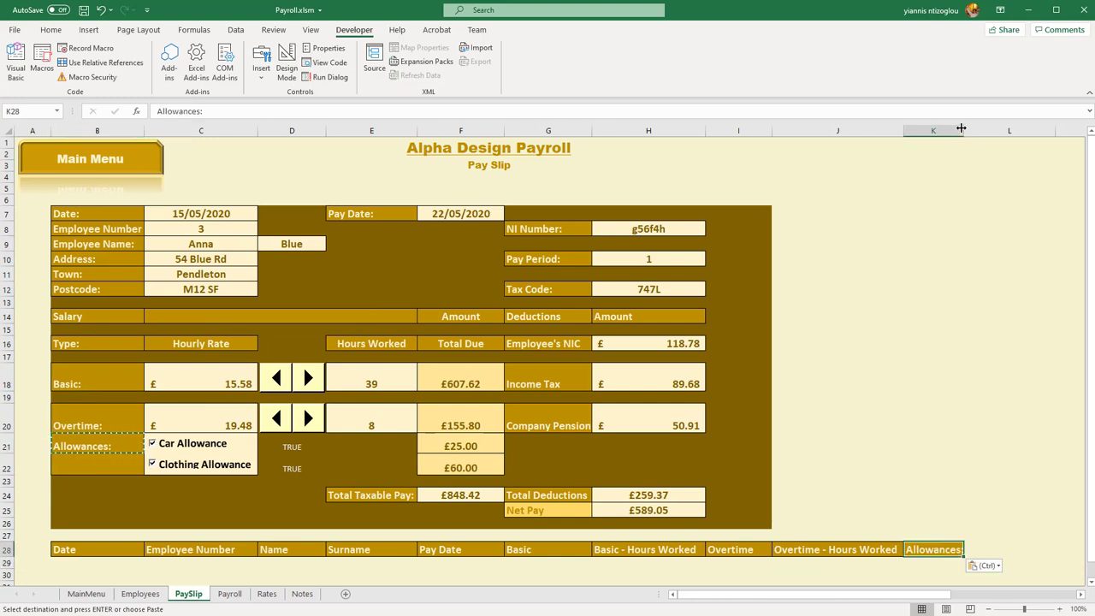
{"action": "left_click_drag", "start_coordinate": [961, 128], "coordinate": [995, 133]}
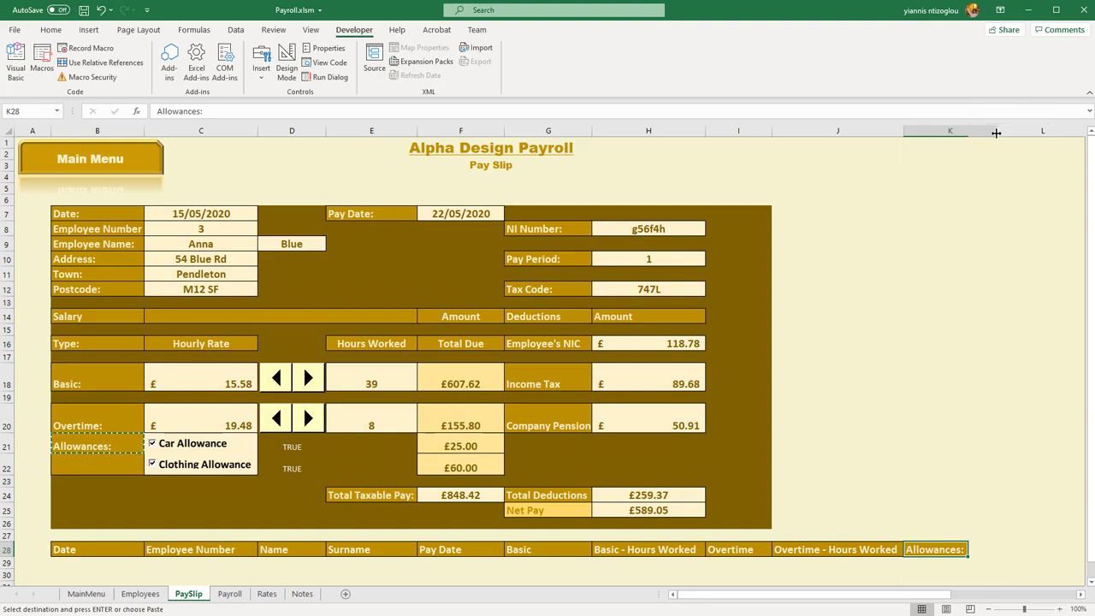
{"action": "double_click", "coordinate": [976, 551]}
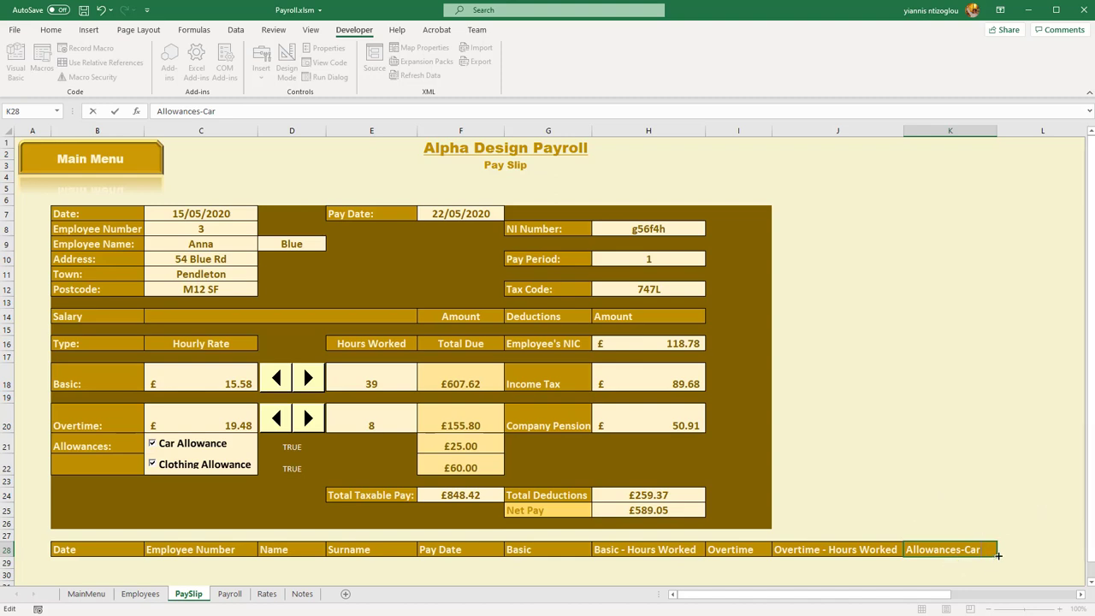
Step: Extend the "Allowances-Car" header from K28 into L28 as "Allowances-Clothing" and autofit column L
{"action": "left_click_drag", "start_coordinate": [997, 555], "coordinate": [1036, 552]}
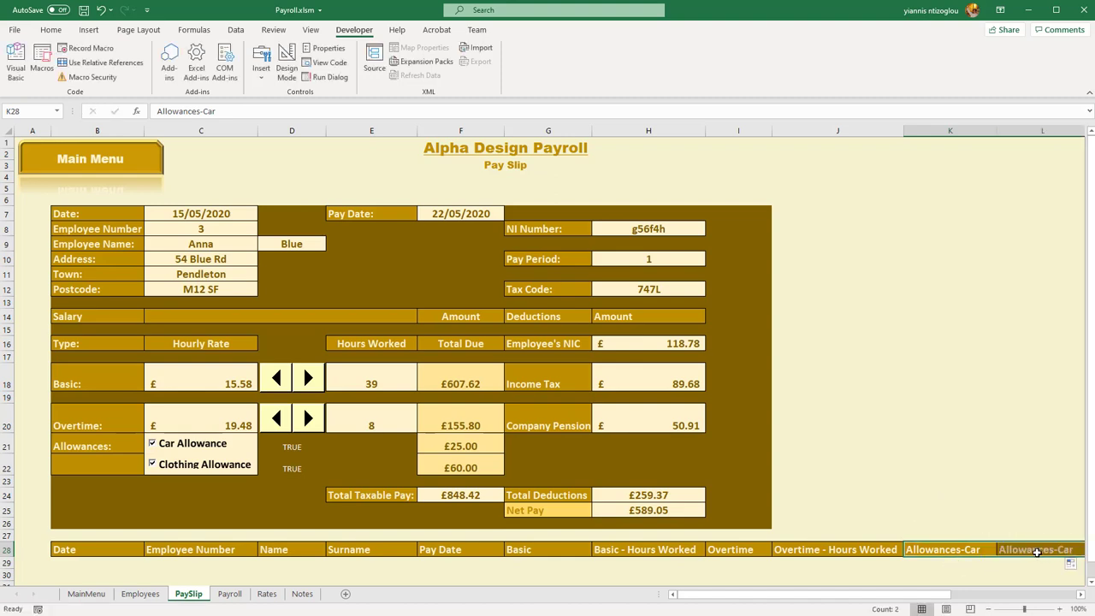
{"action": "double_click", "coordinate": [1036, 552]}
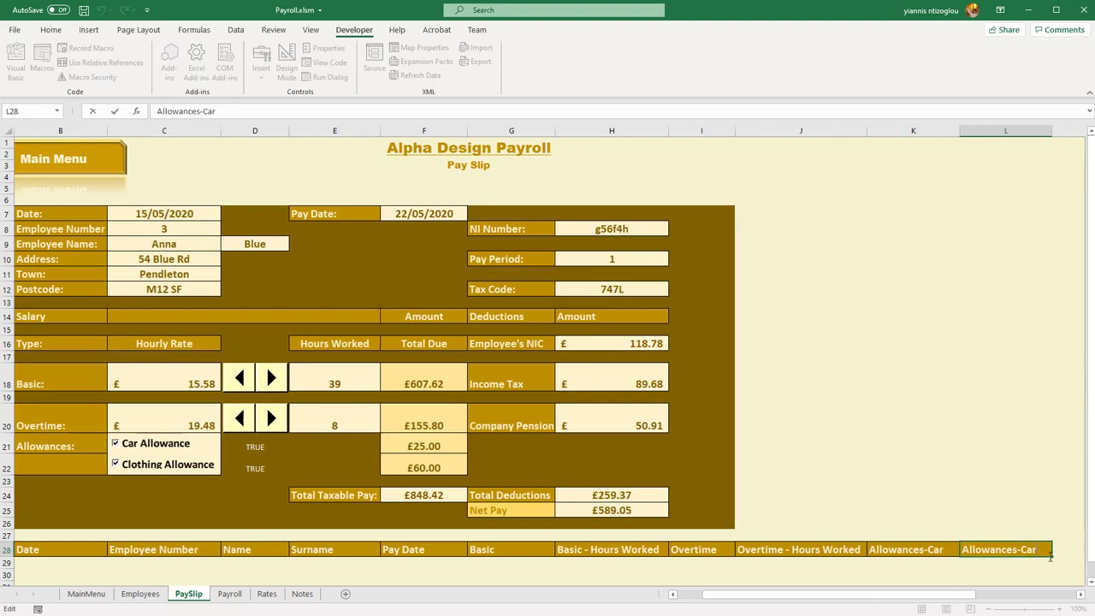
{"action": "key", "text": "BackSpace"}
{"action": "type", "text": "lothing"}
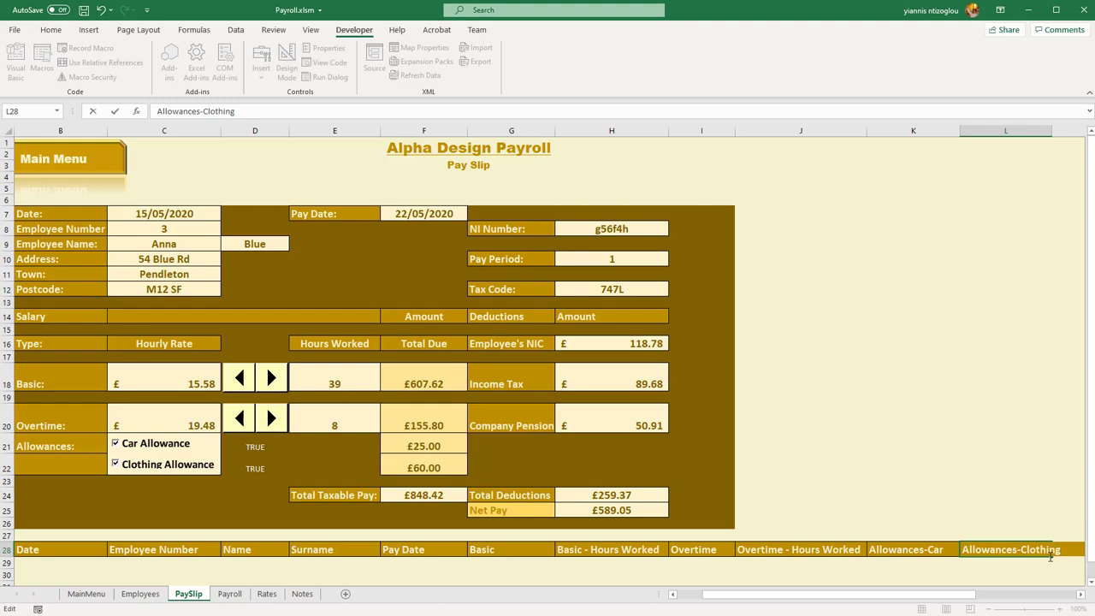
{"action": "key", "text": "Return"}
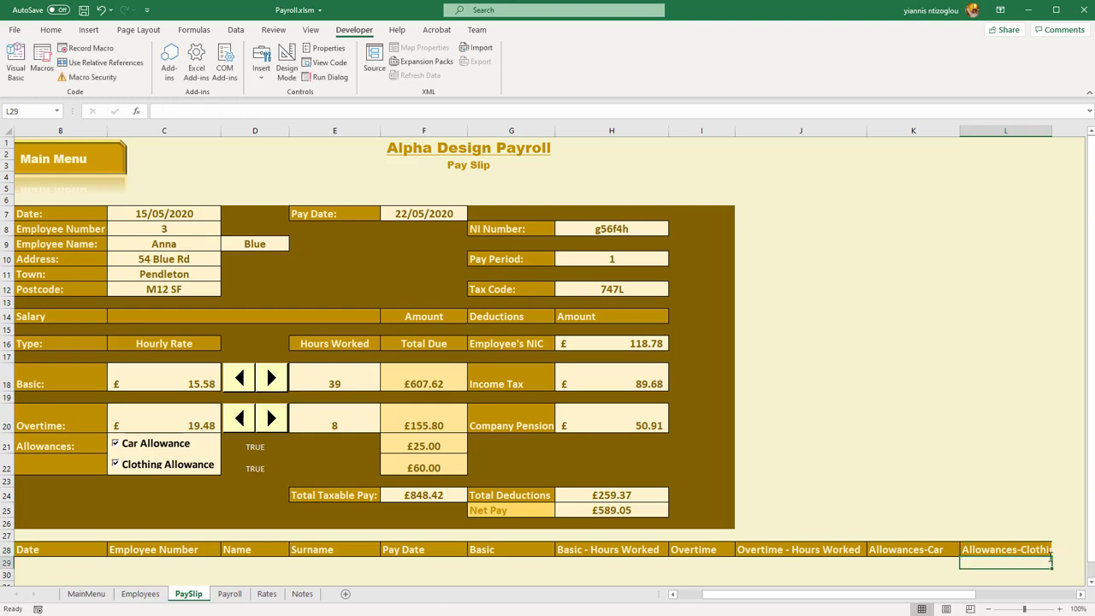
{"action": "double_click", "coordinate": [1050, 130]}
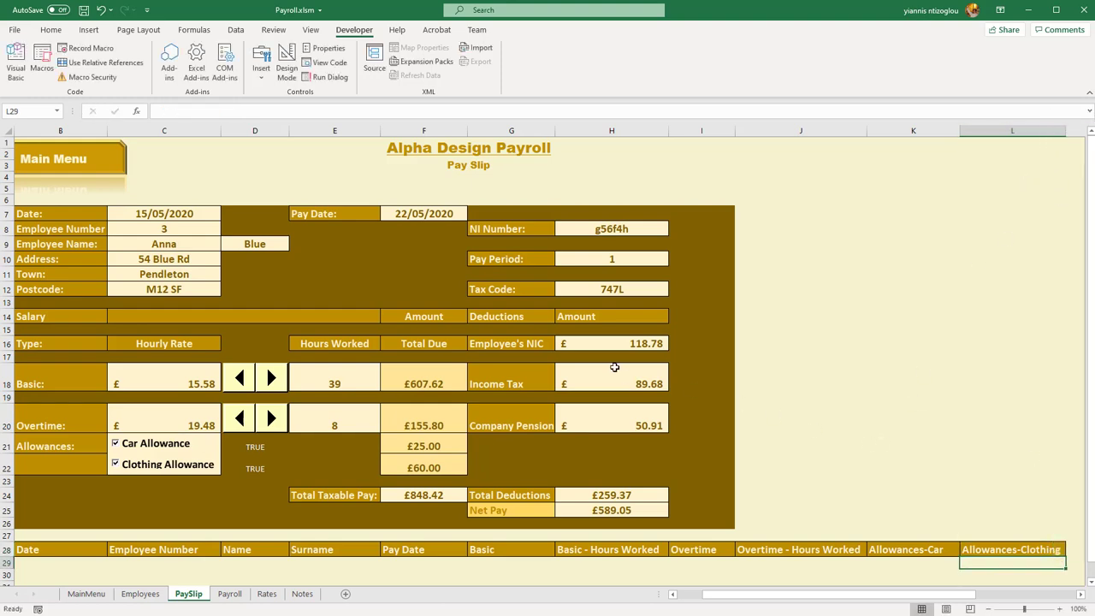
Step: Copy the "Employee's NIC" label from G16 into M28 and autofit column M
{"action": "left_click", "coordinate": [514, 345]}
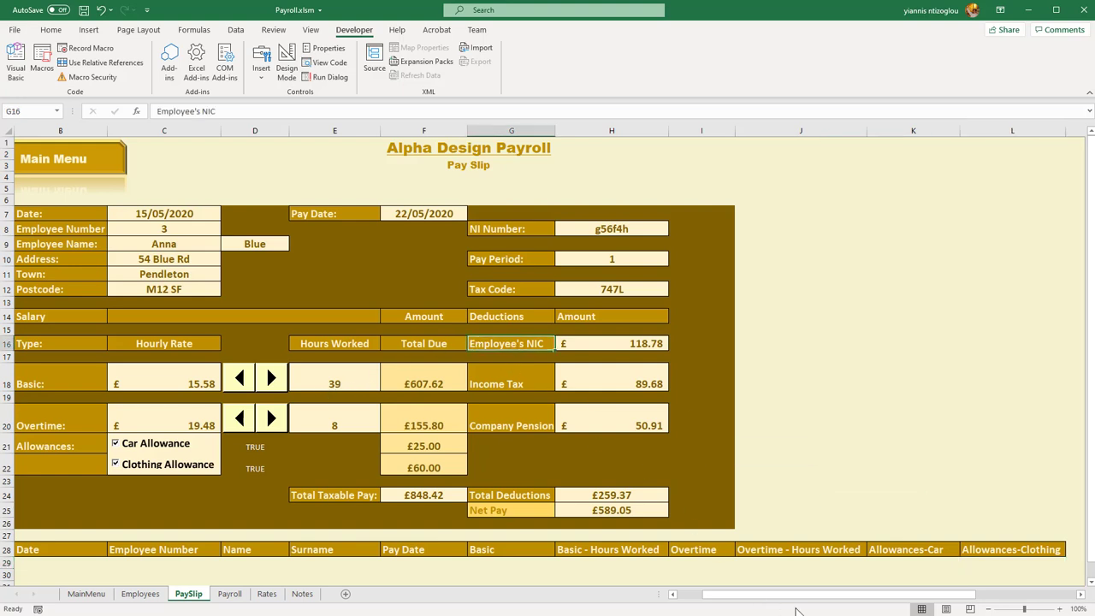
{"action": "left_click_drag", "start_coordinate": [808, 596], "coordinate": [868, 603]}
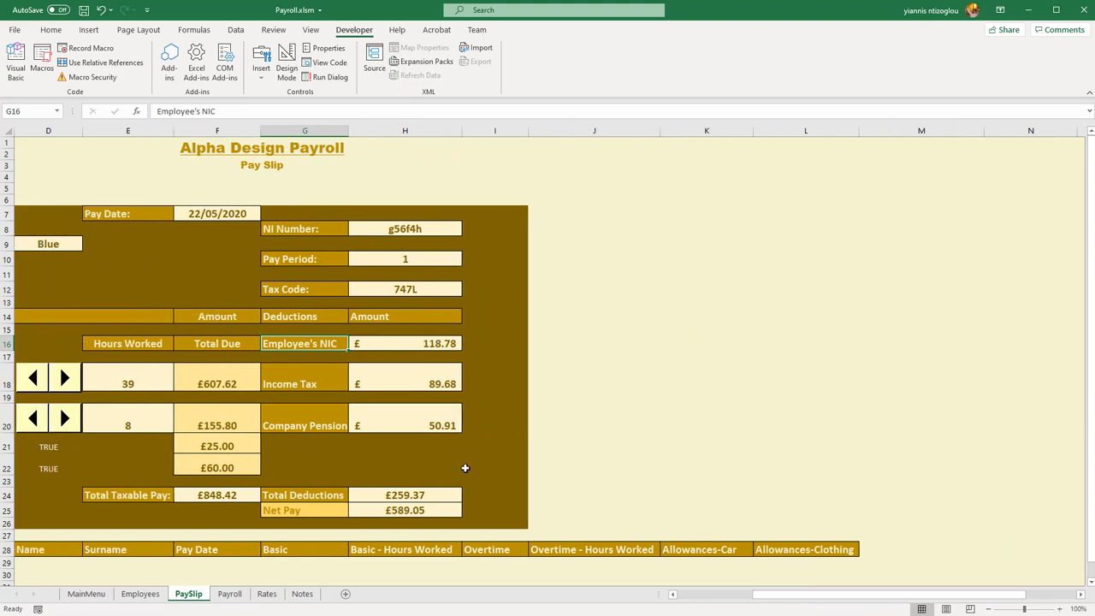
{"action": "right_click", "coordinate": [316, 341]}
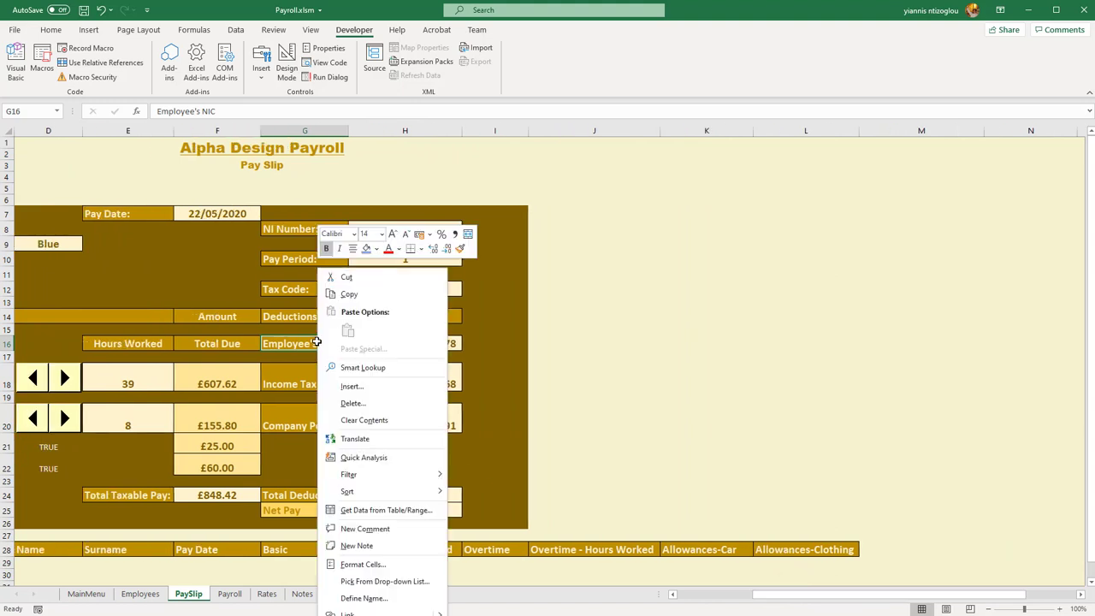
{"action": "left_click", "coordinate": [379, 292]}
{"action": "left_click", "coordinate": [870, 550]}
{"action": "key", "text": "ctrl+v"}
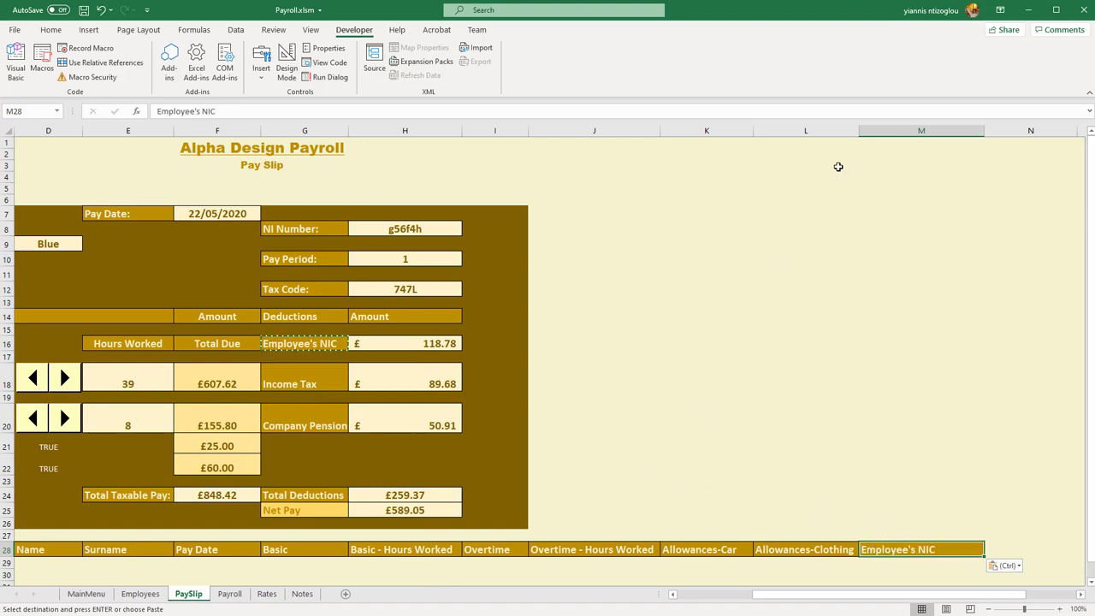
{"action": "double_click", "coordinate": [983, 130]}
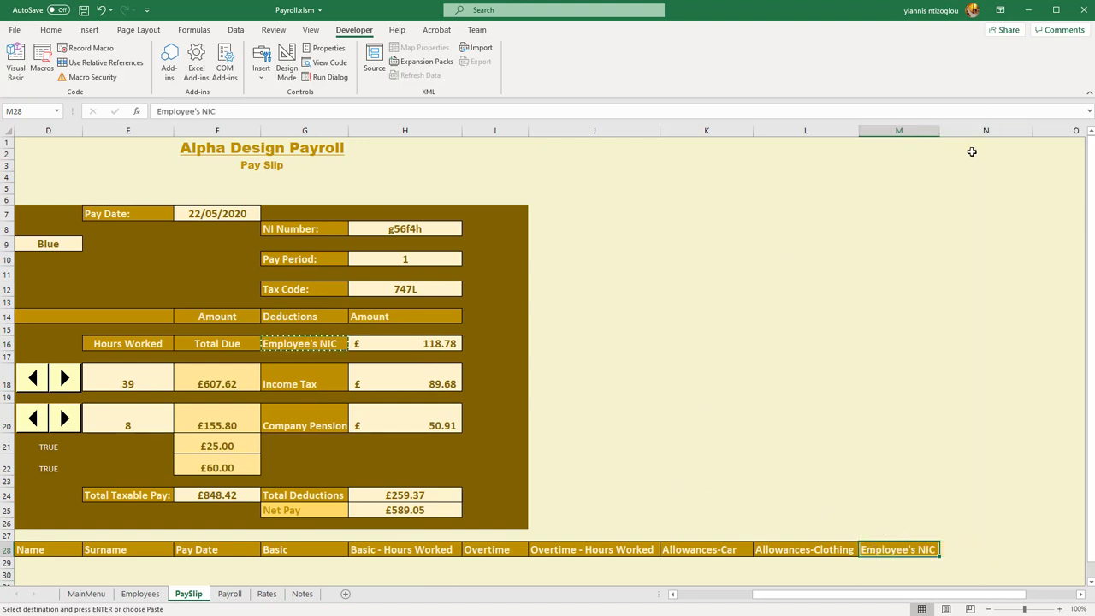
Step: Copy the "Income Tax" label from G18 into N28 and narrow columns N and K to fit their headers
{"action": "left_click", "coordinate": [315, 373]}
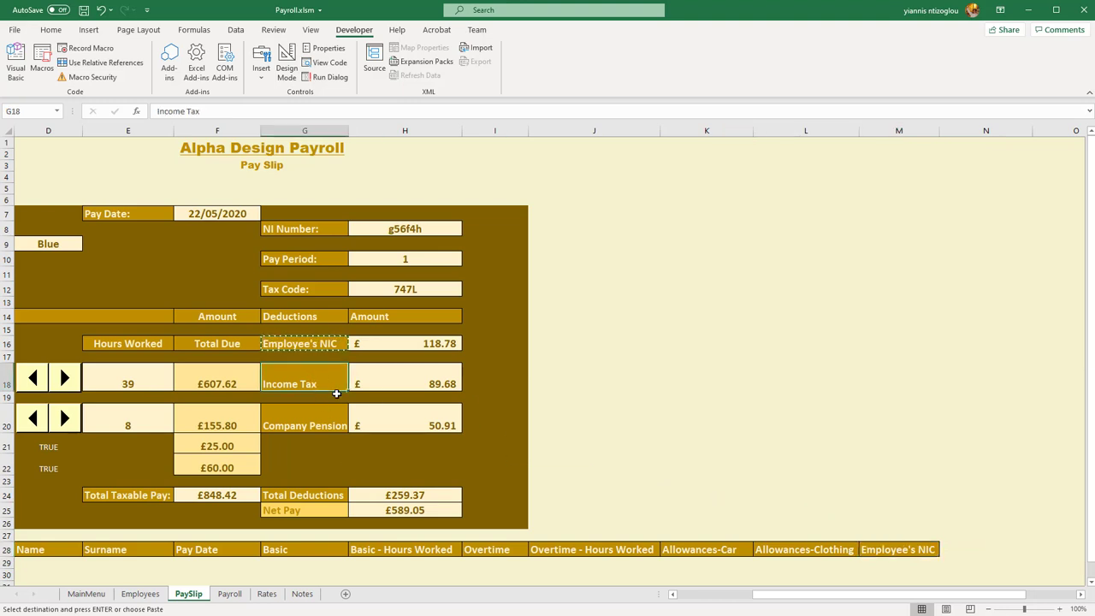
{"action": "key", "text": "ctrl+c"}
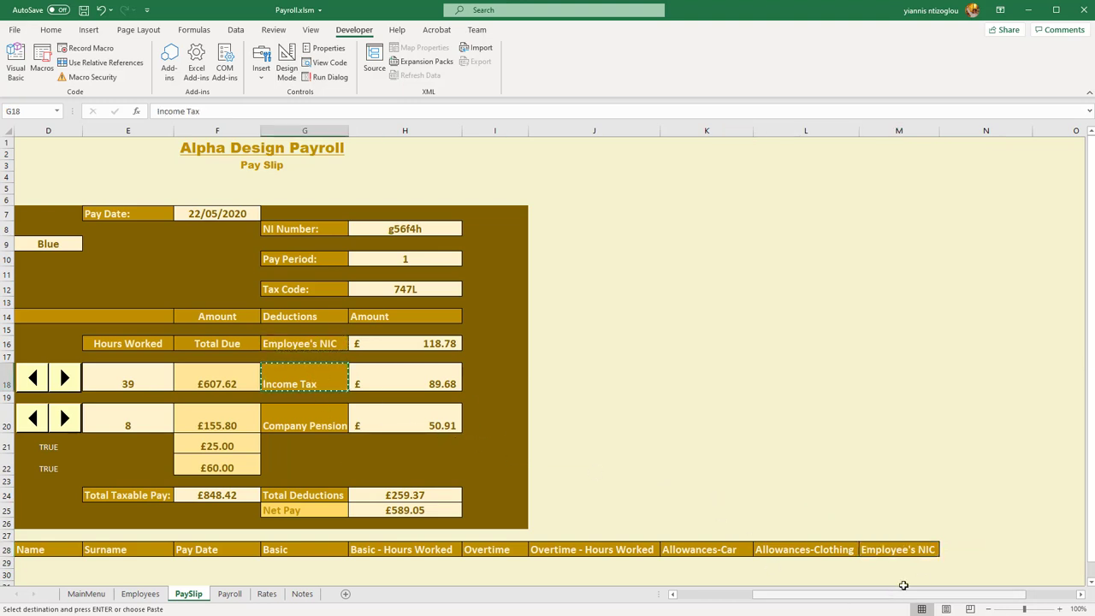
{"action": "left_click", "coordinate": [950, 549]}
{"action": "key", "text": "ctrl+v"}
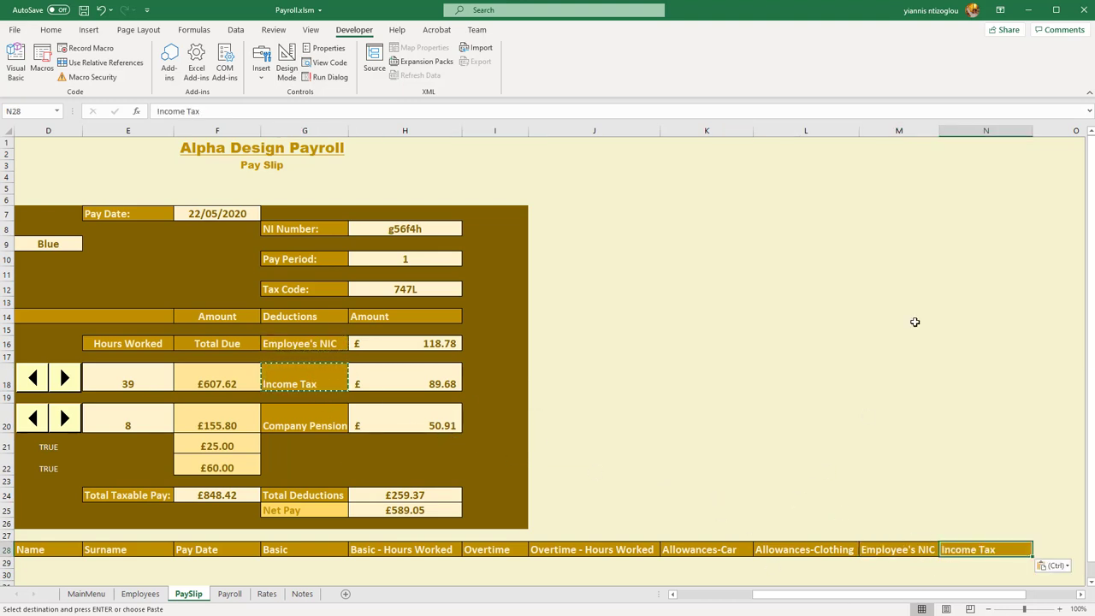
{"action": "left_click_drag", "start_coordinate": [1032, 127], "coordinate": [999, 128]}
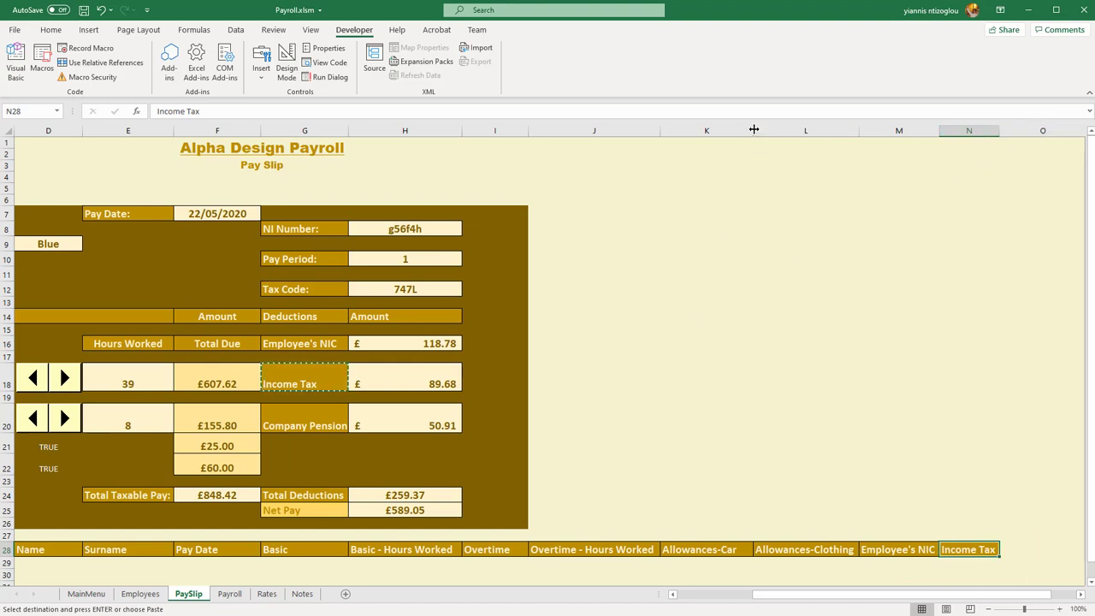
{"action": "left_click_drag", "start_coordinate": [754, 130], "coordinate": [742, 130]}
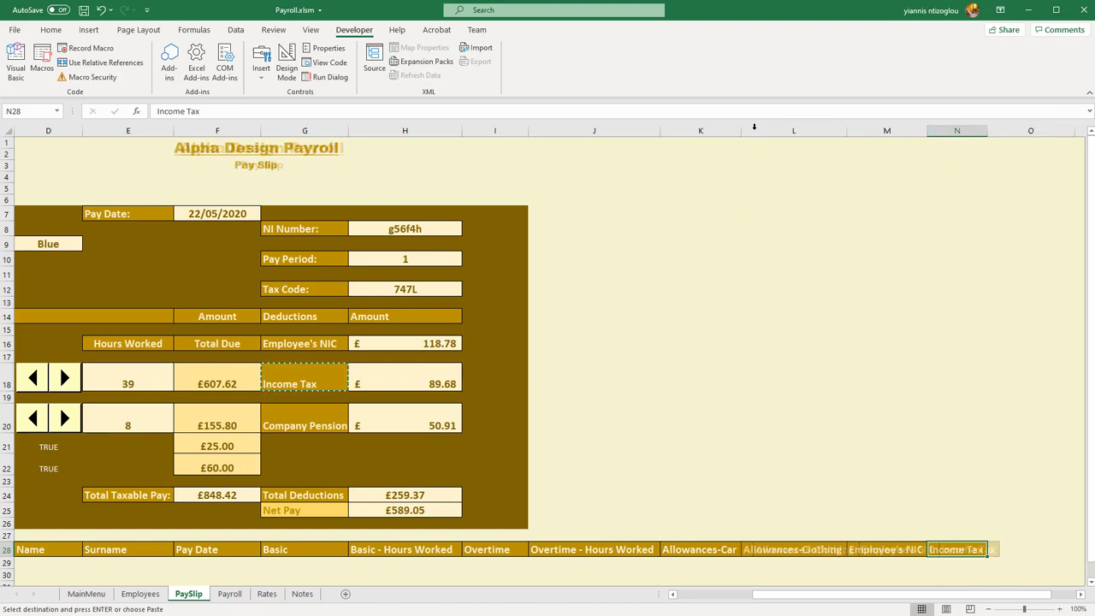
Step: Copy the "Company Pension" label from G20 into O28, shorten the copy to "Pension" and autofit column O
{"action": "left_click", "coordinate": [293, 423]}
{"action": "key", "text": "ctrl+c"}
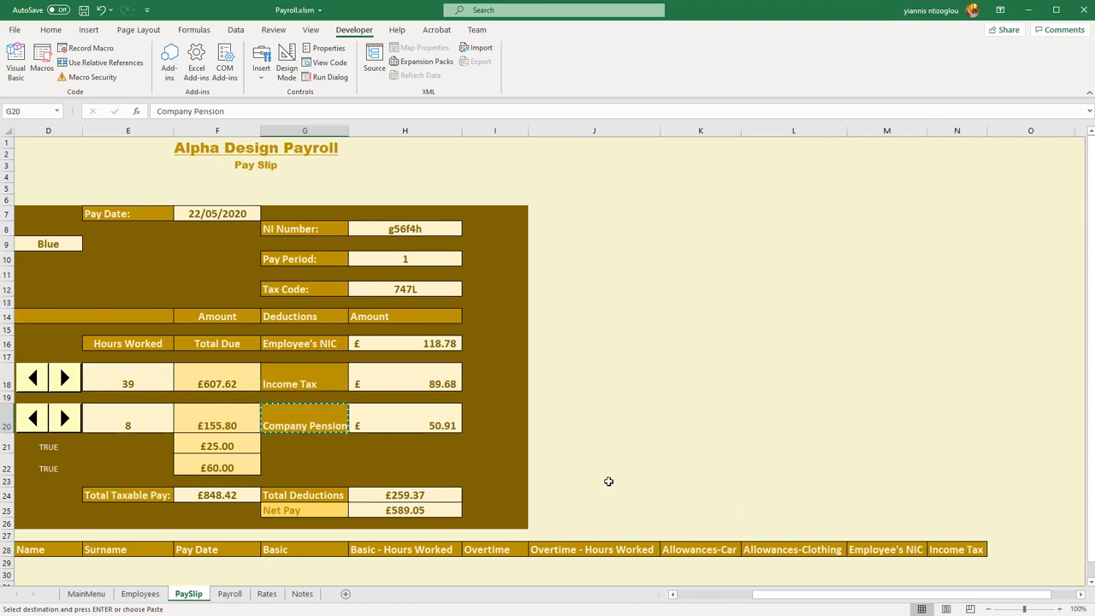
{"action": "left_click", "coordinate": [1007, 549]}
{"action": "key", "text": "ctrl+v"}
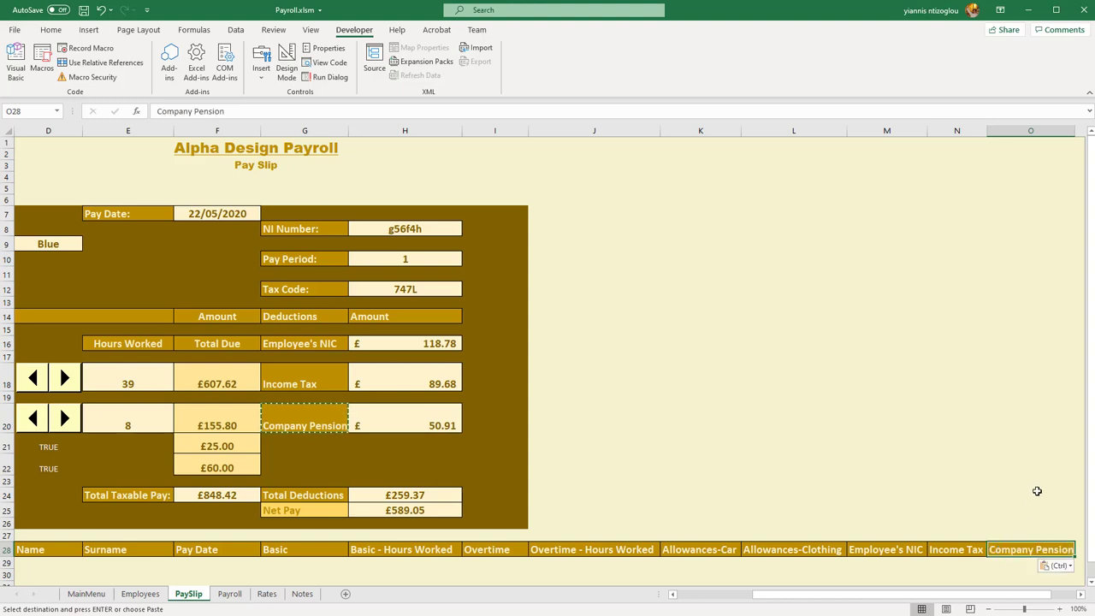
{"action": "double_click", "coordinate": [1036, 549]}
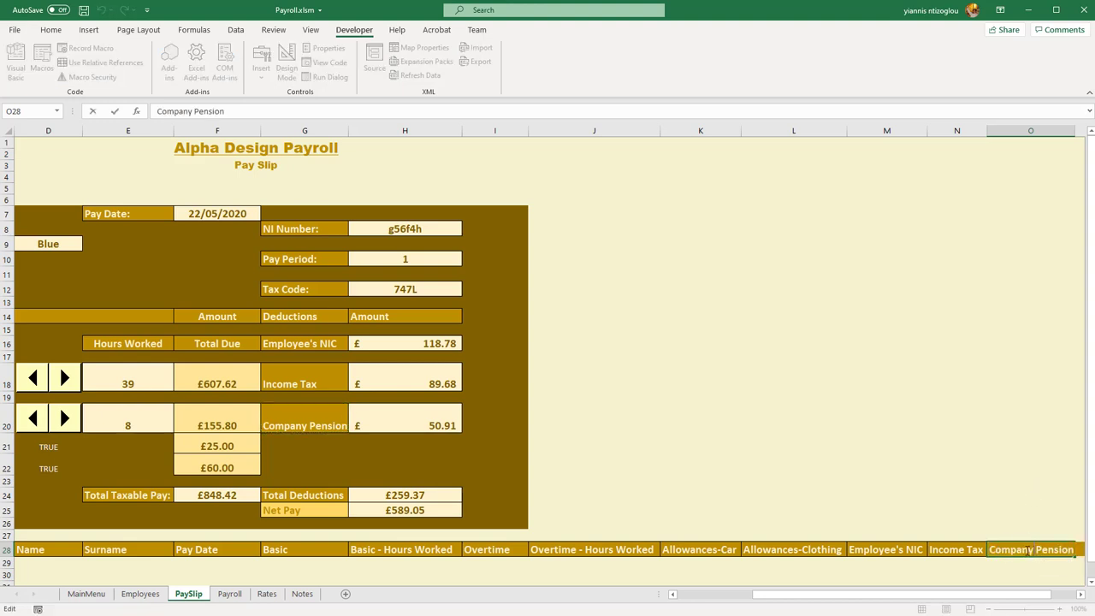
{"action": "left_click_drag", "start_coordinate": [1029, 549], "coordinate": [989, 549]}
{"action": "key", "text": "BackSpace"}
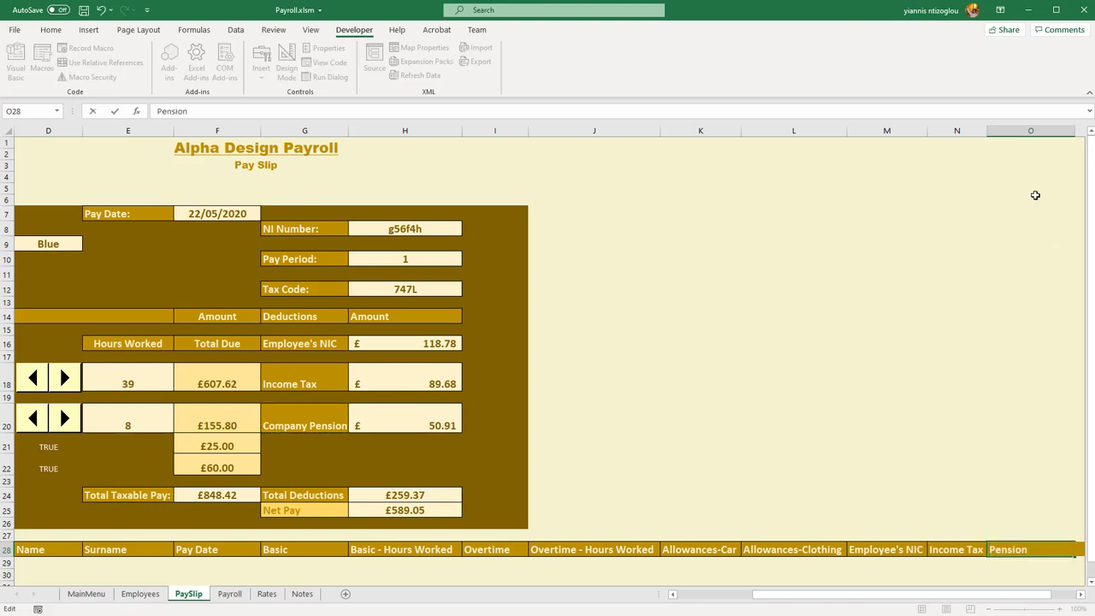
{"action": "left_click", "coordinate": [1075, 130]}
{"action": "double_click", "coordinate": [1074, 130]}
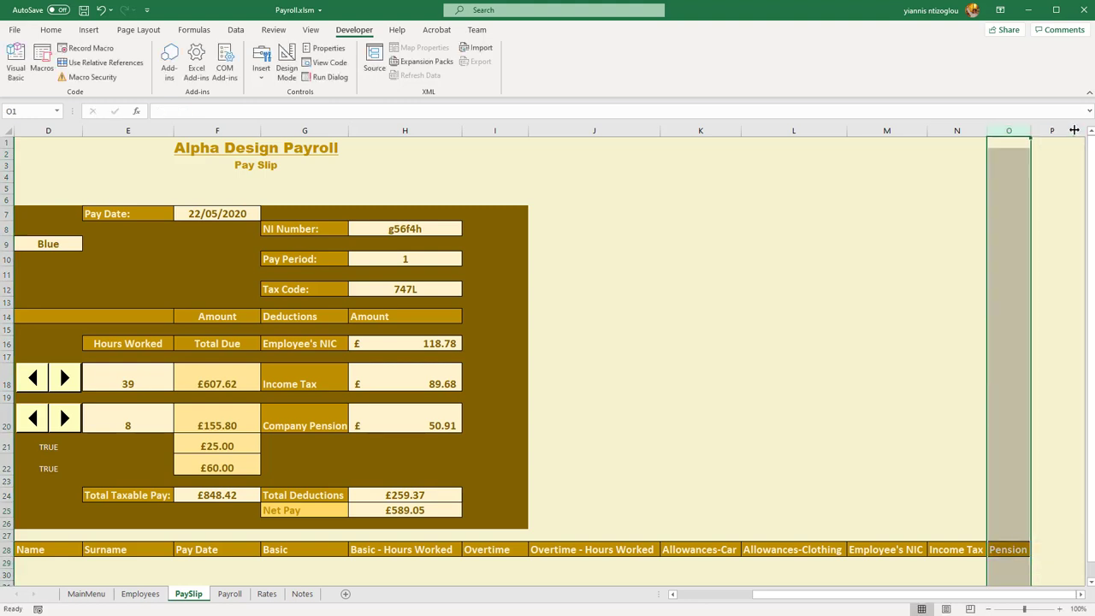
Step: Copy the "Total Taxable Pay:" label from E24 into P28
{"action": "left_click", "coordinate": [154, 496]}
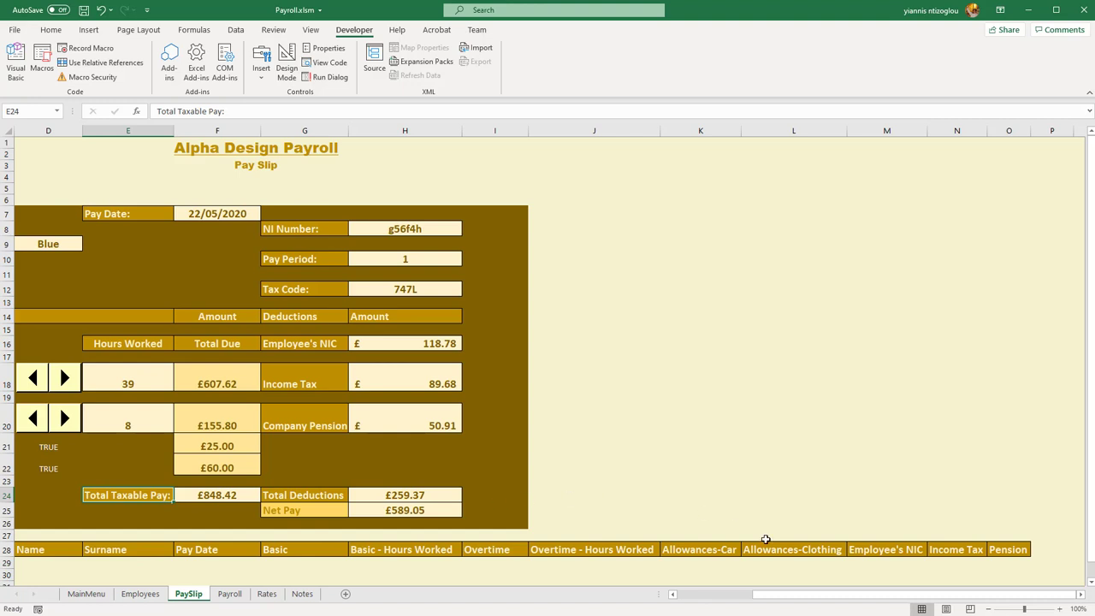
{"action": "key", "text": "ctrl+c"}
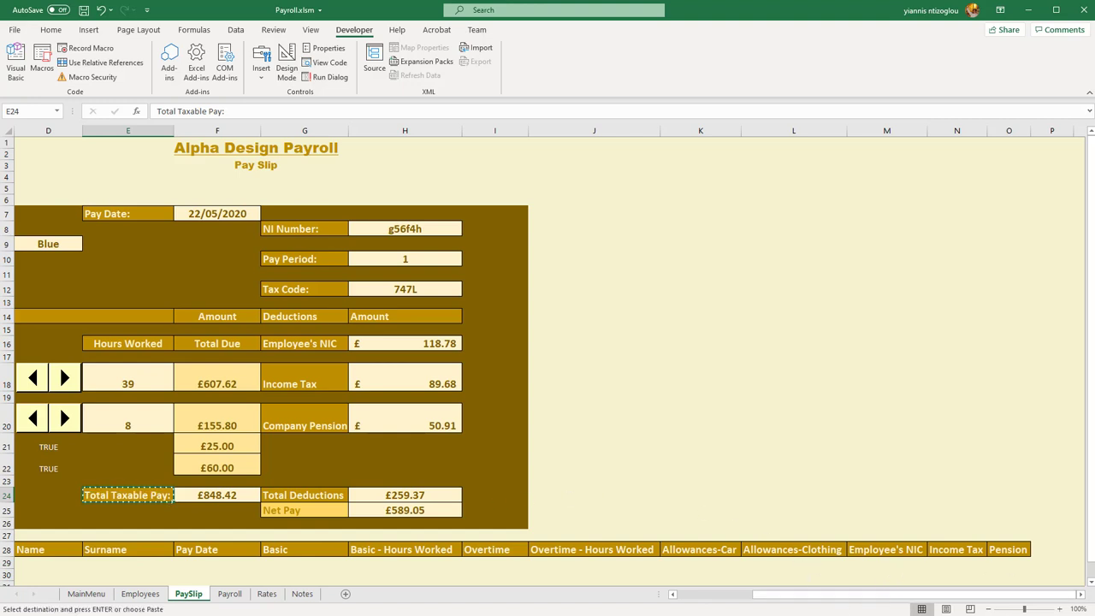
{"action": "left_click", "coordinate": [1063, 550]}
{"action": "key", "text": "ctrl+v"}
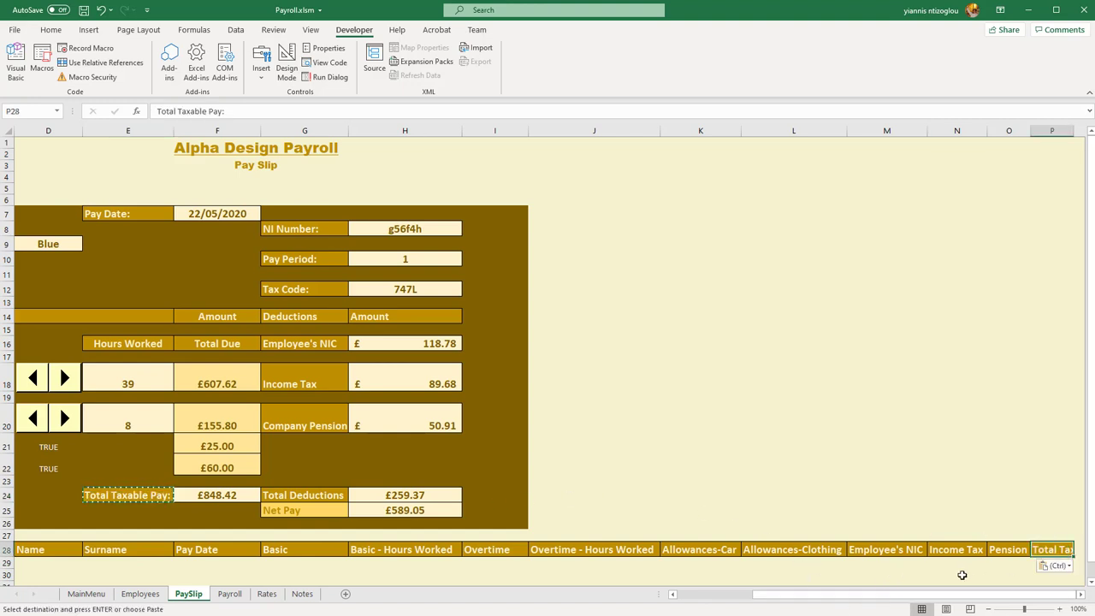
Step: Copy the "Total Deductions" label from G24 into Q28
{"action": "left_click", "coordinate": [295, 496]}
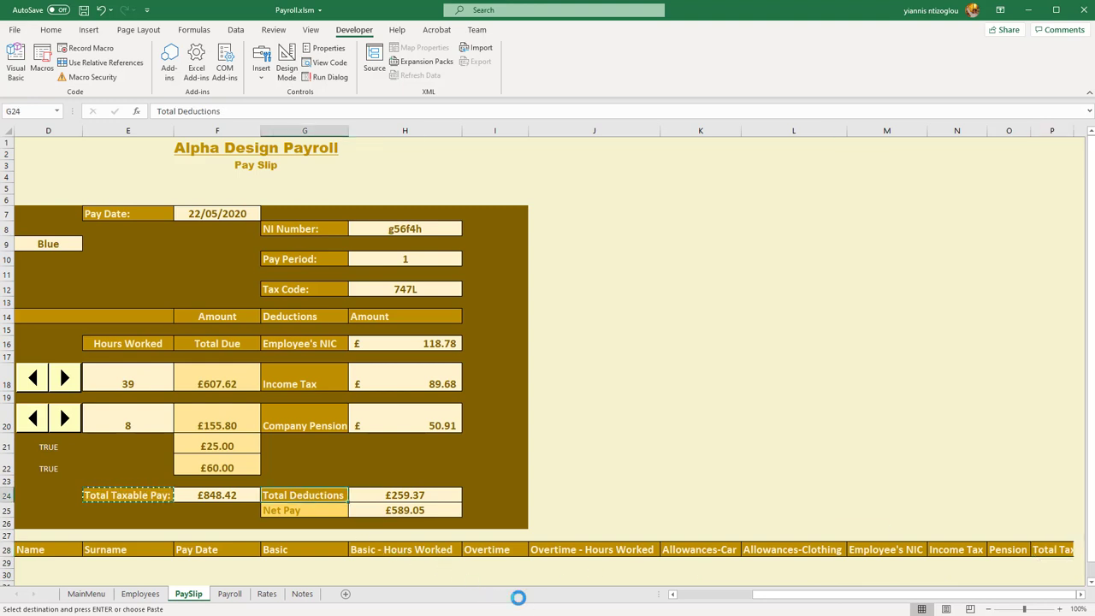
{"action": "key", "text": "ctrl+c"}
{"action": "left_click_drag", "start_coordinate": [1014, 520], "coordinate": [964, 523]}
{"action": "left_click", "coordinate": [750, 515]}
{"action": "mouse_move", "coordinate": [838, 506]}
{"action": "left_mouse_down"}
{"action": "mouse_move", "coordinate": [1060, 527]}
{"action": "mouse_move", "coordinate": [1052, 524]}
{"action": "left_mouse_up"}
{"action": "left_click", "coordinate": [942, 549]}
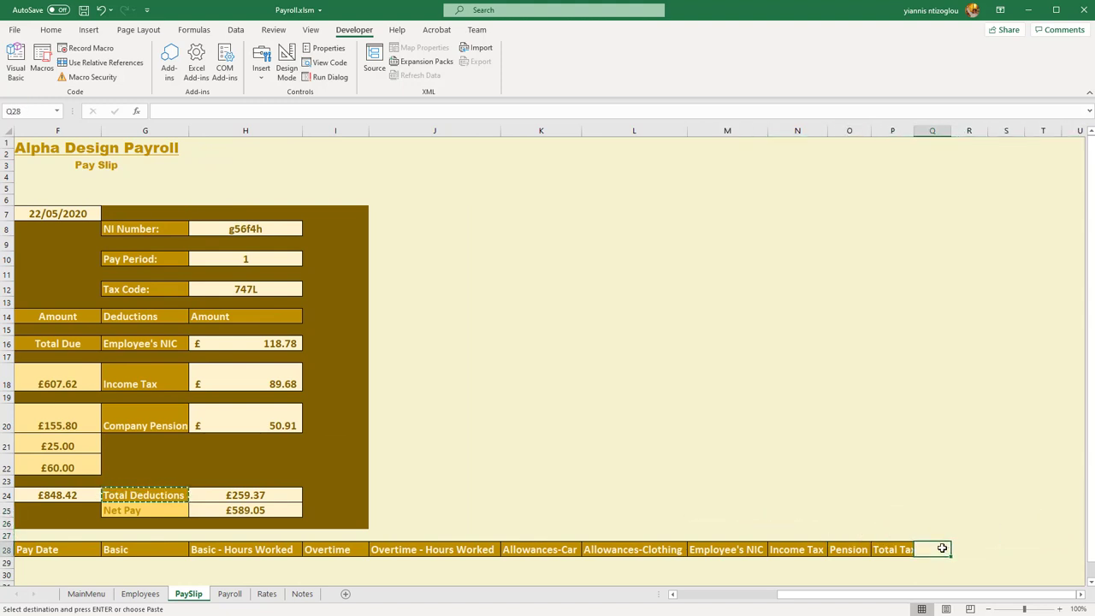
{"action": "key", "text": "ctrl+v"}
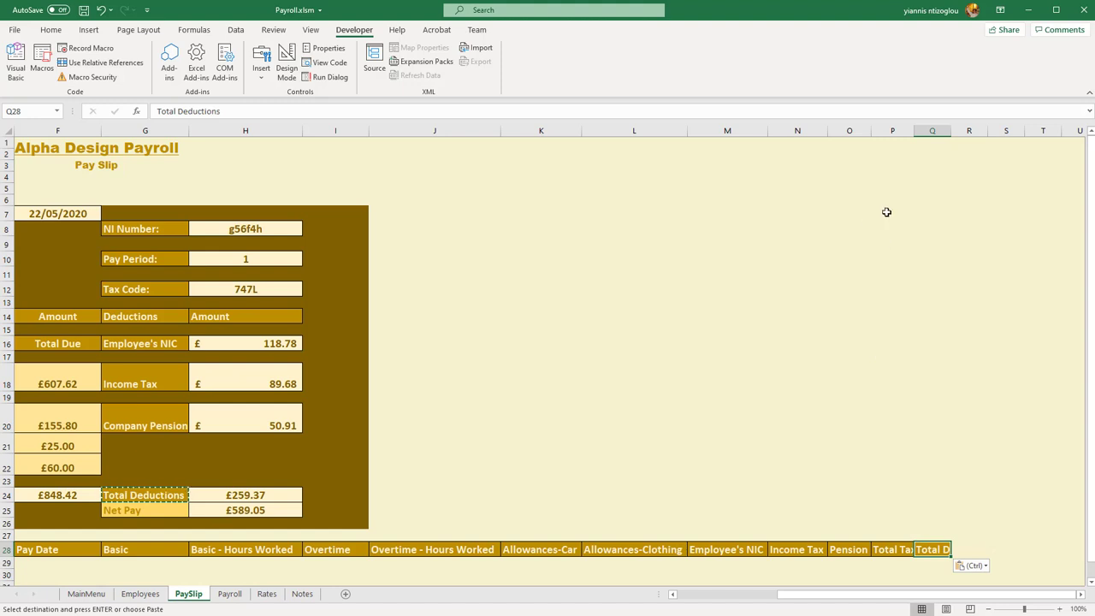
Step: Autofit columns P and Q and remove the colon from the "Total Taxable Pay" header in P28
{"action": "left_click", "coordinate": [916, 131]}
{"action": "double_click", "coordinate": [913, 131]}
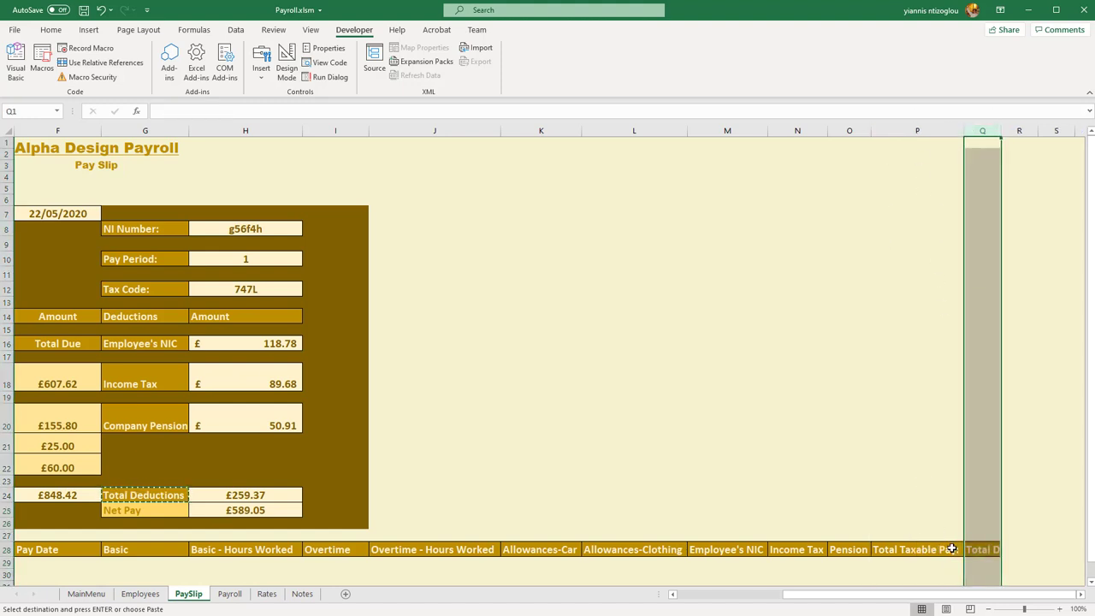
{"action": "double_click", "coordinate": [951, 548]}
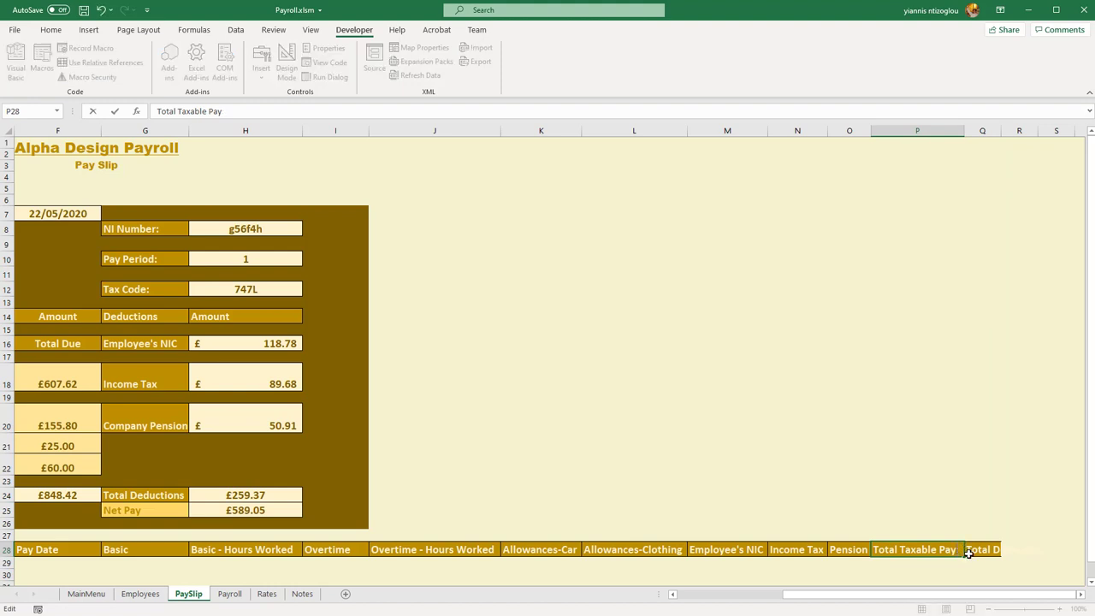
{"action": "left_click", "coordinate": [950, 501]}
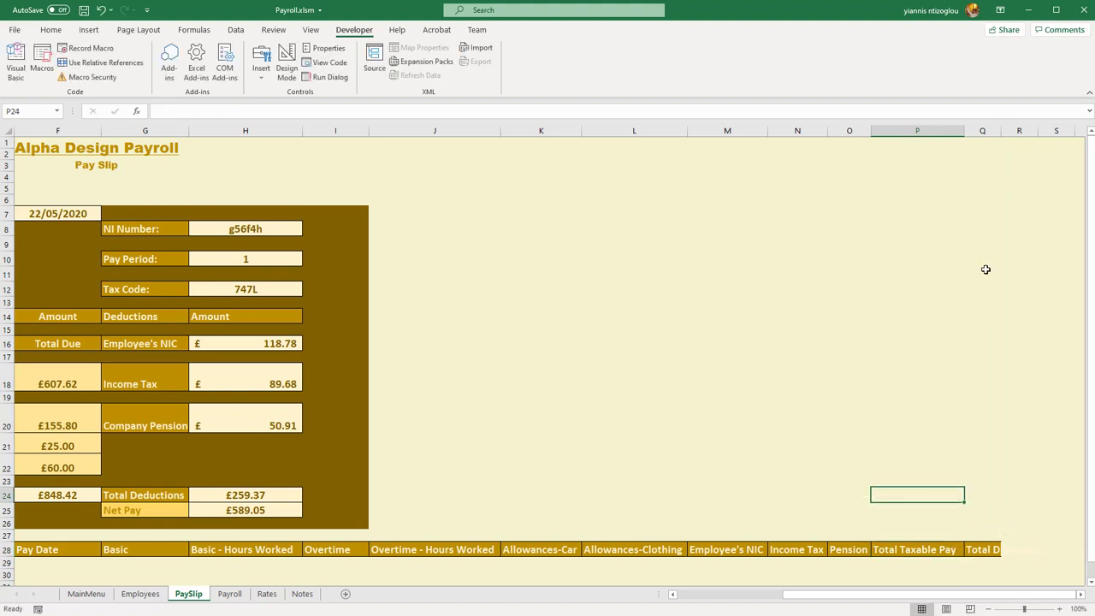
{"action": "double_click", "coordinate": [1001, 130]}
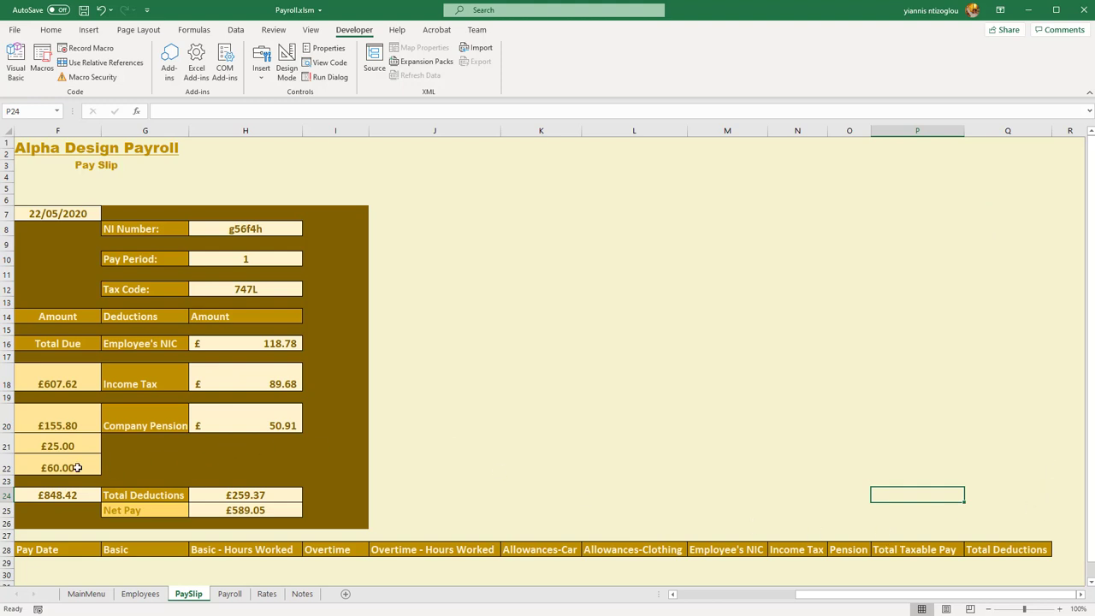
Step: Copy the "Net Pay" label from G25 into R28 and autofit column R
{"action": "left_click", "coordinate": [167, 511]}
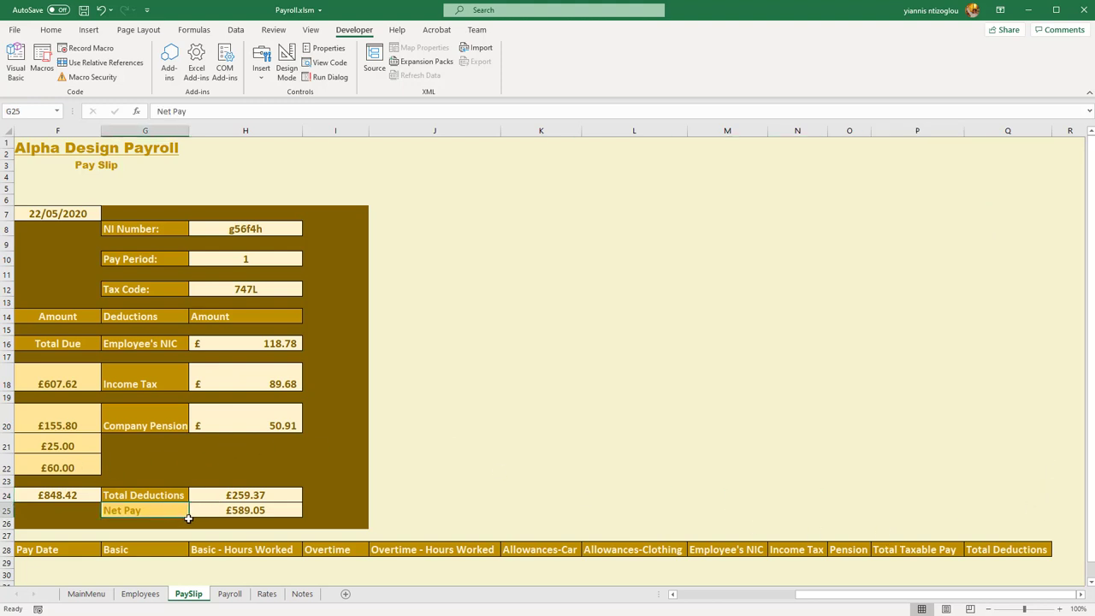
{"action": "key", "text": "ctrl+c"}
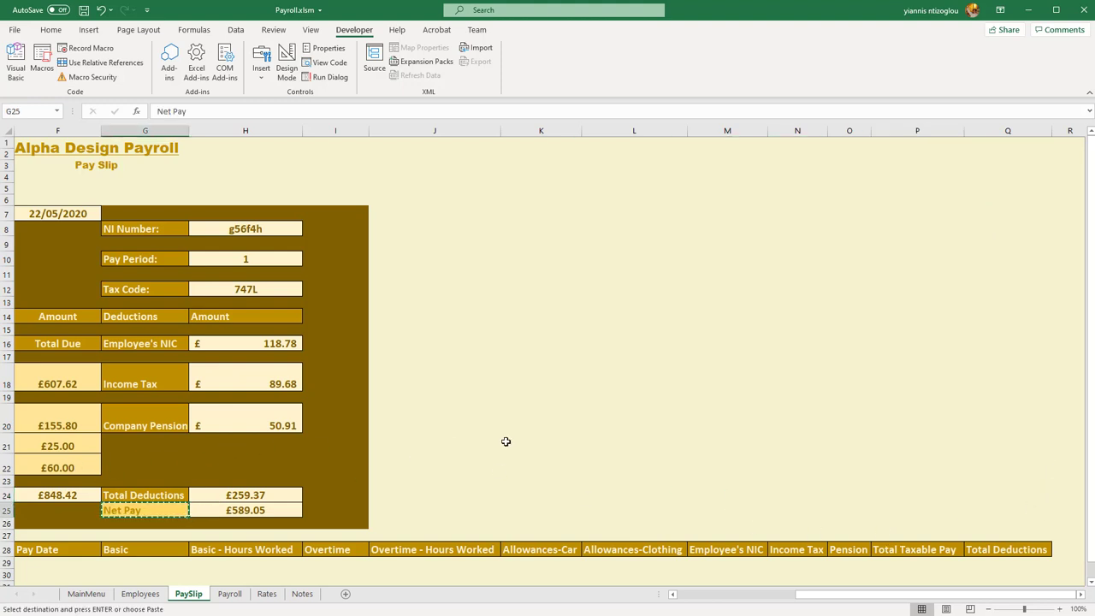
{"action": "left_click", "coordinate": [1059, 547]}
{"action": "key", "text": "ctrl+v"}
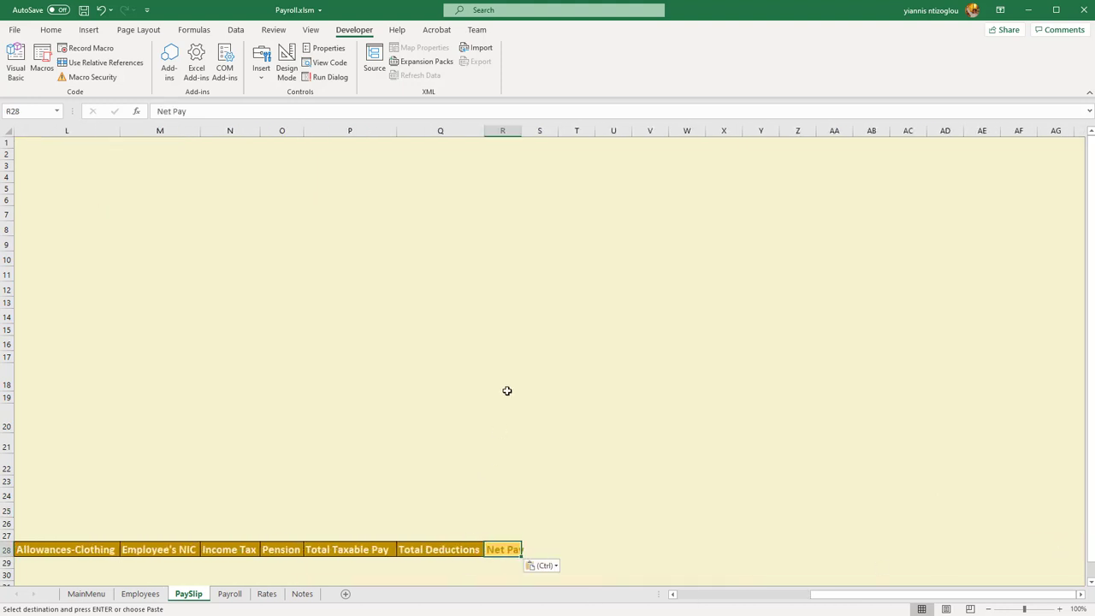
{"action": "double_click", "coordinate": [521, 130]}
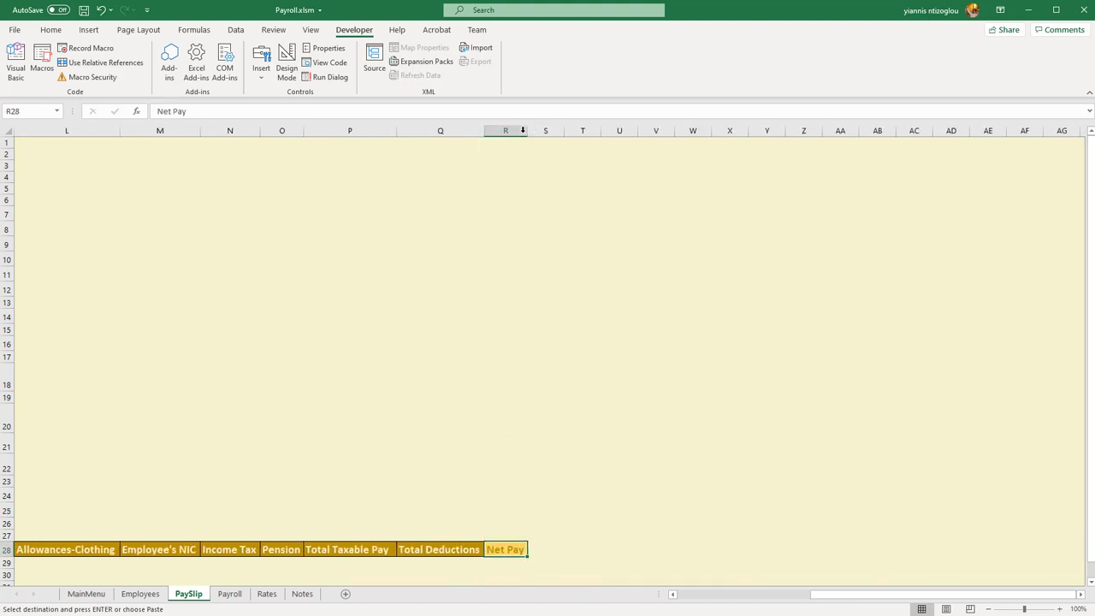
{"action": "left_click_drag", "start_coordinate": [451, 490], "coordinate": [330, 498]}
Step: Apply all borders to the record row B29:R29 beneath the column headers
{"action": "left_click_drag", "start_coordinate": [817, 594], "coordinate": [676, 601]}
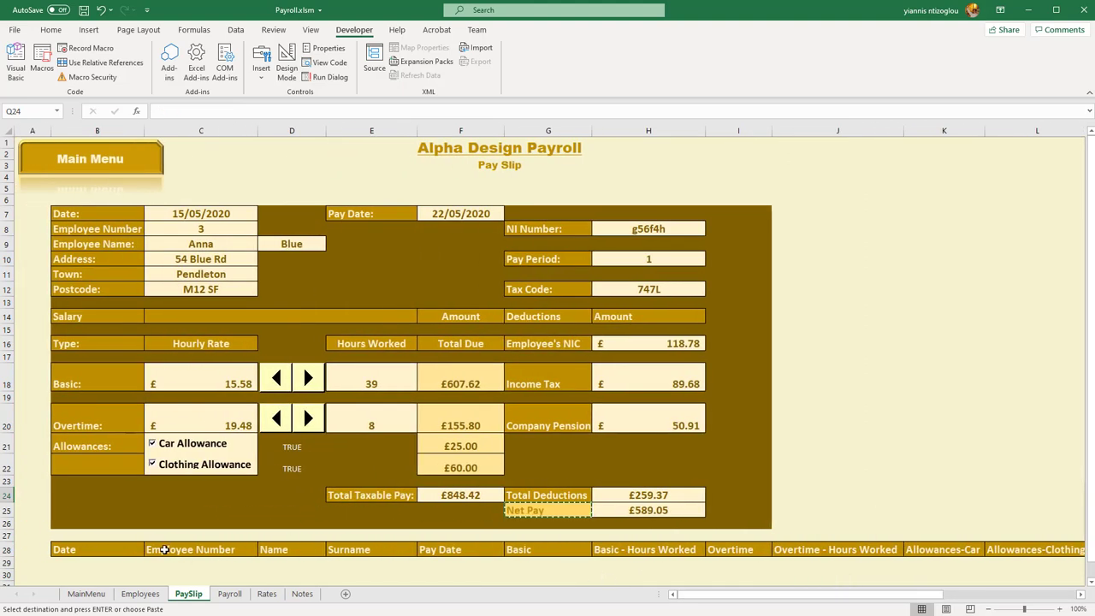
{"action": "left_click", "coordinate": [260, 571]}
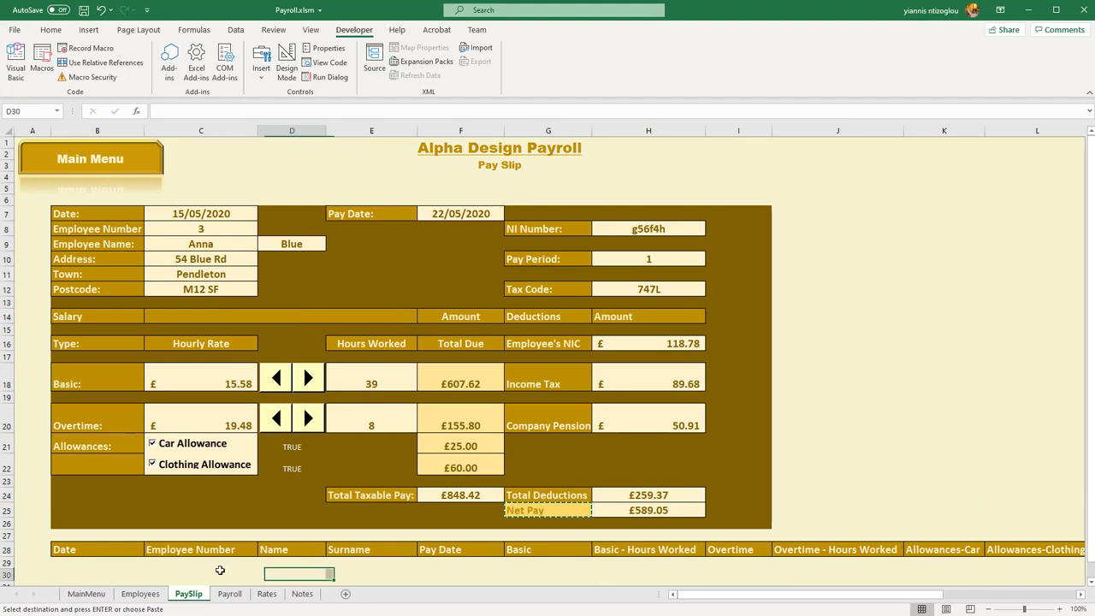
{"action": "left_click", "coordinate": [97, 558]}
{"action": "left_click", "coordinate": [233, 573]}
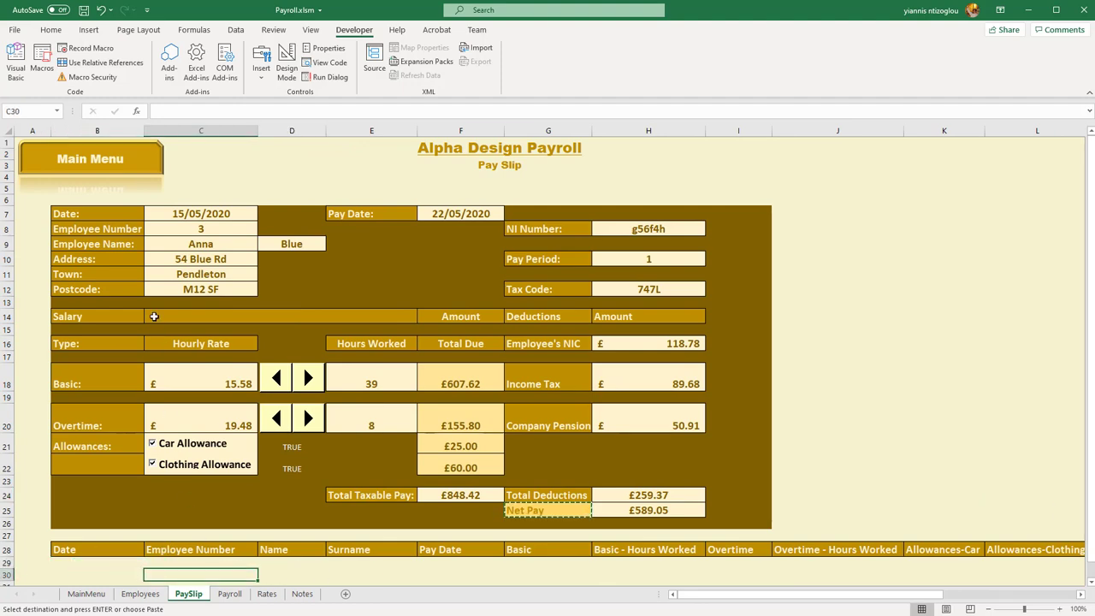
{"action": "left_click_drag", "start_coordinate": [103, 560], "coordinate": [969, 556]}
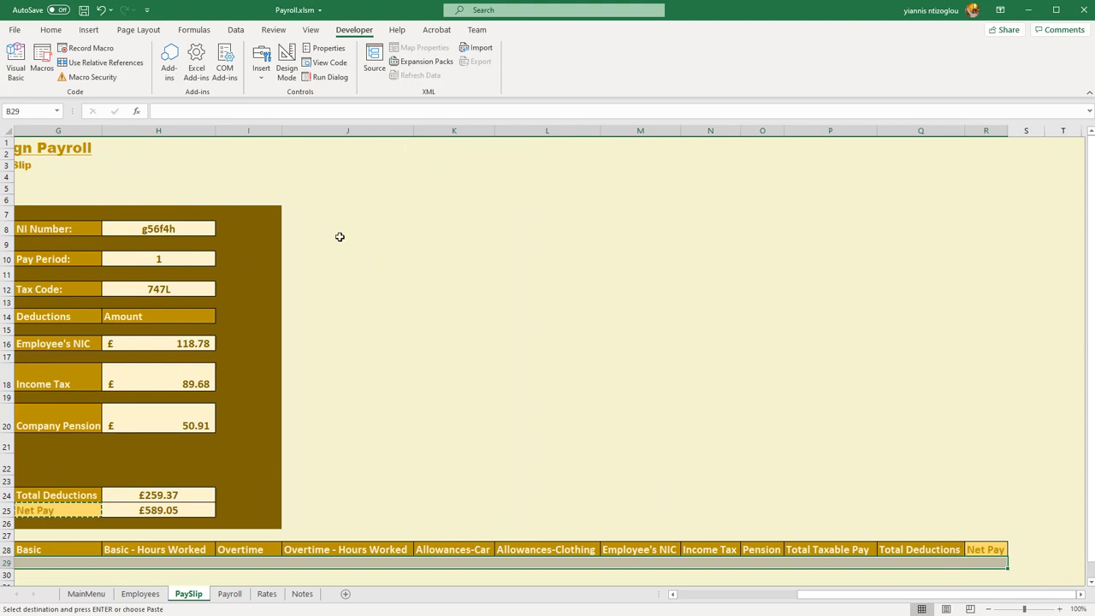
{"action": "left_click", "coordinate": [50, 29]}
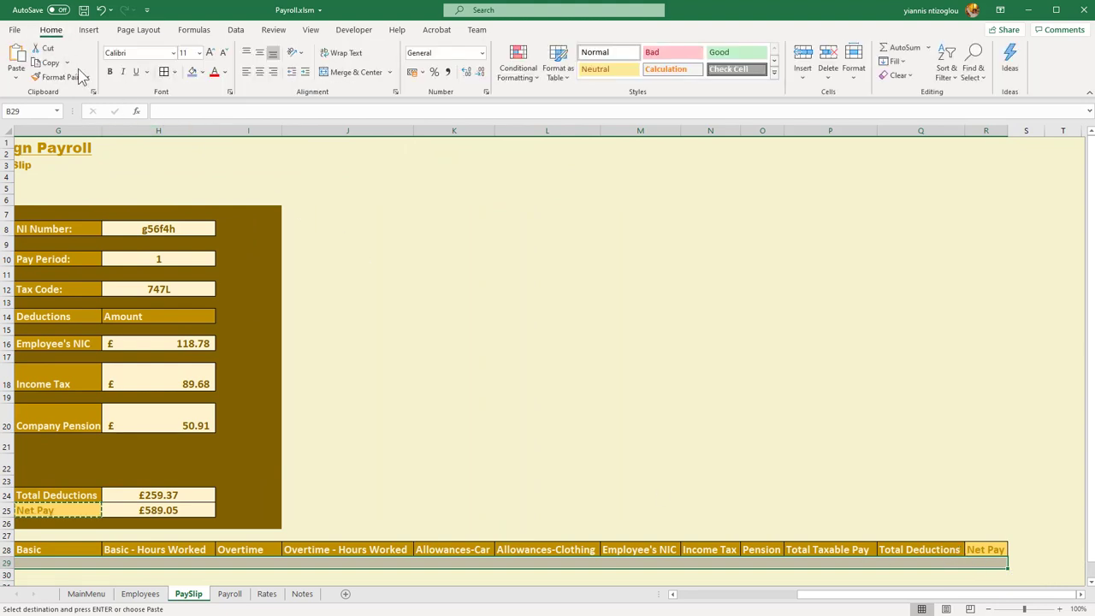
{"action": "left_click", "coordinate": [175, 72]}
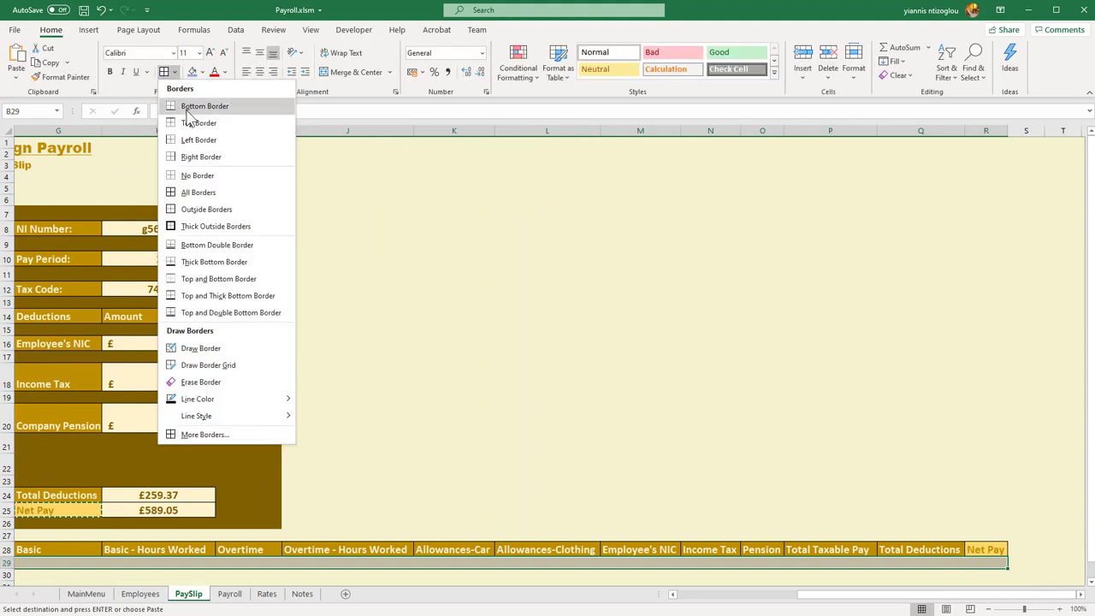
{"action": "left_click", "coordinate": [202, 193]}
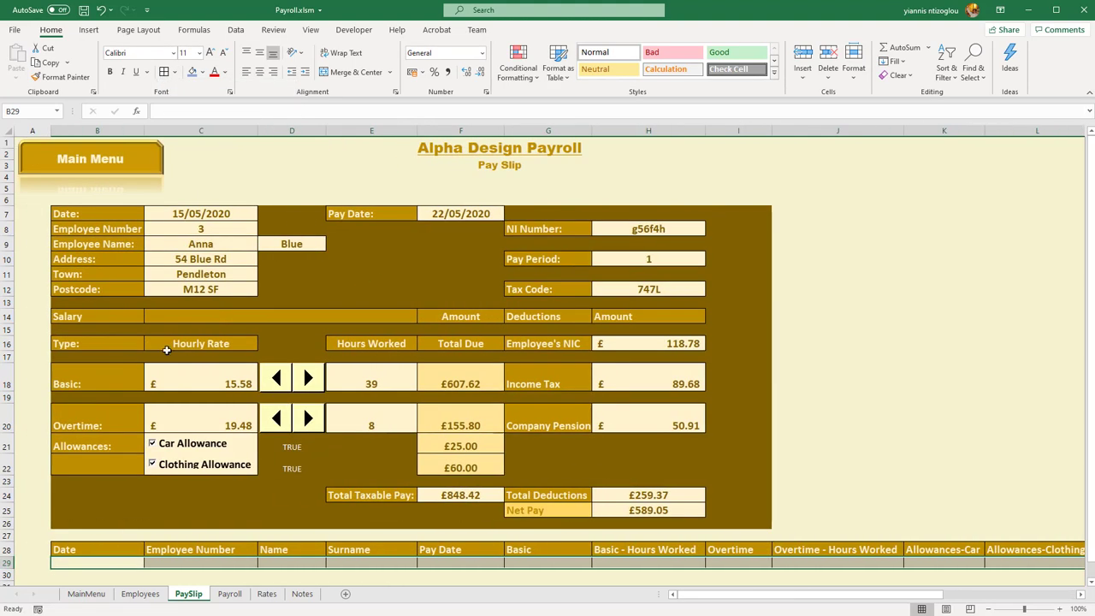
Step: Link the Date cell B29 to the pay slip date with the formula =C7
{"action": "left_click", "coordinate": [128, 561]}
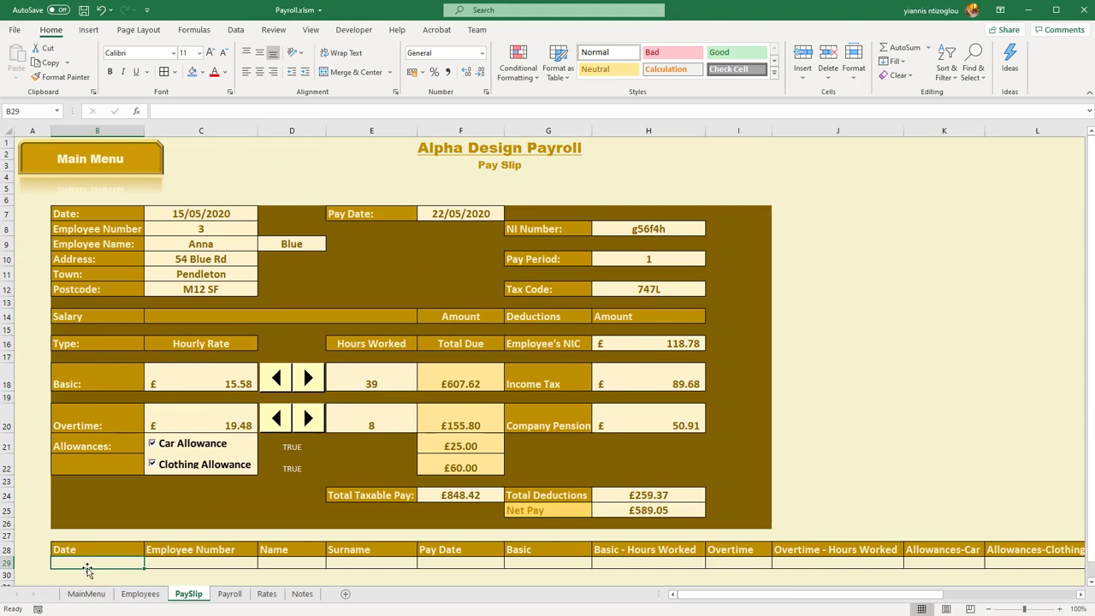
{"action": "type", "text": "="}
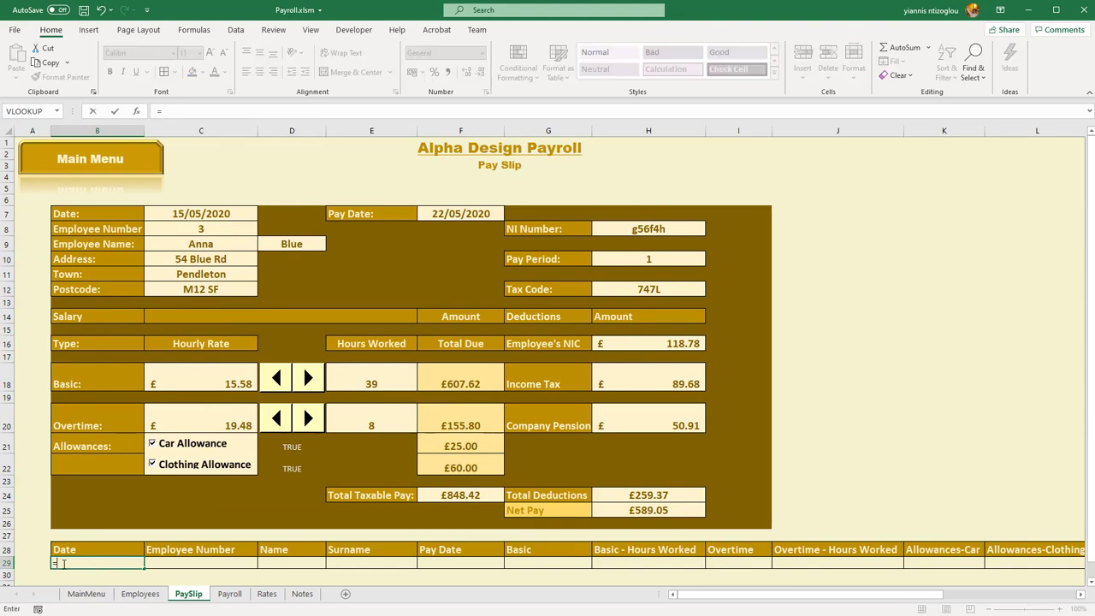
{"action": "left_click", "coordinate": [175, 212]}
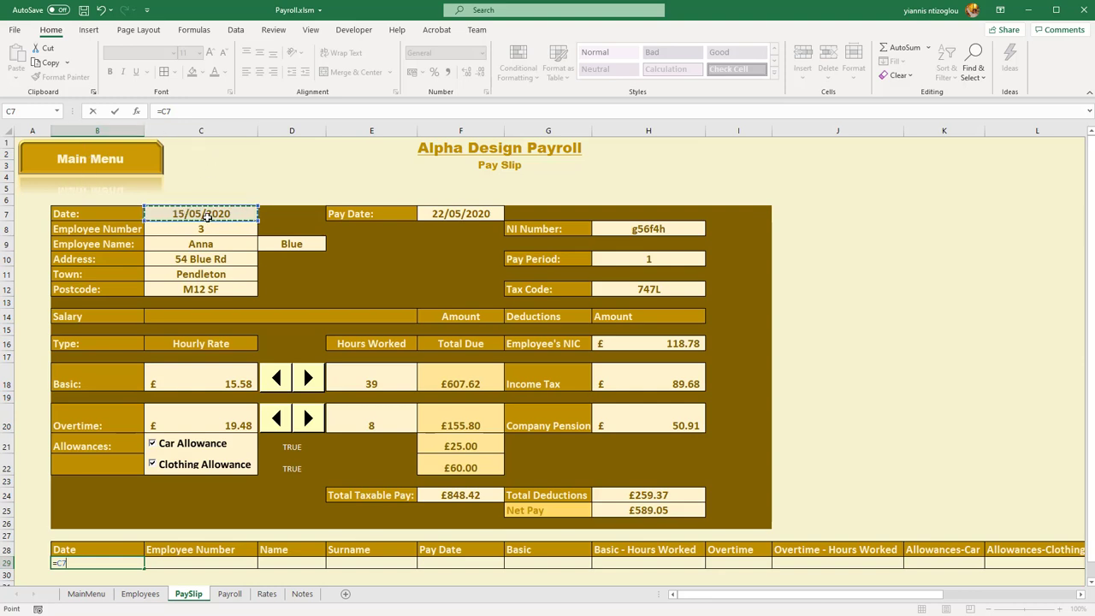
{"action": "key", "text": "Return"}
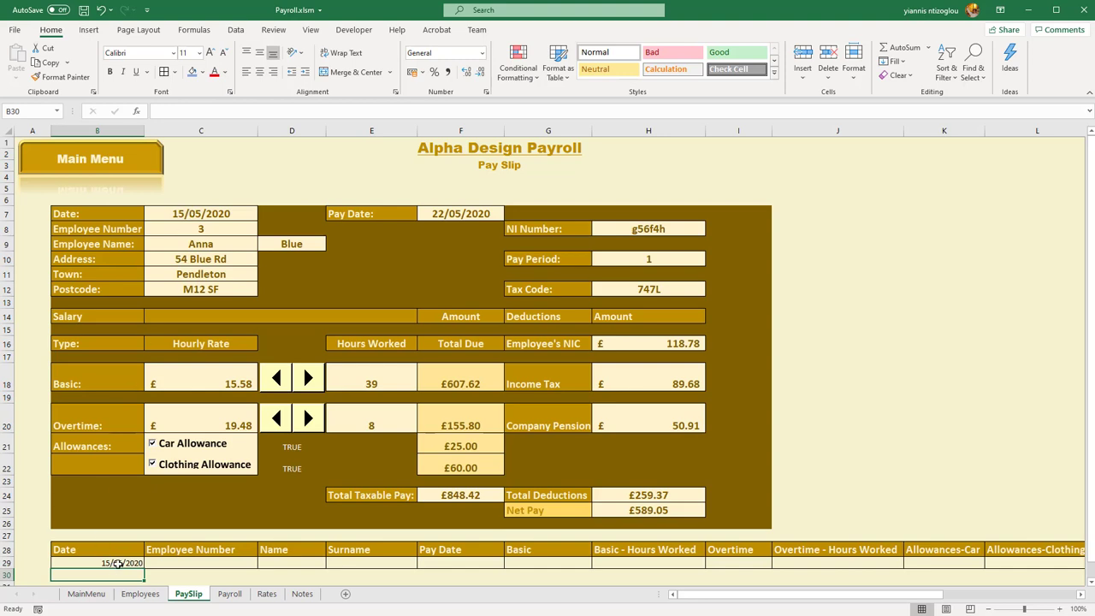
Step: Link the Employee Number cell C29 to the pay slip's employee number in C8
{"action": "left_click", "coordinate": [186, 564]}
{"action": "type", "text": "="}
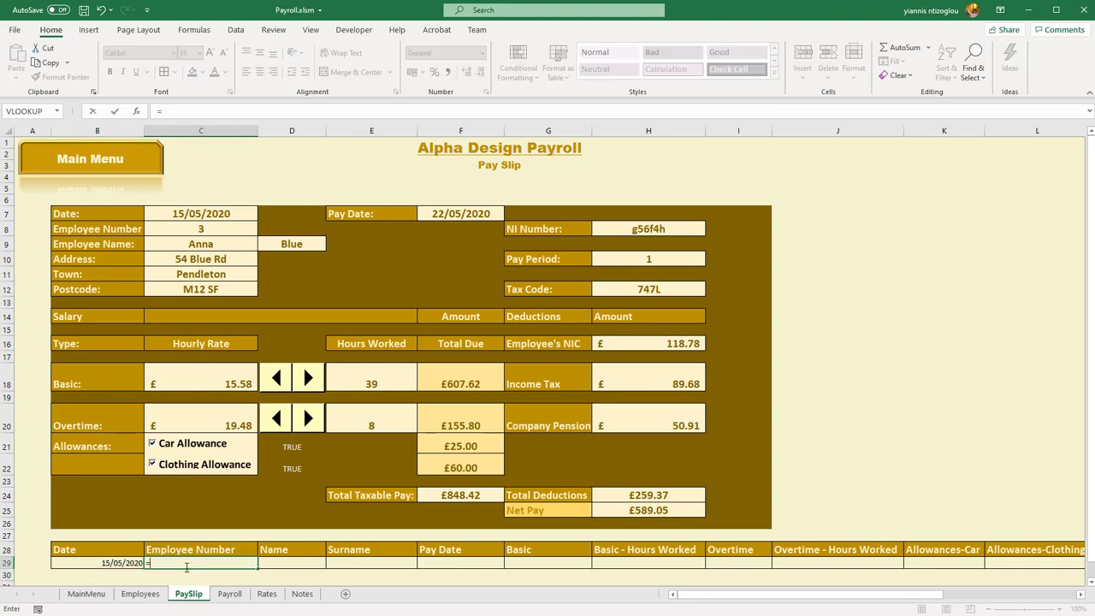
{"action": "left_click", "coordinate": [202, 230]}
{"action": "key", "text": "Return"}
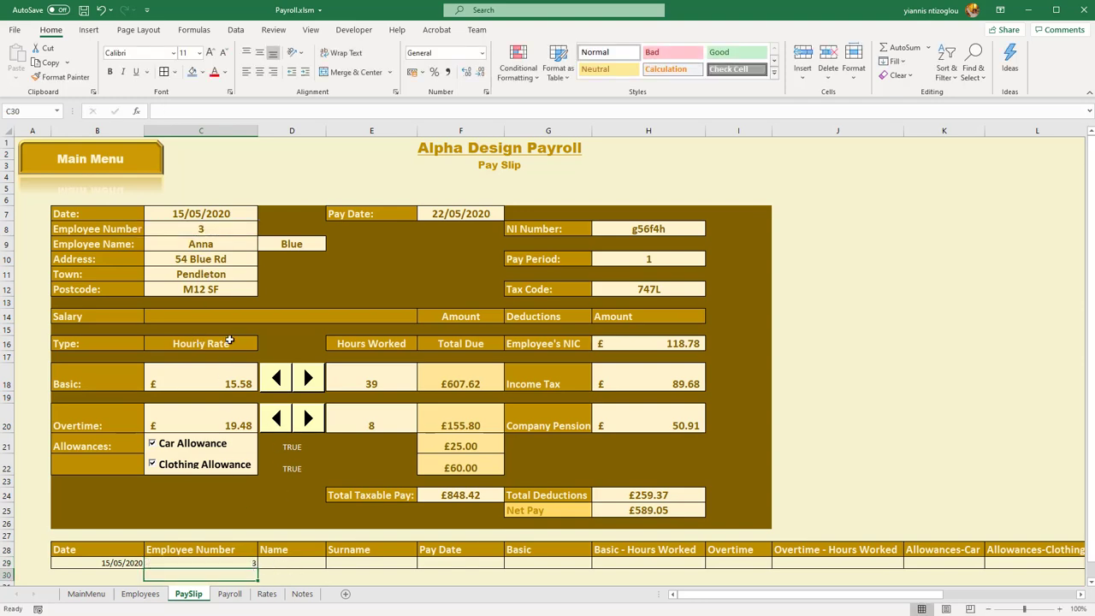
Step: Choose the first employee in the pay slip's Employee Number list in C8
{"action": "left_click", "coordinate": [234, 230]}
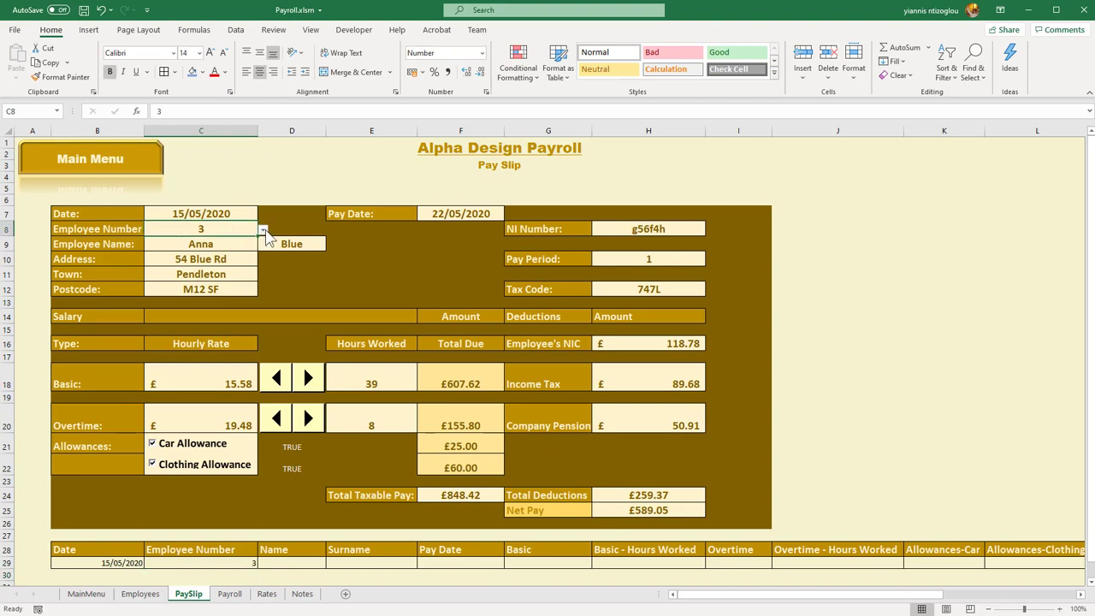
{"action": "left_click", "coordinate": [264, 230]}
{"action": "left_click", "coordinate": [249, 241]}
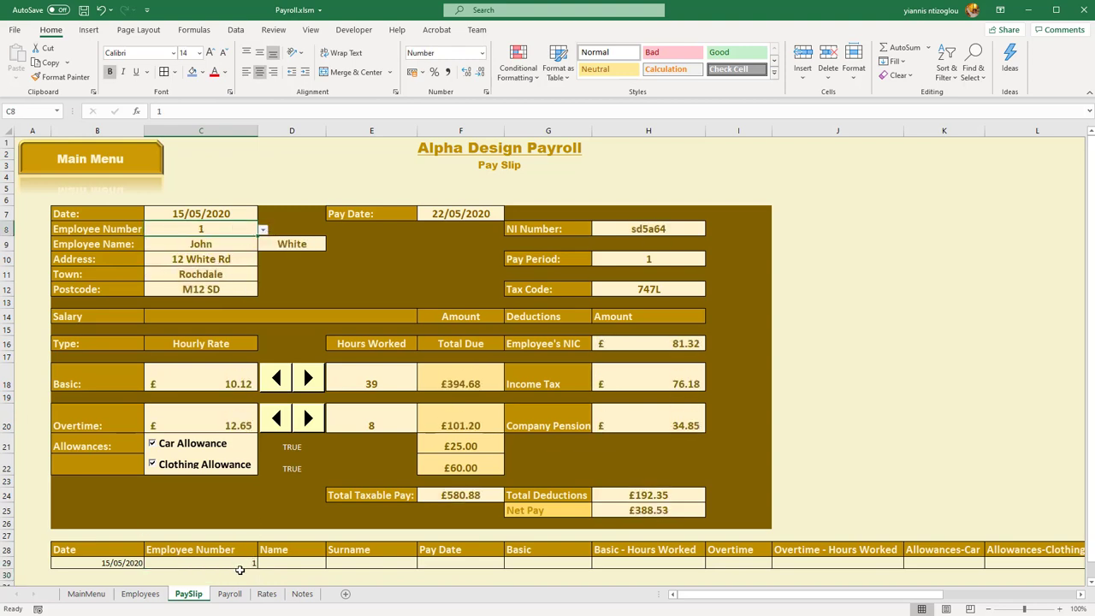
Step: Link the Name cell D29 to C9 and the Surname cell E29 to D9 on the pay slip
{"action": "left_click", "coordinate": [285, 565]}
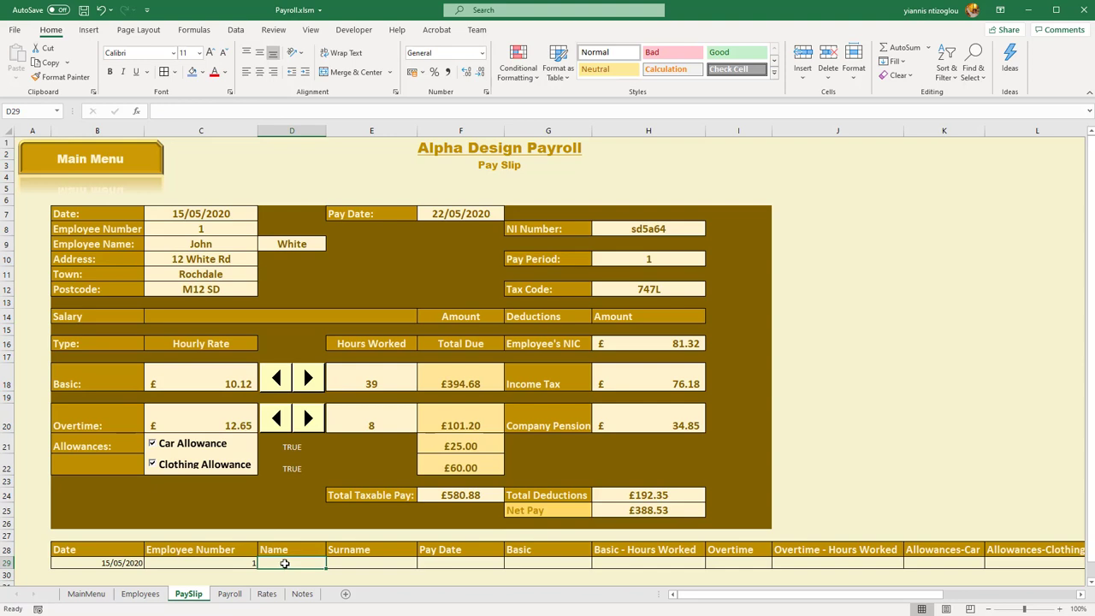
{"action": "type", "text": "="}
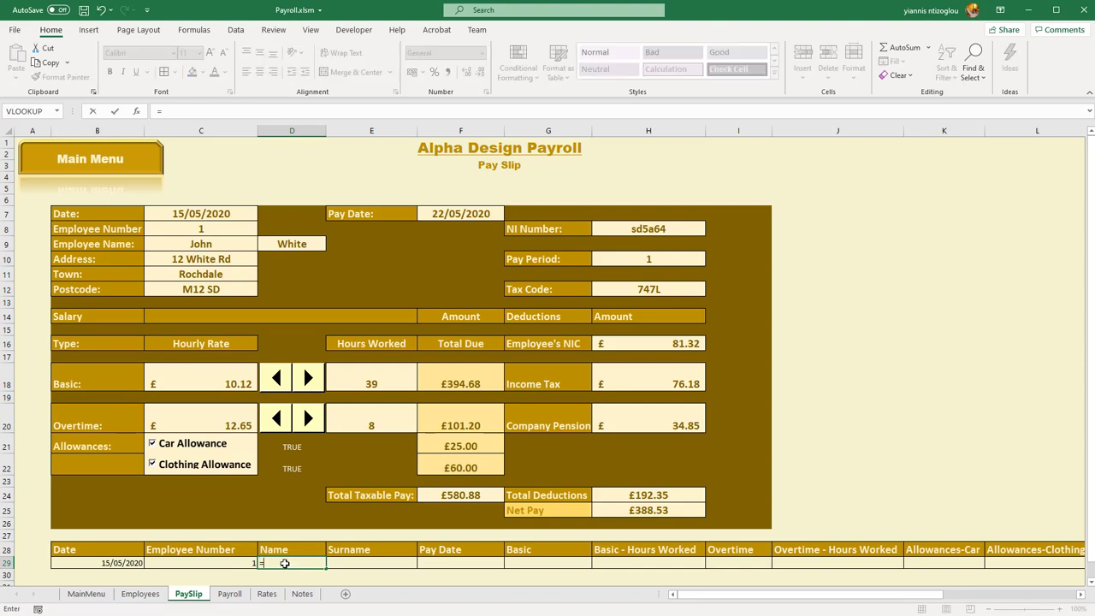
{"action": "left_click", "coordinate": [211, 243]}
{"action": "key", "text": "Return"}
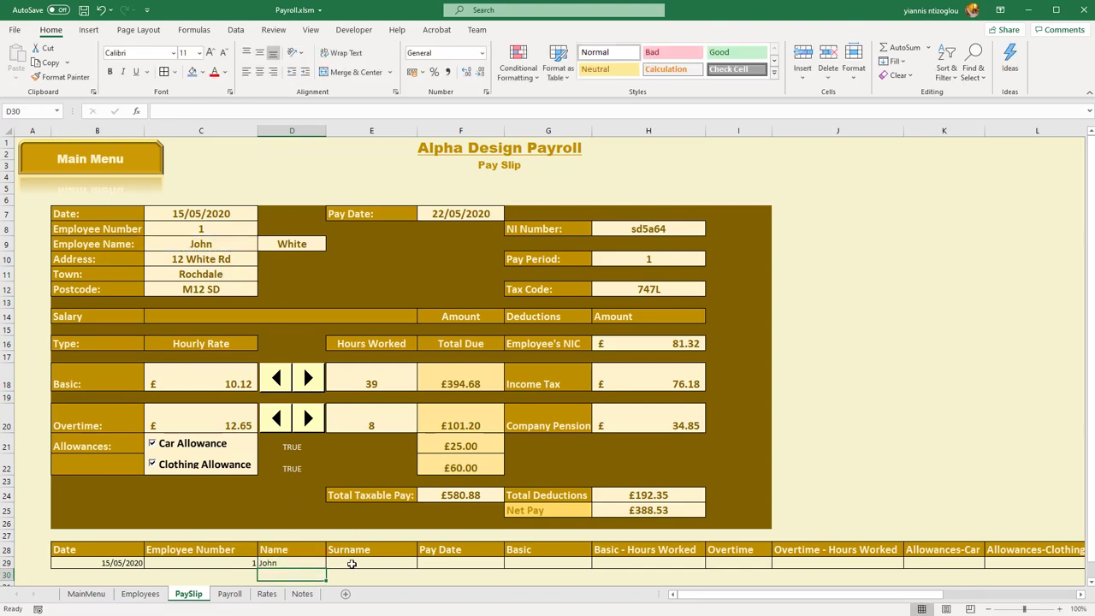
{"action": "left_click", "coordinate": [351, 562]}
{"action": "type", "text": "="}
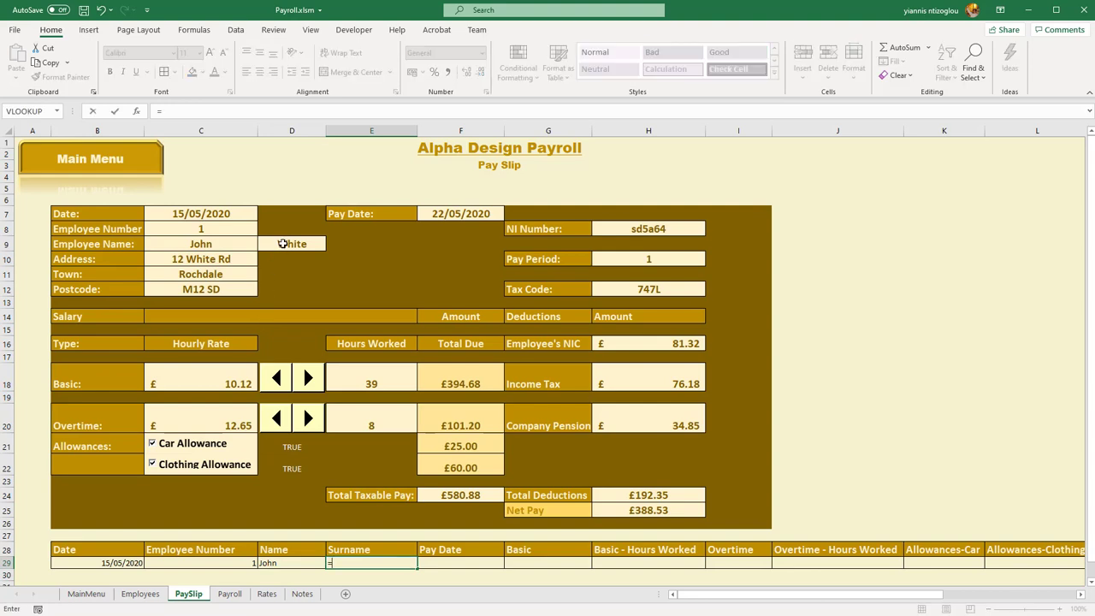
{"action": "left_click", "coordinate": [273, 243]}
{"action": "key", "text": "Tab"}
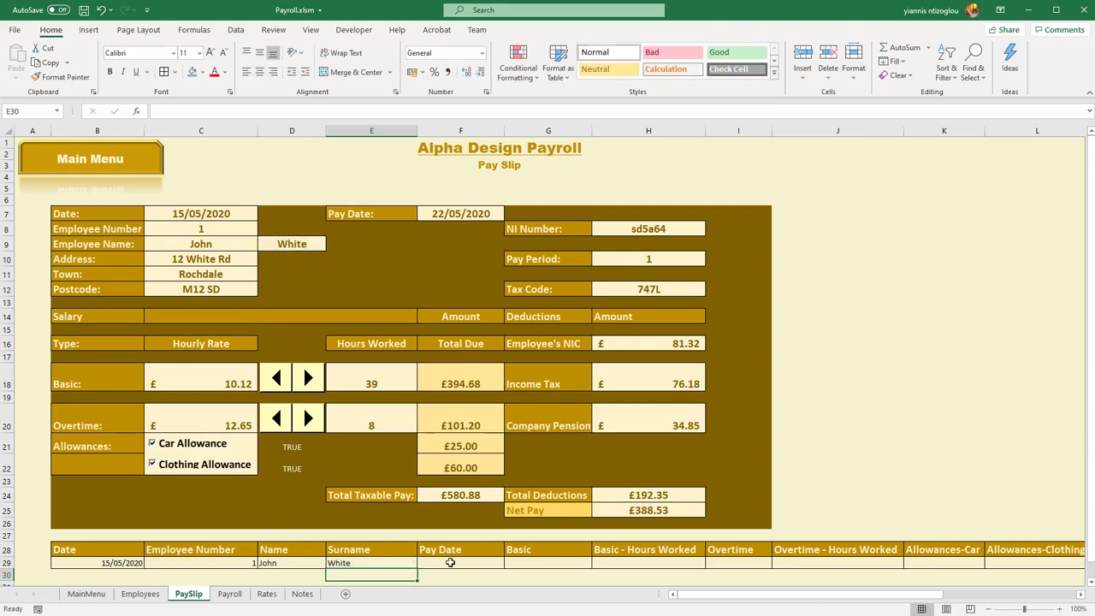
Step: Link the Pay Date cell F29 to the pay slip's pay date in F7
{"action": "type", "text": "="}
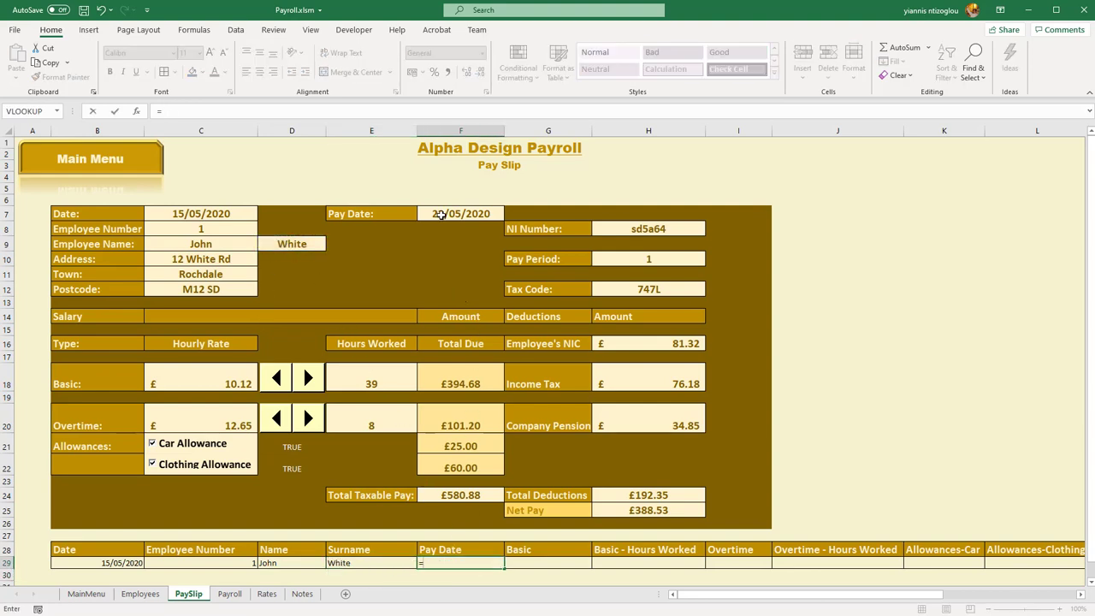
{"action": "left_click", "coordinate": [438, 214]}
{"action": "key", "text": "Return"}
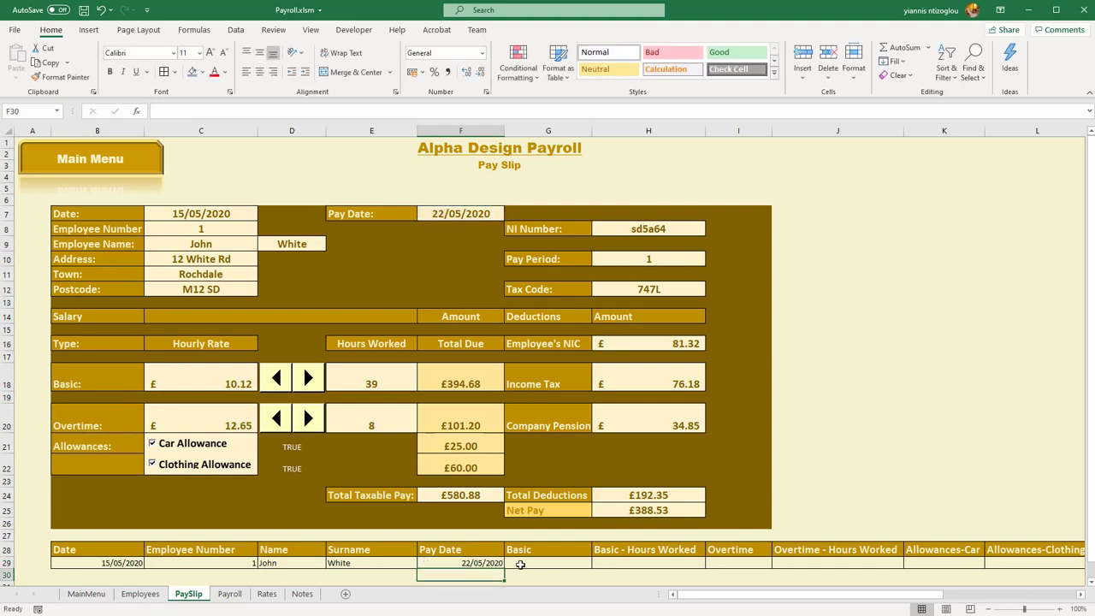
Step: Link the Basic cell G29 to the hourly rate in C18 and Basic - Hours Worked in H29 to E18
{"action": "left_click", "coordinate": [520, 562]}
{"action": "type", "text": "="}
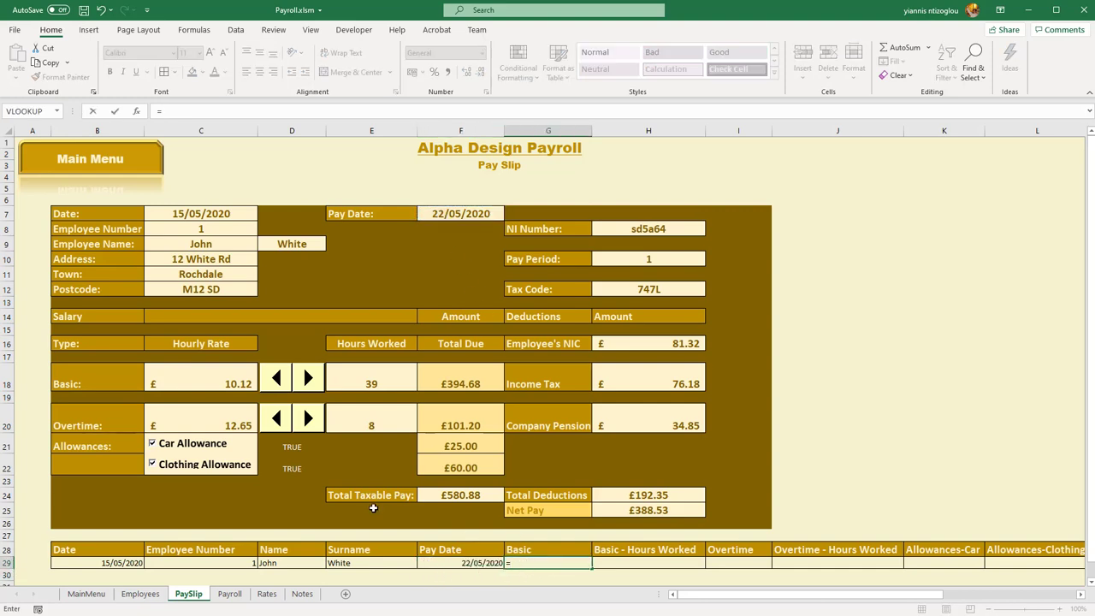
{"action": "left_click", "coordinate": [183, 384]}
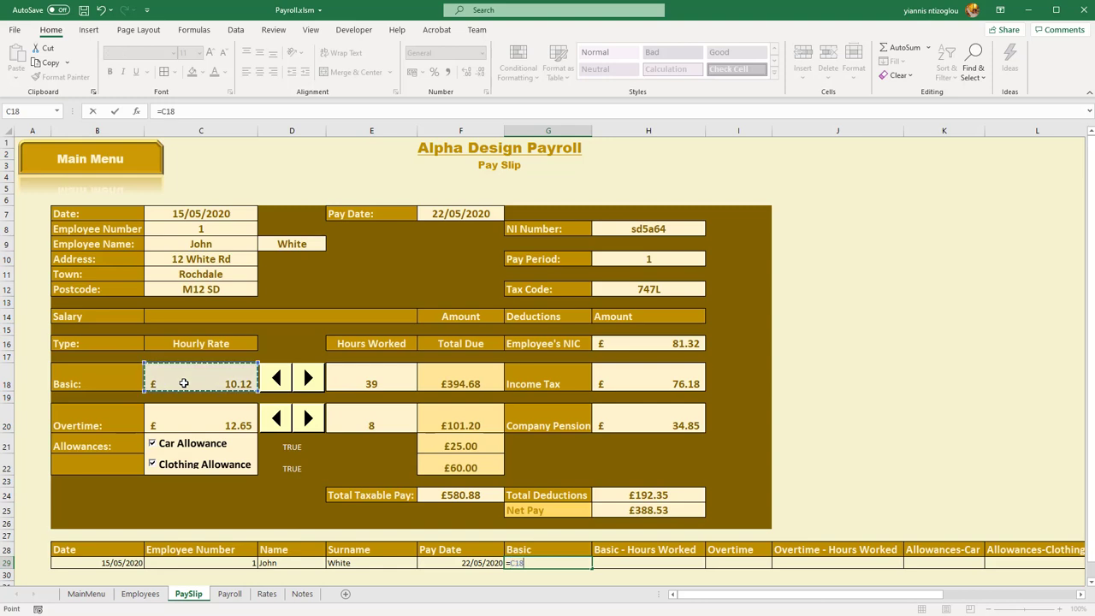
{"action": "key", "text": "Return"}
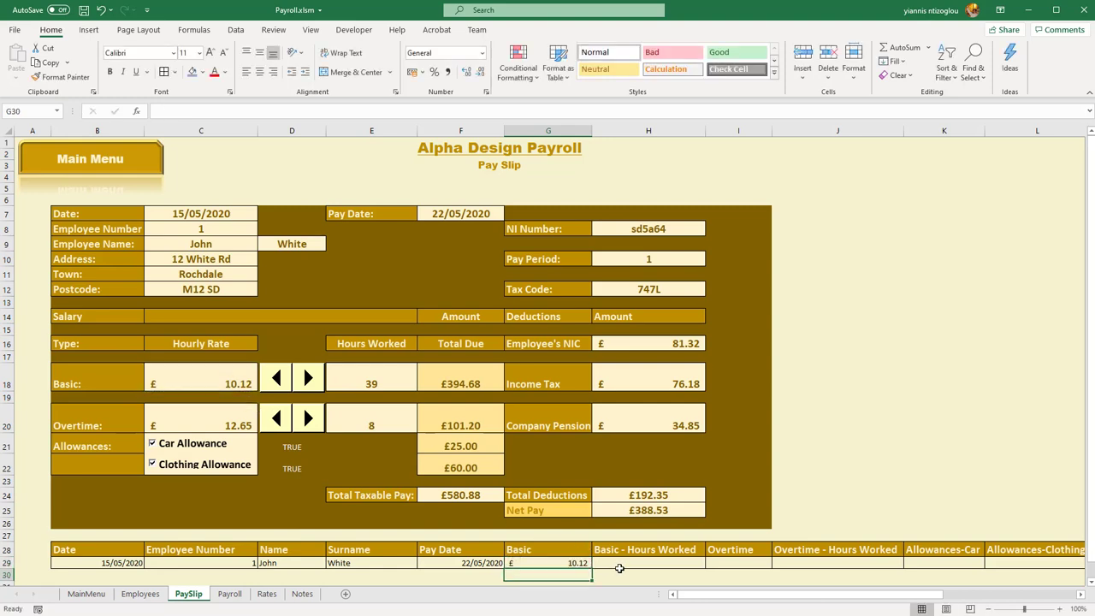
{"action": "left_click", "coordinate": [619, 564]}
{"action": "type", "text": "="}
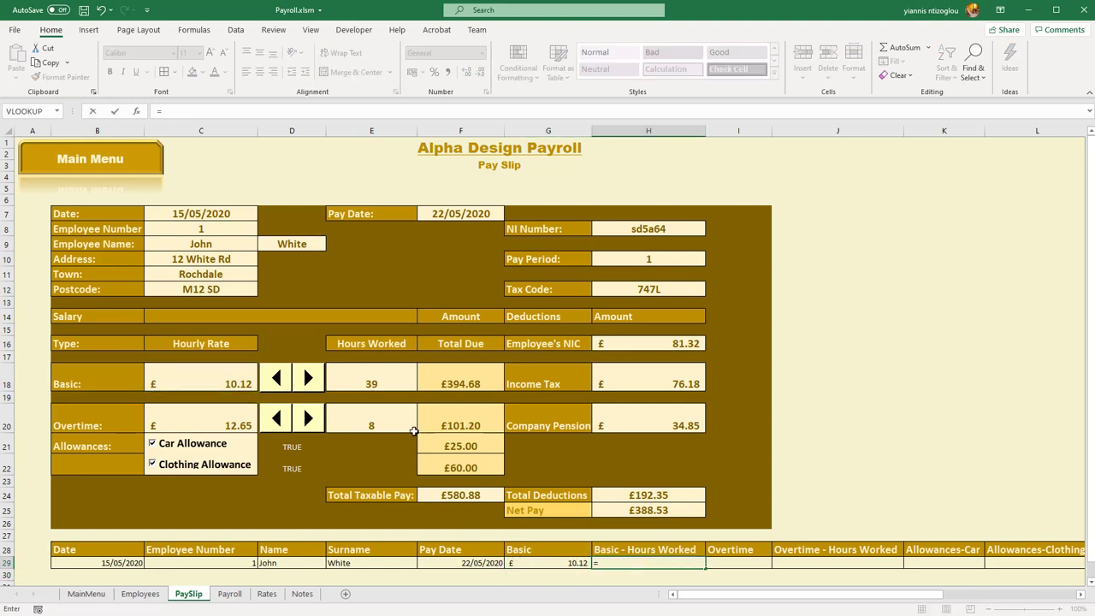
{"action": "left_click", "coordinate": [351, 377]}
{"action": "key", "text": "Return"}
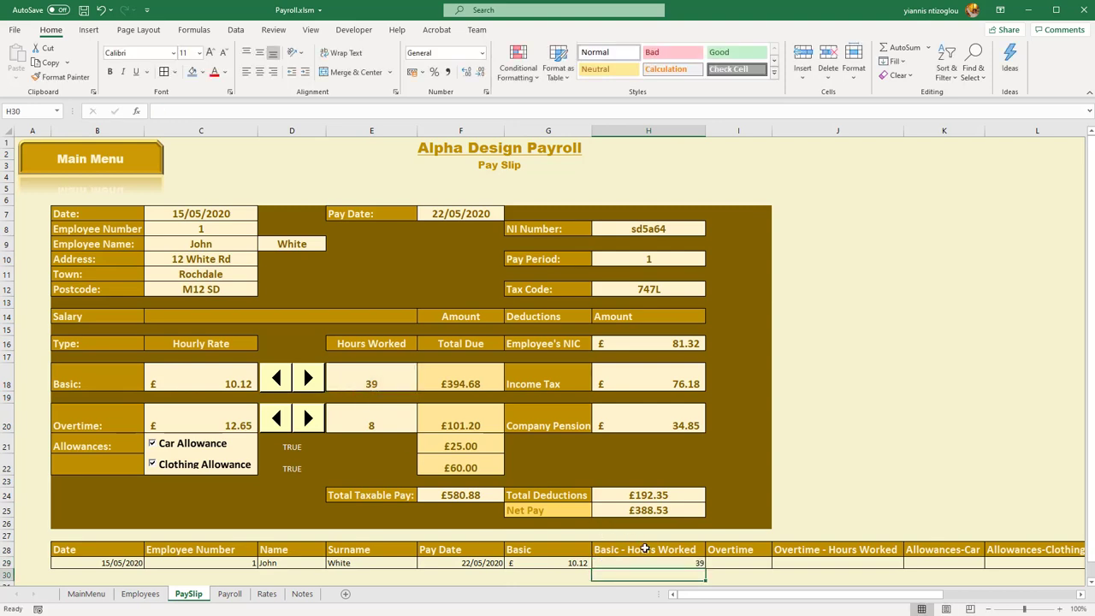
Step: Link the Overtime cell I29 to the rate in C20 and Overtime - Hours Worked in J29 to E20
{"action": "left_click", "coordinate": [734, 563]}
{"action": "type", "text": "="}
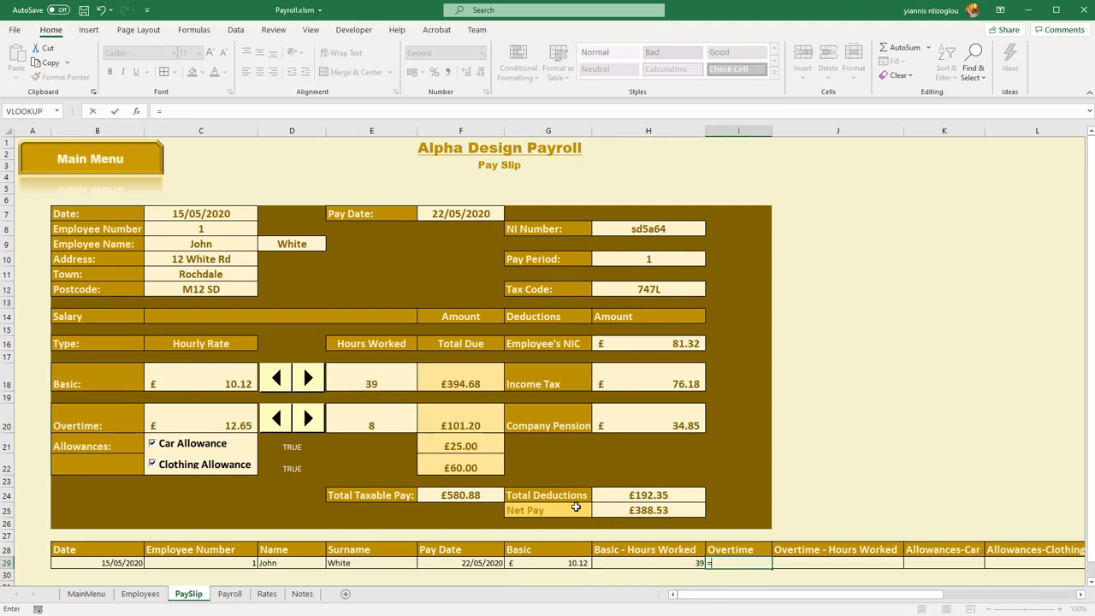
{"action": "left_click", "coordinate": [219, 411]}
{"action": "type", "text": "*"}
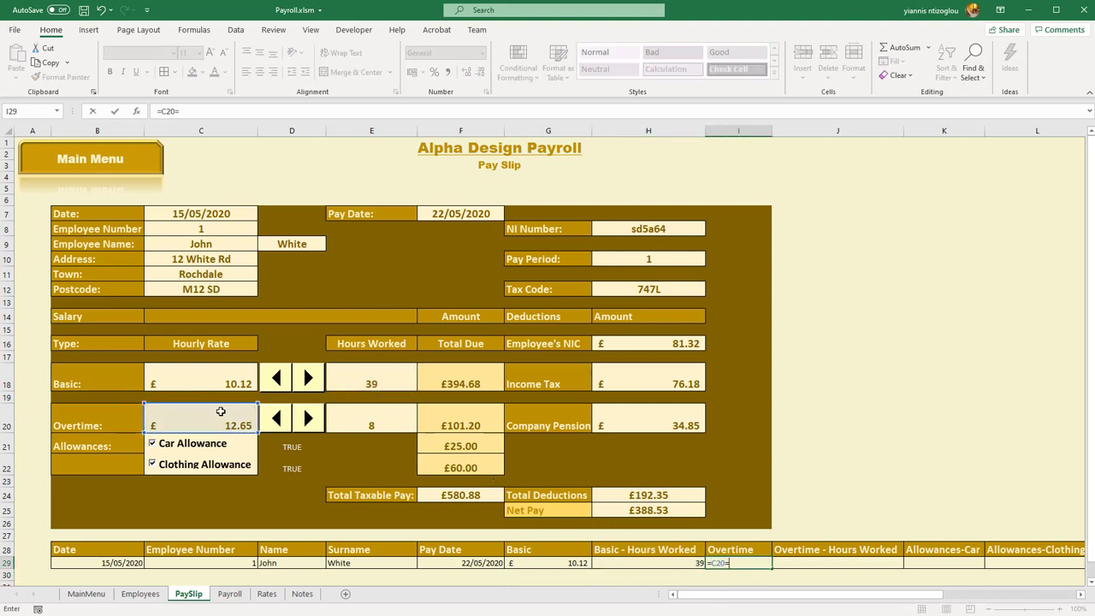
{"action": "key", "text": "Return"}
{"action": "left_click", "coordinate": [797, 563]}
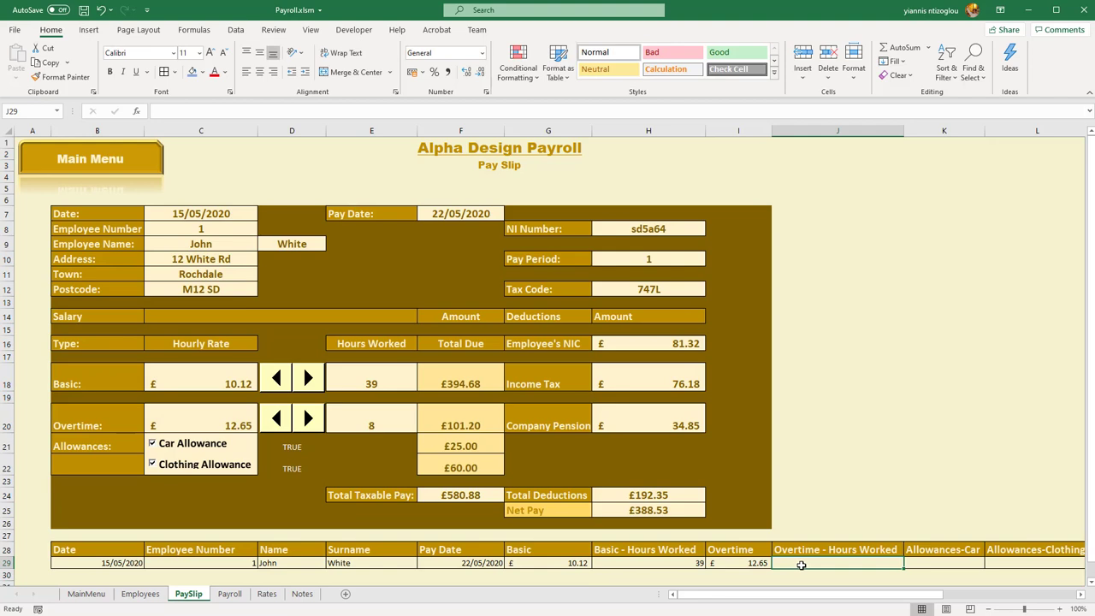
{"action": "type", "text": "="}
{"action": "left_click", "coordinate": [395, 411]}
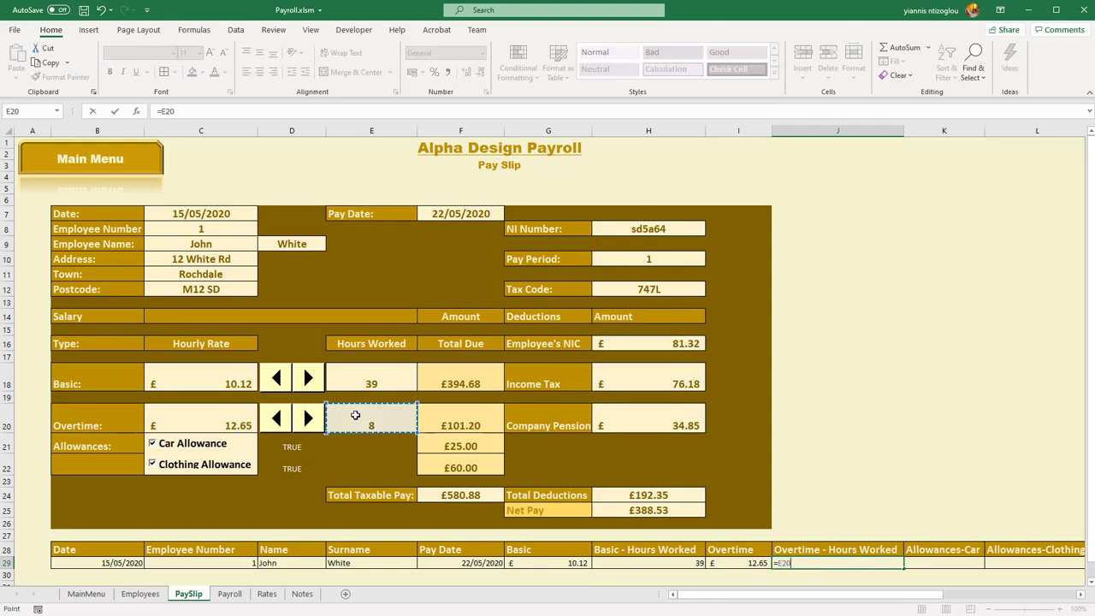
{"action": "key", "text": "Return"}
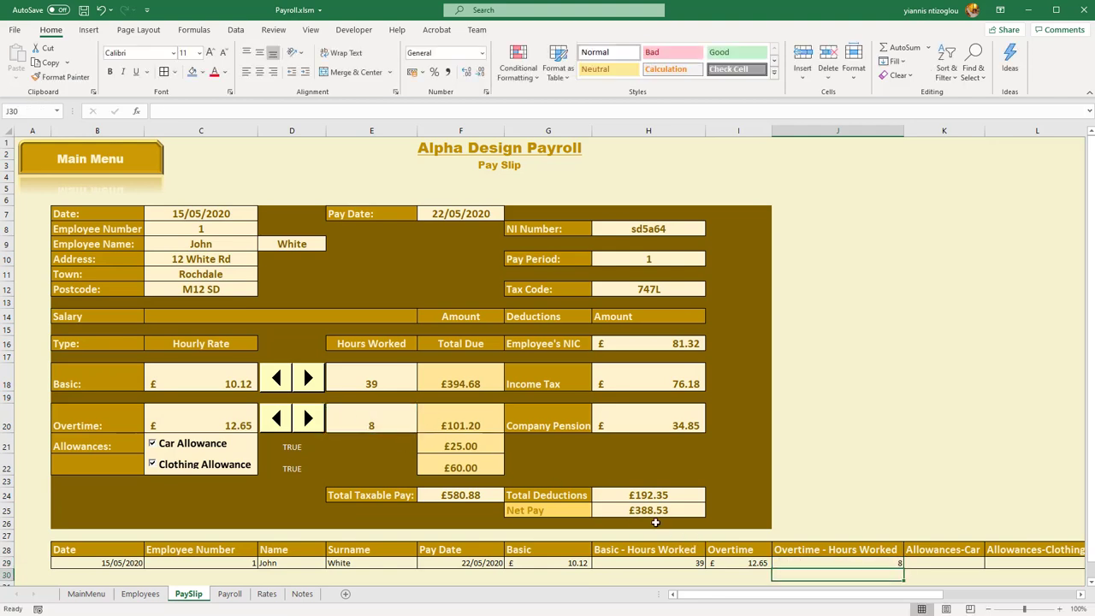
Step: Link the Allowances-Car cell K29 to F21 and the Allowances-Clothing cell L29 to F22 on the pay slip
{"action": "left_click", "coordinate": [935, 564]}
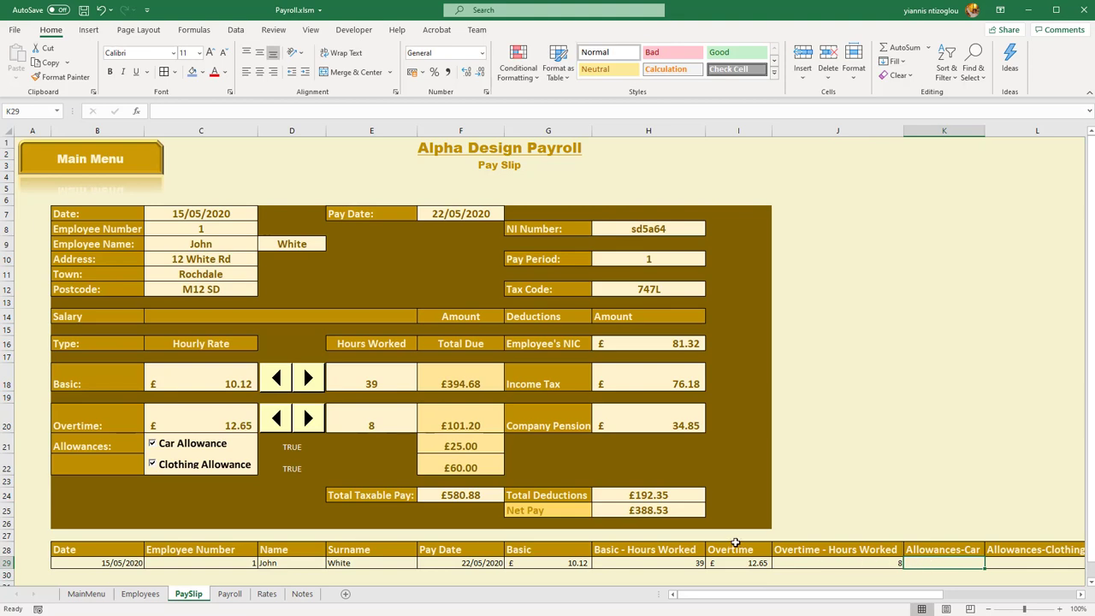
{"action": "type", "text": "="}
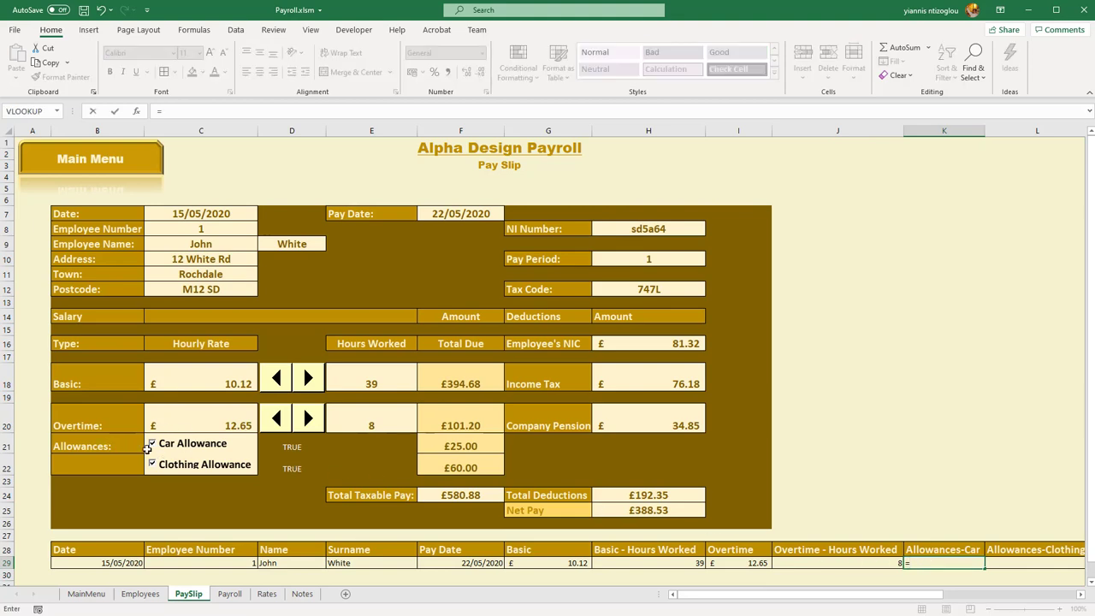
{"action": "left_click", "coordinate": [476, 447]}
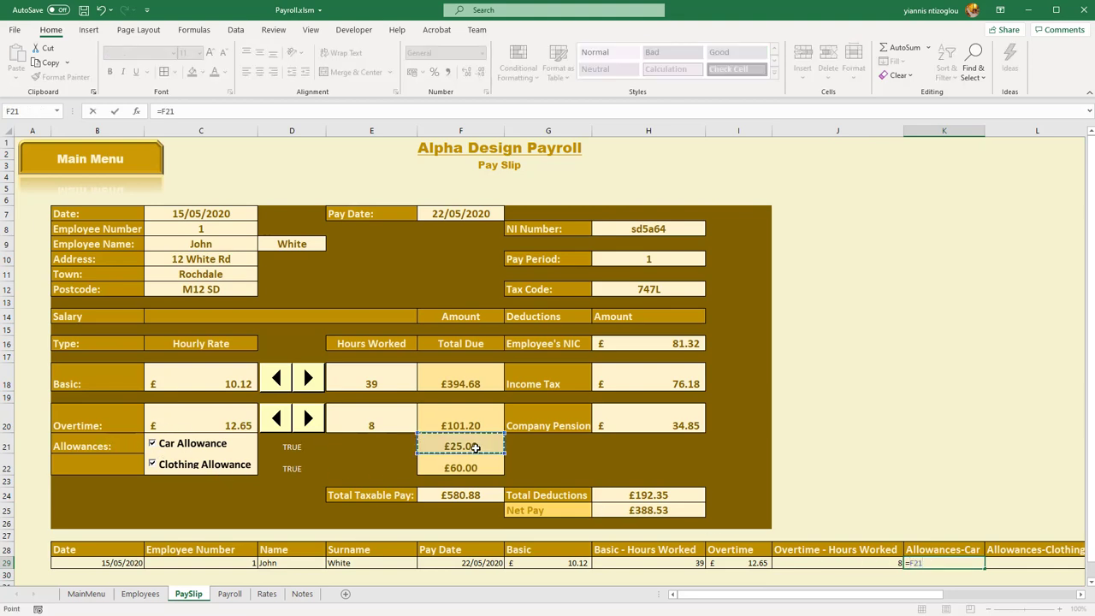
{"action": "key", "text": "Return"}
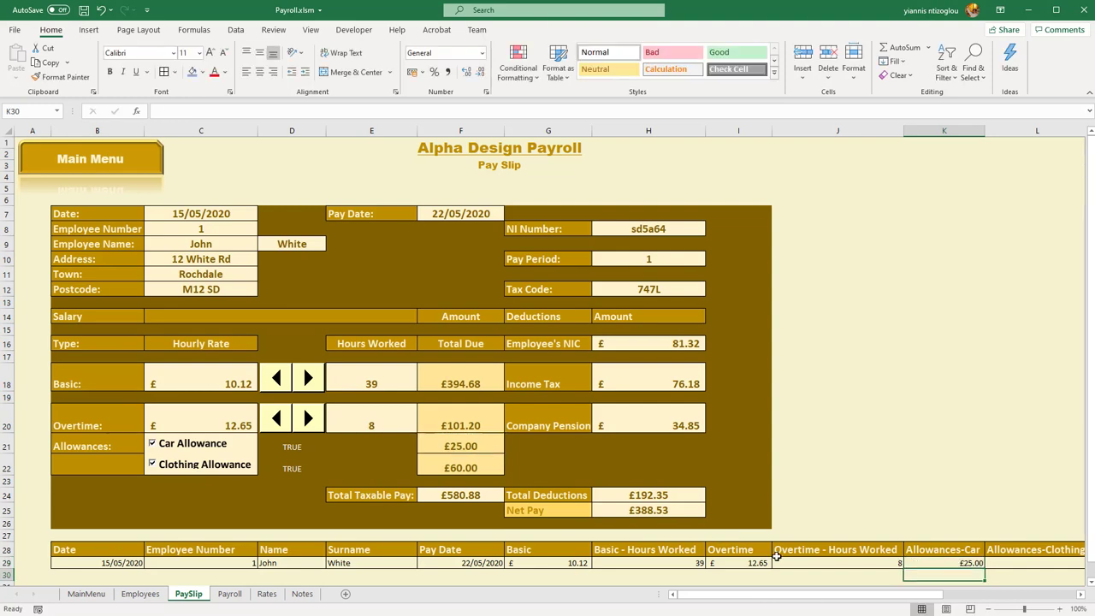
{"action": "left_click", "coordinate": [1031, 565]}
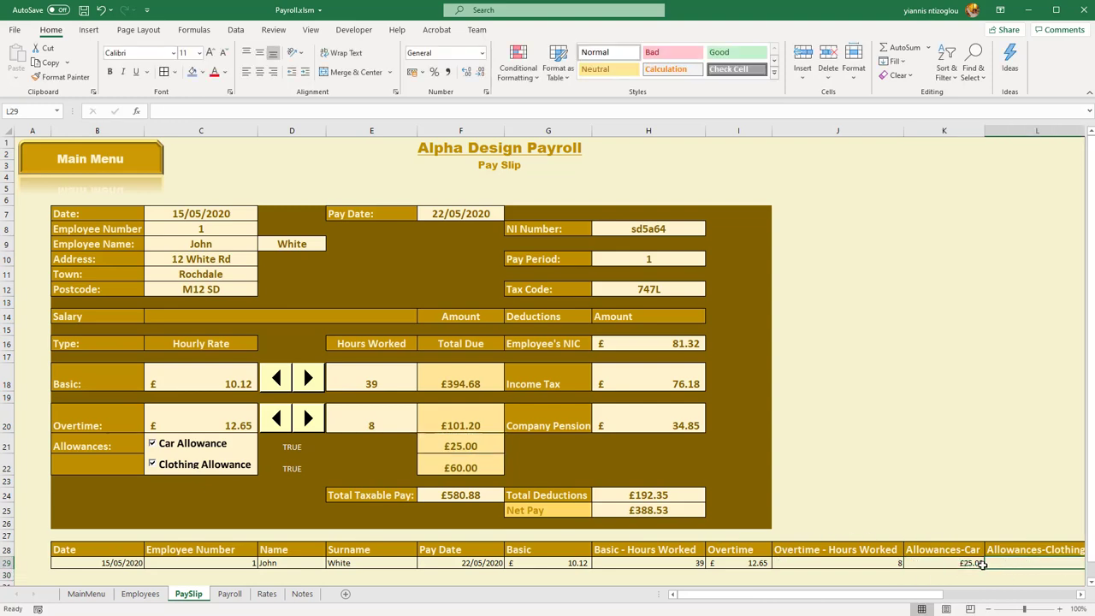
{"action": "type", "text": "="}
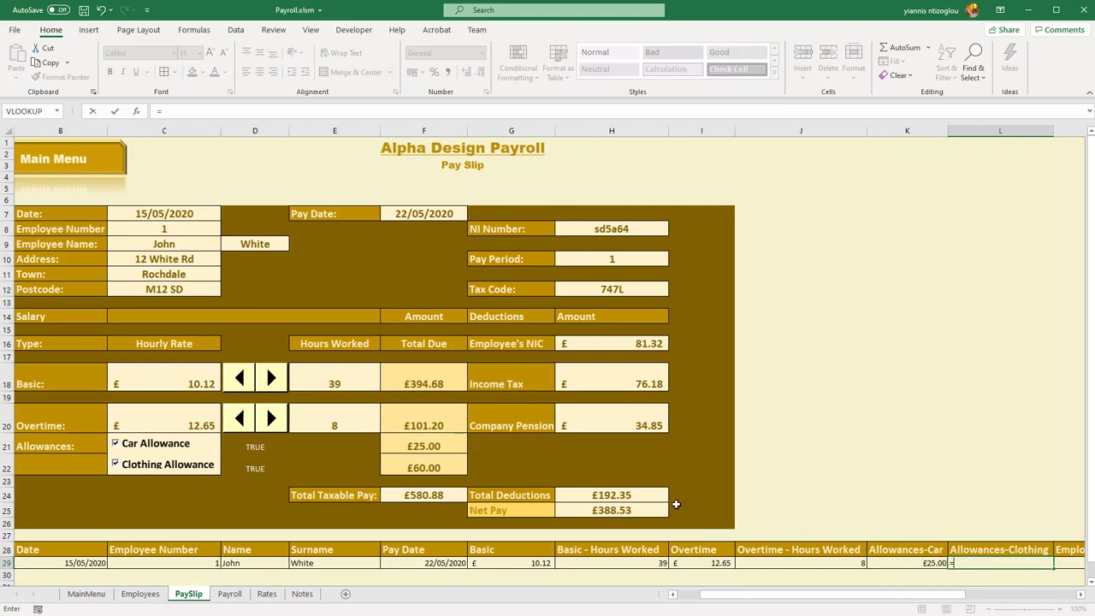
{"action": "left_click", "coordinate": [419, 466]}
{"action": "key", "text": "Return"}
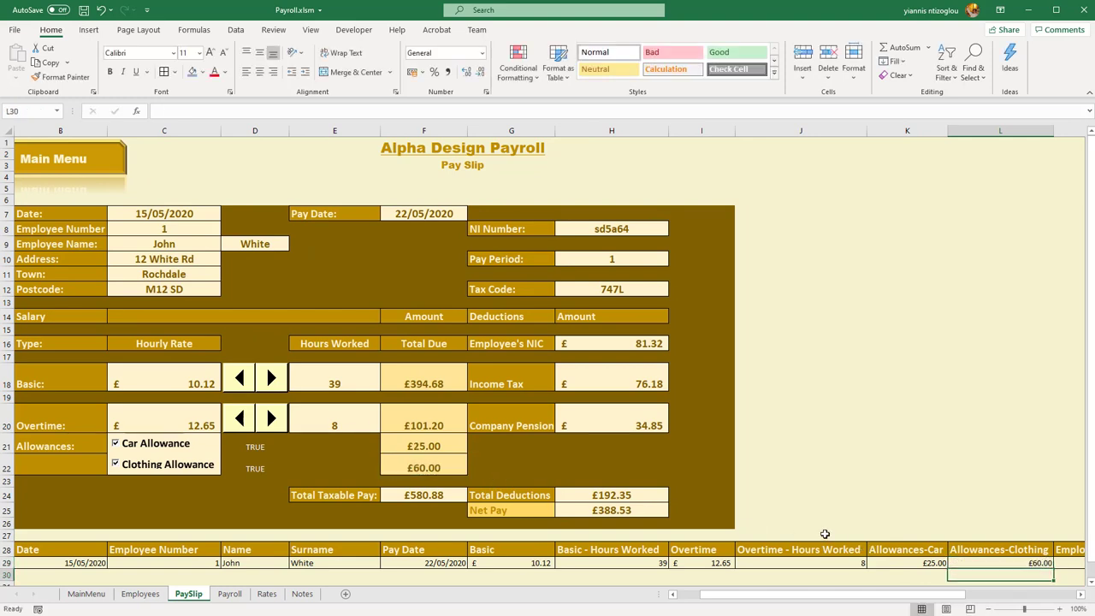
Step: Link the Employee's NIC cell M29 to H16 and the Income Tax cell N29 to H18
{"action": "left_click_drag", "start_coordinate": [930, 595], "coordinate": [996, 608]}
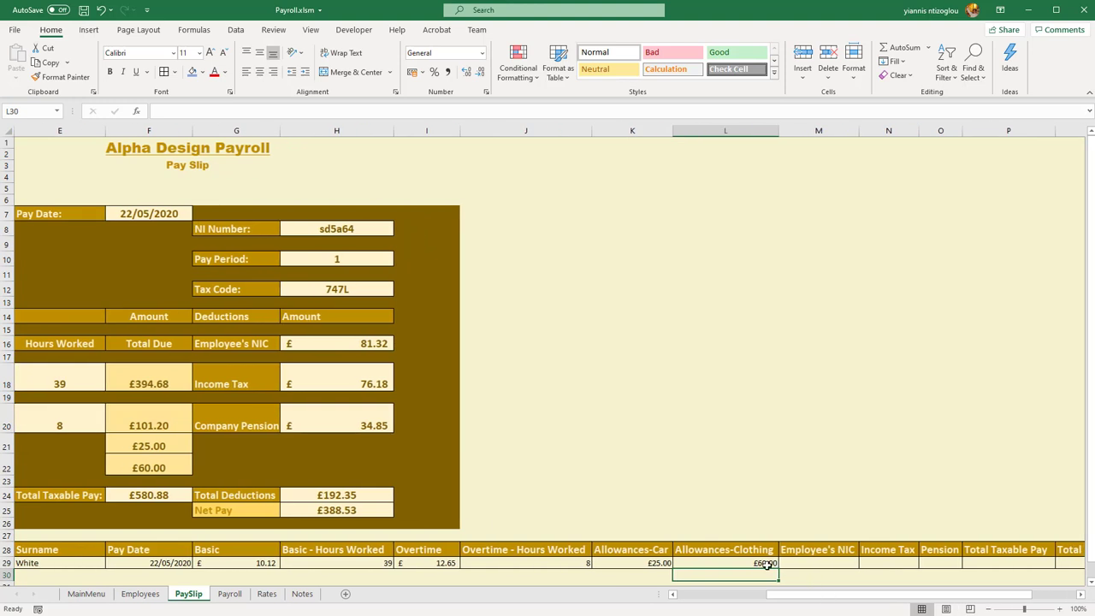
{"action": "left_click", "coordinate": [815, 563]}
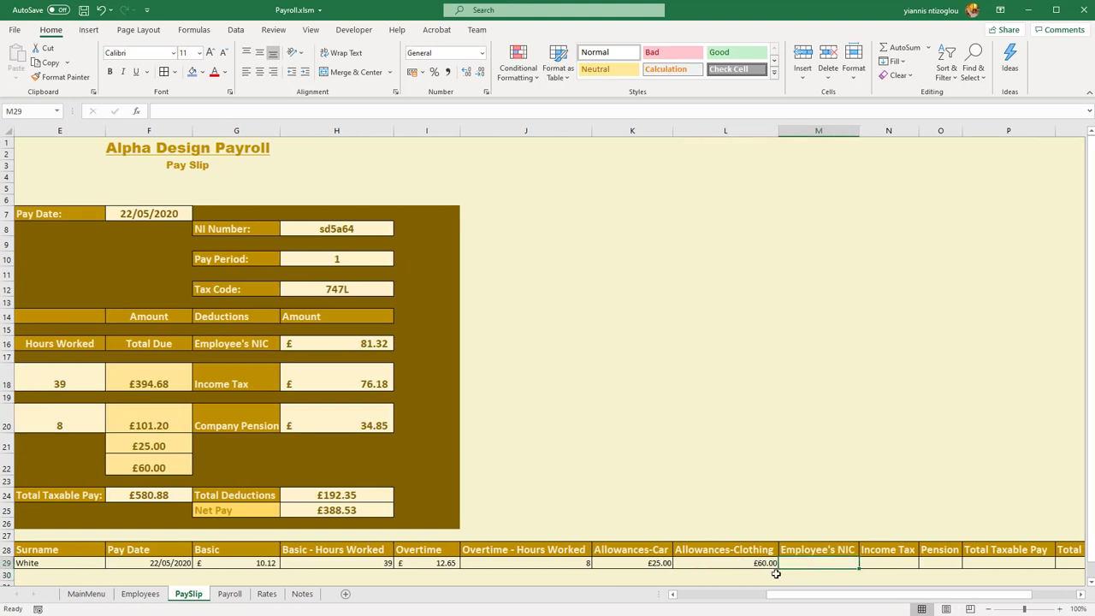
{"action": "type", "text": "="}
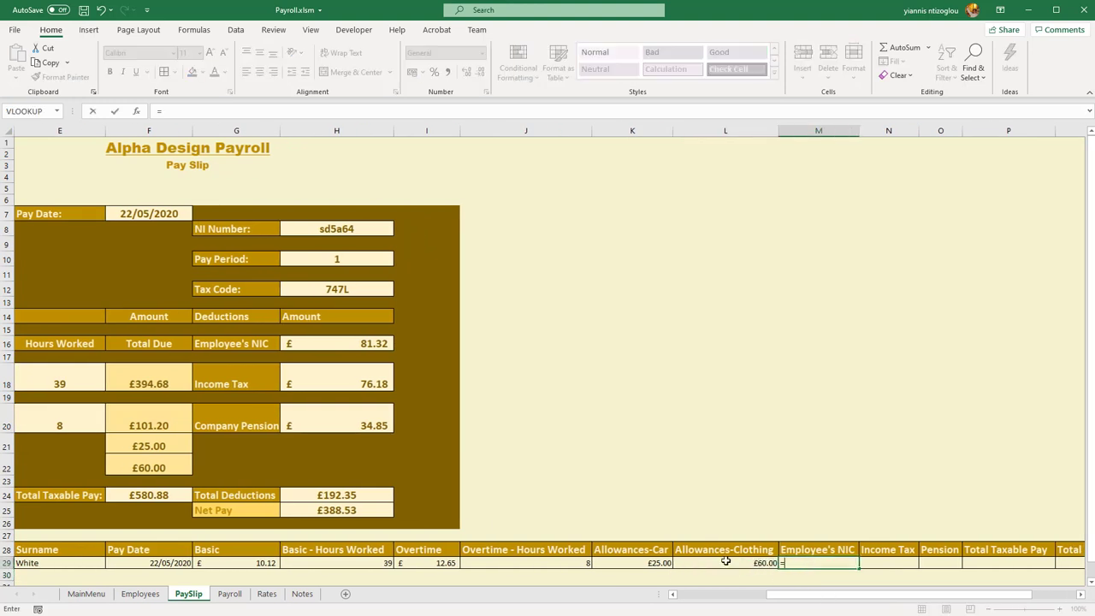
{"action": "left_click", "coordinate": [334, 348]}
{"action": "key", "text": "Return"}
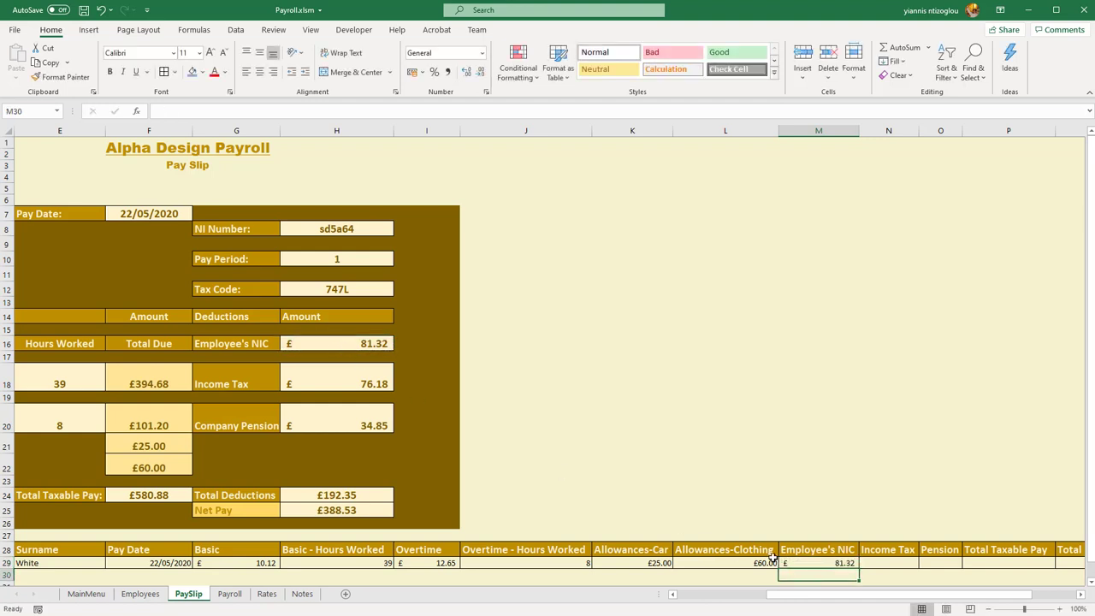
{"action": "left_click", "coordinate": [890, 562]}
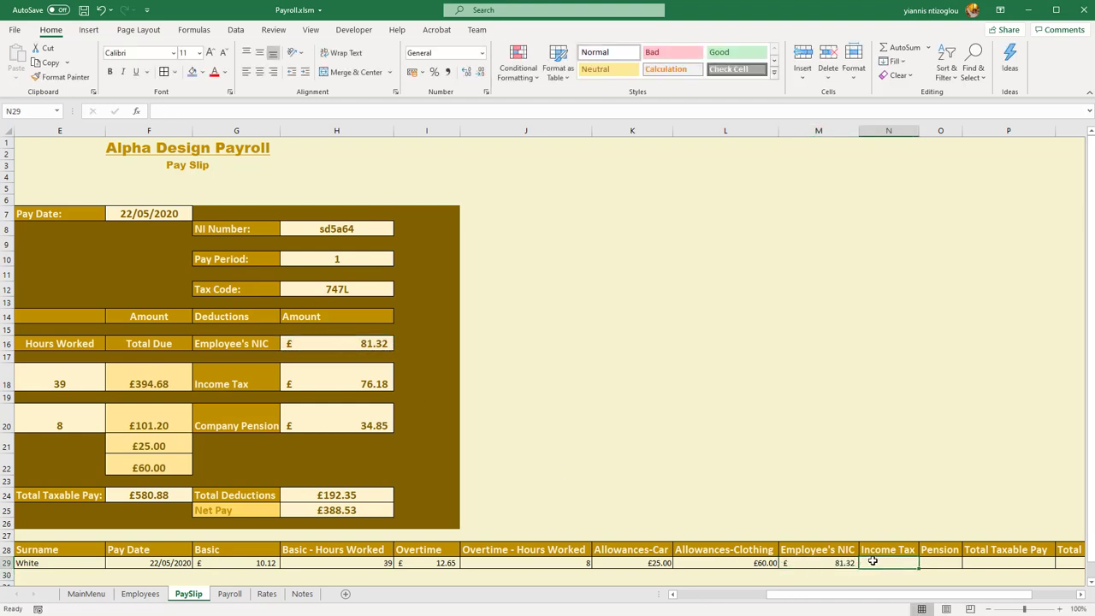
{"action": "type", "text": "="}
{"action": "key", "text": "Return"}
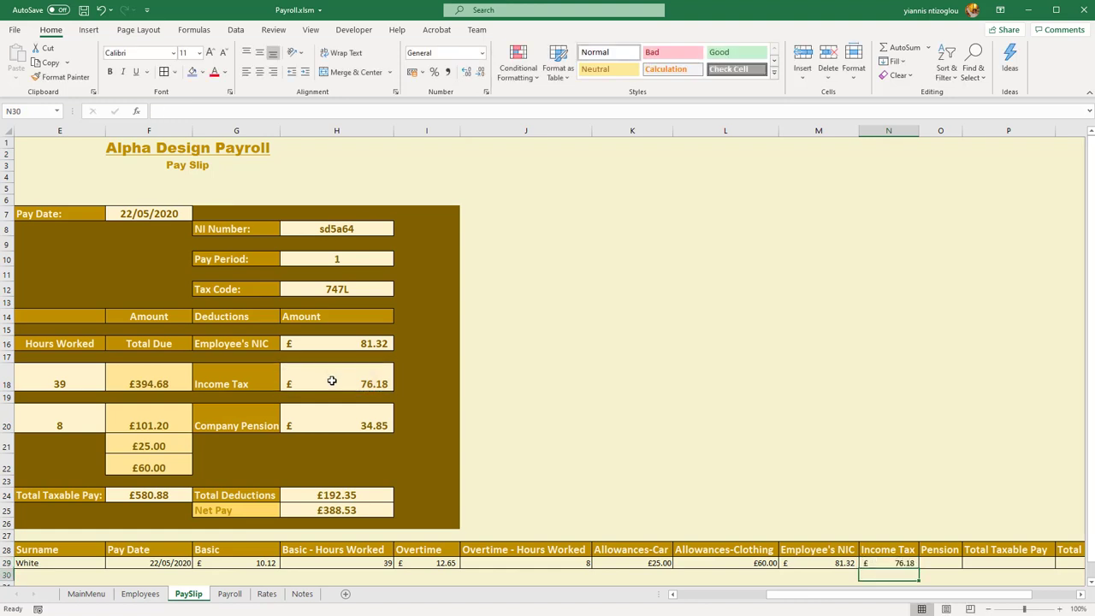
Step: Link the Pension cell O29 to H20 and the Total Taxable Pay cell P29 to F24
{"action": "left_click", "coordinate": [939, 559]}
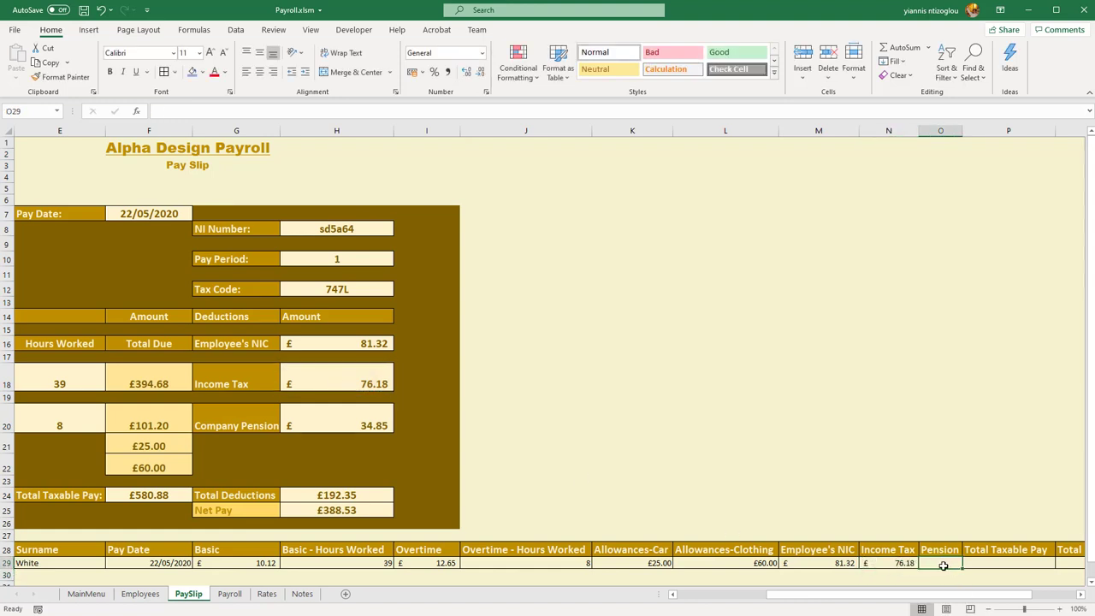
{"action": "type", "text": "="}
{"action": "left_click", "coordinate": [350, 428]}
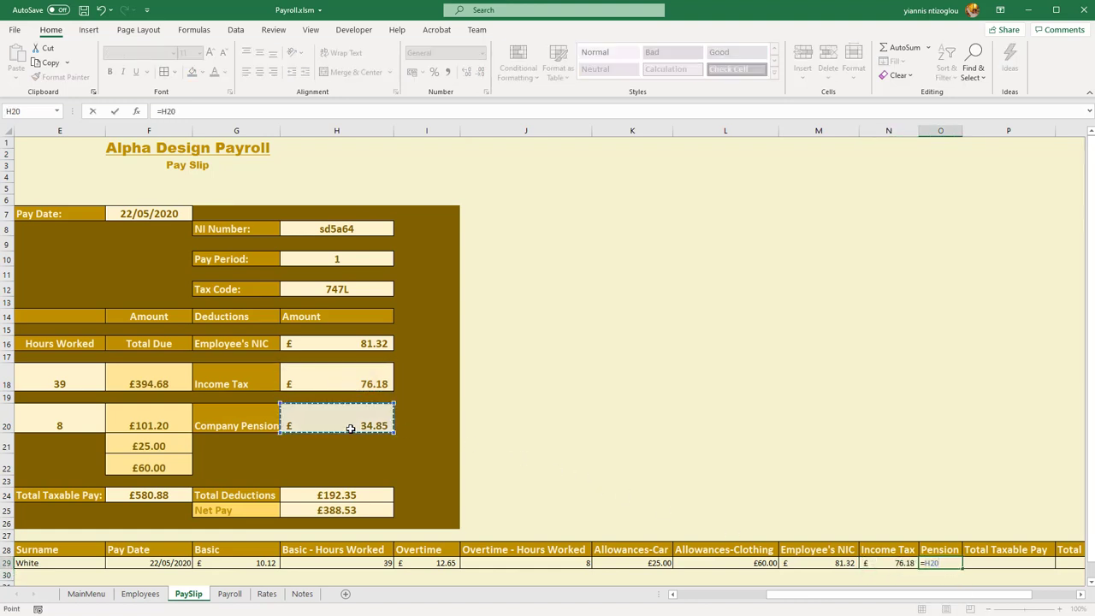
{"action": "key", "text": "Return"}
{"action": "left_click", "coordinate": [1000, 564]}
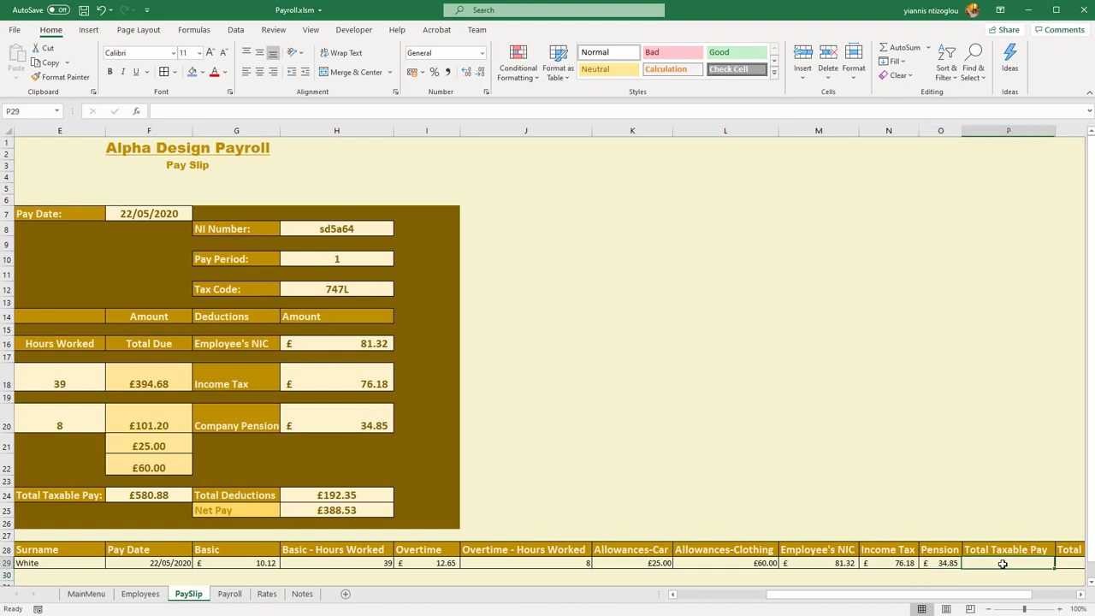
{"action": "type", "text": "="}
{"action": "left_click", "coordinate": [160, 496]}
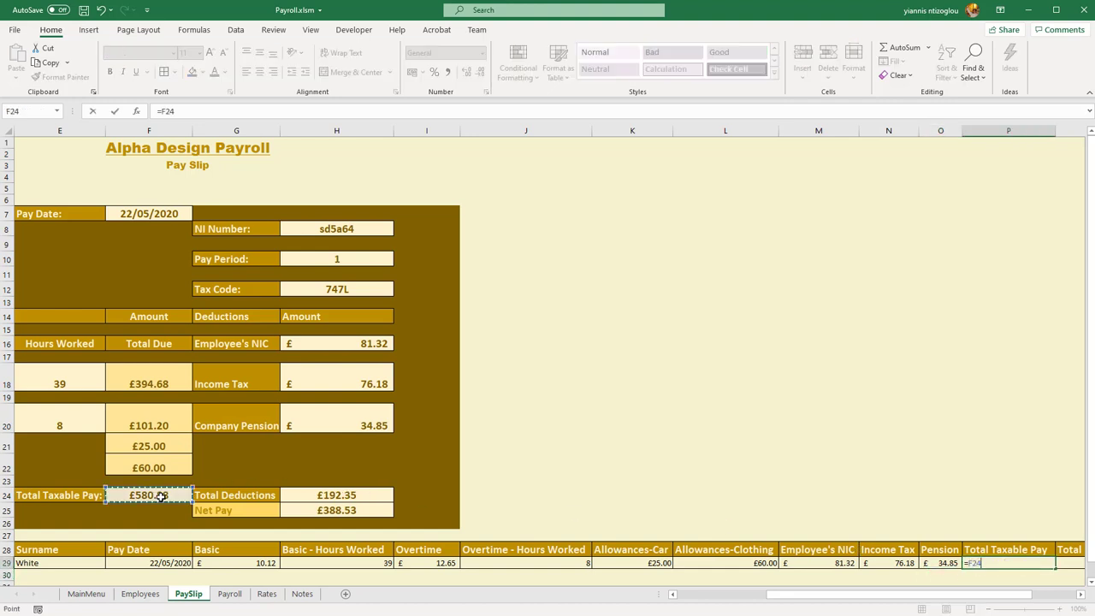
{"action": "key", "text": "Return"}
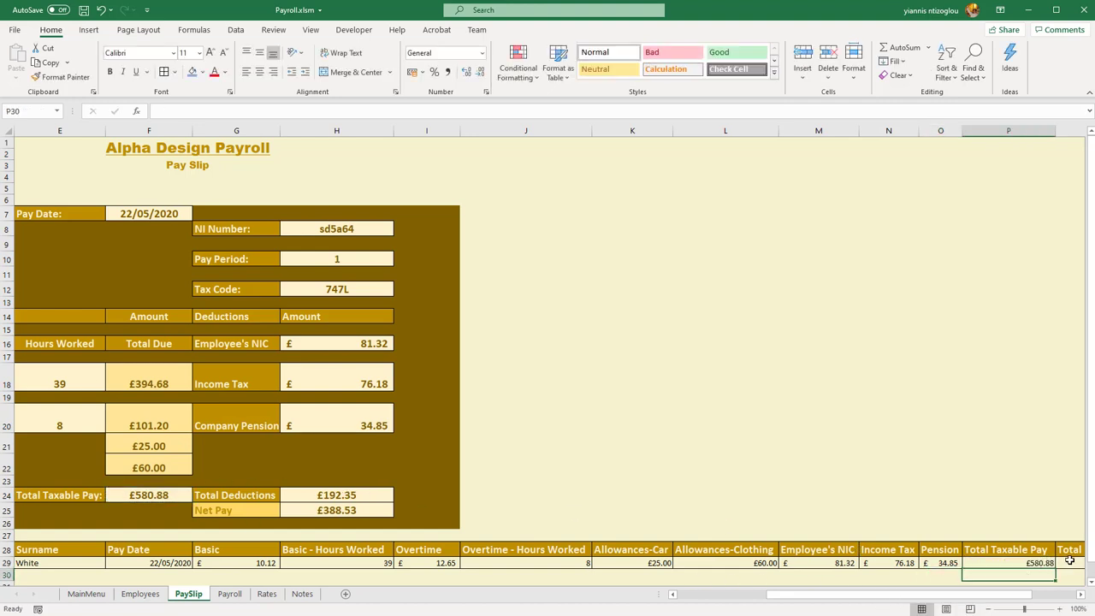
Step: Link the Total Deductions cell Q29 to H24 and the Net Pay cell R29 to H25
{"action": "left_click", "coordinate": [1069, 560]}
{"action": "type", "text": "="}
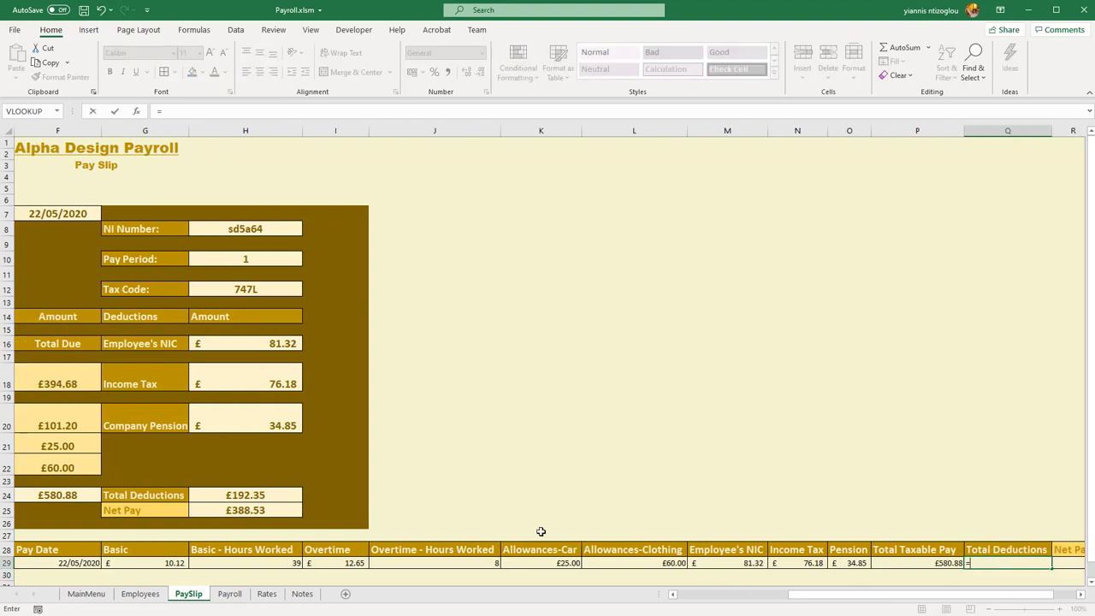
{"action": "left_click", "coordinate": [245, 495]}
{"action": "key", "text": "Return"}
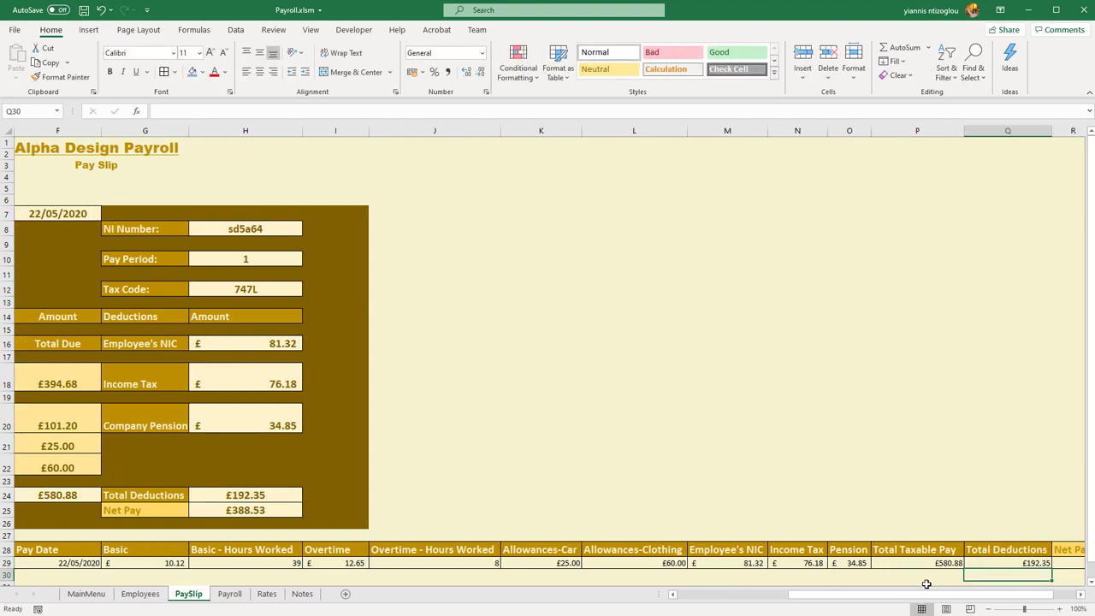
{"action": "left_click", "coordinate": [1076, 562]}
{"action": "type", "text": "="}
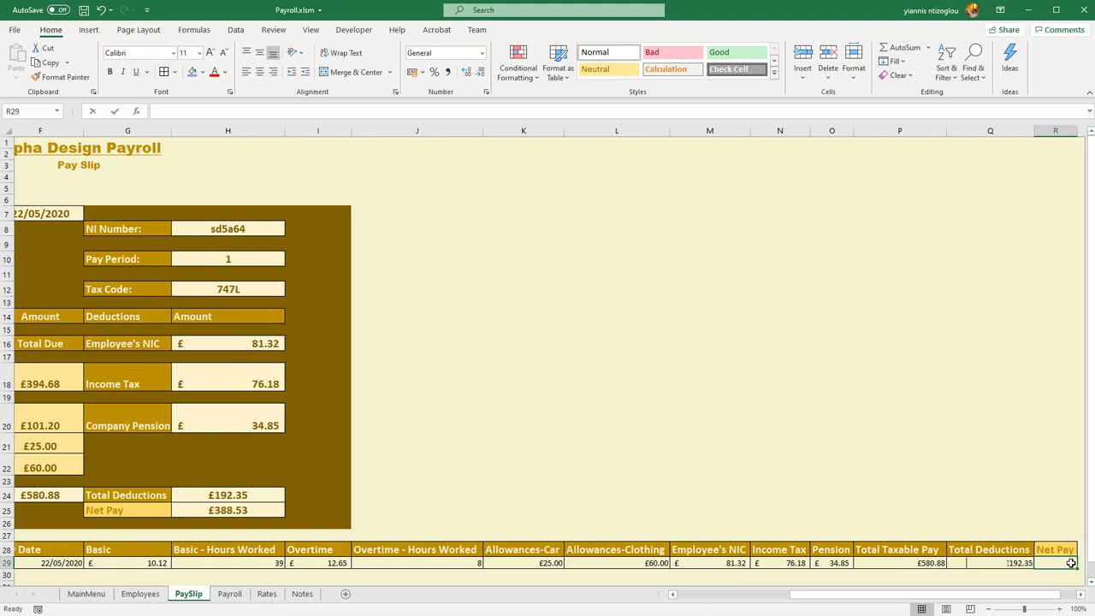
{"action": "left_click", "coordinate": [148, 510]}
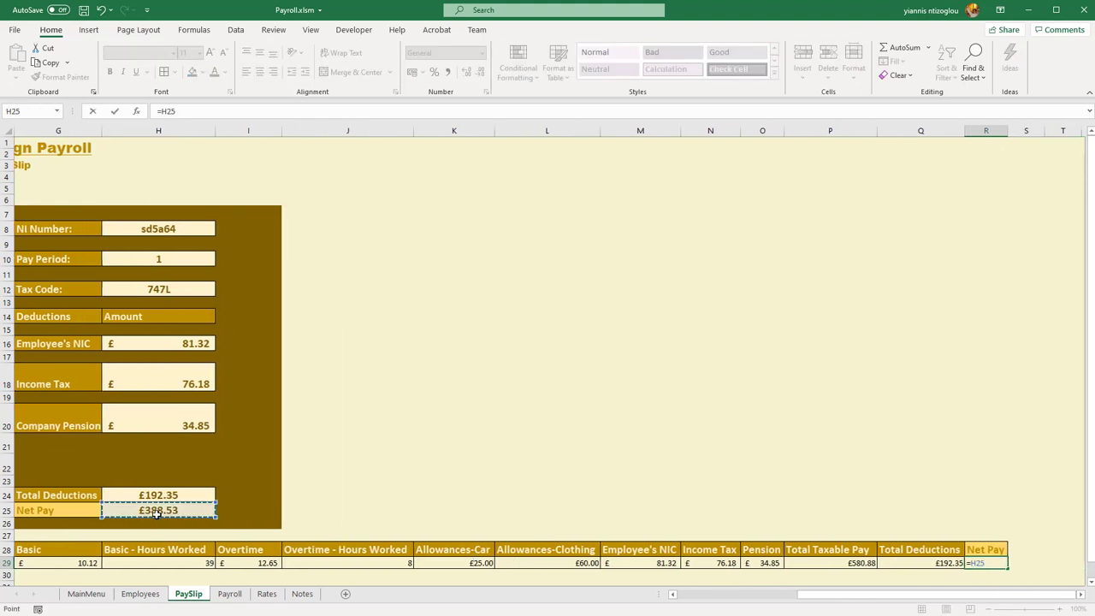
{"action": "key", "text": "Return"}
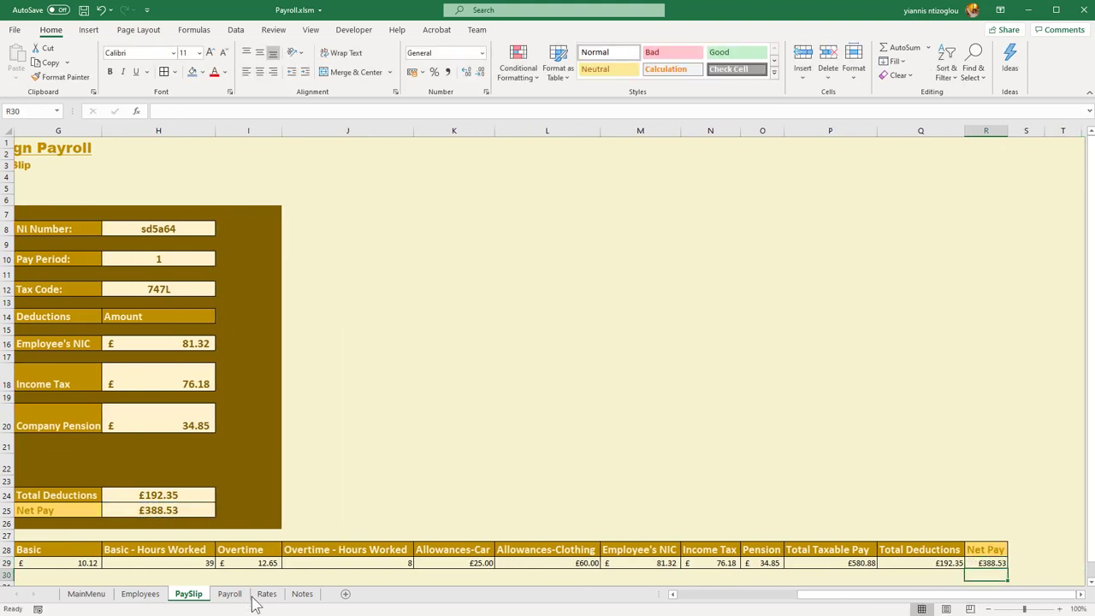
Step: Test the linked record by changing the Basic hours worked on the pay slip to 34
{"action": "left_click_drag", "start_coordinate": [864, 595], "coordinate": [618, 596]}
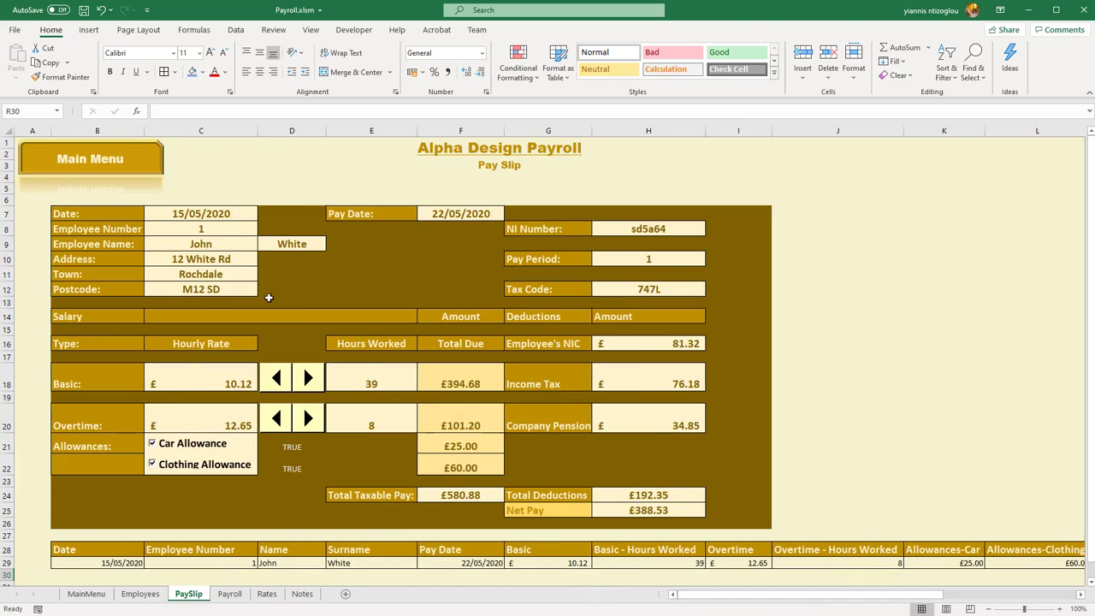
{"action": "left_click", "coordinate": [316, 386]}
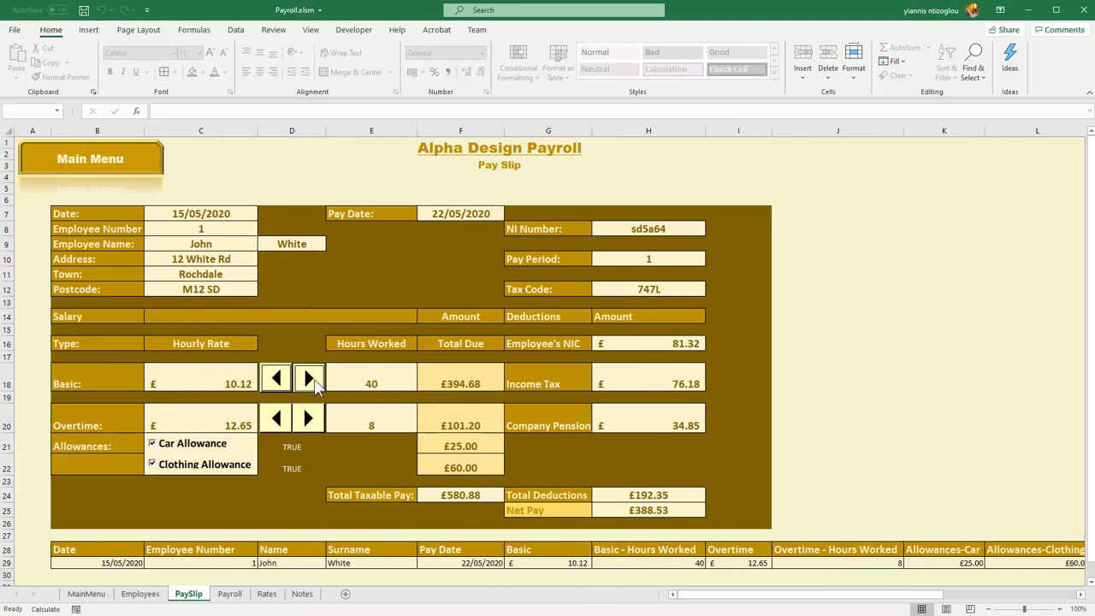
{"action": "left_click", "coordinate": [270, 386]}
{"action": "left_click", "coordinate": [270, 387]}
{"action": "left_click", "coordinate": [270, 386]}
{"action": "left_click", "coordinate": [270, 387]}
{"action": "left_click", "coordinate": [271, 388]}
{"action": "left_click", "coordinate": [271, 388]}
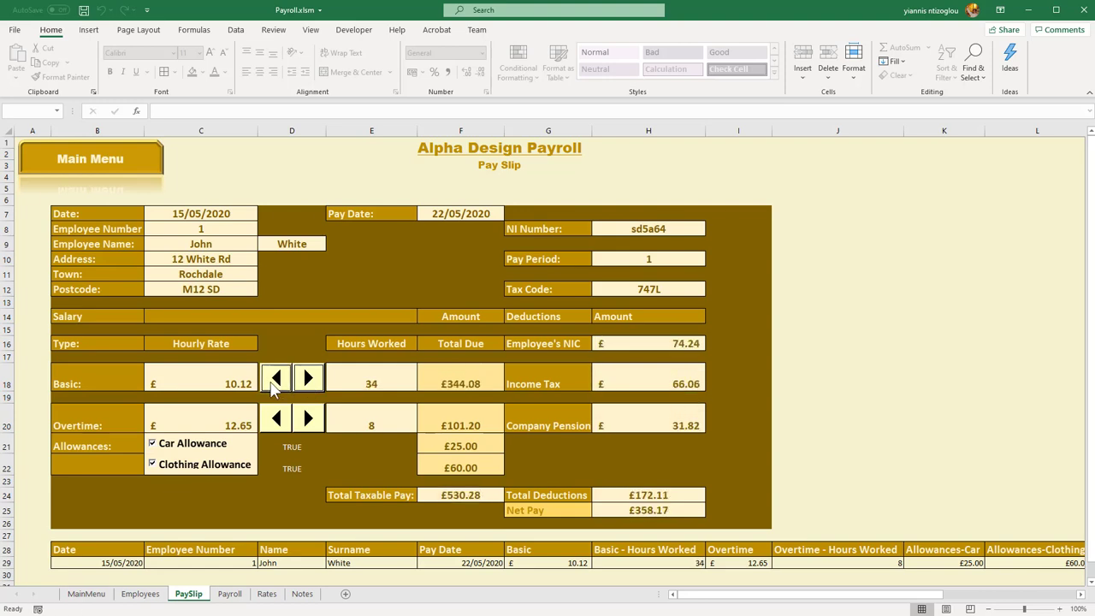
Step: Raise the Overtime hours worked on the pay slip to 14
{"action": "left_click", "coordinate": [311, 426]}
{"action": "left_click", "coordinate": [312, 427]}
{"action": "left_click", "coordinate": [311, 426]}
{"action": "left_click", "coordinate": [311, 426]}
{"action": "left_click", "coordinate": [309, 425]}
{"action": "left_click", "coordinate": [309, 425]}
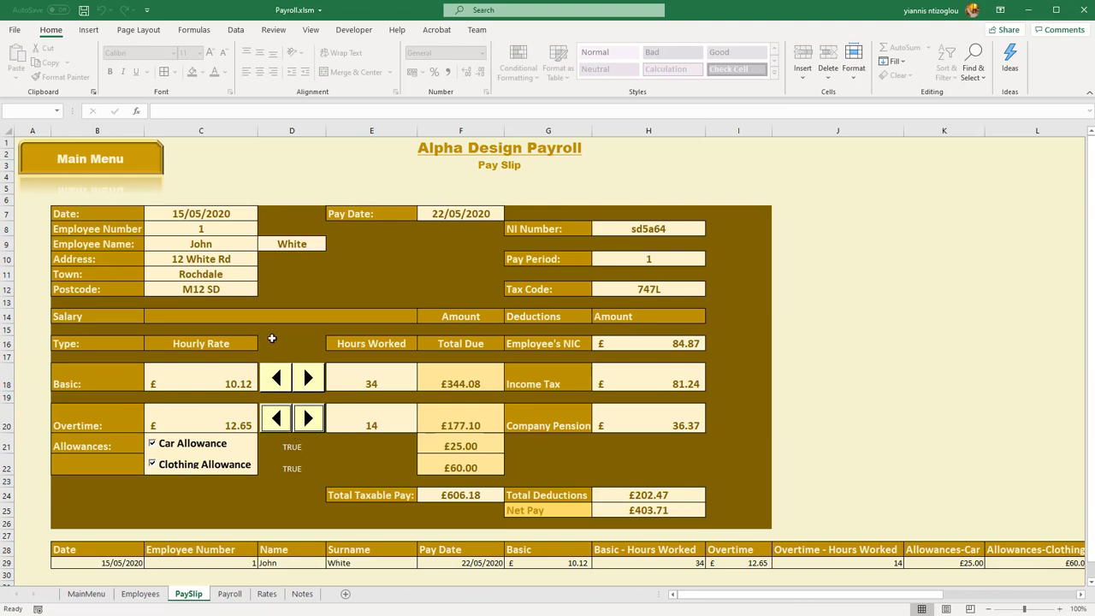
Step: Switch the pay slip to employee number 3 in cell C8
{"action": "left_click", "coordinate": [246, 229]}
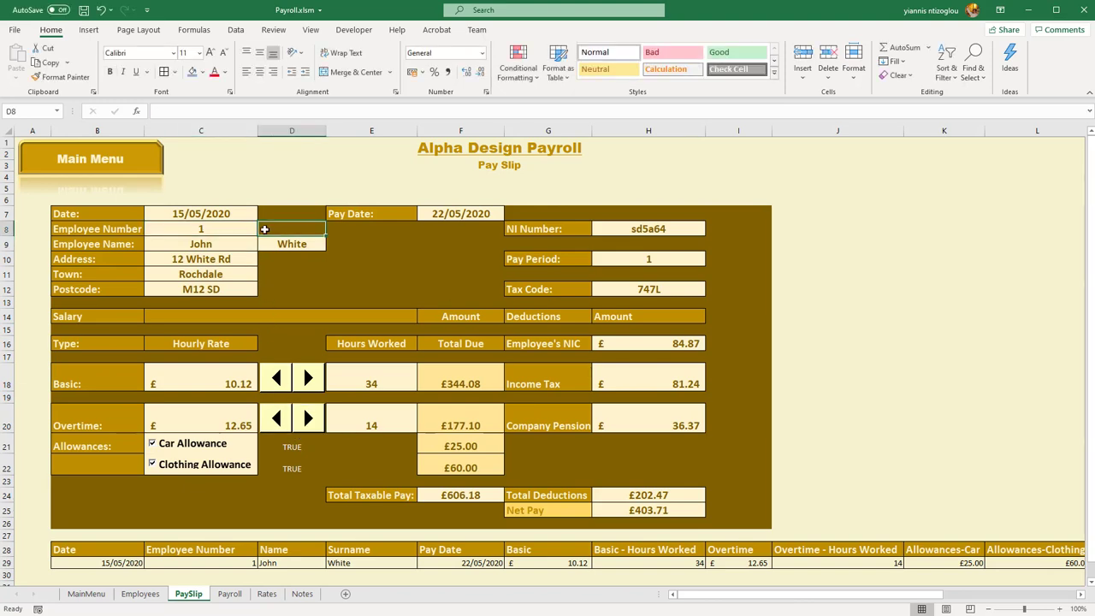
{"action": "left_click", "coordinate": [262, 230]}
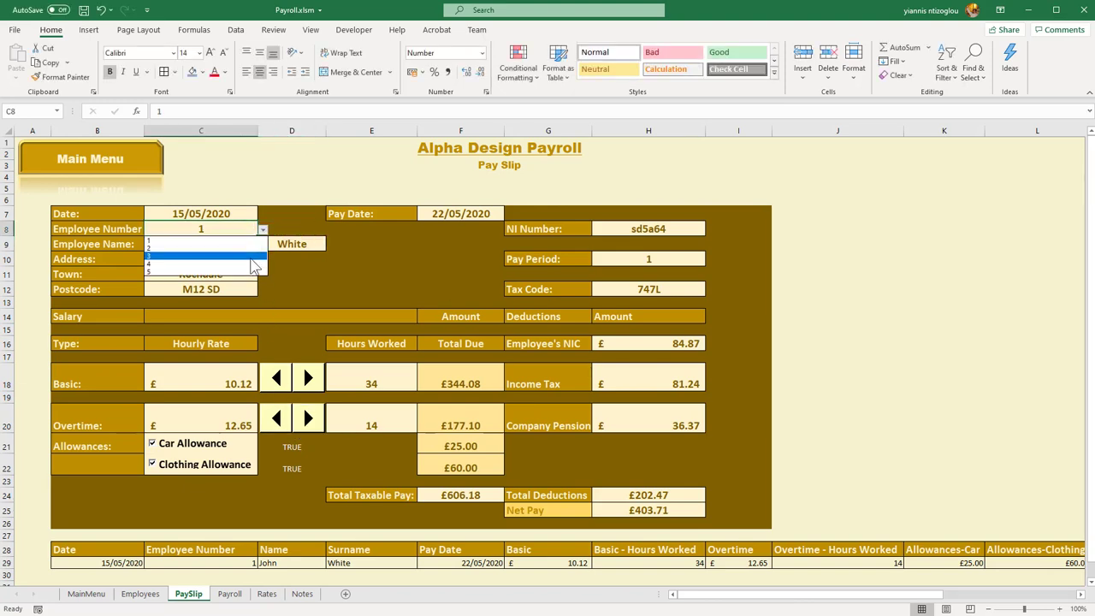
{"action": "left_click", "coordinate": [253, 287]}
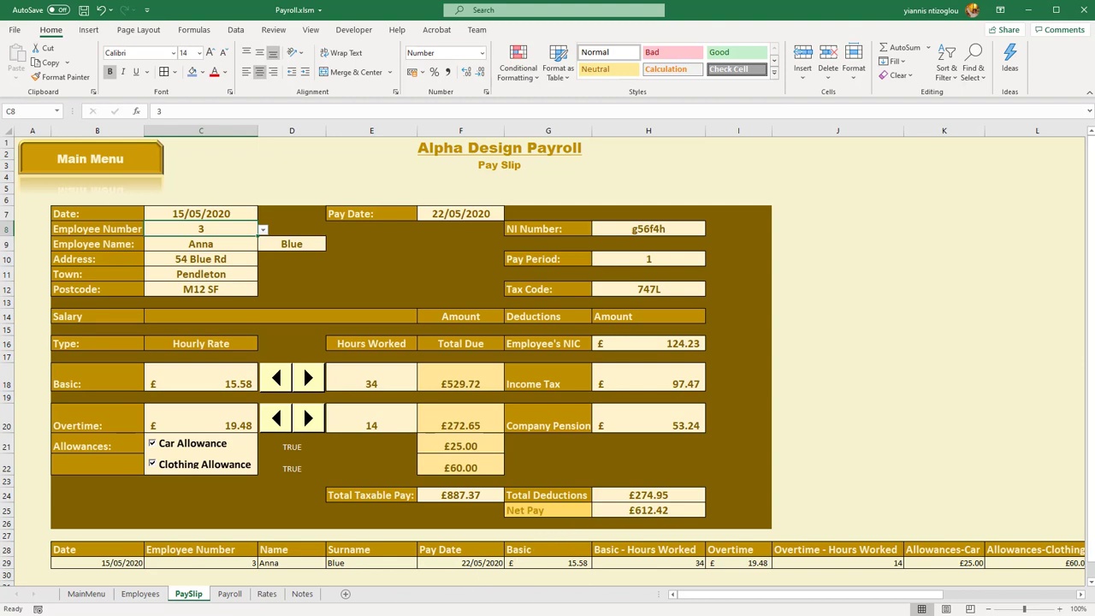
Step: Check the destination row on the Payroll sheet, and copy the pay record headers and data in B28:R29 from the PaySlip sheet
{"action": "left_click", "coordinate": [229, 594]}
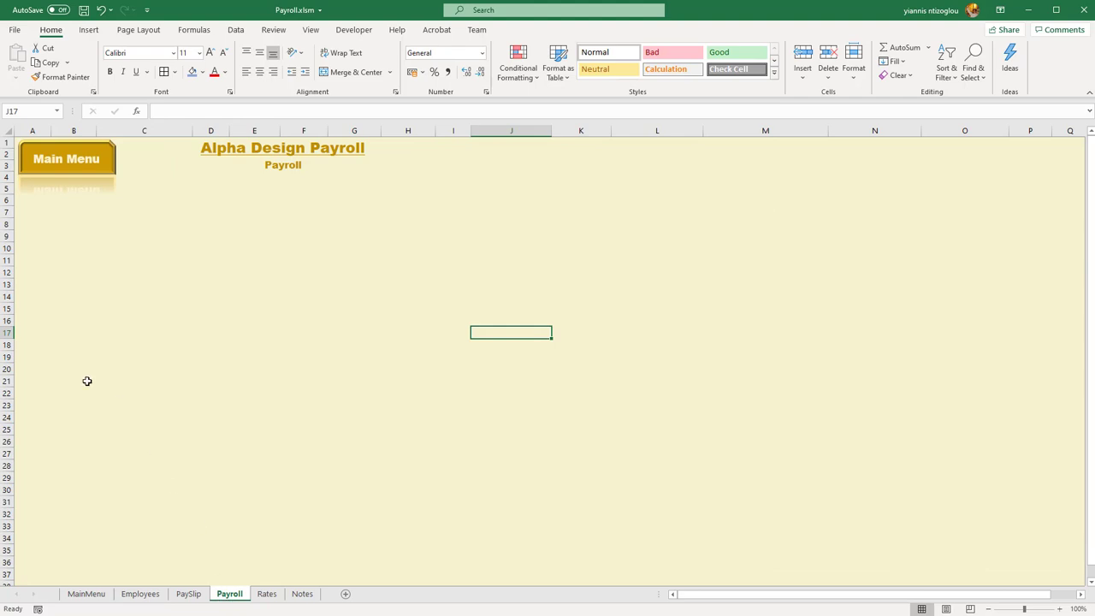
{"action": "left_click_drag", "start_coordinate": [29, 213], "coordinate": [873, 207]}
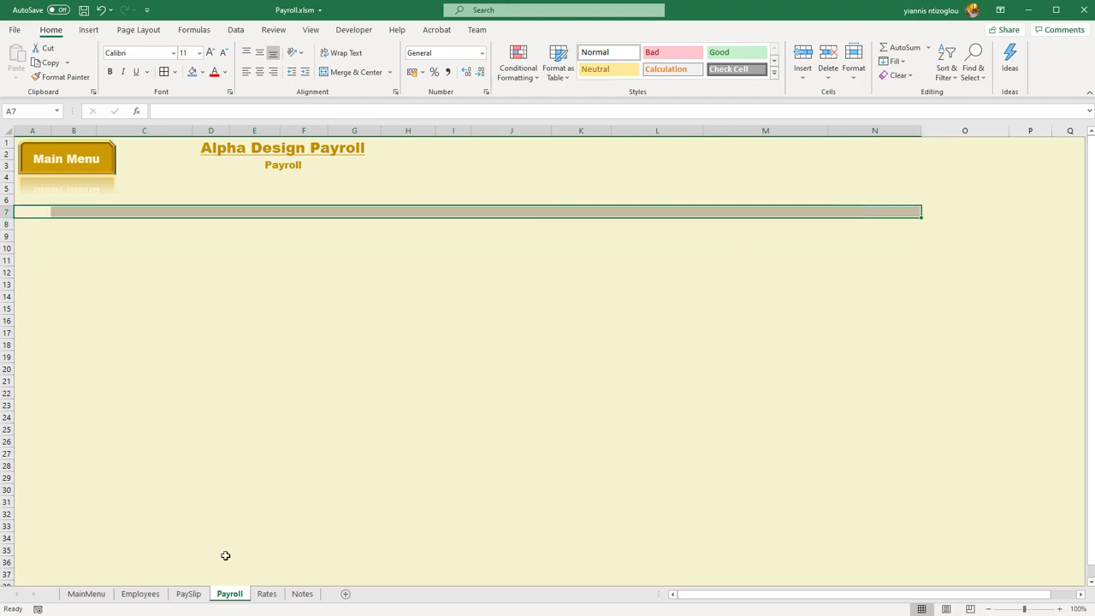
{"action": "left_click", "coordinate": [193, 597]}
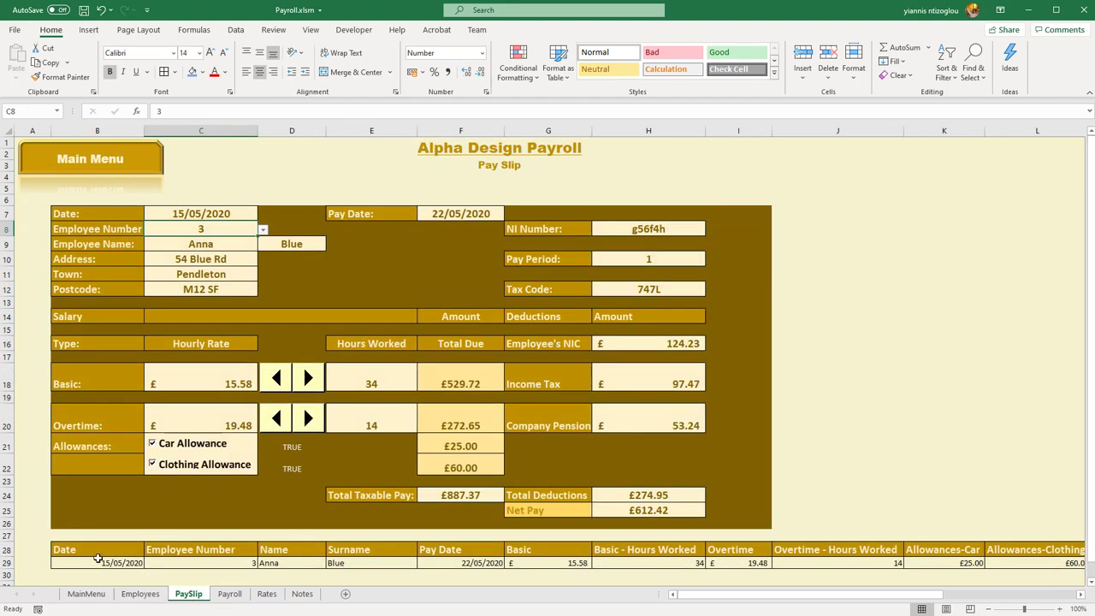
{"action": "left_click_drag", "start_coordinate": [97, 553], "coordinate": [998, 565]}
{"action": "right_click", "coordinate": [998, 564]}
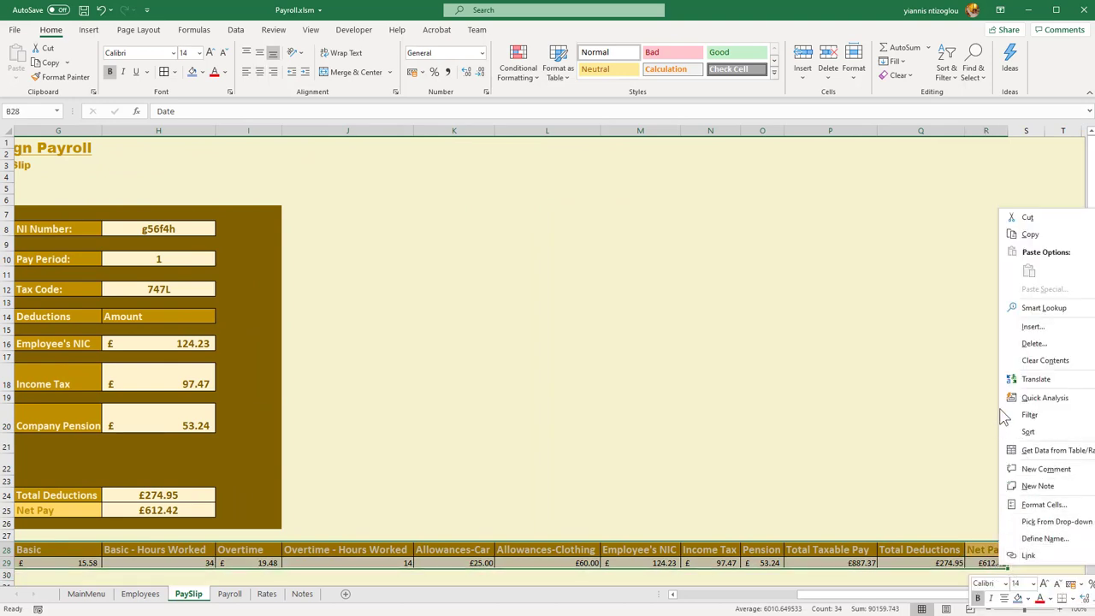
{"action": "left_click", "coordinate": [1030, 234]}
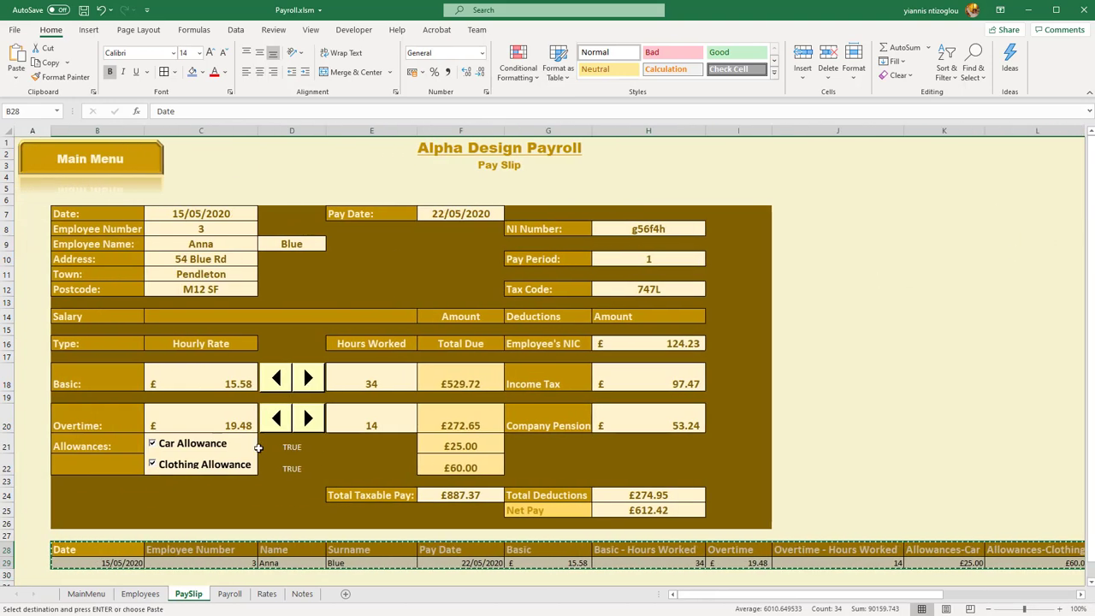
Step: Paste the copied pay record headers and data on the Payroll sheet starting at cell A14
{"action": "left_click", "coordinate": [231, 595]}
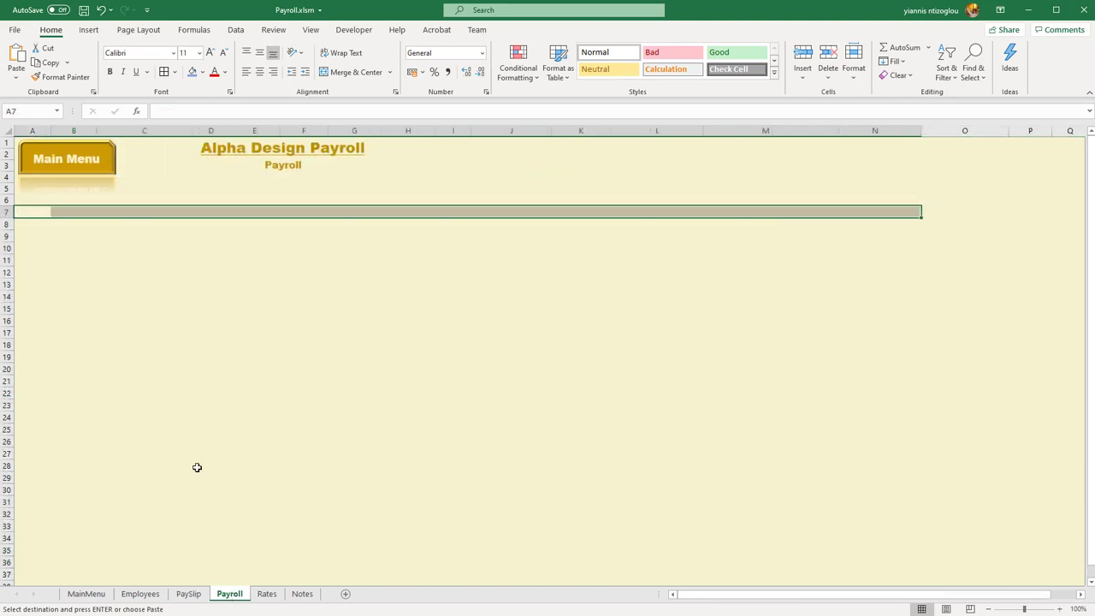
{"action": "left_click", "coordinate": [34, 286]}
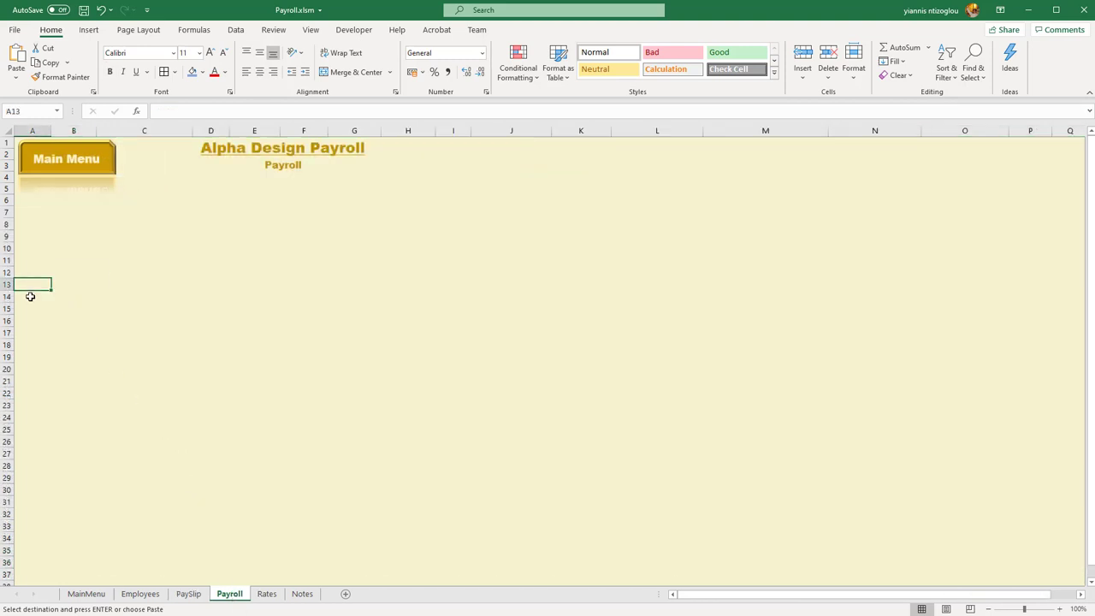
{"action": "left_click", "coordinate": [28, 298]}
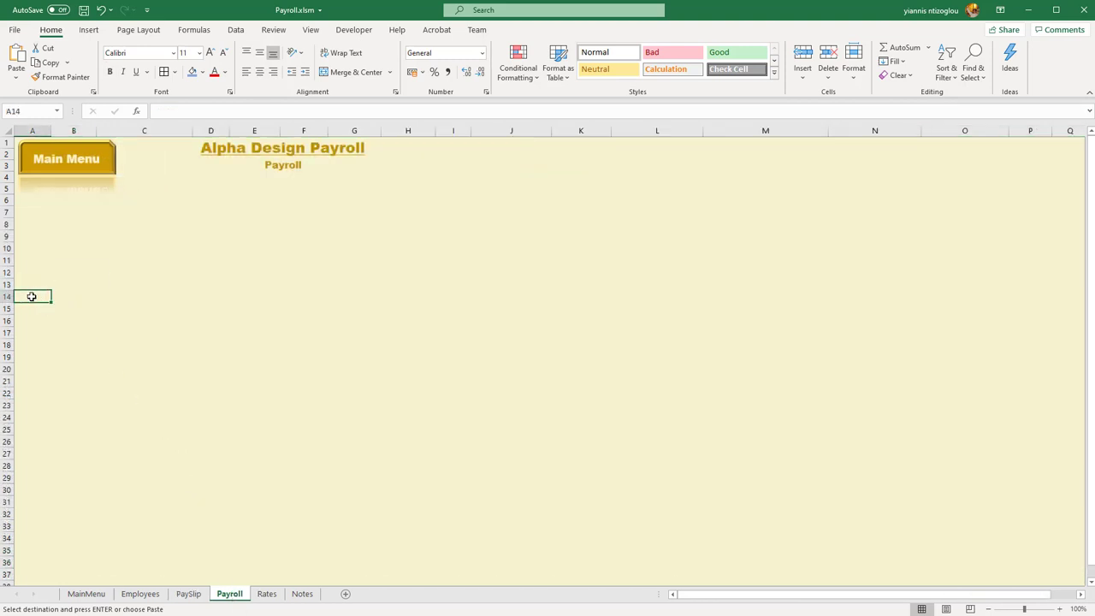
{"action": "right_click", "coordinate": [32, 296]}
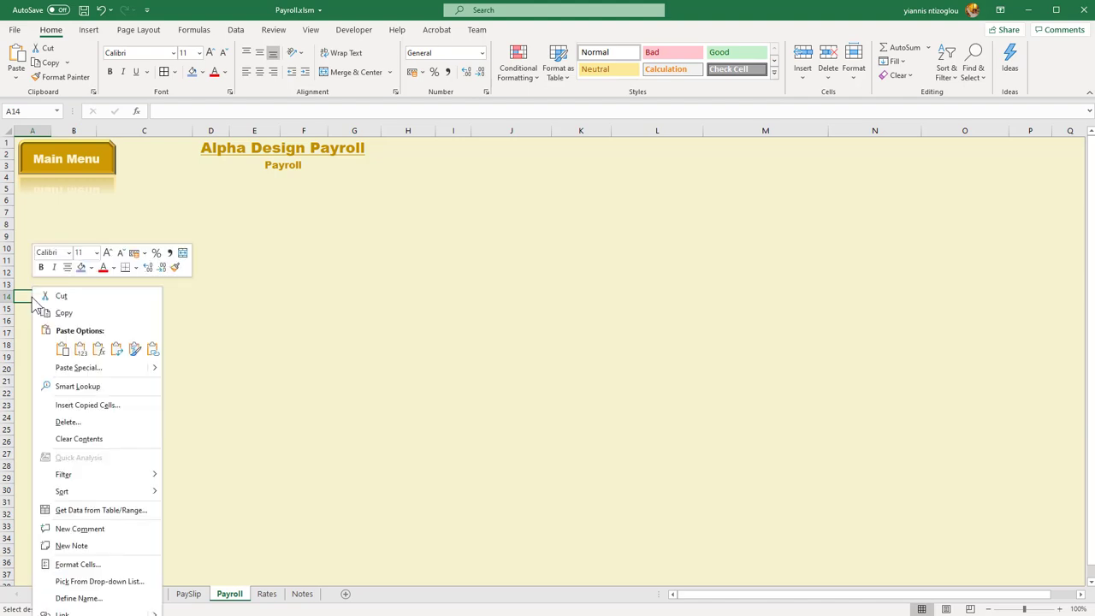
{"action": "left_click", "coordinate": [61, 349]}
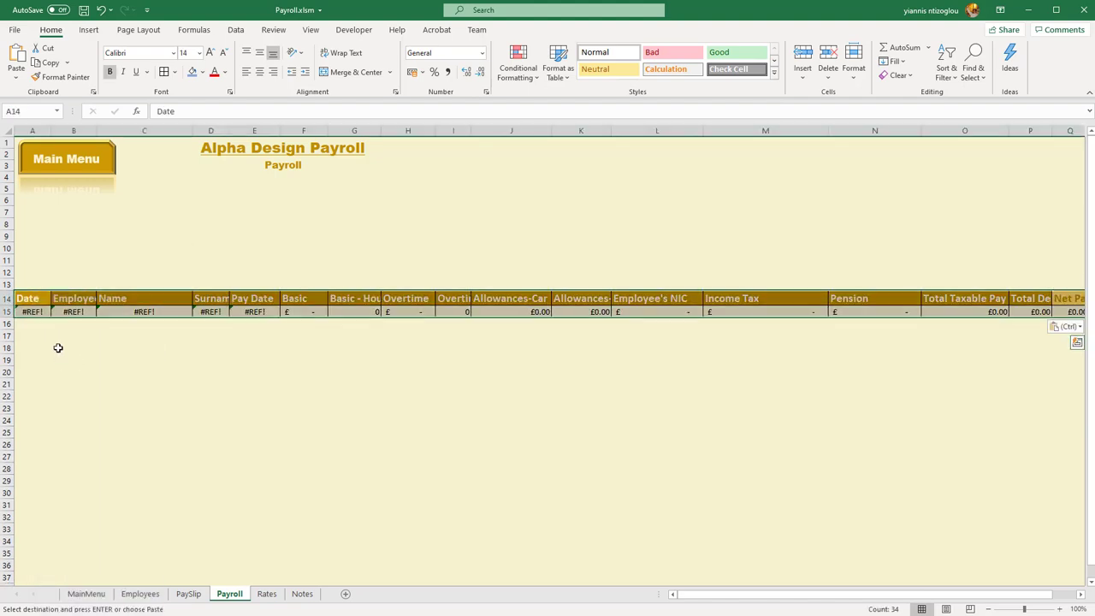
Step: Clear the pasted values from A15:Q15 and extend the bordered blank record cells down to row 16
{"action": "left_click_drag", "start_coordinate": [28, 312], "coordinate": [1016, 313]}
{"action": "key", "text": "ctrl+z"}
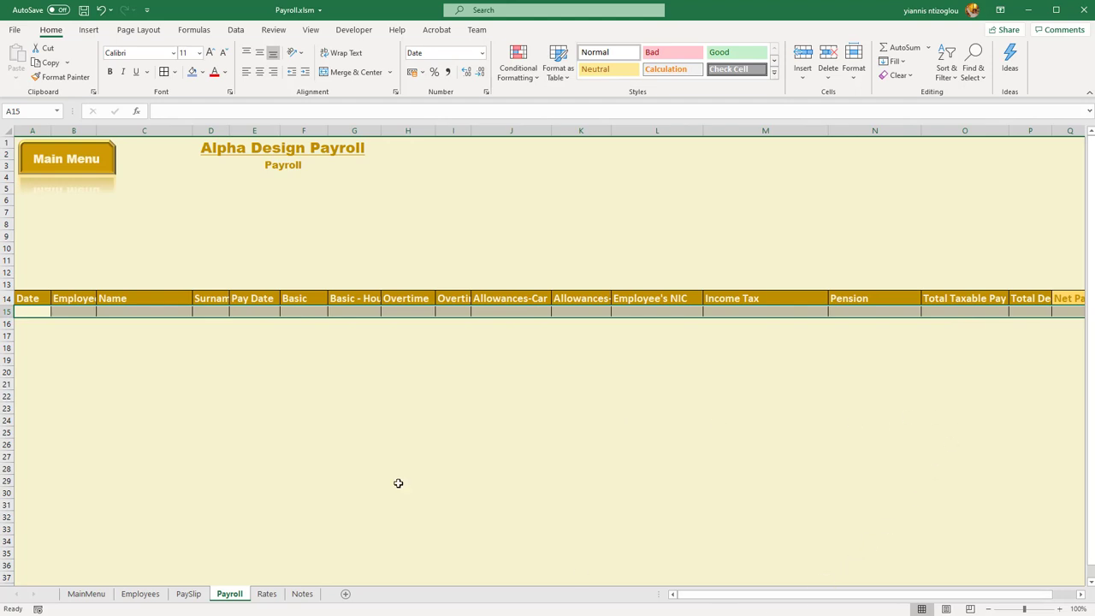
{"action": "left_click_drag", "start_coordinate": [23, 310], "coordinate": [985, 304]}
{"action": "left_click", "coordinate": [993, 314]}
{"action": "left_click_drag", "start_coordinate": [330, 408], "coordinate": [26, 385]}
{"action": "left_click_drag", "start_coordinate": [35, 310], "coordinate": [1006, 330]}
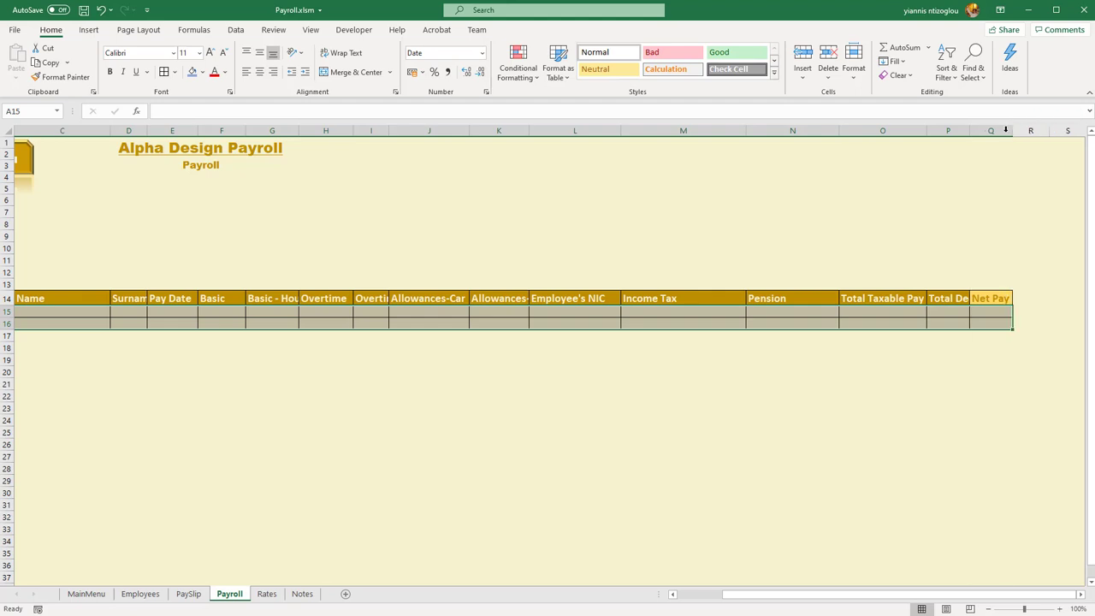
Step: Fit the widths of columns J through P on the Payroll sheet to their row 14 headers
{"action": "double_click", "coordinate": [969, 130]}
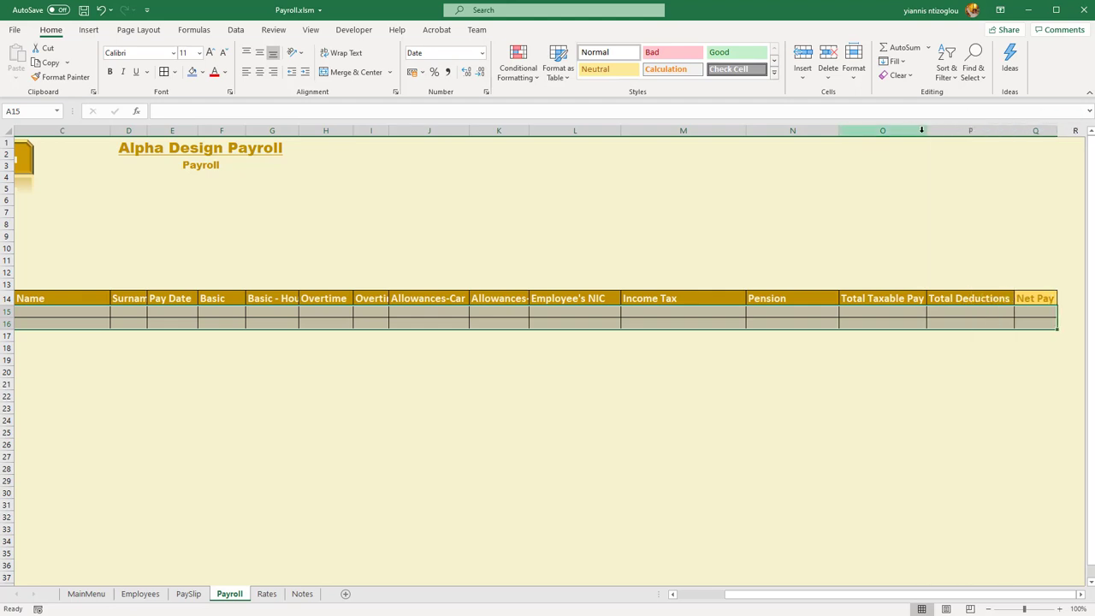
{"action": "double_click", "coordinate": [927, 130]}
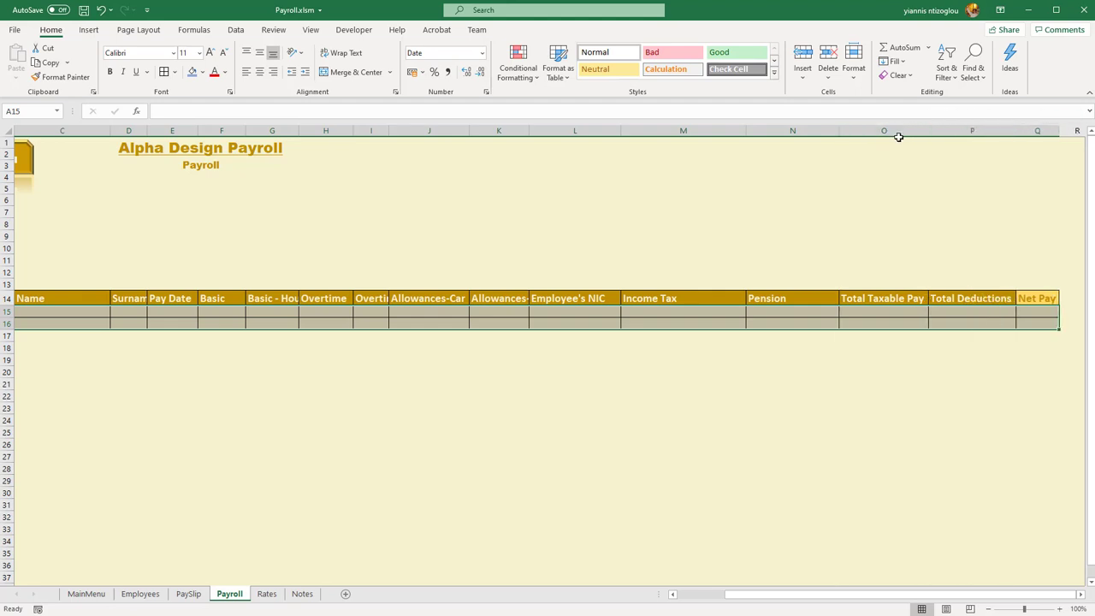
{"action": "double_click", "coordinate": [834, 130]}
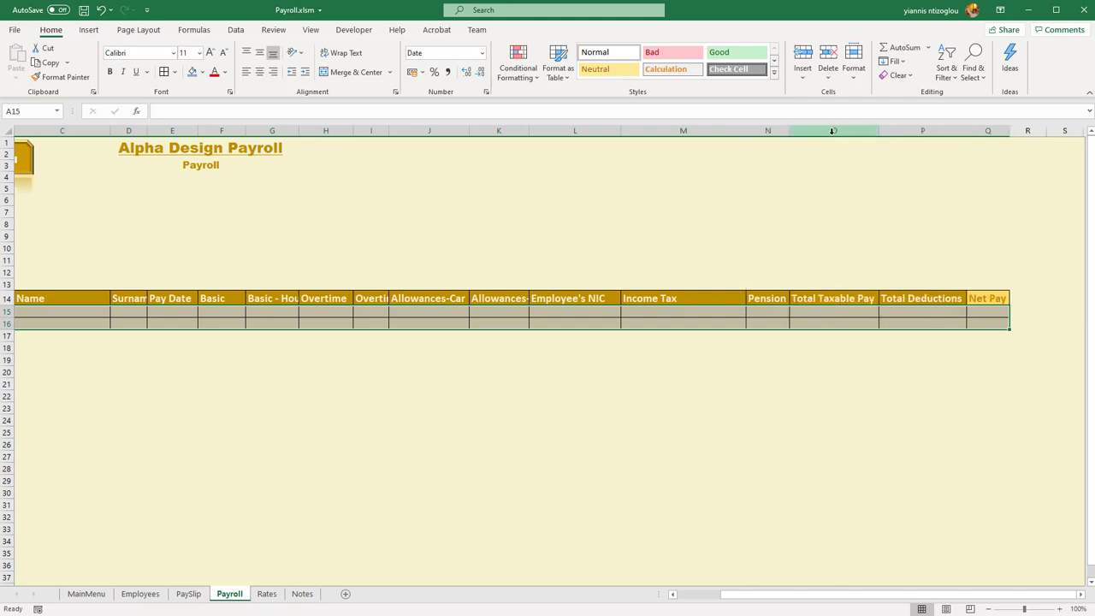
{"action": "double_click", "coordinate": [746, 133]}
{"action": "left_click_drag", "start_coordinate": [620, 134], "coordinate": [608, 135]}
{"action": "double_click", "coordinate": [530, 132]}
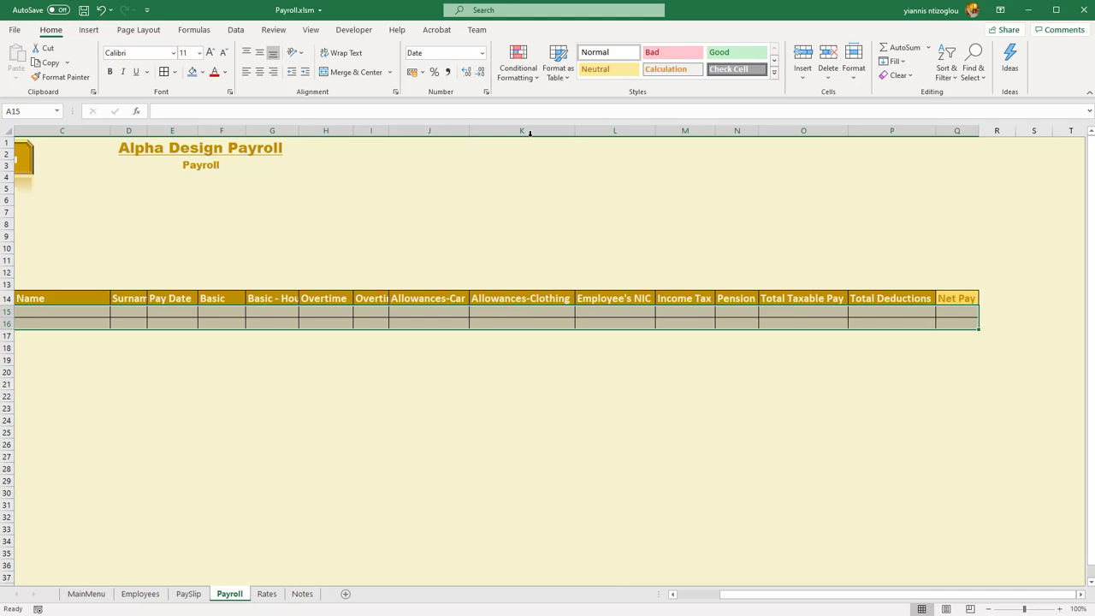
{"action": "double_click", "coordinate": [470, 132]}
Step: Fit the widths of columns C through I on the Payroll sheet to their row 14 headers
{"action": "left_click_drag", "start_coordinate": [388, 135], "coordinate": [389, 135]}
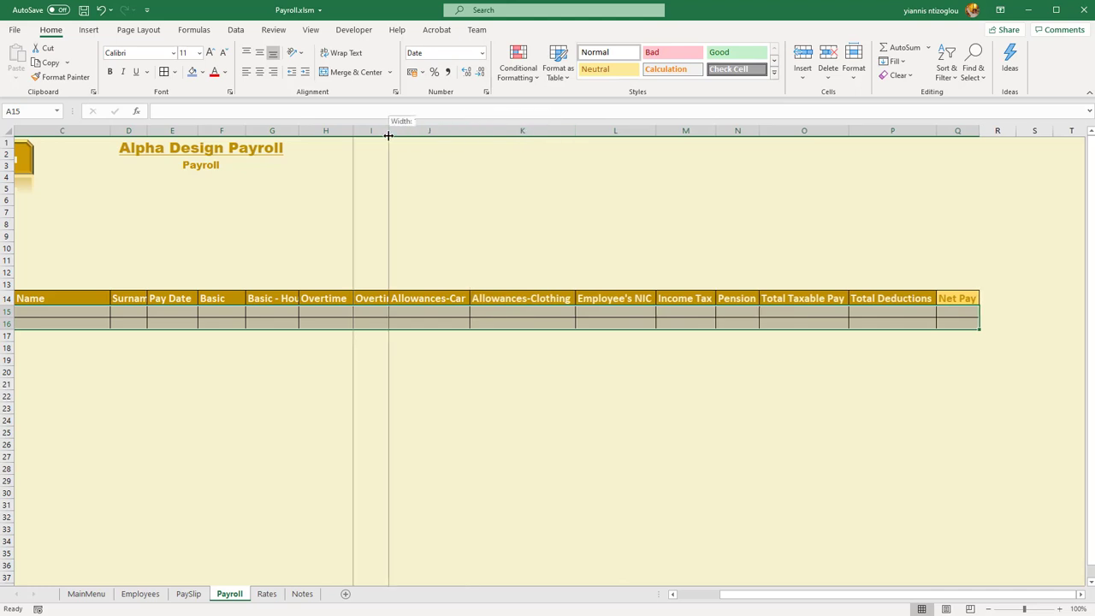
{"action": "double_click", "coordinate": [388, 135]}
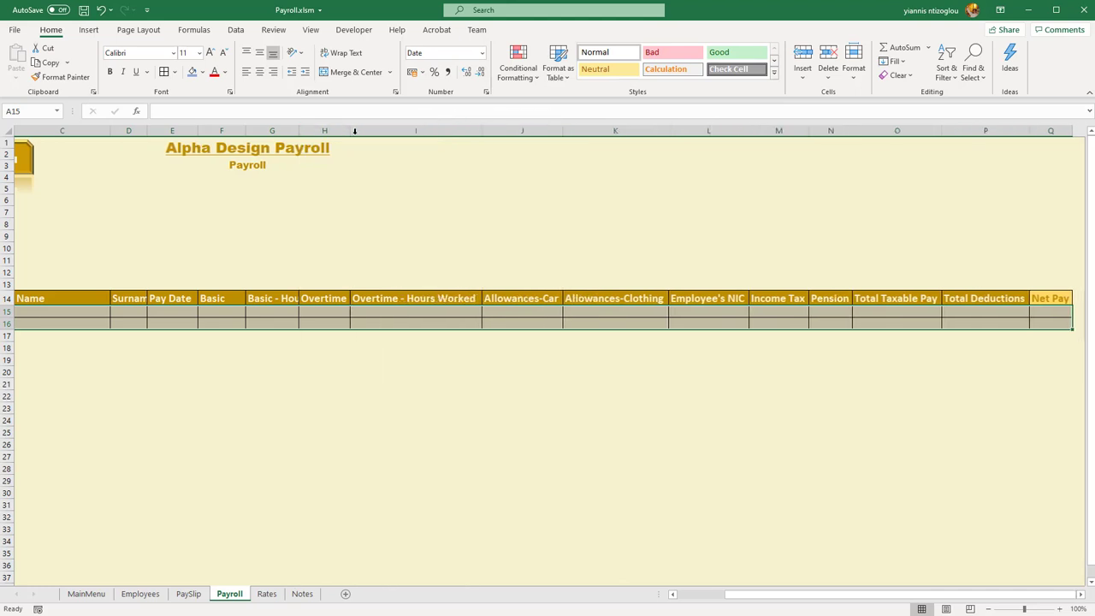
{"action": "double_click", "coordinate": [300, 133]}
{"action": "double_click", "coordinate": [244, 131]}
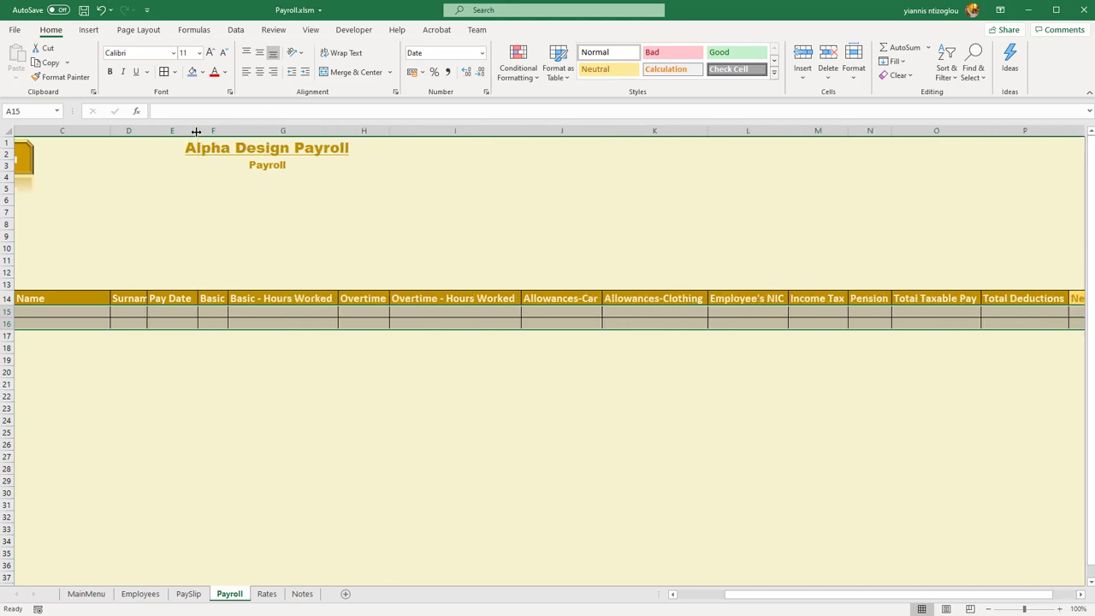
{"action": "double_click", "coordinate": [197, 130]}
{"action": "double_click", "coordinate": [147, 130]}
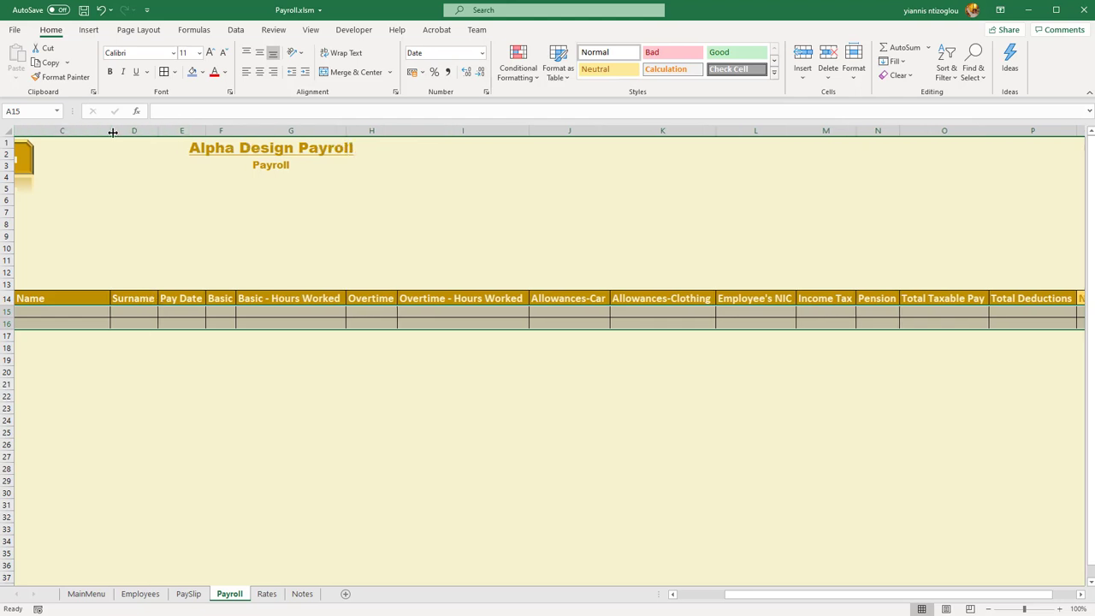
{"action": "double_click", "coordinate": [109, 130]}
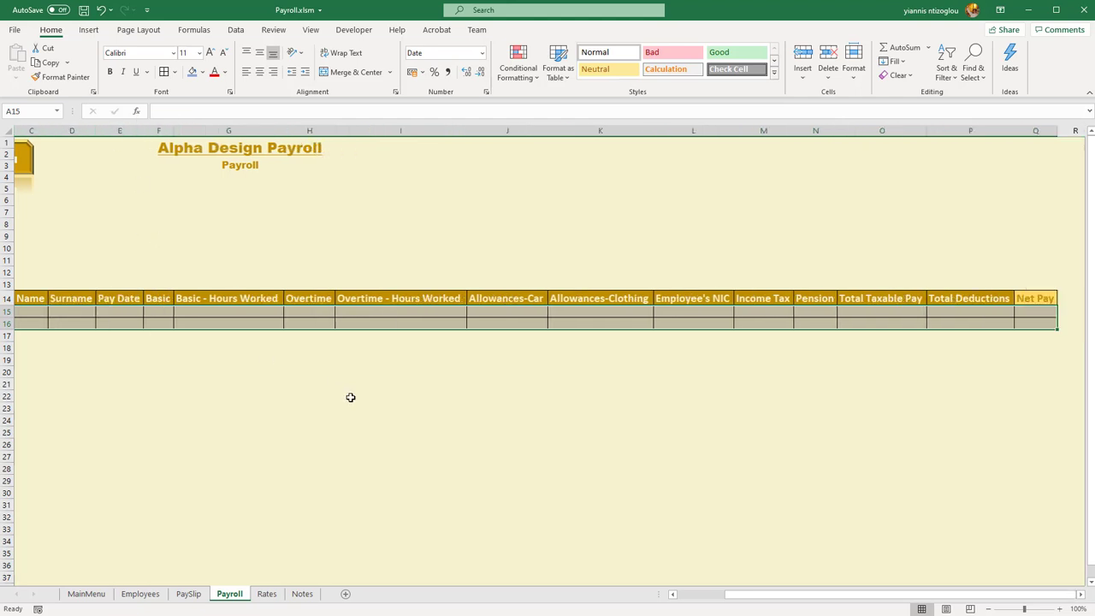
{"action": "left_click_drag", "start_coordinate": [312, 410], "coordinate": [10, 367]}
{"action": "left_click", "coordinate": [78, 363]}
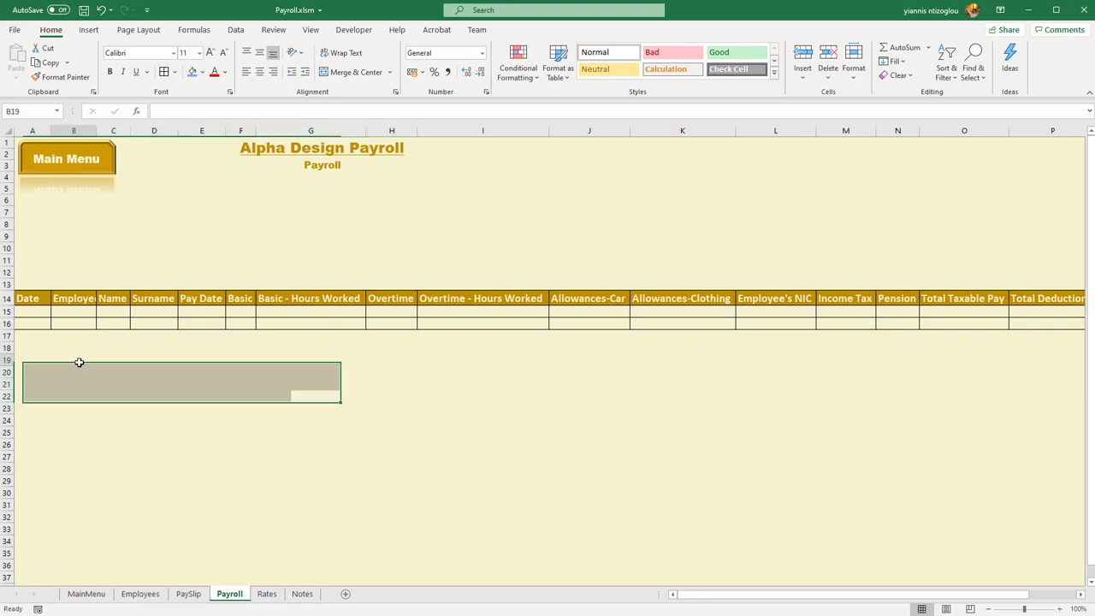
{"action": "left_click_drag", "start_coordinate": [92, 313], "coordinate": [116, 313]}
{"action": "left_click_drag", "start_coordinate": [236, 319], "coordinate": [157, 334]}
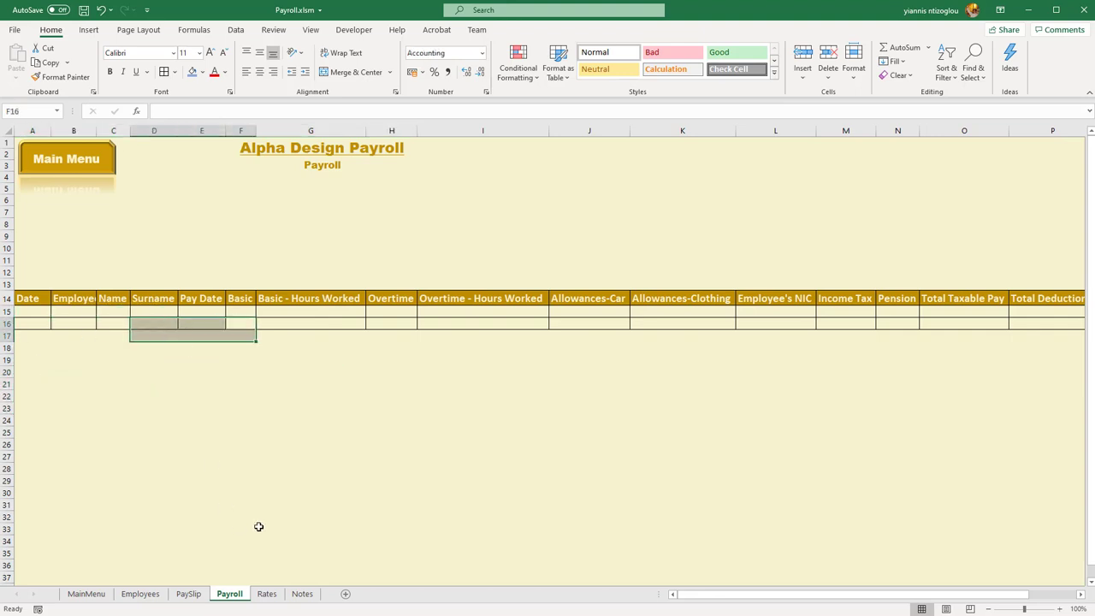
{"action": "left_click", "coordinate": [156, 372]}
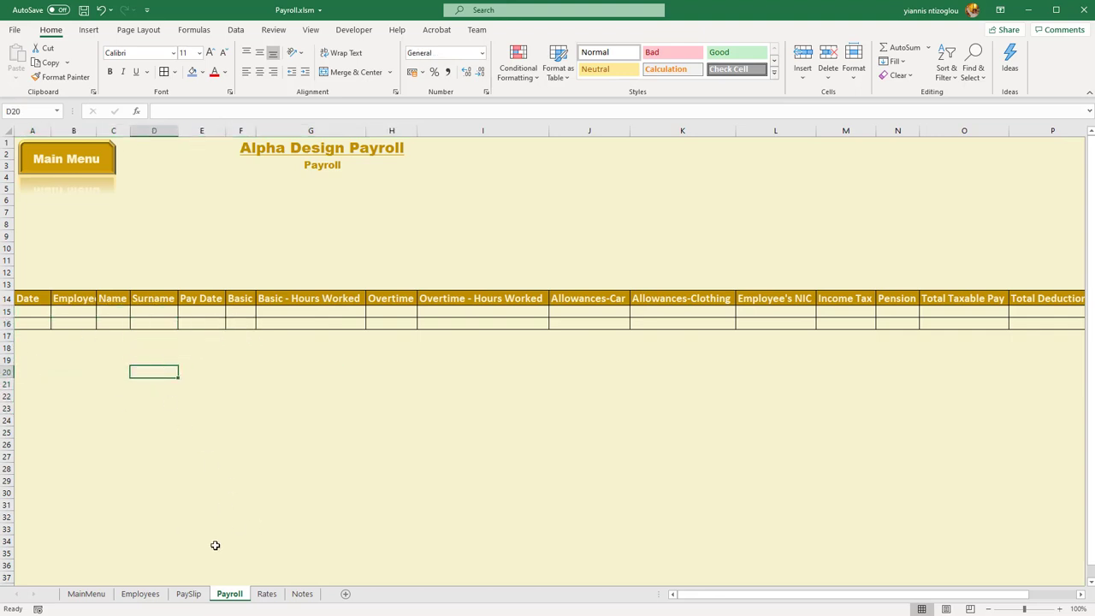
Step: Raise the Overtime hours worked on the PaySlip sheet to 15
{"action": "left_click", "coordinate": [189, 593]}
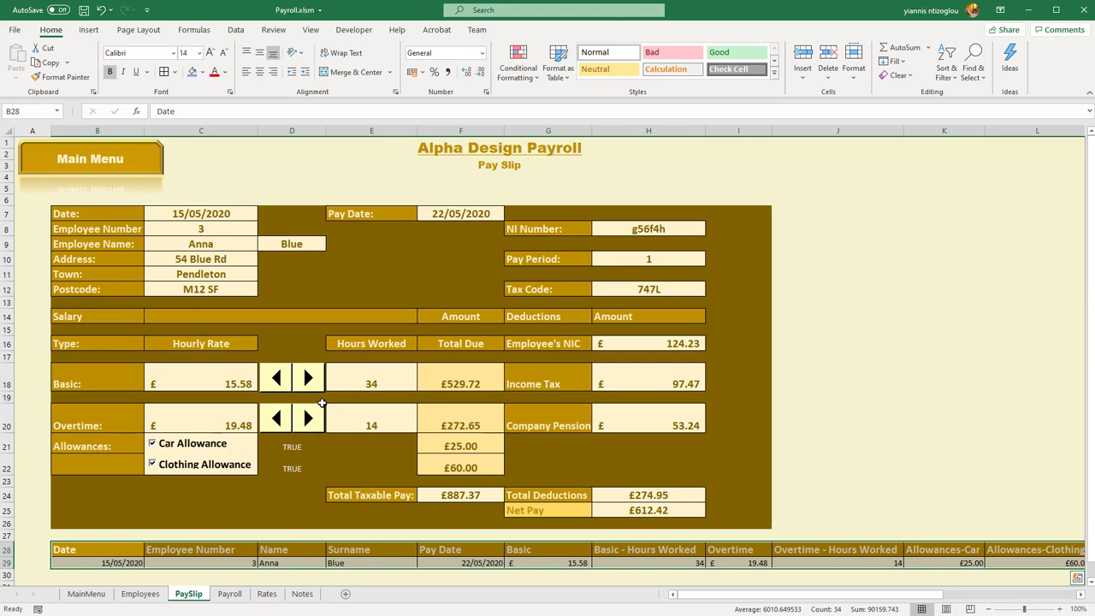
{"action": "left_click", "coordinate": [308, 423]}
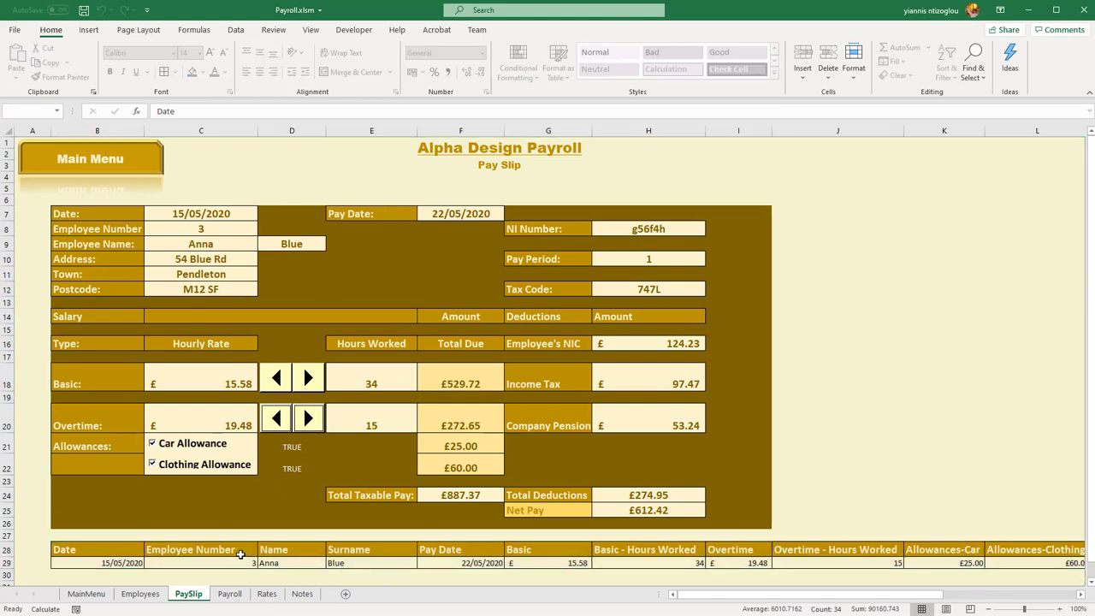
{"action": "left_click", "coordinate": [808, 348]}
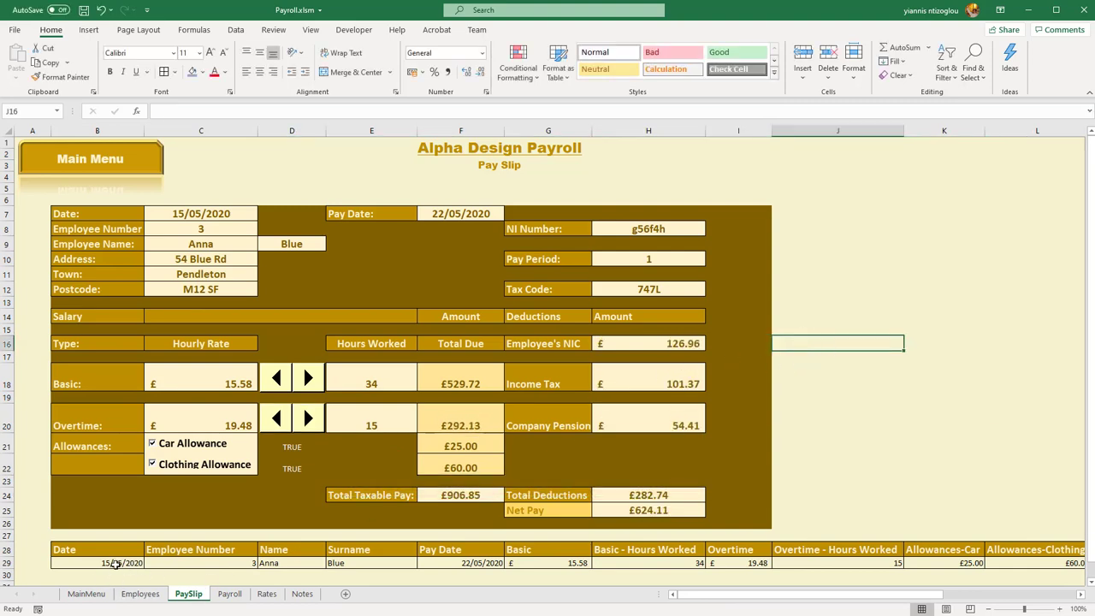
Step: Compare the record in row 29 of the PaySlip sheet with the blank destination rows on the Payroll sheet
{"action": "left_click_drag", "start_coordinate": [116, 564], "coordinate": [393, 555]}
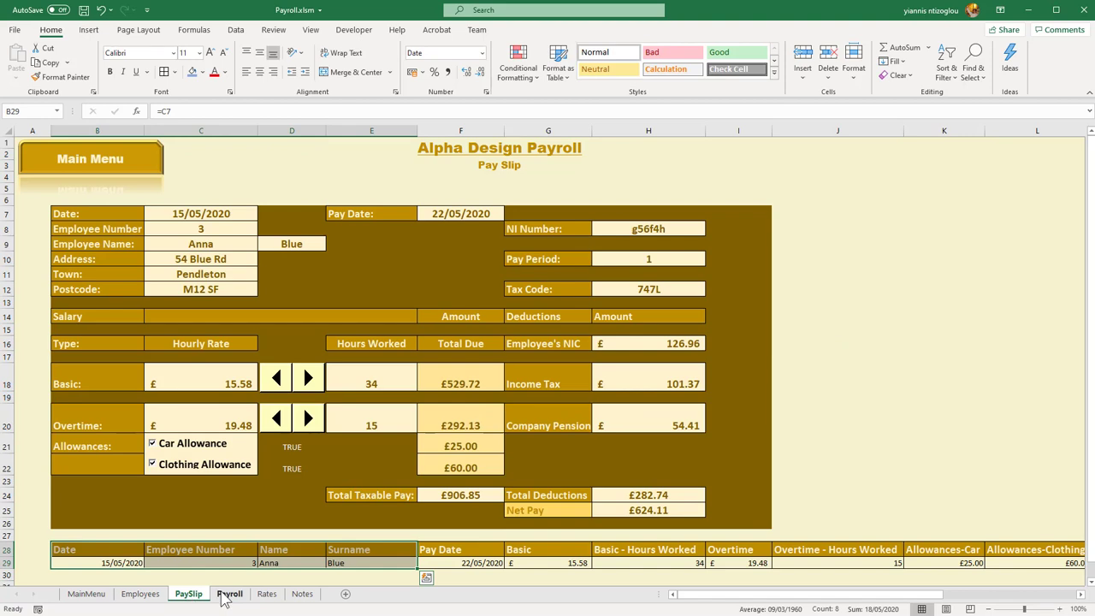
{"action": "left_click", "coordinate": [228, 595]}
{"action": "left_click_drag", "start_coordinate": [31, 321], "coordinate": [454, 327]}
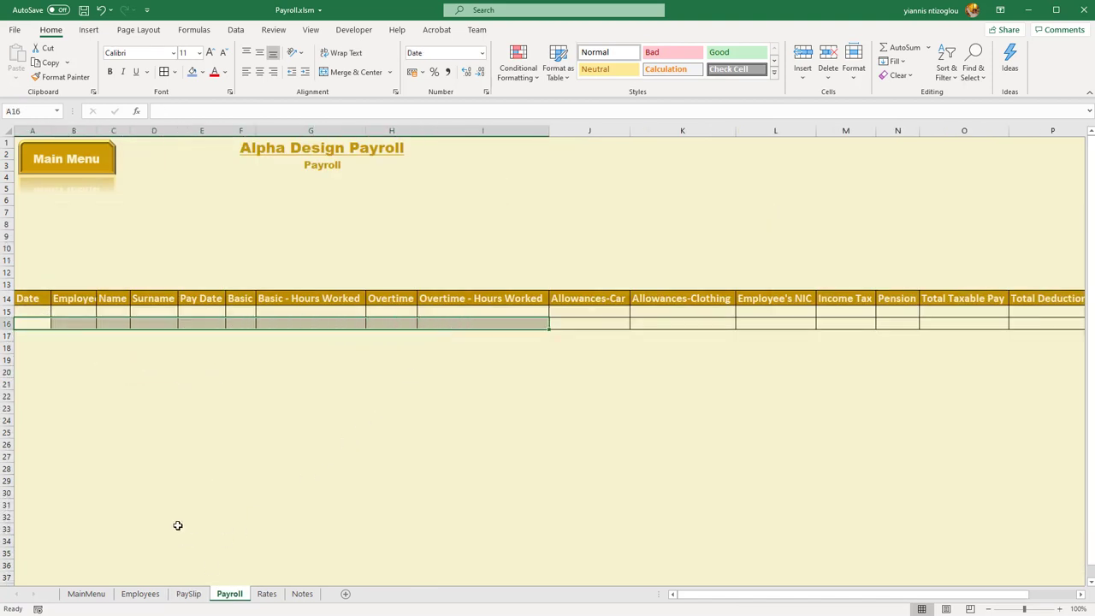
{"action": "left_click", "coordinate": [188, 594]}
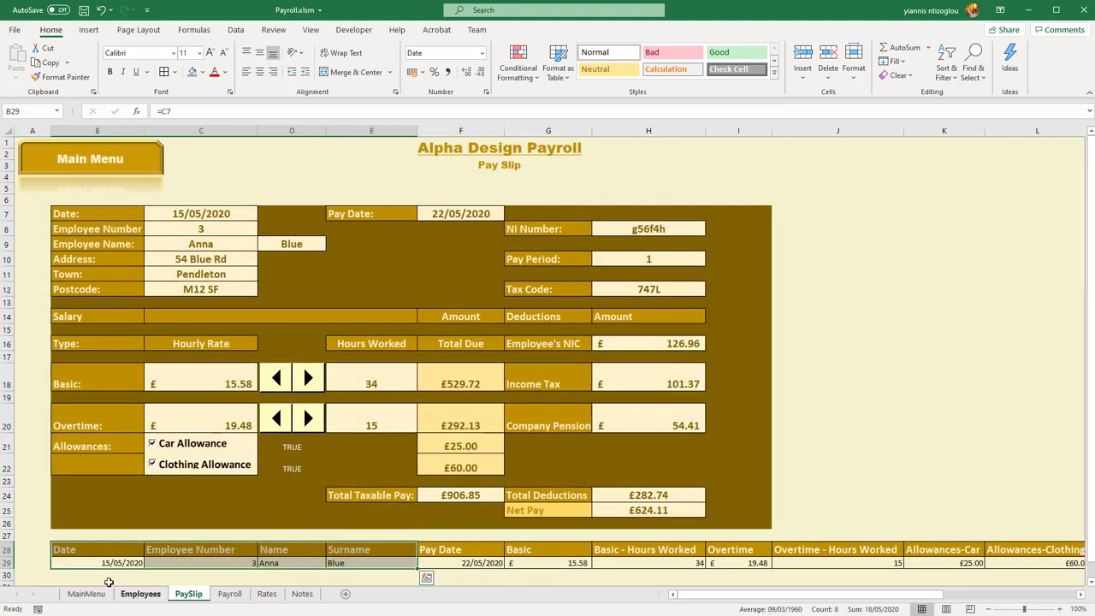
{"action": "left_click", "coordinate": [76, 574]}
{"action": "left_click_drag", "start_coordinate": [81, 565], "coordinate": [233, 564]}
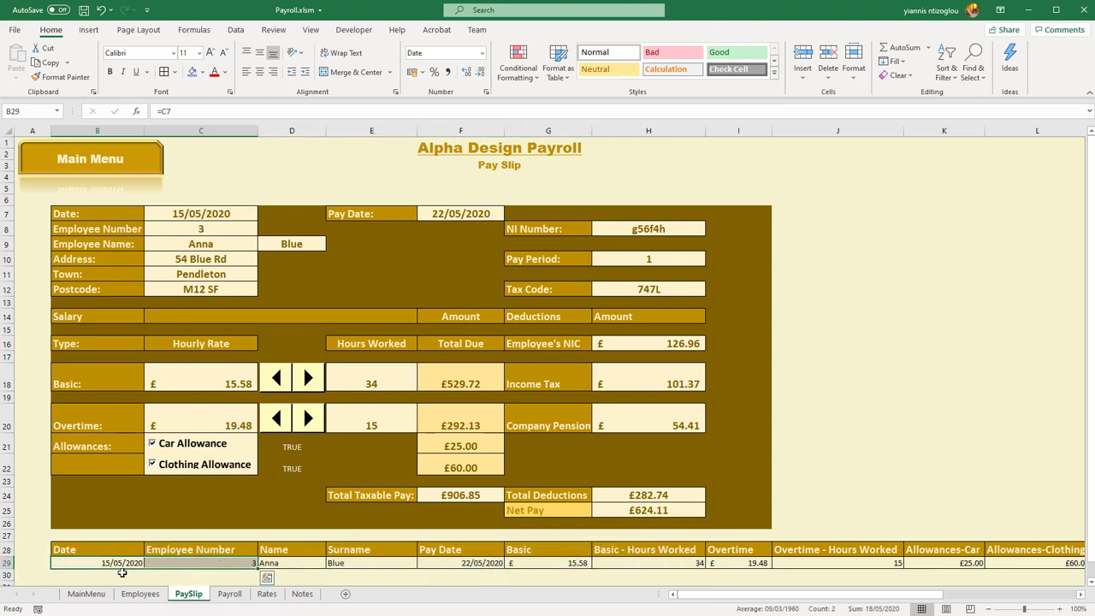
{"action": "left_click", "coordinate": [113, 574]}
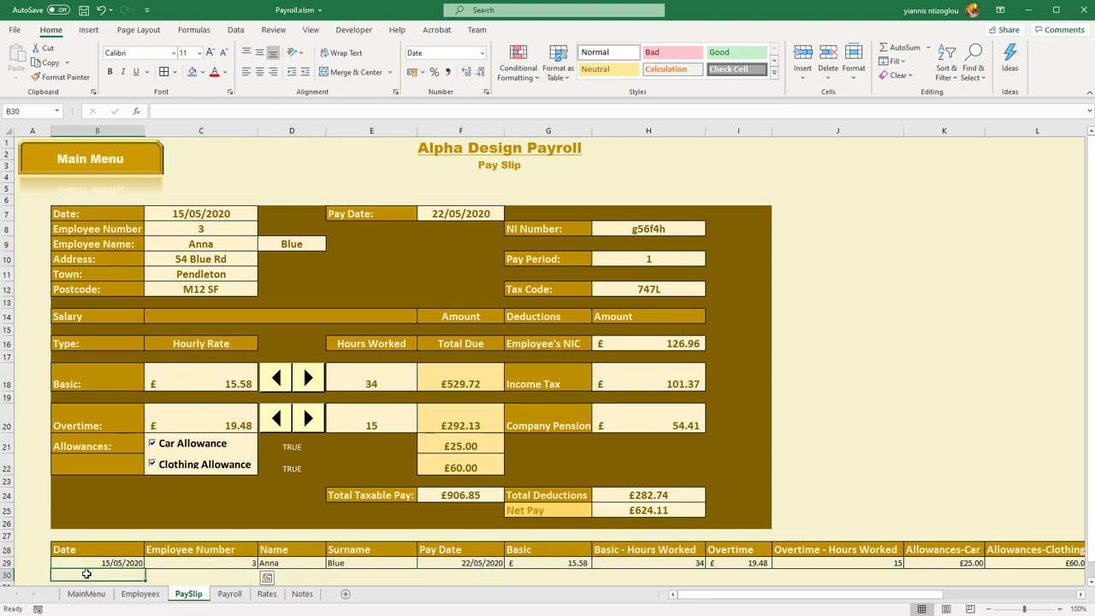
Step: Start recording a macro named mcrSaveRecord, stored in This Workbook, from the PaySlip sheet
{"action": "left_click", "coordinate": [196, 155]}
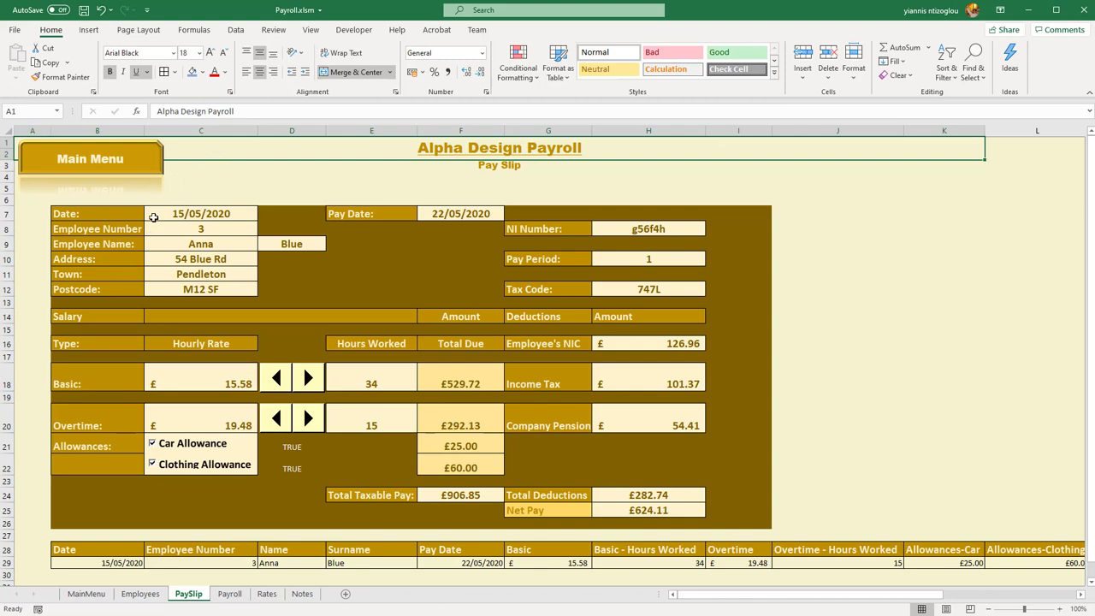
{"action": "left_click", "coordinate": [348, 32]}
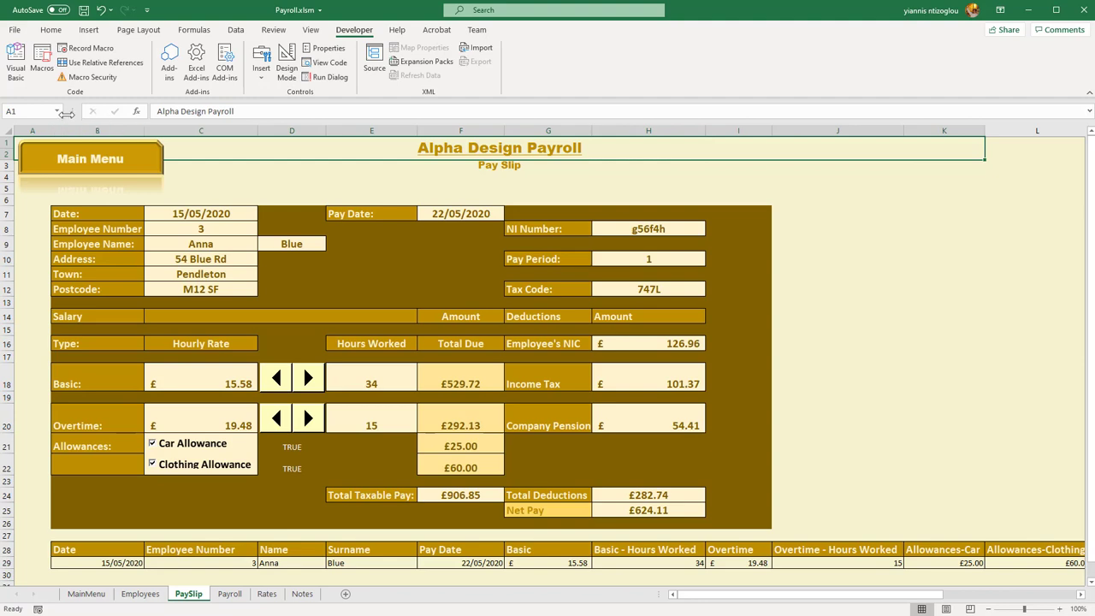
{"action": "left_click", "coordinate": [92, 52]}
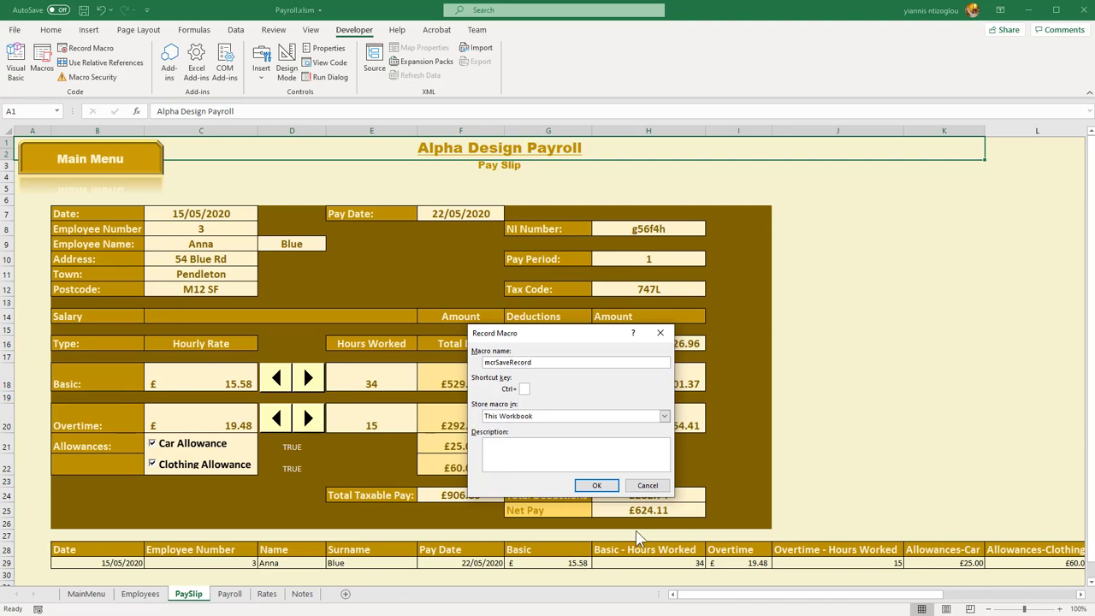
{"action": "left_click", "coordinate": [596, 485]}
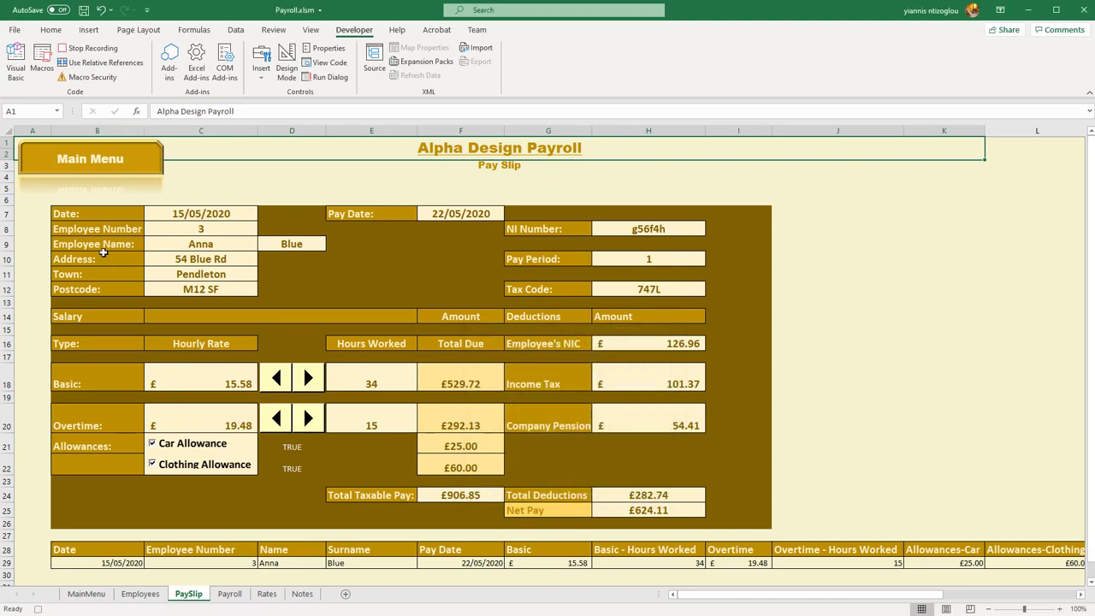
Step: Copy the pay record values in B29:R29 while the macro is recording
{"action": "scroll", "coordinate": [175, 382], "scroll_direction": "down", "scroll_amount": 2}
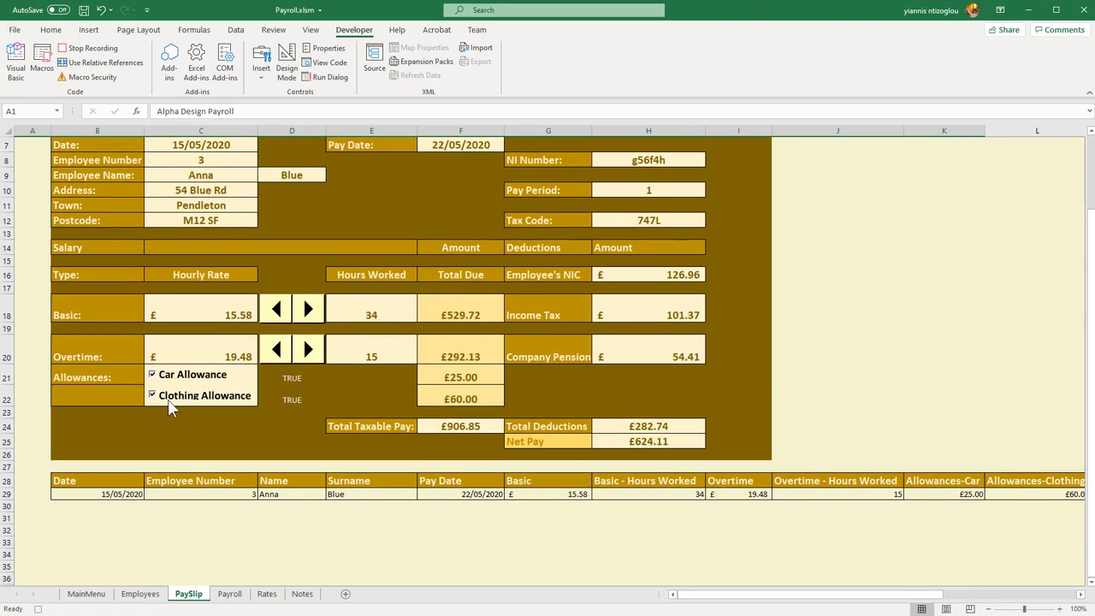
{"action": "left_click_drag", "start_coordinate": [85, 494], "coordinate": [988, 496]}
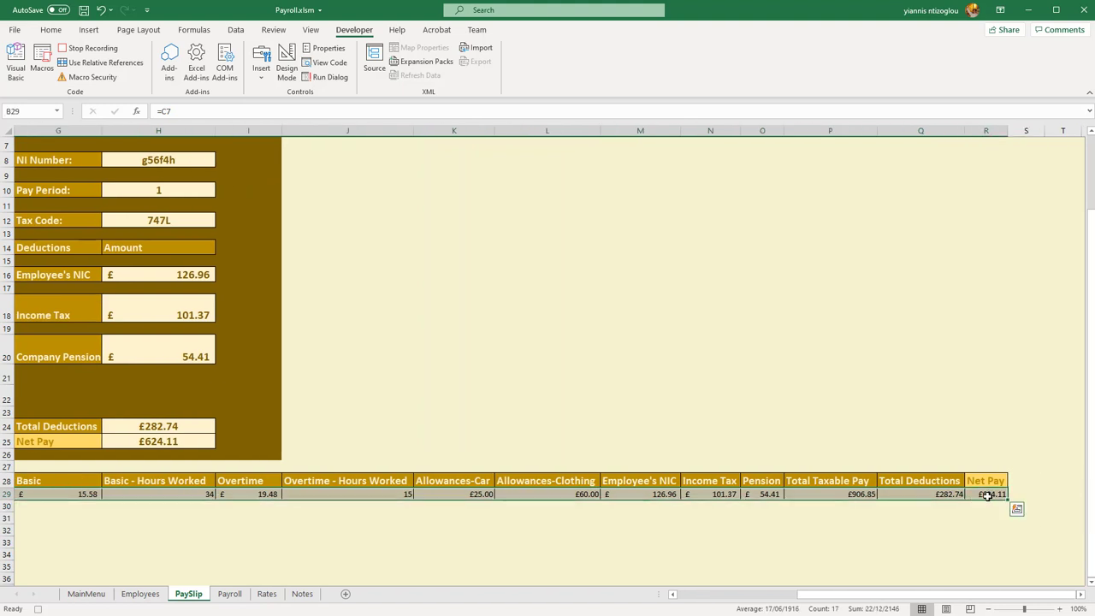
{"action": "right_click", "coordinate": [984, 495]}
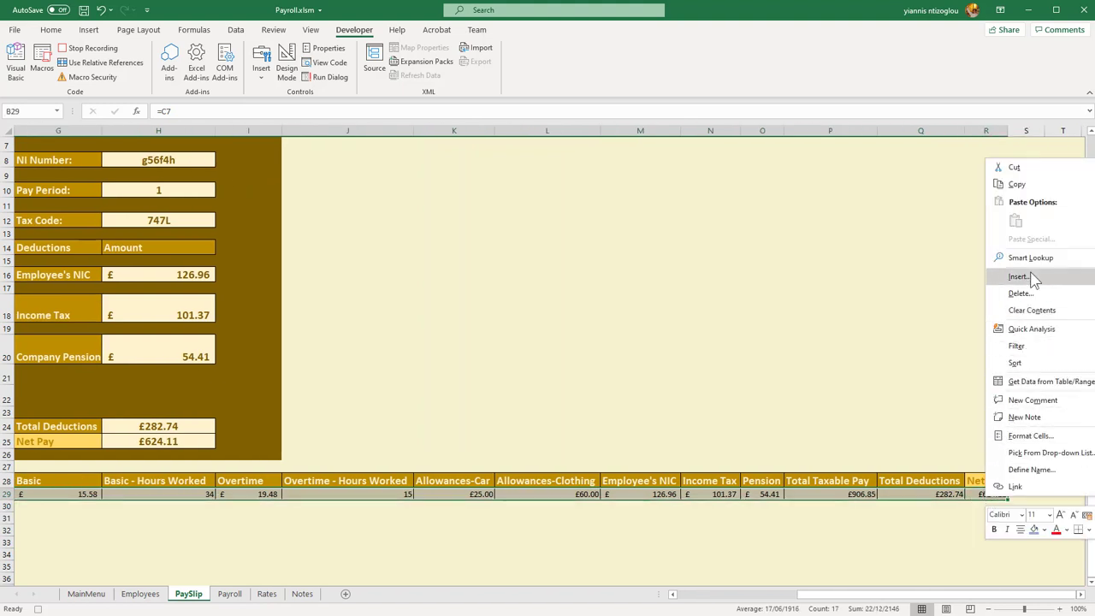
{"action": "left_click", "coordinate": [1026, 186]}
{"action": "scroll", "coordinate": [1029, 196], "scroll_direction": "left", "scroll_amount": 3}
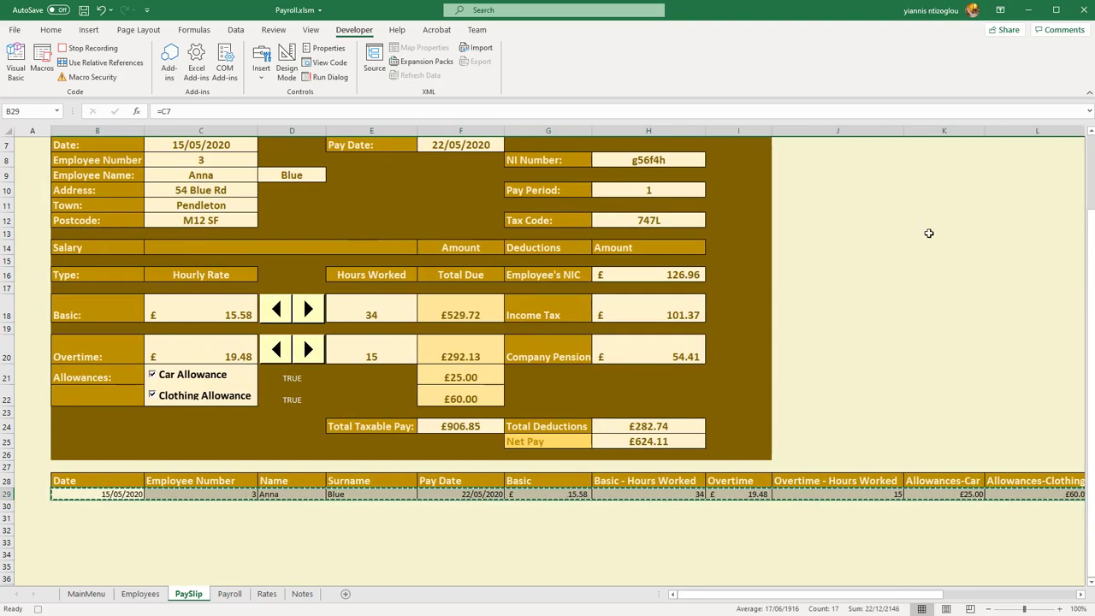
Step: Paste the copied record at cell A16 of the Payroll sheet as values and number formats, and autofit columns F and A
{"action": "left_click", "coordinate": [229, 595]}
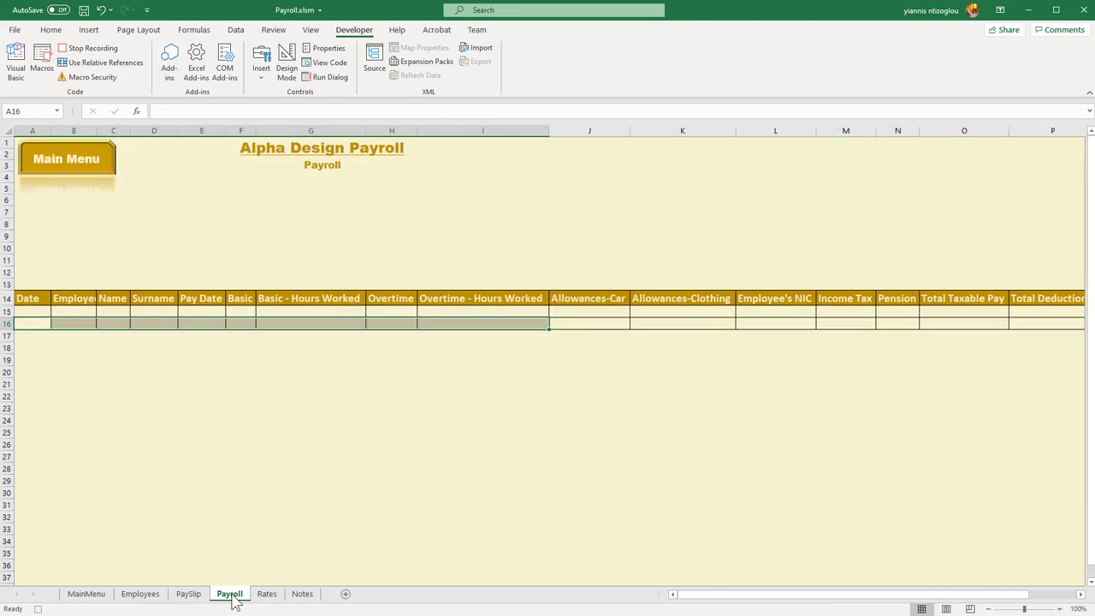
{"action": "left_click", "coordinate": [34, 323]}
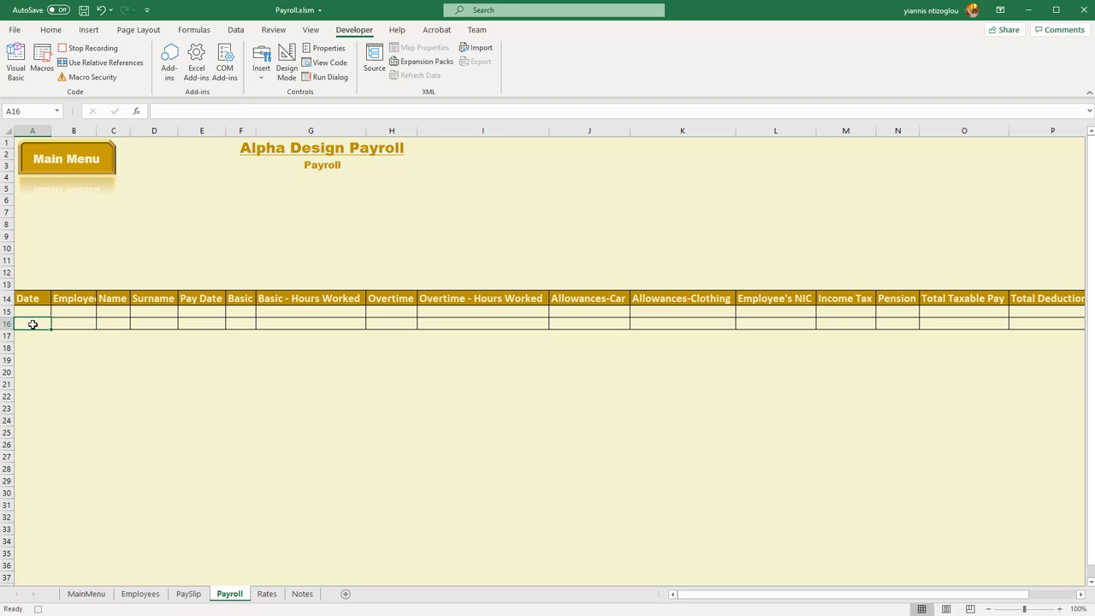
{"action": "right_click", "coordinate": [33, 324]}
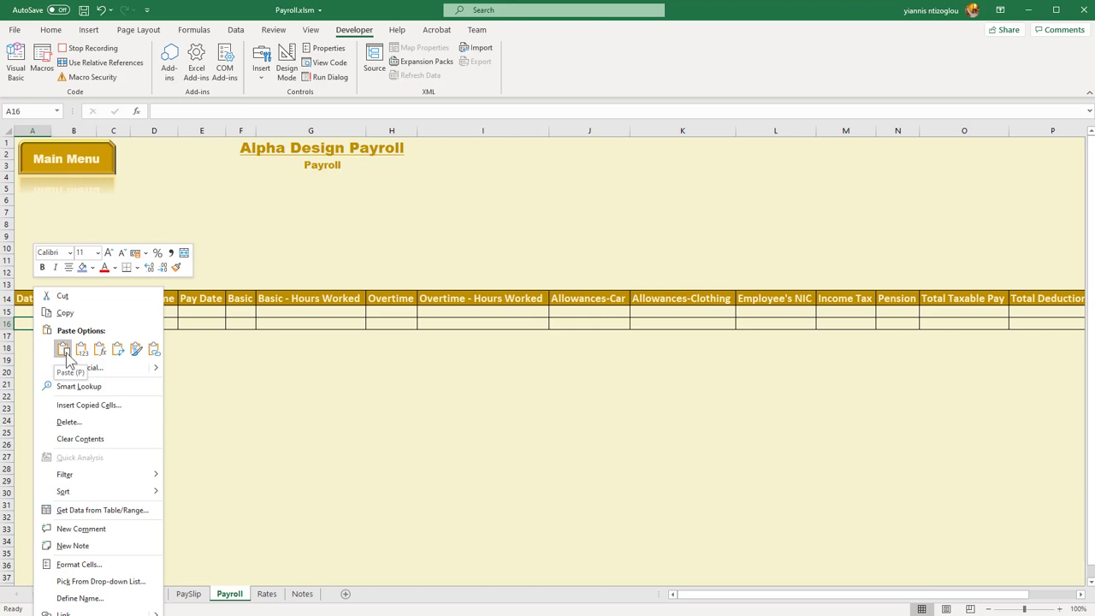
{"action": "left_click", "coordinate": [108, 371]}
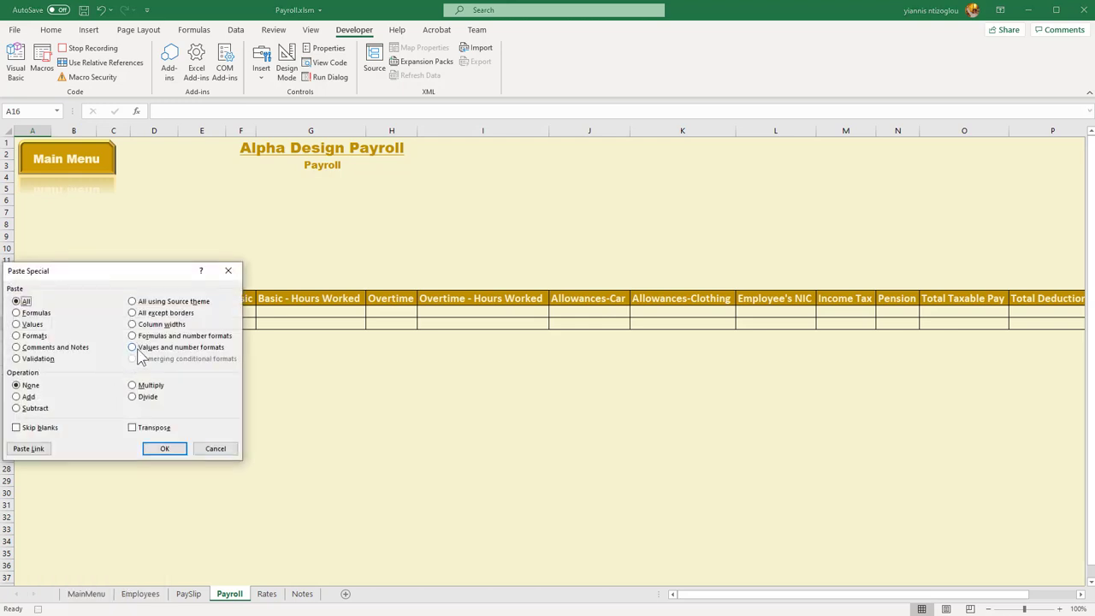
{"action": "left_click", "coordinate": [134, 349]}
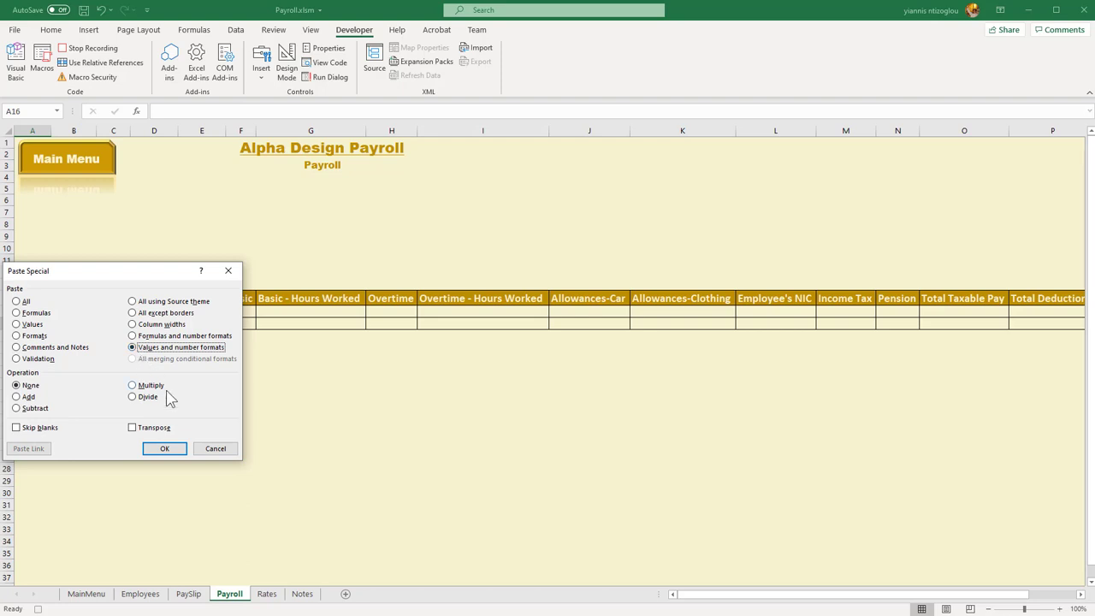
{"action": "left_click", "coordinate": [165, 449]}
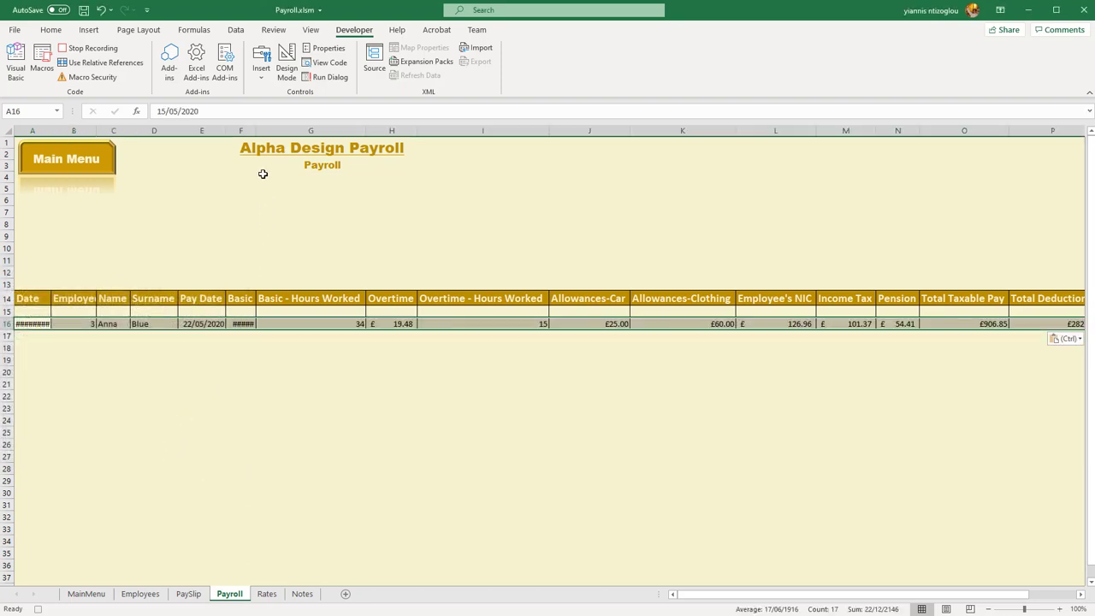
{"action": "double_click", "coordinate": [255, 128]}
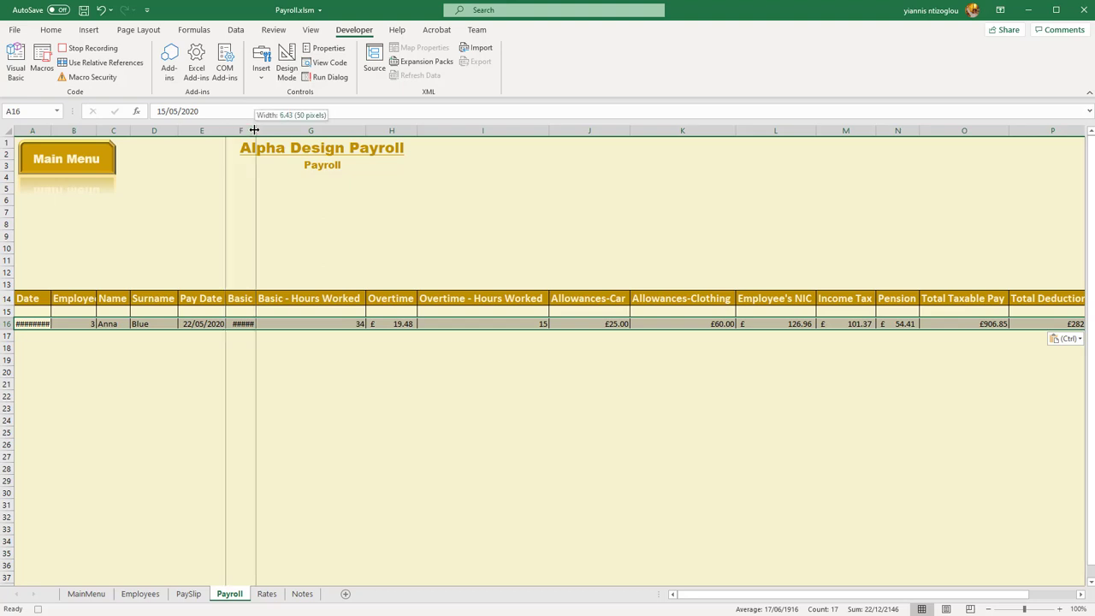
{"action": "double_click", "coordinate": [51, 129]}
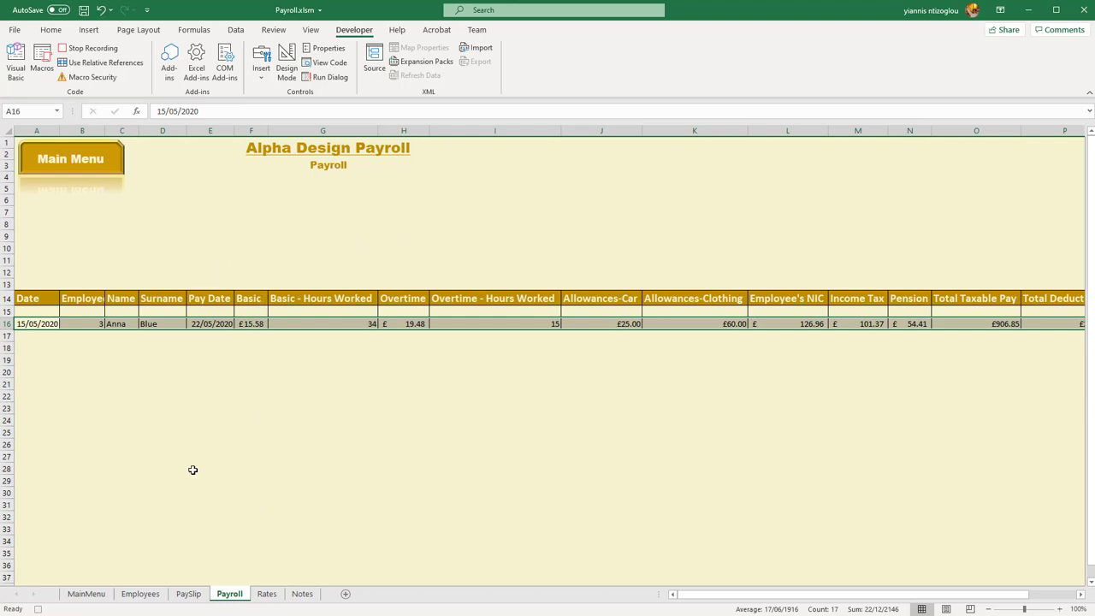
Step: Return to cell A1 of the PaySlip sheet and stop recording the macro
{"action": "left_click", "coordinate": [189, 596]}
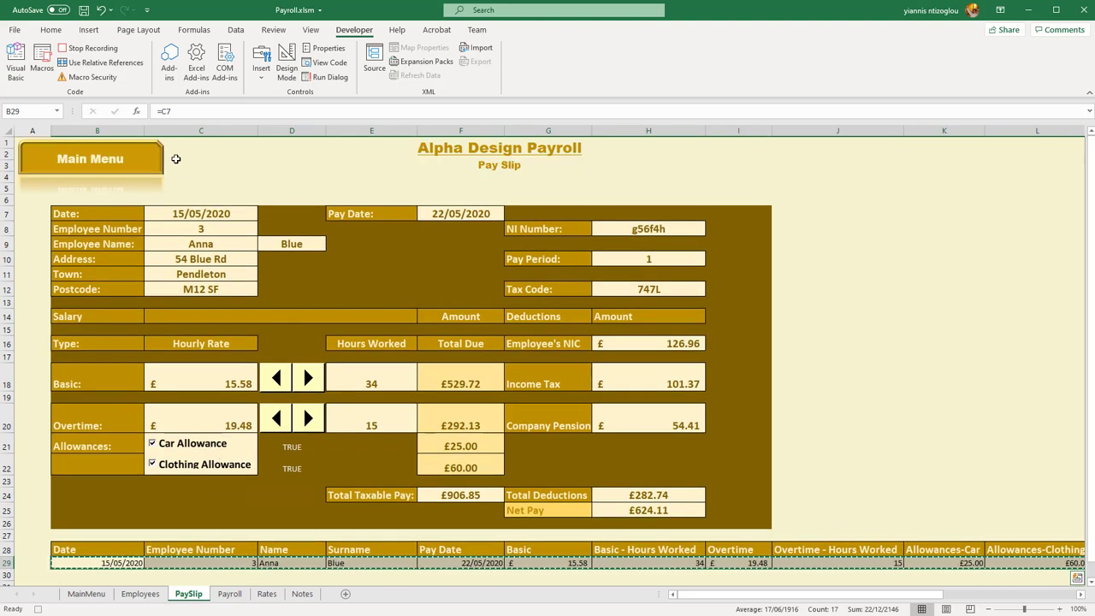
{"action": "left_click", "coordinate": [175, 155]}
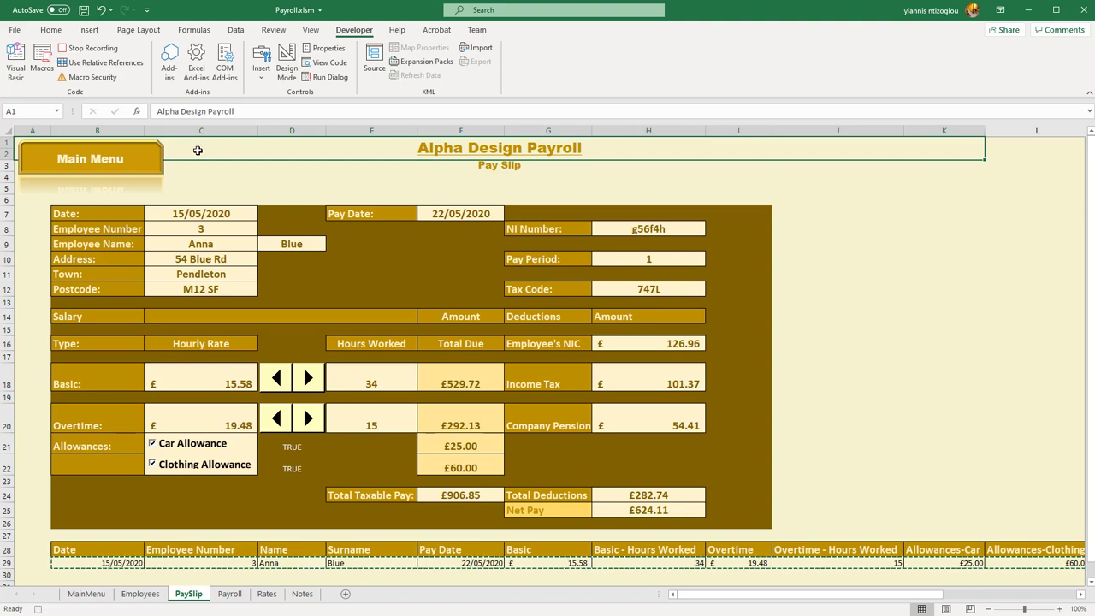
{"action": "left_click", "coordinate": [88, 49]}
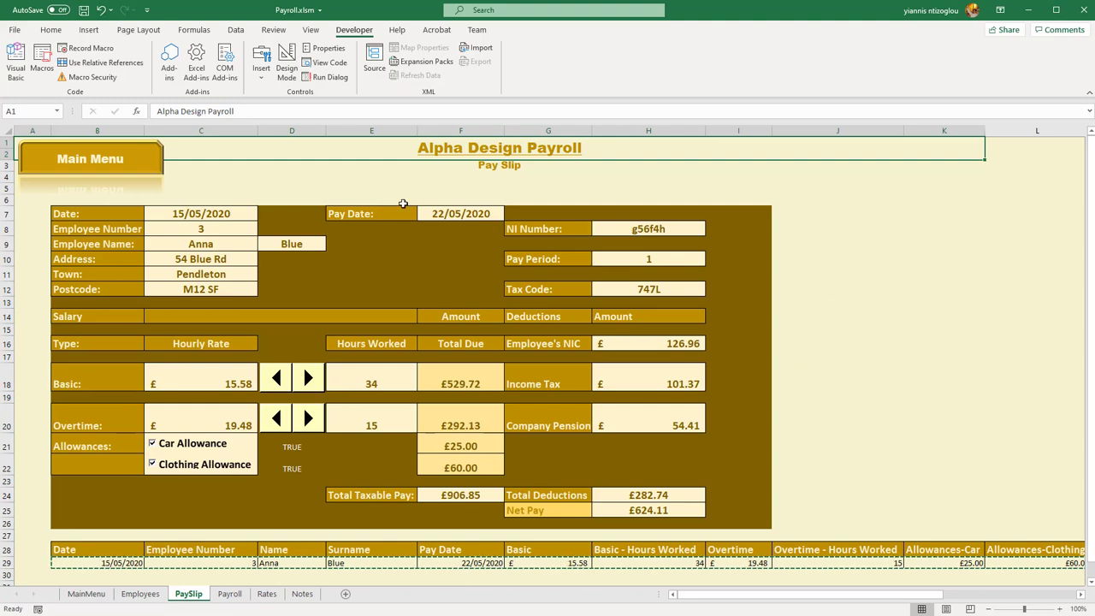
Step: Duplicate the Main Menu button on the PaySlip sheet into the empty area beside the pay slip, at cell J10
{"action": "right_click", "coordinate": [121, 161]}
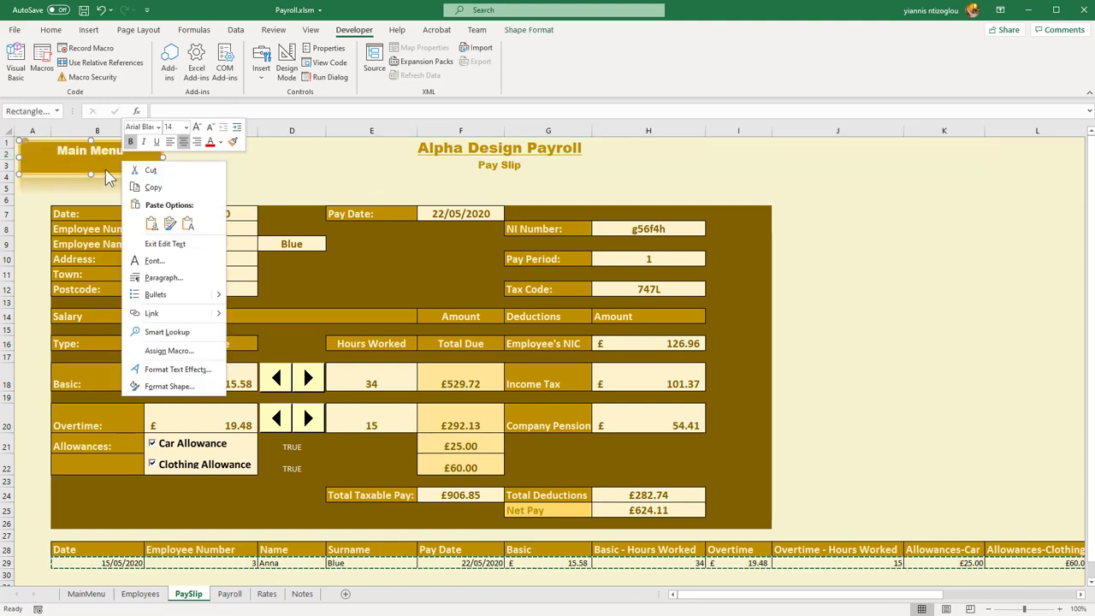
{"action": "right_click", "coordinate": [104, 171]}
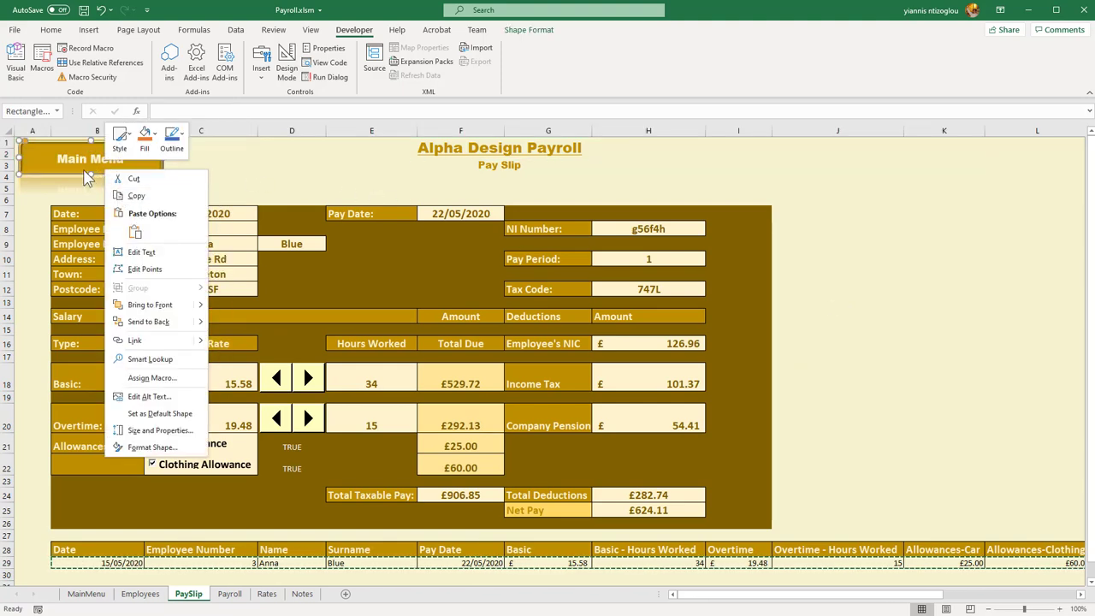
{"action": "right_click", "coordinate": [84, 170]}
{"action": "right_click", "coordinate": [74, 171]}
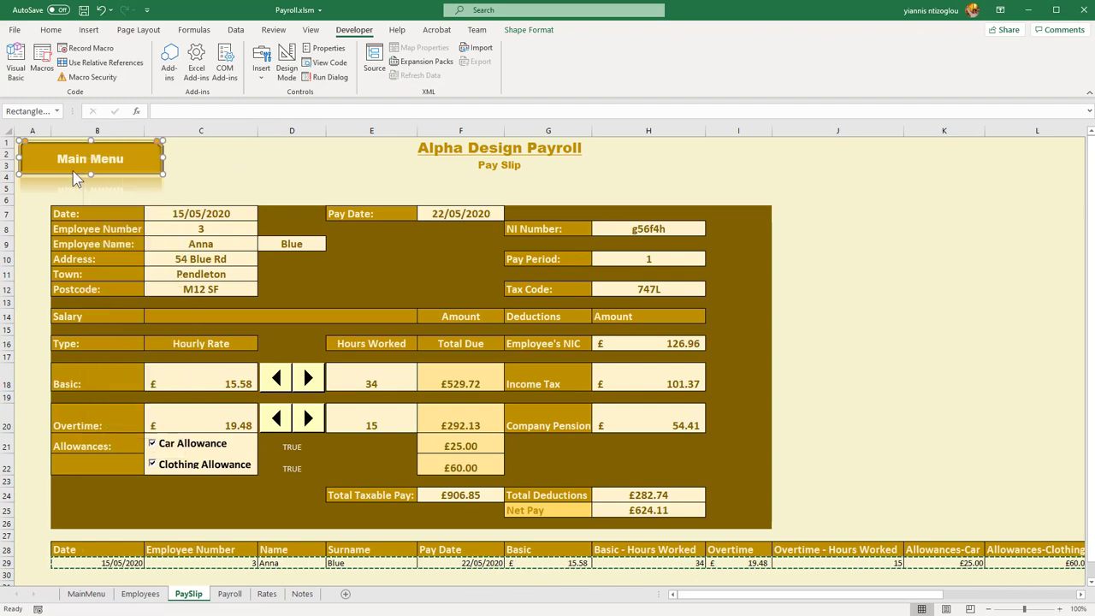
{"action": "right_click", "coordinate": [73, 176]}
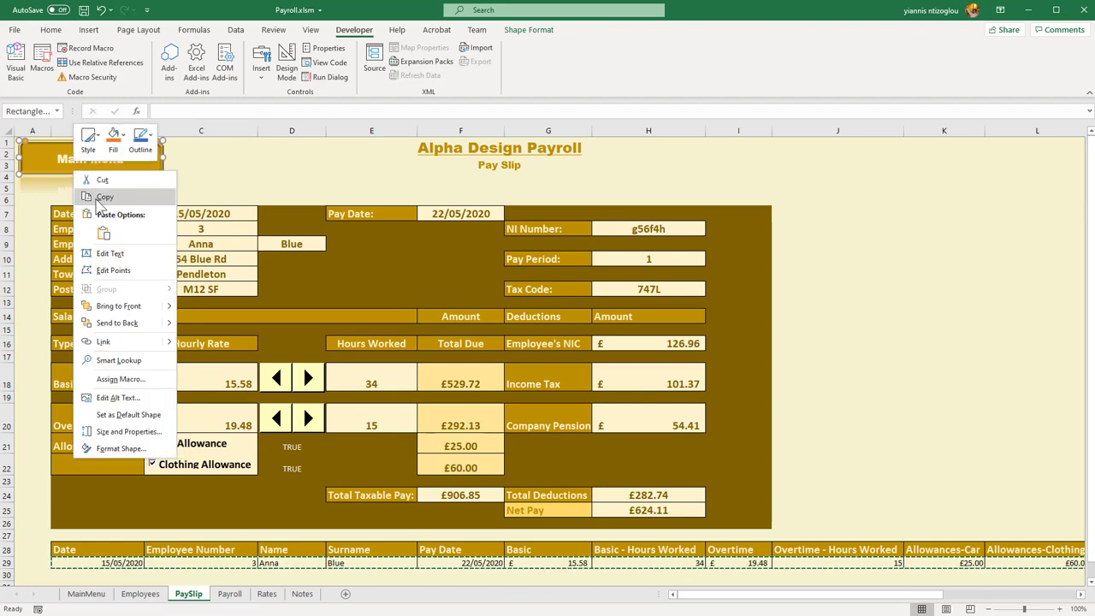
{"action": "left_click", "coordinate": [104, 198]}
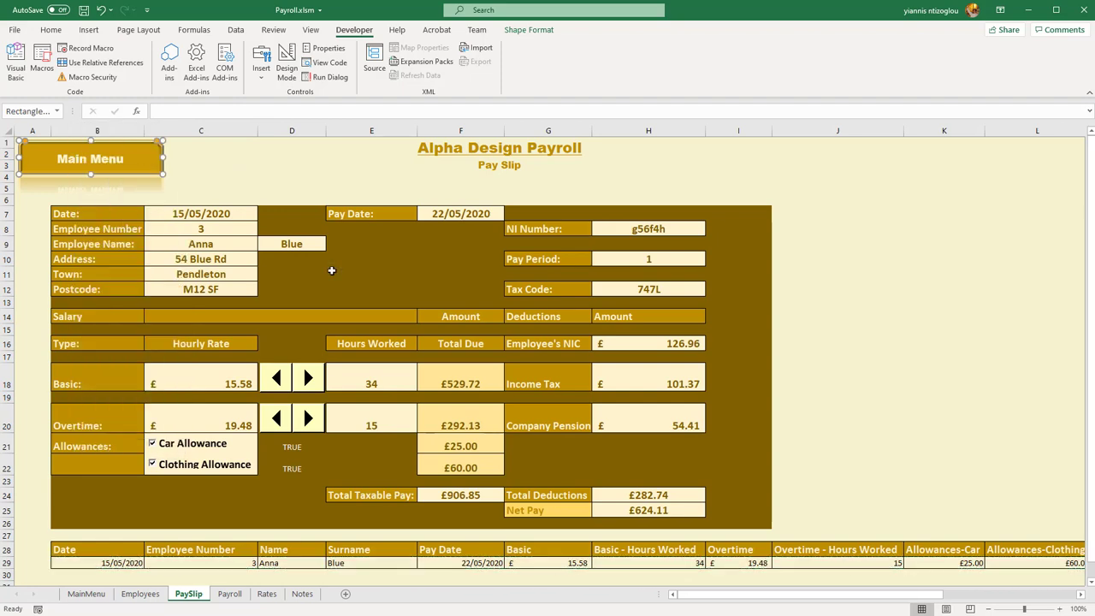
{"action": "right_click", "coordinate": [840, 251]}
{"action": "left_click", "coordinate": [873, 311]}
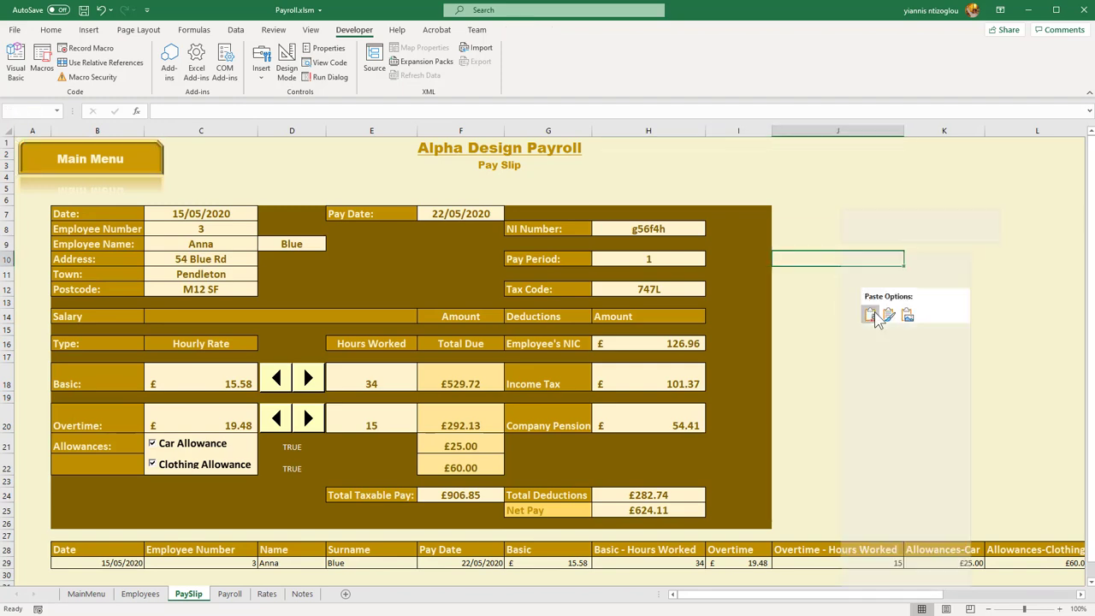
Step: Change the duplicated button's text to Save Record
{"action": "left_click_drag", "start_coordinate": [819, 288], "coordinate": [942, 280]}
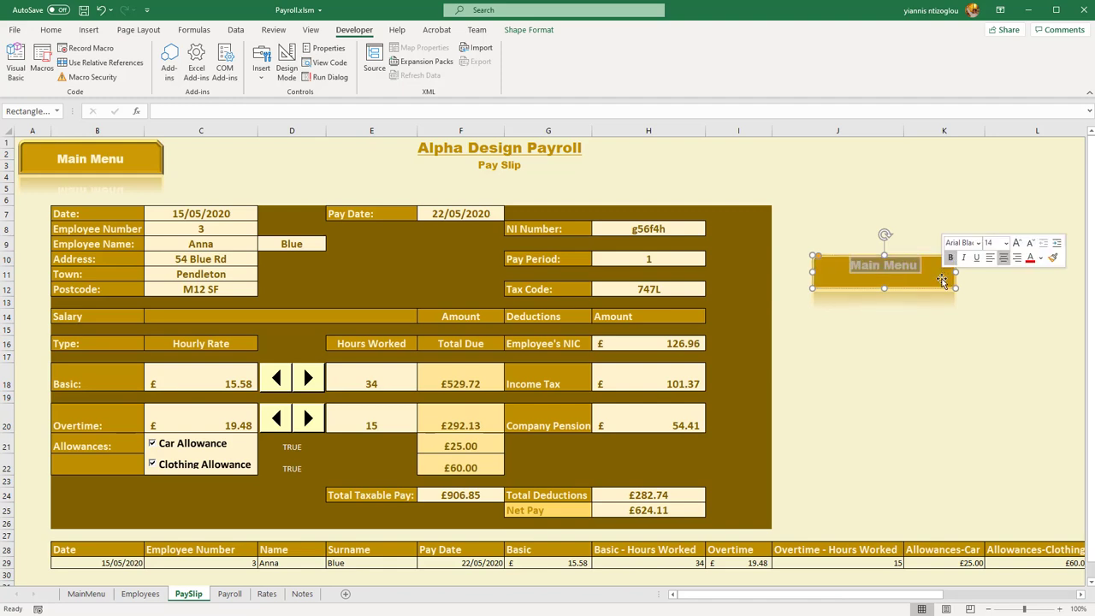
{"action": "type", "text": "Save"}
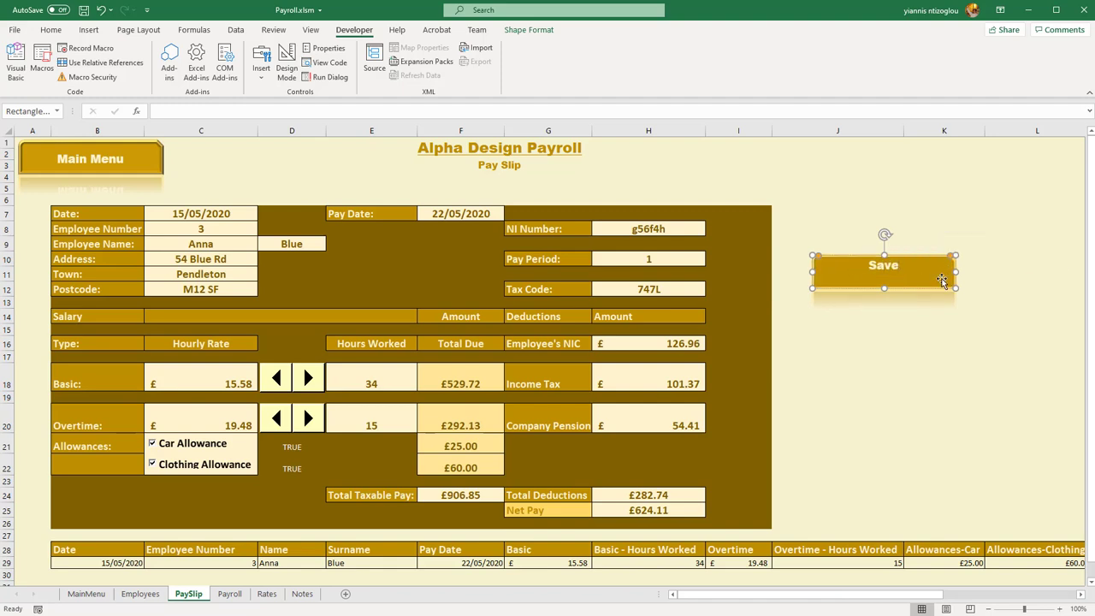
{"action": "type", "text": " Reocrd"}
{"action": "key", "text": "BackSpace"}
{"action": "key", "text": "BackSpace"}
{"action": "key", "text": "BackSpace"}
{"action": "type", "text": "cord"}
{"action": "key", "text": "Return"}
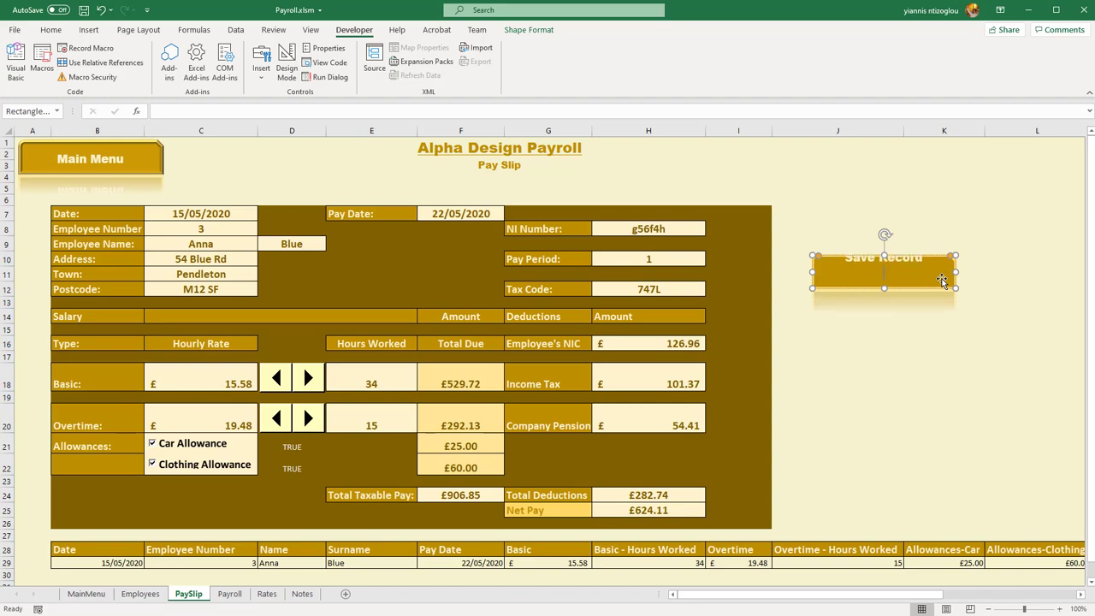
{"action": "key", "text": "BackSpace"}
{"action": "left_click", "coordinate": [919, 358]}
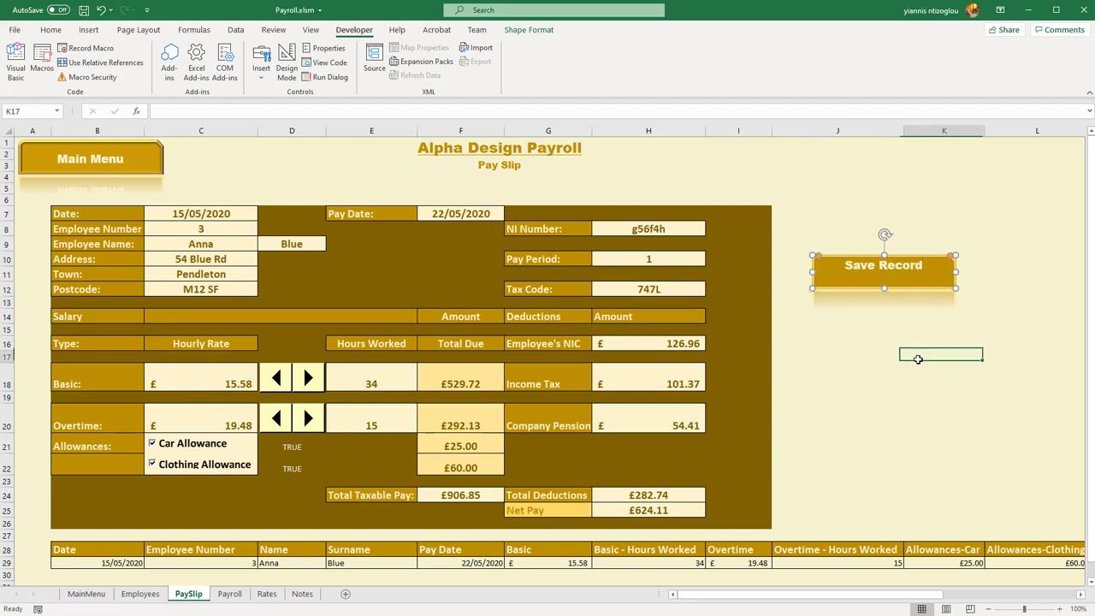
Step: Assign the mcrSaveRecord macro to the Save Record button and deselect the button
{"action": "left_click", "coordinate": [892, 279]}
{"action": "right_click", "coordinate": [891, 275]}
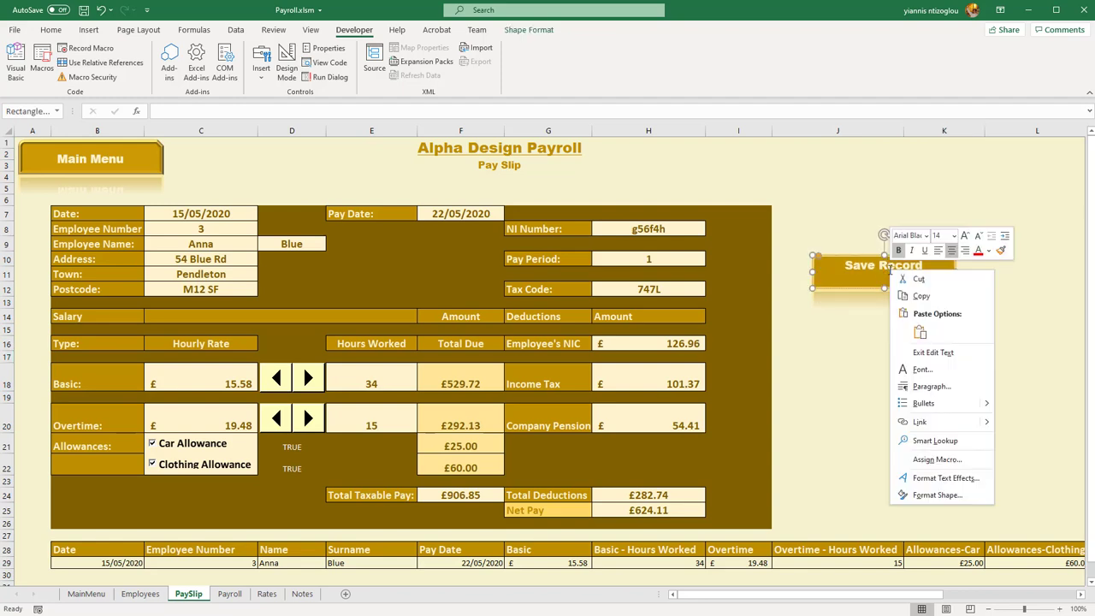
{"action": "left_click", "coordinate": [932, 460]}
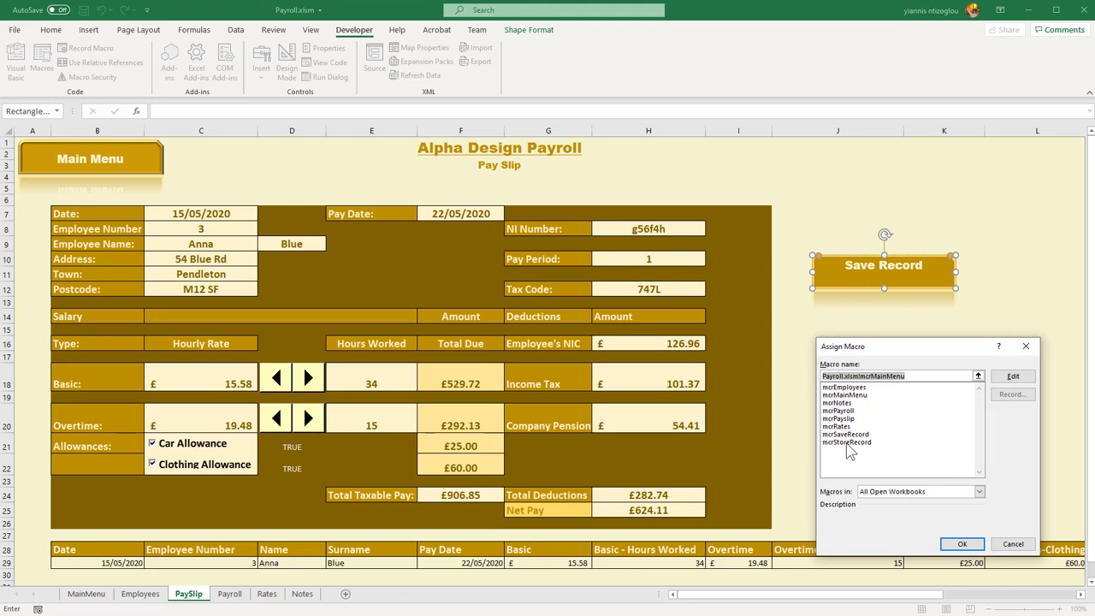
{"action": "left_click", "coordinate": [849, 435]}
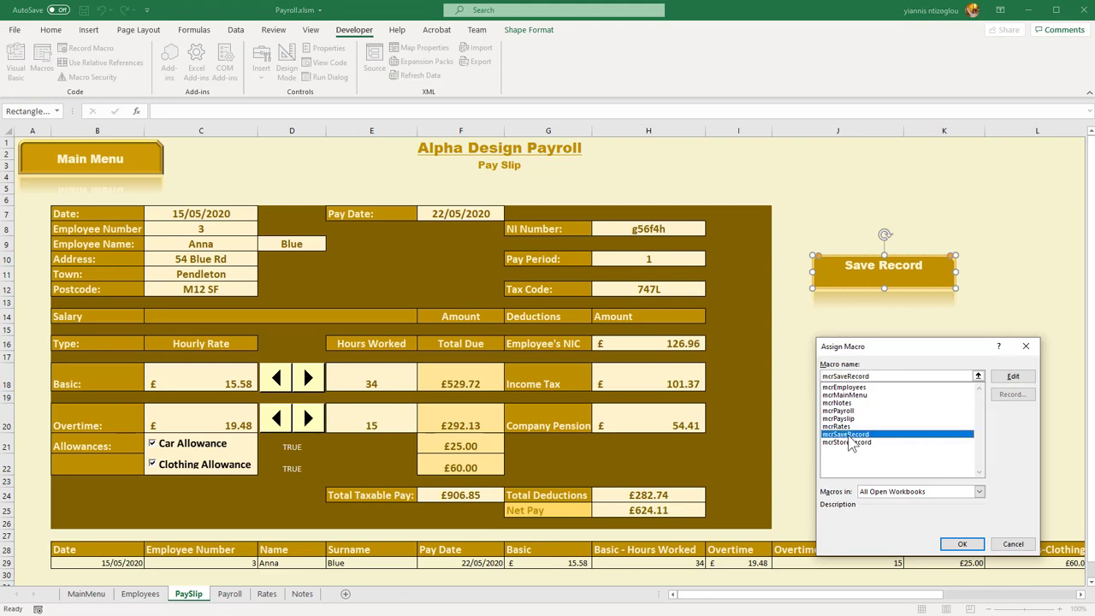
{"action": "left_click", "coordinate": [959, 545]}
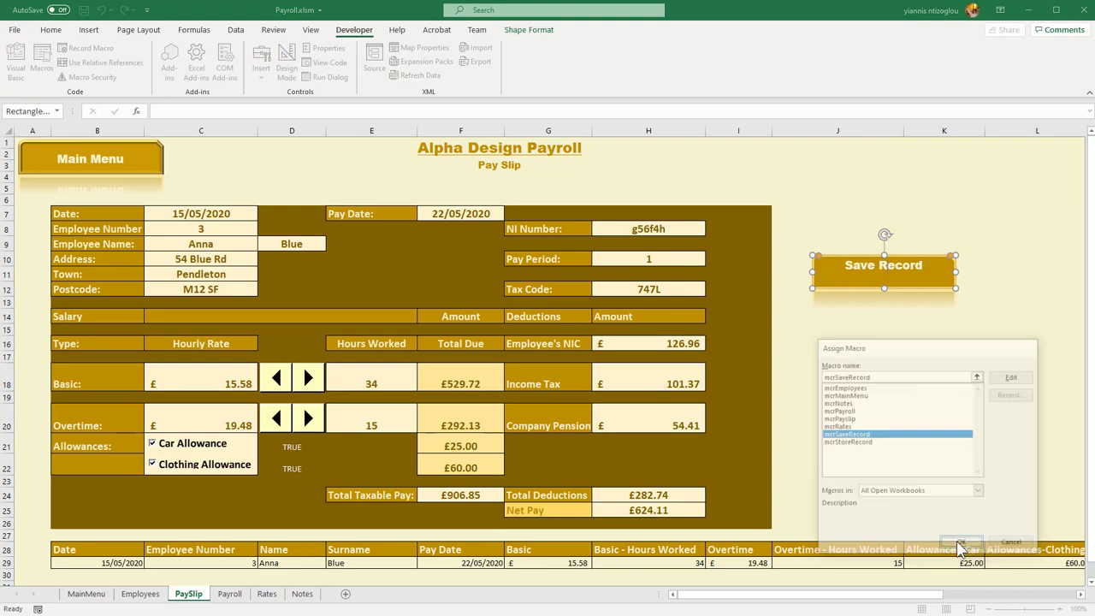
{"action": "left_click", "coordinate": [908, 409]}
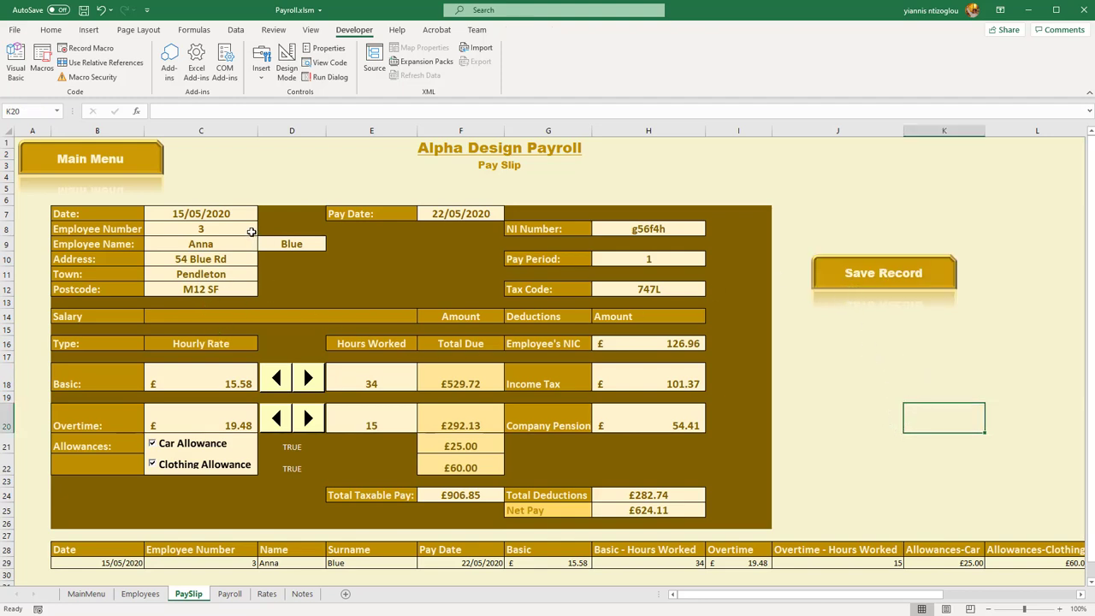
Step: Set the pay slip to employee number 5 with 37 Basic and 18 Overtime hours, and run Save Record on it
{"action": "left_click", "coordinate": [251, 232]}
{"action": "left_click", "coordinate": [263, 229]}
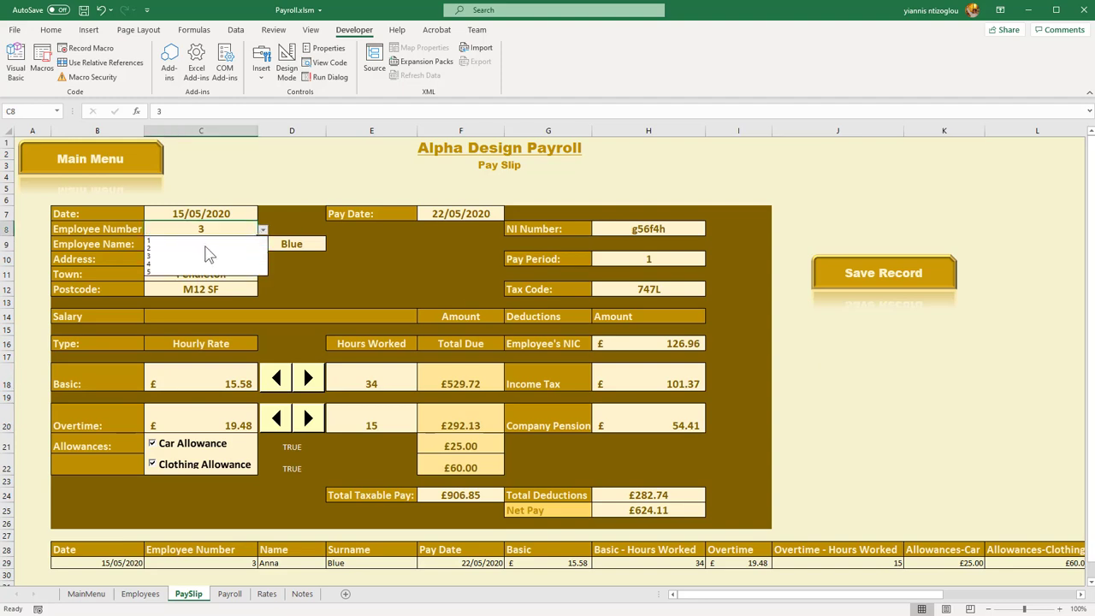
{"action": "left_click", "coordinate": [189, 272]}
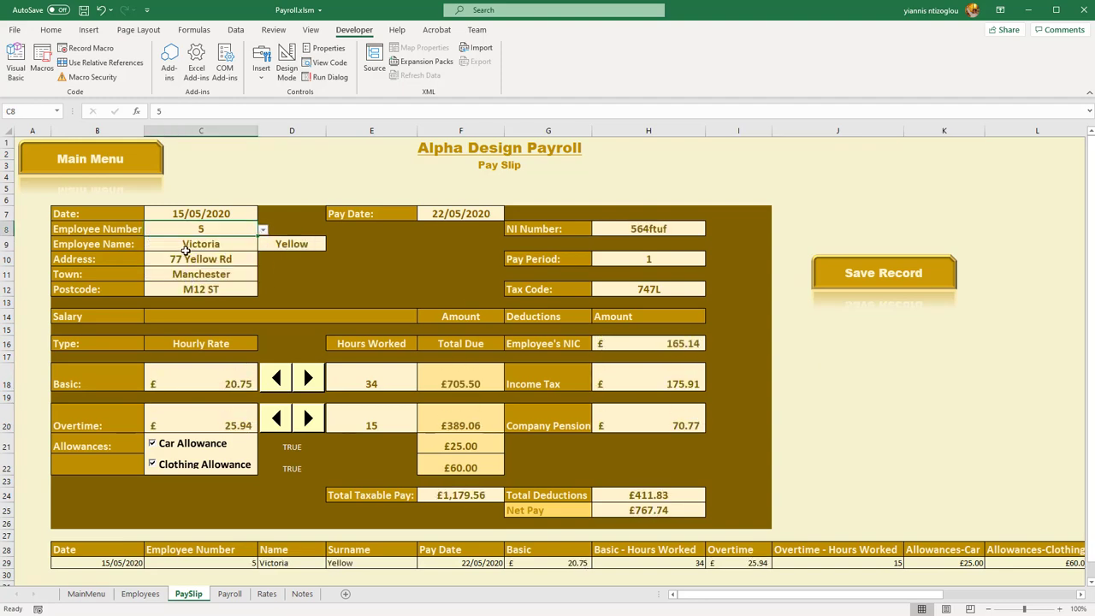
{"action": "left_click", "coordinate": [307, 377]}
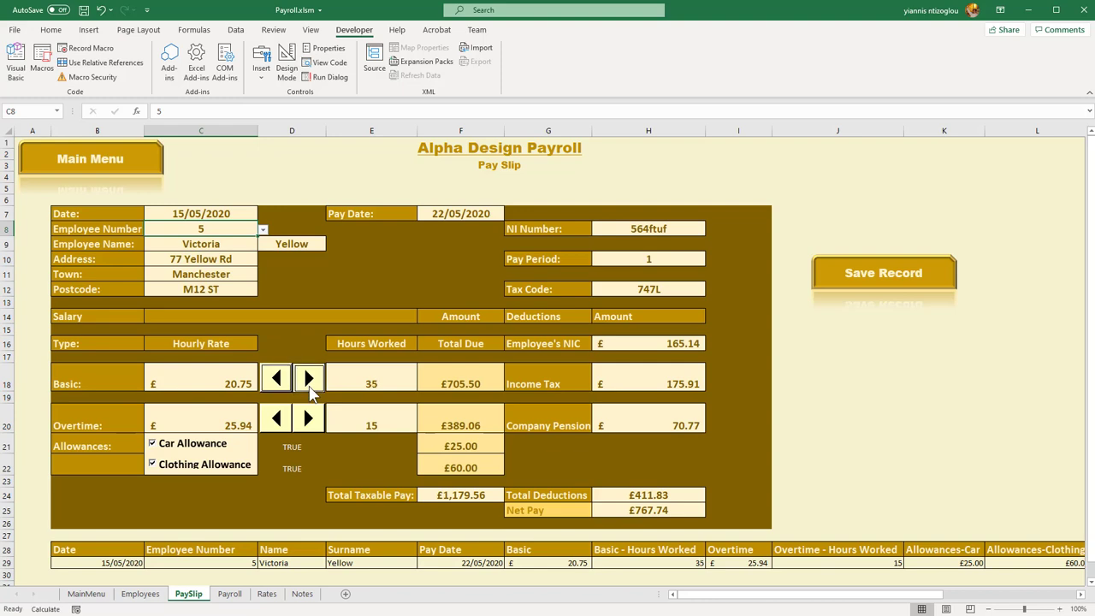
{"action": "left_click", "coordinate": [308, 377]}
{"action": "left_click", "coordinate": [308, 377]}
{"action": "left_click", "coordinate": [308, 419]}
{"action": "left_click", "coordinate": [308, 419]}
{"action": "left_click", "coordinate": [307, 419]}
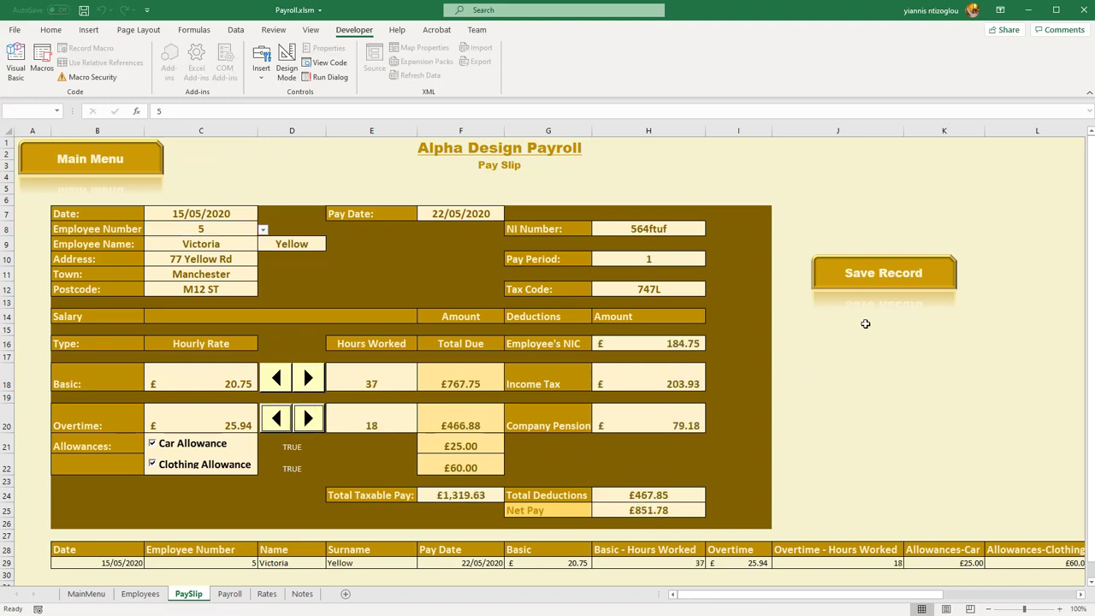
{"action": "left_click", "coordinate": [860, 280]}
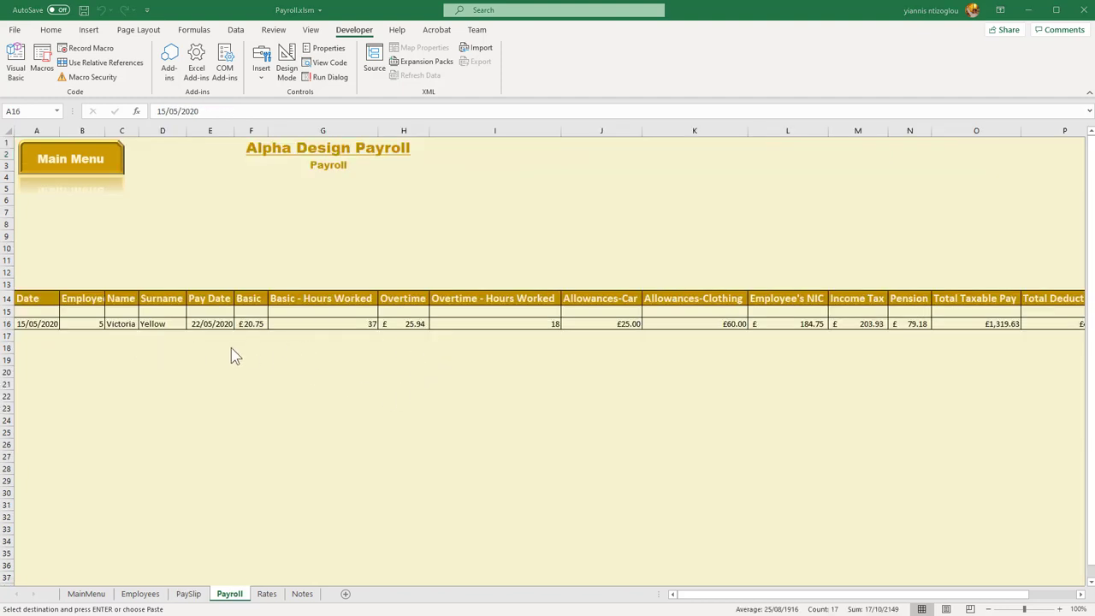
Step: Switch the pay slip to employee number 3, run Save Record again, and check the stored record on the Payroll sheet
{"action": "left_click", "coordinate": [202, 593]}
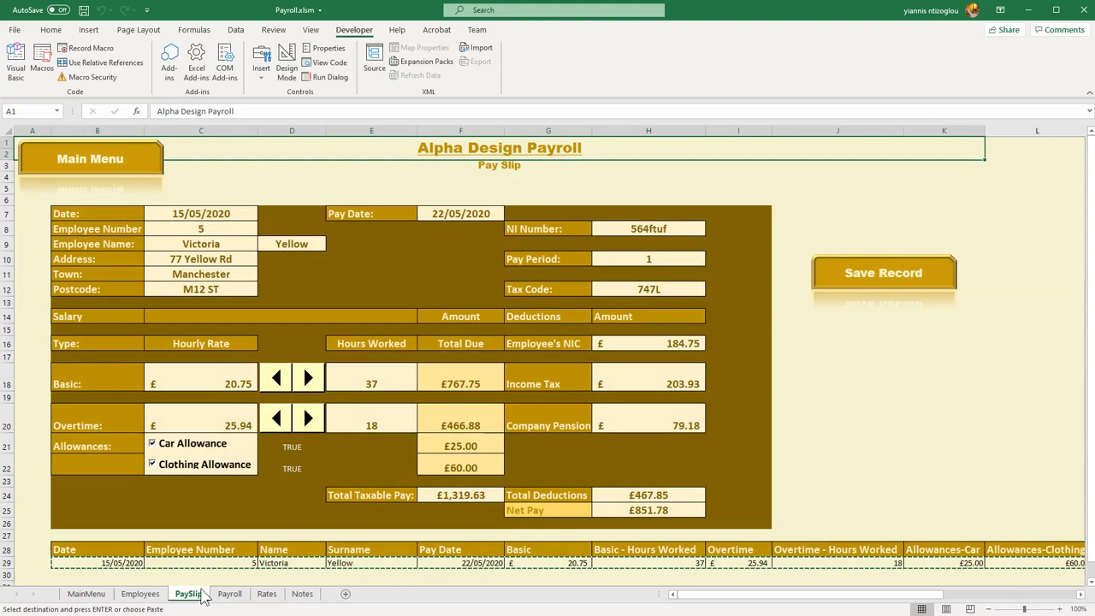
{"action": "left_click", "coordinate": [247, 228]}
{"action": "left_click", "coordinate": [263, 230]}
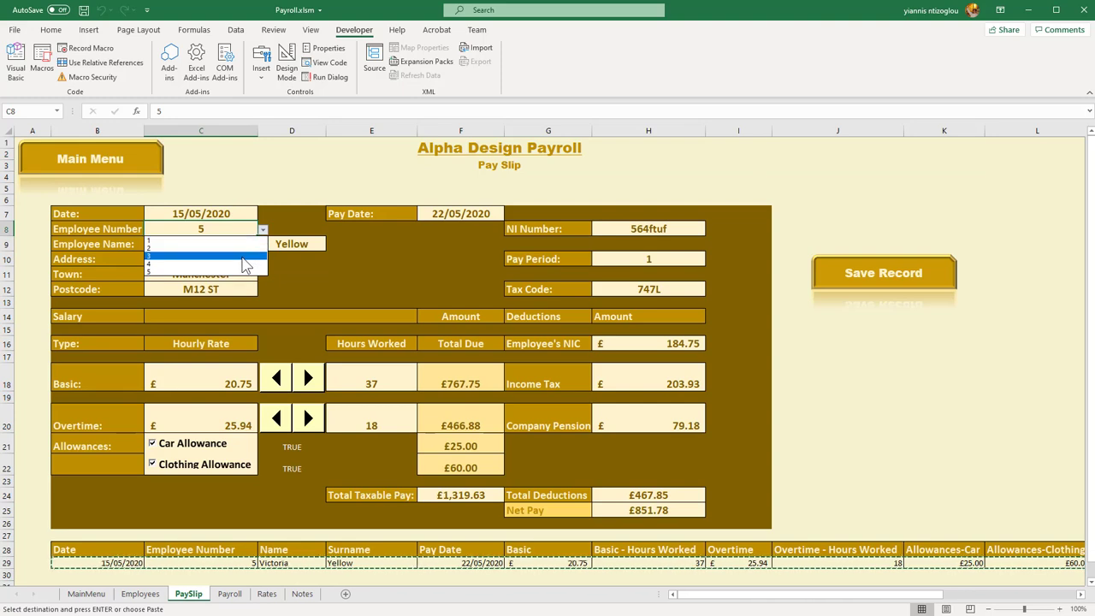
{"action": "left_click", "coordinate": [242, 257]}
{"action": "left_click", "coordinate": [851, 274]}
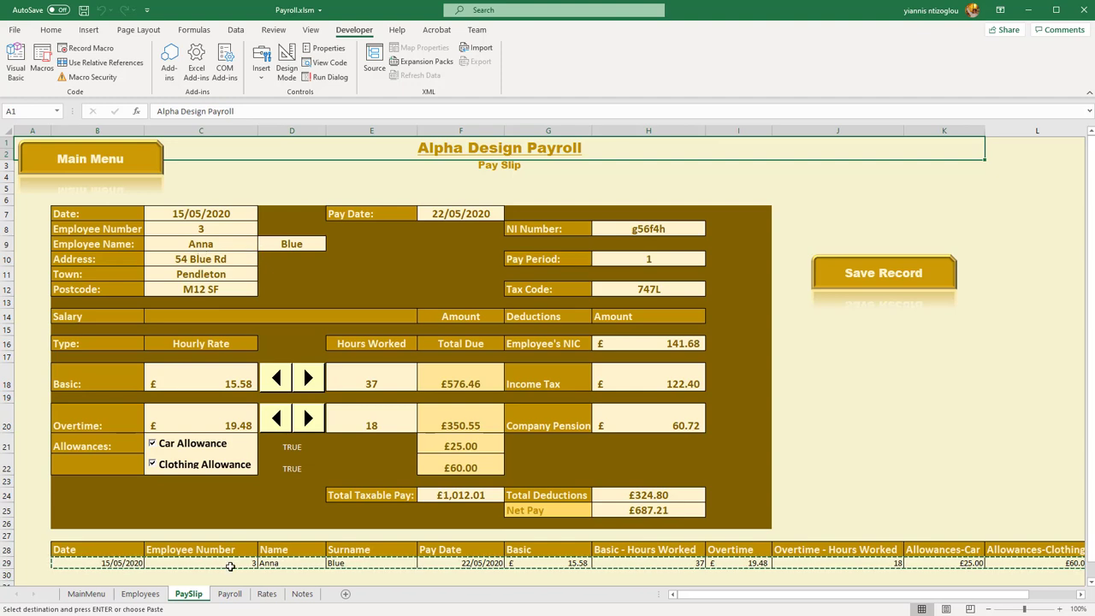
{"action": "left_click", "coordinate": [225, 595]}
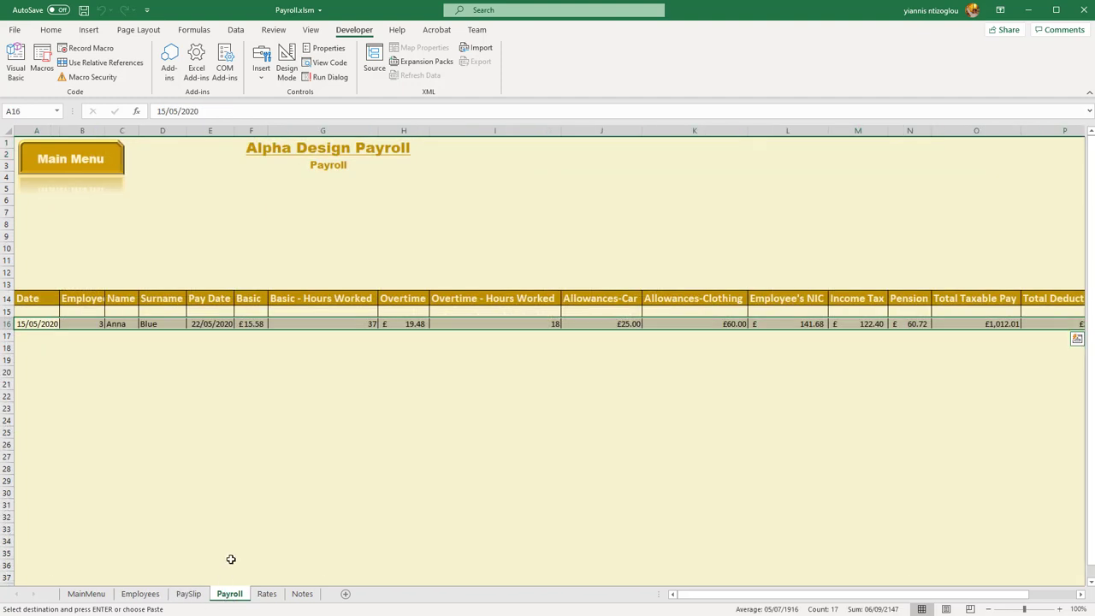
Step: Return to the PaySlip sheet, clear the leftover copy selection, and start recording a macro named mcrSaveRecord2 in This Workbook
{"action": "left_click", "coordinate": [155, 334]}
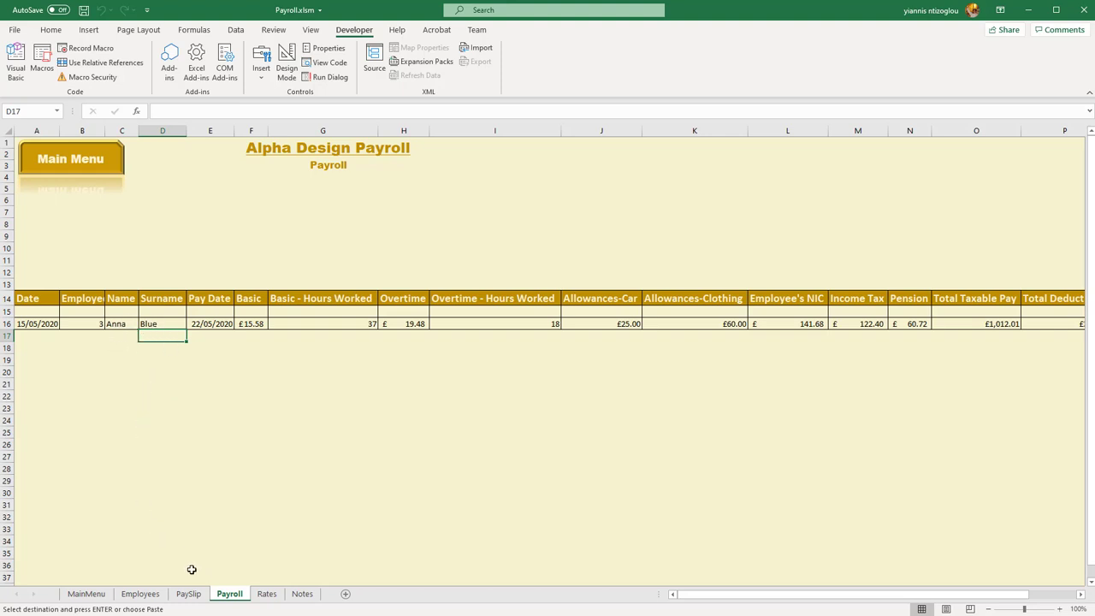
{"action": "left_click", "coordinate": [189, 595]}
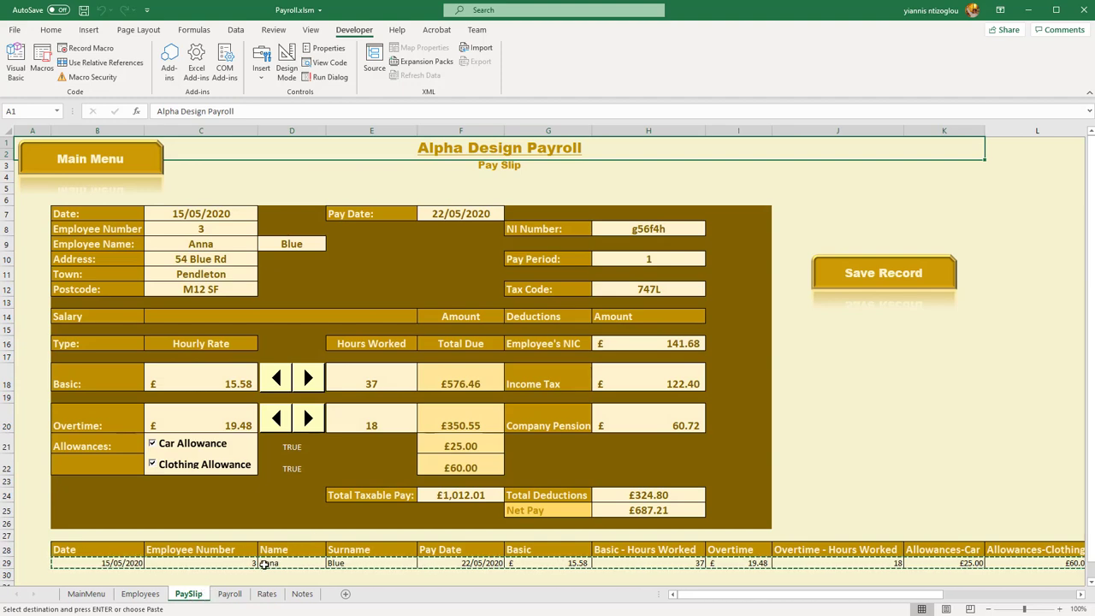
{"action": "key", "text": "Escape"}
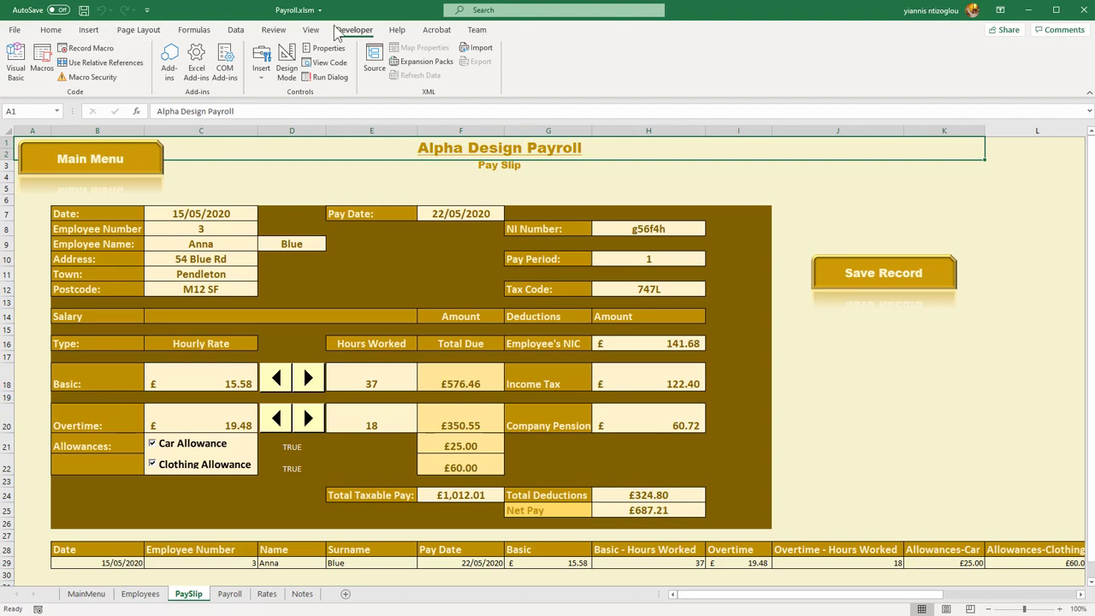
{"action": "left_click", "coordinate": [85, 48]}
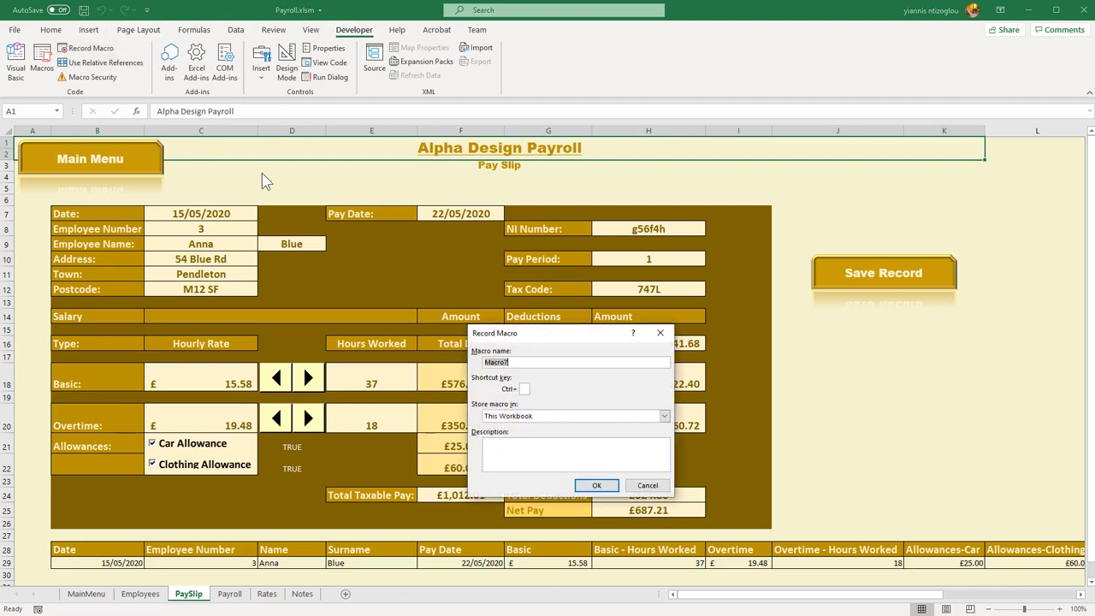
{"action": "type", "text": "mcrSaveRecord2"}
{"action": "left_click", "coordinate": [592, 486]}
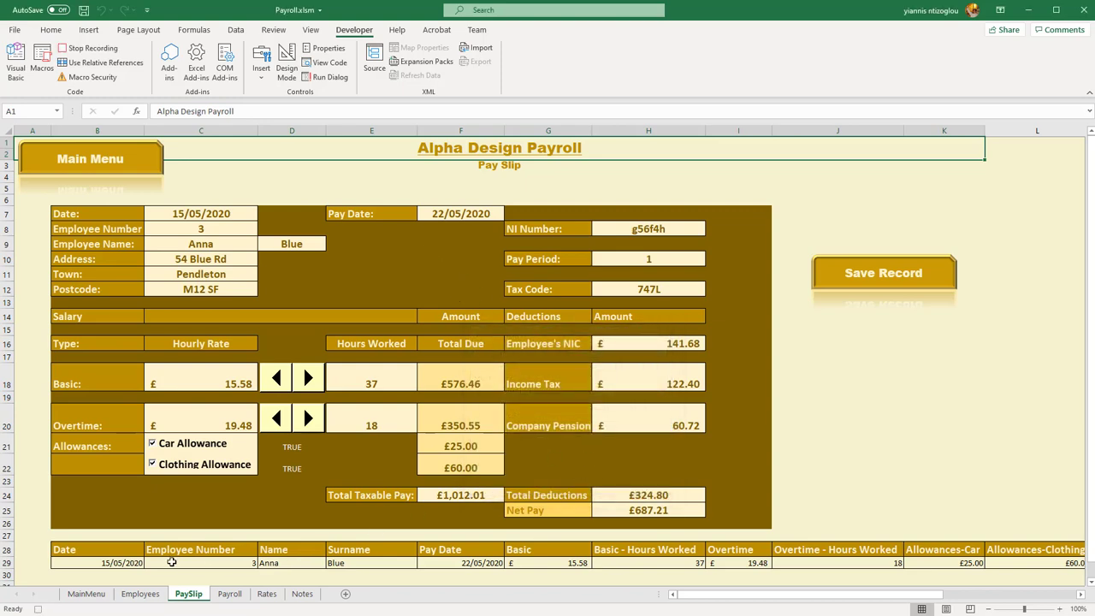
Step: Copy the whole pay slip record row, from Date in B29 through Net Pay in R29
{"action": "left_click_drag", "start_coordinate": [126, 564], "coordinate": [992, 563]}
{"action": "right_click", "coordinate": [995, 560]}
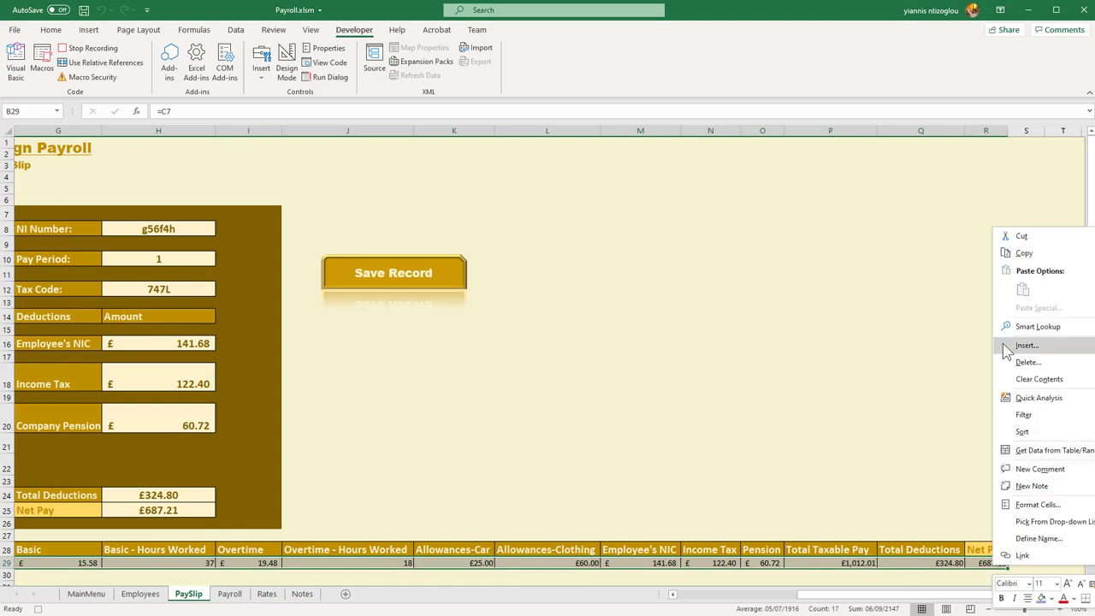
{"action": "left_click", "coordinate": [1022, 253]}
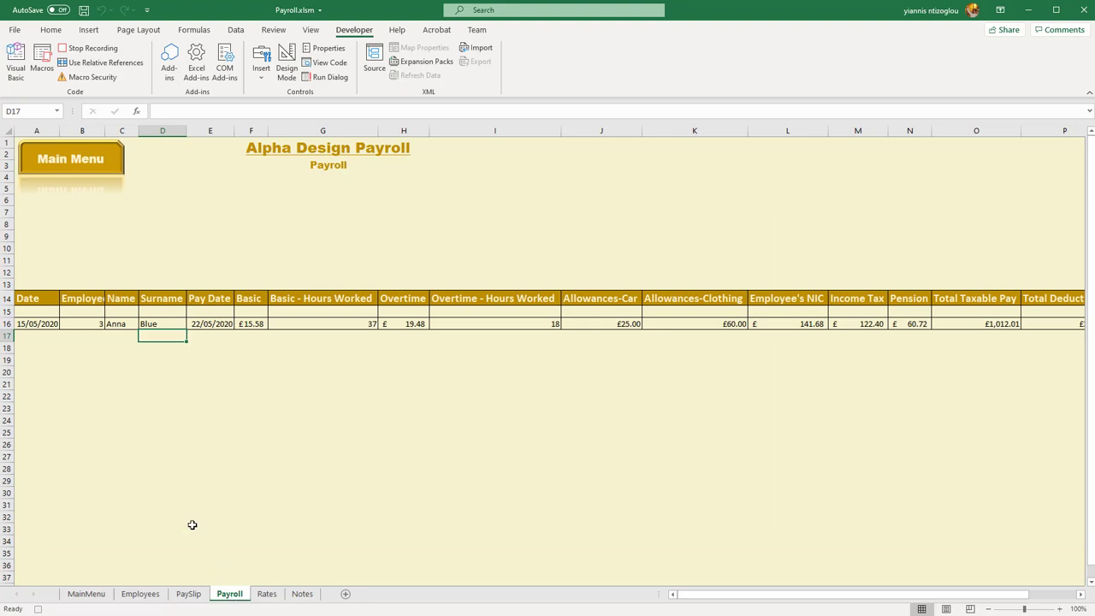
Step: Paste the copied record into the Payroll sheet at A16 as values and number formats
{"action": "left_click_drag", "start_coordinate": [56, 372], "coordinate": [41, 359]}
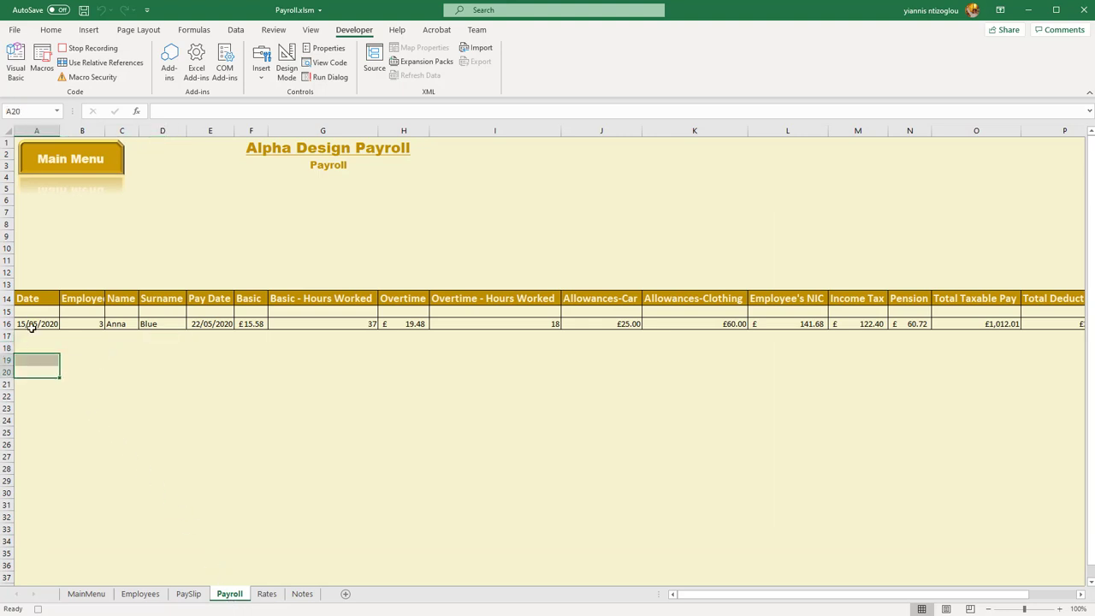
{"action": "left_click", "coordinate": [32, 326]}
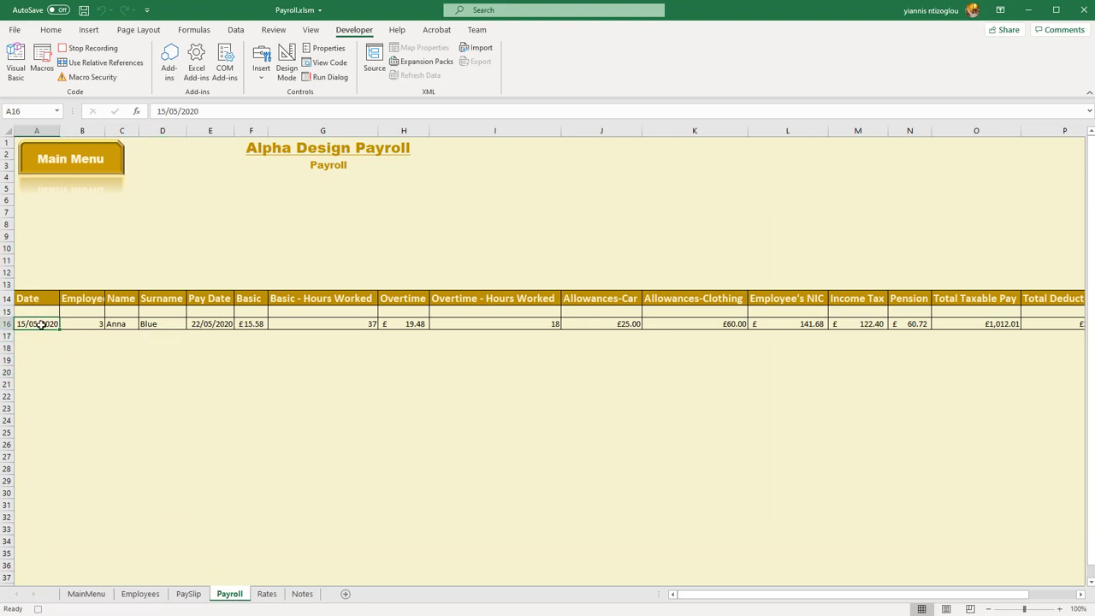
{"action": "right_click", "coordinate": [41, 325]}
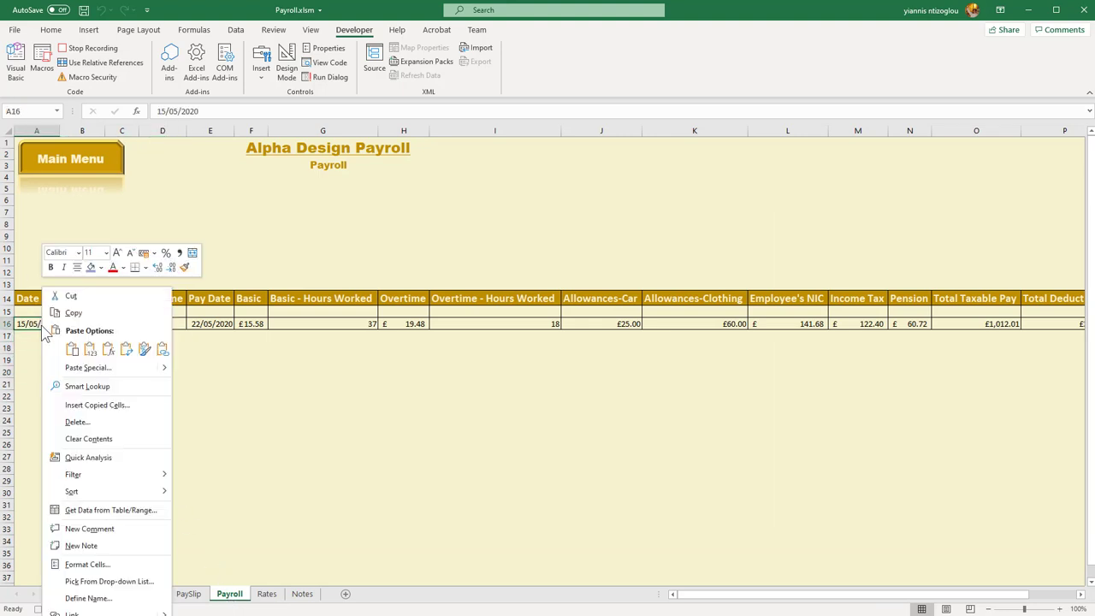
{"action": "left_click", "coordinate": [88, 367]}
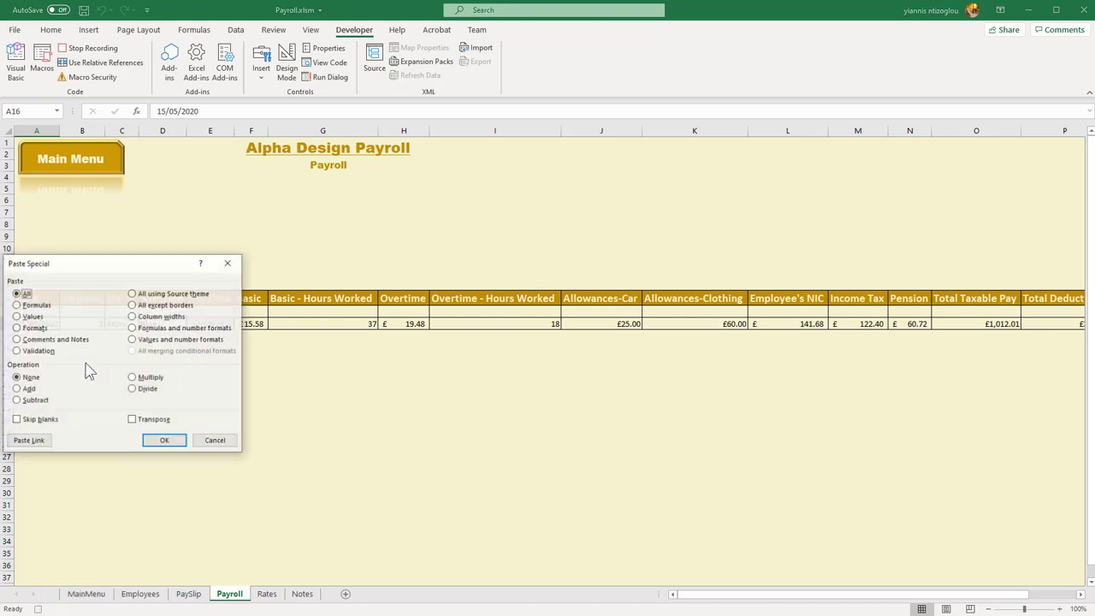
{"action": "left_click", "coordinate": [133, 340]}
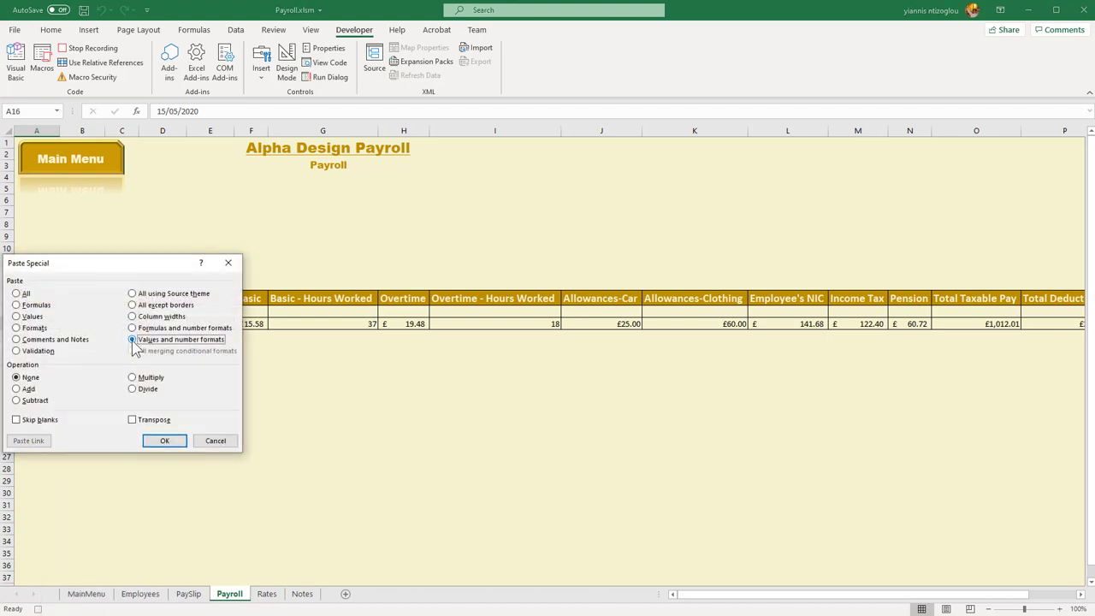
{"action": "left_click", "coordinate": [171, 441]}
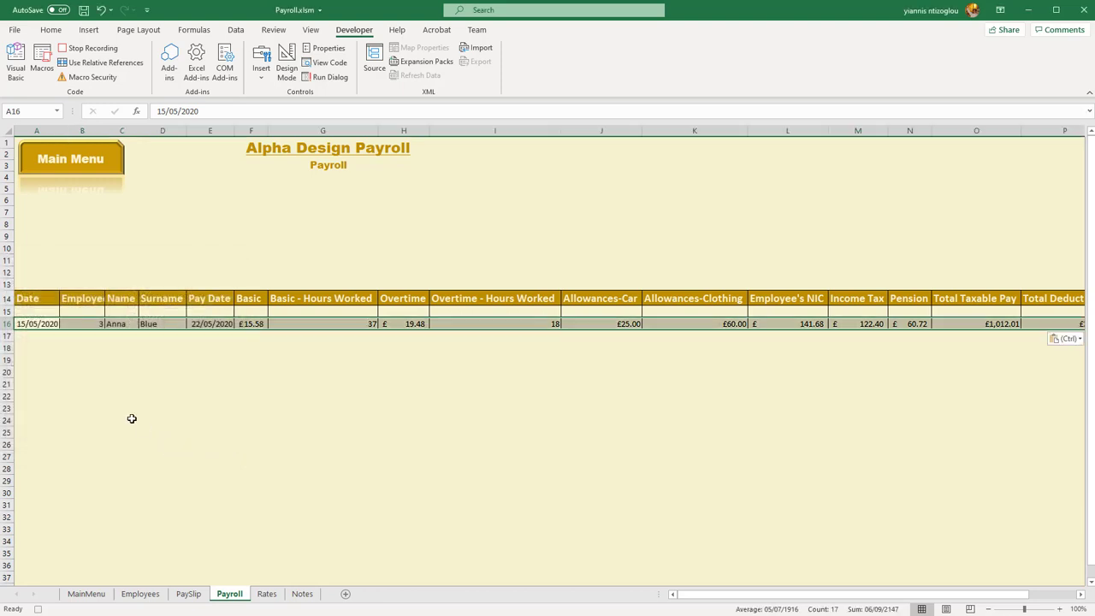
Step: Insert a blank row above Payroll row 16, go back to the PaySlip sheet's title cell, and stop recording the macro
{"action": "right_click", "coordinate": [6, 324]}
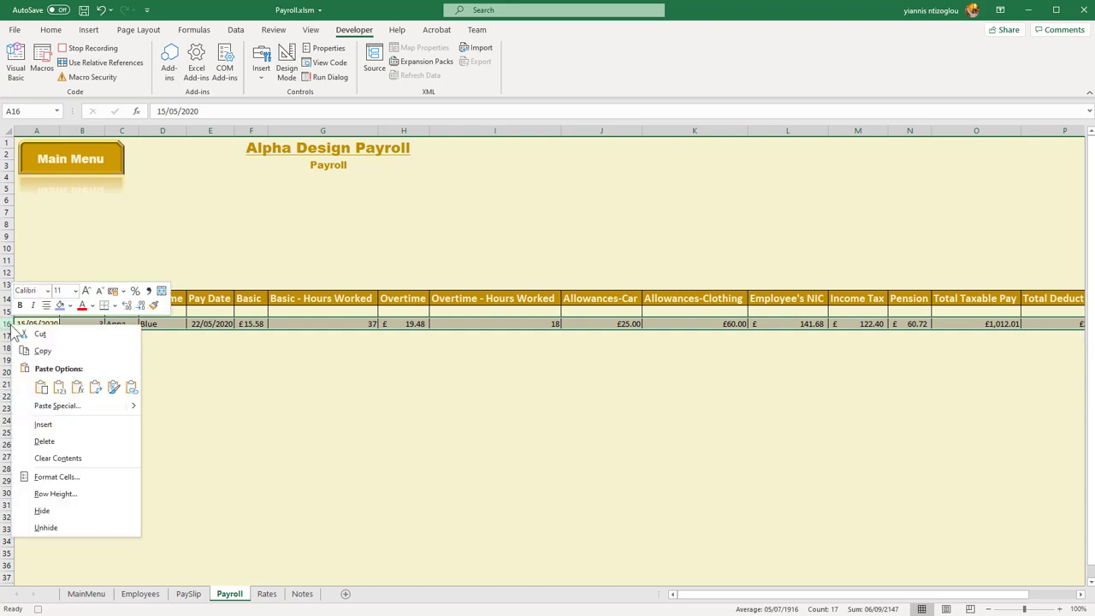
{"action": "left_click", "coordinate": [39, 422]}
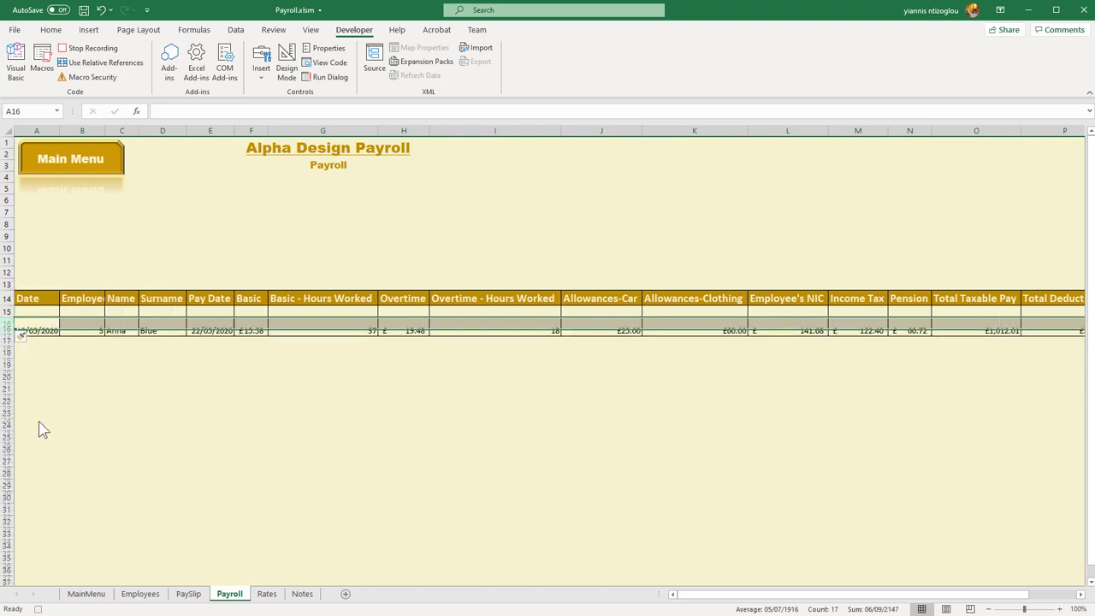
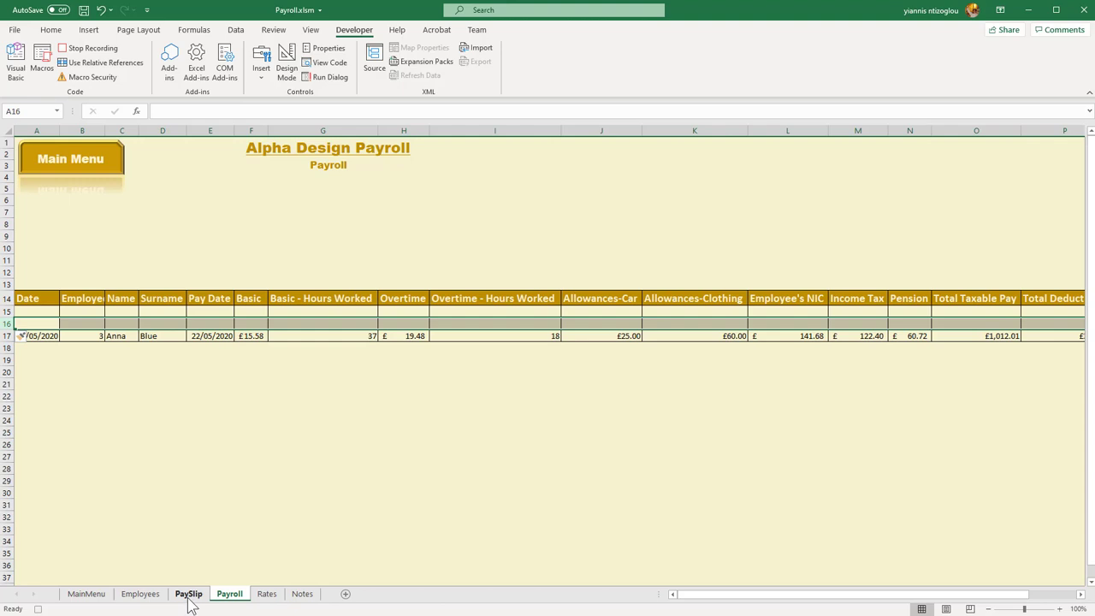
{"action": "left_click", "coordinate": [189, 594]}
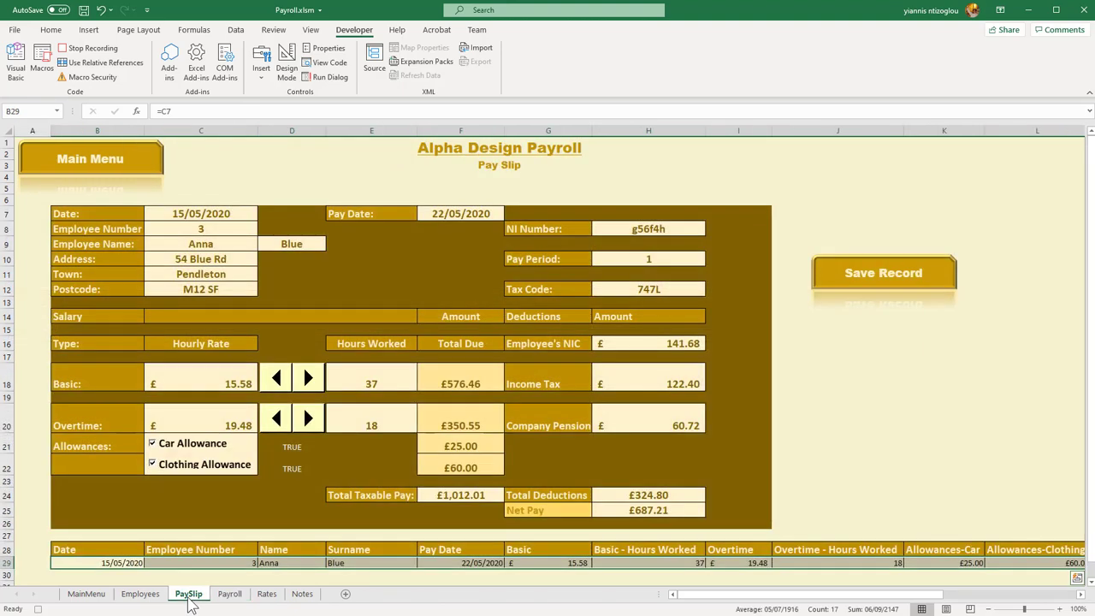
{"action": "left_click", "coordinate": [186, 152]}
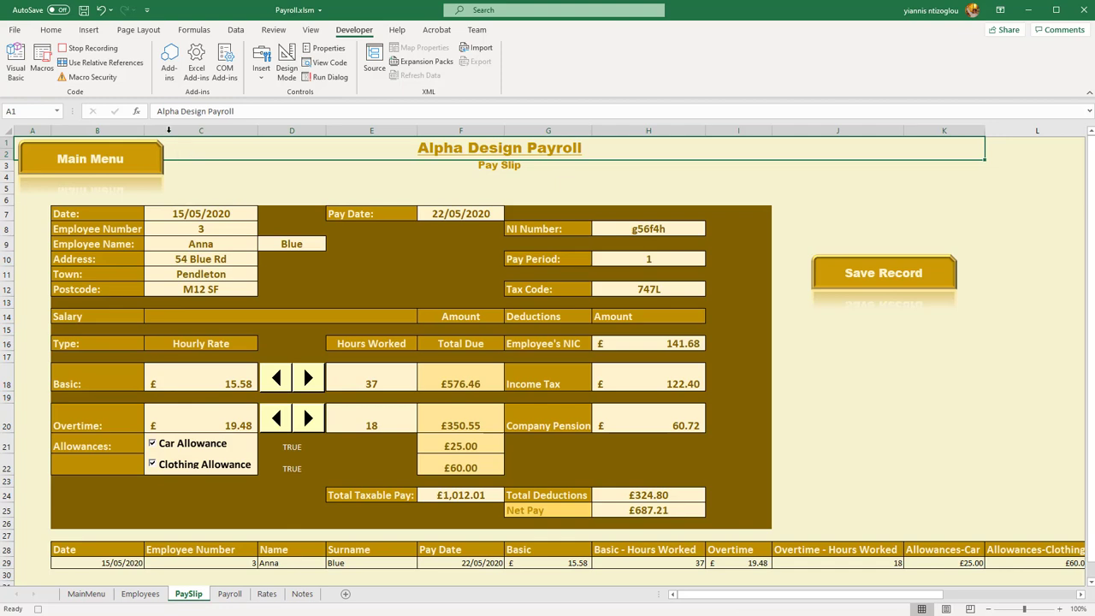
{"action": "left_click", "coordinate": [75, 49]}
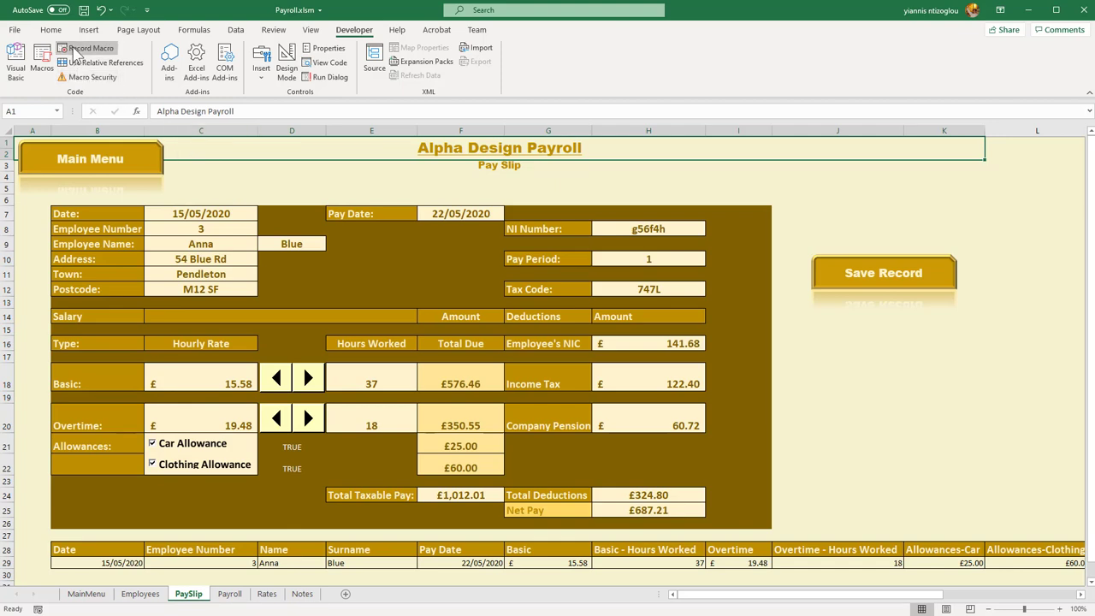
Step: Reassign the Save Record button to the mcrSaveRecord2 macro and deselect the button
{"action": "right_click", "coordinate": [878, 294]}
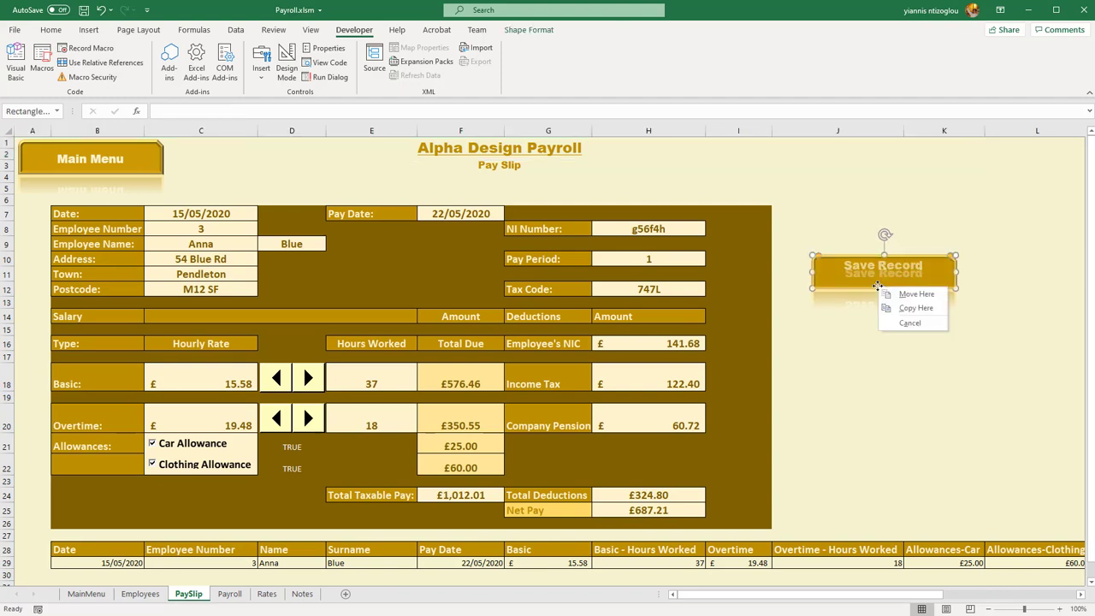
{"action": "key", "text": "Escape"}
{"action": "right_click", "coordinate": [859, 285]}
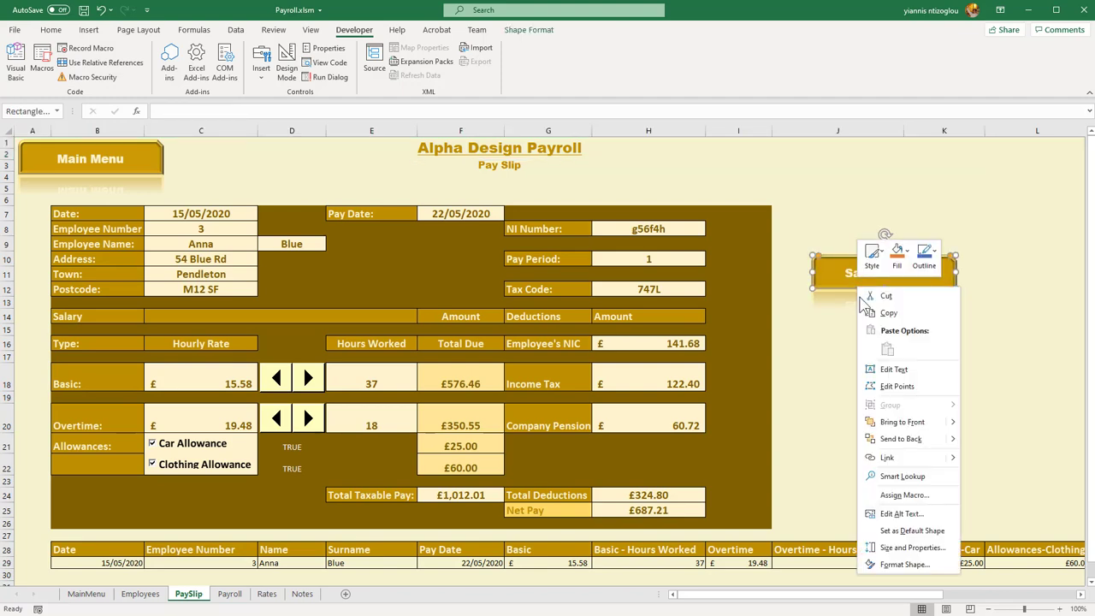
{"action": "left_click", "coordinate": [903, 496]}
{"action": "left_click", "coordinate": [824, 483]}
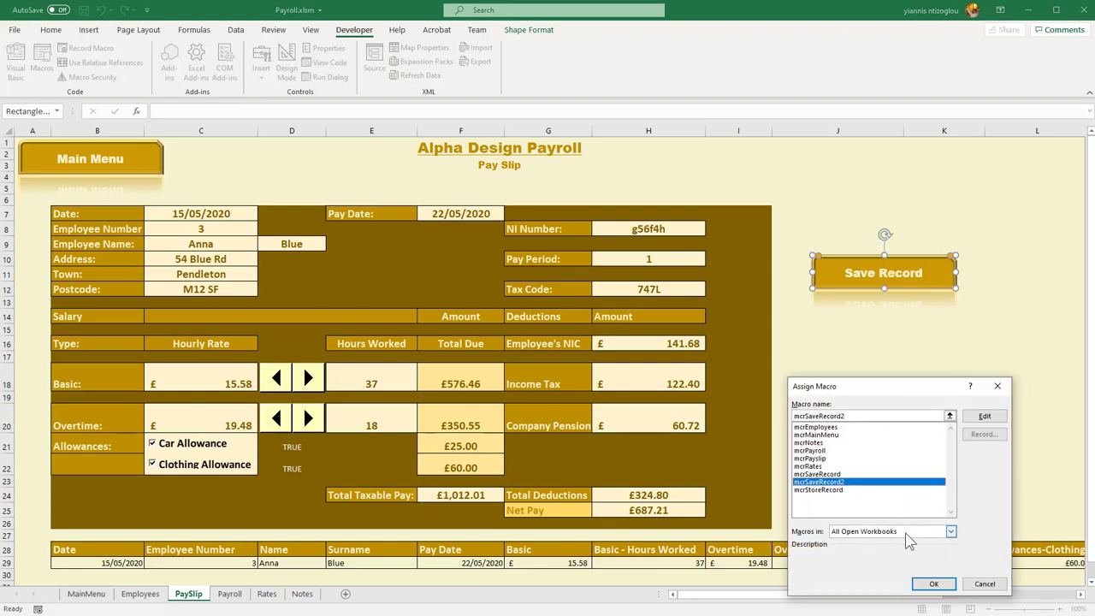
{"action": "left_click", "coordinate": [933, 584]}
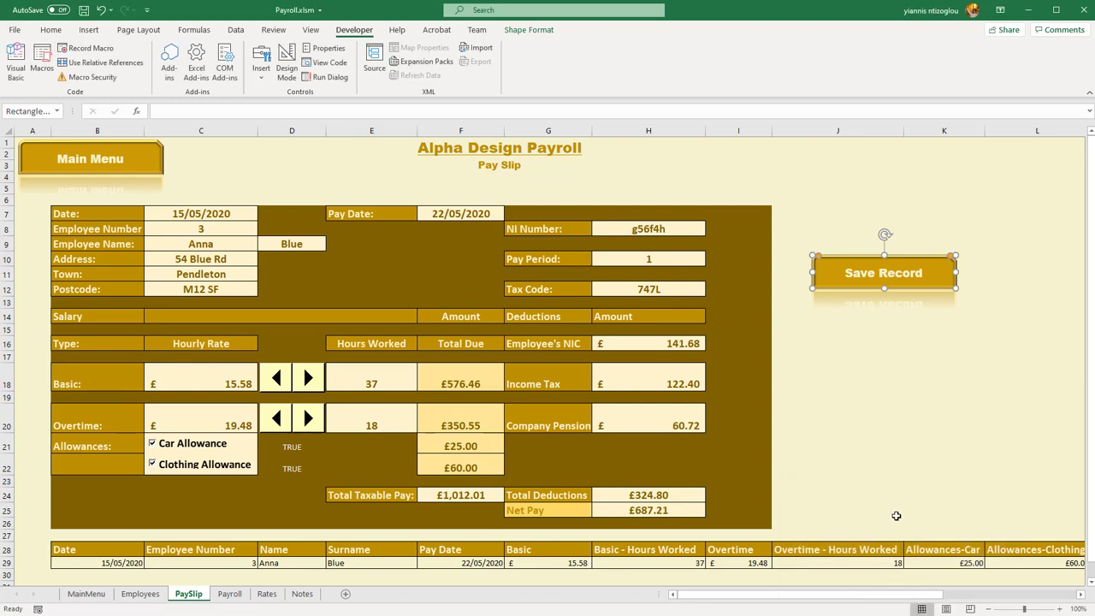
{"action": "left_click", "coordinate": [902, 423]}
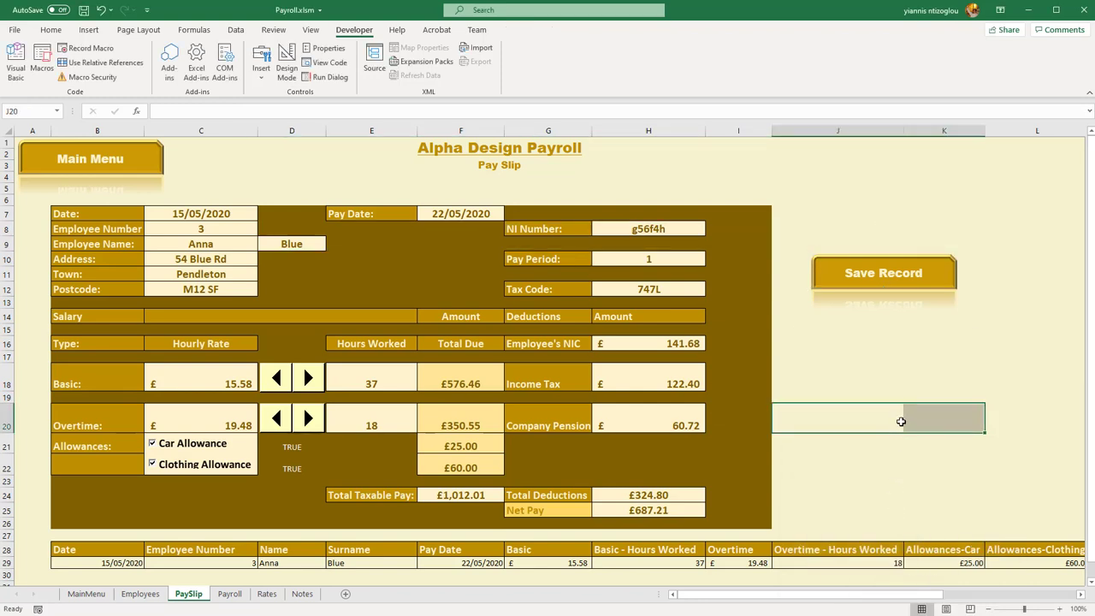
Step: Run Save Record several times in a row on the pay slip of employee number 3
{"action": "left_click", "coordinate": [867, 289]}
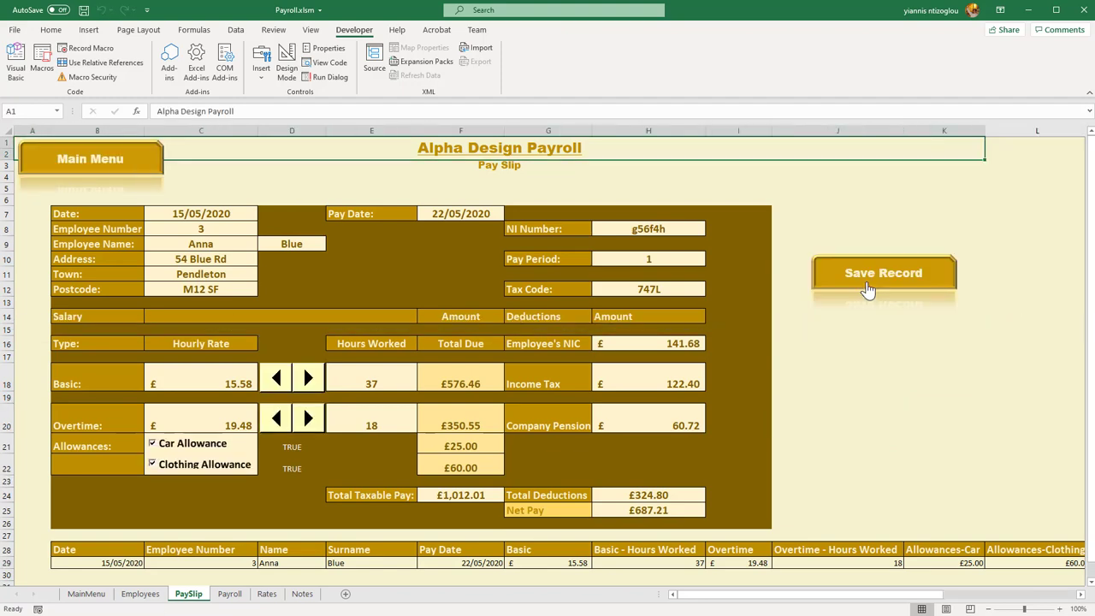
{"action": "left_click", "coordinate": [867, 289]}
{"action": "left_click", "coordinate": [867, 289]}
{"action": "left_click", "coordinate": [867, 289]}
Step: Check the stored records on the Payroll sheet, going through the employee numbers and names in rows 17 to 22
{"action": "left_click", "coordinate": [231, 594]}
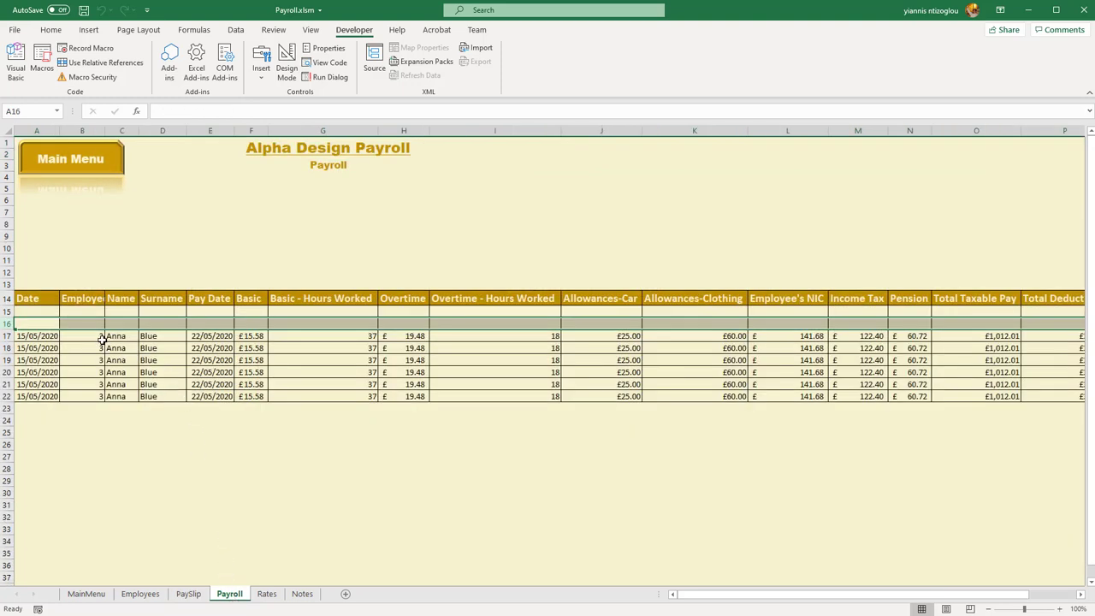
{"action": "left_click", "coordinate": [102, 338]}
{"action": "left_click", "coordinate": [97, 349]}
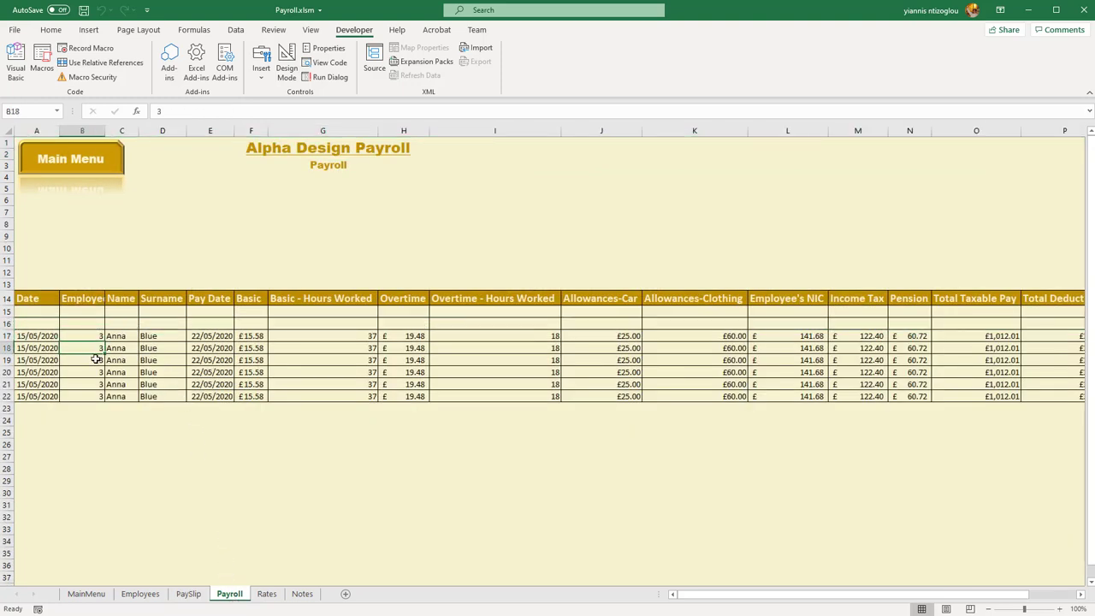
{"action": "left_click", "coordinate": [97, 360]}
{"action": "left_click", "coordinate": [94, 372]}
{"action": "left_click", "coordinate": [93, 384]}
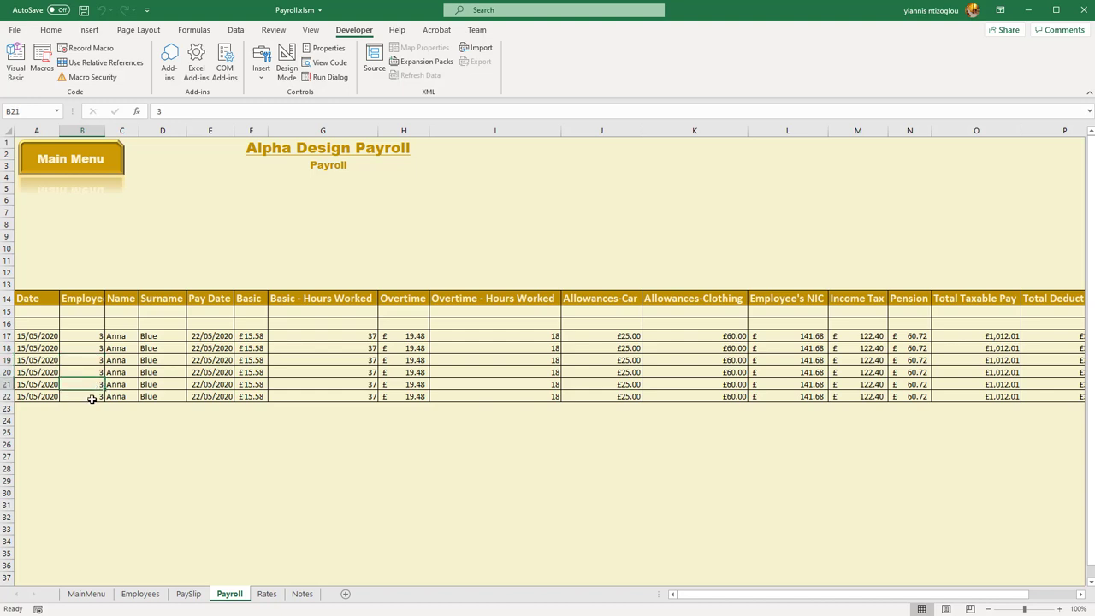
{"action": "left_click", "coordinate": [92, 397]}
{"action": "left_click_drag", "start_coordinate": [127, 336], "coordinate": [128, 393]}
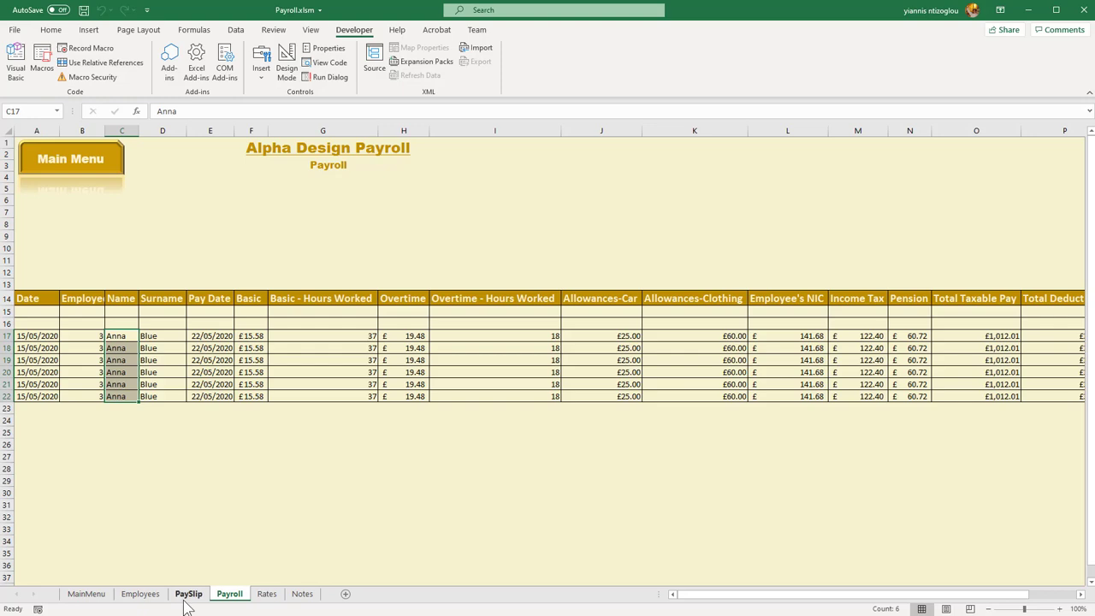
Step: Save a pay slip record for employee number 1 with 39 Basic and 20 Overtime hours, and check it on the Payroll sheet
{"action": "left_click", "coordinate": [187, 595]}
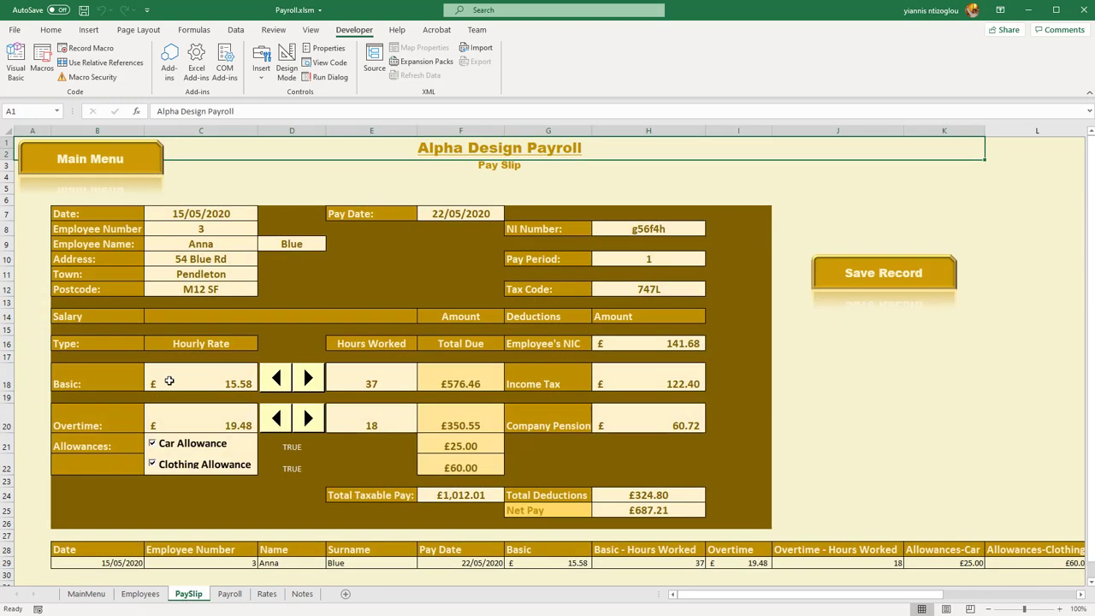
{"action": "left_click", "coordinate": [247, 233]}
{"action": "left_click", "coordinate": [263, 230]}
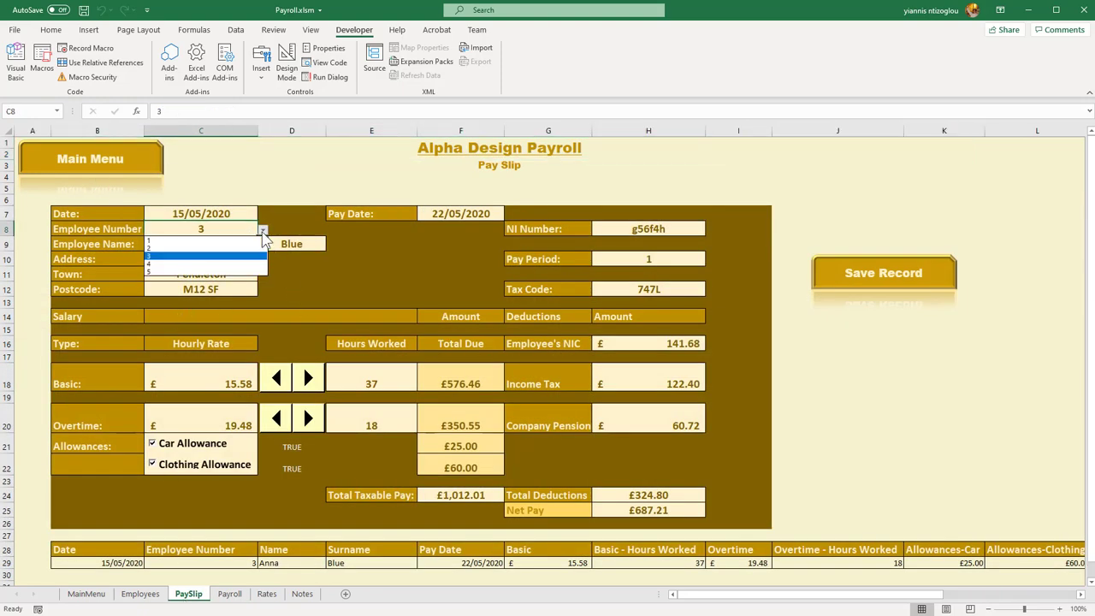
{"action": "left_click", "coordinate": [233, 240]}
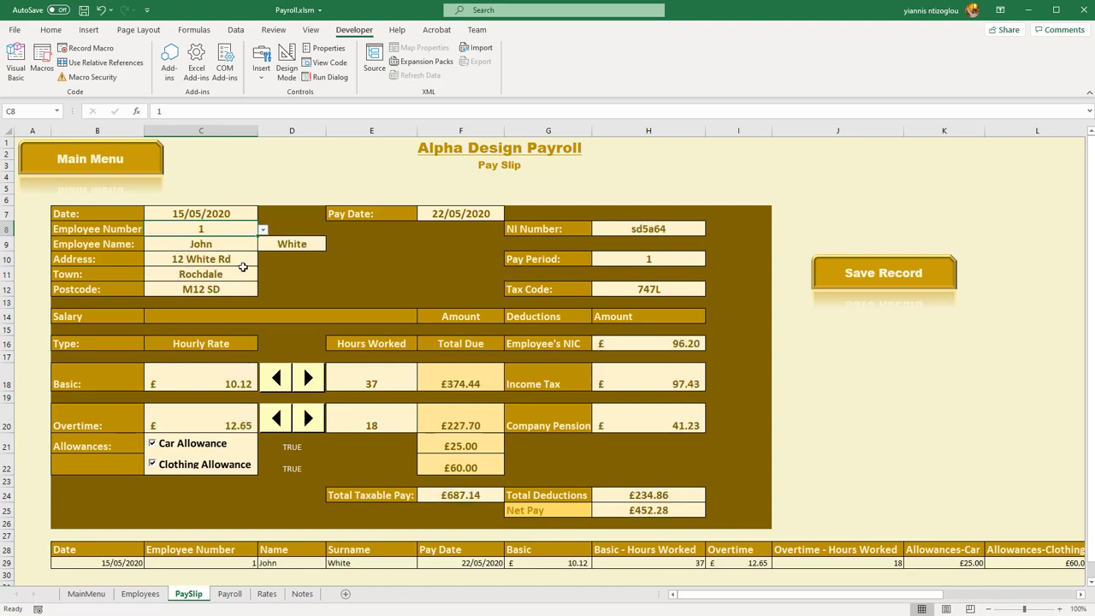
{"action": "double_click", "coordinate": [309, 377]}
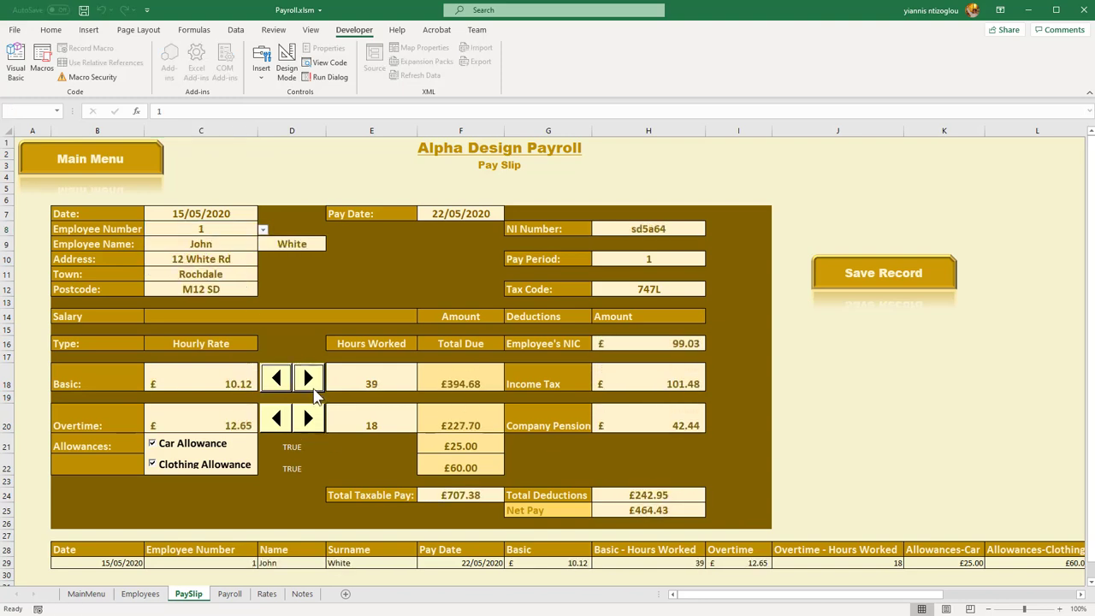
{"action": "left_click", "coordinate": [313, 421]}
{"action": "left_click", "coordinate": [313, 421]}
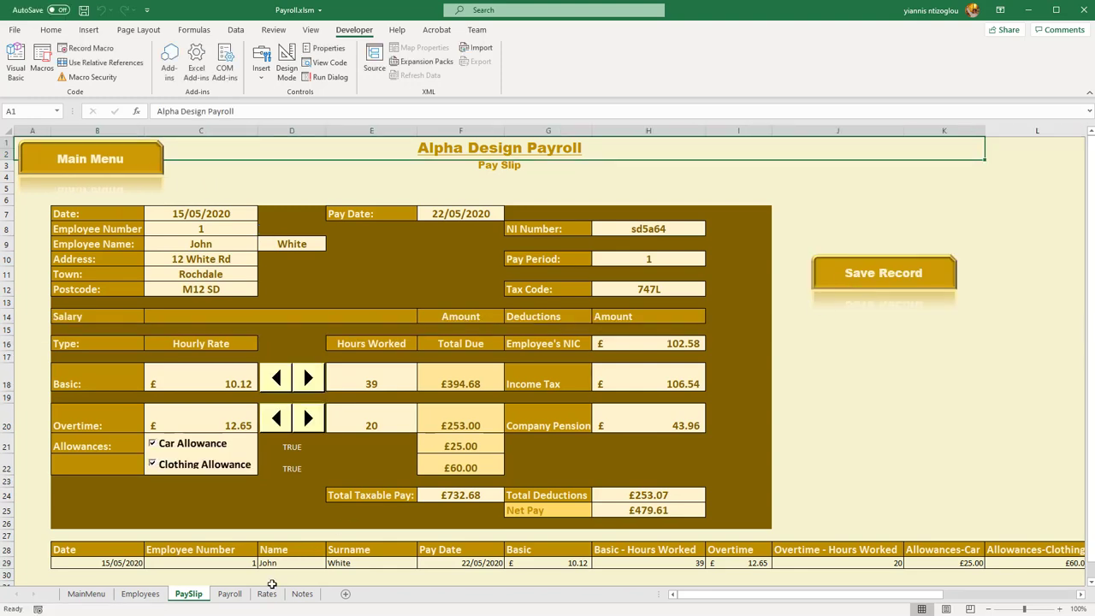
{"action": "left_click", "coordinate": [229, 594]}
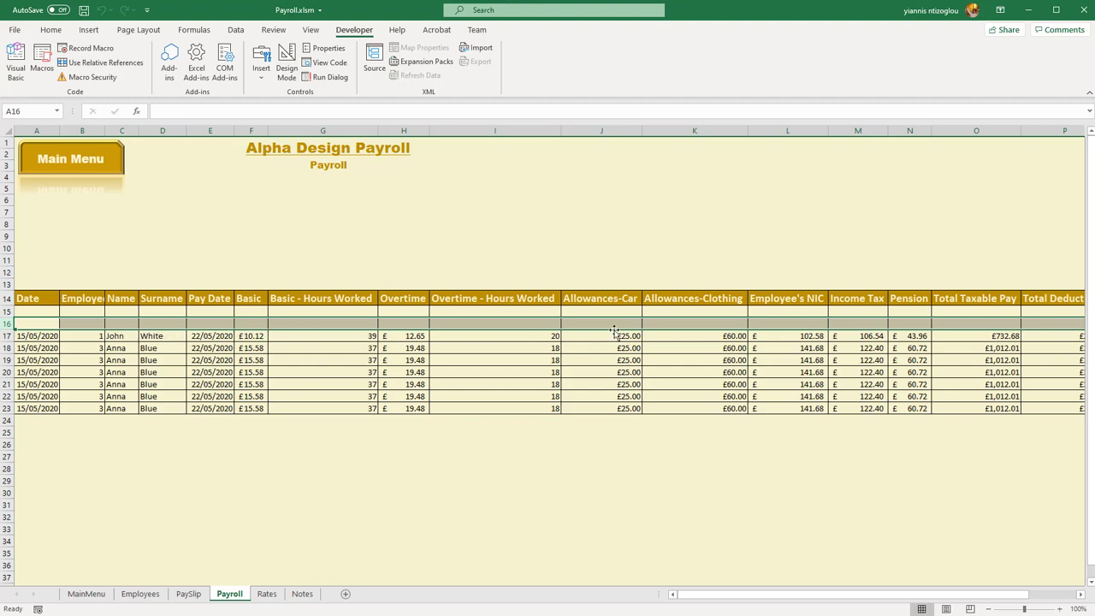
Step: Check the remaining columns of the stored pay slip records on the Payroll sheet, up to Net Pay
{"action": "left_click_drag", "start_coordinate": [721, 596], "coordinate": [804, 599]}
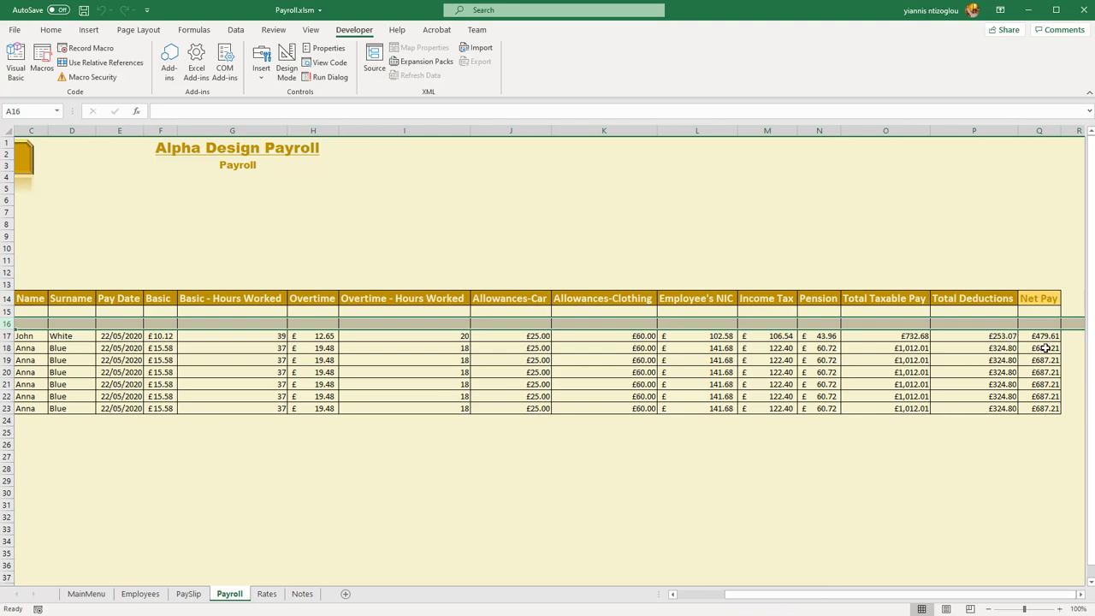
{"action": "left_click_drag", "start_coordinate": [796, 601], "coordinate": [747, 601]}
Step: On the PaySlip sheet, choose employee number 5 and set the Basic hours worked to 33
{"action": "left_click", "coordinate": [187, 593]}
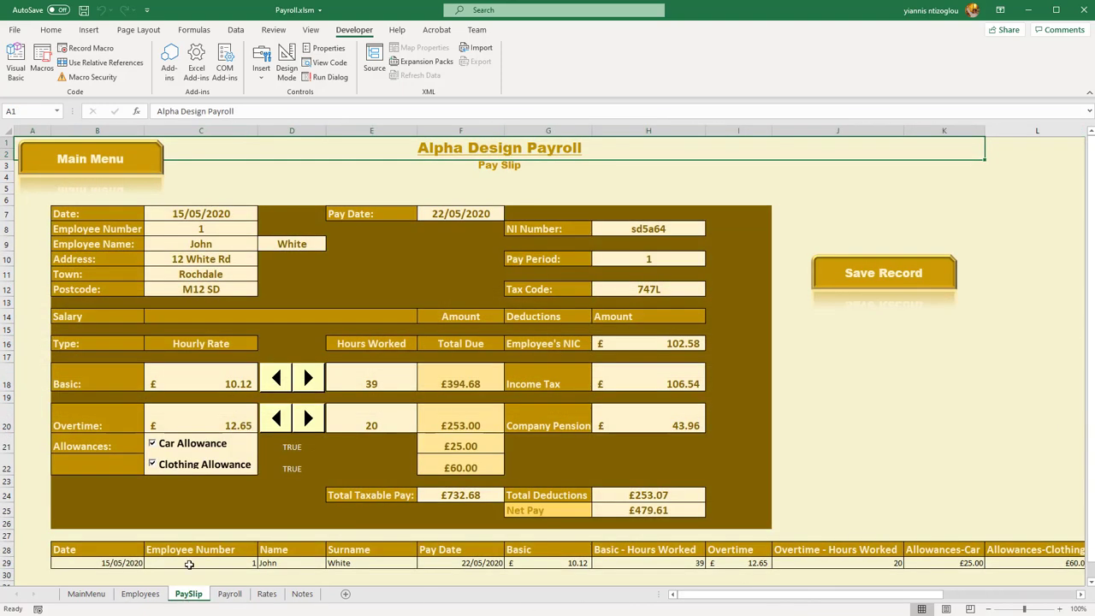
{"action": "left_click", "coordinate": [234, 233]}
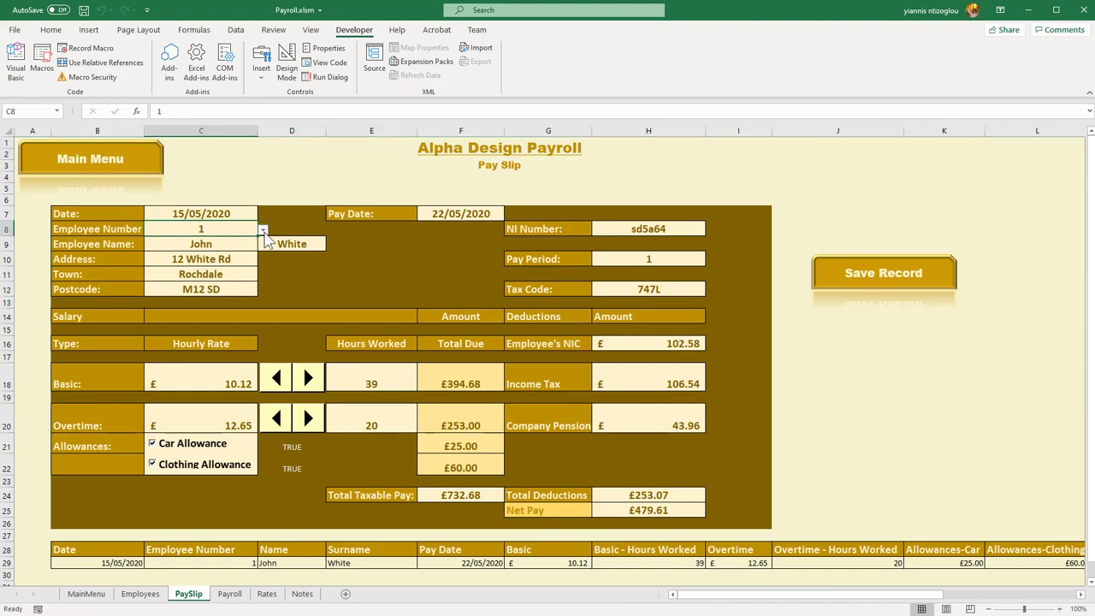
{"action": "left_click", "coordinate": [262, 229]}
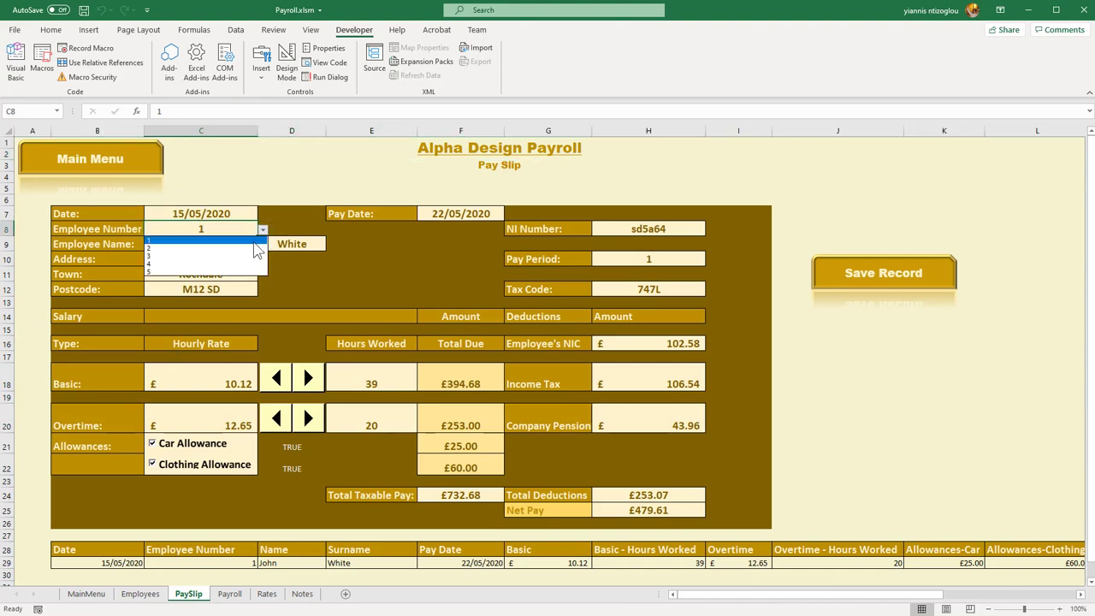
{"action": "left_click", "coordinate": [221, 271]}
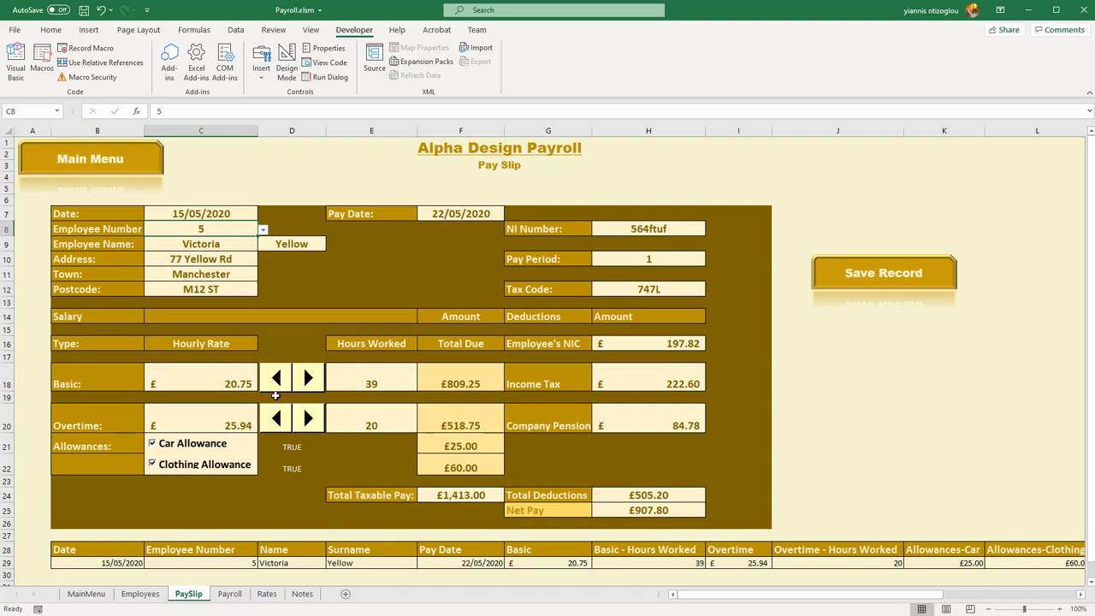
{"action": "left_click", "coordinate": [278, 385]}
{"action": "left_click", "coordinate": [277, 385]}
{"action": "left_click", "coordinate": [278, 385]}
{"action": "left_click", "coordinate": [278, 385]}
{"action": "left_click", "coordinate": [278, 385]}
{"action": "left_click", "coordinate": [278, 385]}
{"action": "left_click", "coordinate": [276, 397]}
Step: Set employee number 5's Overtime hours worked to 16 and save the pay slip record
{"action": "left_click", "coordinate": [283, 419]}
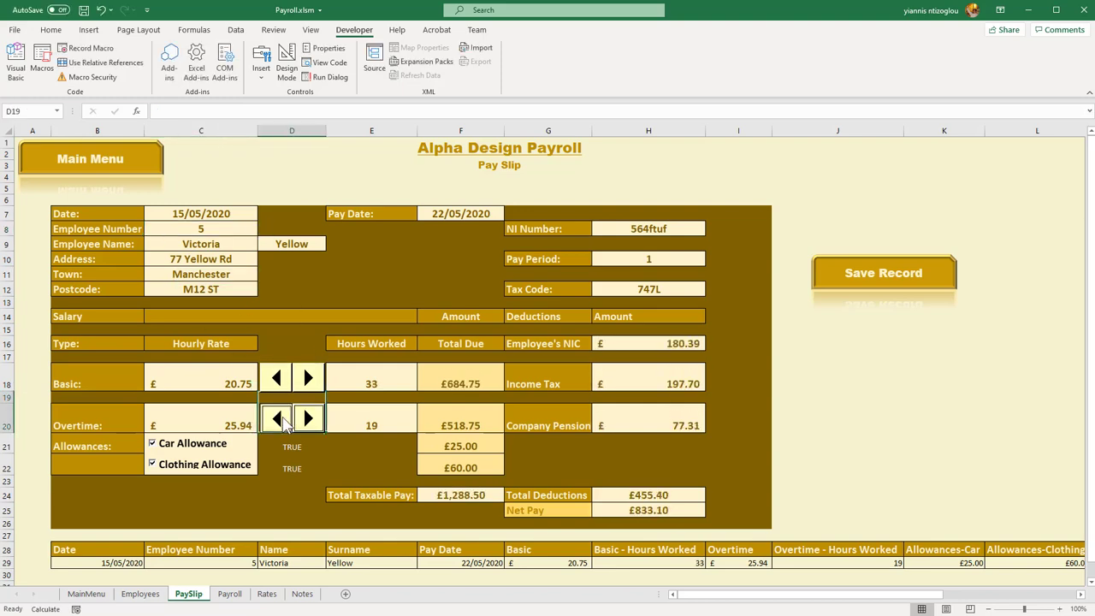
{"action": "left_click", "coordinate": [279, 418]}
{"action": "left_click", "coordinate": [280, 418]}
{"action": "left_click", "coordinate": [280, 418]}
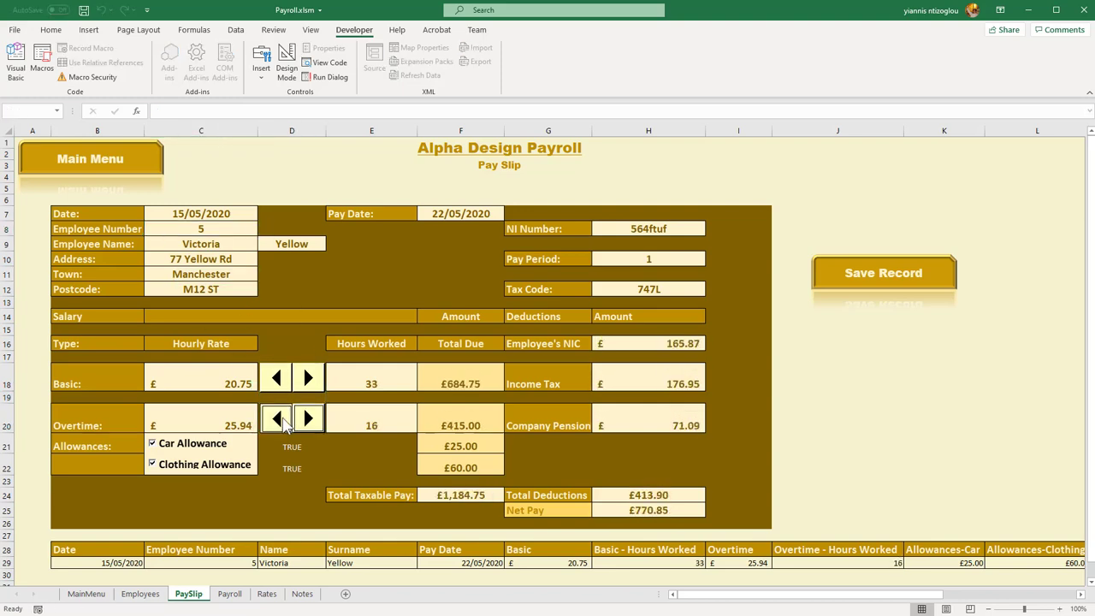
{"action": "left_click", "coordinate": [855, 287]}
Step: Check the stored records on the Payroll sheet, going through the names in rows 17 to 19
{"action": "left_click", "coordinate": [229, 598]}
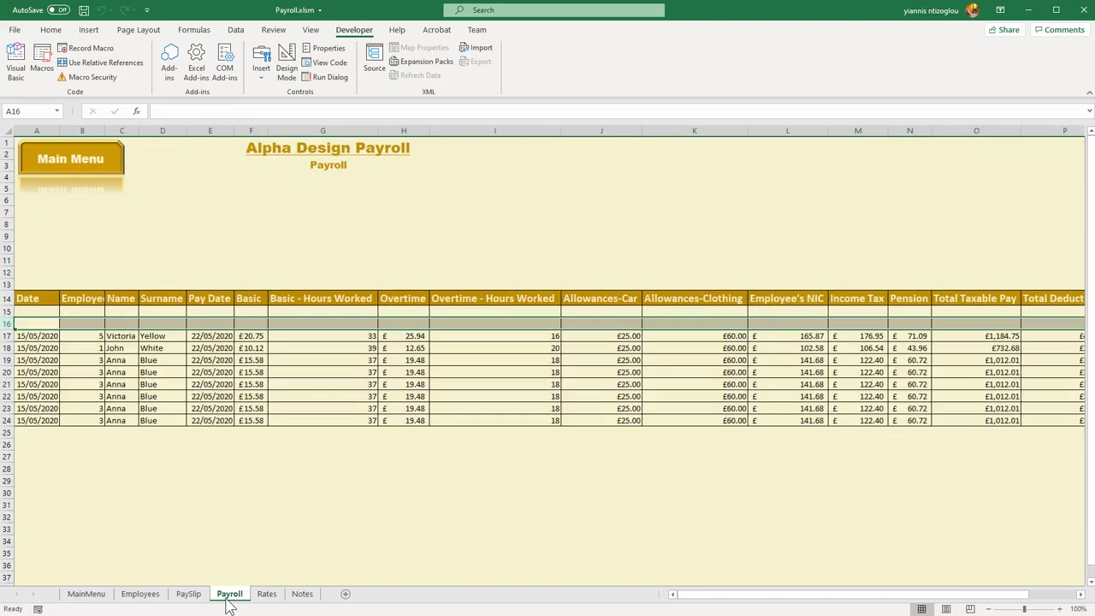
{"action": "left_click", "coordinate": [114, 338]}
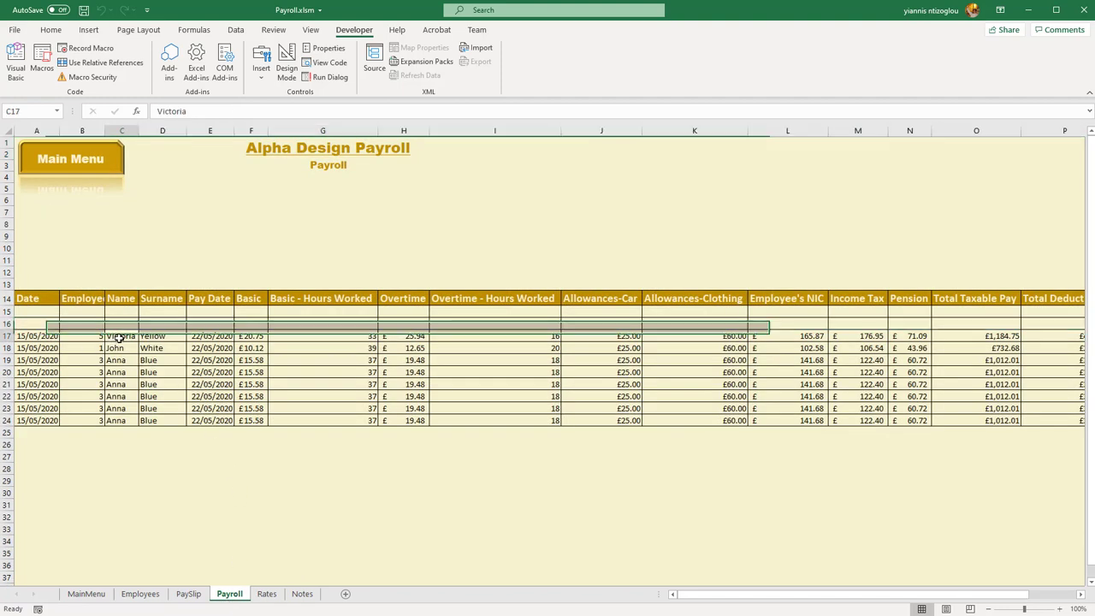
{"action": "left_click", "coordinate": [116, 349]}
{"action": "left_click", "coordinate": [118, 360]}
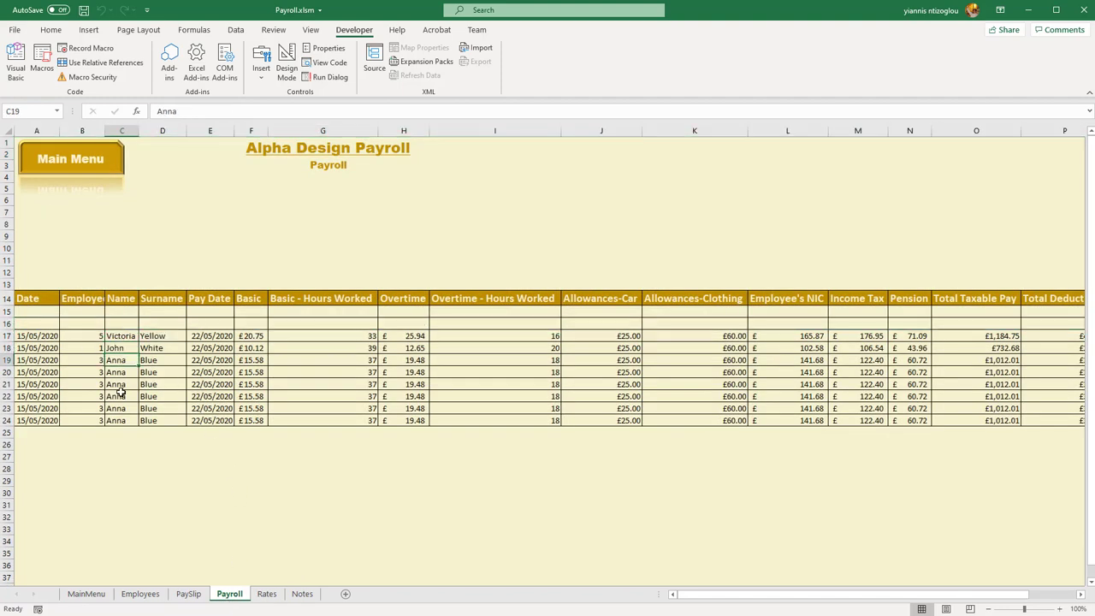
{"action": "left_click", "coordinate": [190, 596]}
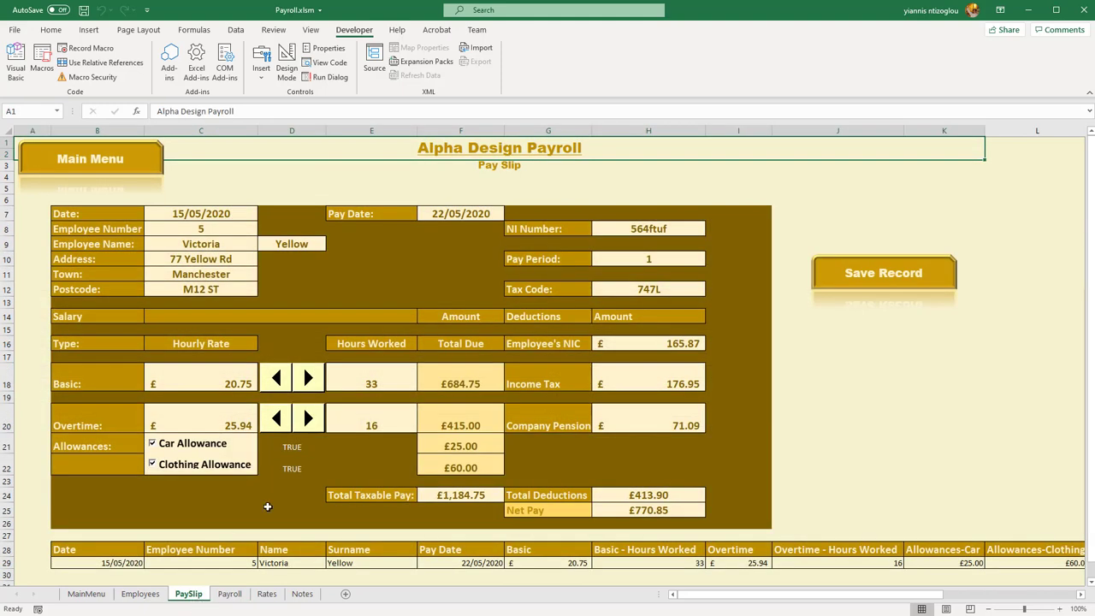
{"action": "left_click", "coordinate": [247, 231]}
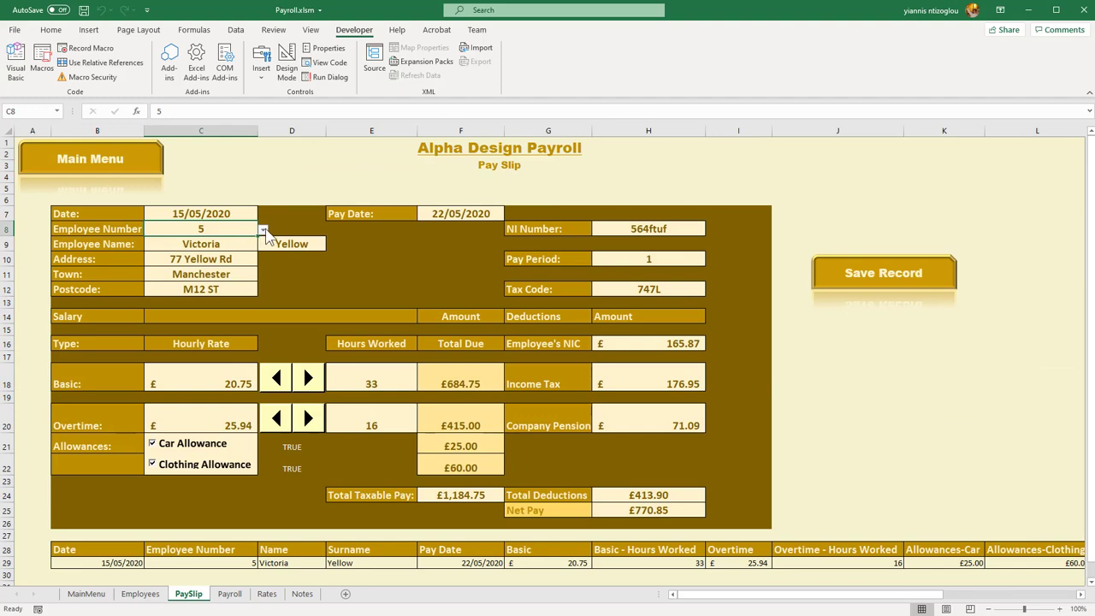
Step: Delete the test records in rows 17 to 24 of the Payroll sheet
{"action": "left_click", "coordinate": [230, 594]}
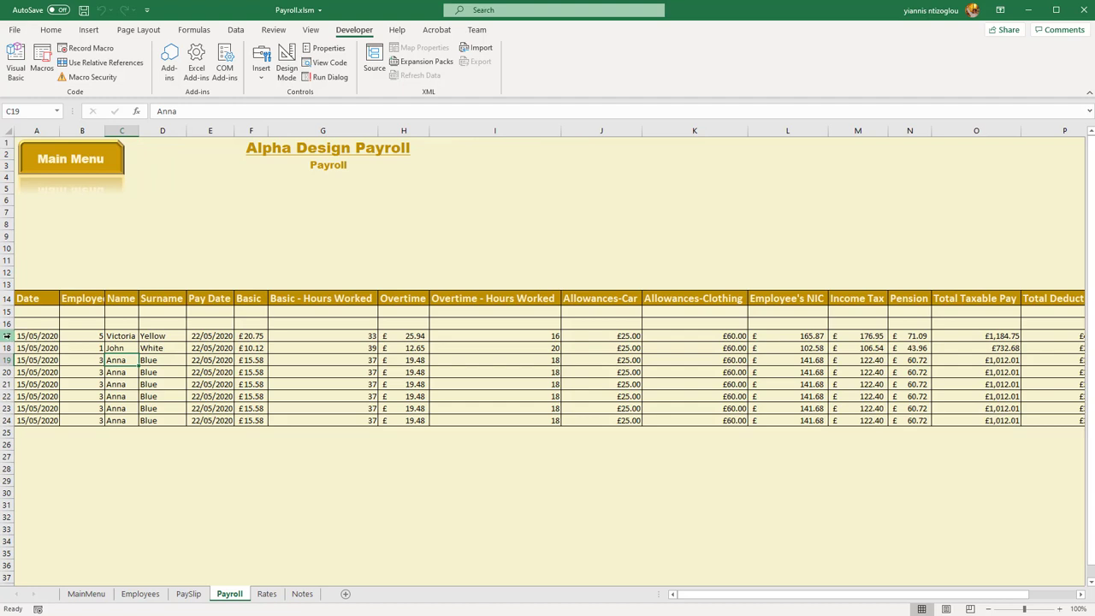
{"action": "left_click_drag", "start_coordinate": [8, 335], "coordinate": [7, 422]}
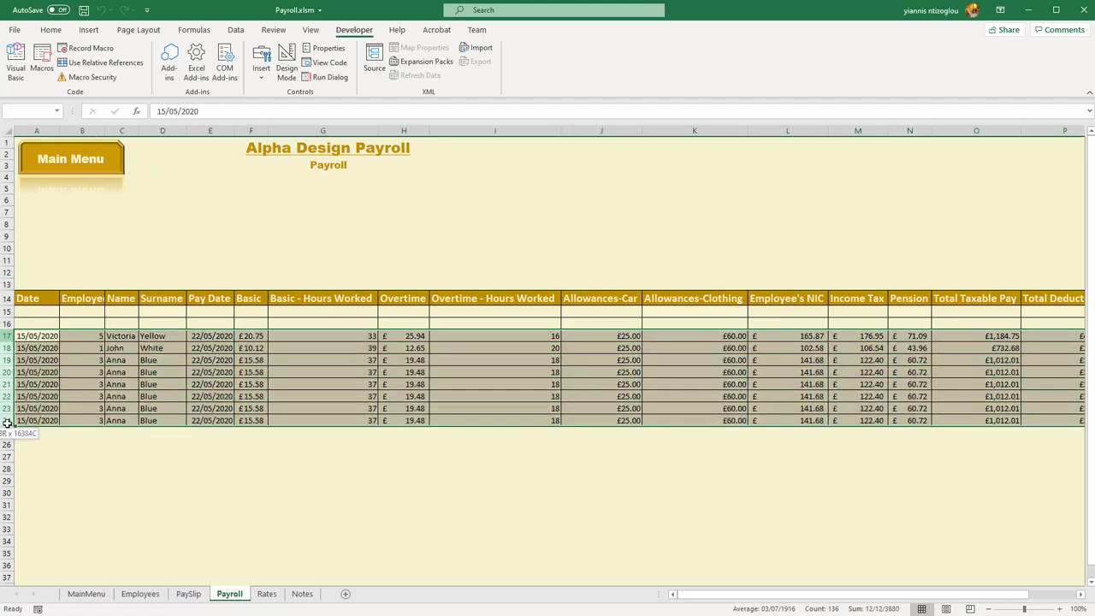
{"action": "right_click", "coordinate": [49, 377]}
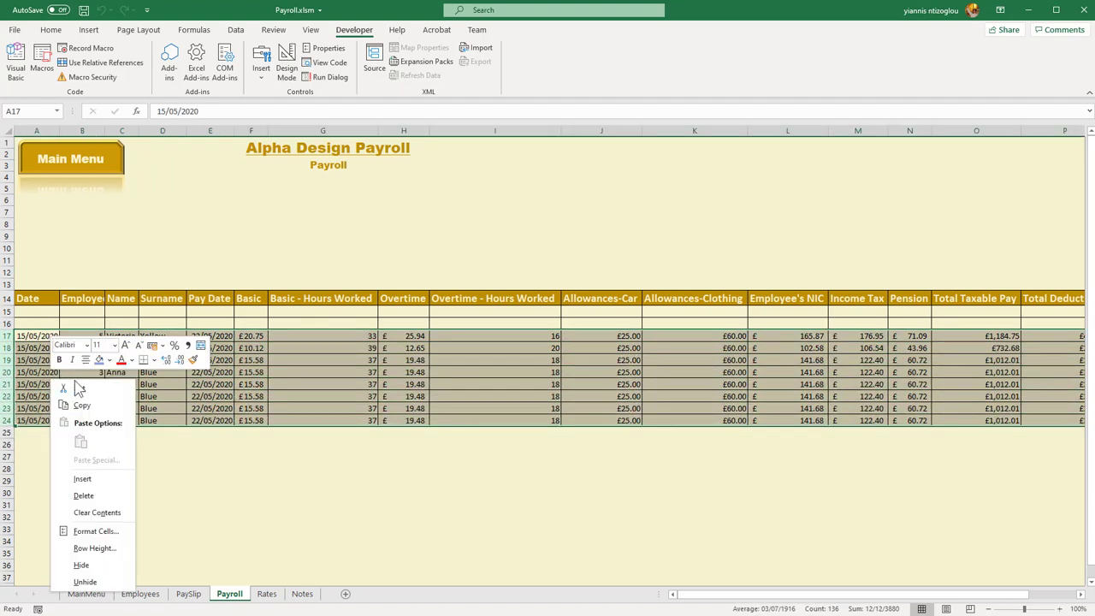
{"action": "left_click", "coordinate": [93, 512]}
{"action": "left_click", "coordinate": [126, 500]}
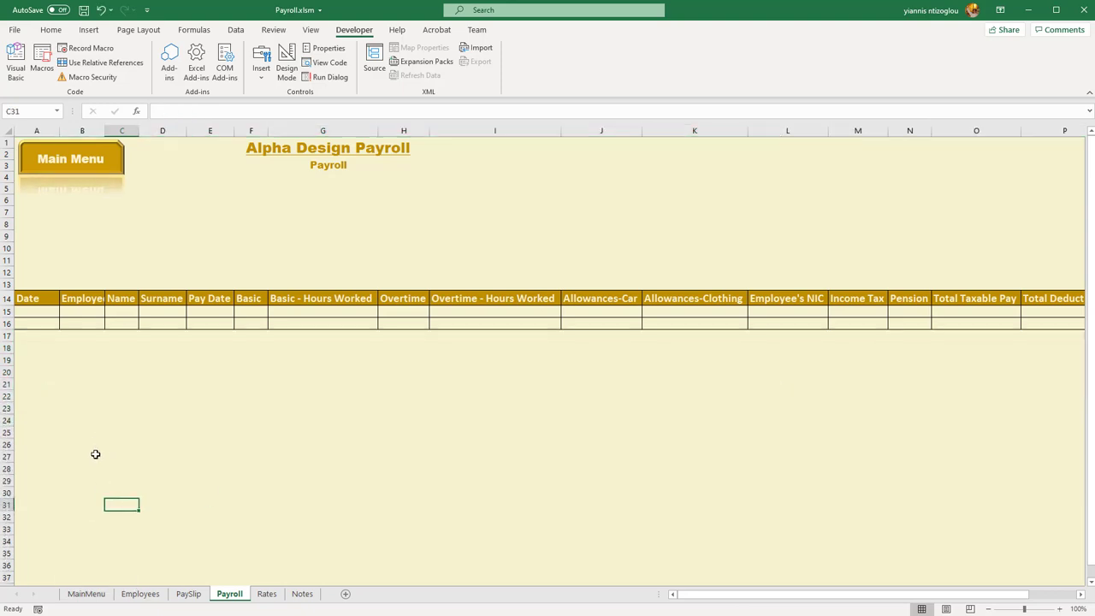
Step: Switch the pay slip to employee number 1 and set the Basic hours worked to 36
{"action": "left_click", "coordinate": [189, 594]}
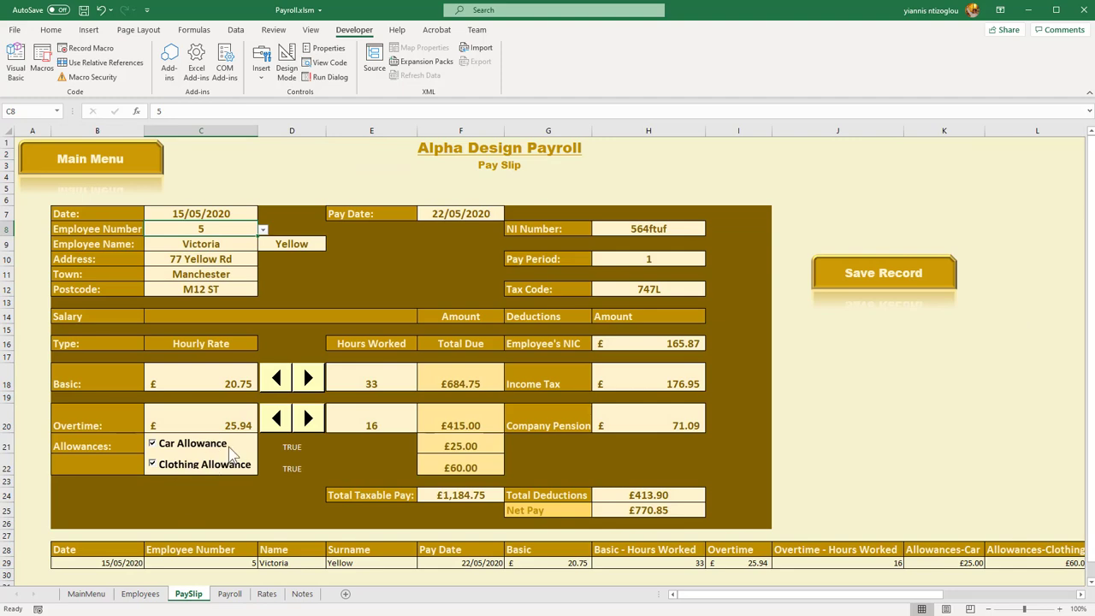
{"action": "left_click", "coordinate": [263, 230]}
{"action": "left_click", "coordinate": [236, 243]}
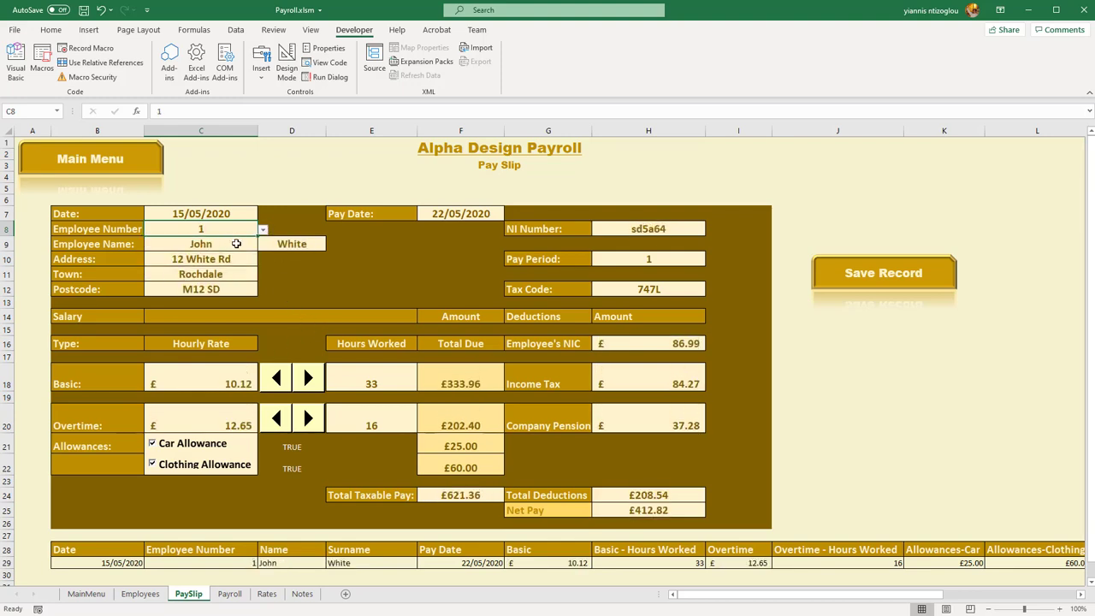
{"action": "left_click", "coordinate": [304, 373]}
{"action": "left_click", "coordinate": [304, 372]}
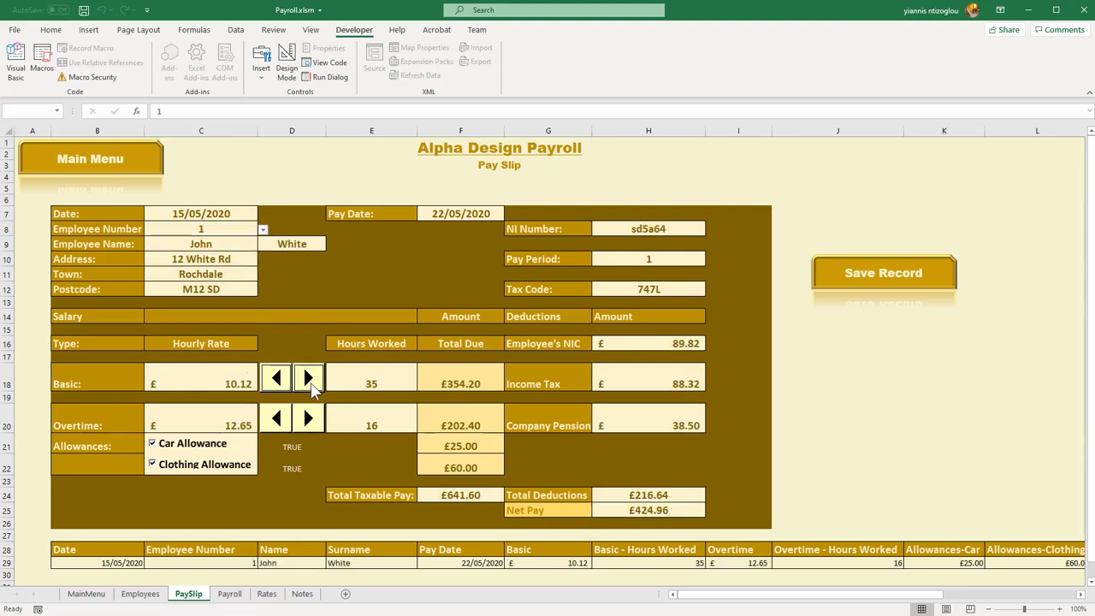
{"action": "left_click", "coordinate": [304, 373]}
Step: Set employee number 1's Overtime hours worked to 9 and save the pay slip record
{"action": "left_click", "coordinate": [276, 423]}
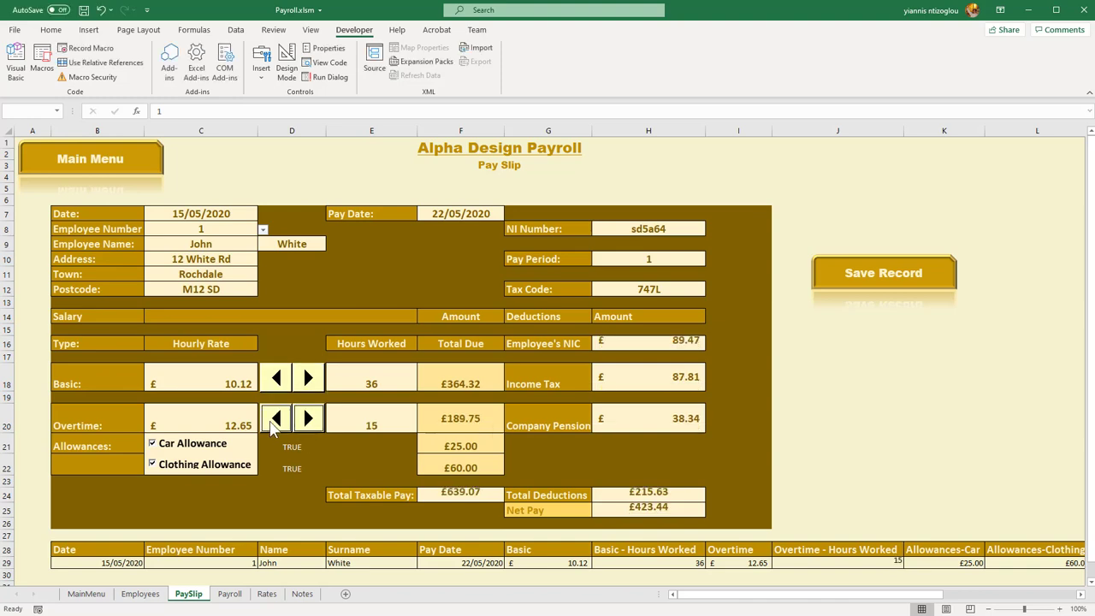
{"action": "left_click", "coordinate": [275, 422]}
{"action": "left_click", "coordinate": [275, 423]}
{"action": "left_click", "coordinate": [275, 423]}
{"action": "left_click", "coordinate": [275, 423]}
{"action": "left_click", "coordinate": [276, 422]}
{"action": "left_click", "coordinate": [276, 423]}
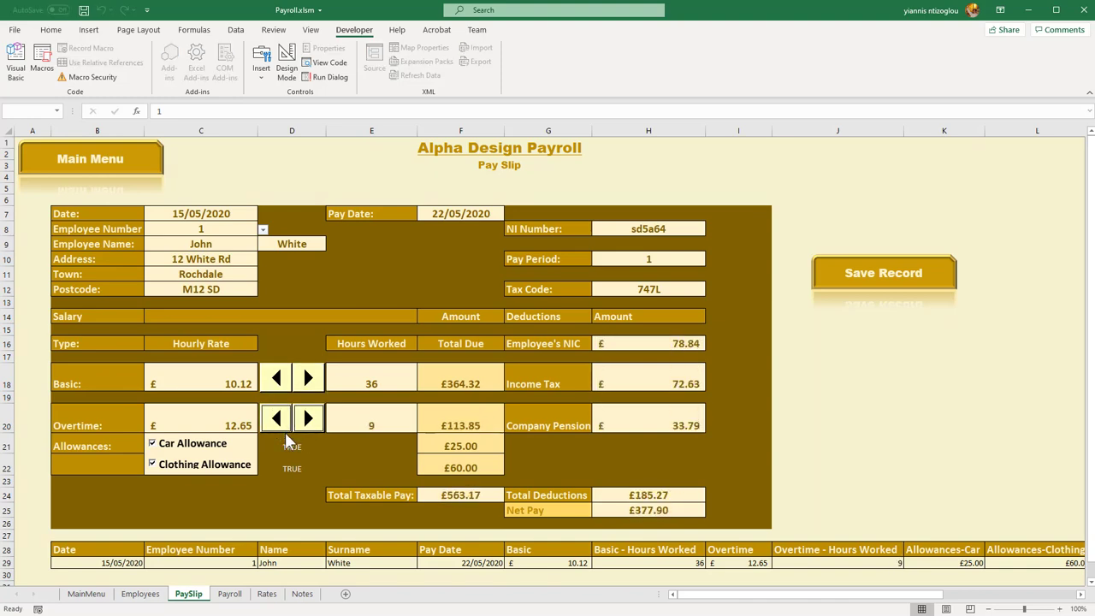
{"action": "left_click", "coordinate": [867, 286]}
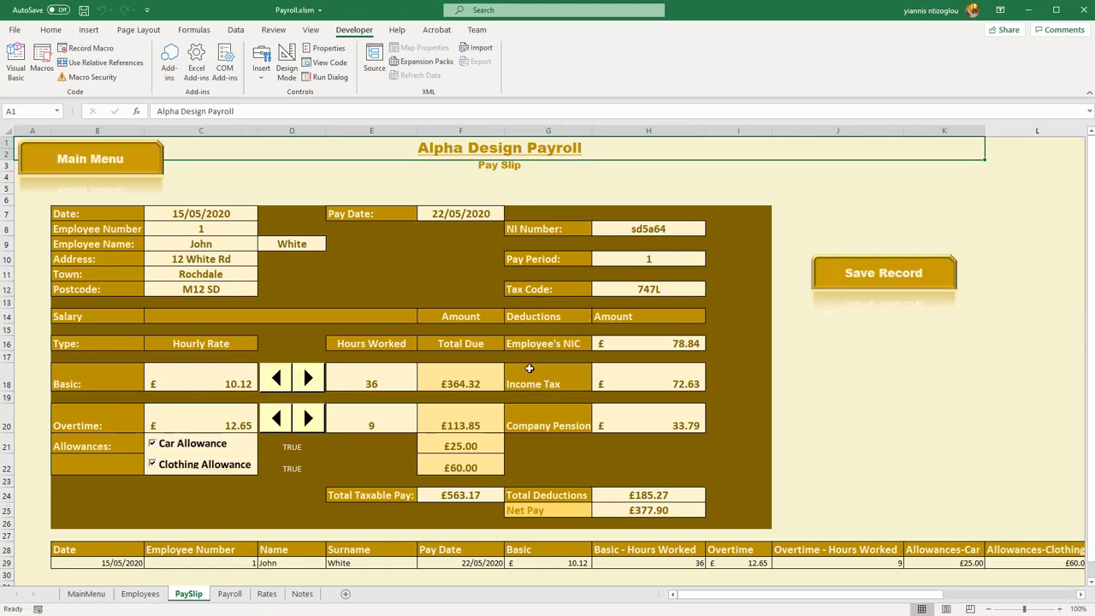
Step: Switch the pay slip to employee number 2 and set the Basic hours worked to 30
{"action": "left_click", "coordinate": [248, 229]}
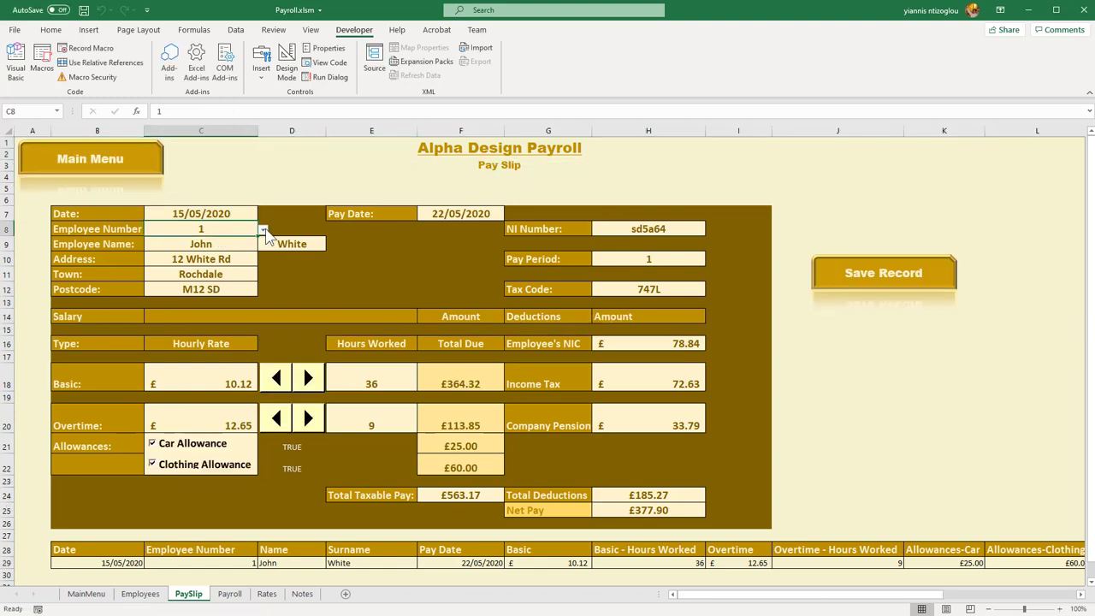
{"action": "left_click", "coordinate": [266, 229]}
{"action": "left_click", "coordinate": [224, 255]}
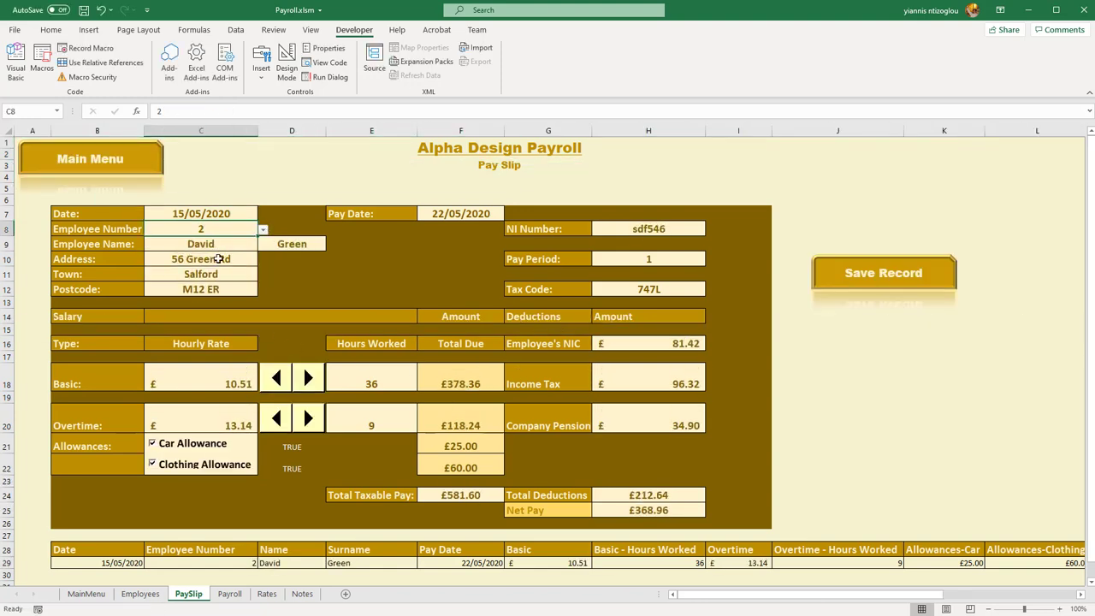
{"action": "left_click", "coordinate": [275, 378]}
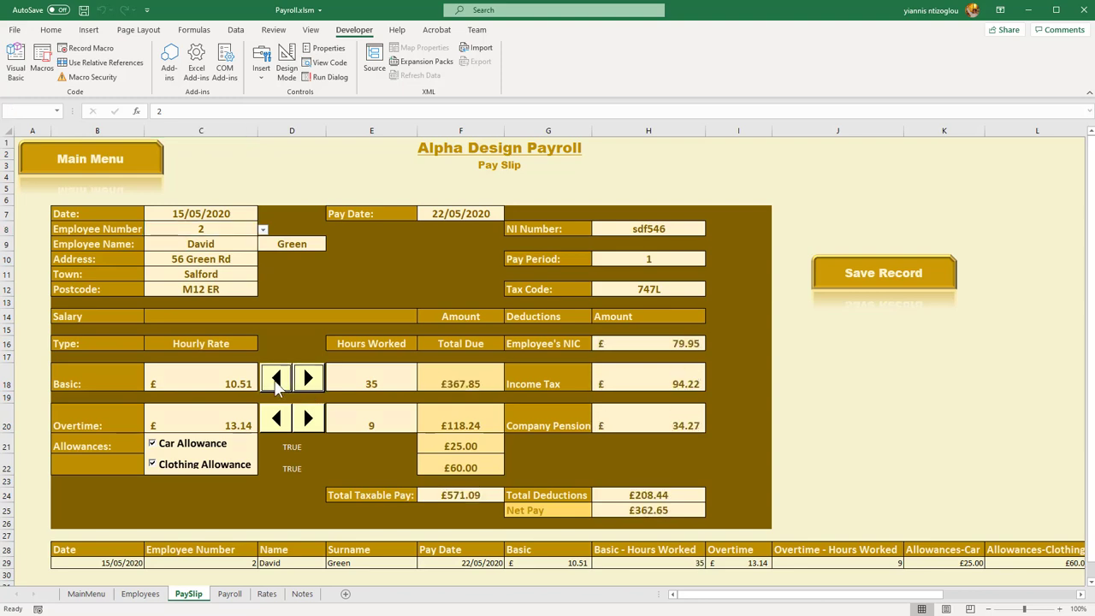
{"action": "left_click", "coordinate": [275, 378]}
{"action": "left_click", "coordinate": [276, 378]}
{"action": "left_click", "coordinate": [276, 378]}
{"action": "left_click", "coordinate": [276, 378]}
{"action": "left_click", "coordinate": [275, 378]}
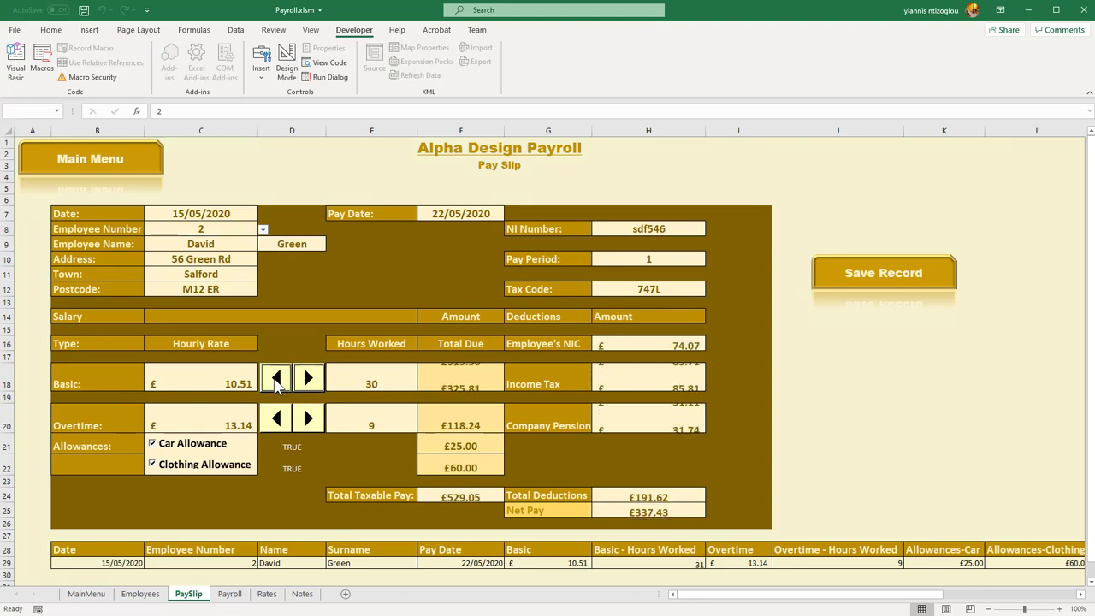
Step: Set employee number 2's Overtime hours worked to 0 and save the pay slip record
{"action": "left_click", "coordinate": [276, 417]}
{"action": "left_click", "coordinate": [276, 417]}
{"action": "left_click", "coordinate": [276, 421]}
{"action": "left_click", "coordinate": [276, 421]}
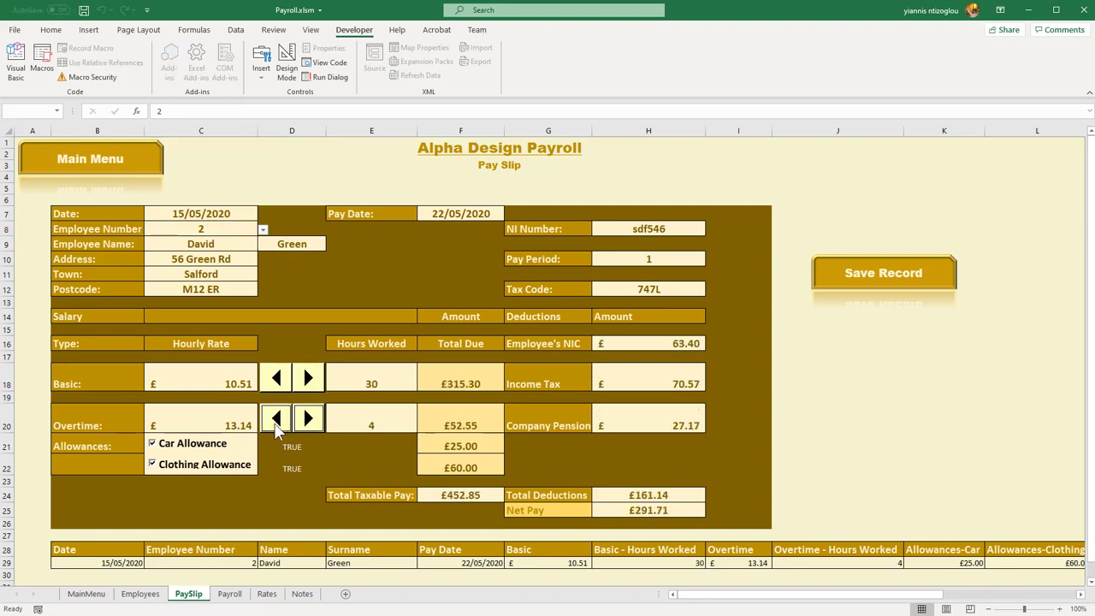
{"action": "left_click", "coordinate": [276, 420]}
{"action": "left_click", "coordinate": [276, 421]}
{"action": "left_click", "coordinate": [275, 421]}
{"action": "left_click", "coordinate": [275, 421]}
{"action": "left_click", "coordinate": [276, 421]}
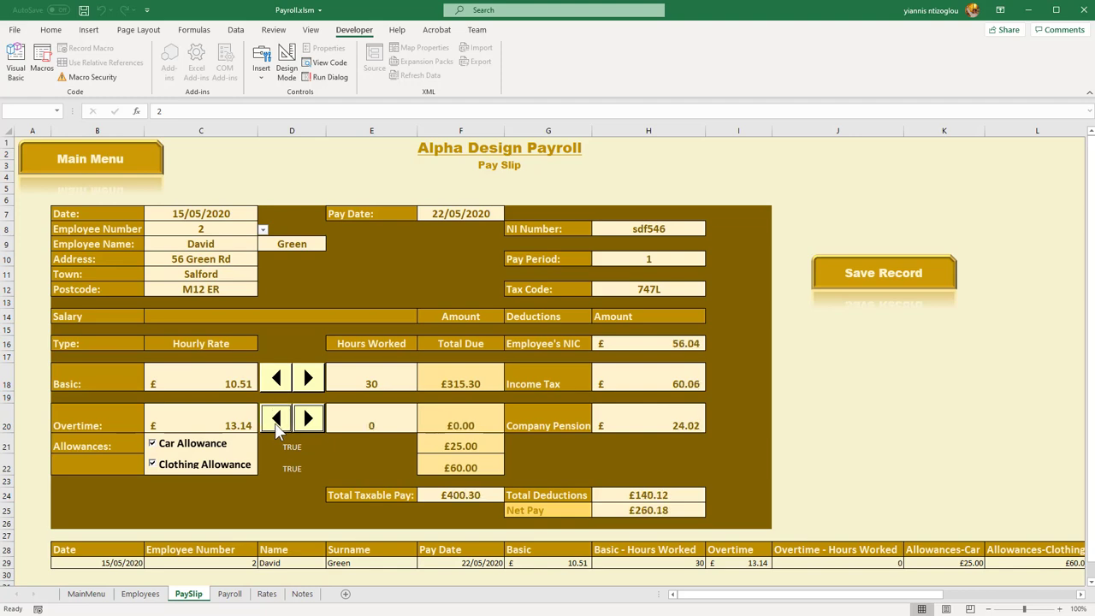
{"action": "left_click", "coordinate": [872, 294]}
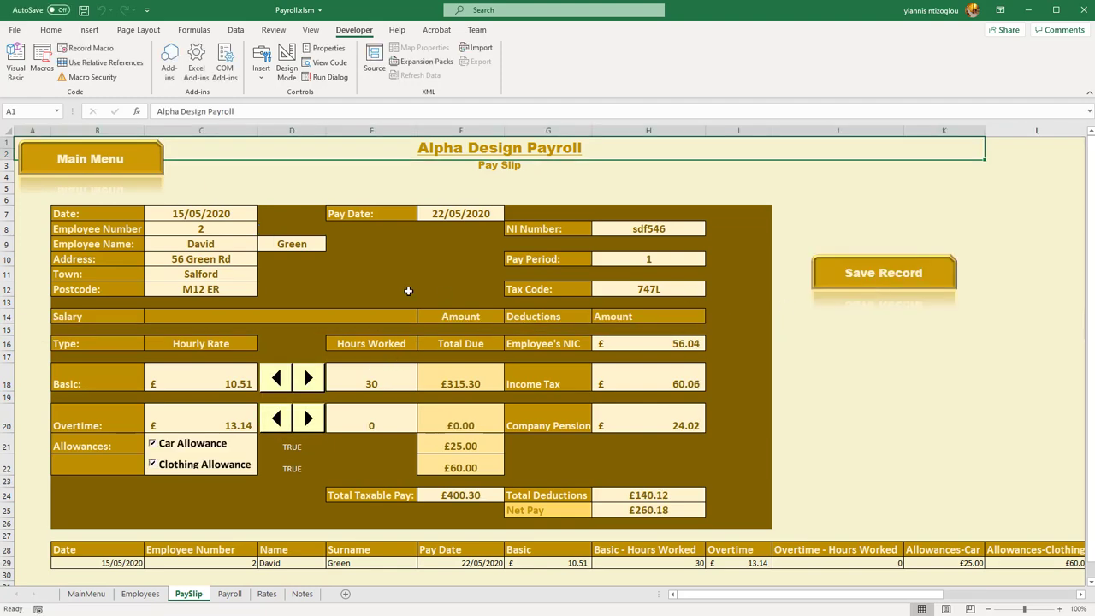
Step: Switch the pay slip to employee number 3 and set the Basic hours worked to 27
{"action": "left_click", "coordinate": [245, 229]}
{"action": "left_click", "coordinate": [263, 230]}
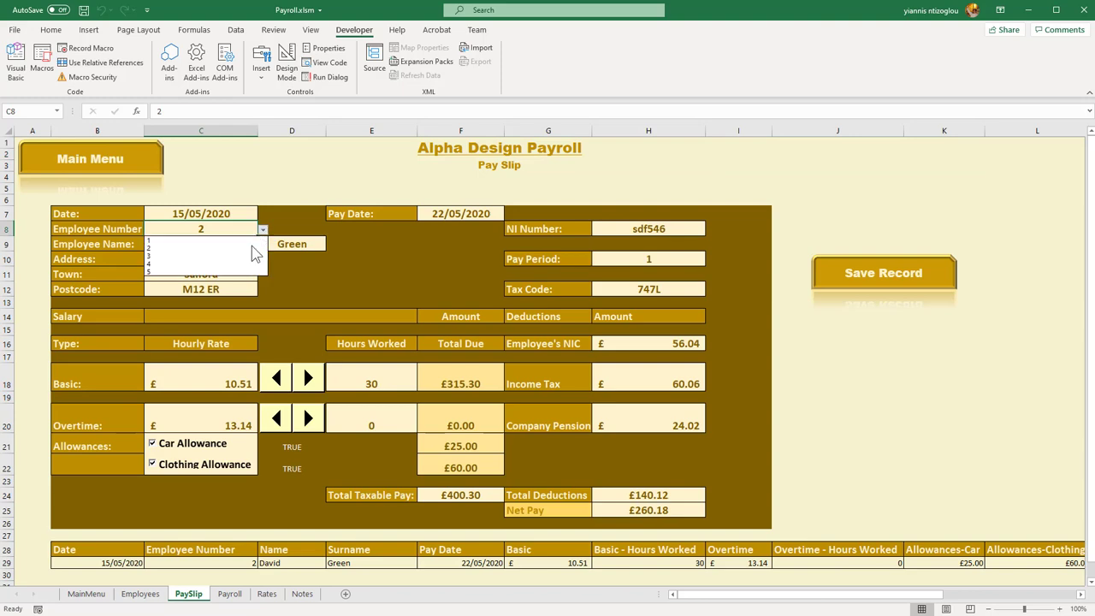
{"action": "left_click", "coordinate": [244, 257]}
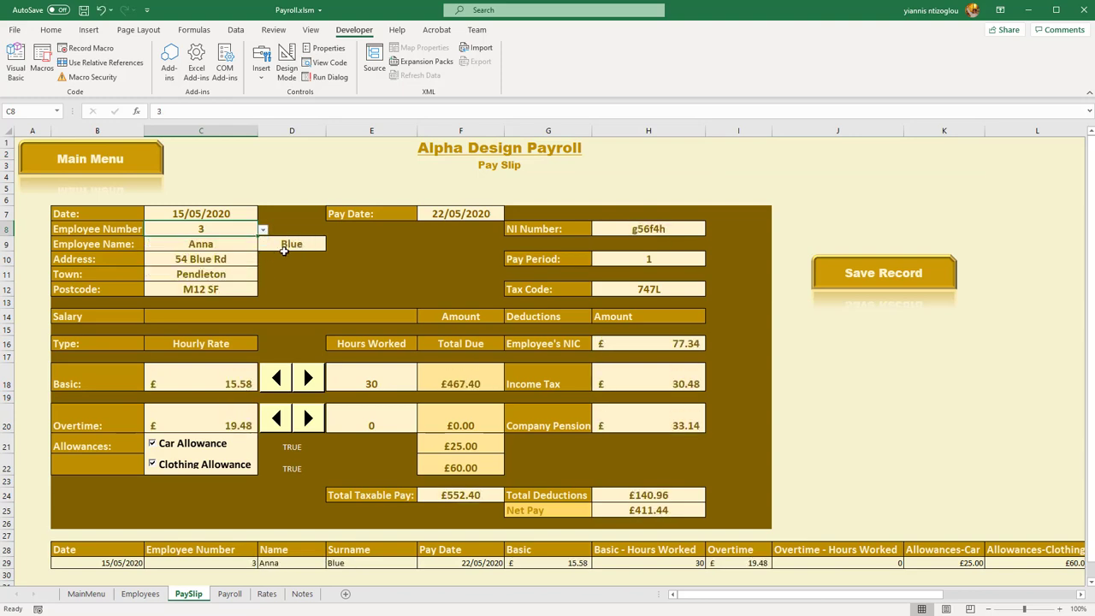
{"action": "left_click", "coordinate": [275, 381]}
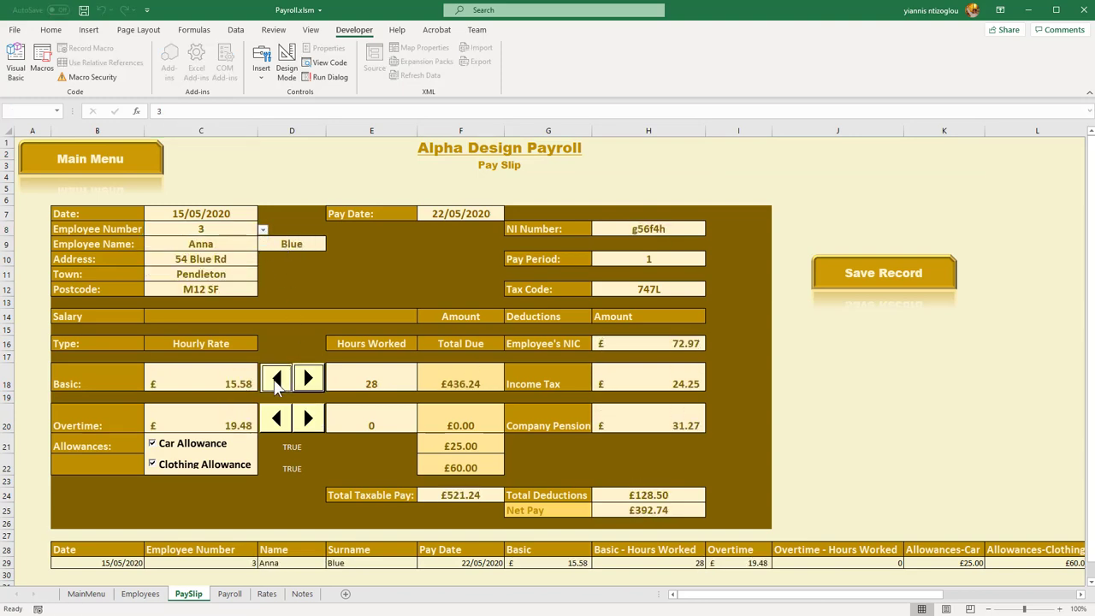
{"action": "left_click", "coordinate": [275, 382]}
Step: Set employee number 3's Overtime hours worked to 3 and save the pay slip record
{"action": "left_click", "coordinate": [306, 418]}
{"action": "left_click", "coordinate": [306, 418]}
{"action": "left_click", "coordinate": [306, 418]}
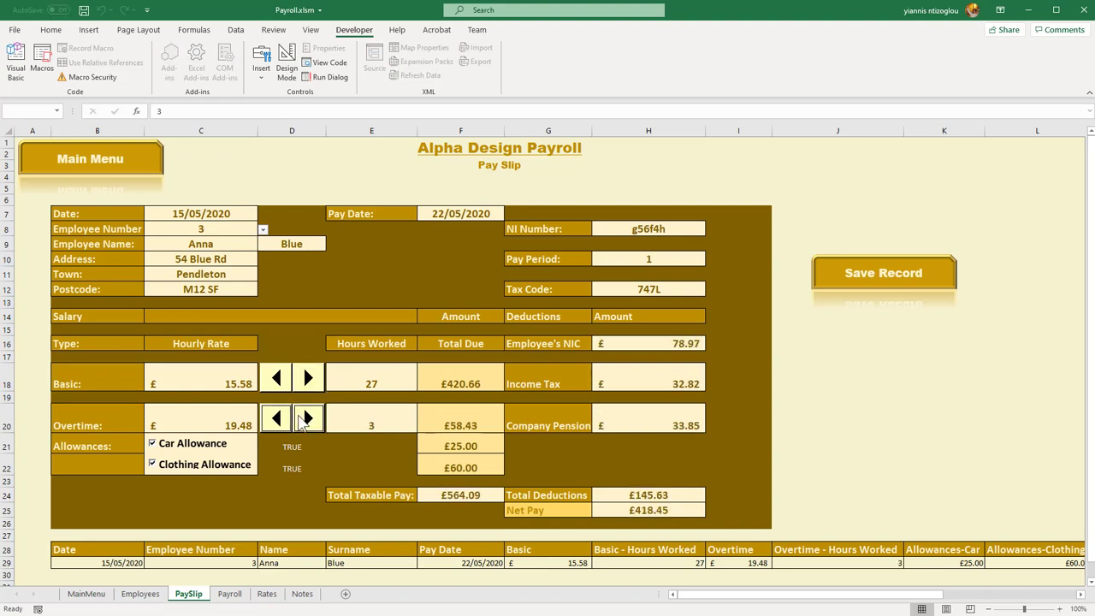
{"action": "left_click", "coordinate": [867, 282]}
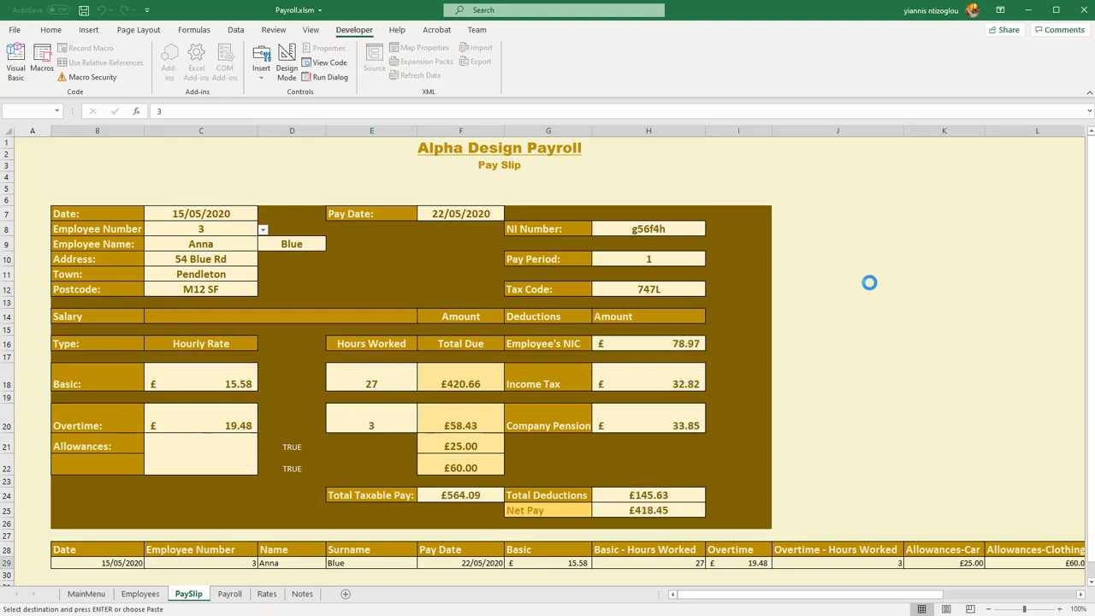
Step: Switch the pay slip to employee number 4 and set the Basic hours worked to 30
{"action": "left_click", "coordinate": [254, 234]}
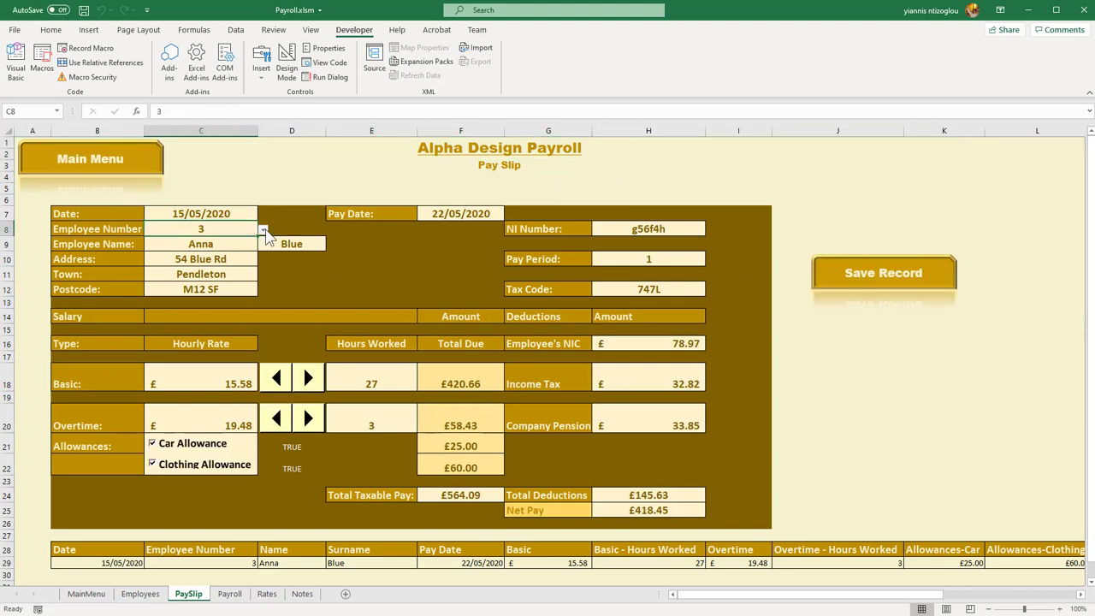
{"action": "left_click", "coordinate": [263, 229]}
{"action": "left_click", "coordinate": [244, 274]}
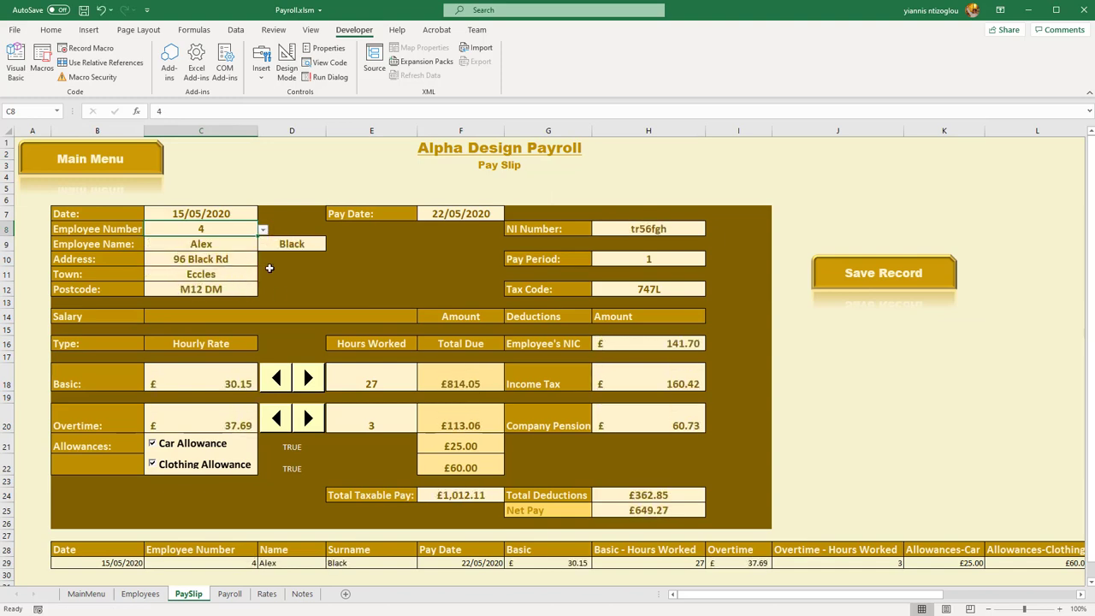
{"action": "left_click", "coordinate": [308, 379]}
{"action": "left_click", "coordinate": [308, 379]}
{"action": "left_click", "coordinate": [308, 379]}
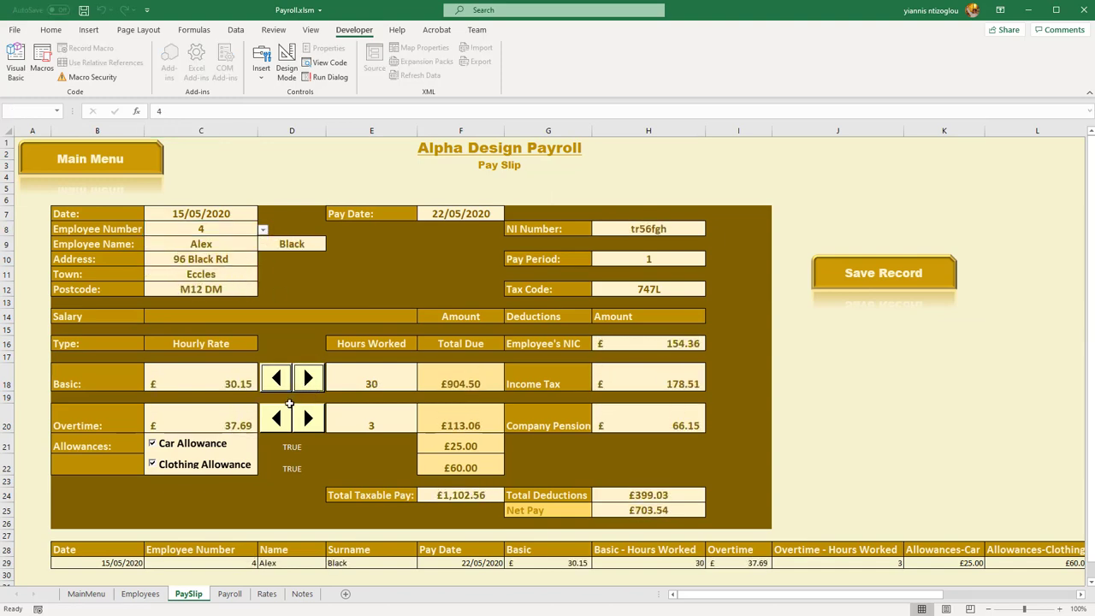
Step: Set employee number 4's Overtime hours worked to 1 and save the pay slip record
{"action": "left_click", "coordinate": [276, 418]}
{"action": "left_click", "coordinate": [276, 417]}
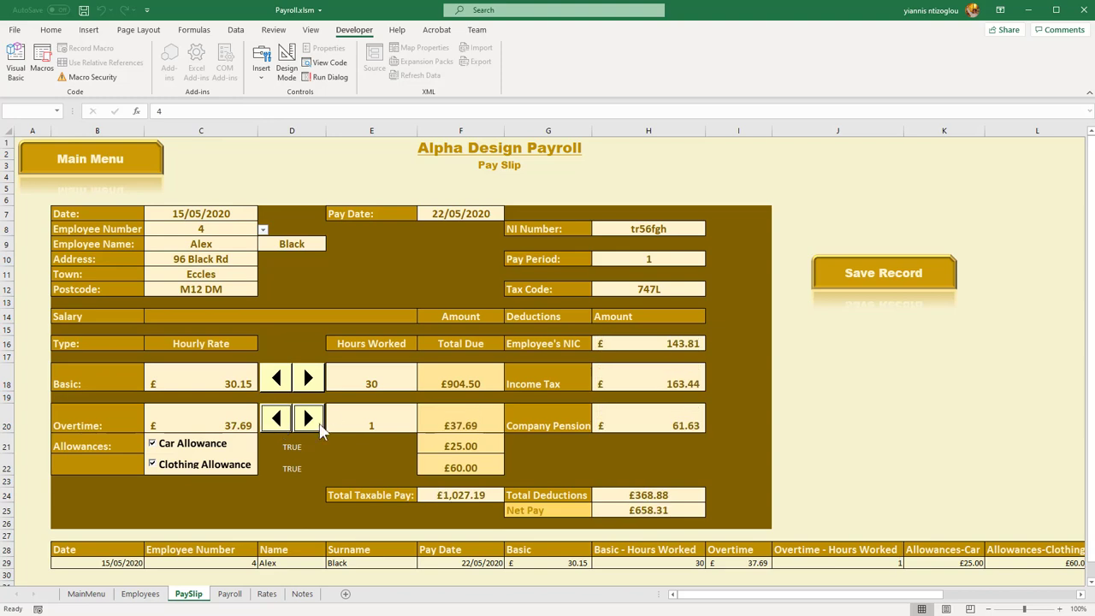
{"action": "left_click", "coordinate": [853, 284]}
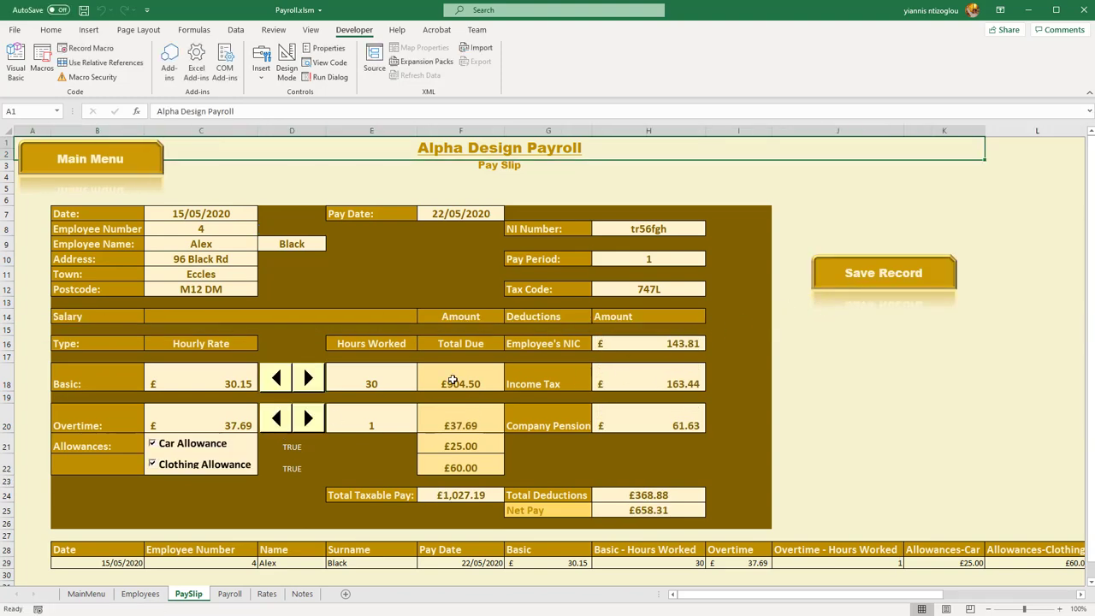
Step: Switch the pay slip to employee number 5, set 28 Basic and 2 Overtime hours worked, and save the record
{"action": "left_click", "coordinate": [226, 241]}
{"action": "left_click", "coordinate": [220, 230]}
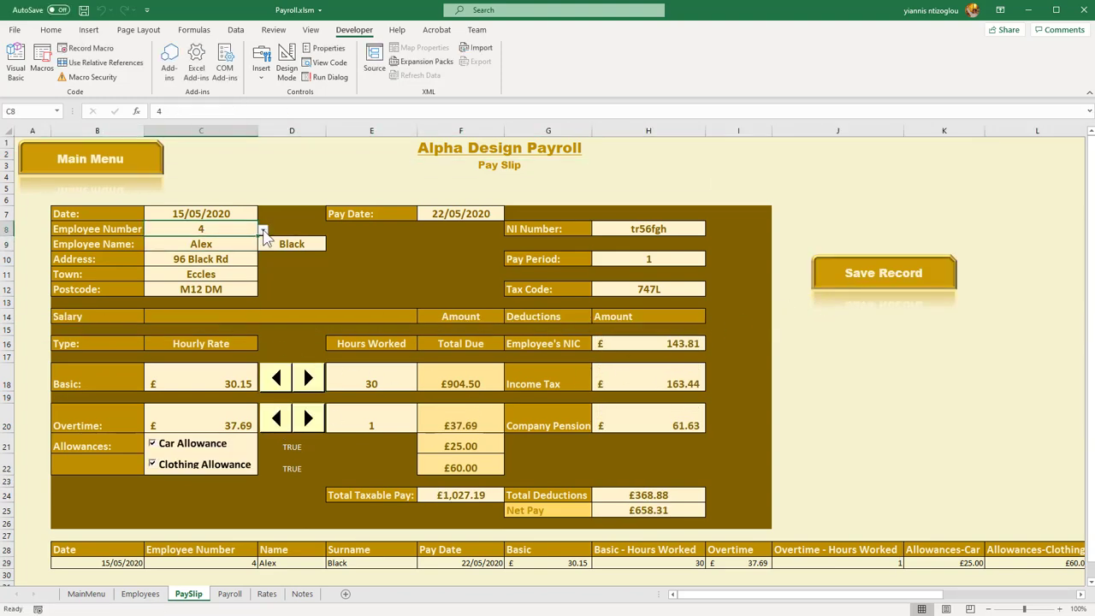
{"action": "left_click", "coordinate": [262, 230]}
{"action": "left_click", "coordinate": [225, 272]}
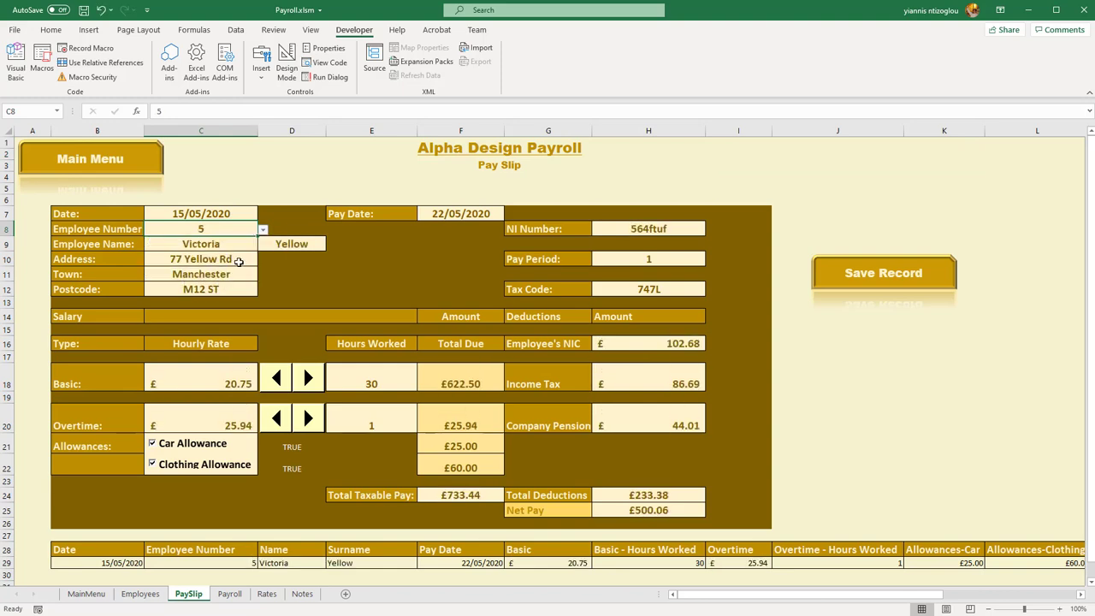
{"action": "left_click", "coordinate": [291, 381]}
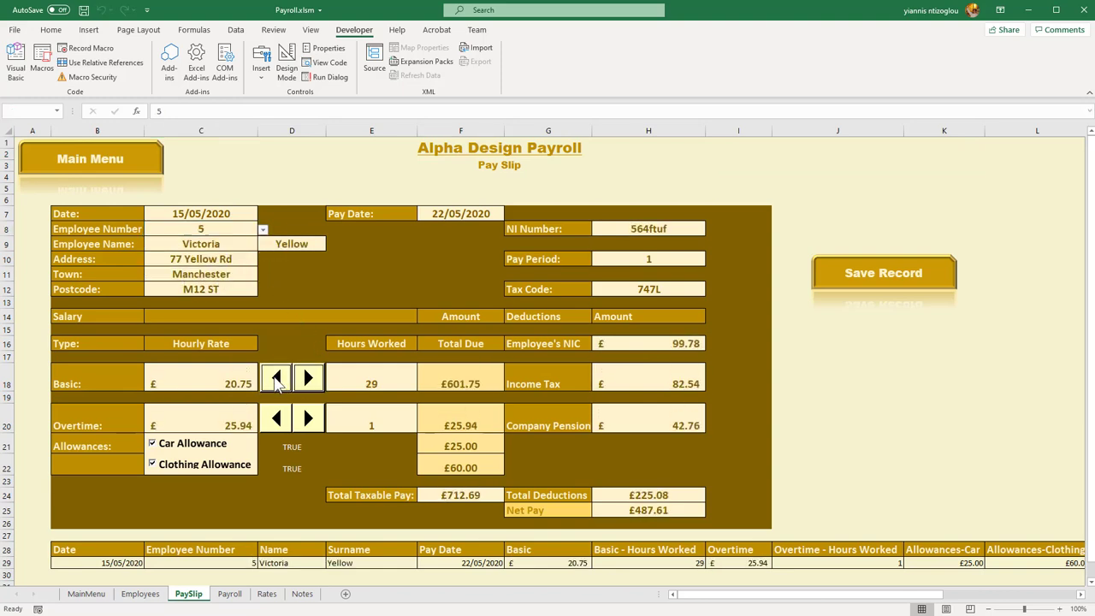
{"action": "left_click", "coordinate": [292, 382]}
{"action": "left_click", "coordinate": [308, 419]}
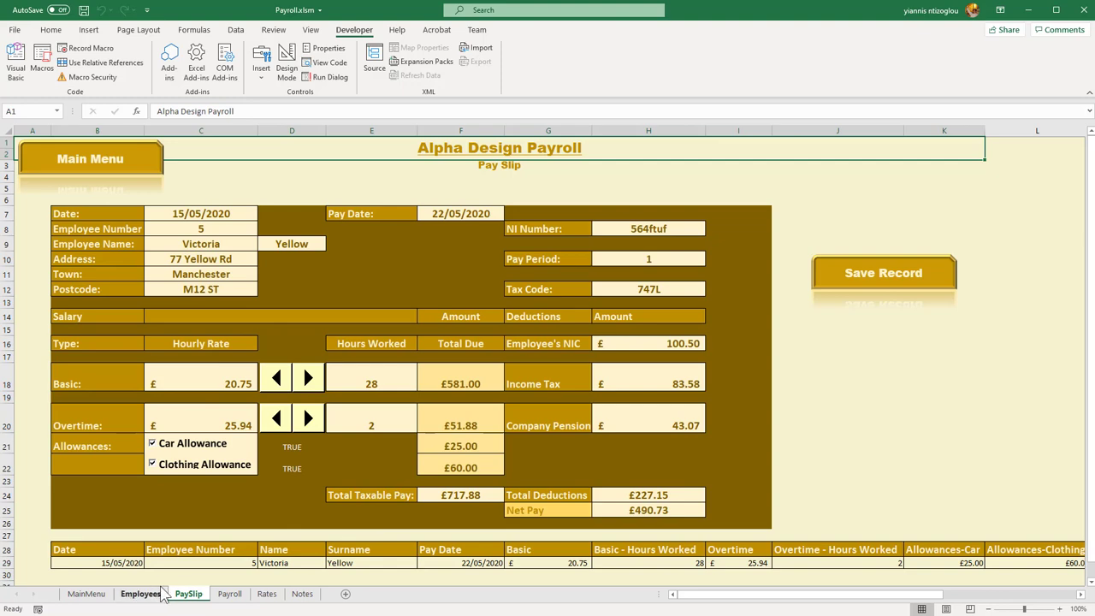
Step: Check the stored records on the Payroll sheet and set employee number 5's Basic hours worked to 26 on the PaySlip sheet
{"action": "left_click", "coordinate": [231, 597]}
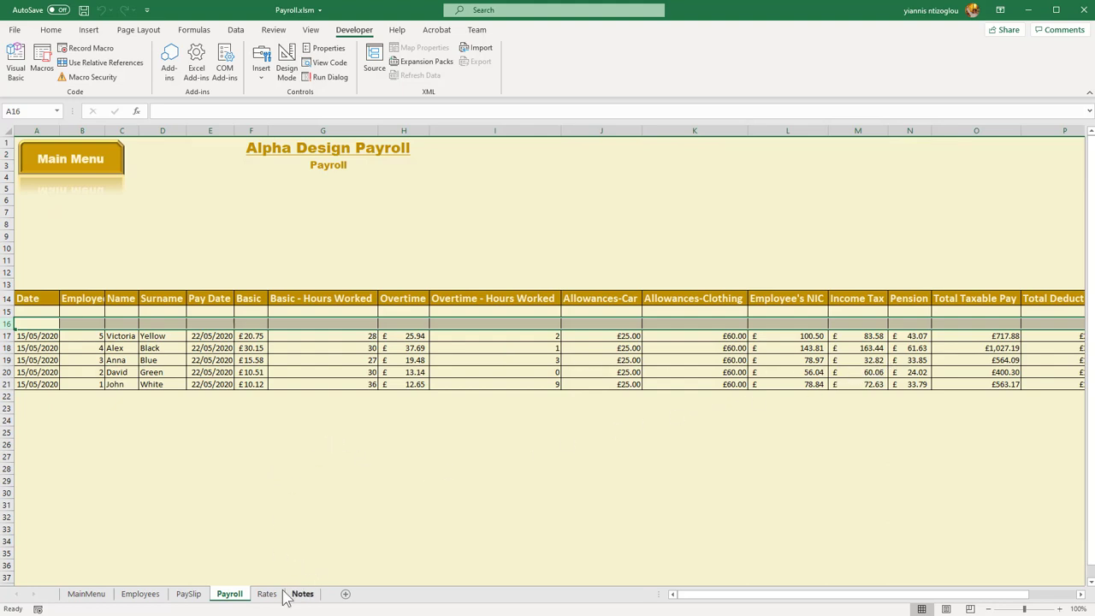
{"action": "left_click", "coordinate": [189, 595]}
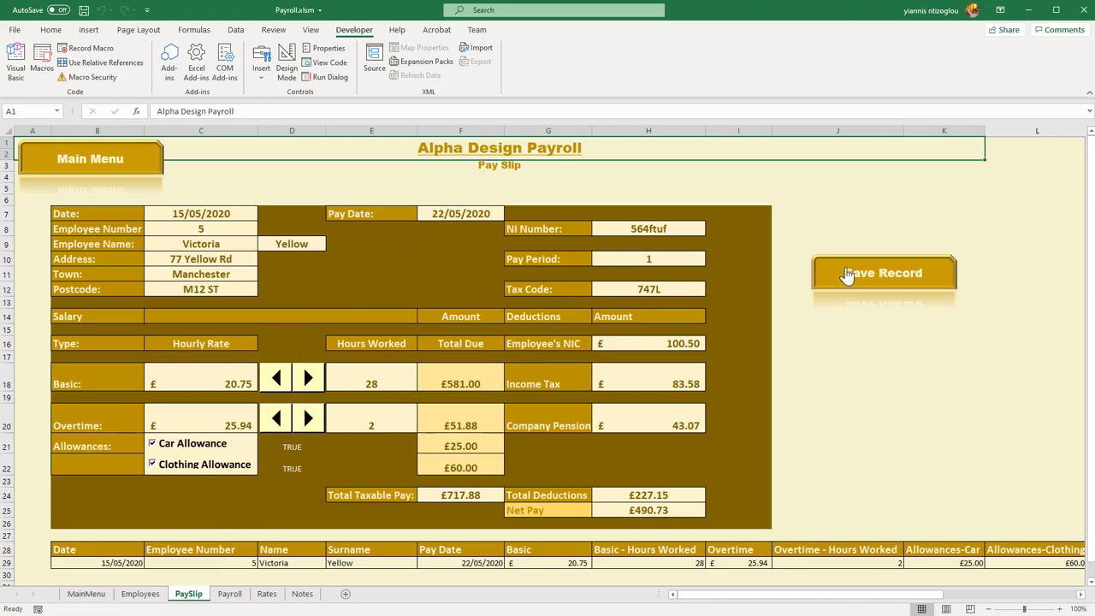
{"action": "left_click", "coordinate": [277, 383]}
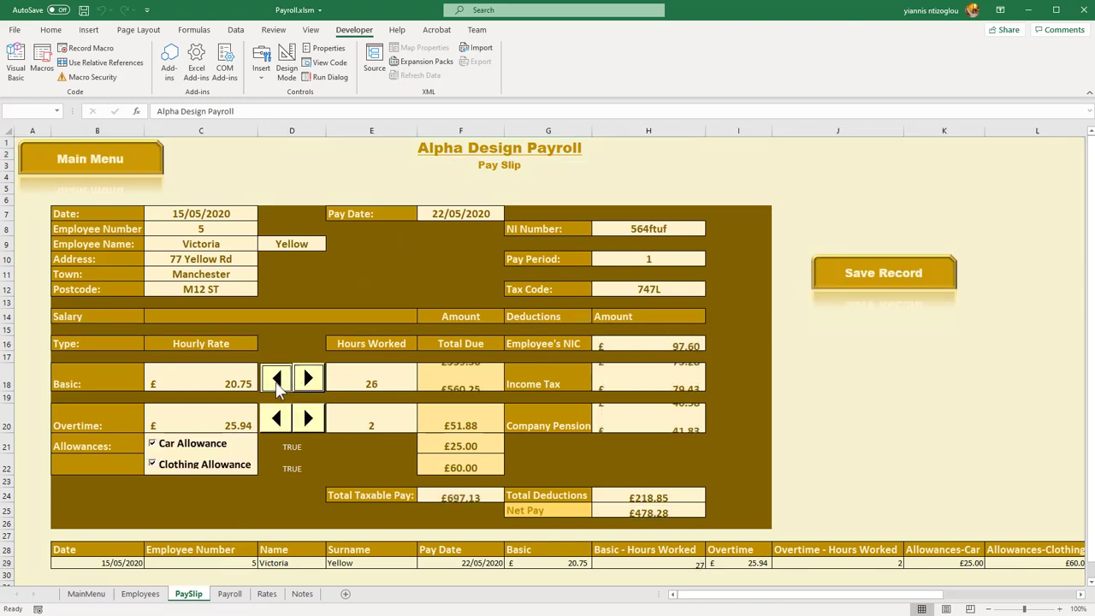
{"action": "left_click", "coordinate": [277, 384]}
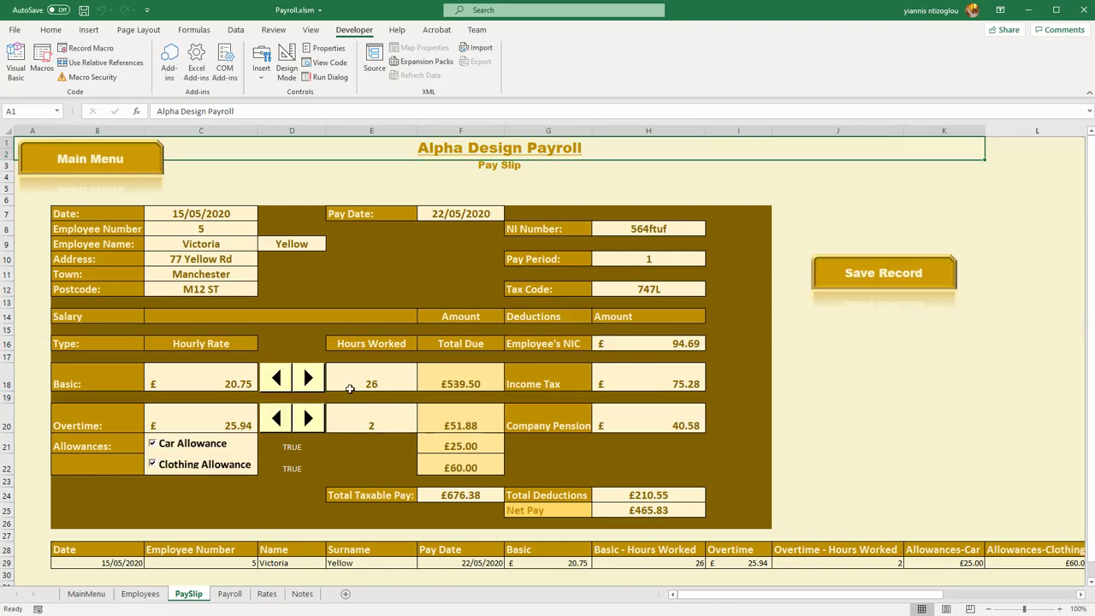
Step: Review the saved employee pay records on the Payroll sheet
{"action": "left_click", "coordinate": [231, 594]}
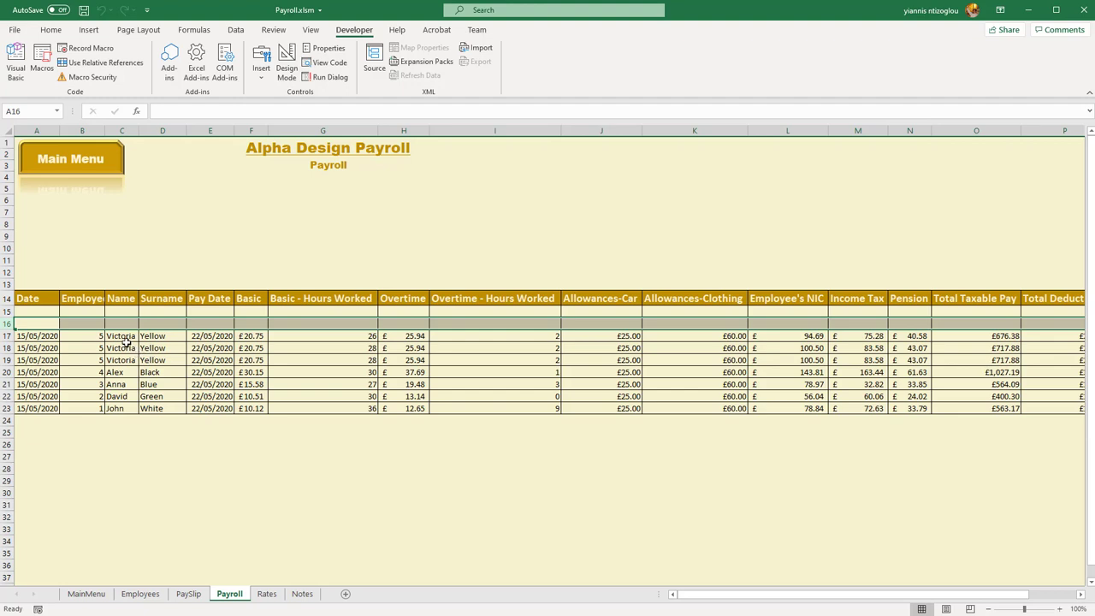
{"action": "left_click_drag", "start_coordinate": [120, 359], "coordinate": [120, 335]}
{"action": "left_click", "coordinate": [118, 406]}
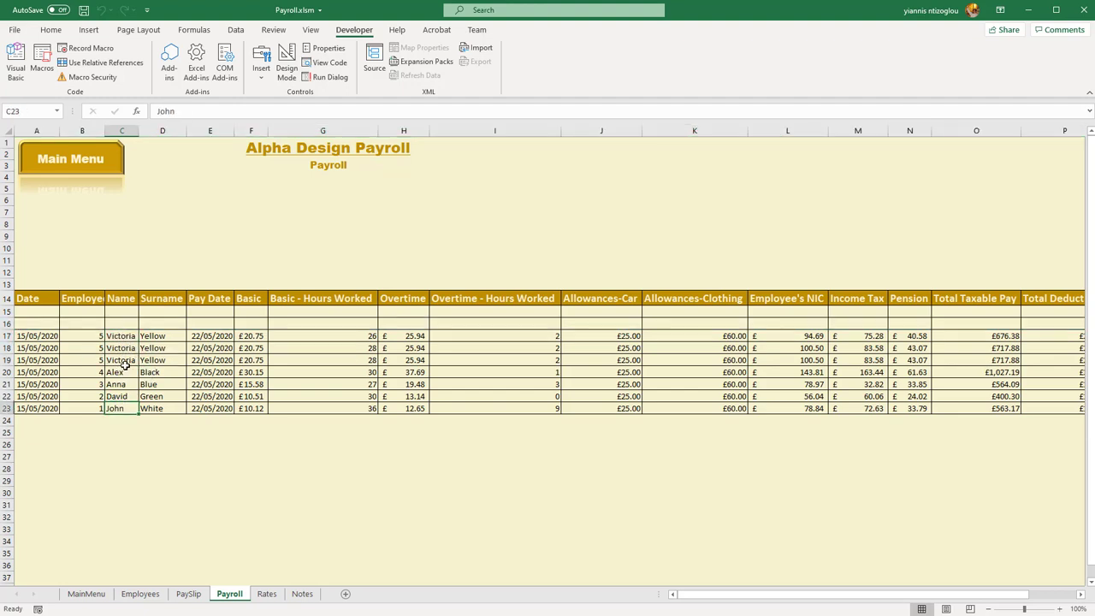
{"action": "left_click", "coordinate": [119, 396]}
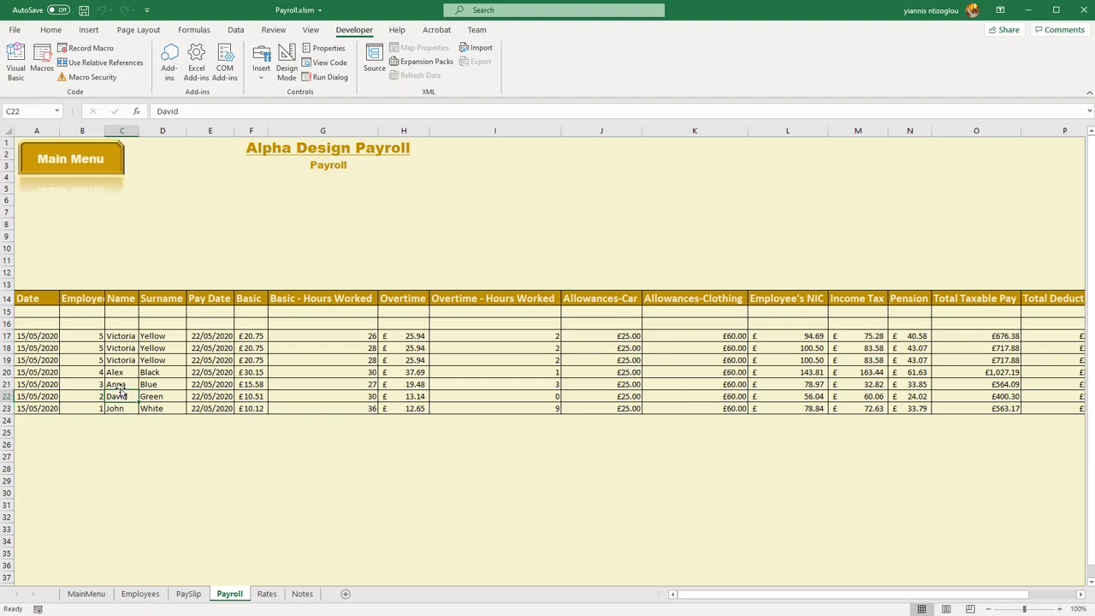
{"action": "left_click", "coordinate": [120, 325]}
Step: On the PaySlip sheet, choose employee number 4 for the pay slip
{"action": "left_click", "coordinate": [188, 594]}
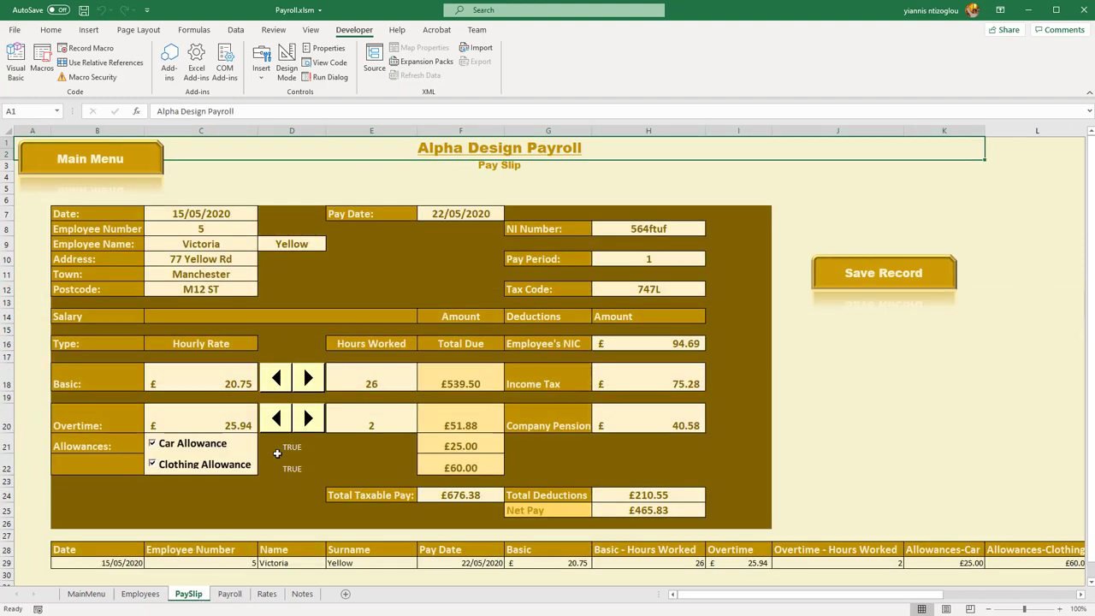
{"action": "left_click", "coordinate": [248, 227]}
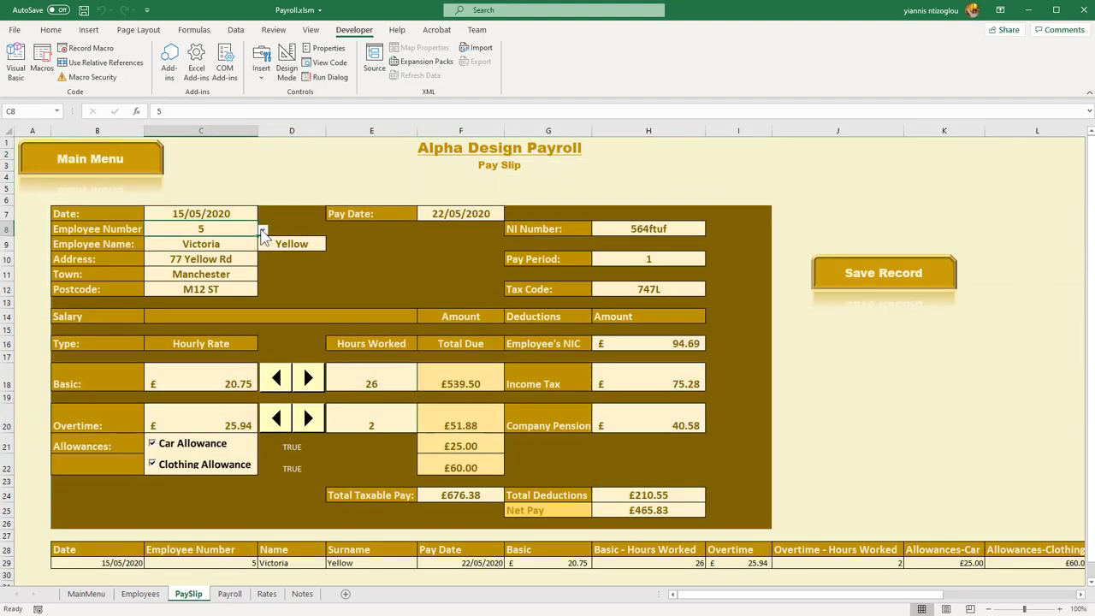
{"action": "left_click", "coordinate": [262, 231]}
{"action": "left_click", "coordinate": [248, 272]}
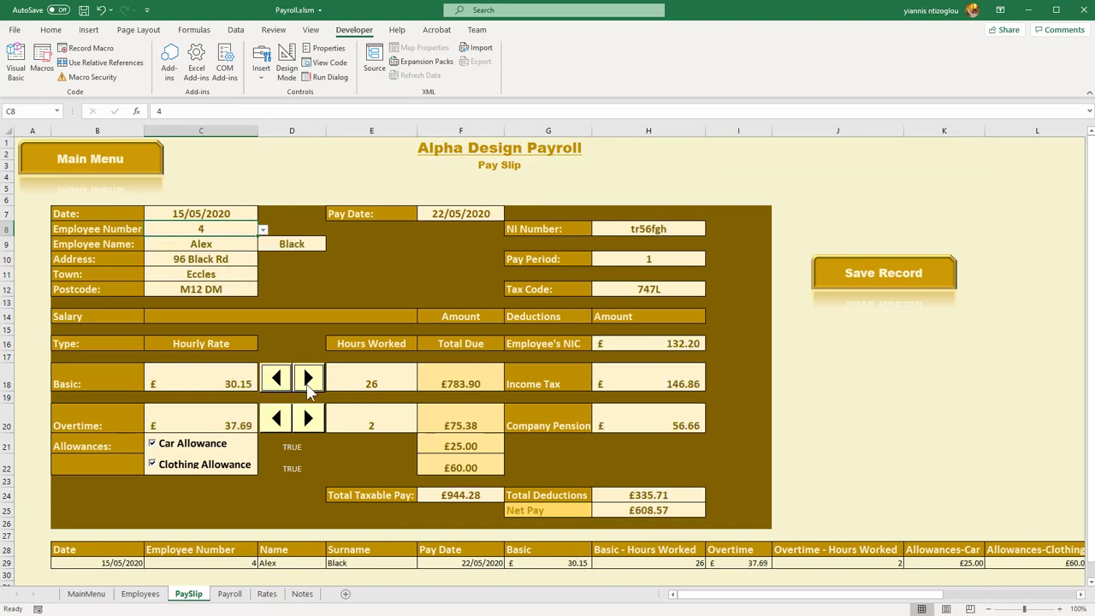
Step: Set the pay slip's basic hours to 28 and overtime hours to 5, and save the record
{"action": "left_click", "coordinate": [309, 382]}
{"action": "left_click", "coordinate": [306, 386]}
{"action": "left_click", "coordinate": [305, 386]}
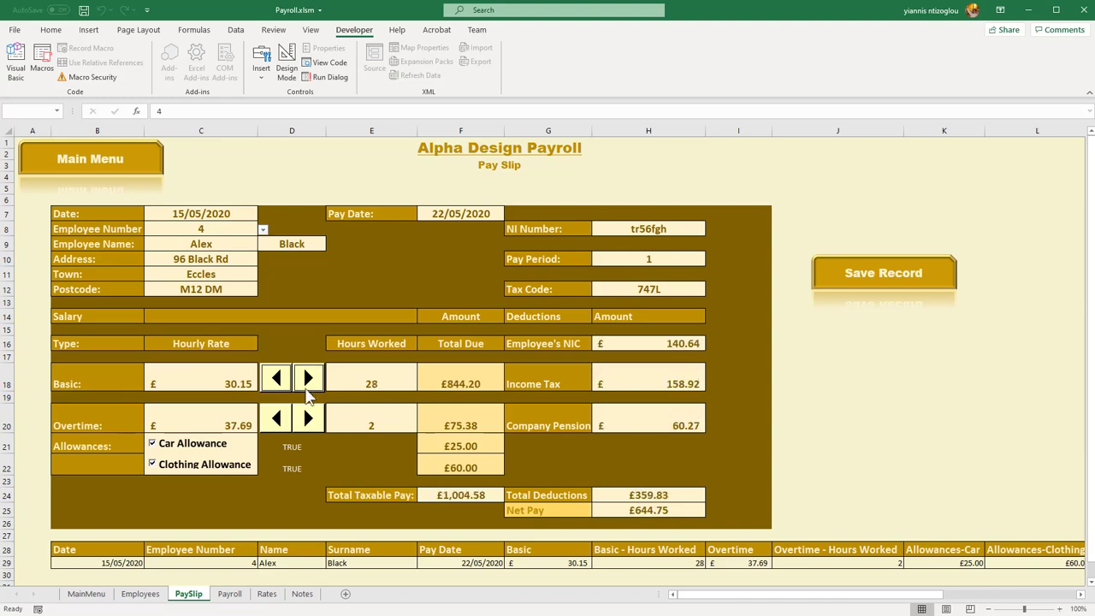
{"action": "left_click", "coordinate": [305, 415]}
{"action": "left_click", "coordinate": [306, 415]}
{"action": "left_click", "coordinate": [305, 415]}
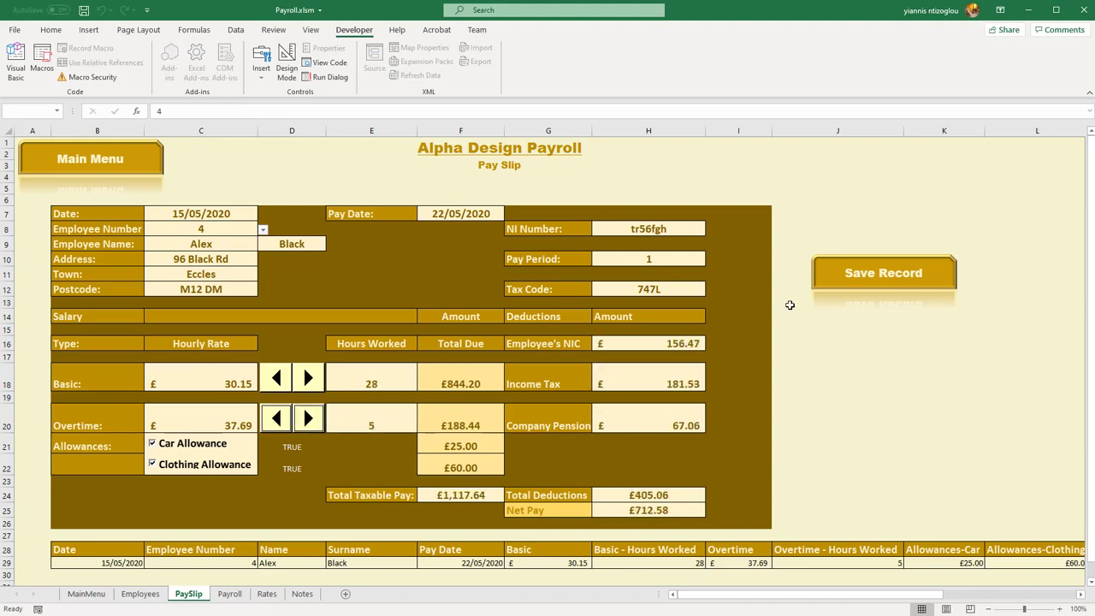
{"action": "left_click", "coordinate": [907, 277]}
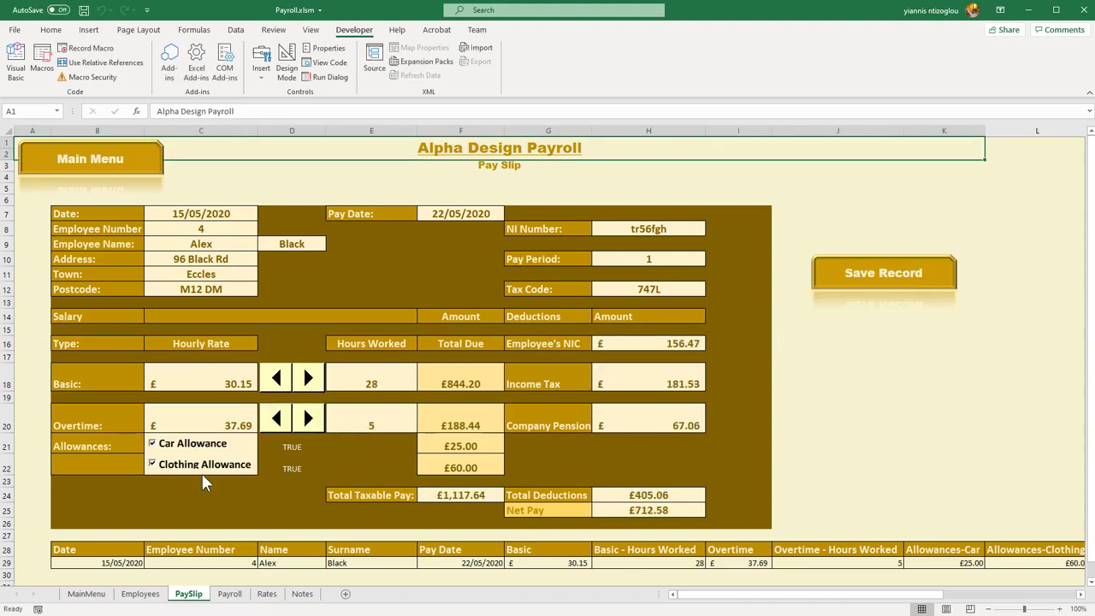
Step: Check the newly saved record on the Payroll sheet across all columns through Net Pay, and compare it with the other entries
{"action": "left_click", "coordinate": [231, 593]}
{"action": "left_click", "coordinate": [294, 470]}
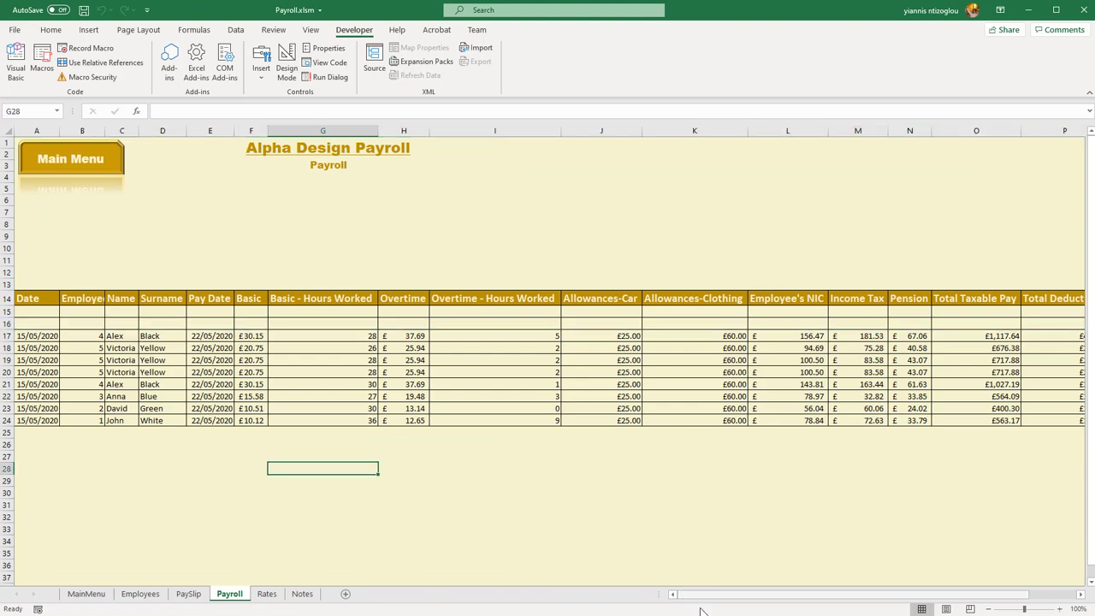
{"action": "left_click_drag", "start_coordinate": [732, 596], "coordinate": [839, 593]}
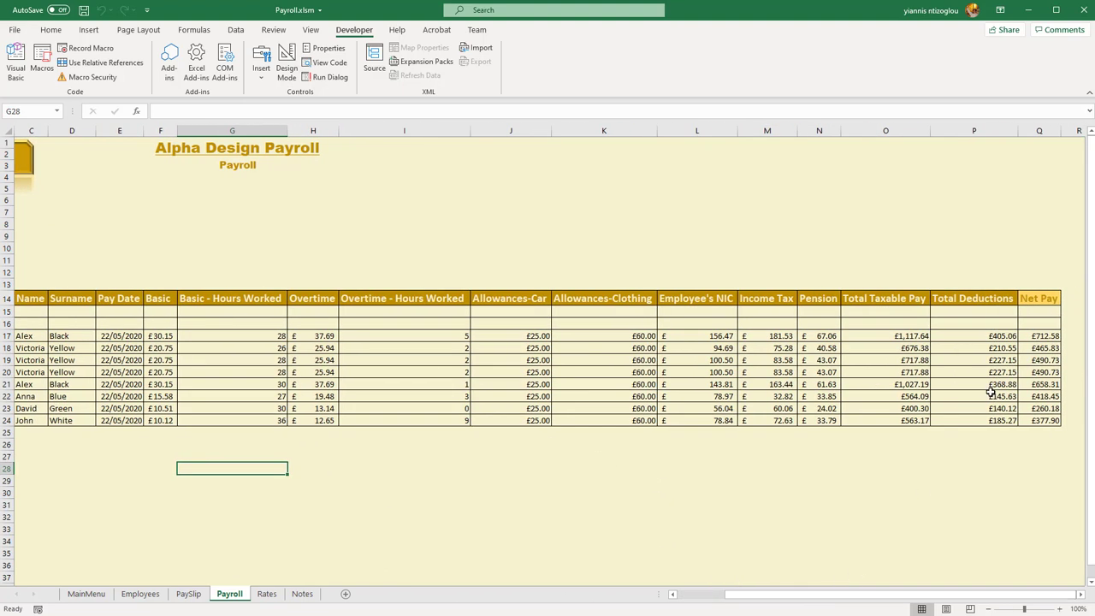
{"action": "left_click_drag", "start_coordinate": [990, 596], "coordinate": [856, 601]}
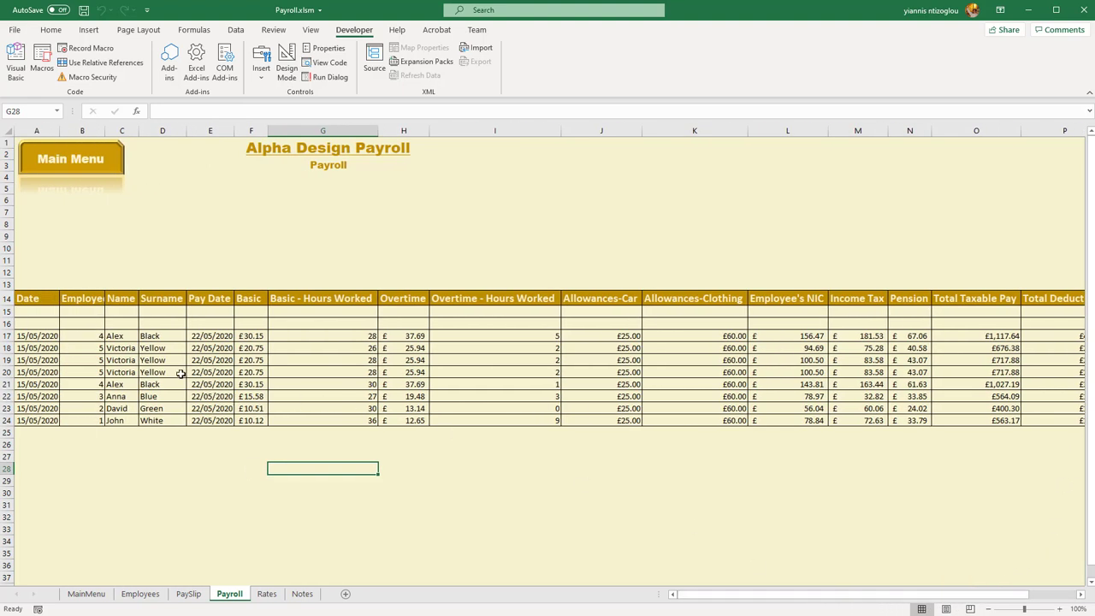
{"action": "left_click", "coordinate": [120, 346]}
{"action": "left_click", "coordinate": [171, 347]}
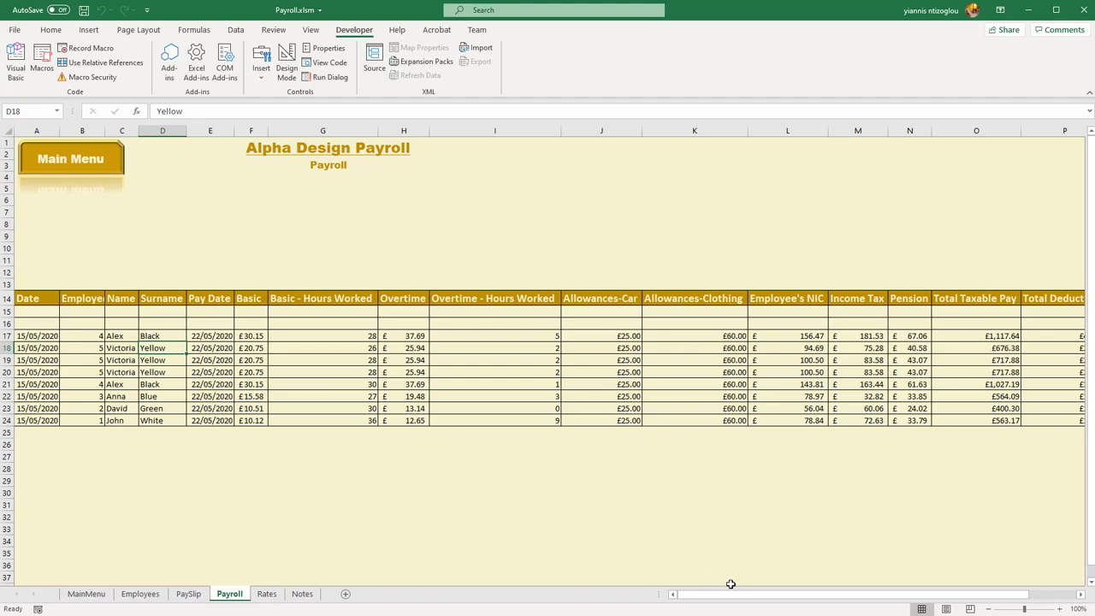
Step: Copy the Pension header cell to N1 on the Payroll sheet and relabel the copy as ID
{"action": "left_click_drag", "start_coordinate": [745, 594], "coordinate": [809, 591]}
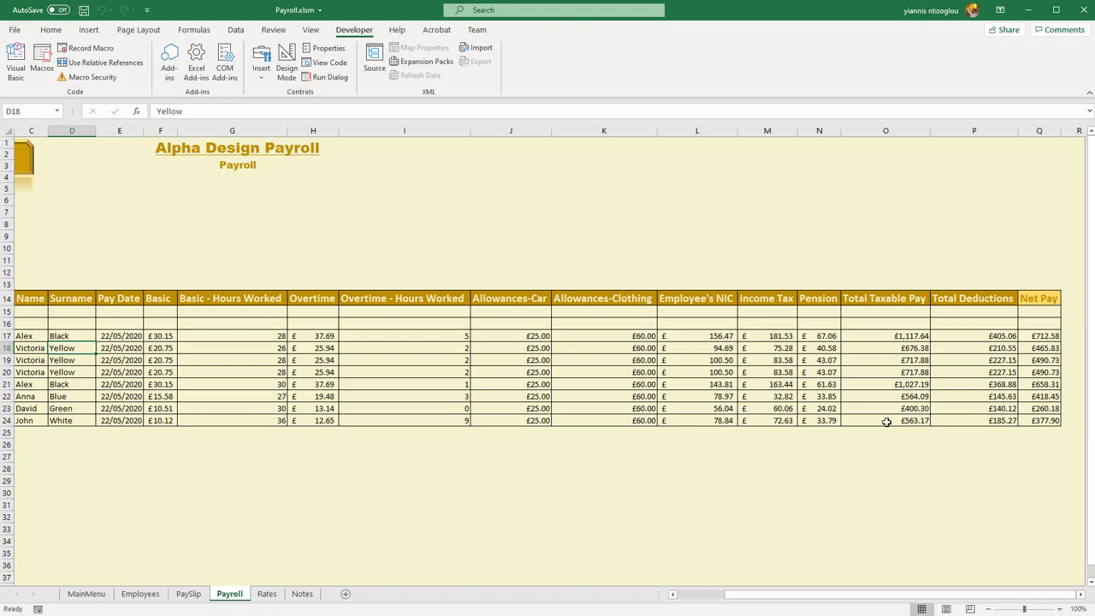
{"action": "left_click", "coordinate": [828, 299]}
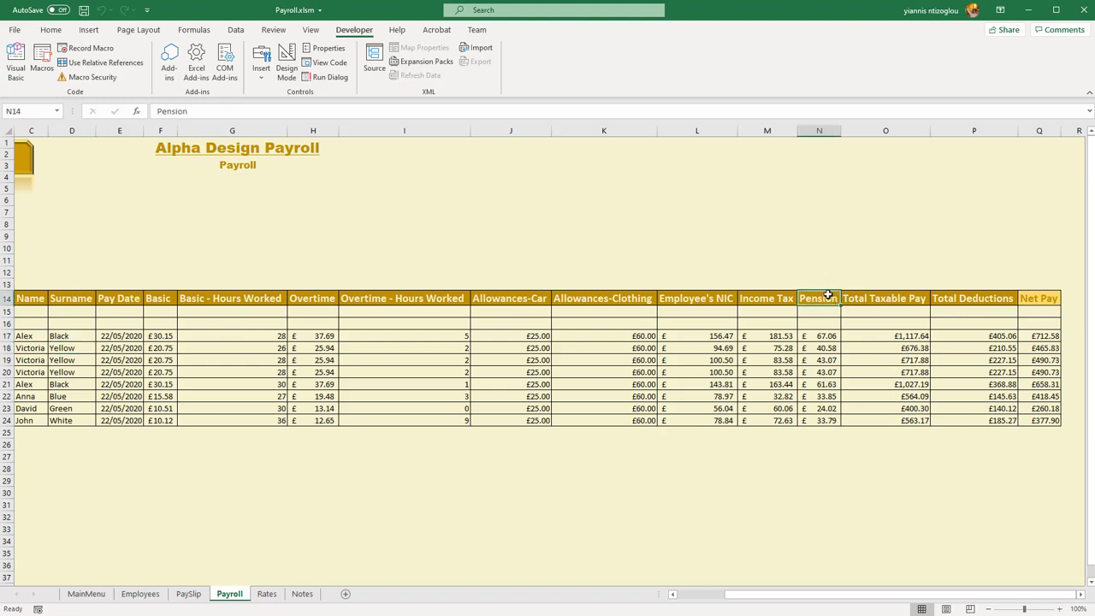
{"action": "key", "text": "ctrl+c"}
{"action": "left_click", "coordinate": [823, 141]}
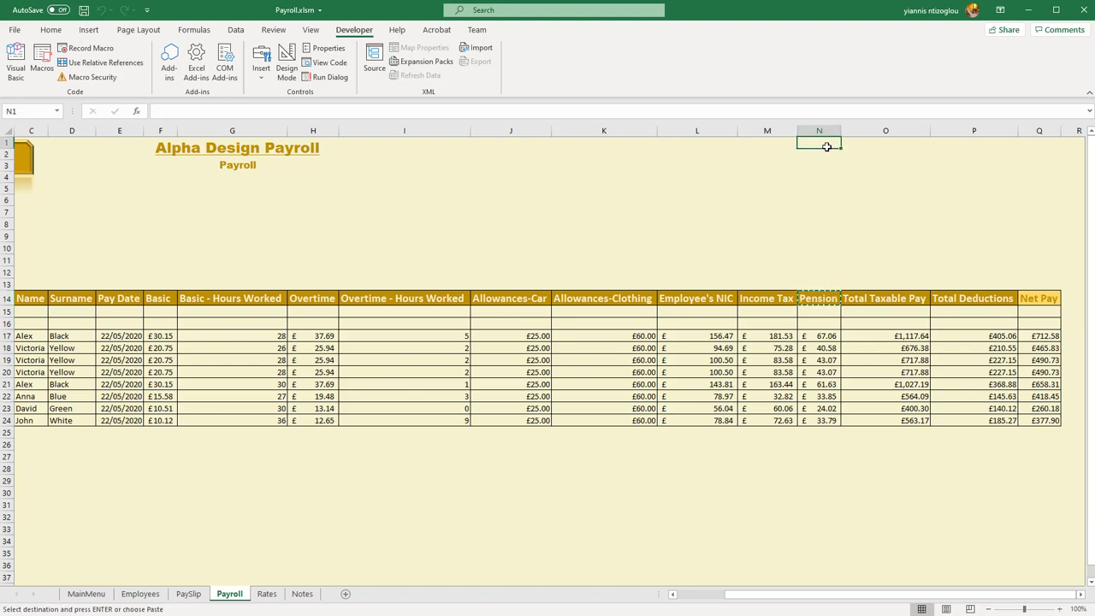
{"action": "key", "text": "ctrl+v"}
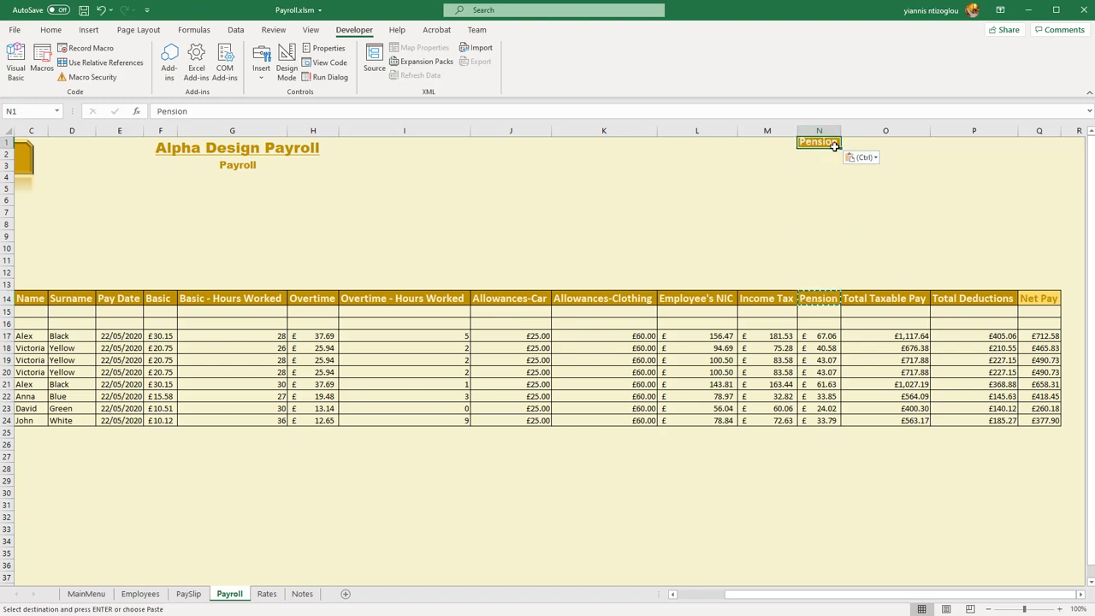
{"action": "type", "text": "A"}
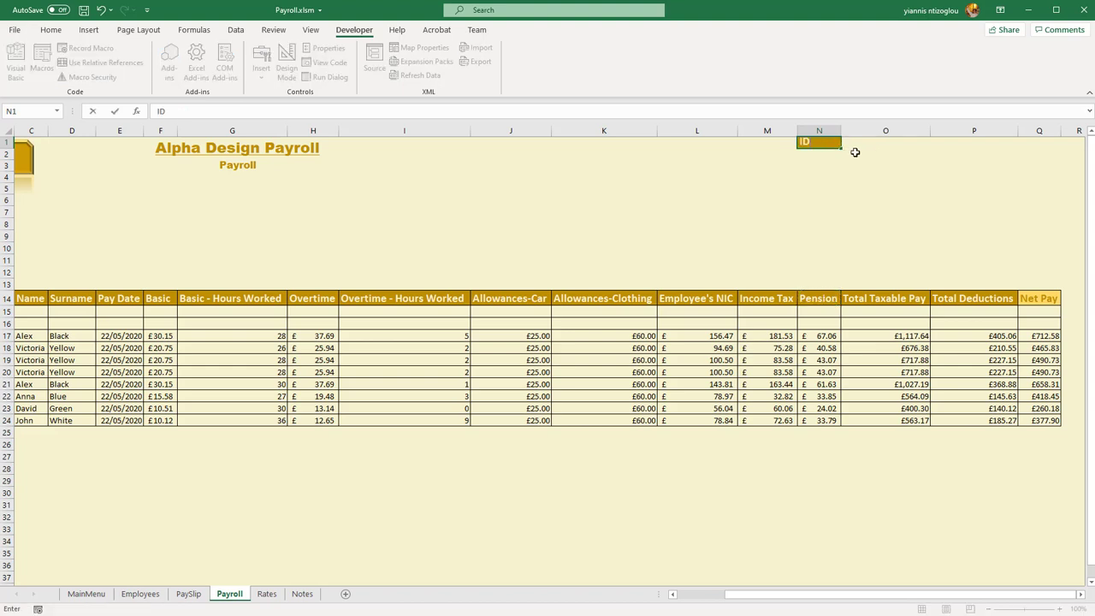
Step: Extend the ID header's formatting to O1 and P1, labelling them Surname and Total Net Pay
{"action": "left_click_drag", "start_coordinate": [840, 148], "coordinate": [930, 151]}
{"action": "left_click", "coordinate": [864, 140]}
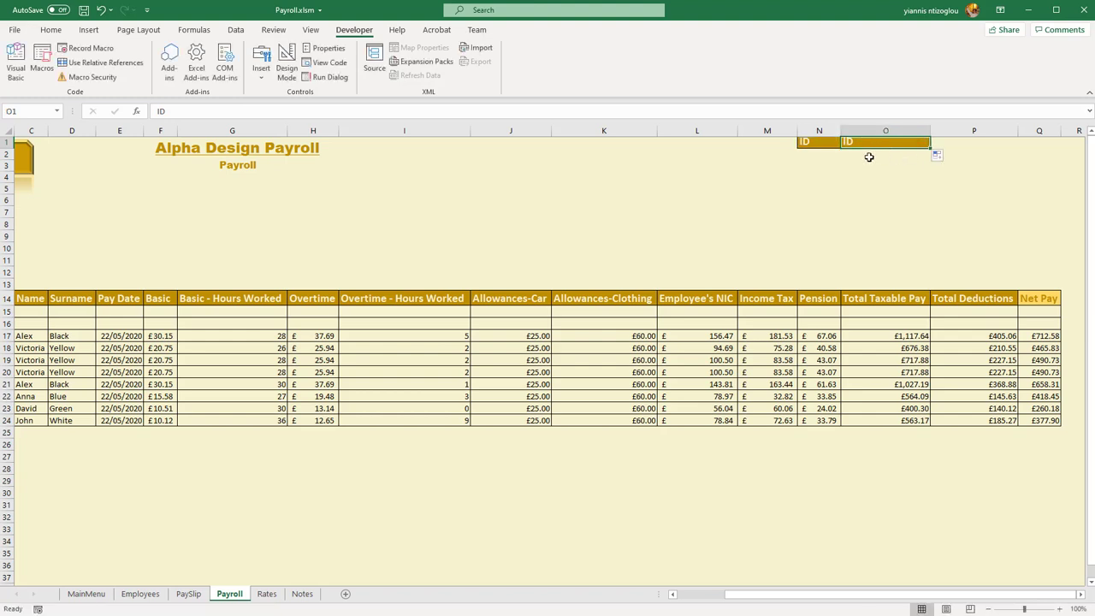
{"action": "type", "text": "Surname"}
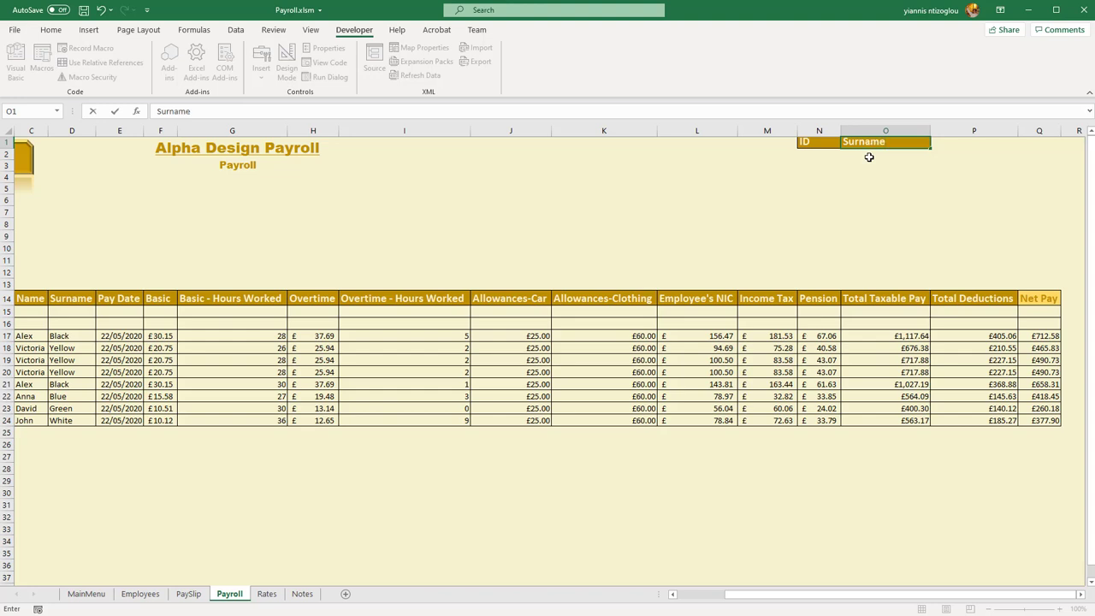
{"action": "key", "text": "ctrl+Return"}
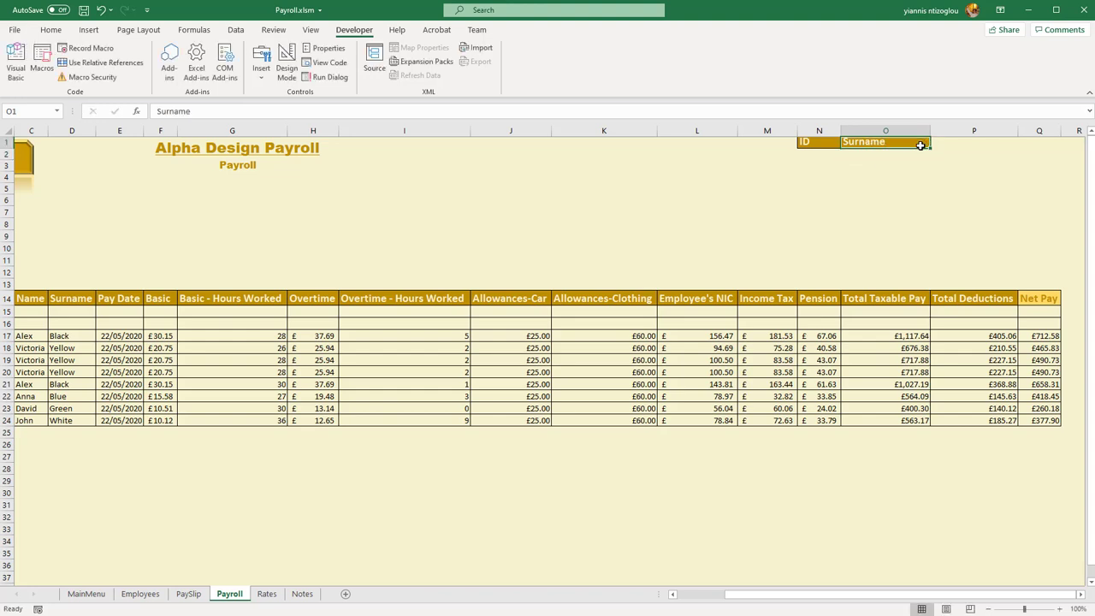
{"action": "left_click_drag", "start_coordinate": [930, 147], "coordinate": [979, 149]}
{"action": "left_click", "coordinate": [968, 143]}
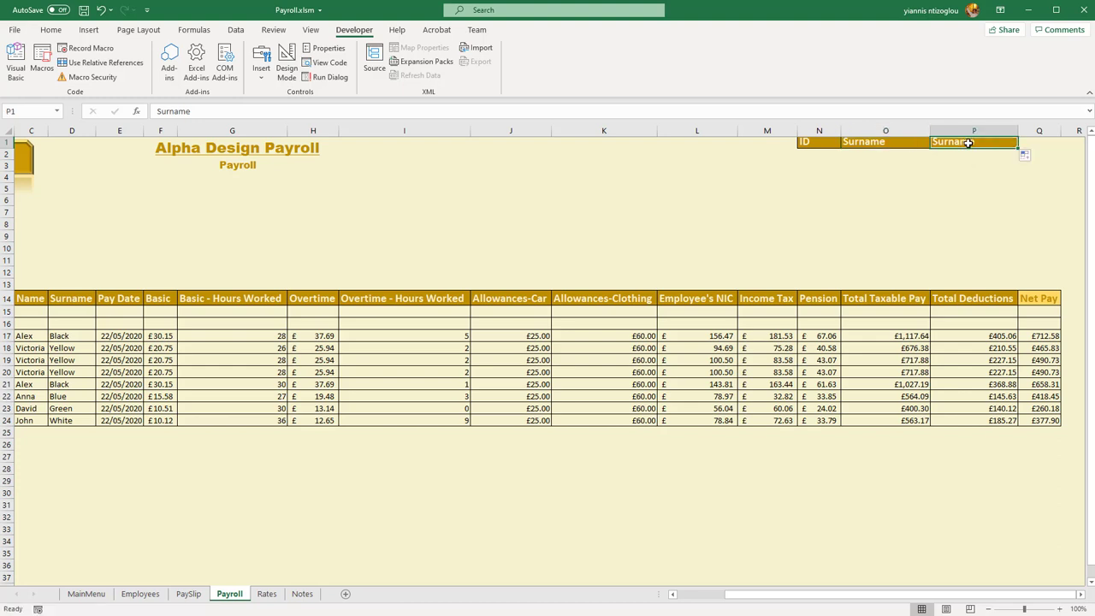
{"action": "type", "text": "Net Pay"}
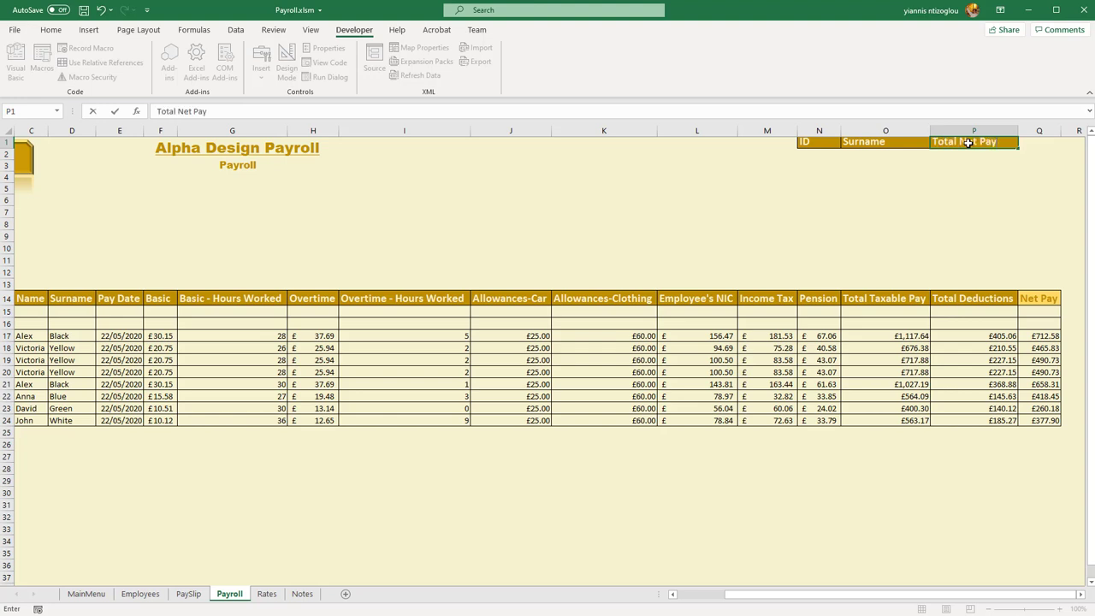
{"action": "key", "text": "Return"}
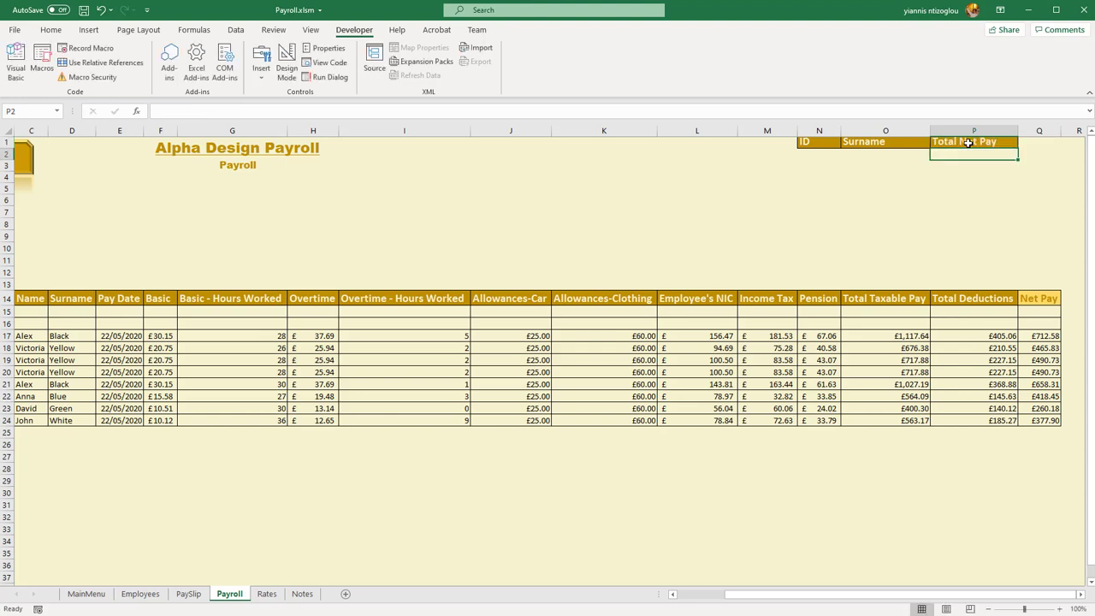
Step: Add borders to all cells in N2:P2 beneath the new headers
{"action": "left_click", "coordinate": [890, 212]}
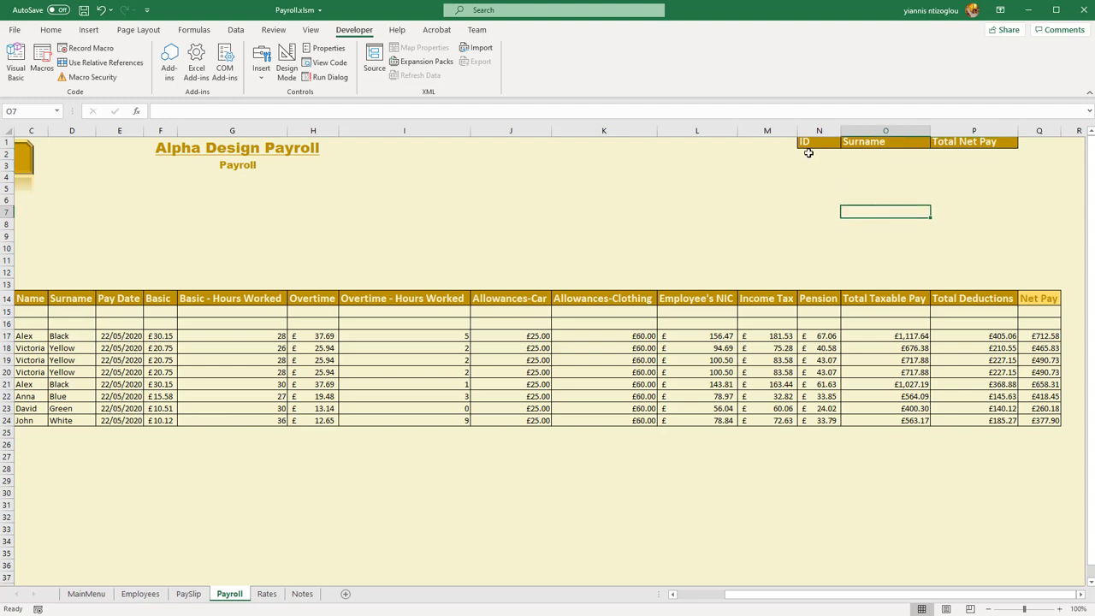
{"action": "left_click_drag", "start_coordinate": [809, 152], "coordinate": [980, 222]}
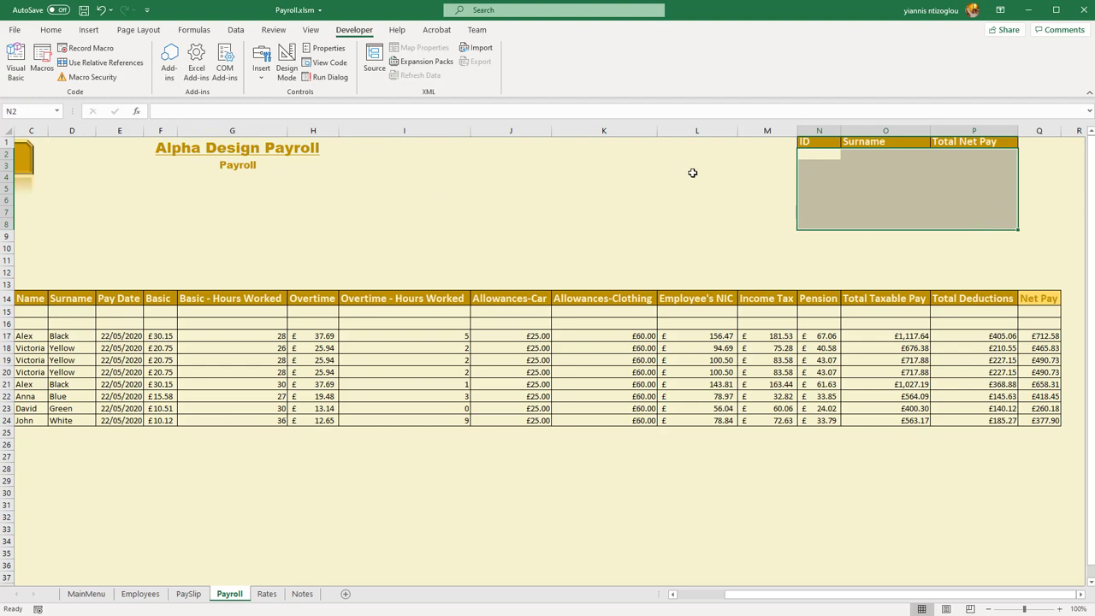
{"action": "left_click", "coordinate": [693, 173]}
{"action": "left_click_drag", "start_coordinate": [824, 152], "coordinate": [1001, 151]}
{"action": "left_click", "coordinate": [51, 30]}
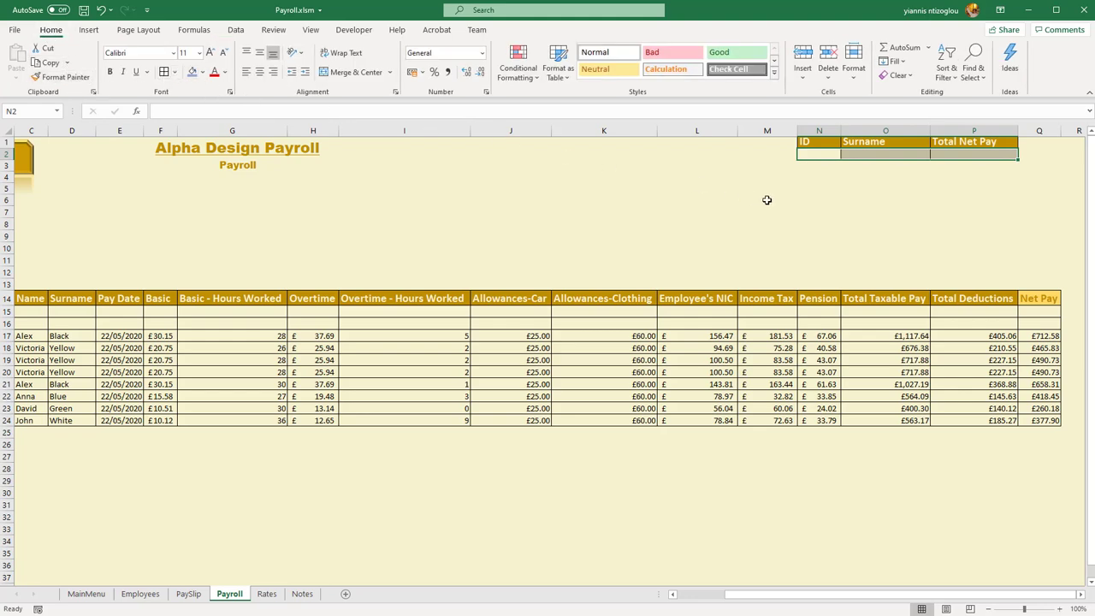
Step: Enter 1 as the first ID in N2 and fill the bordered row N2:P2 down through row 8
{"action": "left_click", "coordinate": [822, 153]}
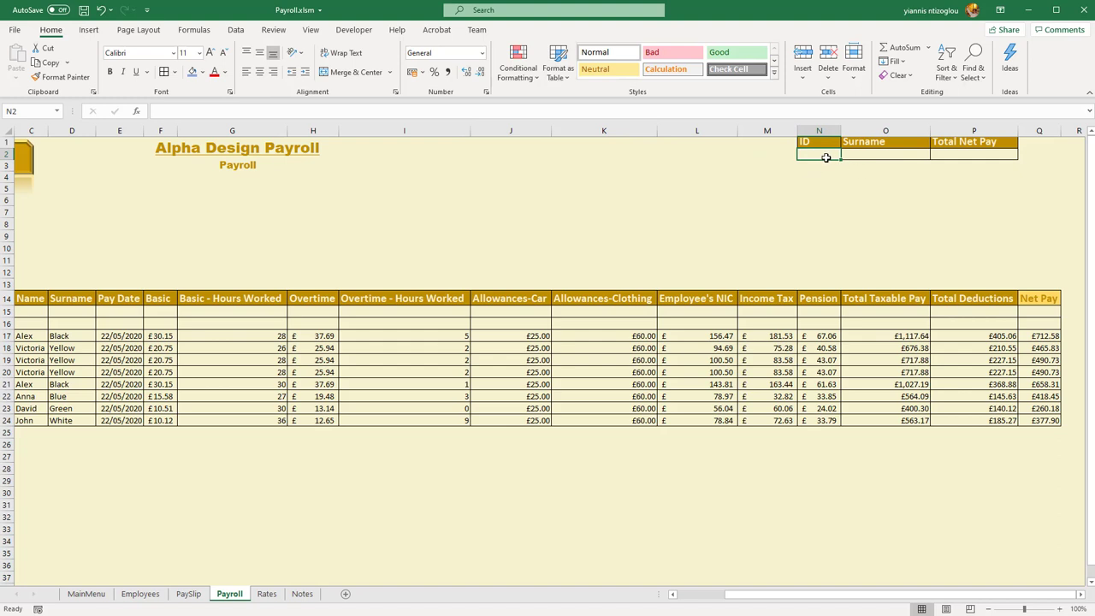
{"action": "type", "text": "1"}
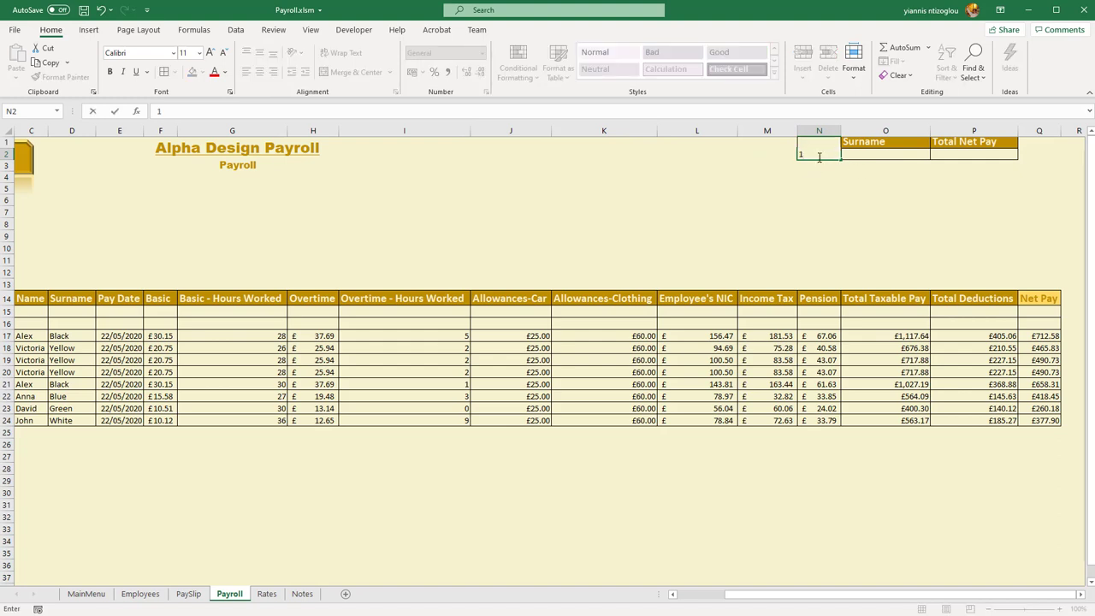
{"action": "left_click", "coordinate": [861, 198]}
{"action": "left_click", "coordinate": [837, 156]}
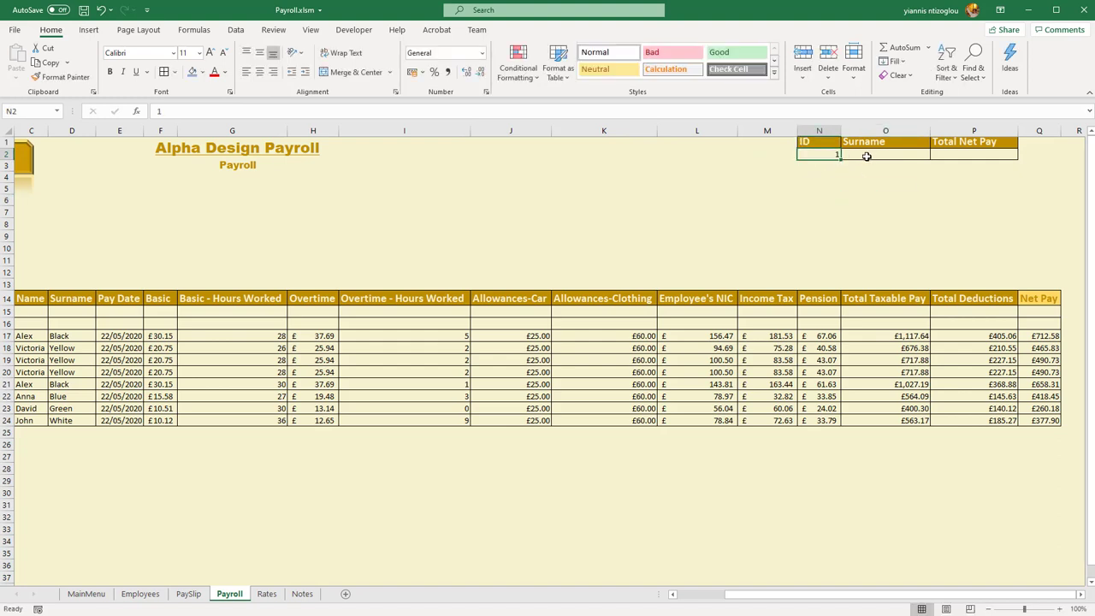
{"action": "left_click_drag", "start_coordinate": [831, 155], "coordinate": [1014, 224]}
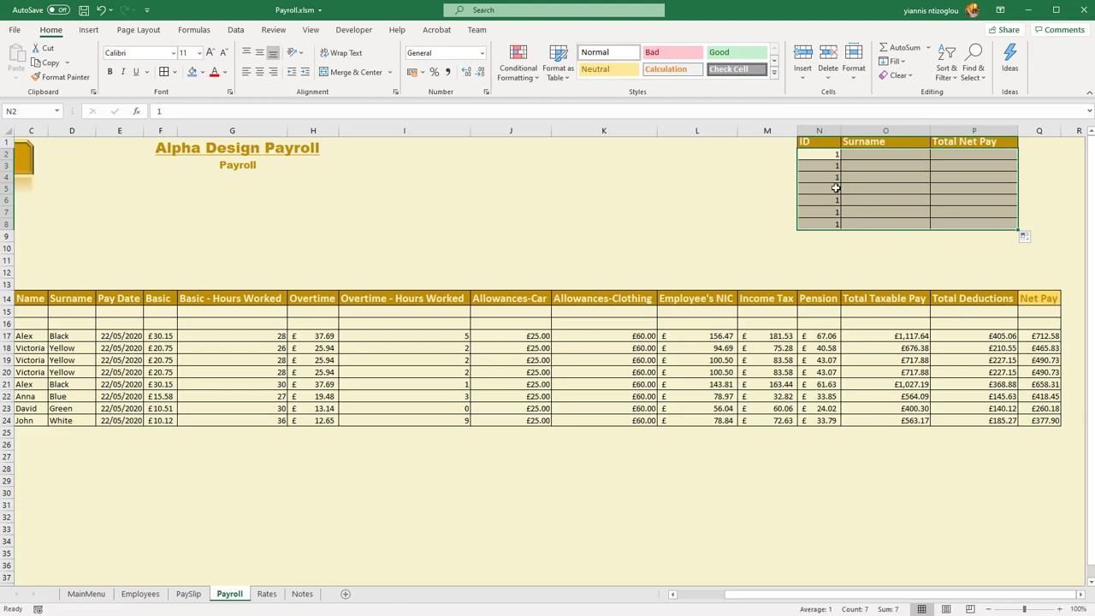
Step: Try to number the employees individually by entering 2, 3 and 4 as the IDs in N3:N5
{"action": "left_click", "coordinate": [838, 229]}
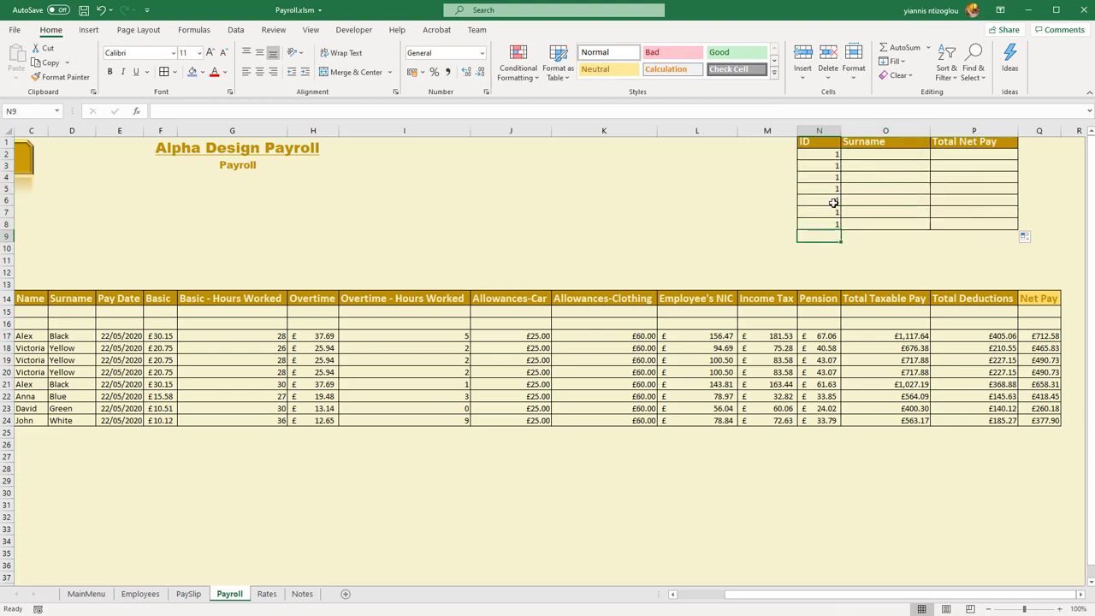
{"action": "left_click", "coordinate": [830, 166]}
{"action": "type", "text": "2"}
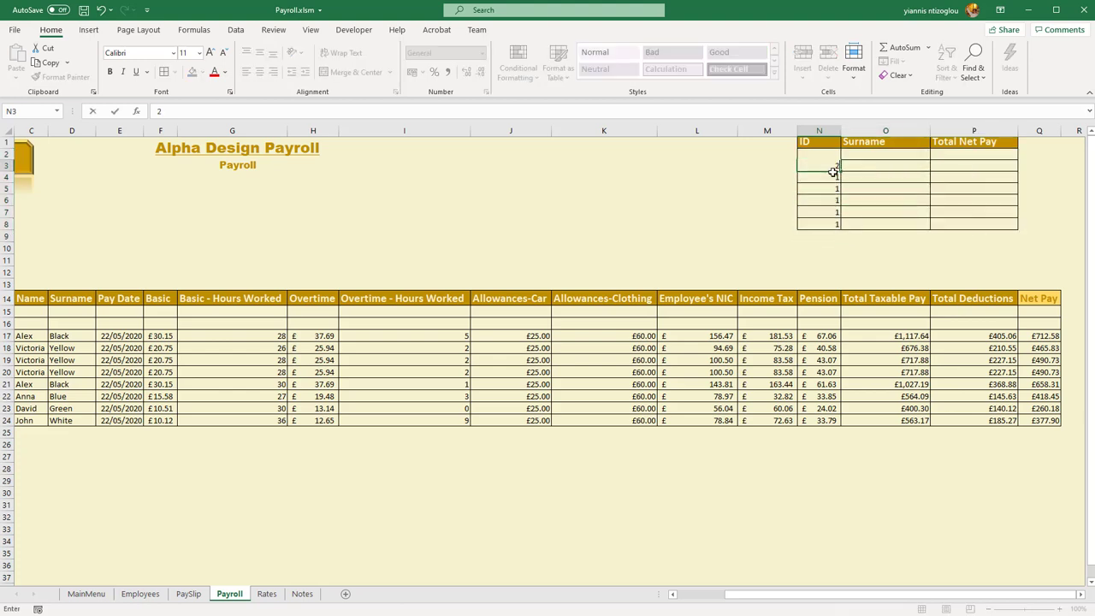
{"action": "left_click", "coordinate": [833, 179]}
{"action": "type", "text": "3"}
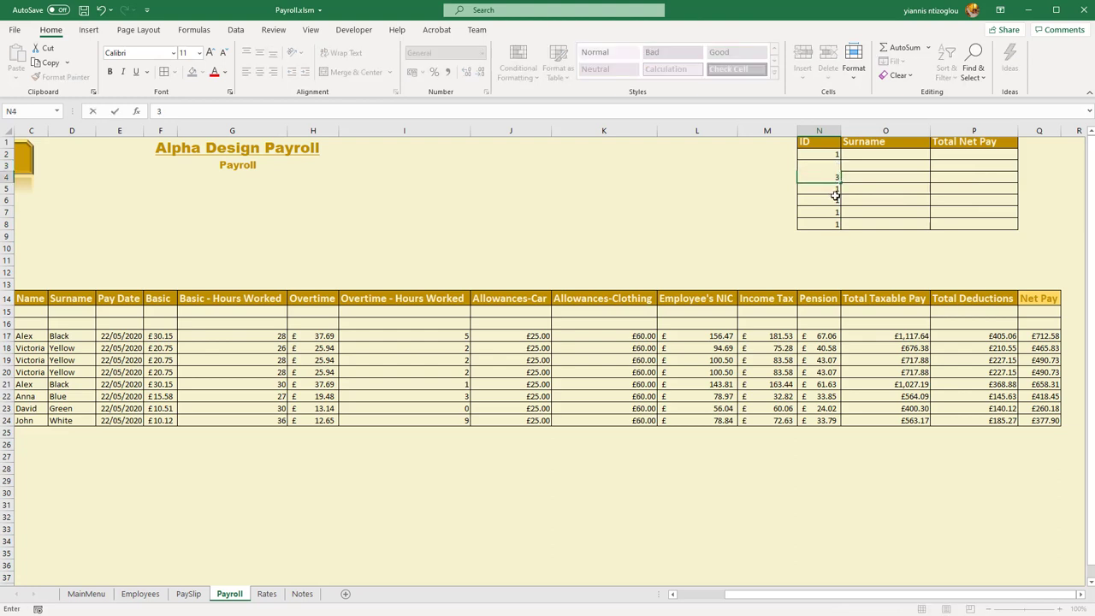
{"action": "left_click", "coordinate": [835, 196]}
{"action": "left_click", "coordinate": [843, 222]}
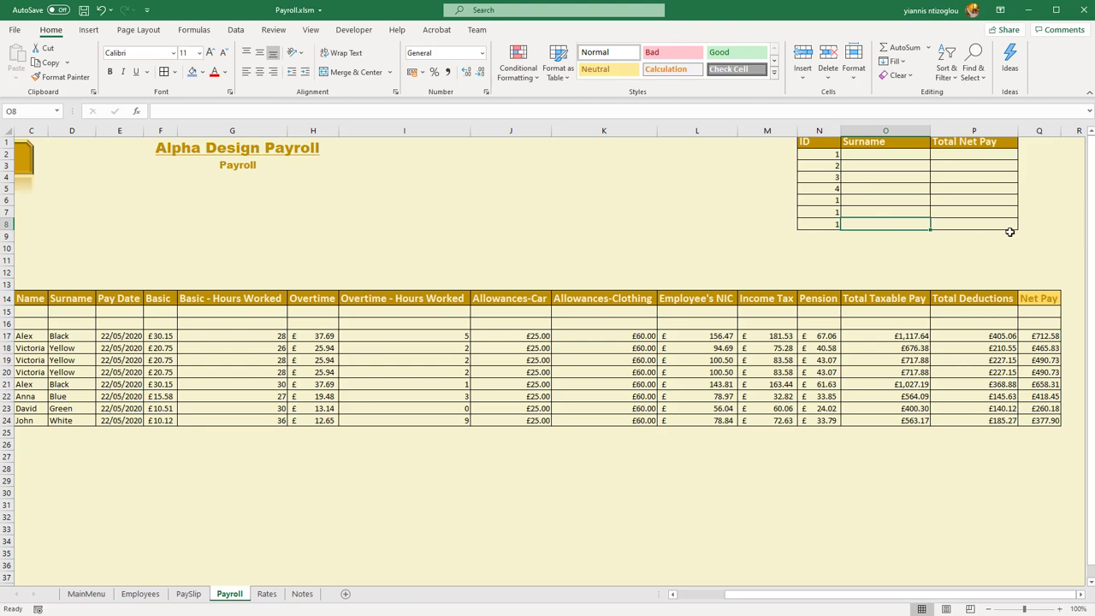
Step: Undo the individual ID entries in N3:N5 and the fill of N2:P2 down through row 8
{"action": "key", "text": "ctrl+z"}
{"action": "key", "text": "ctrl+z"}
{"action": "key", "text": "ctrl+z"}
{"action": "key", "text": "ctrl+z"}
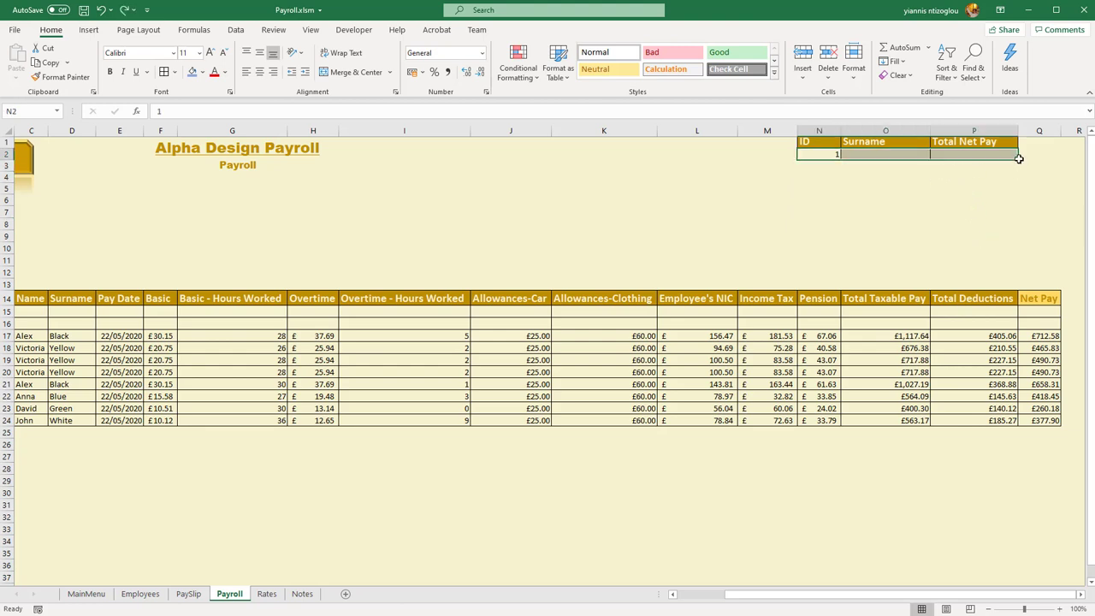
Step: Fill the bordered row N2:P2 down through row 6 as a number series, giving IDs 1 to 5
{"action": "left_click_drag", "start_coordinate": [1018, 159], "coordinate": [1020, 229]}
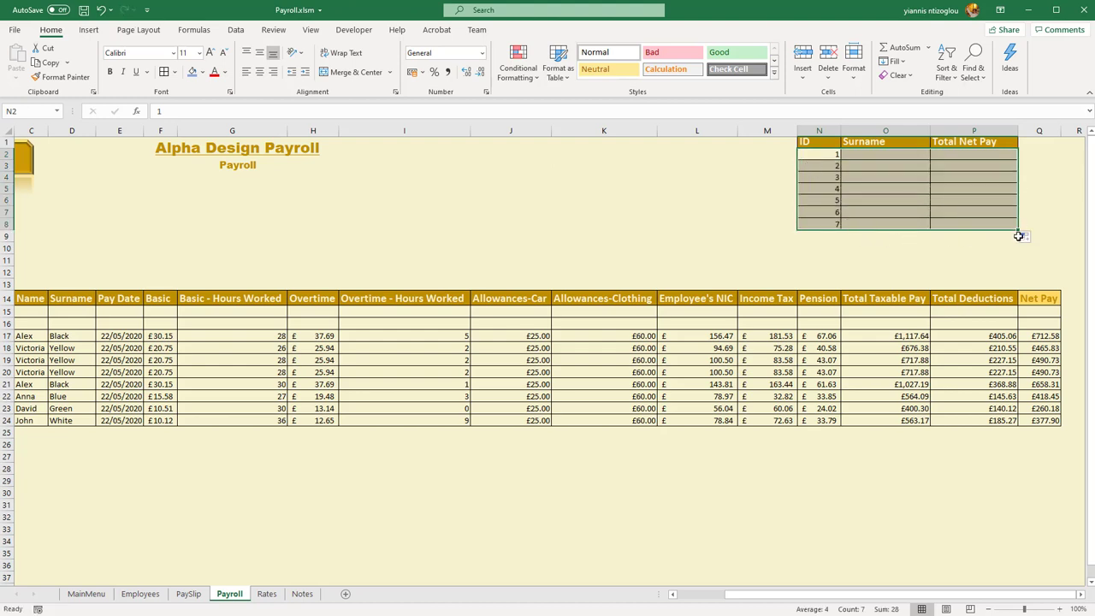
{"action": "left_click_drag", "start_coordinate": [821, 235], "coordinate": [1014, 211]}
{"action": "left_click", "coordinate": [883, 259]}
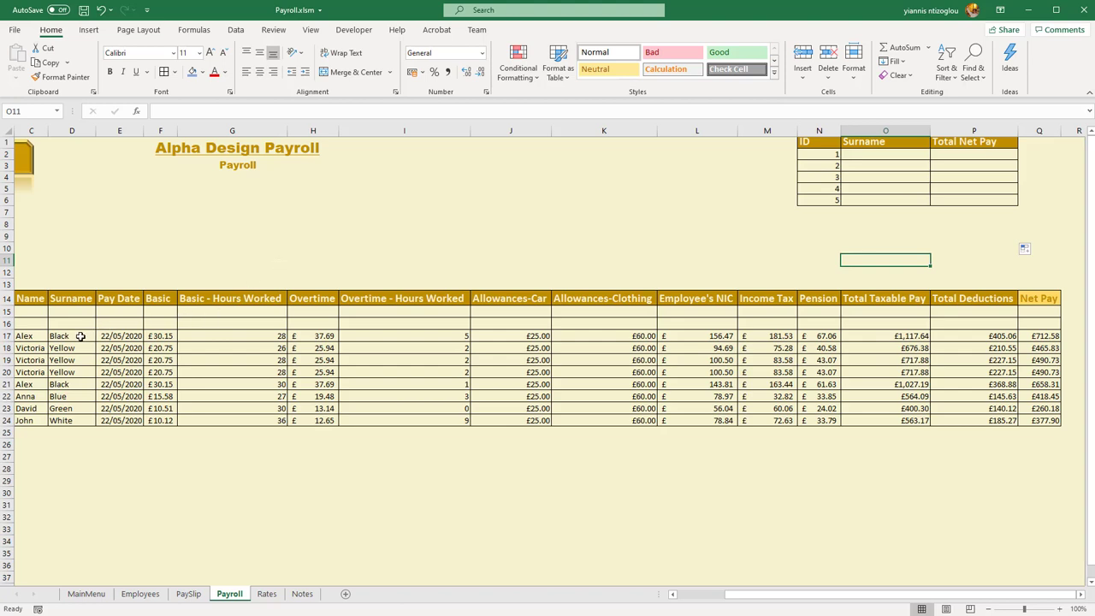
Step: Copy the surnames of employees 1 and 2 from D24 and D23 into O2 and O3 of the summary table
{"action": "left_click_drag", "start_coordinate": [100, 404], "coordinate": [29, 396]}
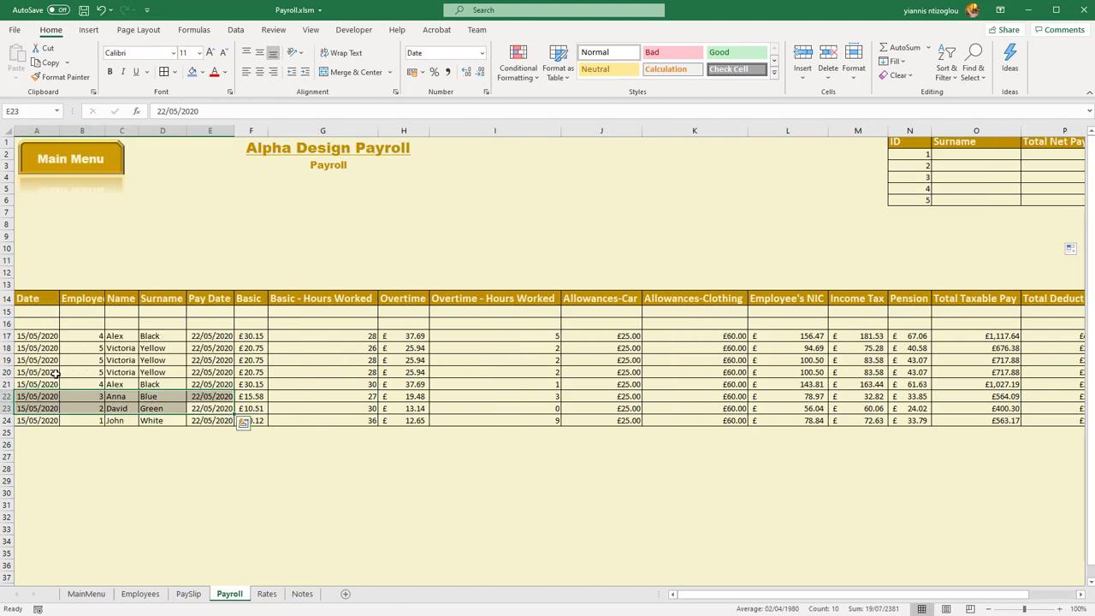
{"action": "left_click", "coordinate": [154, 419]}
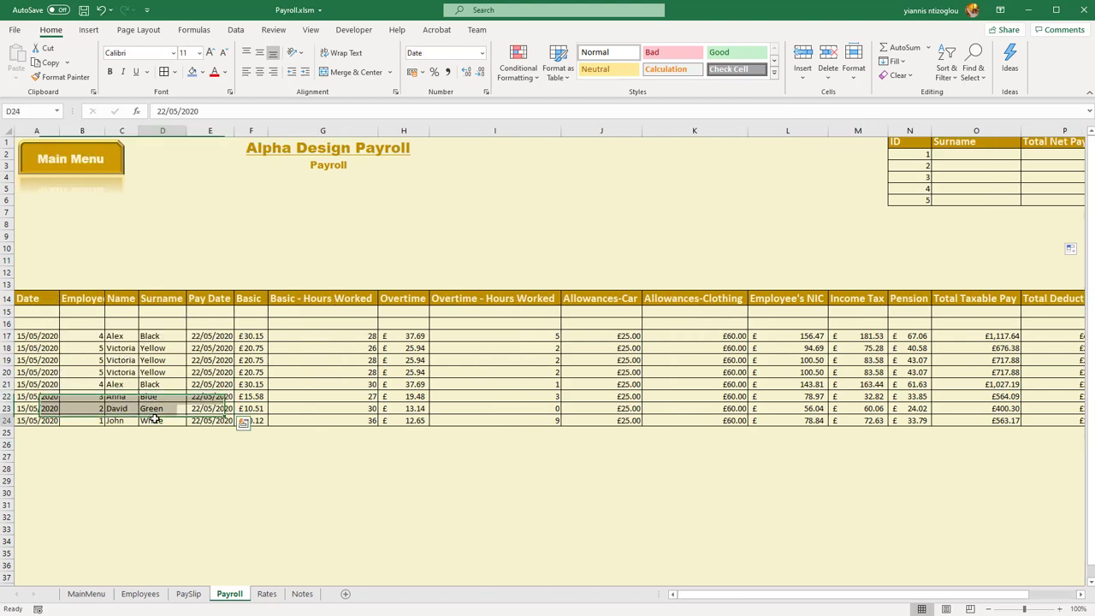
{"action": "key", "text": "ctrl+c"}
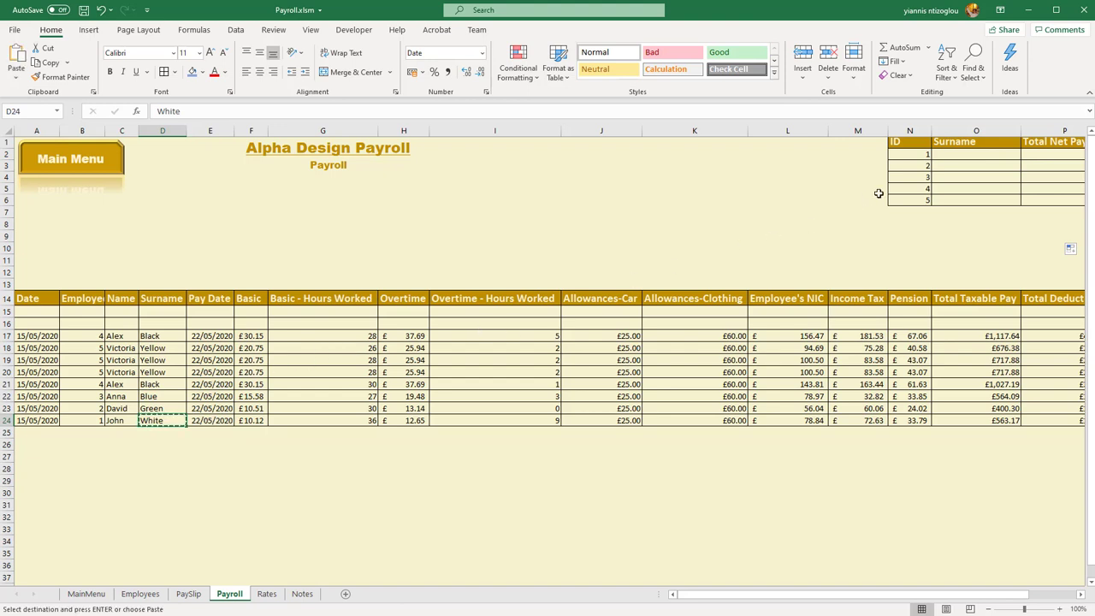
{"action": "left_click", "coordinate": [955, 154]}
{"action": "key", "text": "ctrl+v"}
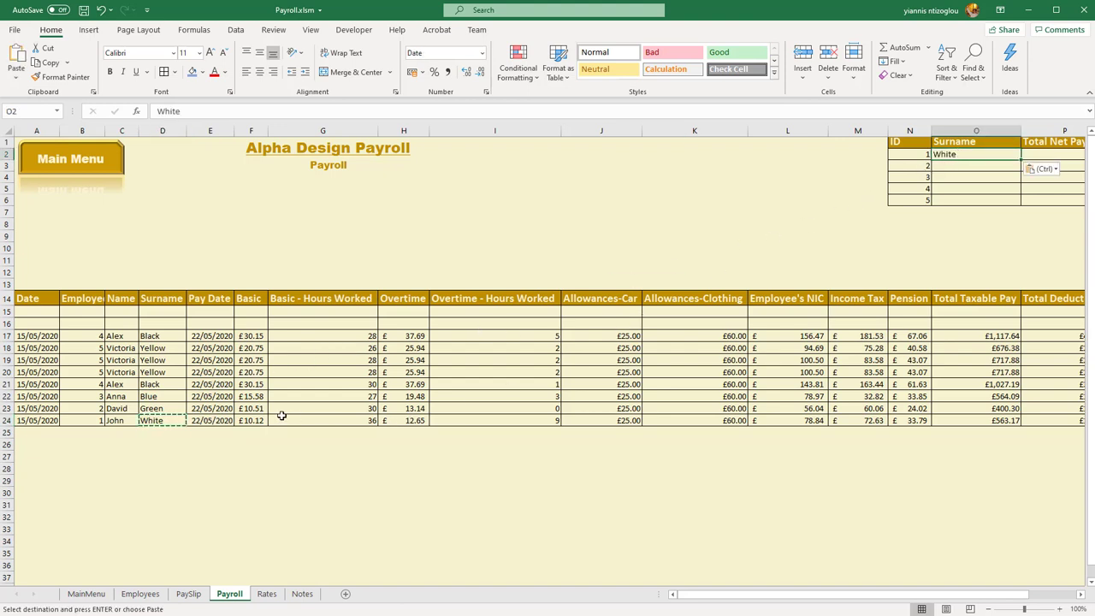
{"action": "left_click", "coordinate": [180, 413]}
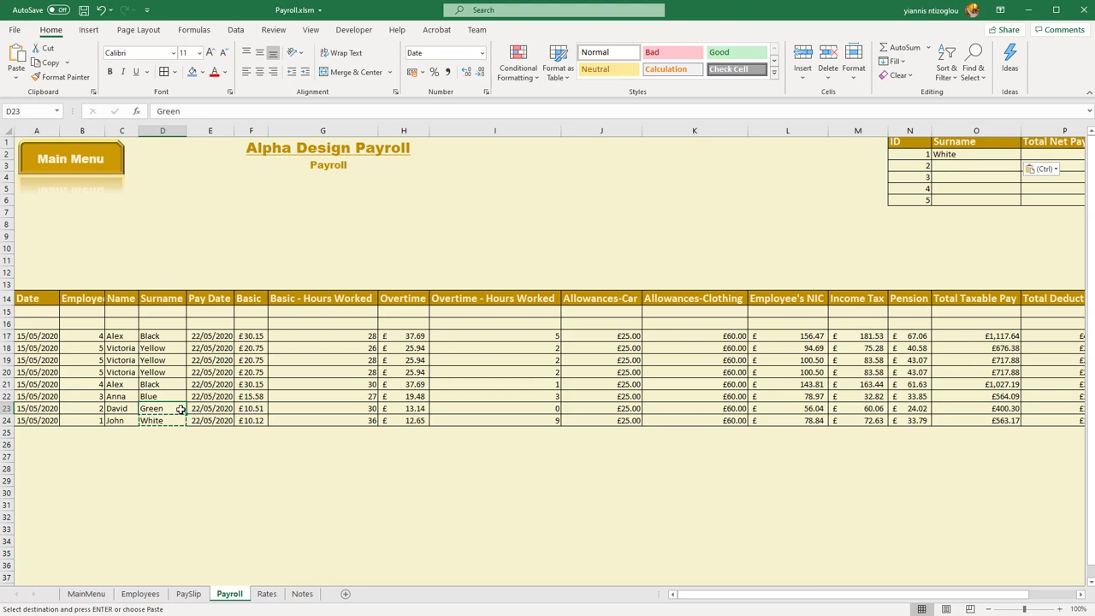
{"action": "key", "text": "ctrl+c"}
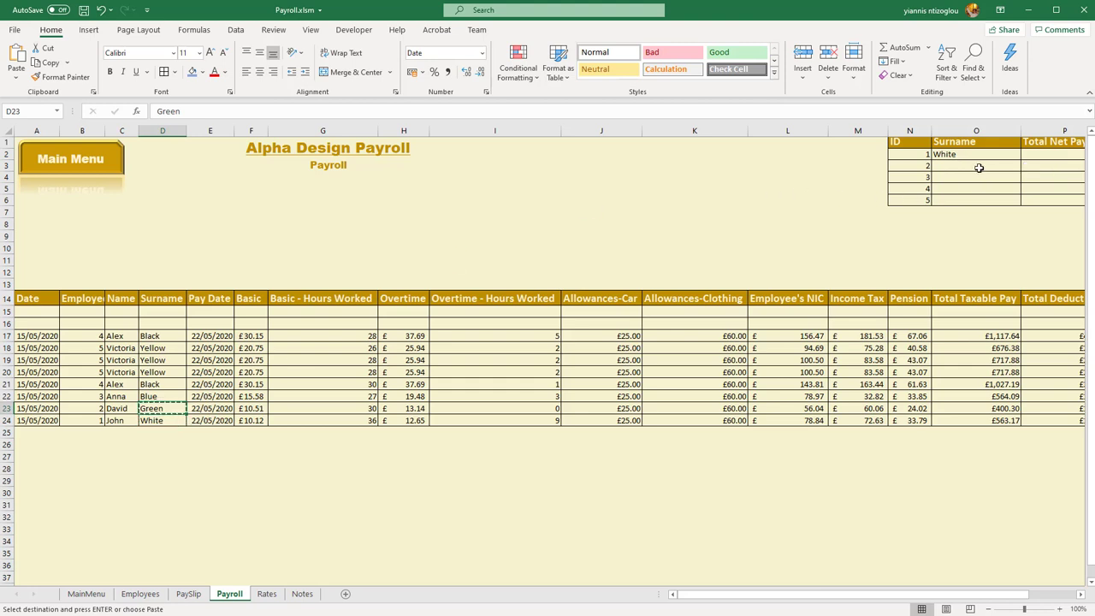
{"action": "left_click", "coordinate": [974, 168]}
{"action": "key", "text": "ctrl+v"}
{"action": "key", "text": "ctrl"}
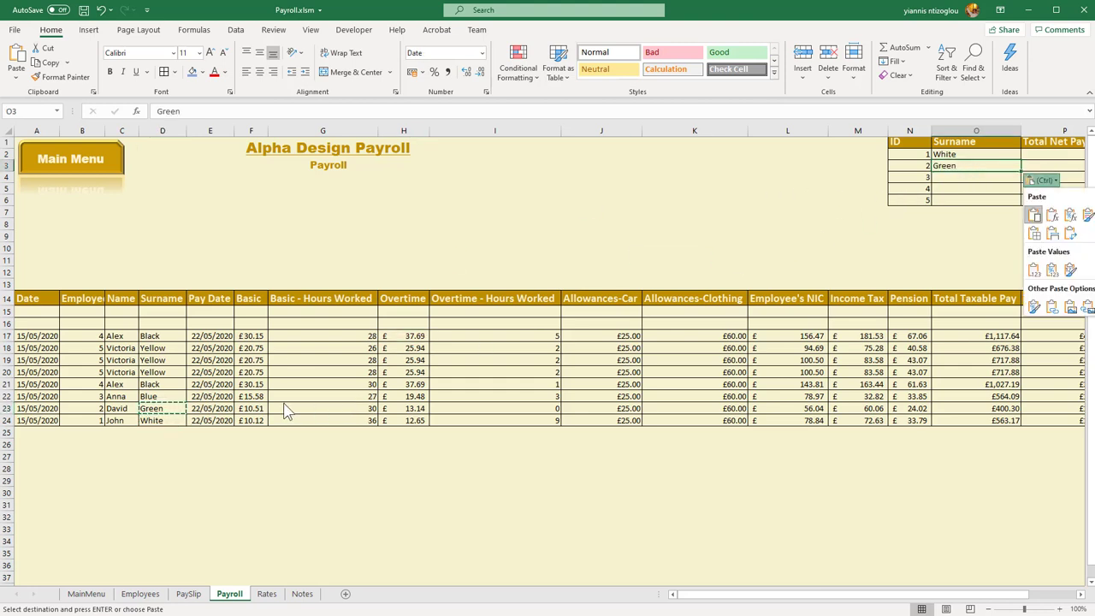
{"action": "key", "text": "ctrl"}
Step: Copy the surnames of employees 3, 4 and 5 from D22, D21 and D20 into O4, O5 and O6
{"action": "left_click", "coordinate": [171, 396]}
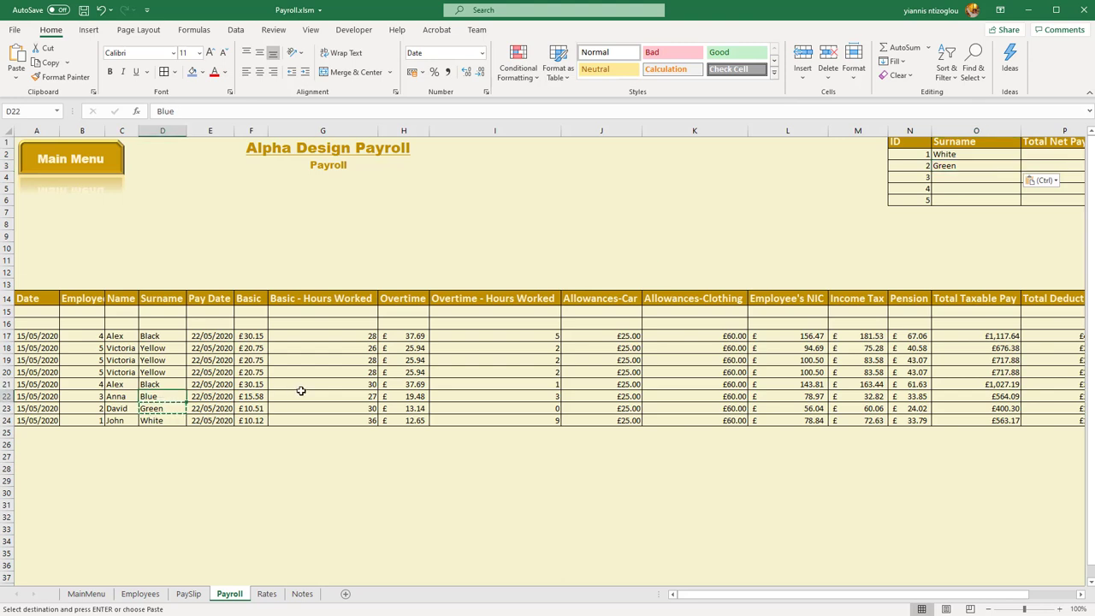
{"action": "key", "text": "ctrl+c"}
{"action": "left_click", "coordinate": [974, 180]}
{"action": "key", "text": "ctrl+v"}
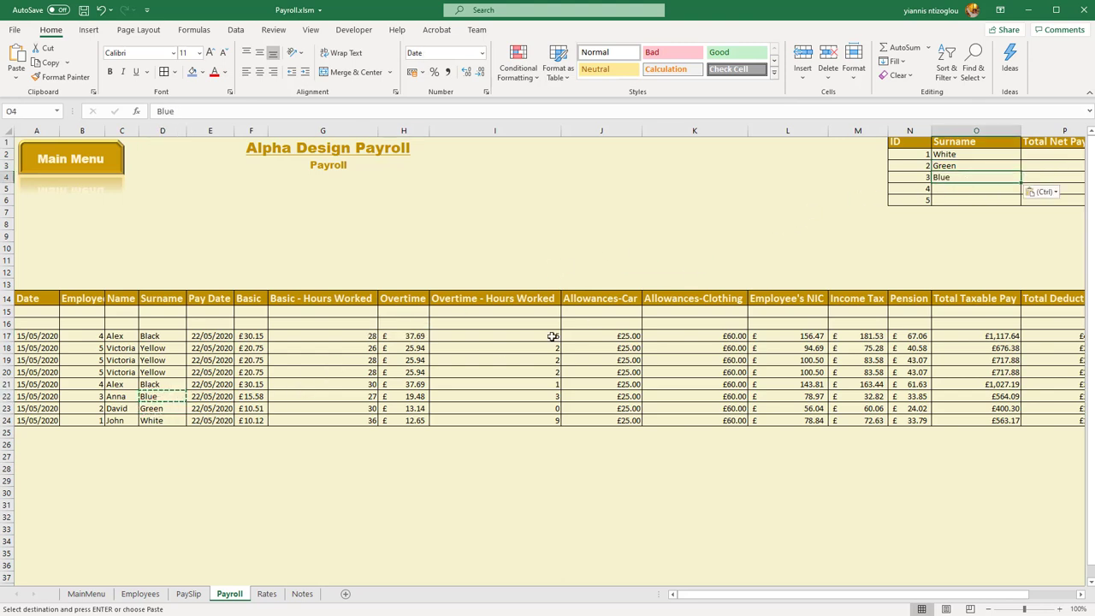
{"action": "left_click", "coordinate": [156, 386]}
{"action": "key", "text": "ctrl+c"}
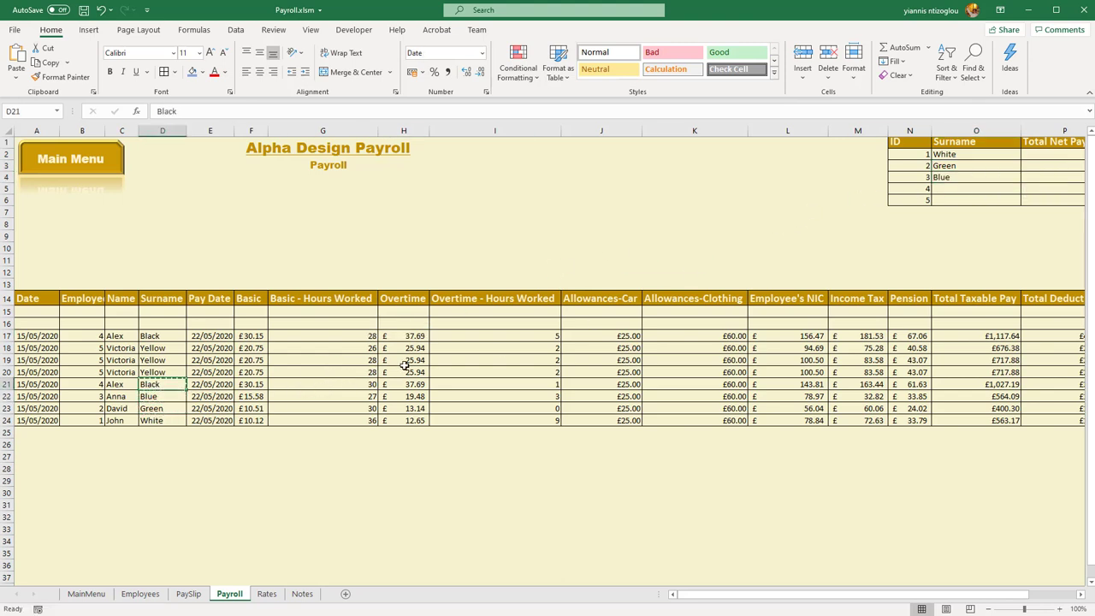
{"action": "left_click", "coordinate": [955, 195]}
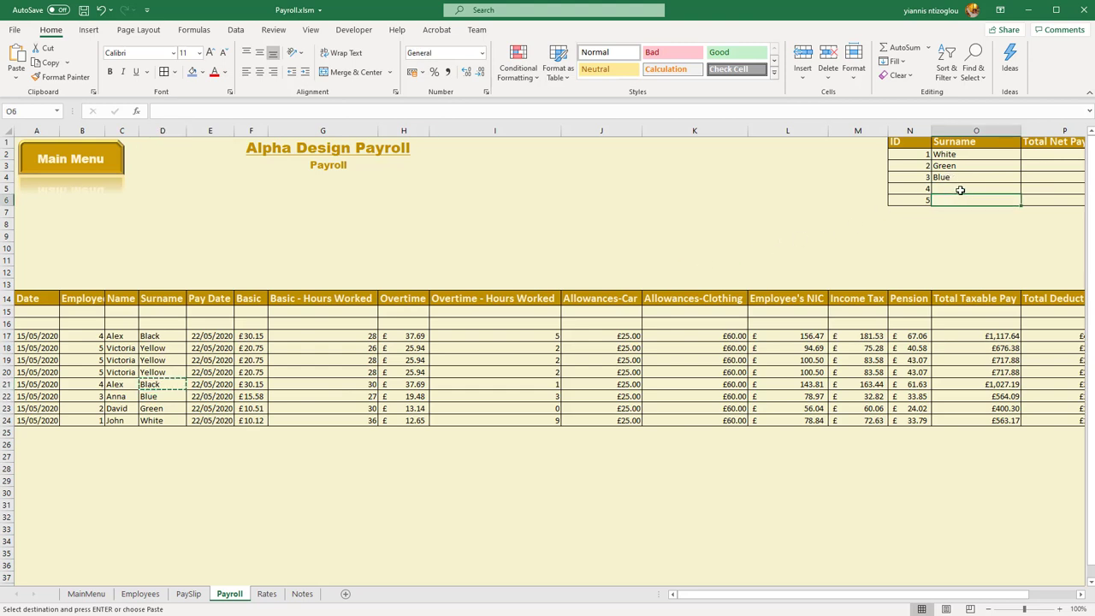
{"action": "key", "text": "ctrl+v"}
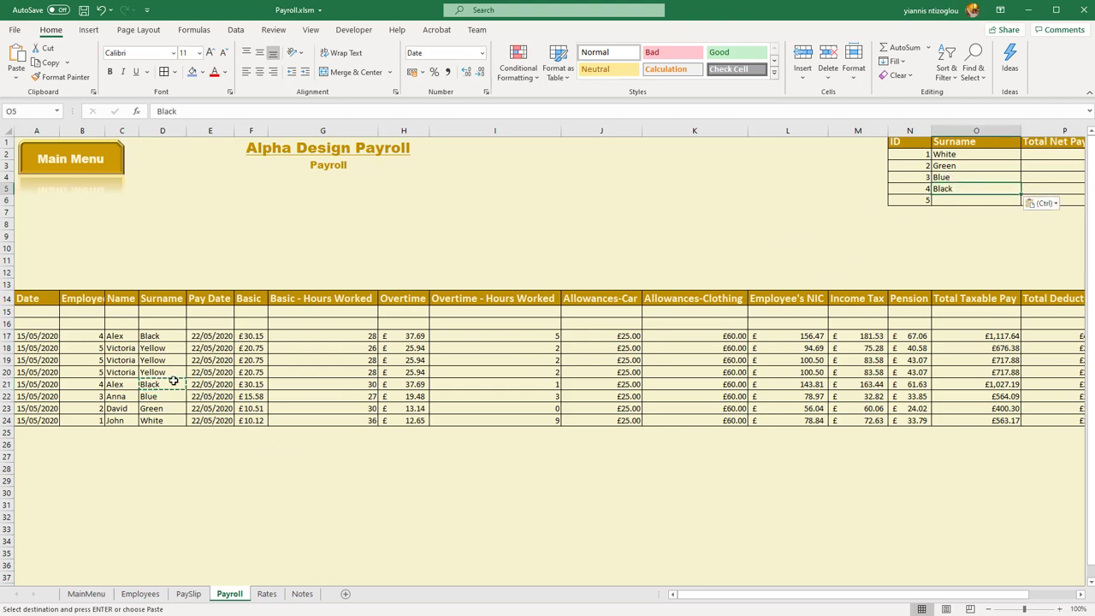
{"action": "left_click", "coordinate": [167, 372]}
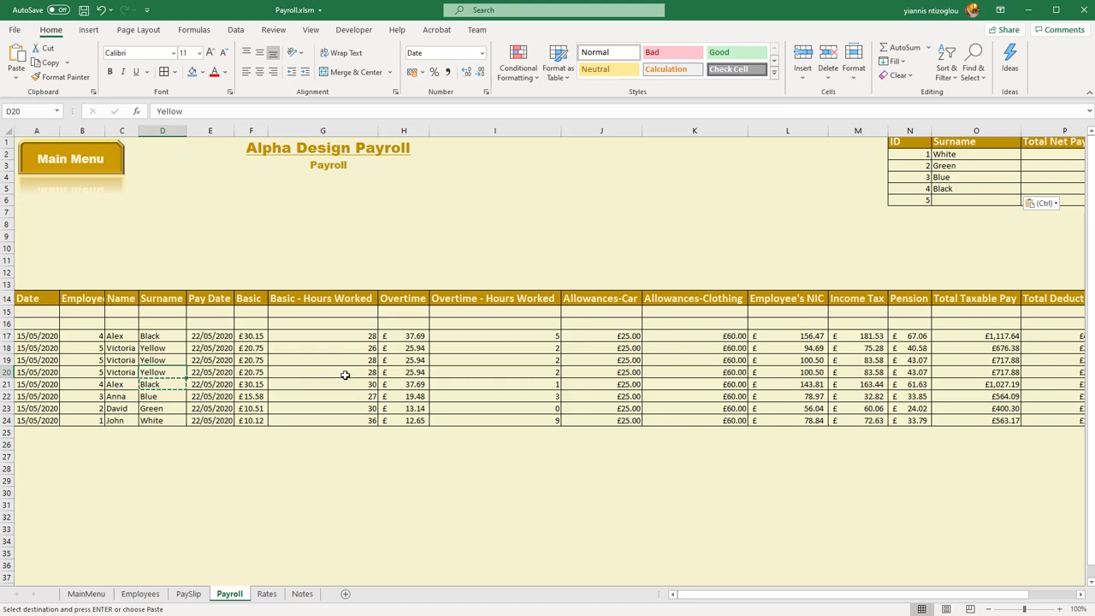
{"action": "key", "text": "ctrl+c"}
{"action": "left_click", "coordinate": [959, 200]}
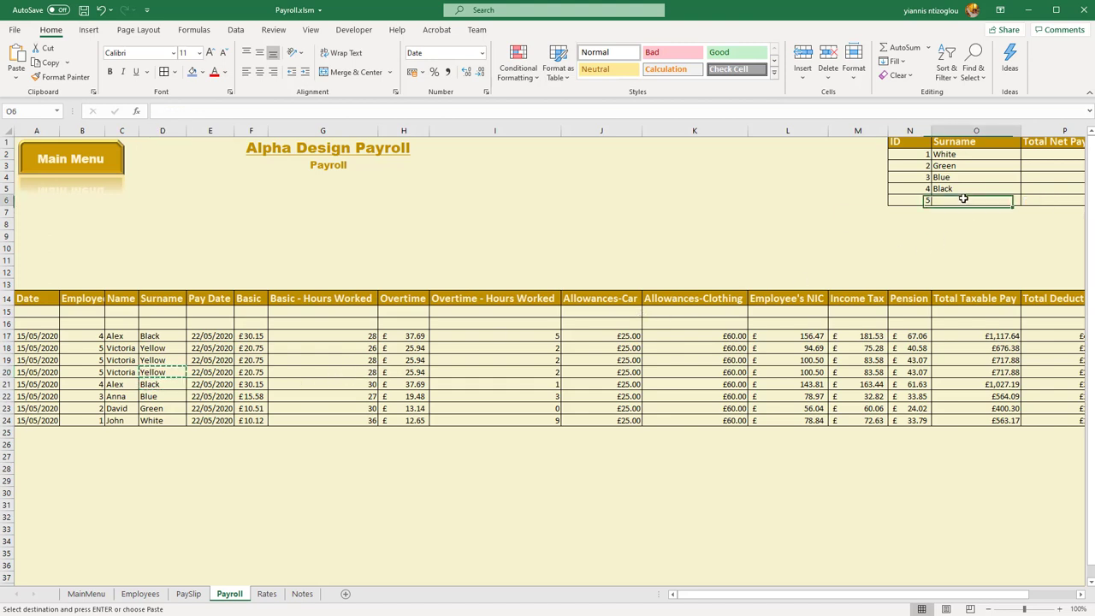
{"action": "key", "text": "ctrl+v"}
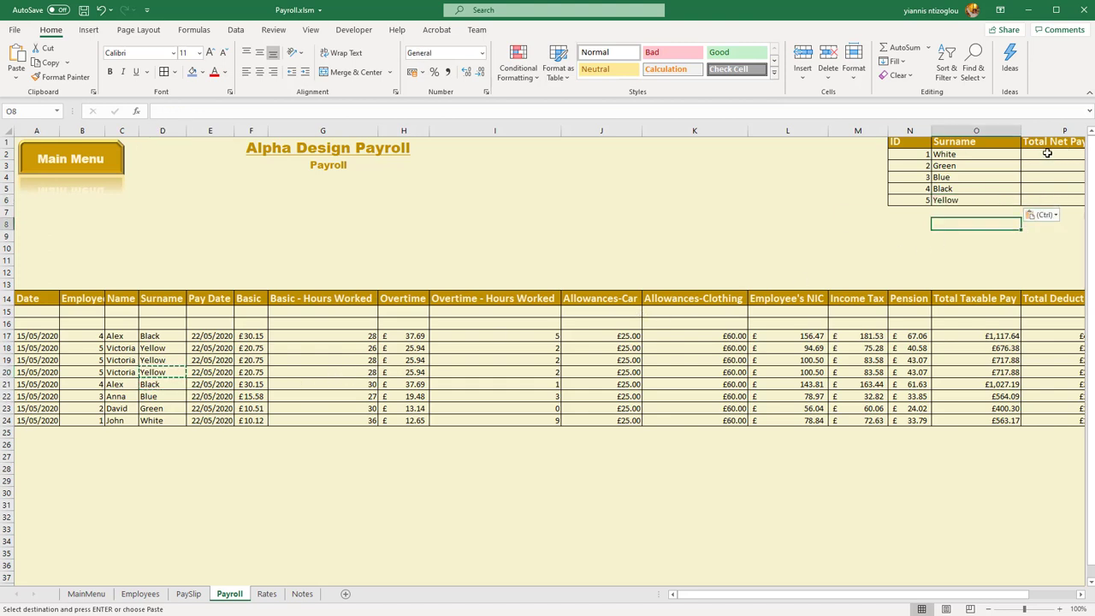
Step: Start a SUMIF formula in P2 under Total Net Pay with the surname range D15:D5000
{"action": "left_click_drag", "start_coordinate": [1044, 154], "coordinate": [1051, 202]}
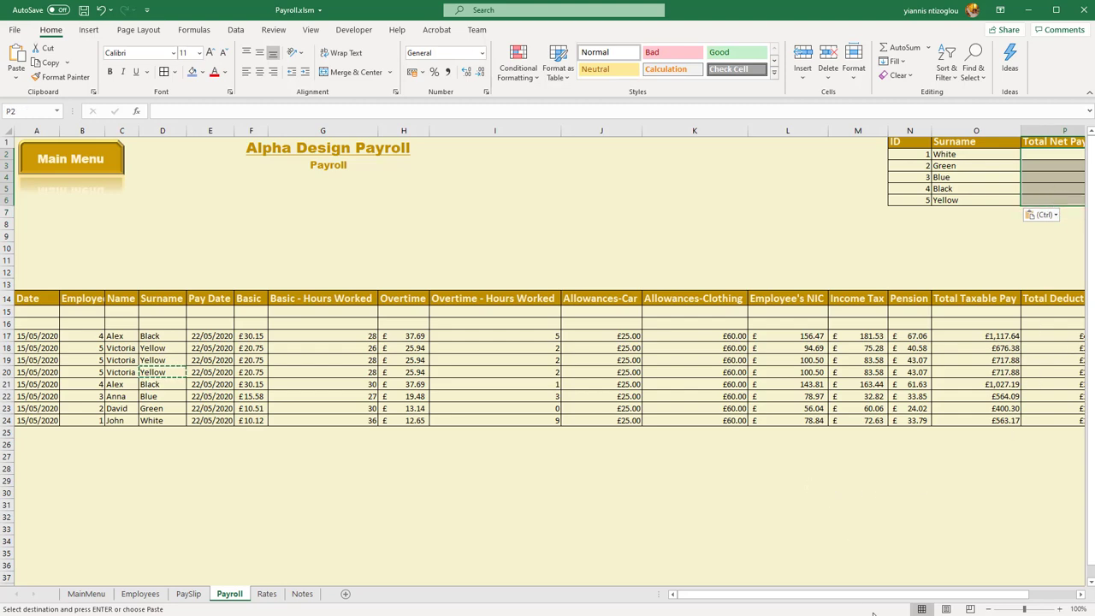
{"action": "left_click_drag", "start_coordinate": [867, 595], "coordinate": [948, 593]}
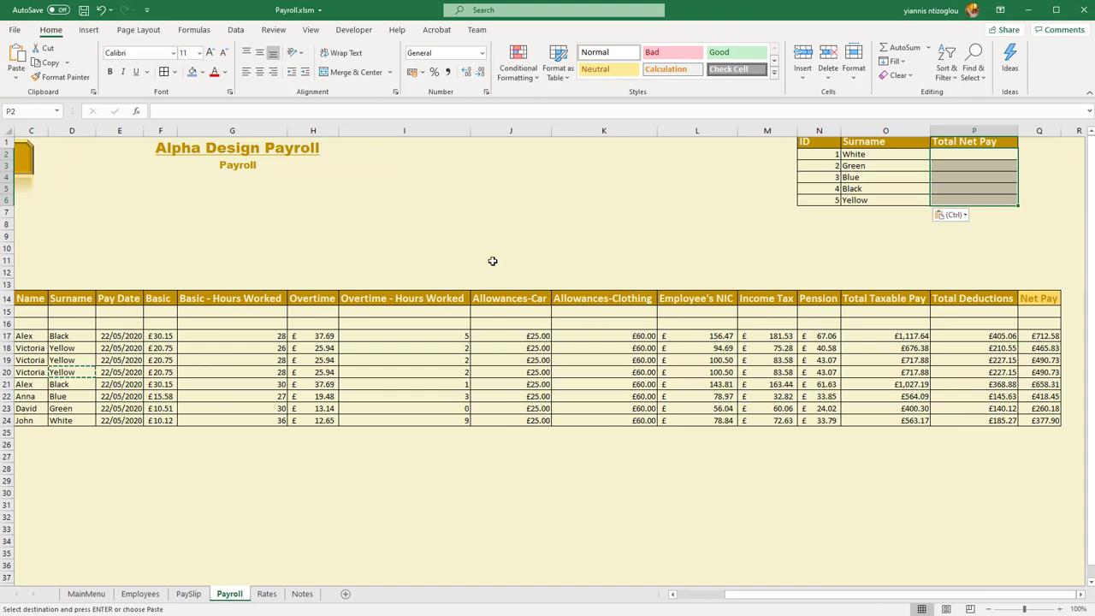
{"action": "left_click", "coordinate": [468, 112]}
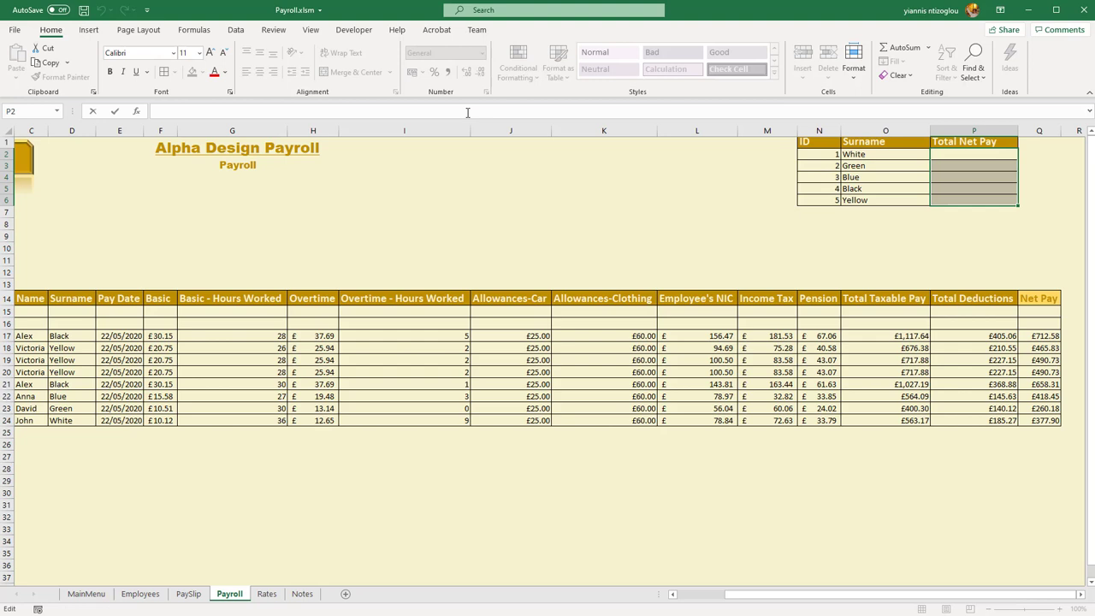
{"action": "type", "text": "="}
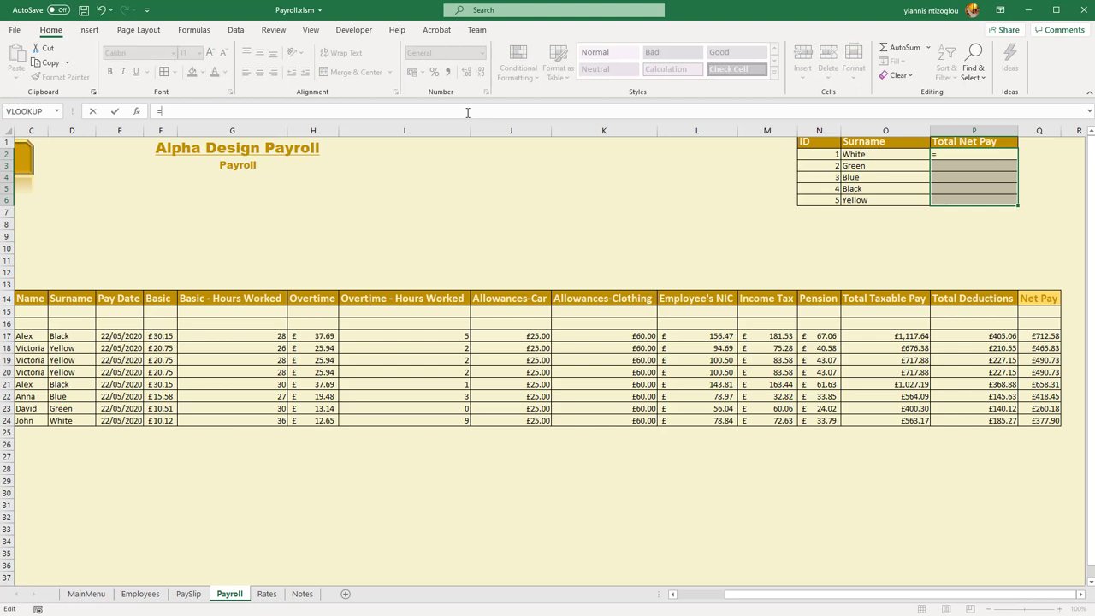
{"action": "type", "text": "sumif"}
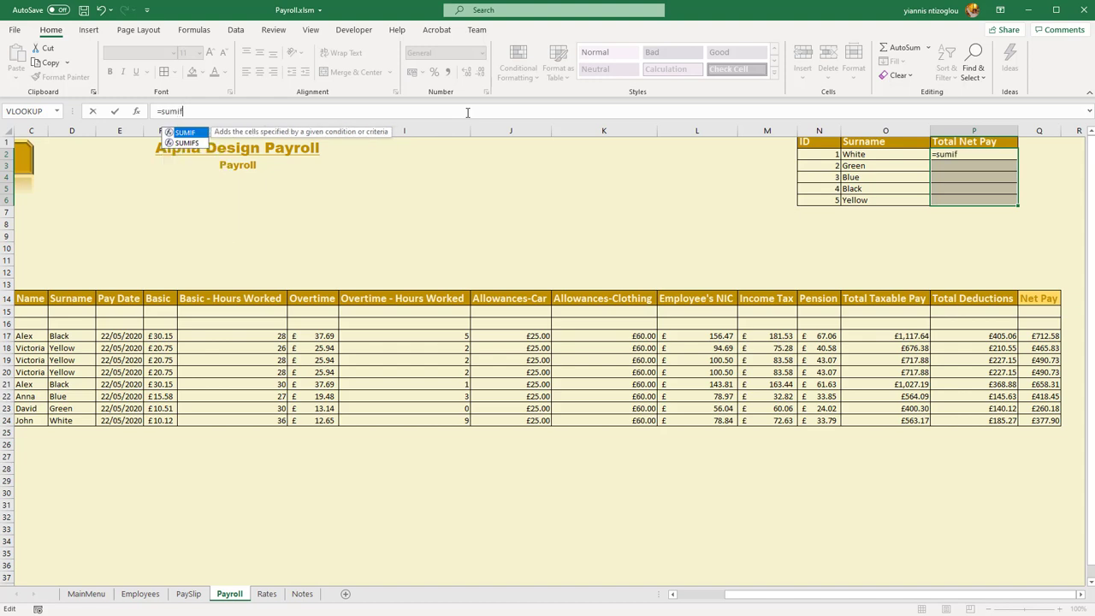
{"action": "type", "text": "("}
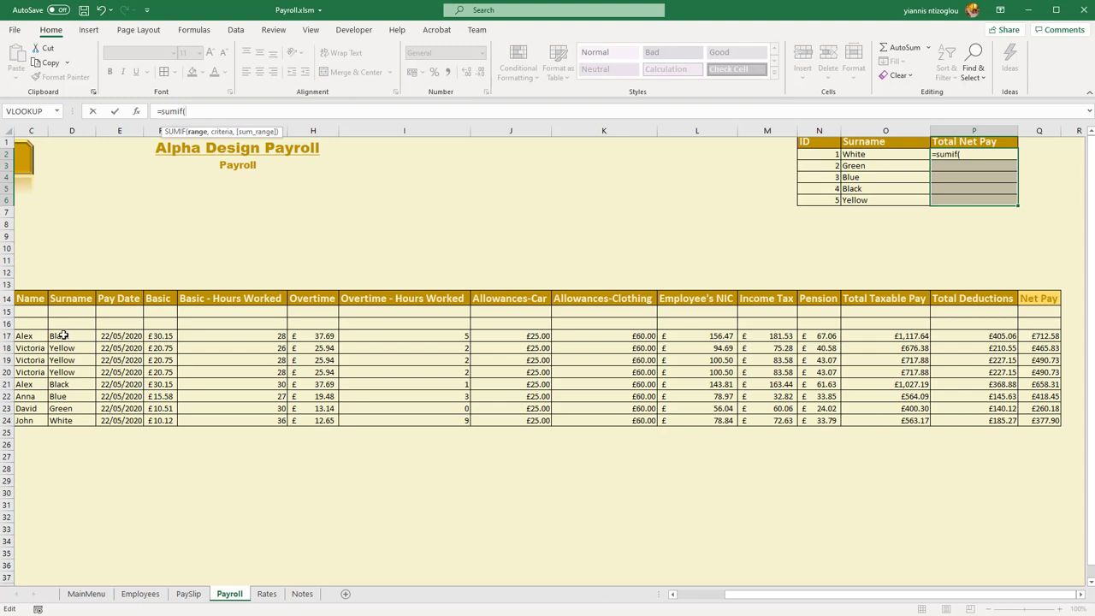
{"action": "left_click_drag", "start_coordinate": [61, 315], "coordinate": [80, 360]}
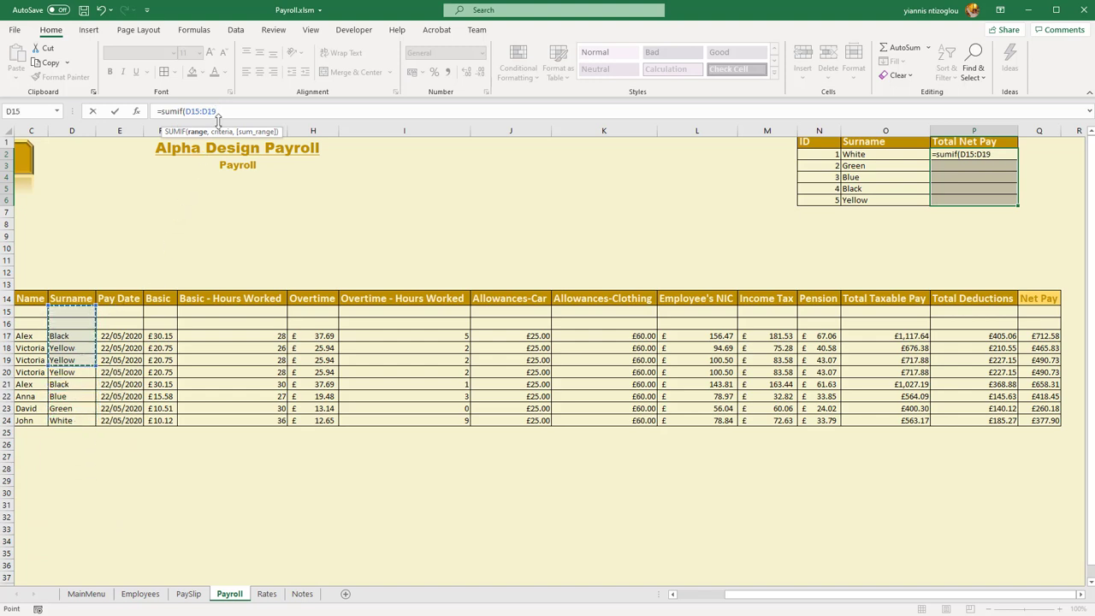
{"action": "left_click_drag", "start_coordinate": [216, 112], "coordinate": [208, 112]}
{"action": "type", "text": "5000"}
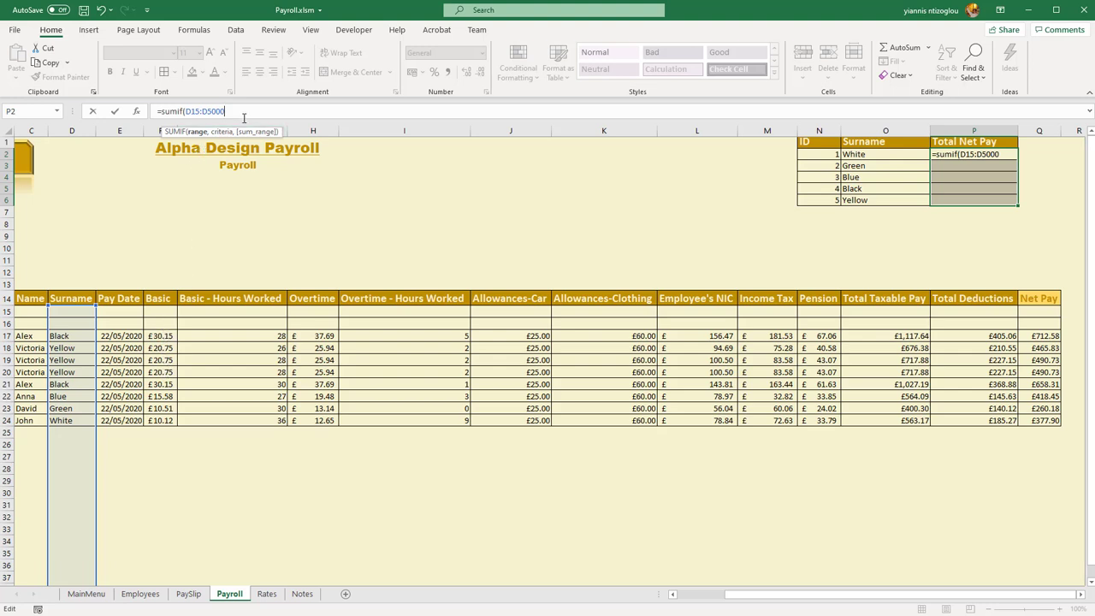
Step: Complete the SUMIF formula in P2 with the first employee's surname in quotes as criterion and Q15:Q5000 as sum range
{"action": "type", "text": ","}
{"action": "type", "text": "\"White\""}
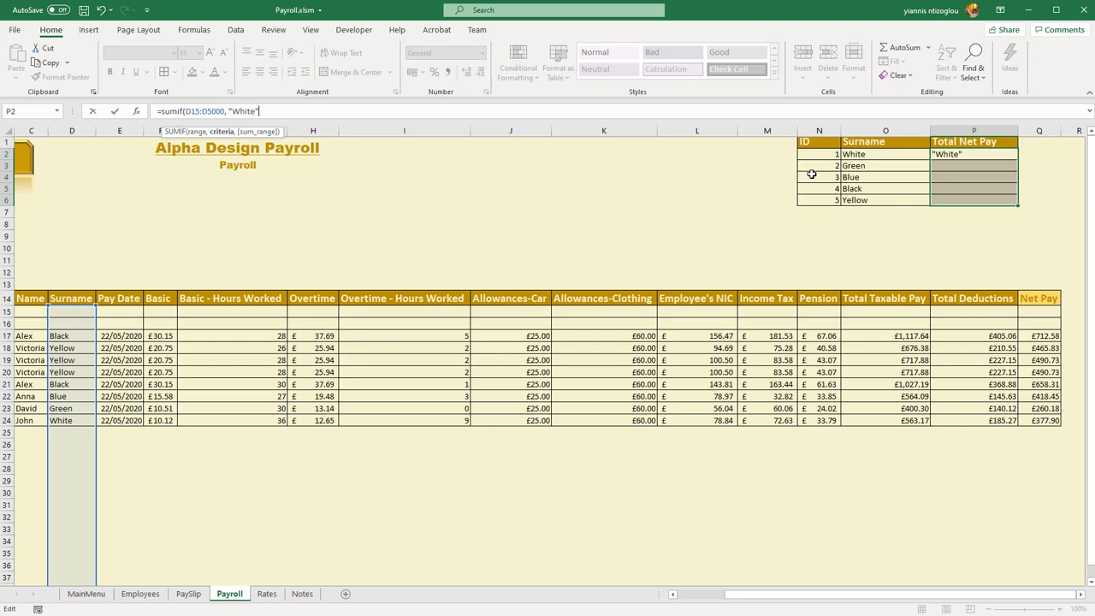
{"action": "type", "text": ","}
{"action": "left_click_drag", "start_coordinate": [1040, 311], "coordinate": [1077, 395]}
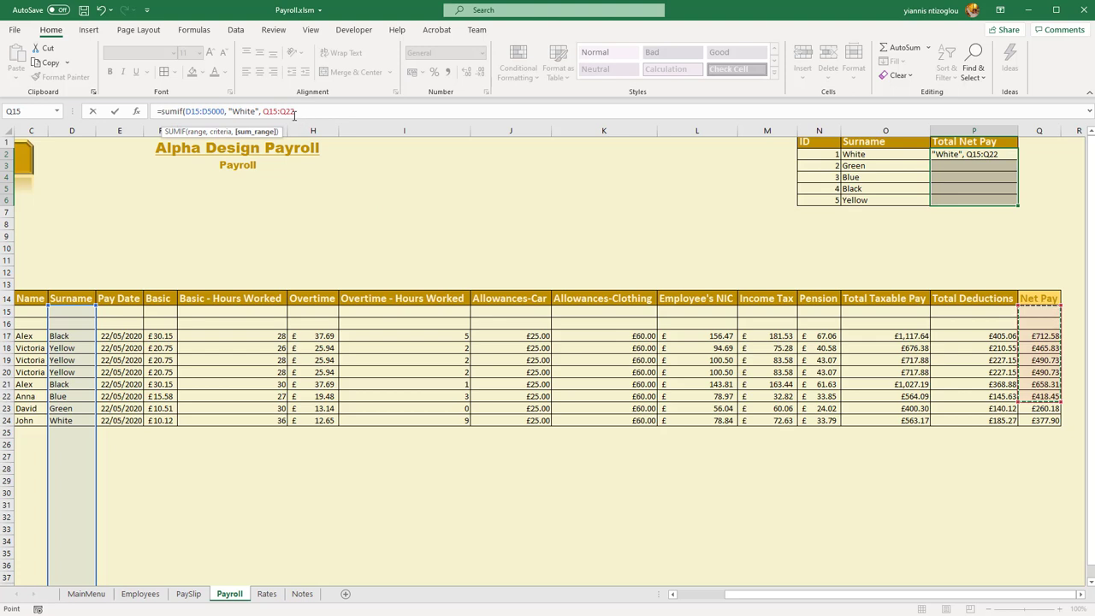
{"action": "left_click_drag", "start_coordinate": [295, 112], "coordinate": [286, 112]}
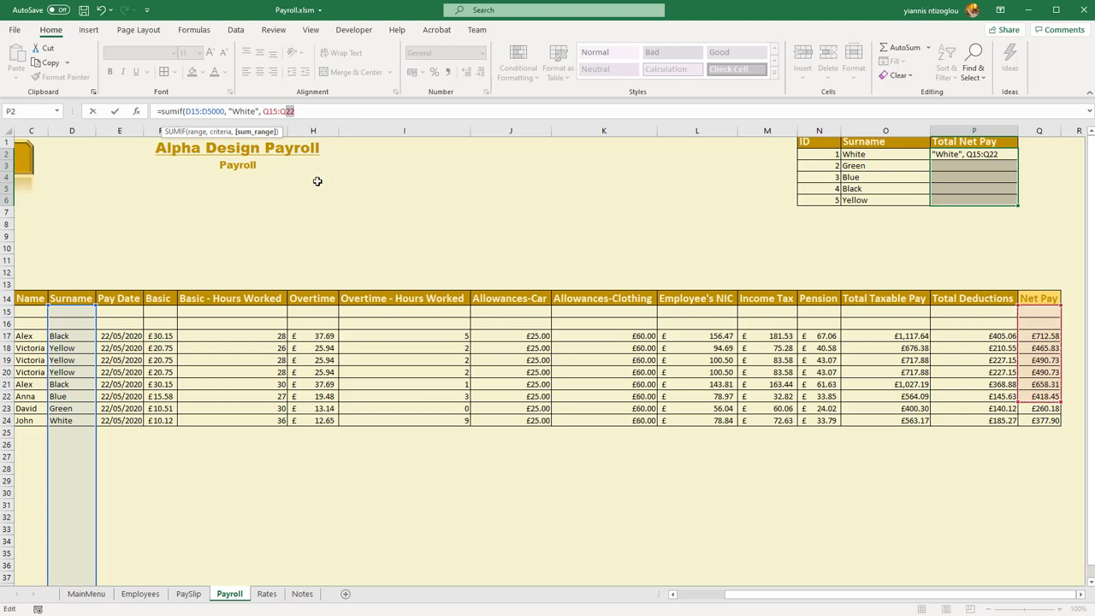
{"action": "type", "text": "5000"}
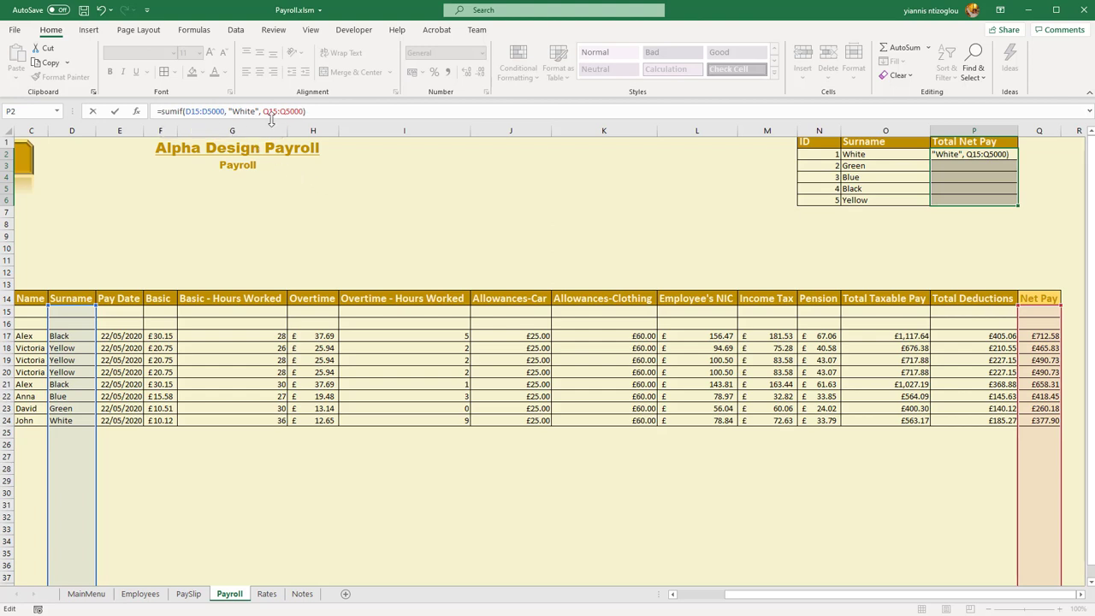
{"action": "key", "text": "Return"}
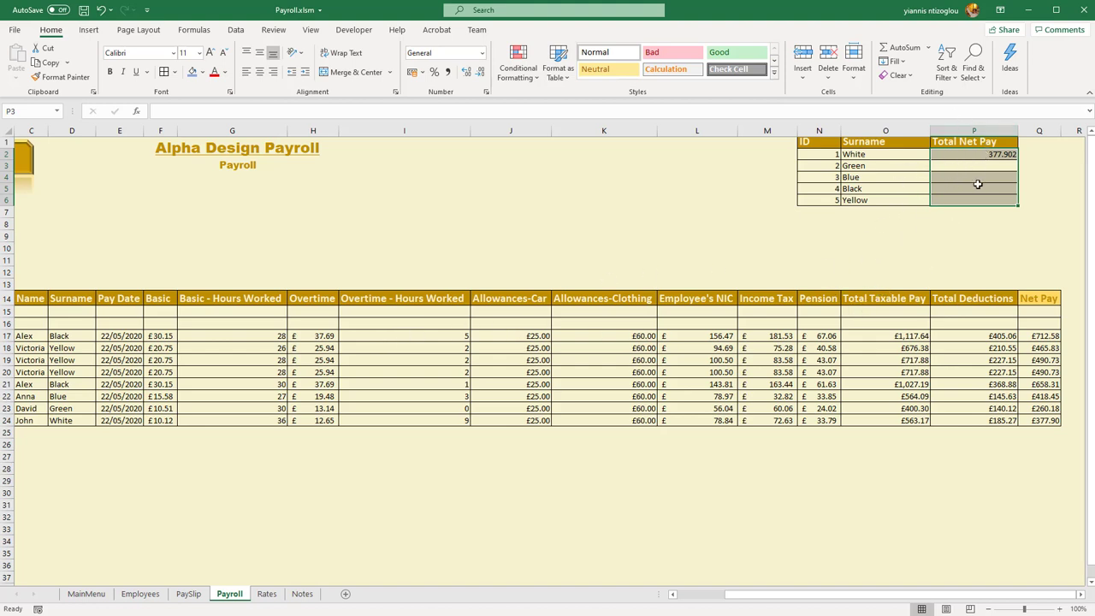
Step: Set the net pay in Q24 to 1 for employee 1's existing payroll record
{"action": "left_click", "coordinate": [74, 423]}
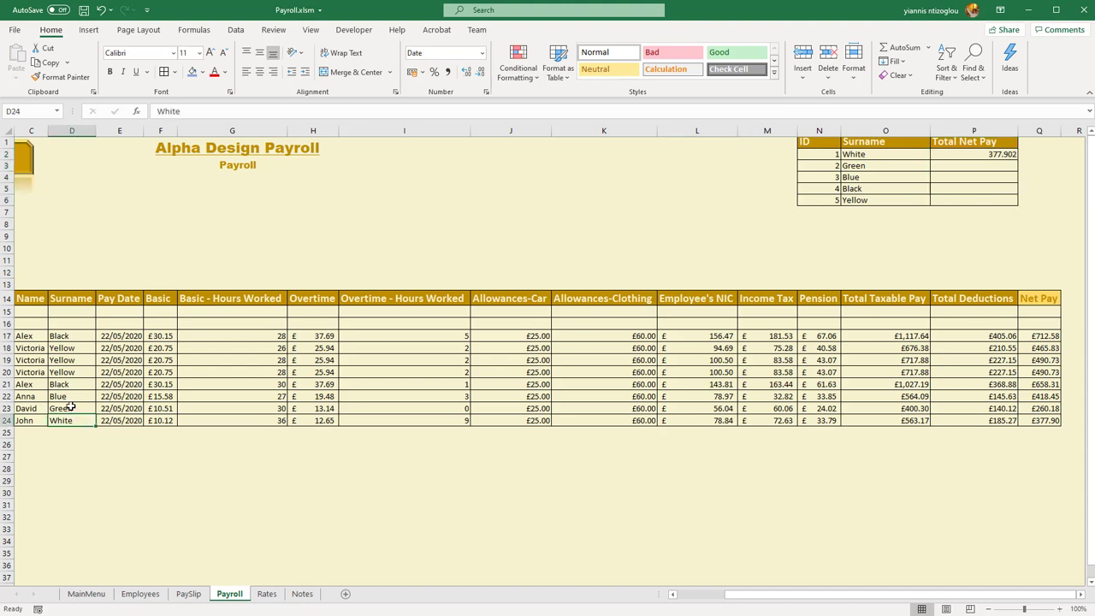
{"action": "left_click", "coordinate": [72, 343]}
{"action": "left_click", "coordinate": [60, 419]}
{"action": "left_click", "coordinate": [1043, 421]}
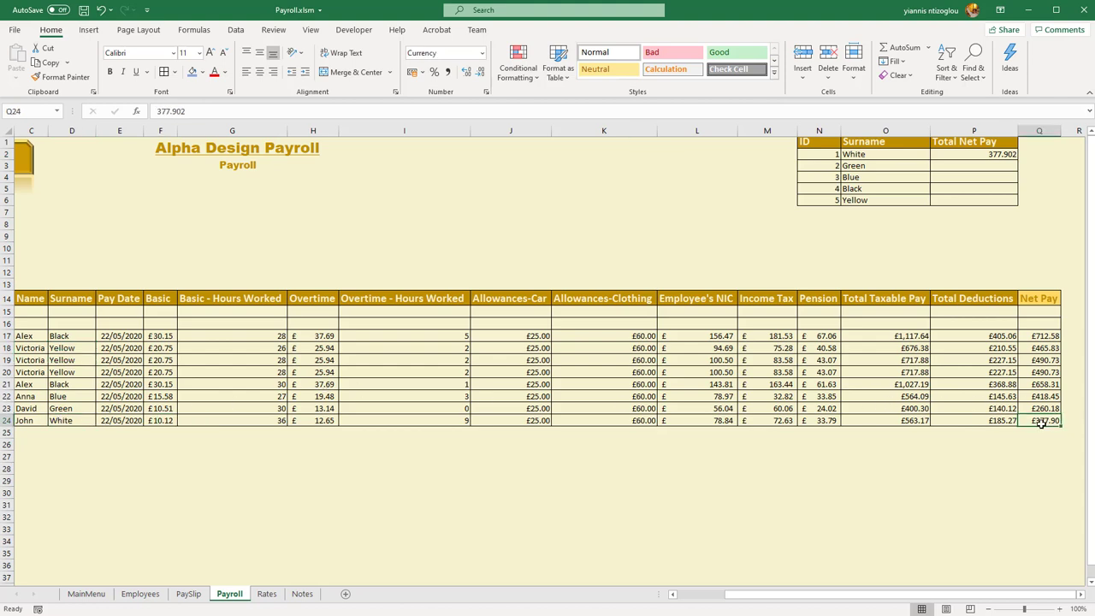
{"action": "type", "text": "1"}
{"action": "left_click", "coordinate": [944, 442]}
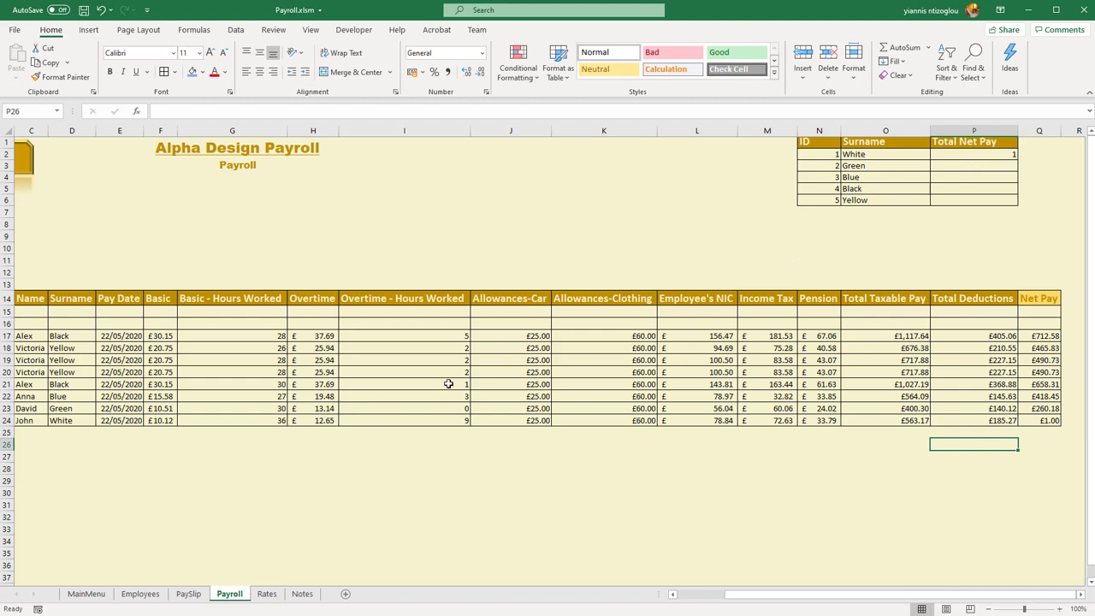
Step: Choose employee number 1 in C8 of the PaySlip sheet
{"action": "left_click", "coordinate": [185, 594]}
{"action": "left_click", "coordinate": [243, 223]}
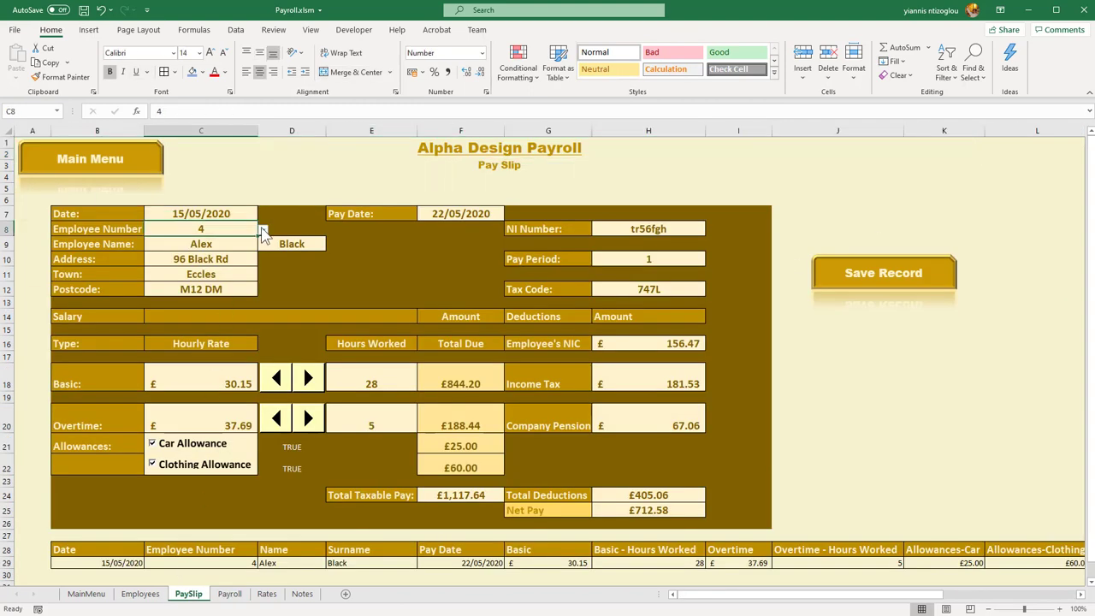
{"action": "left_click", "coordinate": [263, 230]}
{"action": "left_click", "coordinate": [245, 246]}
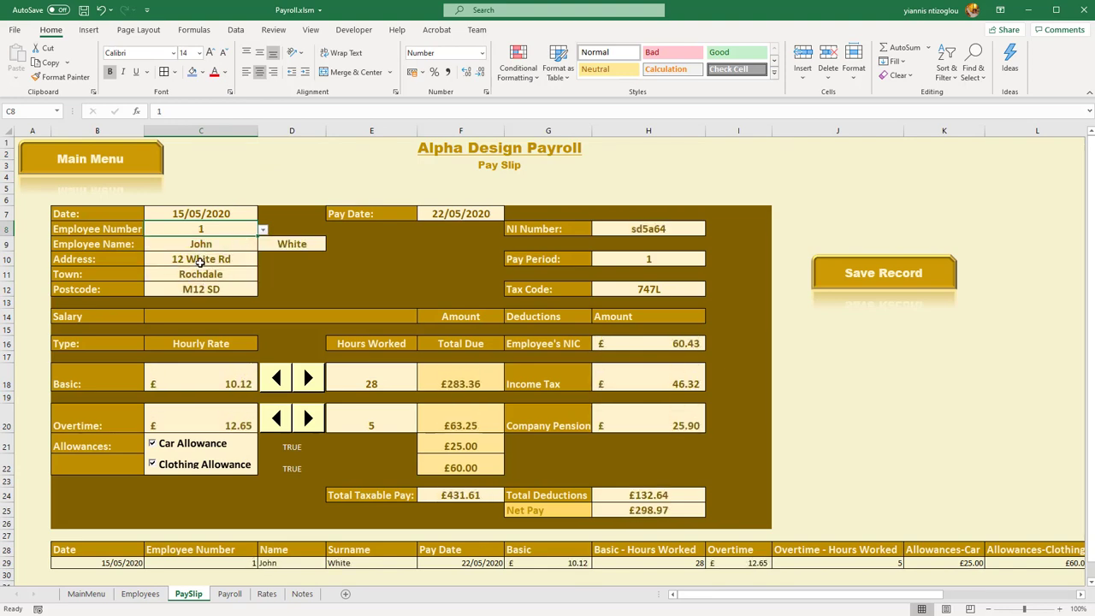
Step: Reduce the basic hours worked on employee 1's pay slip to 20 and save the record
{"action": "left_click", "coordinate": [273, 387]}
{"action": "left_click", "coordinate": [271, 386]}
{"action": "left_click", "coordinate": [271, 386]}
{"action": "left_click", "coordinate": [271, 387]}
{"action": "left_click", "coordinate": [271, 386]}
{"action": "left_click", "coordinate": [271, 386]}
{"action": "left_click", "coordinate": [271, 386]}
{"action": "left_click", "coordinate": [271, 386]}
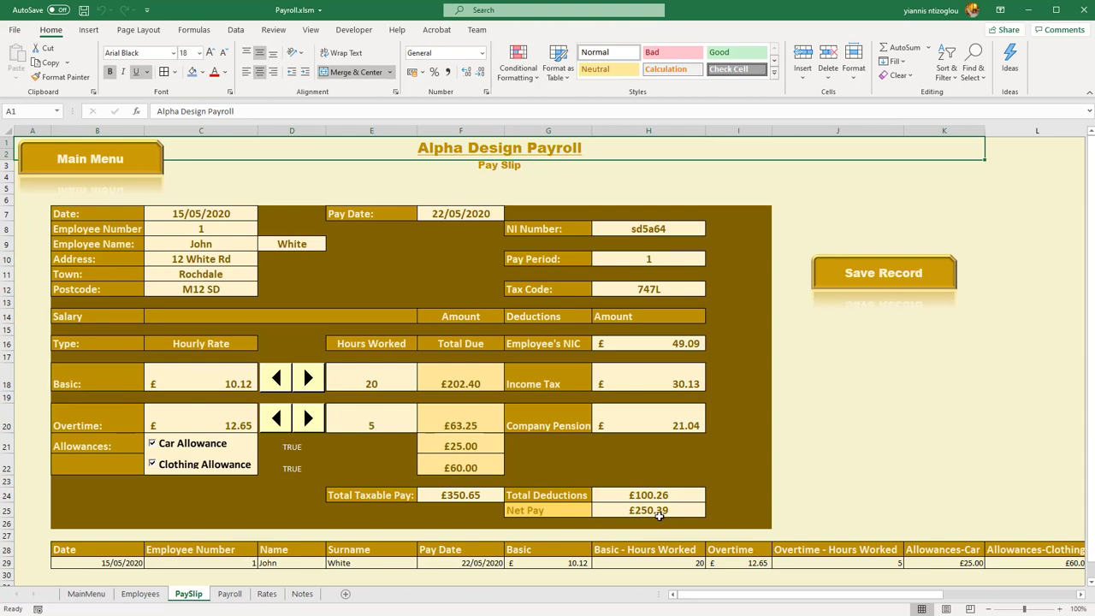
Step: Set the net pay in Q17 of the Payroll sheet to 2 for employee 1's newly saved record
{"action": "left_click", "coordinate": [229, 594]}
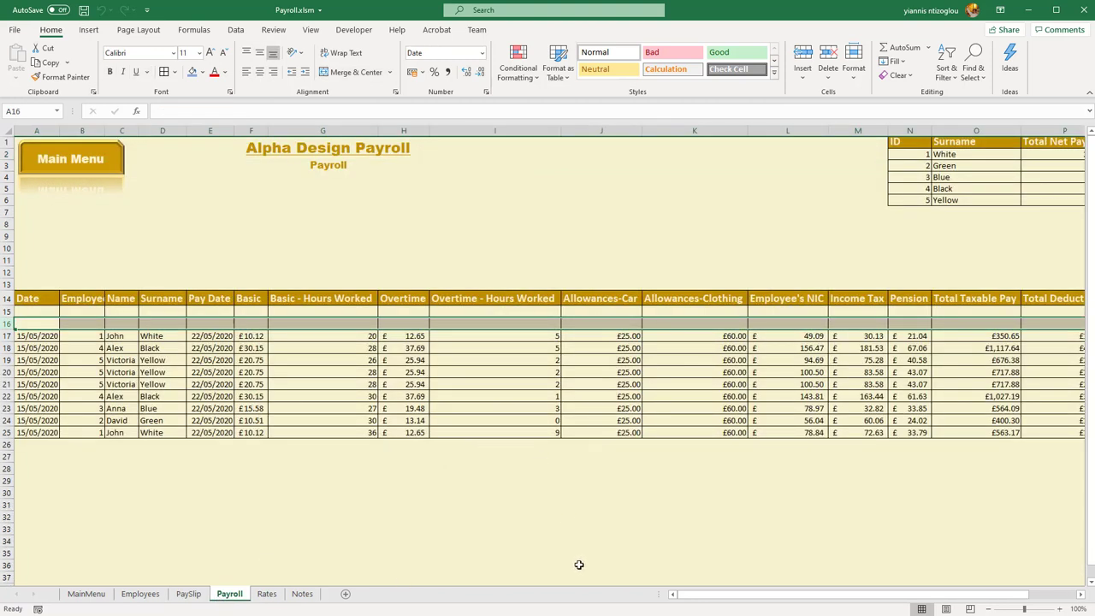
{"action": "left_click_drag", "start_coordinate": [708, 604], "coordinate": [728, 599]}
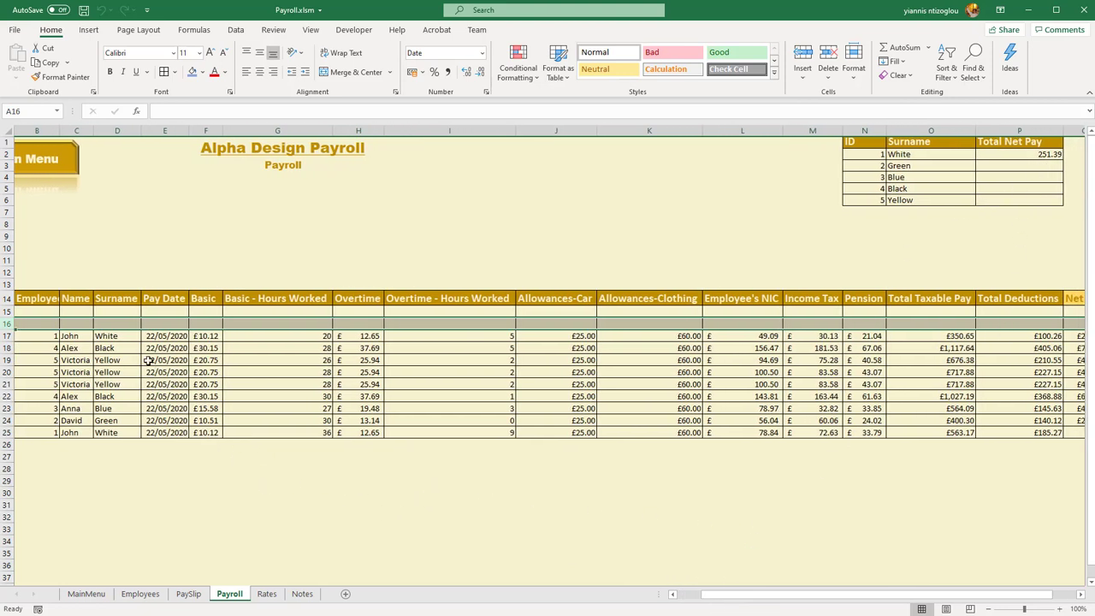
{"action": "left_click", "coordinate": [127, 338]}
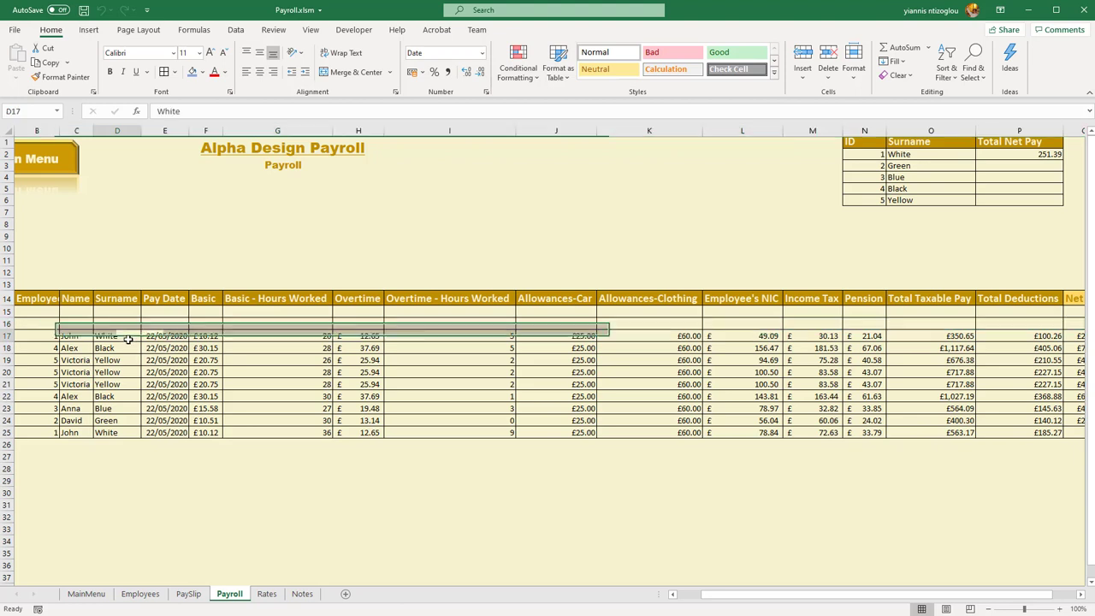
{"action": "left_click", "coordinate": [115, 435]}
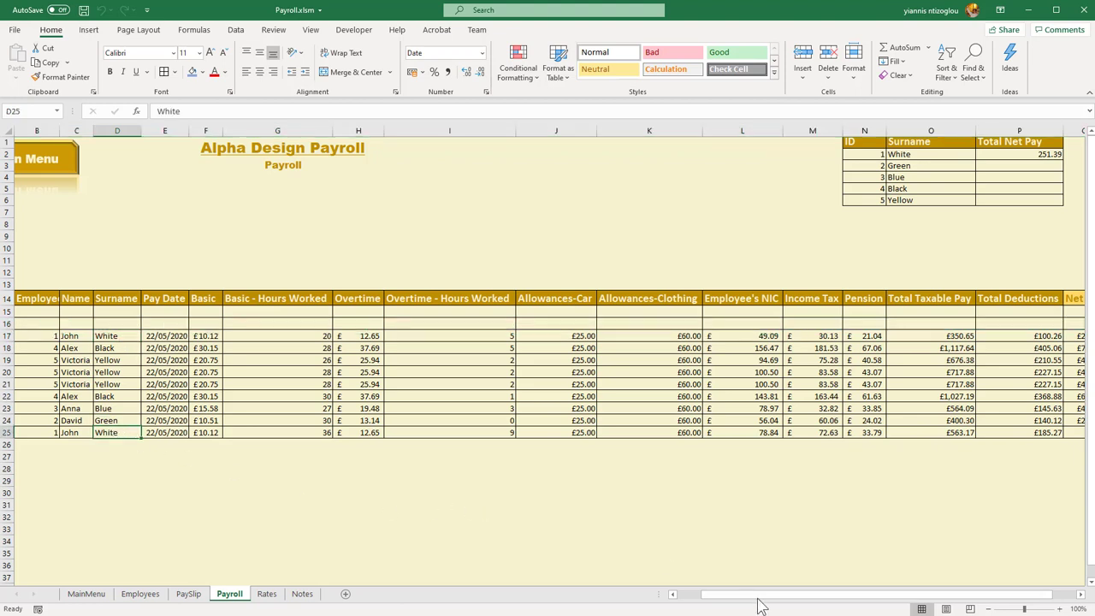
{"action": "left_click_drag", "start_coordinate": [756, 595], "coordinate": [855, 596]}
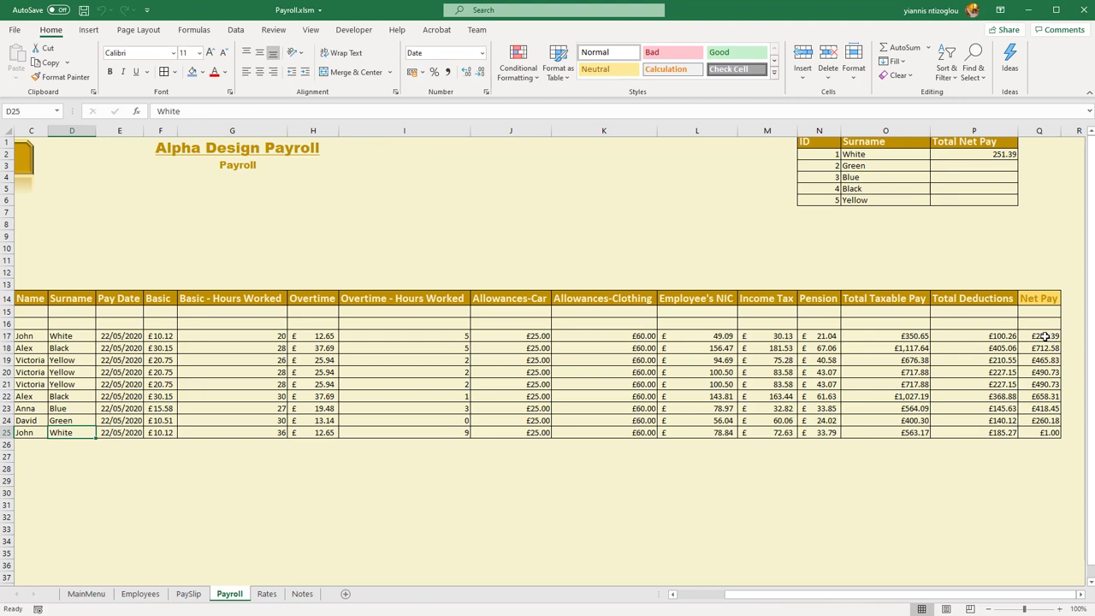
{"action": "left_click", "coordinate": [1050, 338]}
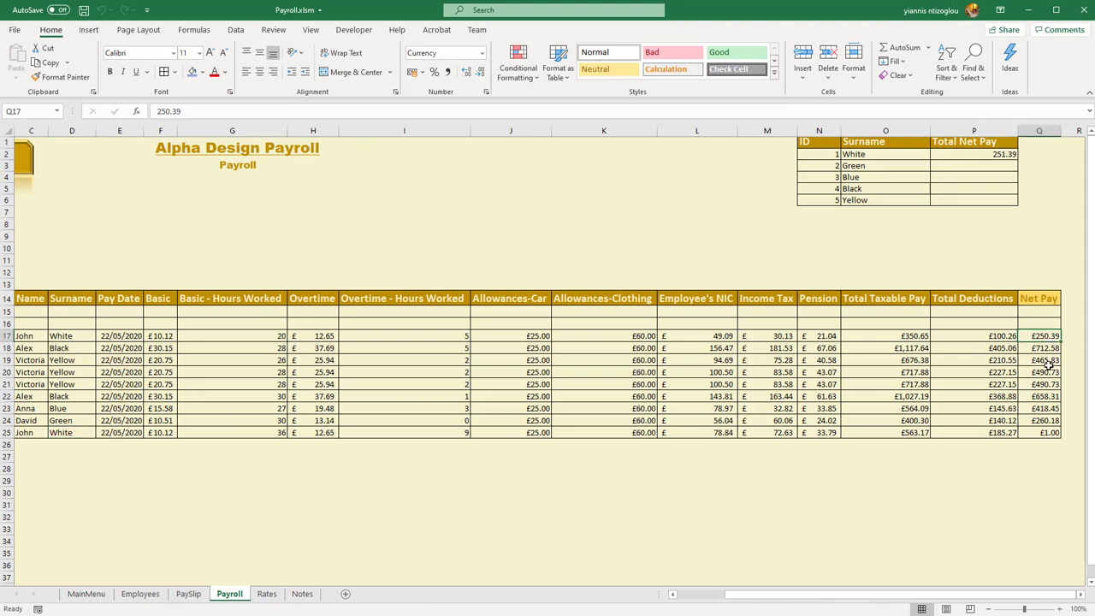
{"action": "type", "text": "2"}
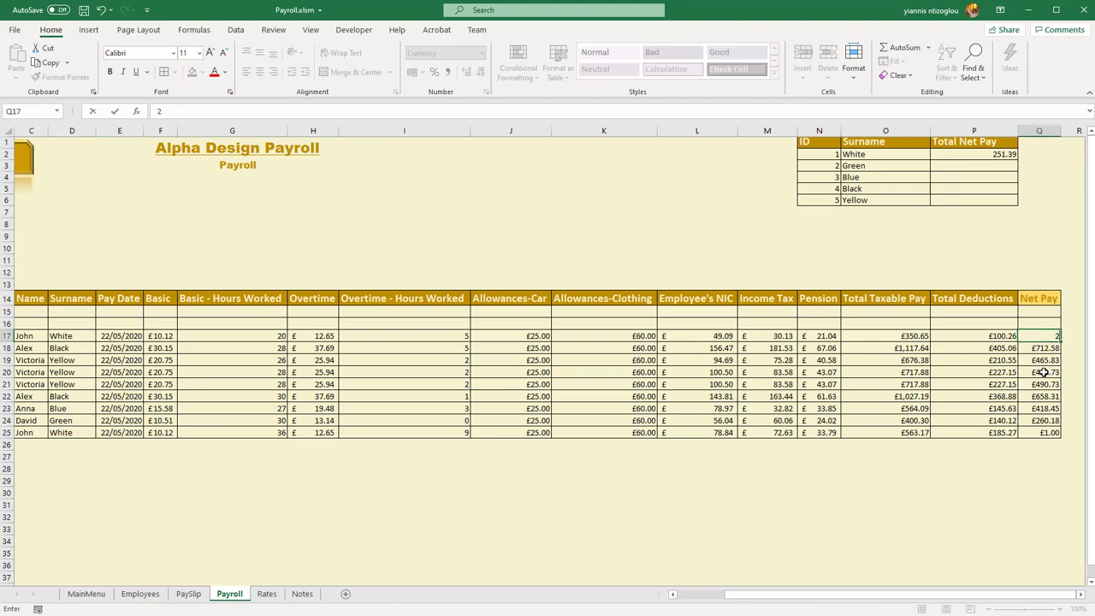
{"action": "key", "text": "ctrl+Return"}
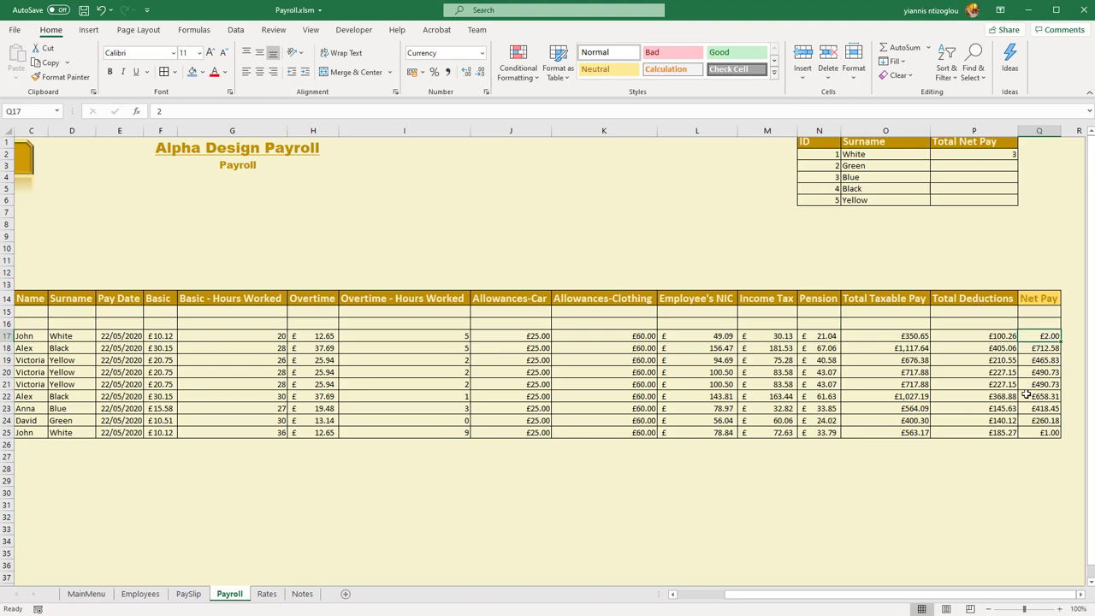
{"action": "left_click", "coordinate": [1042, 431]}
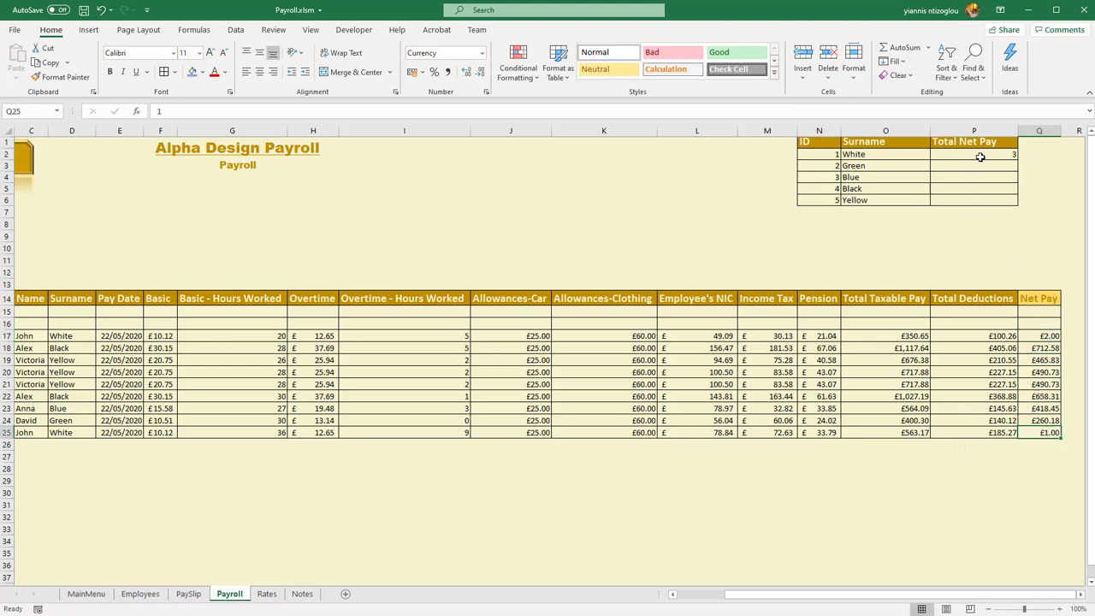
Step: Copy the full SUMIF formula text from P2 without altering the cell
{"action": "left_click", "coordinate": [976, 157]}
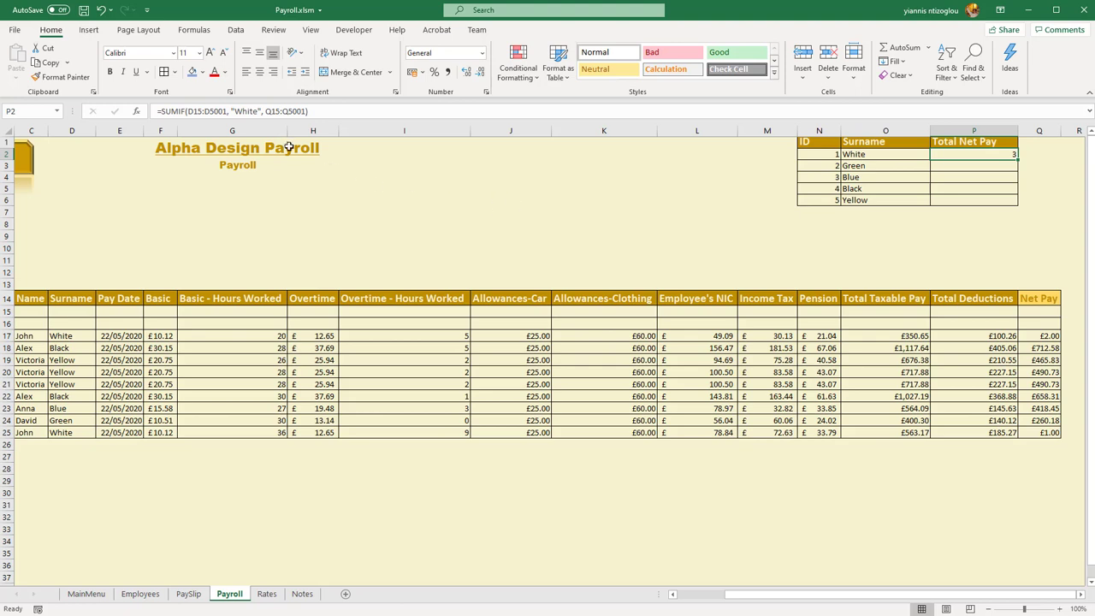
{"action": "left_click_drag", "start_coordinate": [323, 116], "coordinate": [141, 114]}
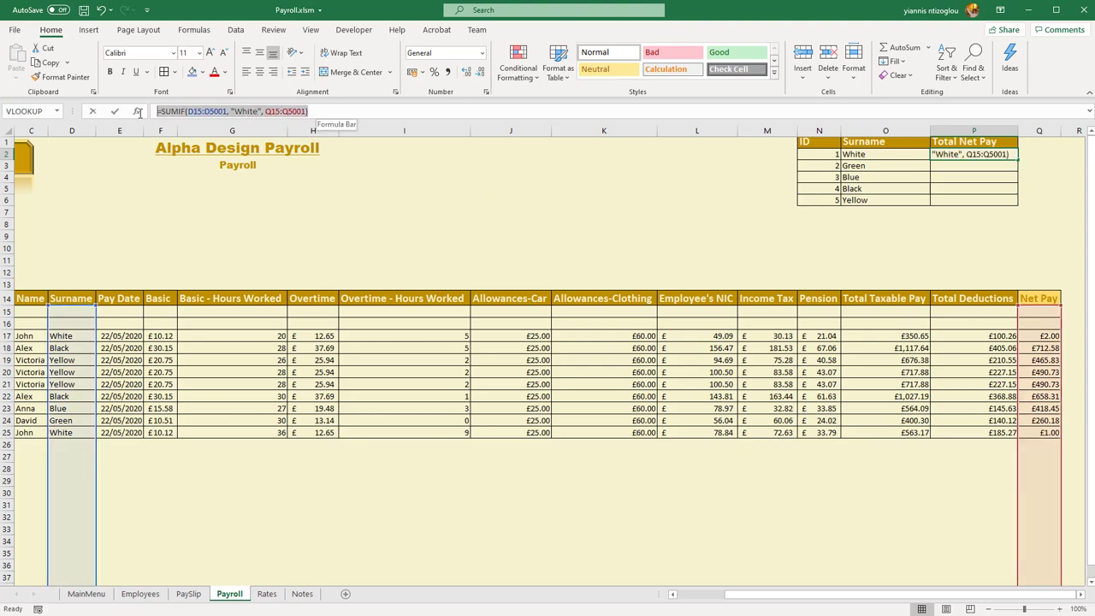
{"action": "right_click", "coordinate": [190, 113]}
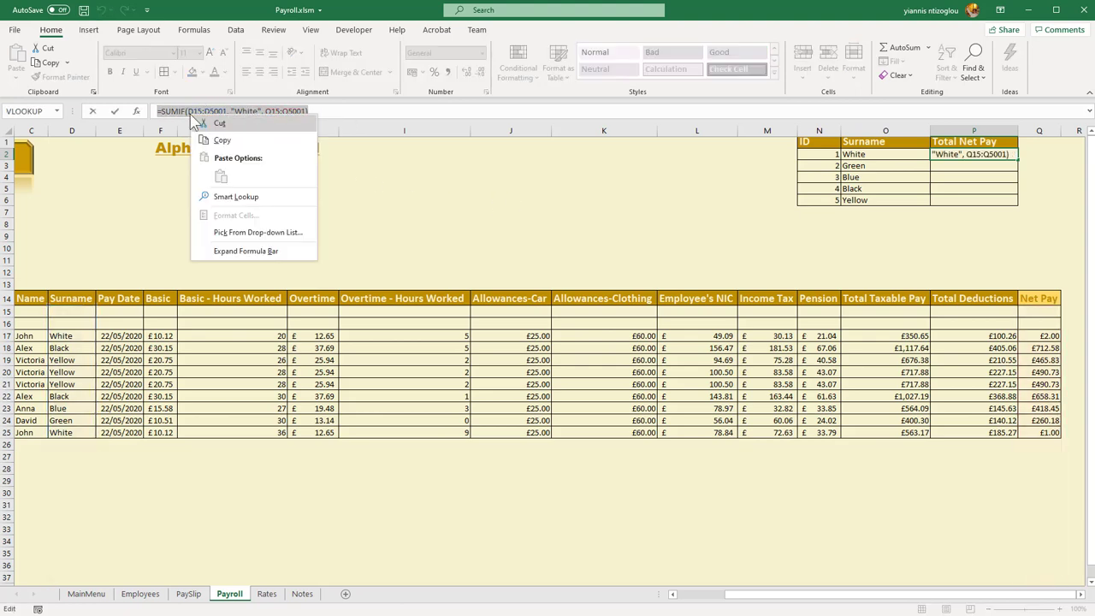
{"action": "left_click", "coordinate": [229, 140]}
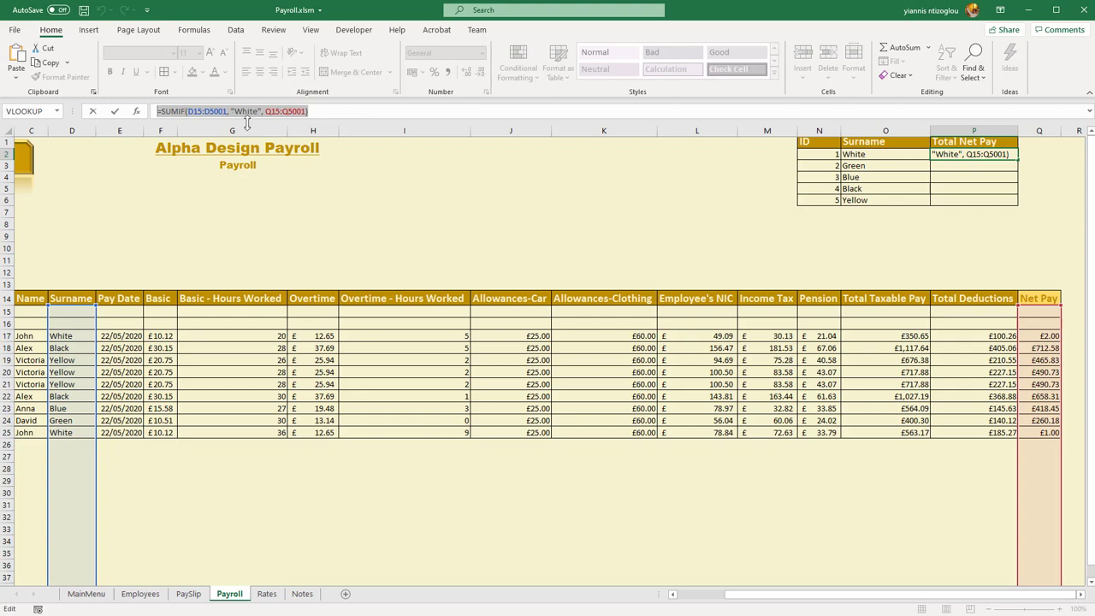
{"action": "key", "text": "Escape"}
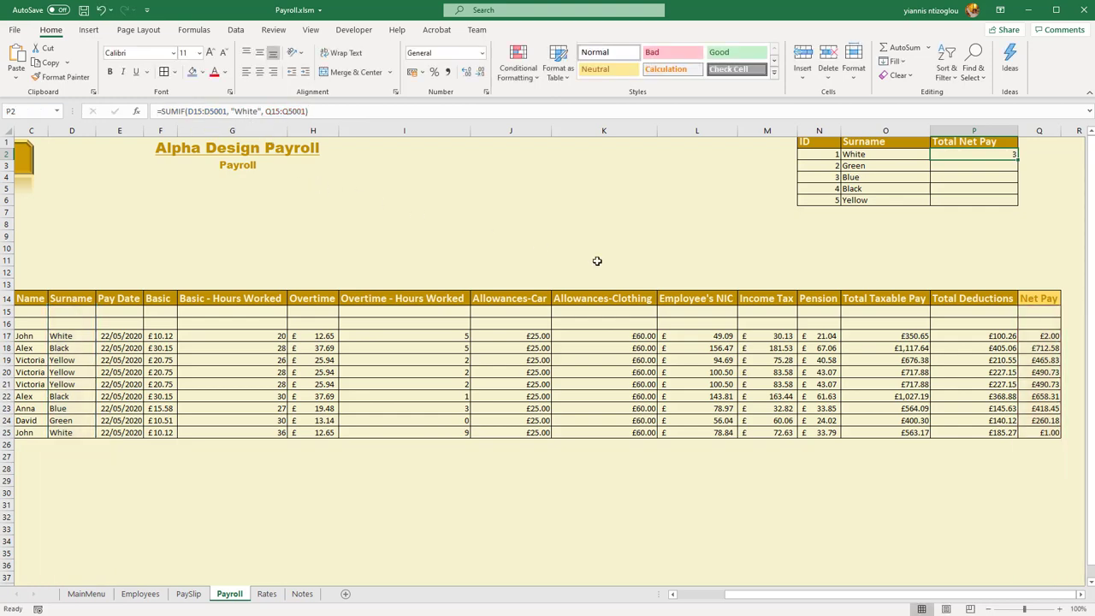
Step: Paste the copied SUMIF formula into P3 and replace its criterion with employee 2's surname
{"action": "left_click", "coordinate": [945, 167]}
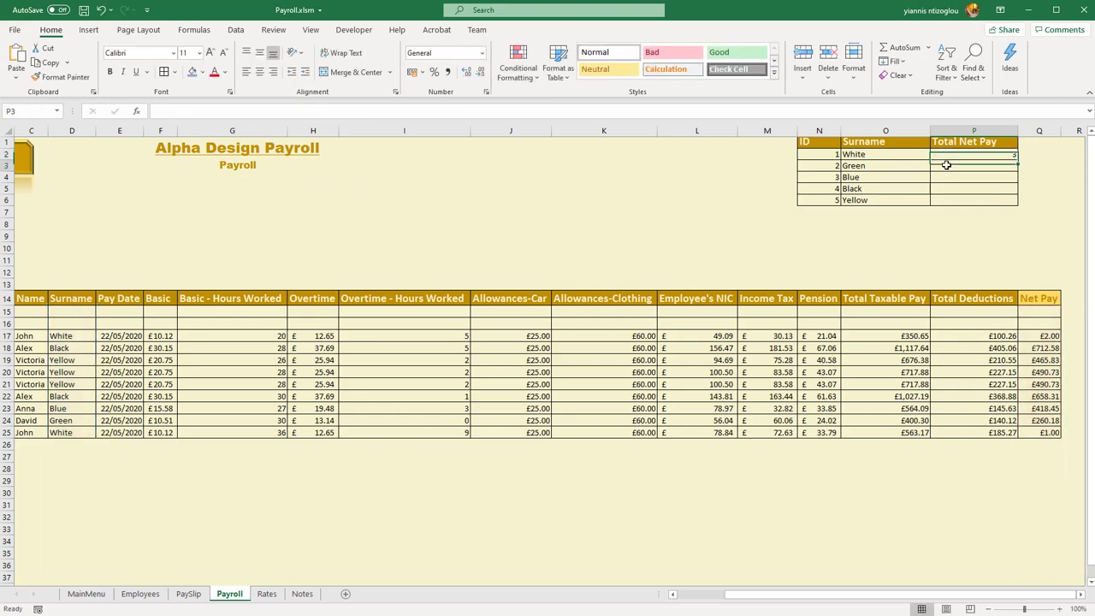
{"action": "left_click", "coordinate": [572, 111]}
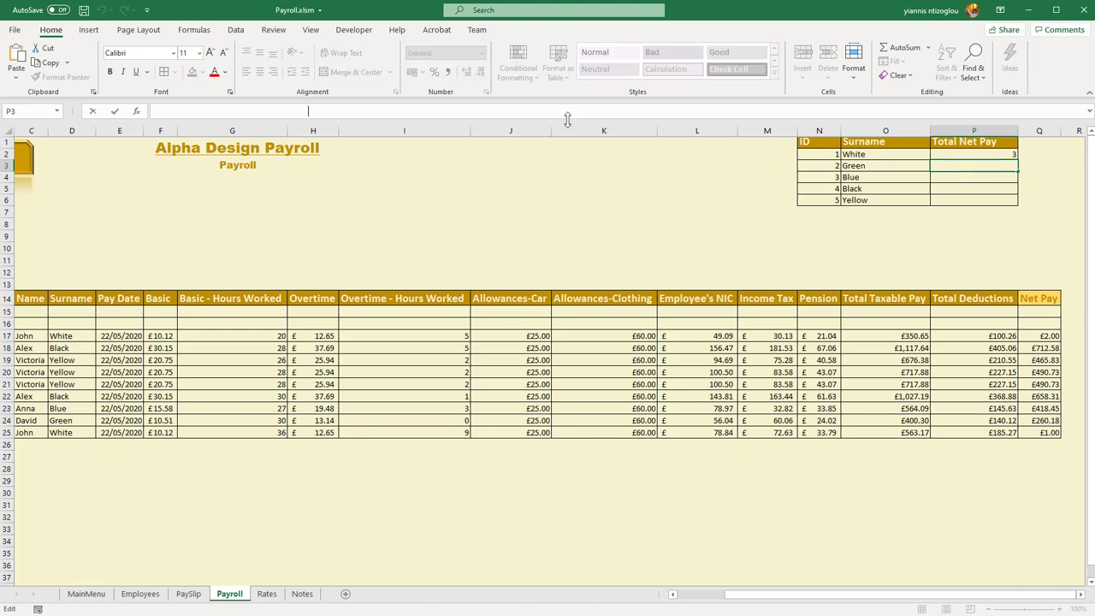
{"action": "key", "text": "ctrl+v"}
{"action": "left_click_drag", "start_coordinate": [258, 111], "coordinate": [234, 111]}
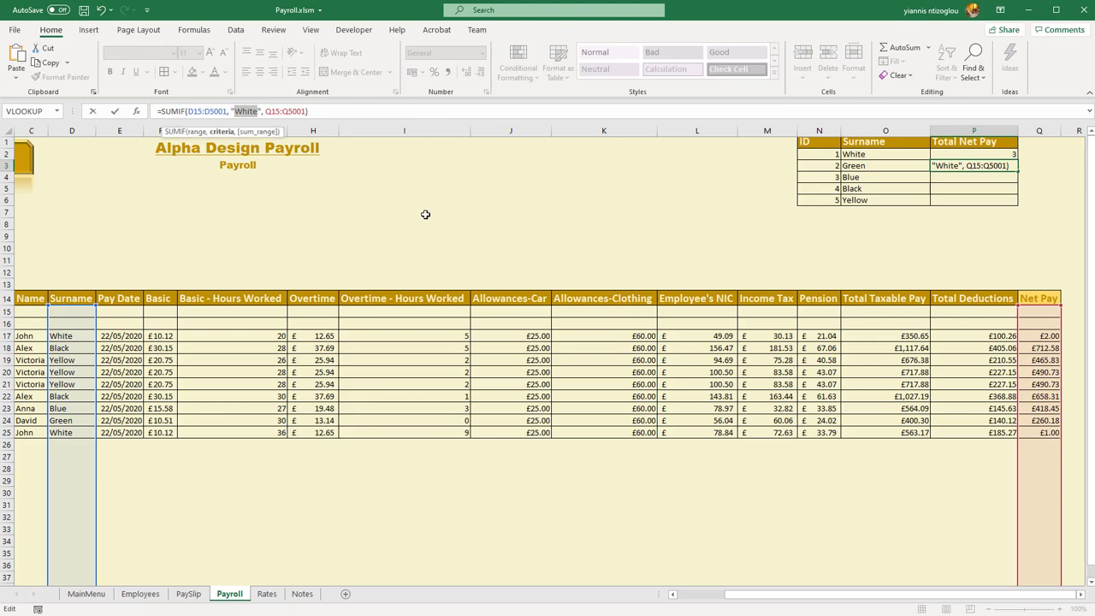
{"action": "type", "text": "Gre"}
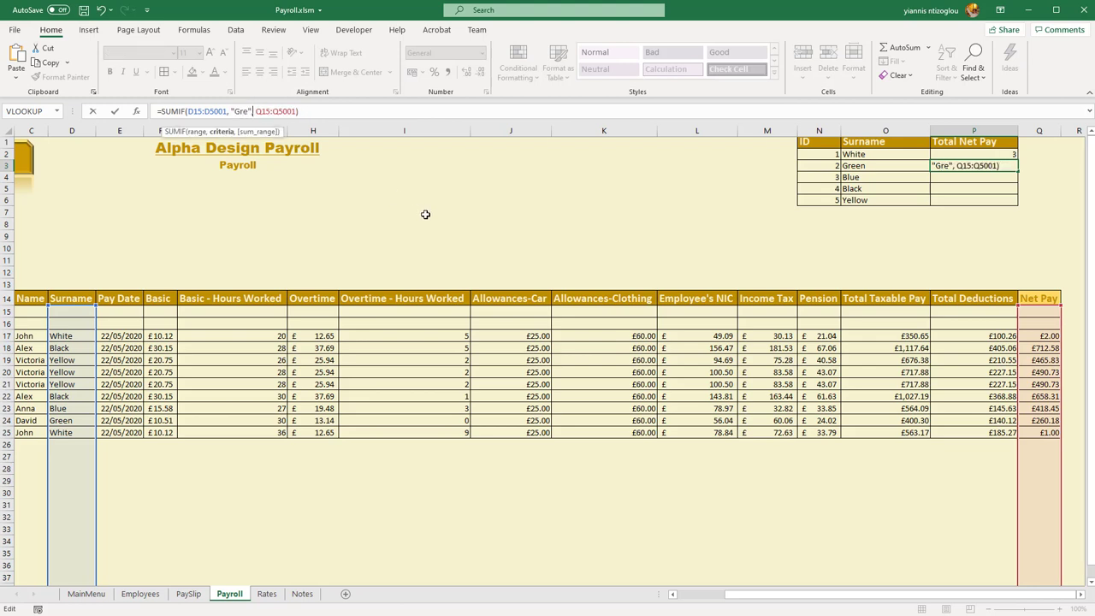
{"action": "key", "text": "BackSpace"}
{"action": "type", "text": "een"}
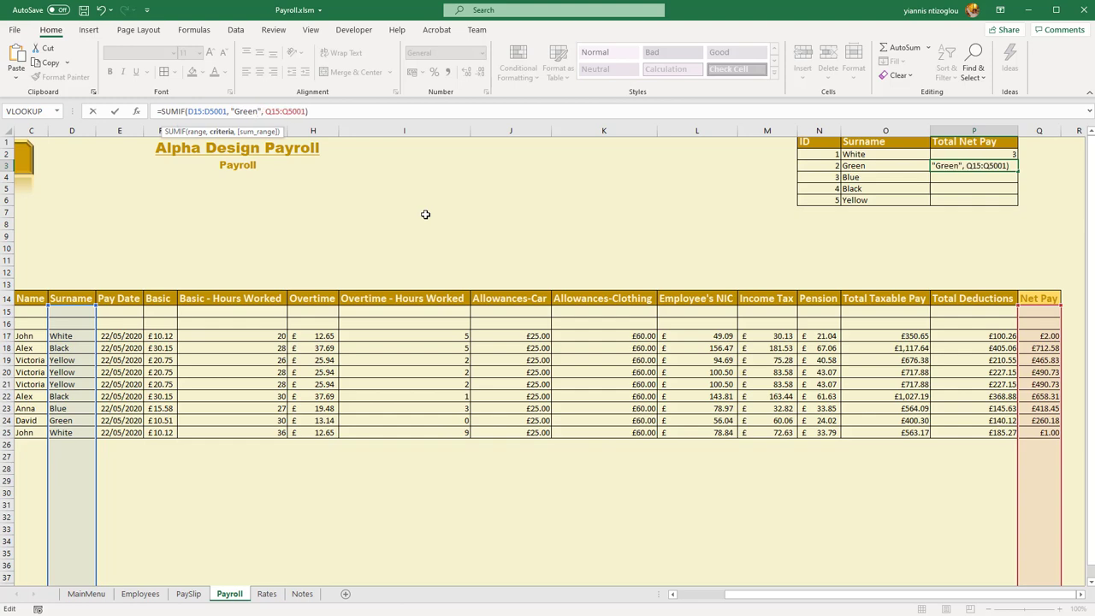
{"action": "key", "text": "Return"}
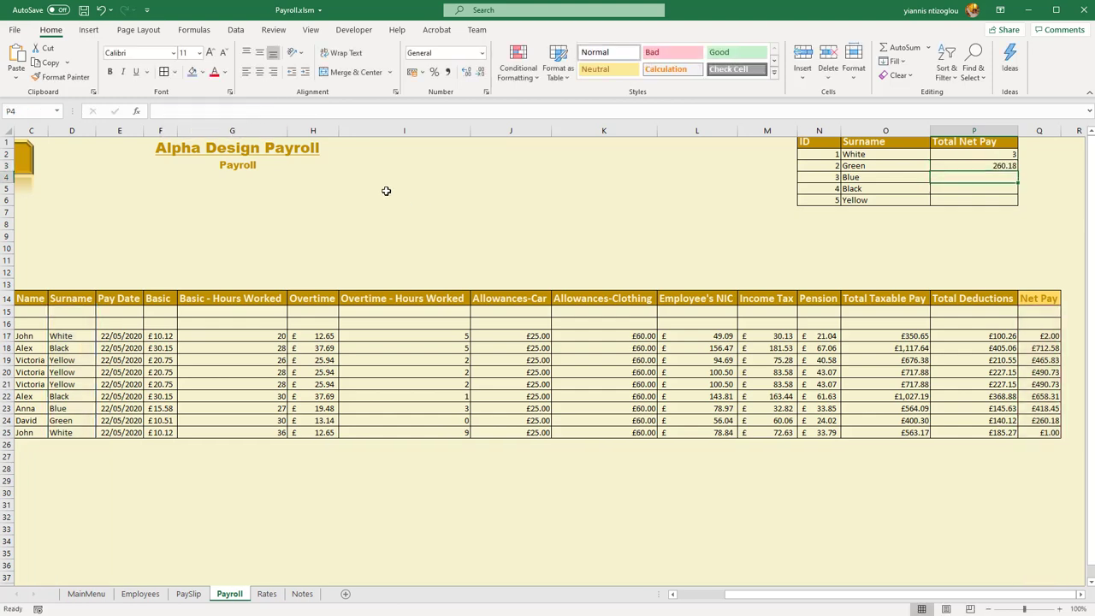
Step: Paste the copied SUMIF formula into P4 and replace its criterion with employee 3's surname
{"action": "left_click", "coordinate": [312, 112]}
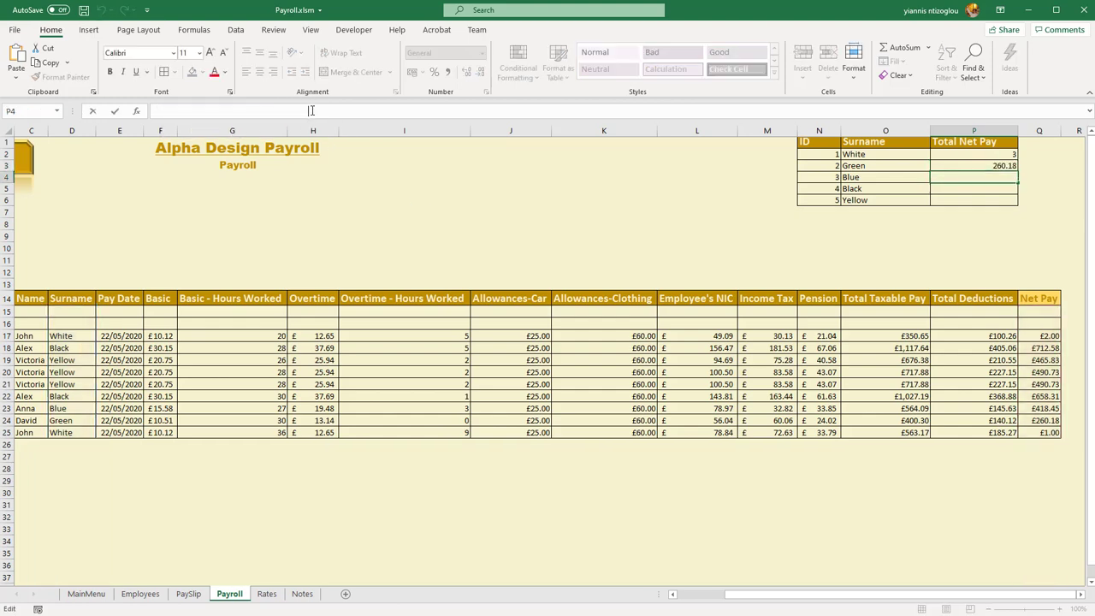
{"action": "key", "text": "ctrl+v"}
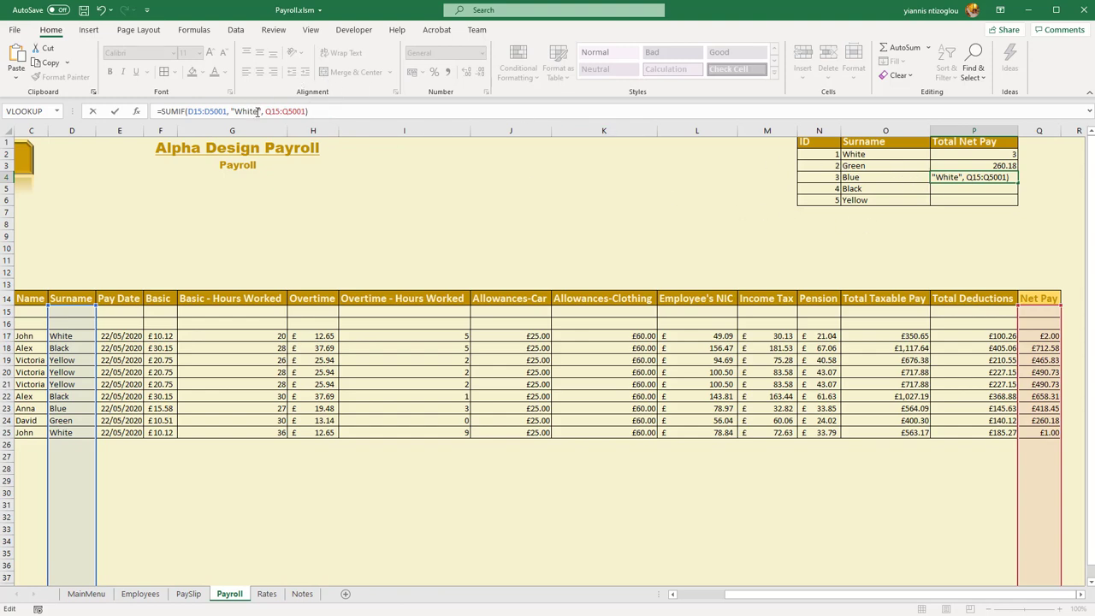
{"action": "left_click_drag", "start_coordinate": [256, 111], "coordinate": [239, 109]}
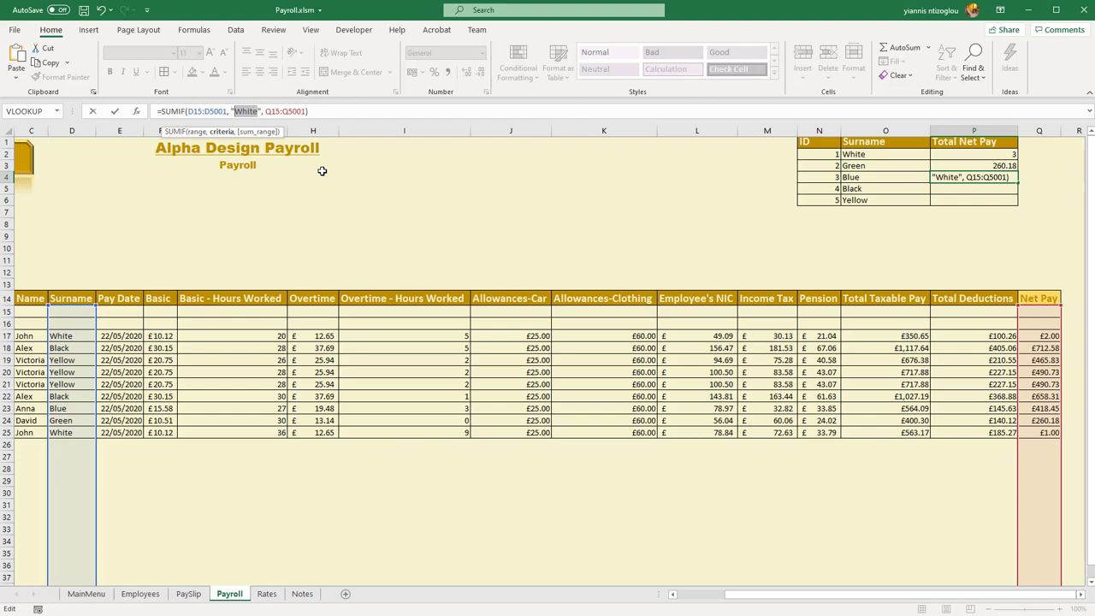
{"action": "type", "text": "Blue"}
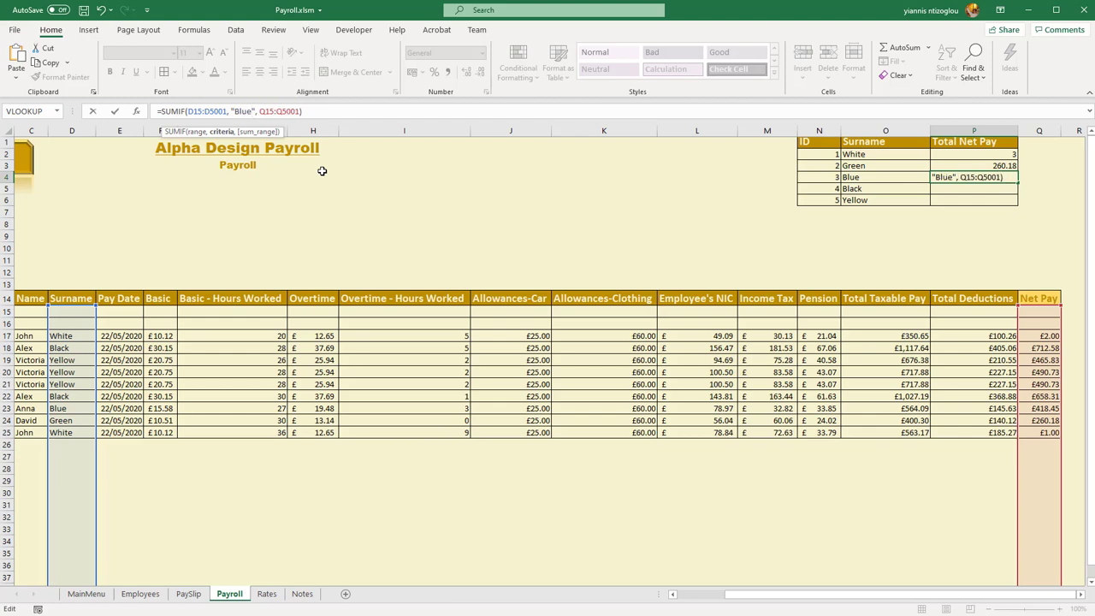
{"action": "key", "text": "Return"}
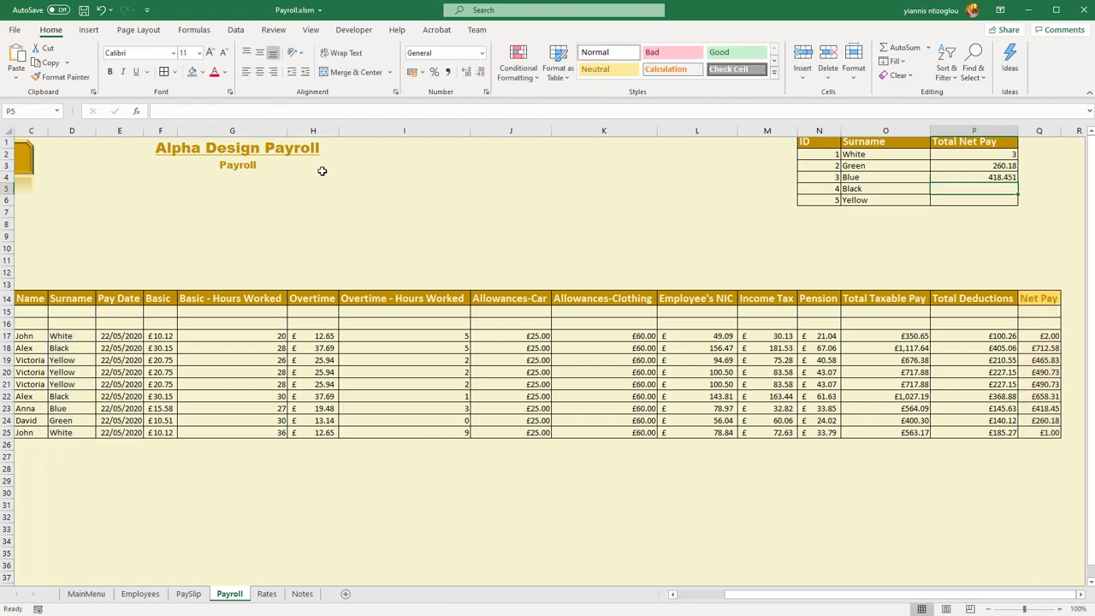
Step: Paste the copied SUMIF formula into P5 and replace its criterion with employee 4's surname
{"action": "left_click", "coordinate": [287, 109]}
{"action": "key", "text": "ctrl+v"}
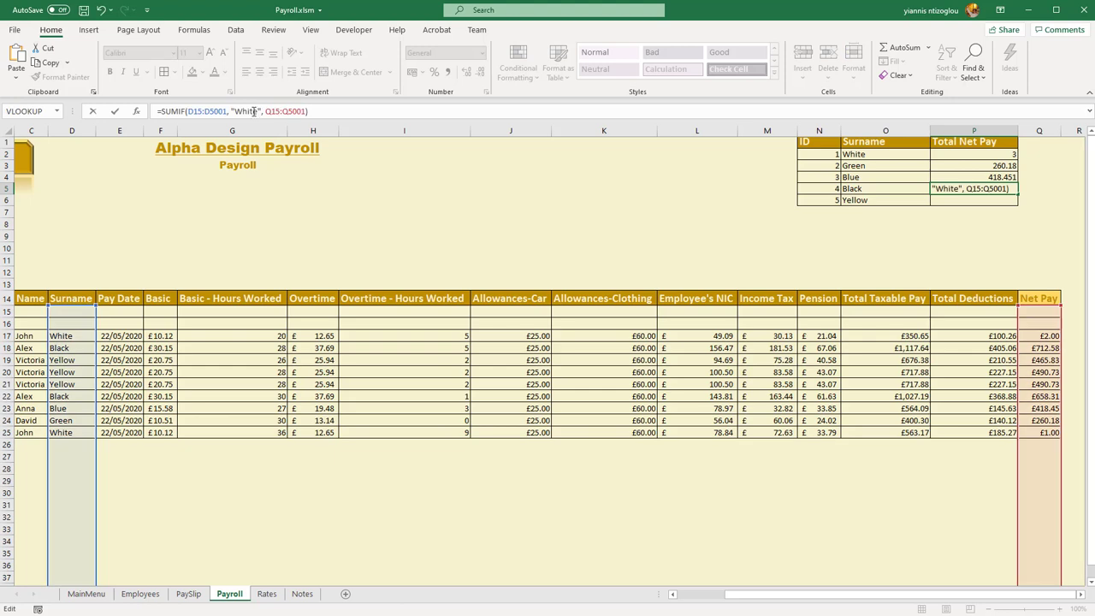
{"action": "left_click_drag", "start_coordinate": [257, 111], "coordinate": [240, 110]}
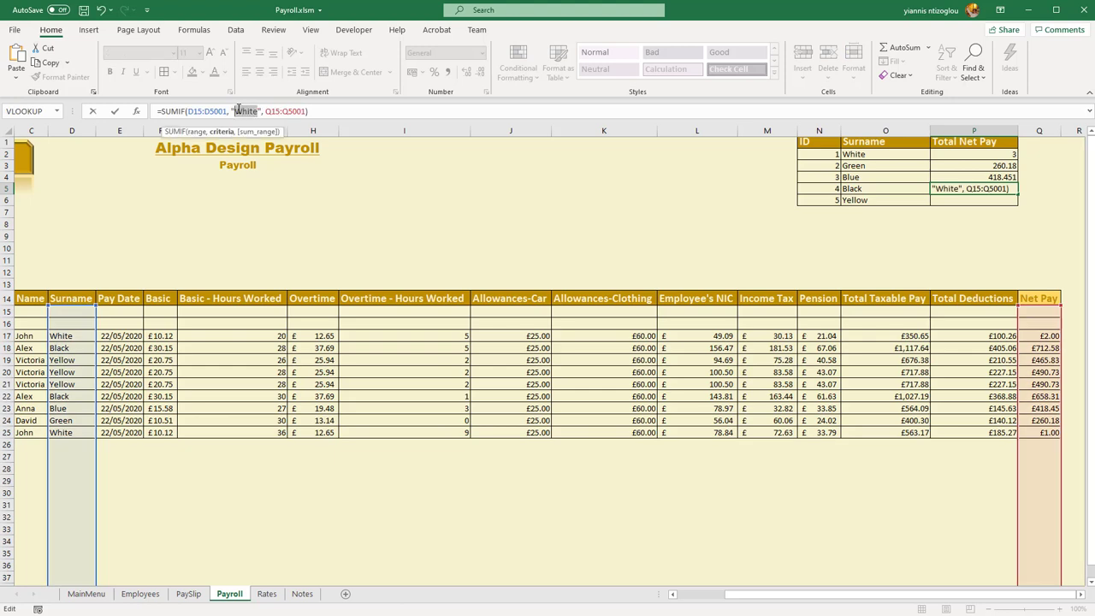
{"action": "type", "text": "Black"}
{"action": "key", "text": "Return"}
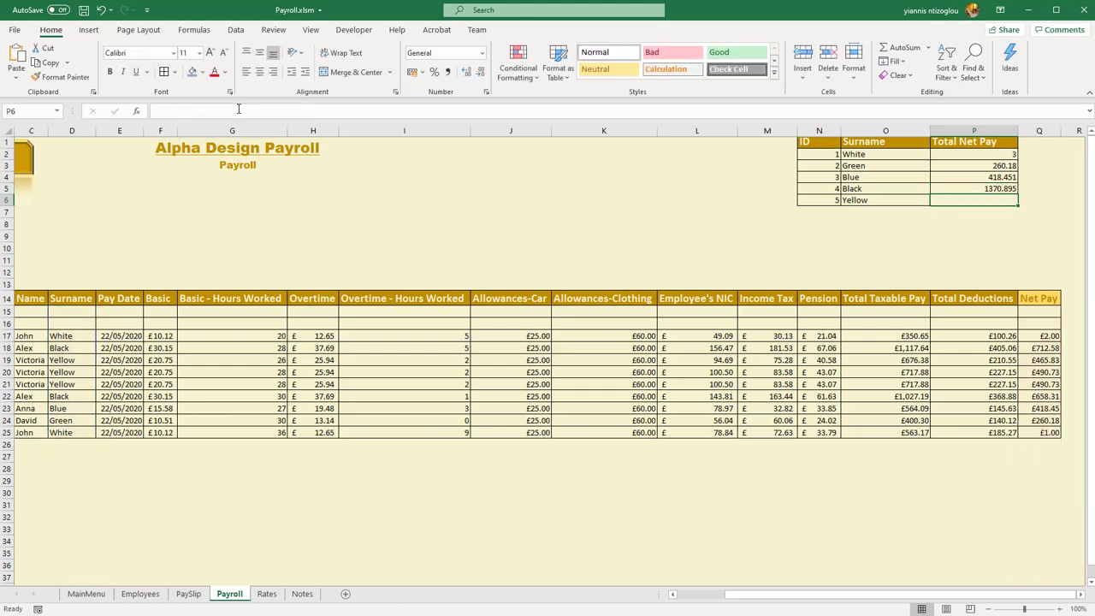
Step: Paste the copied SUMIF formula into P6 and replace its criterion with employee 5's surname
{"action": "left_click", "coordinate": [239, 109]}
{"action": "key", "text": "ctrl+v"}
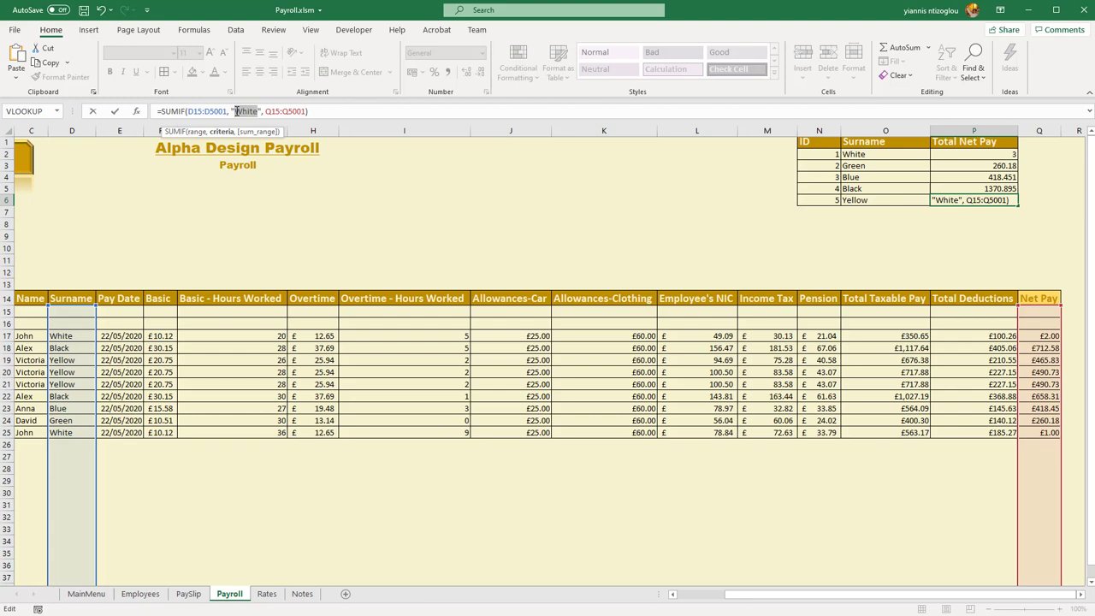
{"action": "type", "text": "Yellow"}
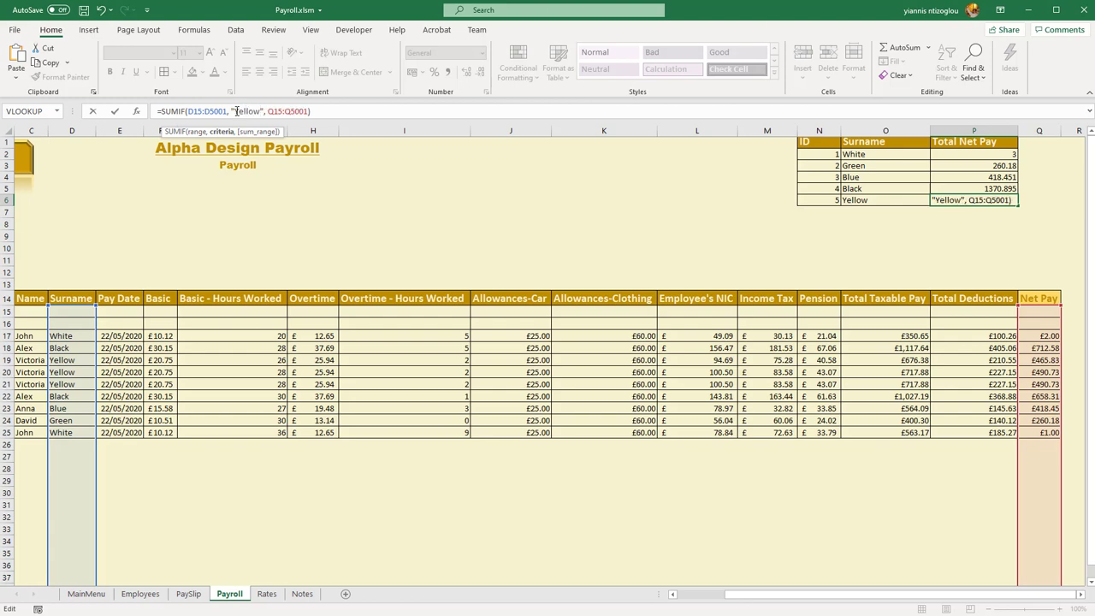
{"action": "key", "text": "Return"}
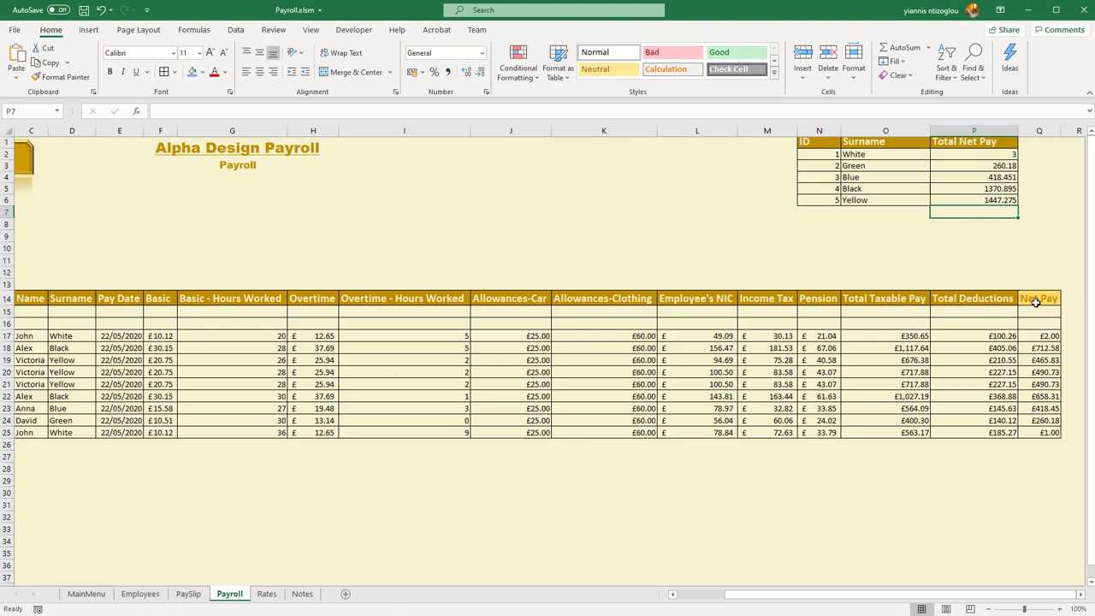
{"action": "left_click", "coordinate": [997, 234]}
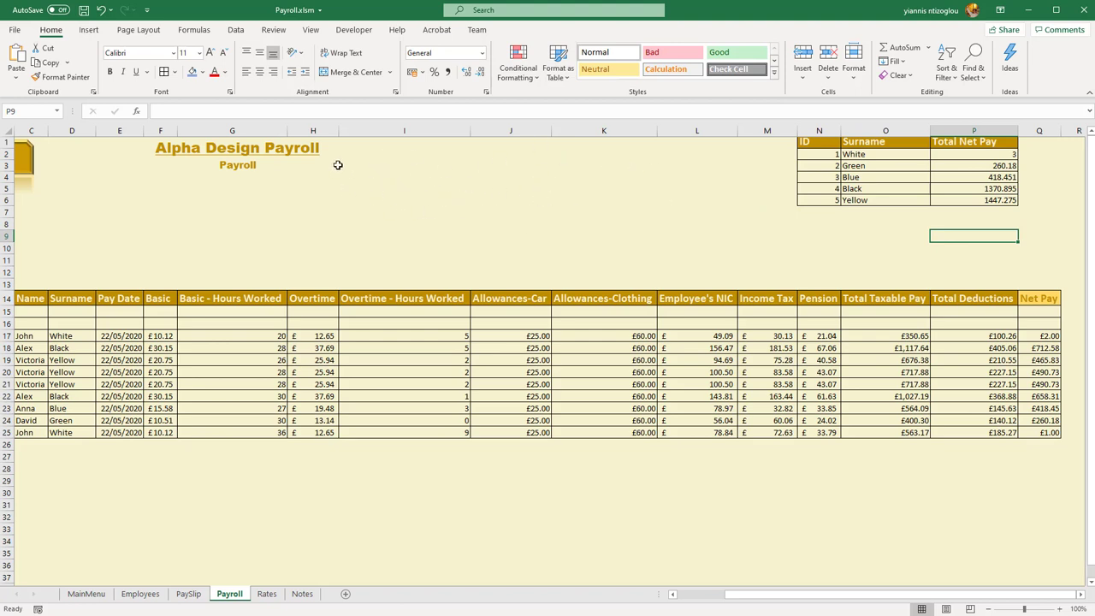
{"action": "left_click", "coordinate": [89, 32]}
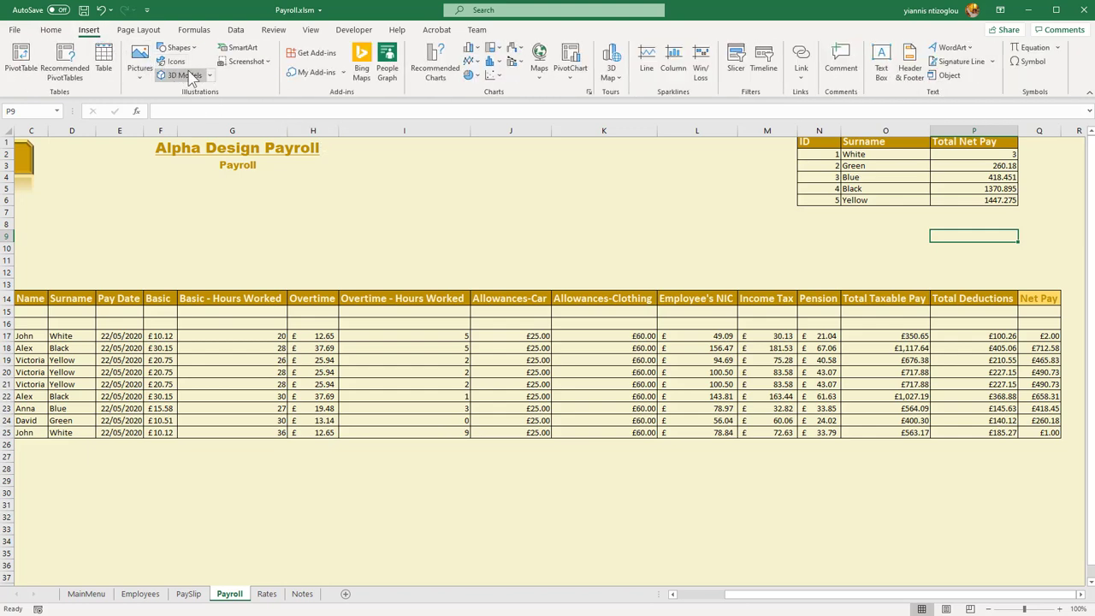
{"action": "left_click", "coordinate": [481, 76]}
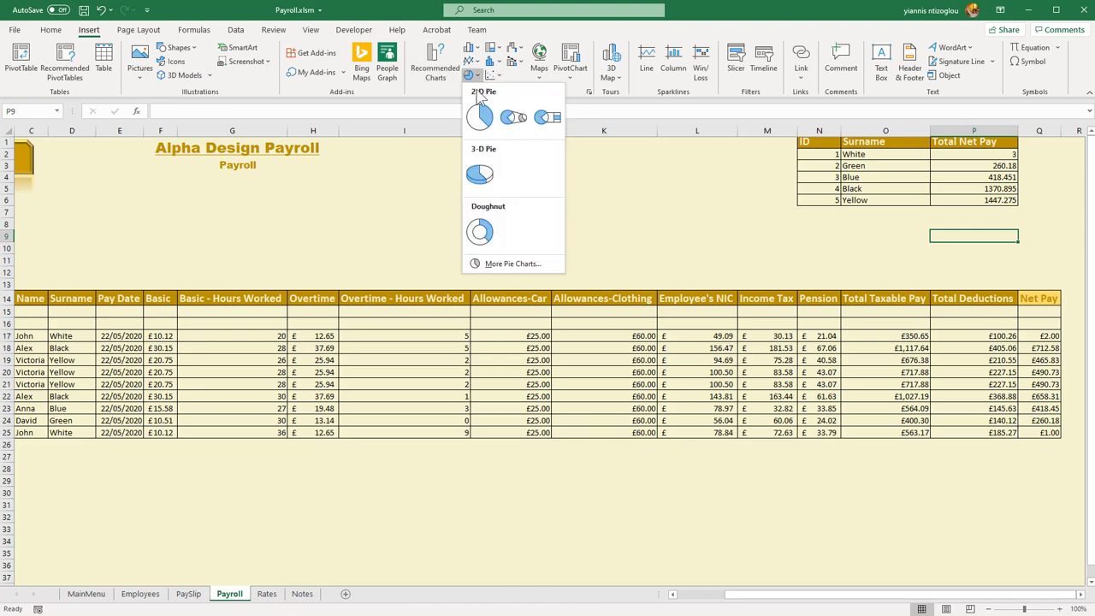
{"action": "left_click", "coordinate": [480, 172]}
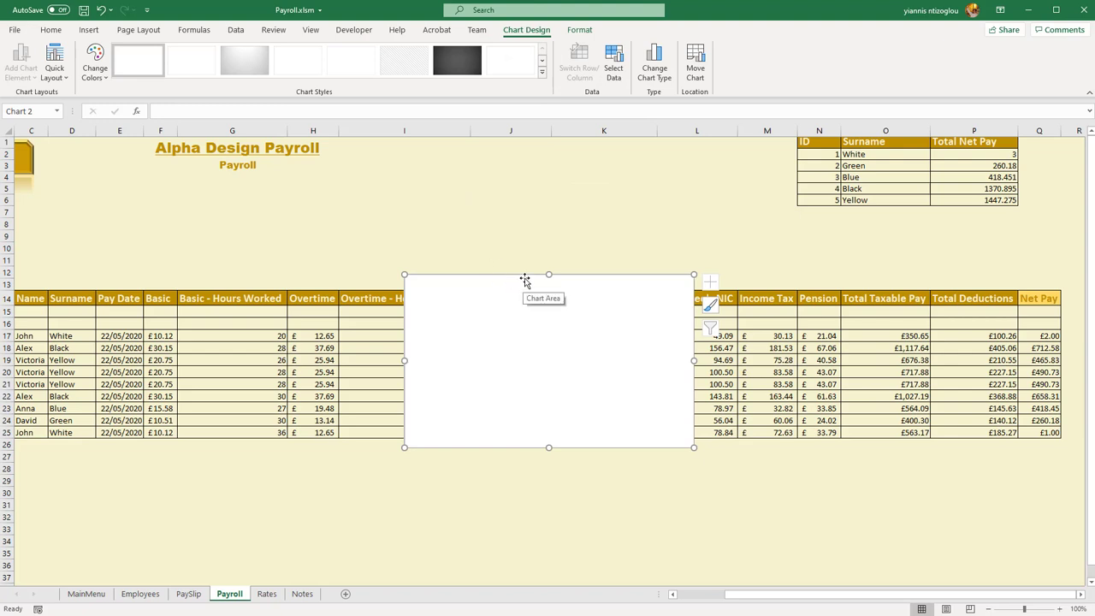
{"action": "left_click_drag", "start_coordinate": [526, 283], "coordinate": [523, 149]}
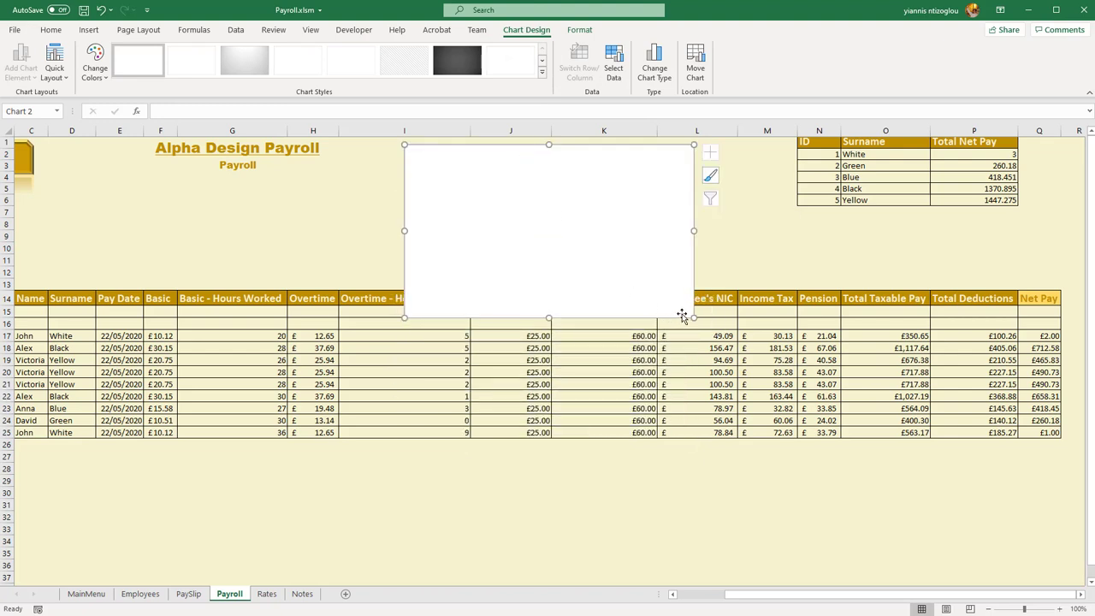
{"action": "left_click_drag", "start_coordinate": [693, 318], "coordinate": [664, 256]}
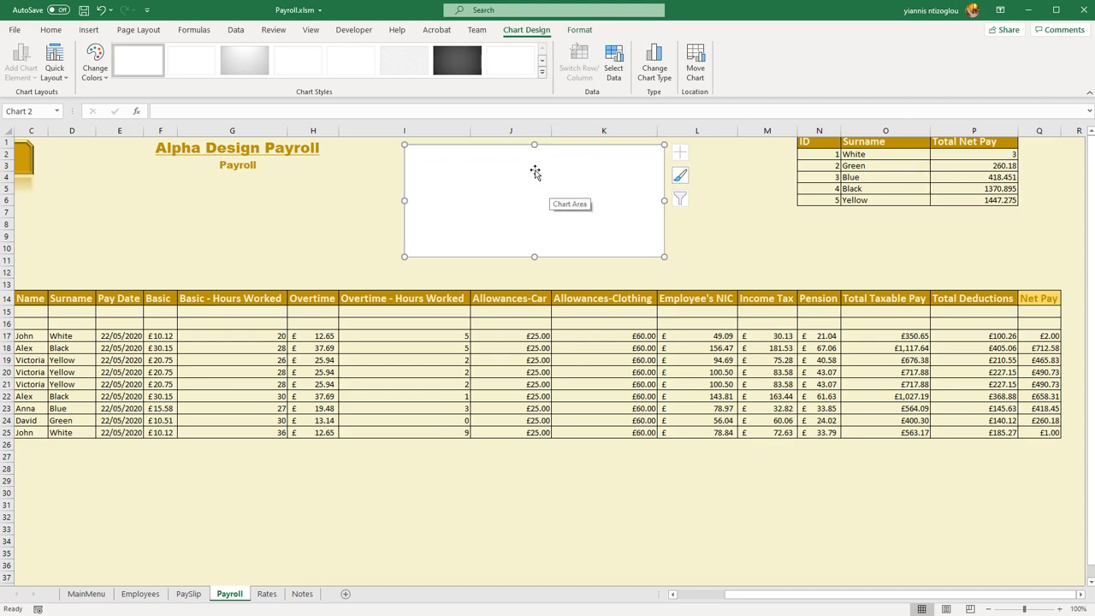
{"action": "key", "text": "Delete"}
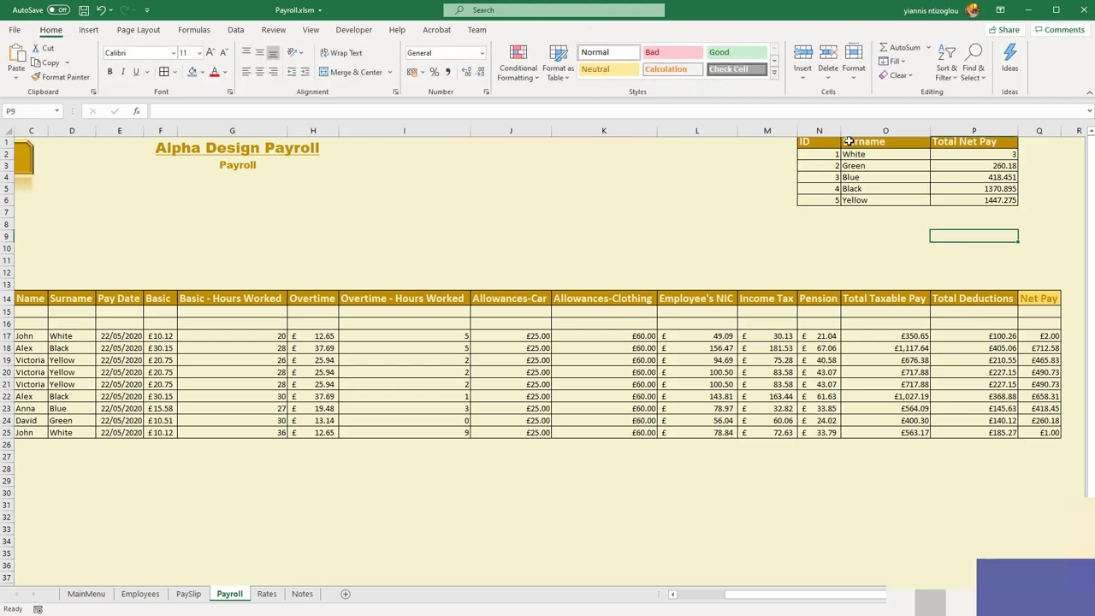
Step: Insert a 3-D pie chart from O1:P6 and fit it into the empty area above the payroll table
{"action": "left_click_drag", "start_coordinate": [852, 141], "coordinate": [961, 196]}
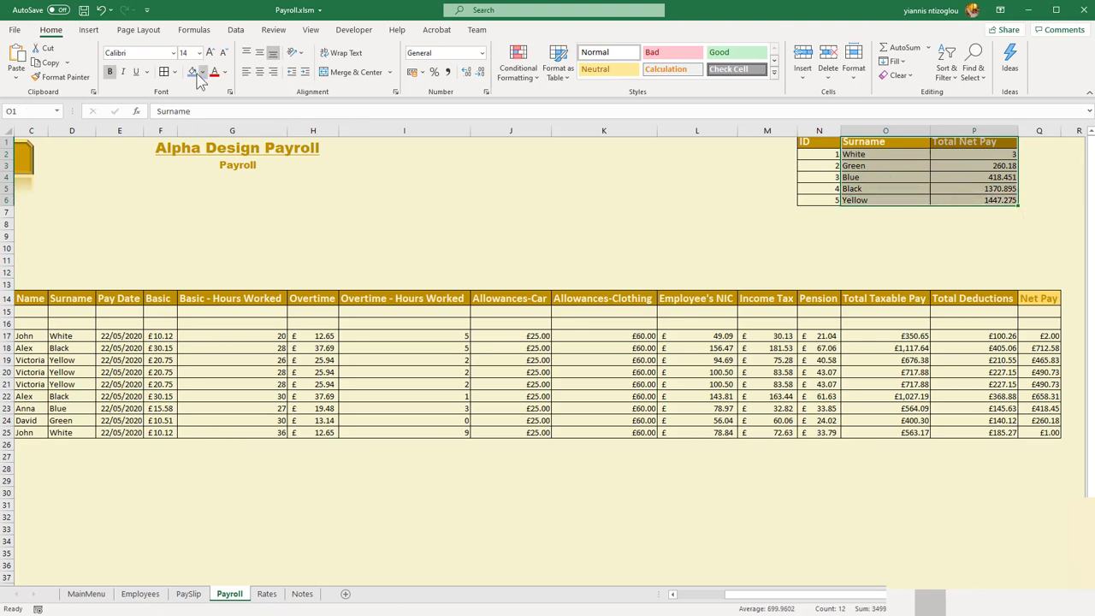
{"action": "left_click", "coordinate": [89, 29]}
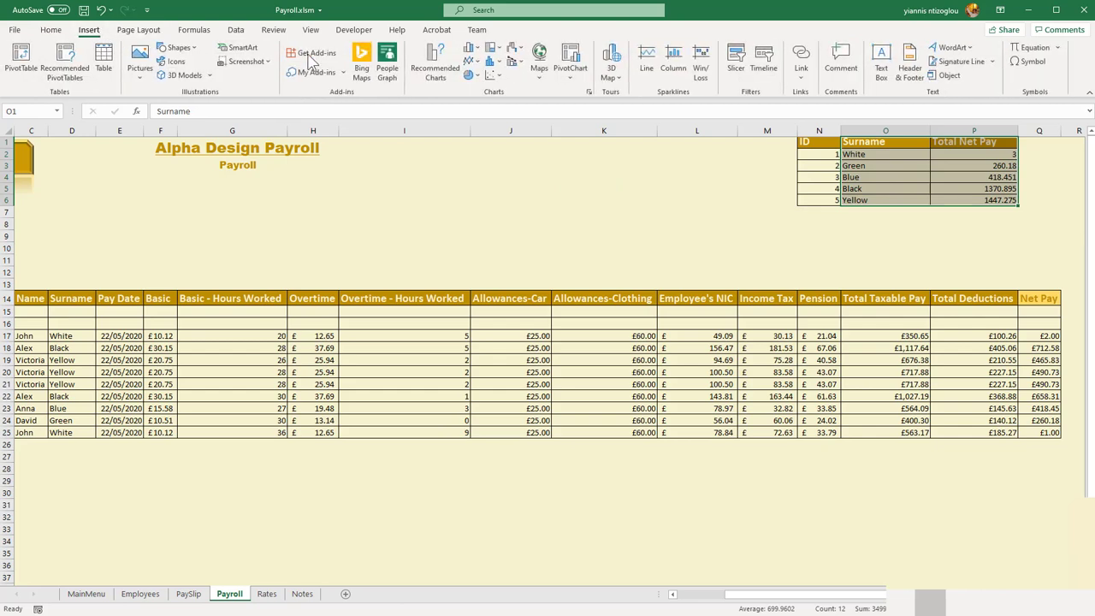
{"action": "left_click", "coordinate": [471, 76]}
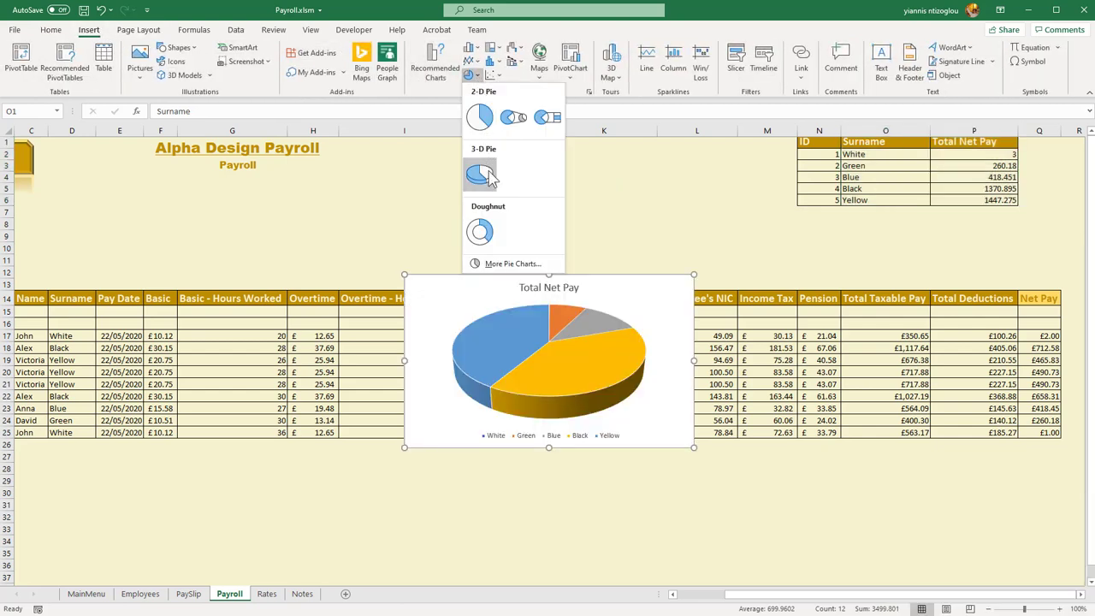
{"action": "left_click", "coordinate": [489, 173]}
{"action": "left_click_drag", "start_coordinate": [613, 280], "coordinate": [619, 147]}
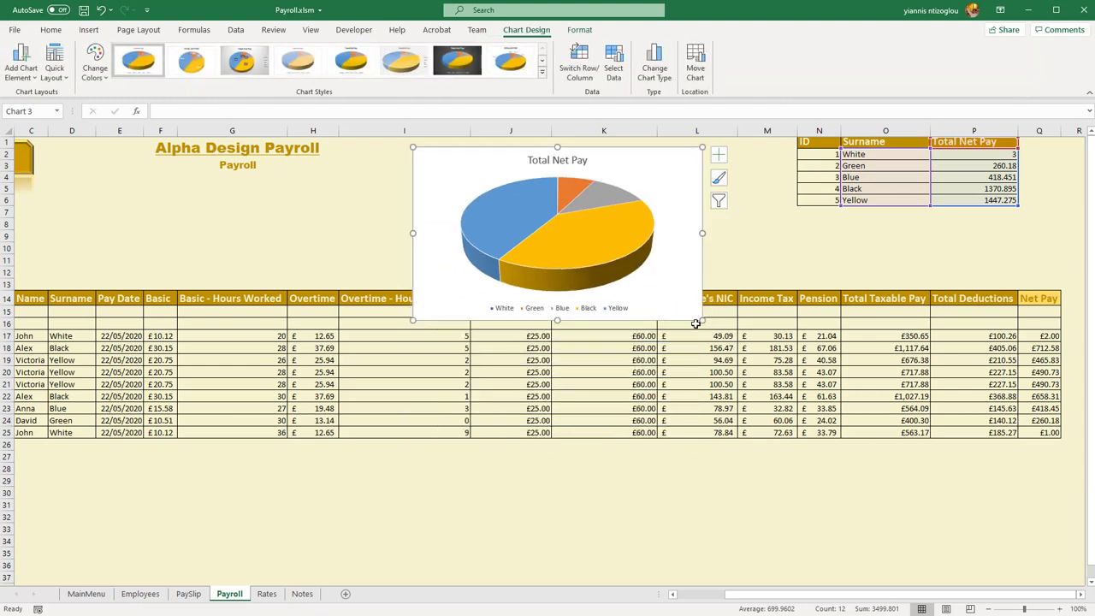
{"action": "left_click_drag", "start_coordinate": [702, 319], "coordinate": [697, 277]}
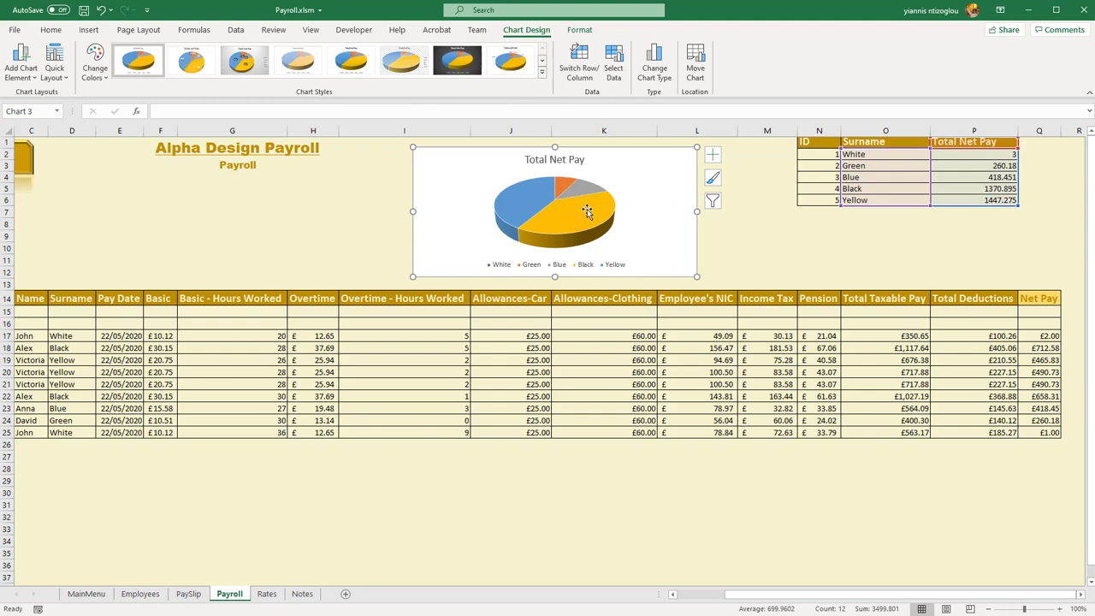
Step: Add data labels to the slices of the Total Net Pay pie chart
{"action": "mouse_move", "coordinate": [574, 212]}
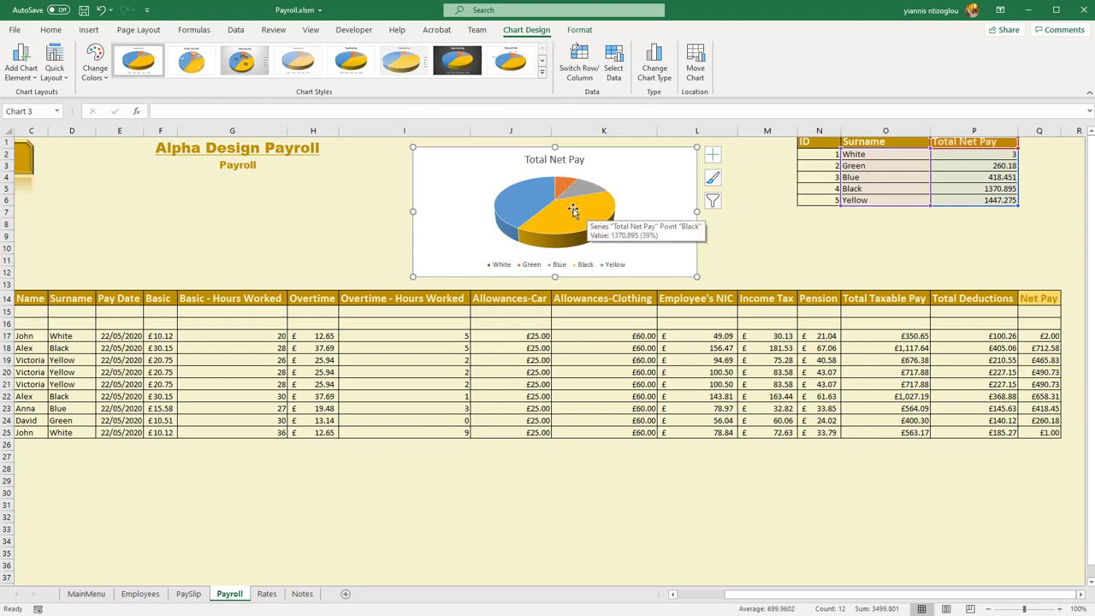
{"action": "right_click", "coordinate": [573, 211]}
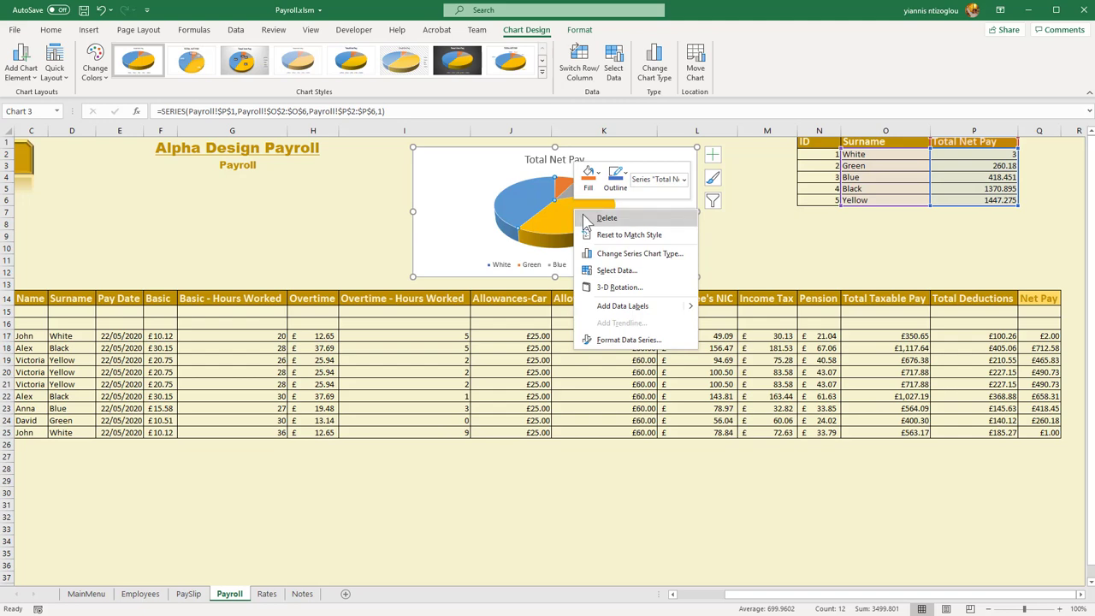
{"action": "left_click", "coordinate": [625, 306]}
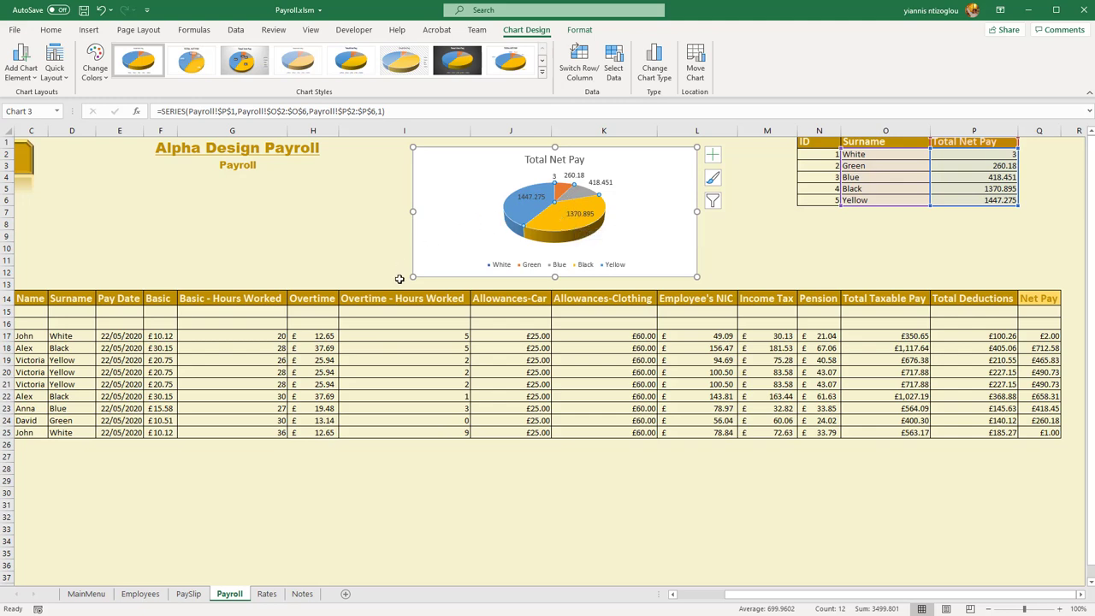
Step: Save employee 1's record repeatedly from the PaySlip sheet and check the pie chart on the Payroll sheet
{"action": "left_click", "coordinate": [189, 593]}
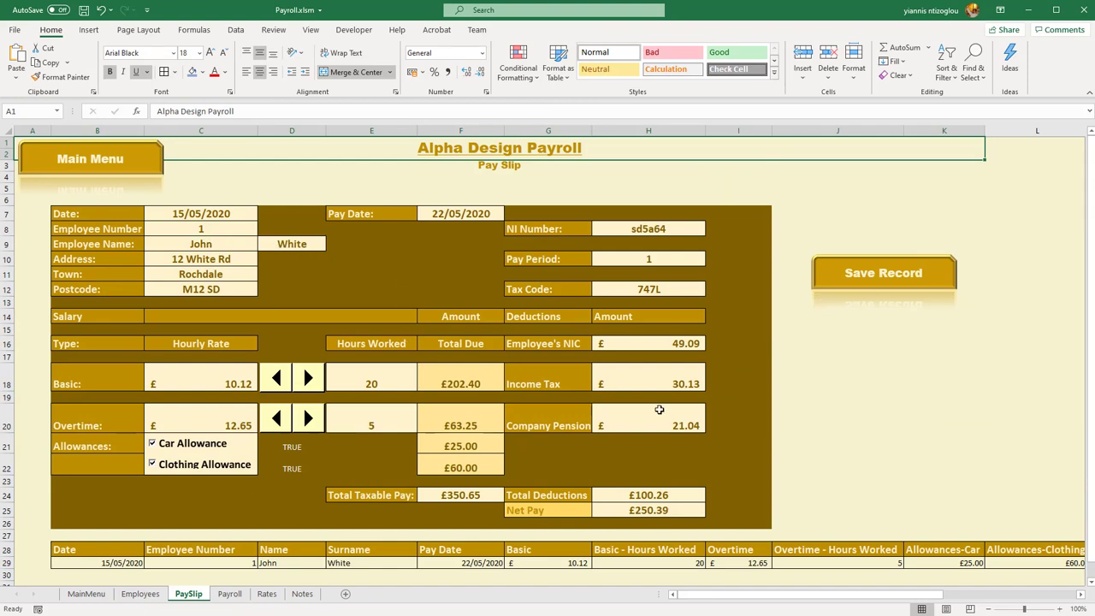
{"action": "left_click", "coordinate": [860, 282]}
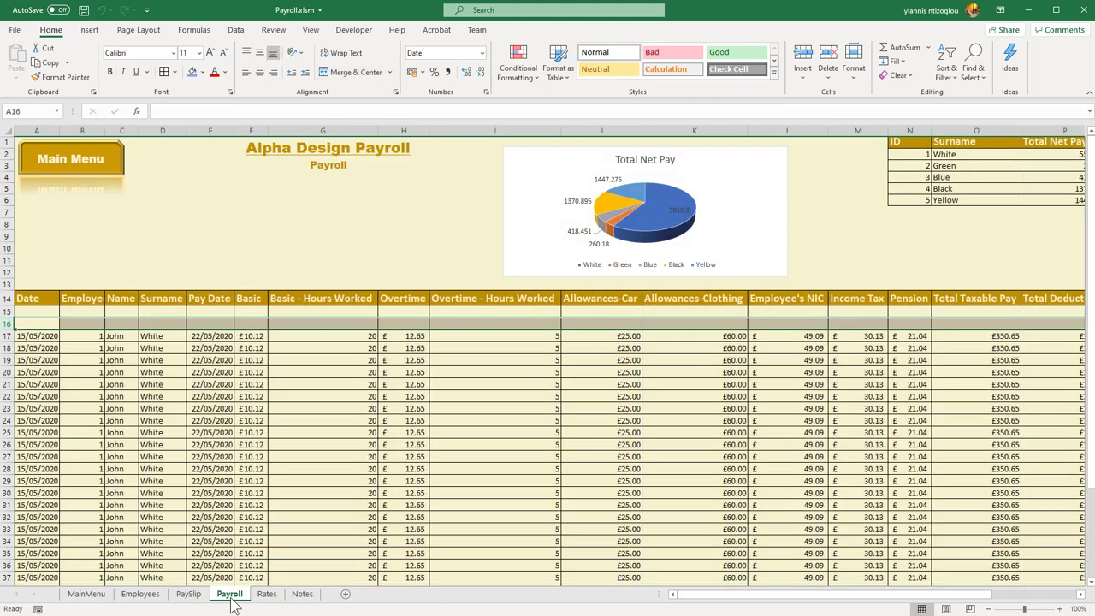
{"action": "left_click", "coordinate": [229, 593]}
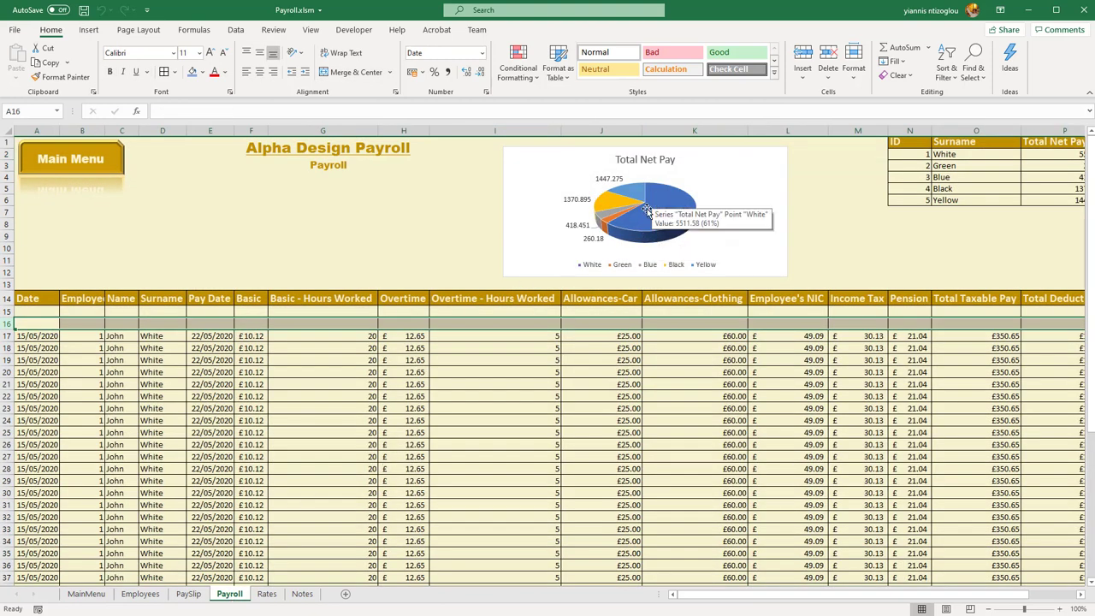
{"action": "mouse_move", "coordinate": [662, 227]}
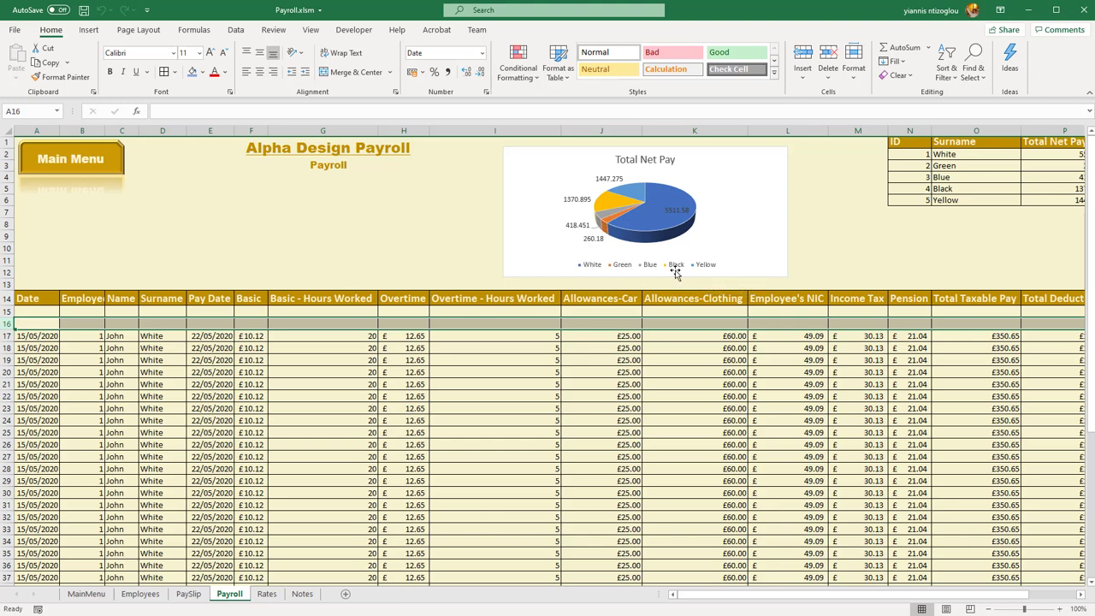
Step: Apply the pie chart style with a bold capitalised title and coloured surname-and-value labels outside the slices
{"action": "left_click", "coordinate": [647, 223]}
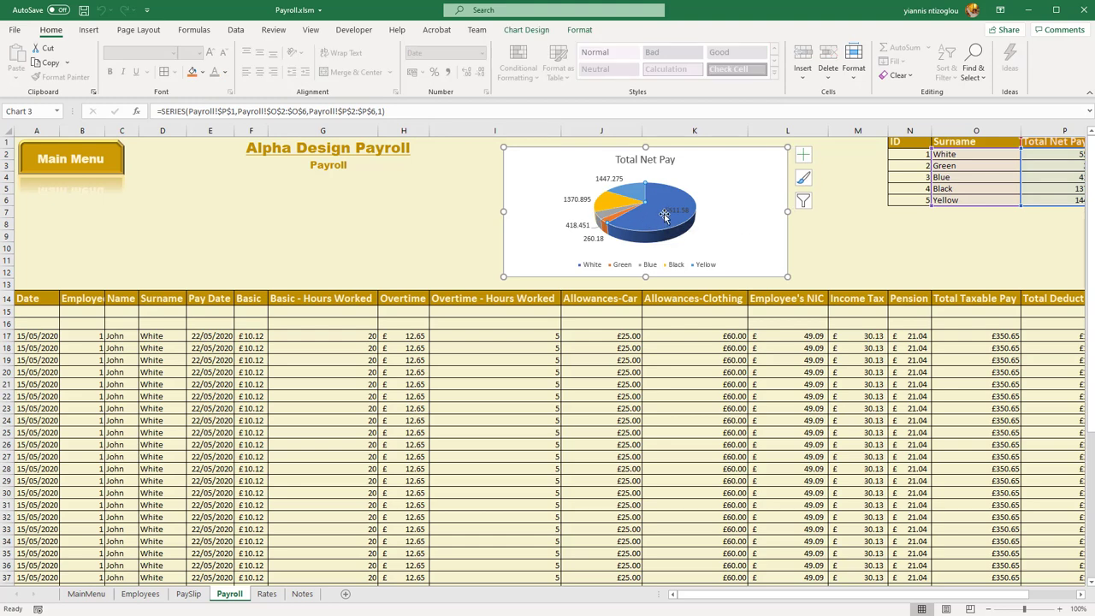
{"action": "left_click", "coordinate": [804, 181]}
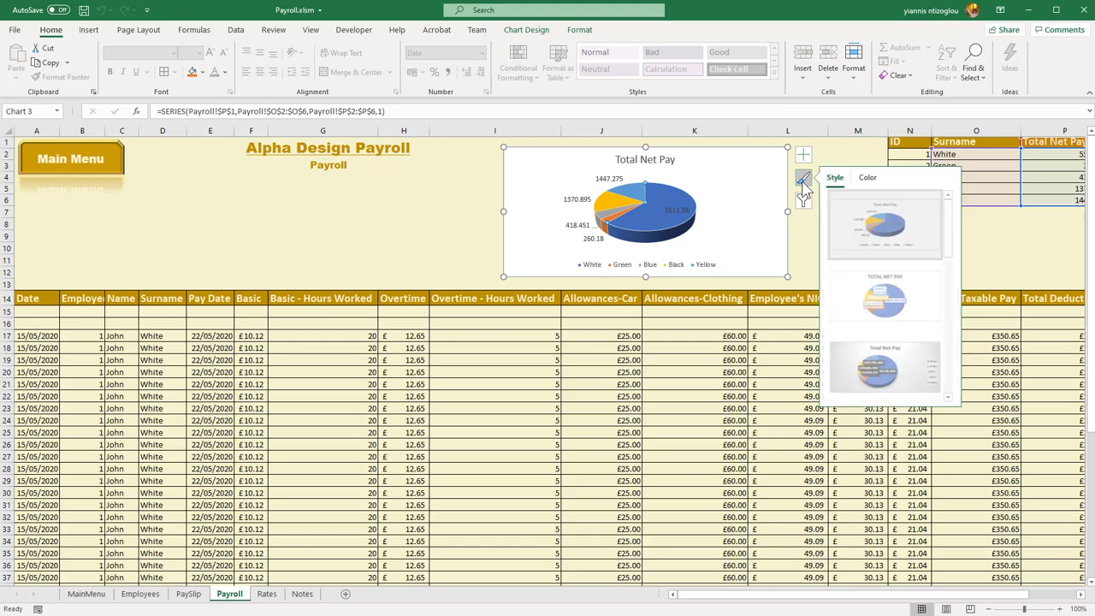
{"action": "scroll", "coordinate": [869, 349], "scroll_direction": "down", "scroll_amount": 3}
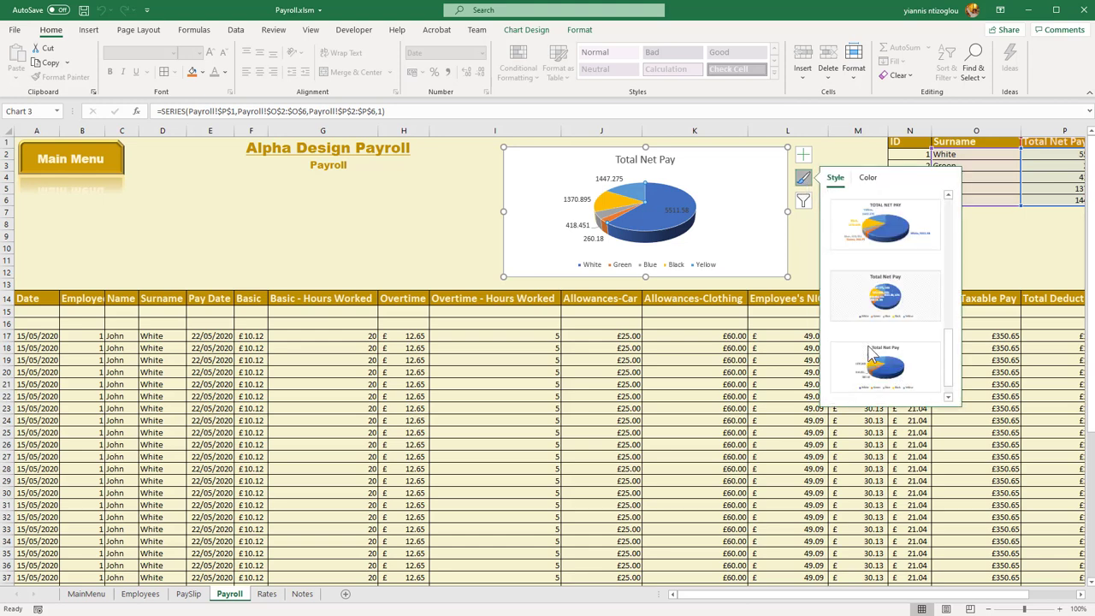
{"action": "scroll", "coordinate": [870, 350], "scroll_direction": "up", "scroll_amount": 1}
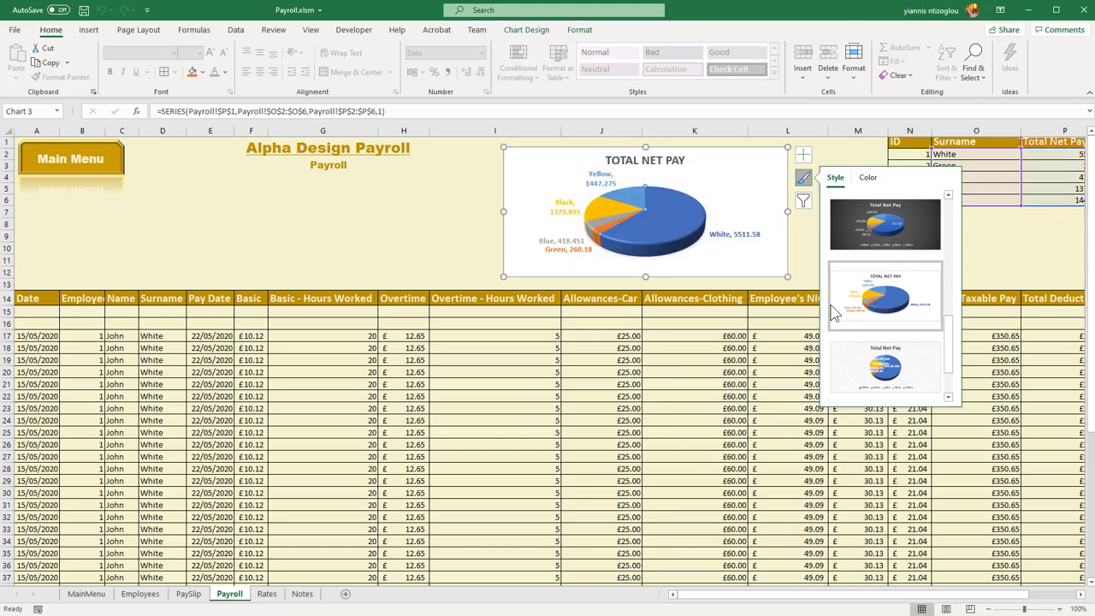
Step: Recolour the pie chart with the monochromatic gold palette
{"action": "left_click", "coordinate": [870, 178]}
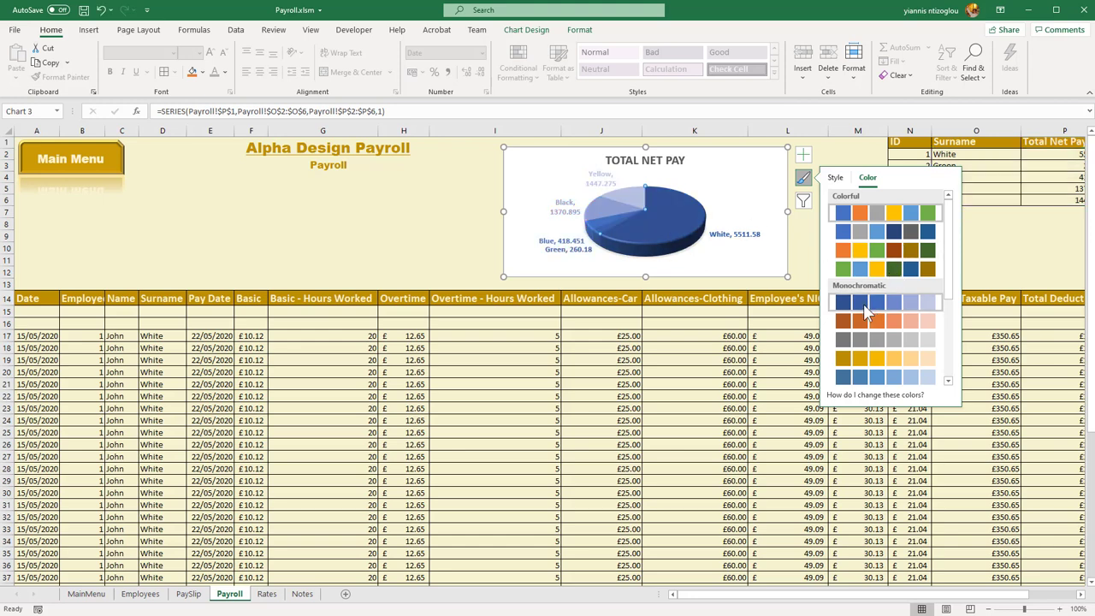
{"action": "left_click", "coordinate": [847, 361]}
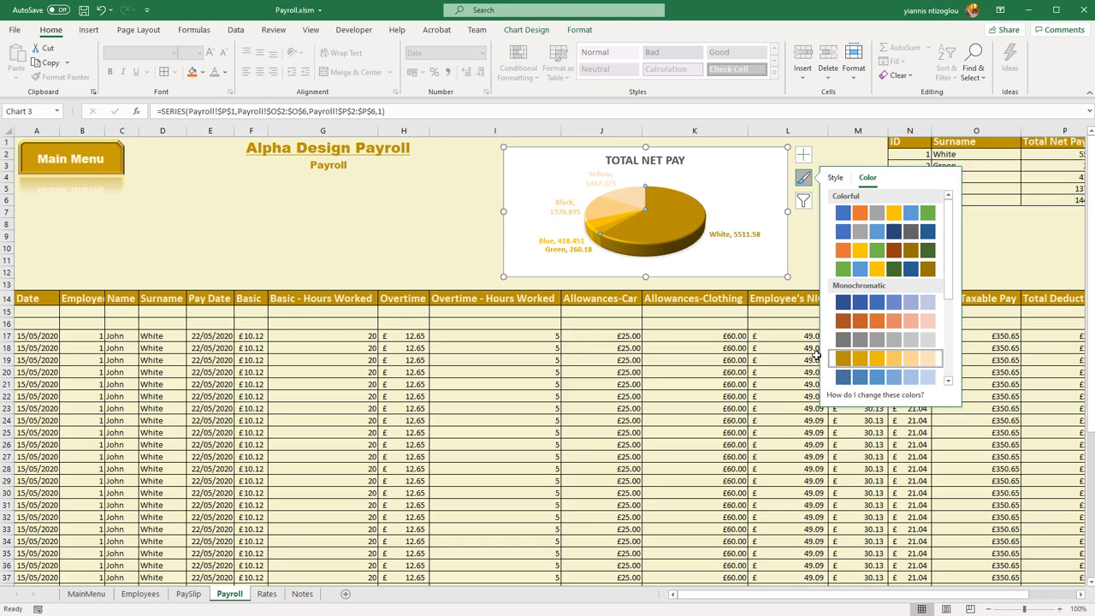
{"action": "left_click", "coordinate": [465, 187]}
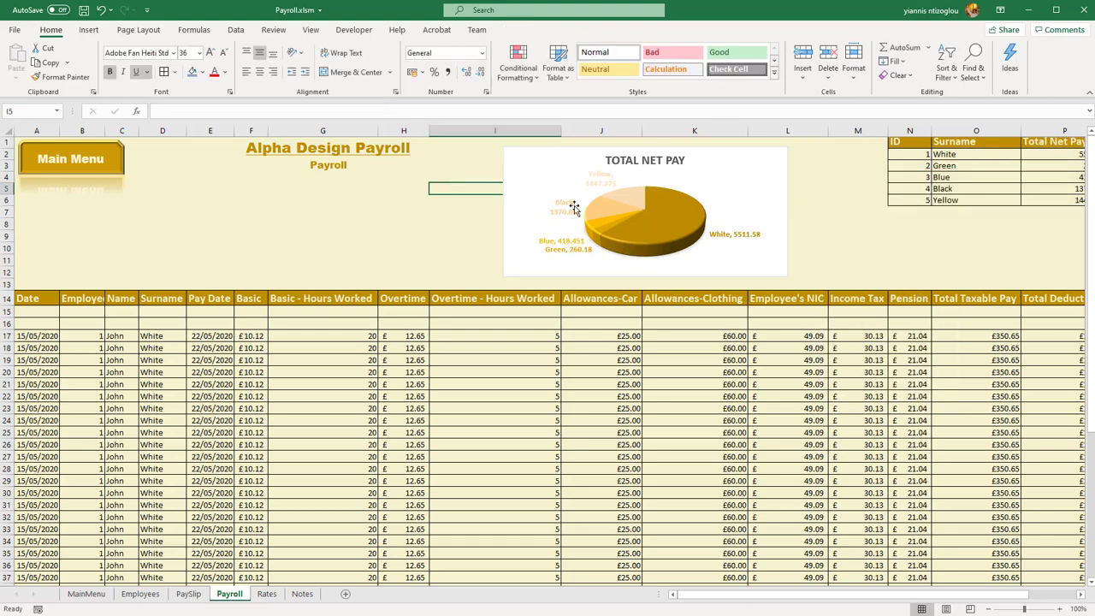
Step: Change the font colour of the chart title TOTAL NET PAY to dark gold
{"action": "left_click", "coordinate": [629, 161]}
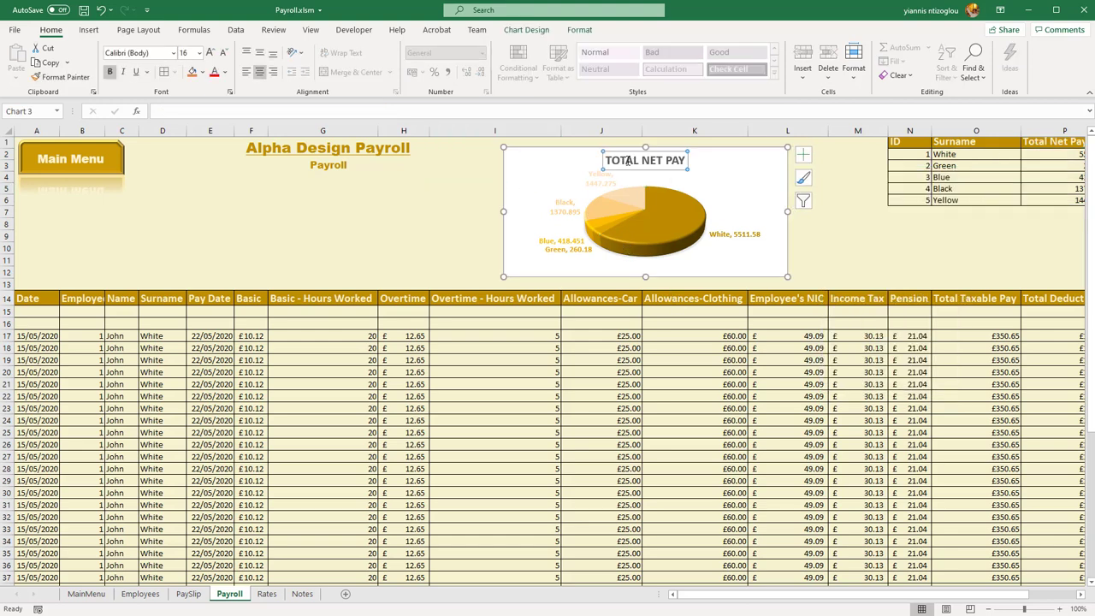
{"action": "left_click_drag", "start_coordinate": [607, 159], "coordinate": [687, 161]}
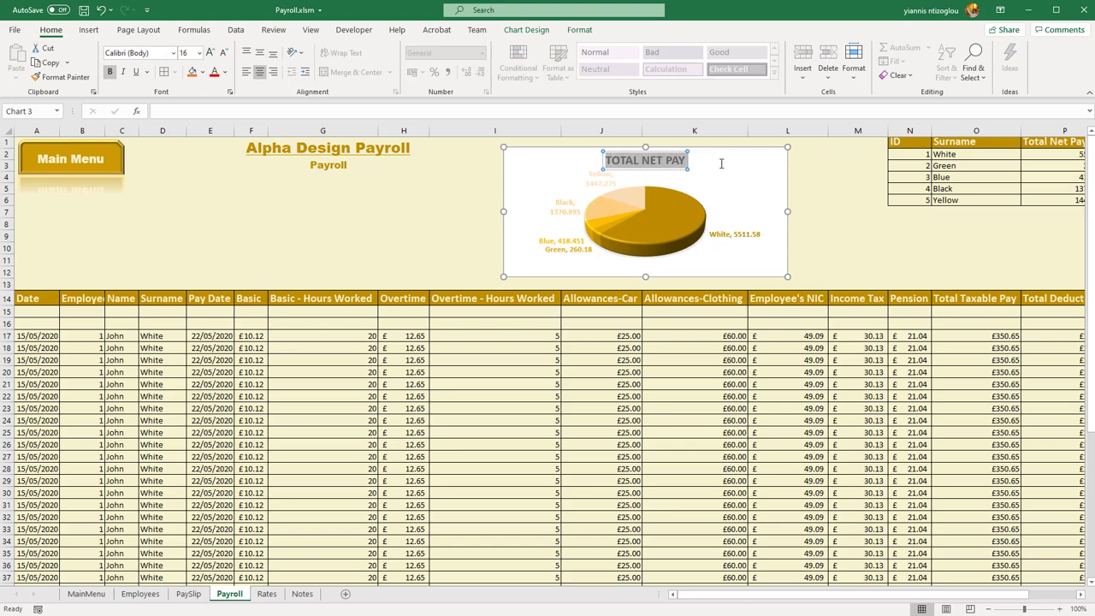
{"action": "left_click", "coordinate": [224, 72]}
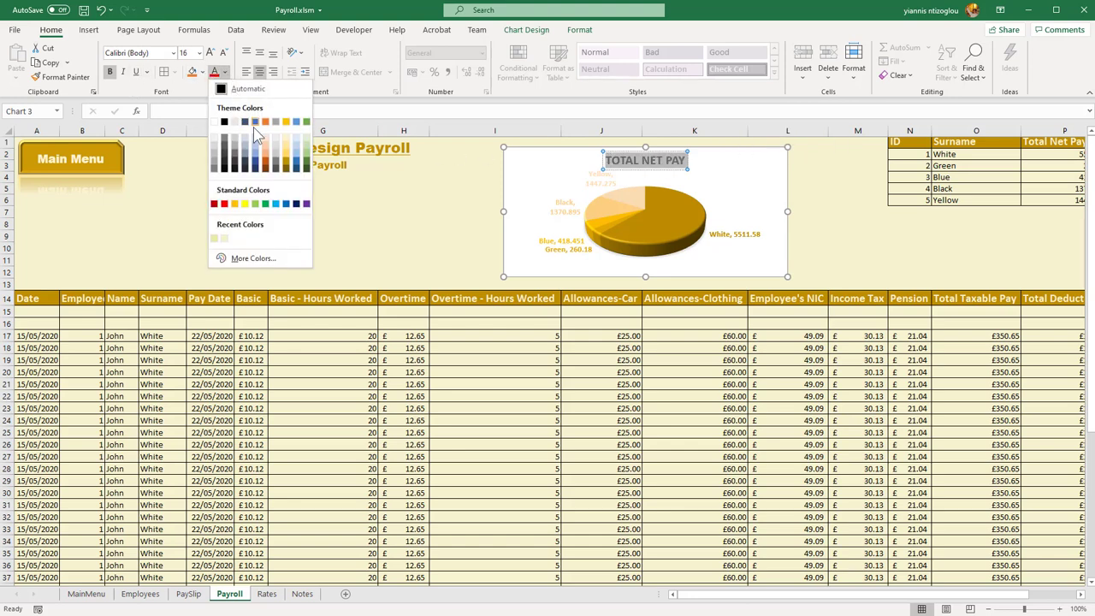
{"action": "left_click", "coordinate": [286, 167]}
{"action": "left_click", "coordinate": [424, 211]}
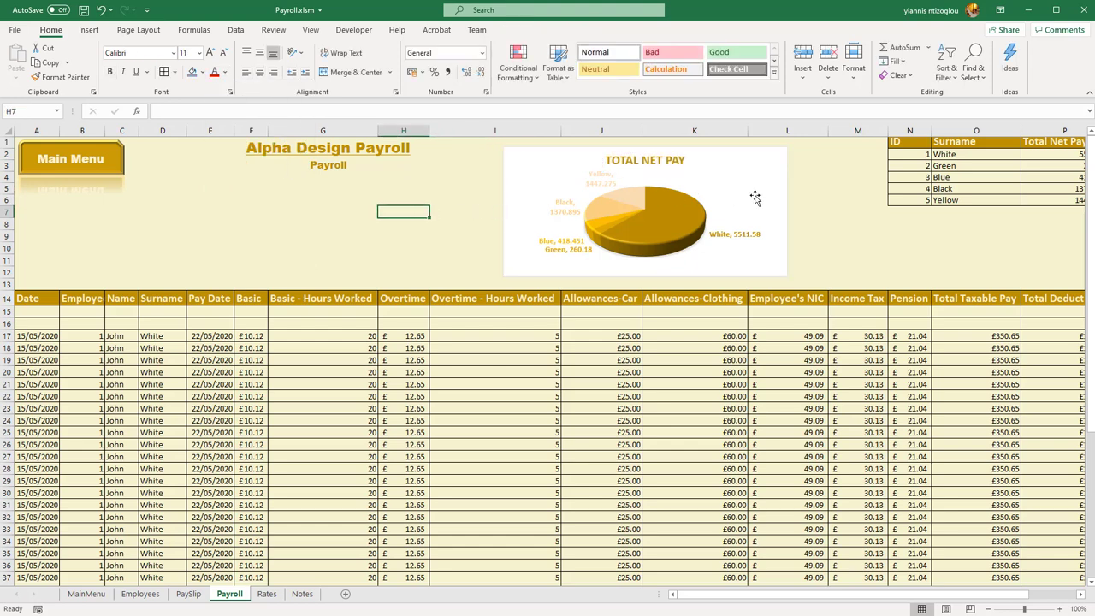
Step: Open the fill options for the chart area of the TOTAL NET PAY pie chart
{"action": "left_click", "coordinate": [780, 198]}
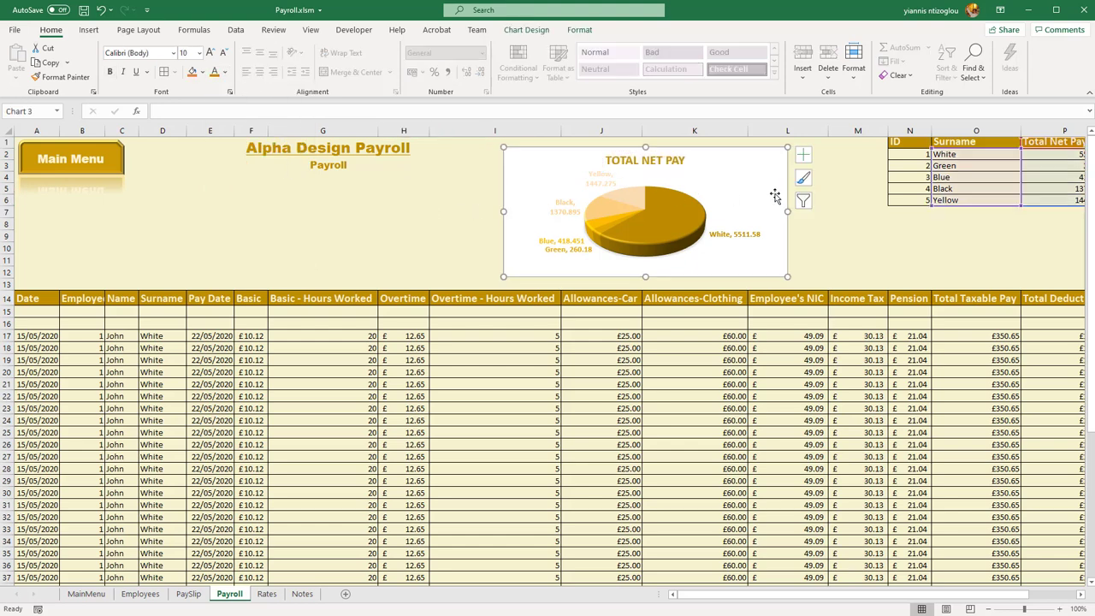
{"action": "right_click", "coordinate": [774, 194]}
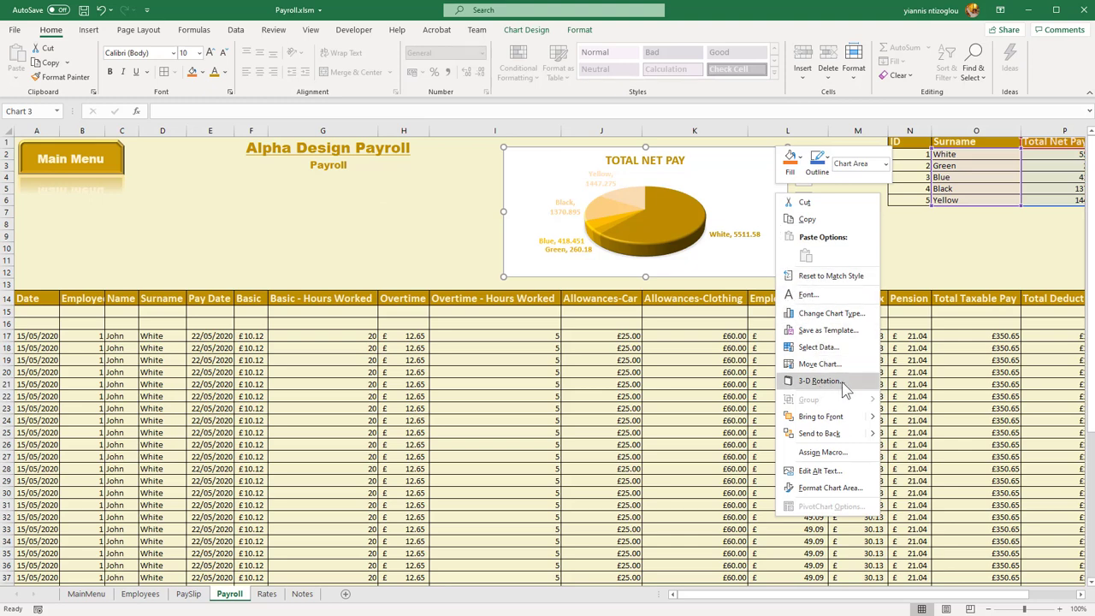
{"action": "left_click", "coordinate": [829, 488]}
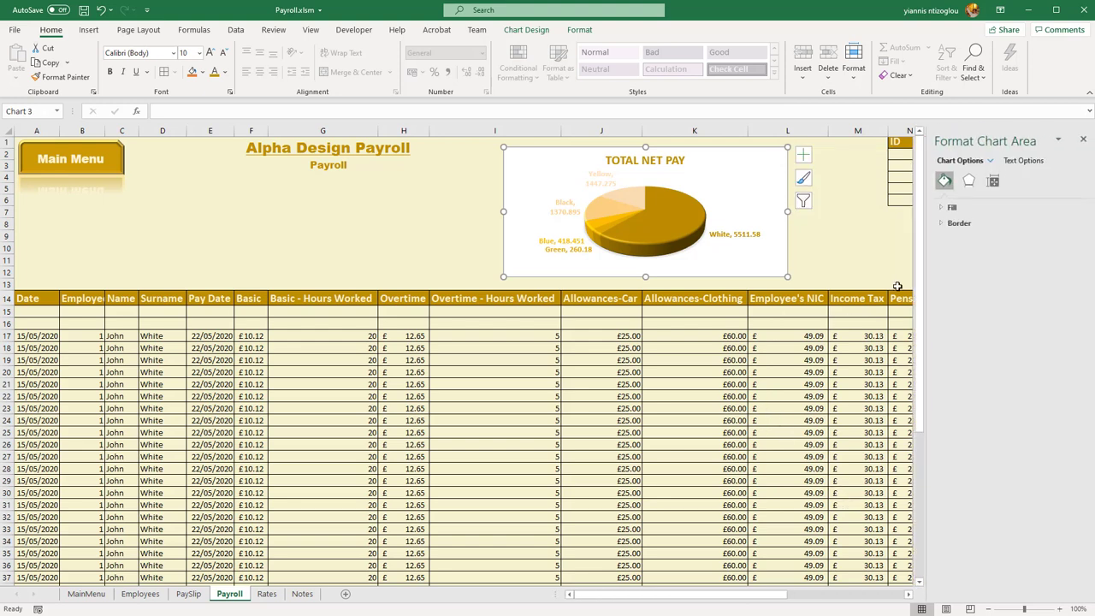
{"action": "left_click", "coordinate": [948, 208]}
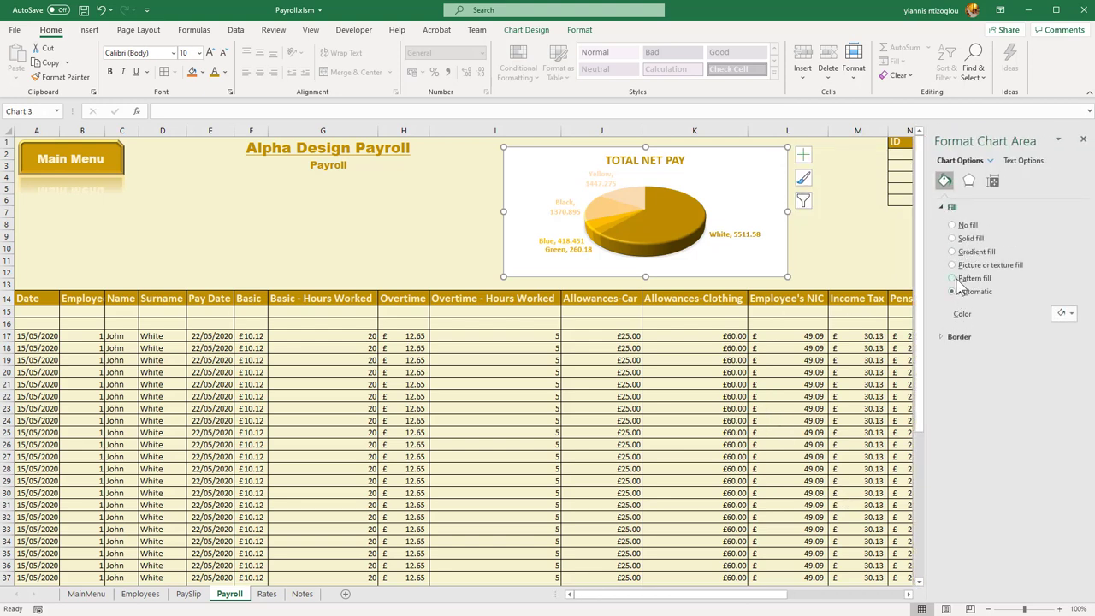
Step: Try several pattern fills on the chart area and set the pattern's foreground colour to dark gold
{"action": "left_click", "coordinate": [957, 279]}
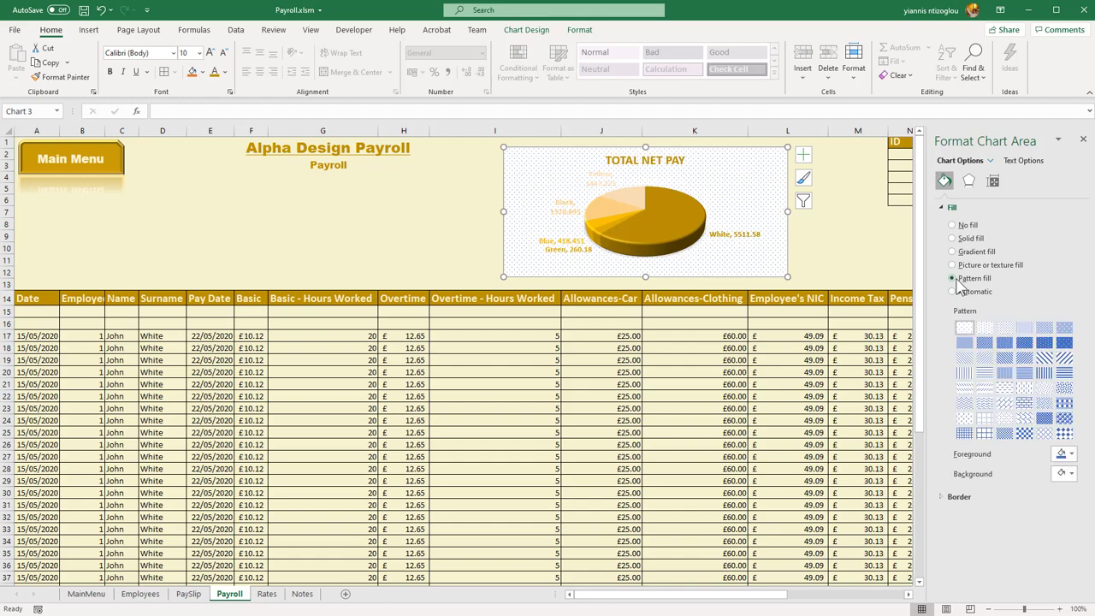
{"action": "left_click", "coordinate": [984, 358]}
{"action": "left_click", "coordinate": [1025, 372]}
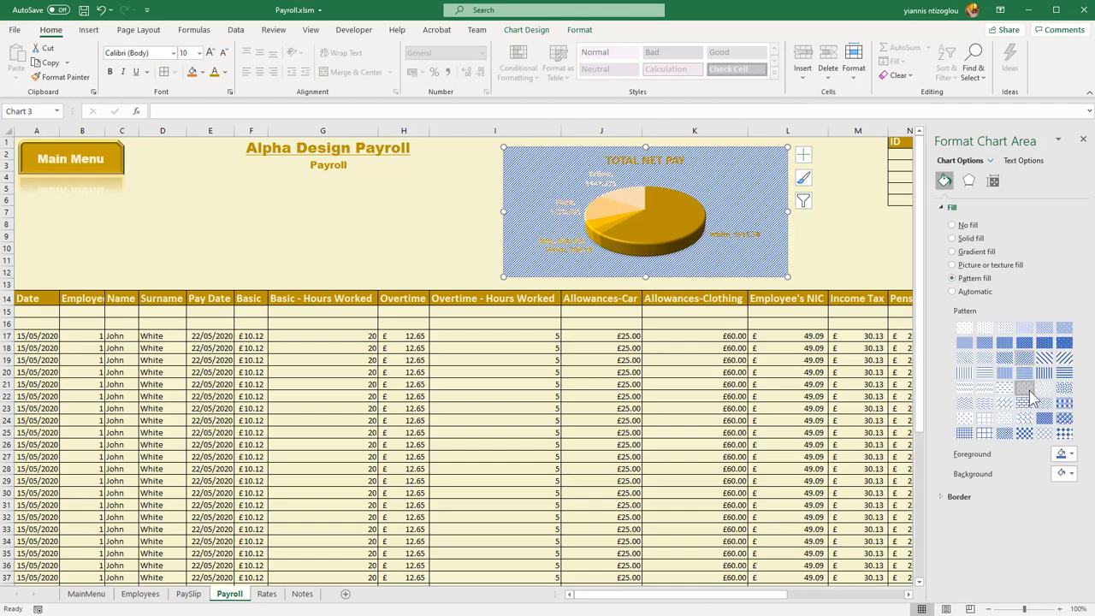
{"action": "left_click", "coordinate": [1024, 388]}
{"action": "left_click", "coordinate": [1025, 420]}
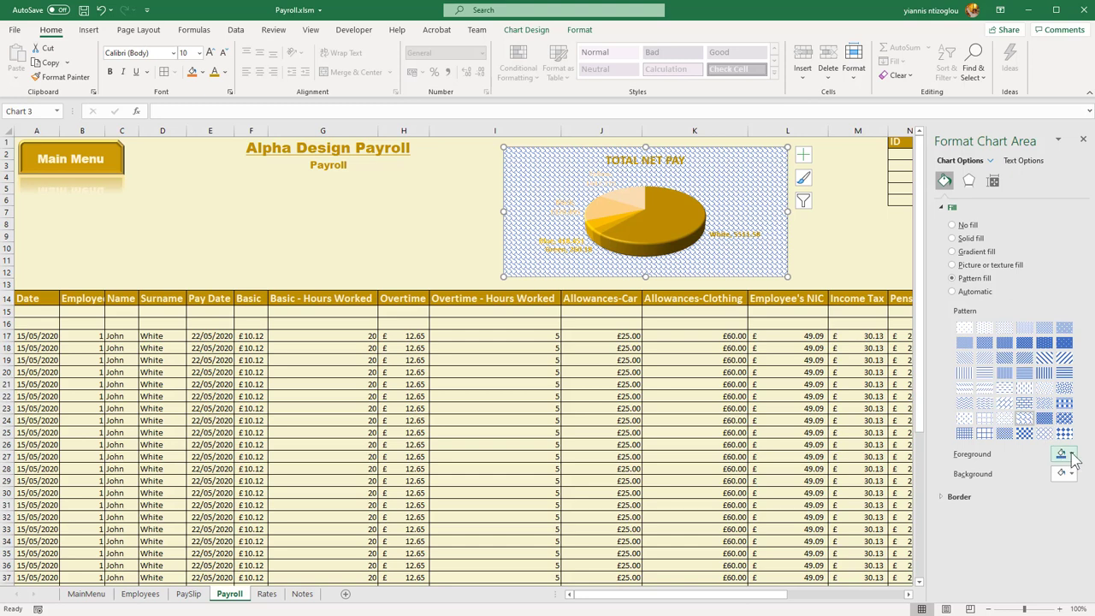
{"action": "left_click", "coordinate": [1070, 455]}
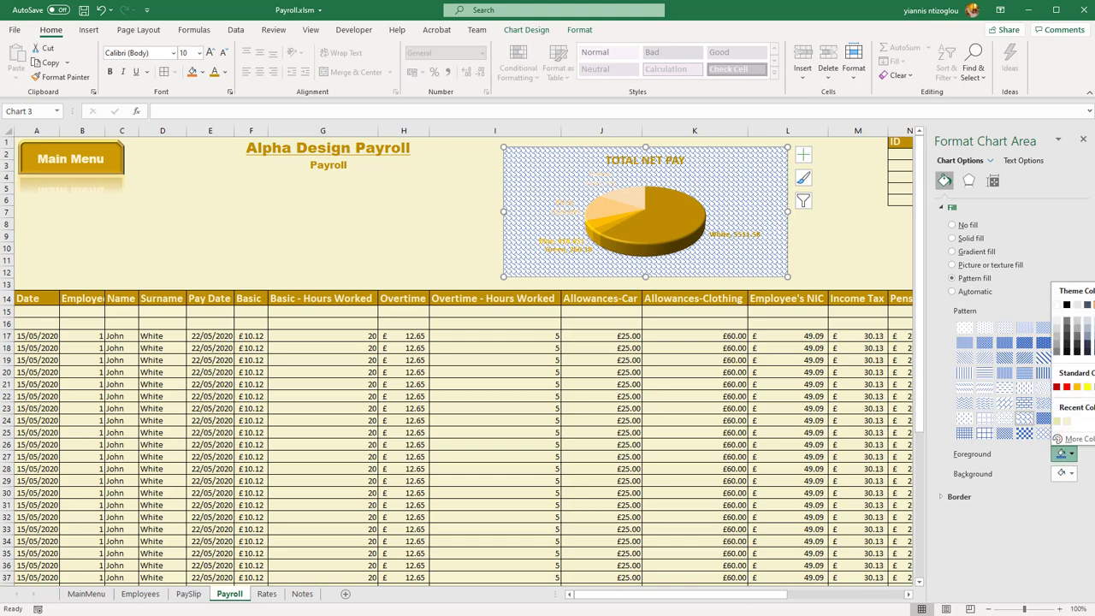
{"action": "left_click", "coordinate": [1093, 343]}
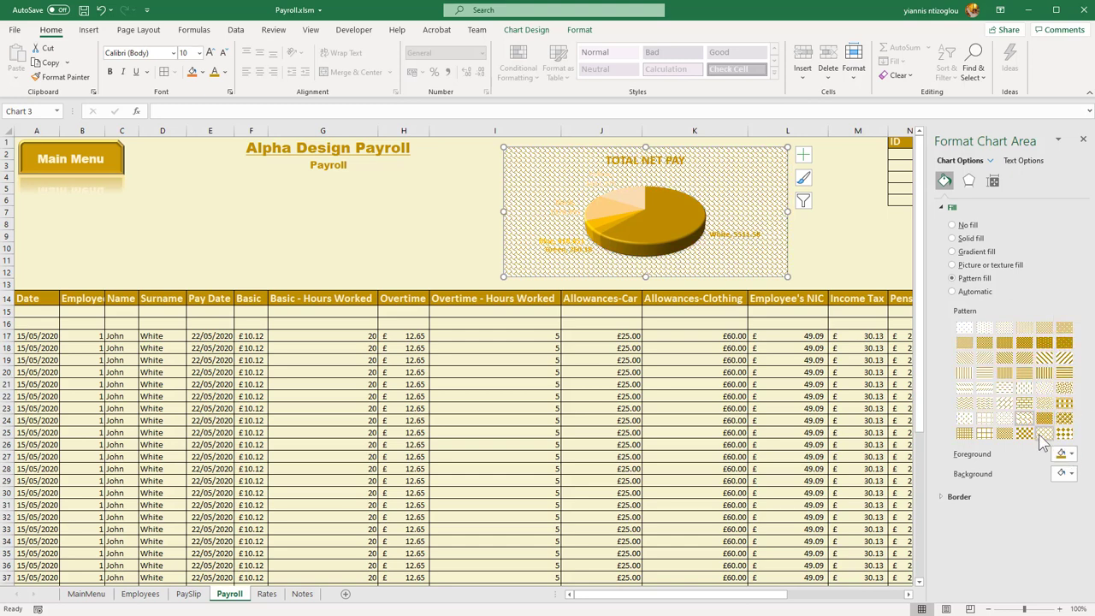
Step: Try a grid pattern and other dark gold patterns on the chart area, and a picture or texture fill
{"action": "left_click", "coordinate": [985, 418]}
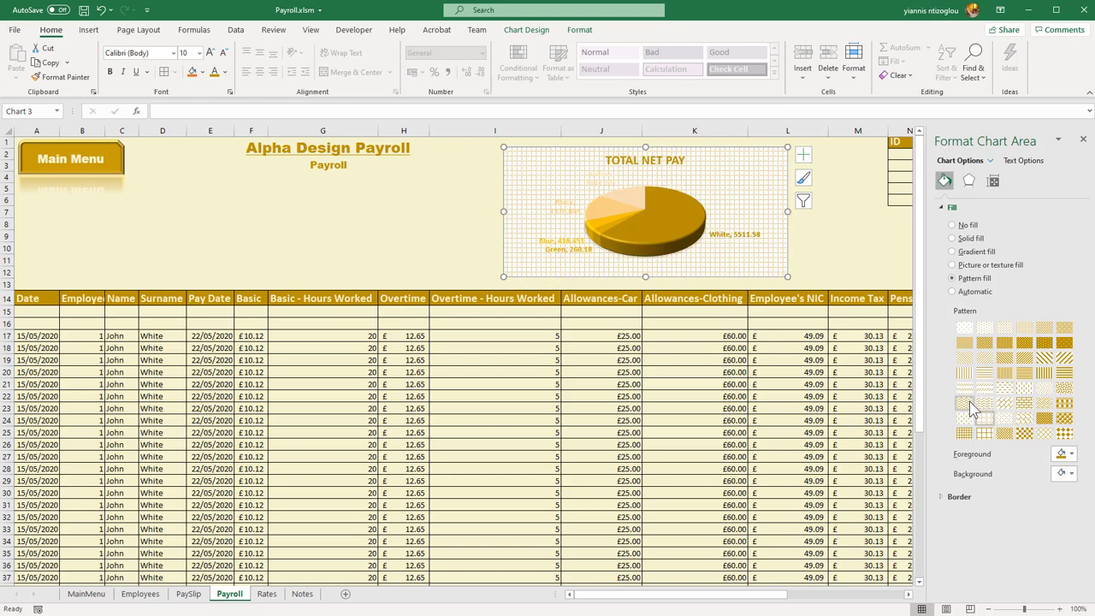
{"action": "left_click", "coordinate": [964, 418]}
{"action": "left_click", "coordinate": [965, 343]}
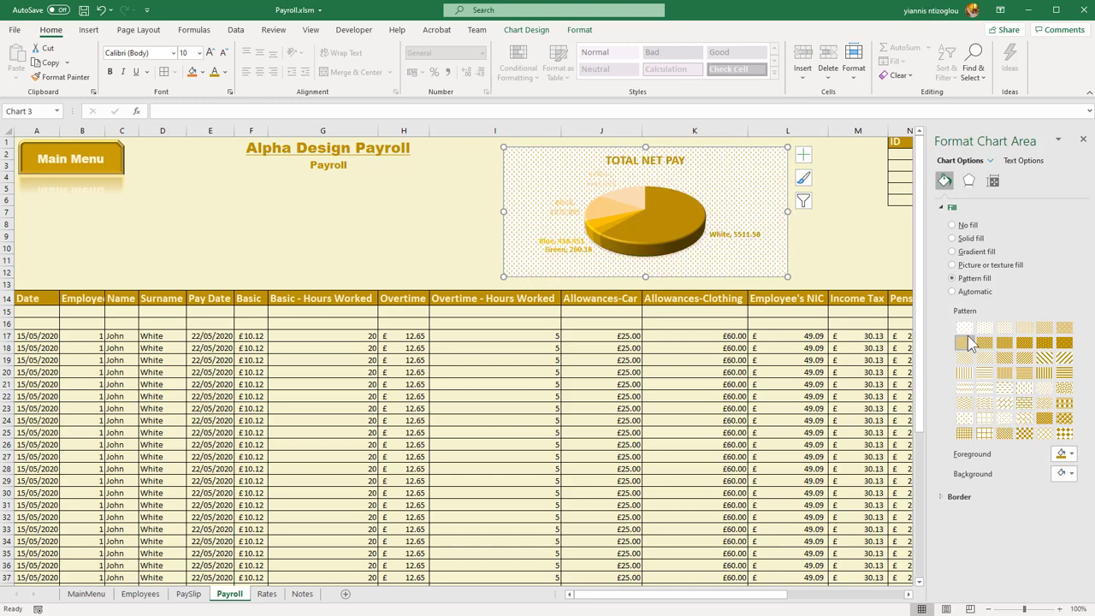
{"action": "left_click", "coordinate": [952, 265]}
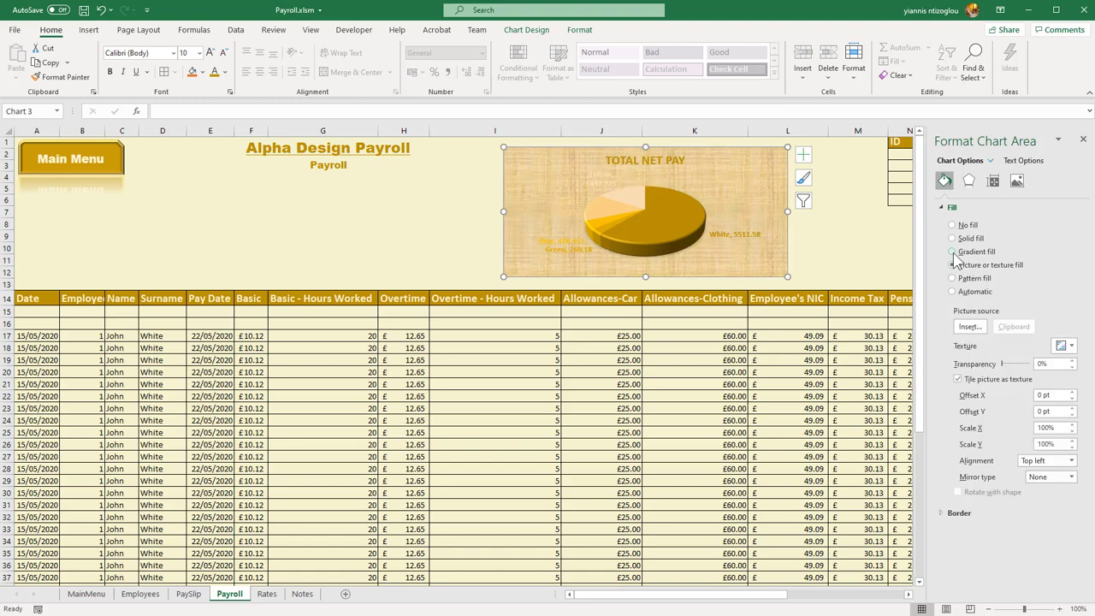
Step: Apply a linear gradient fill to the chart area and recolour the 74% and 83% gradient stops light gold
{"action": "left_click", "coordinate": [952, 252]}
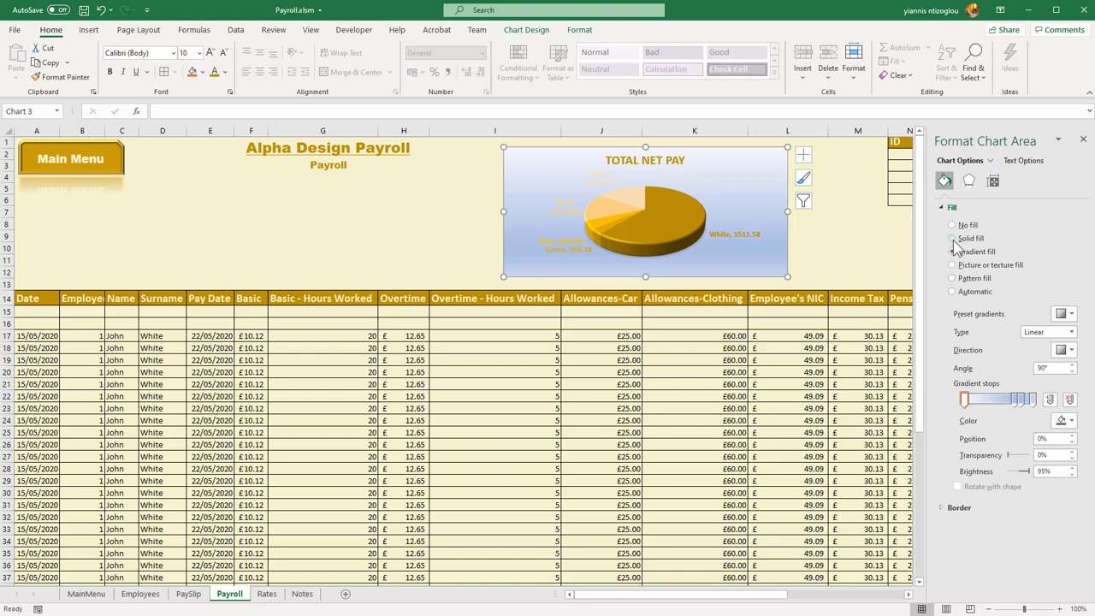
{"action": "left_click", "coordinate": [1016, 402]}
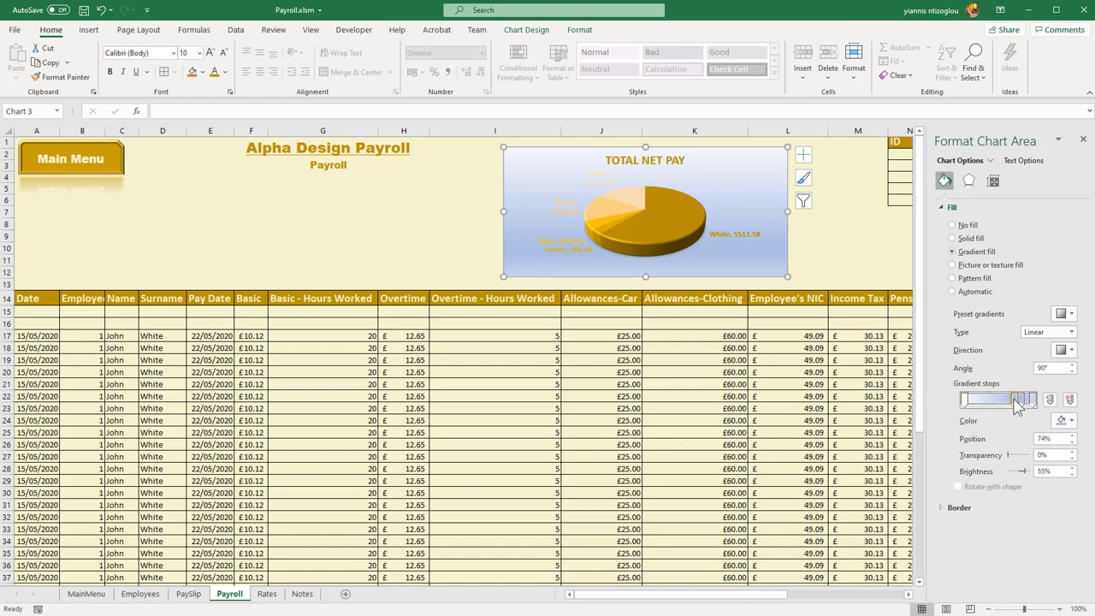
{"action": "left_click", "coordinate": [1065, 420]}
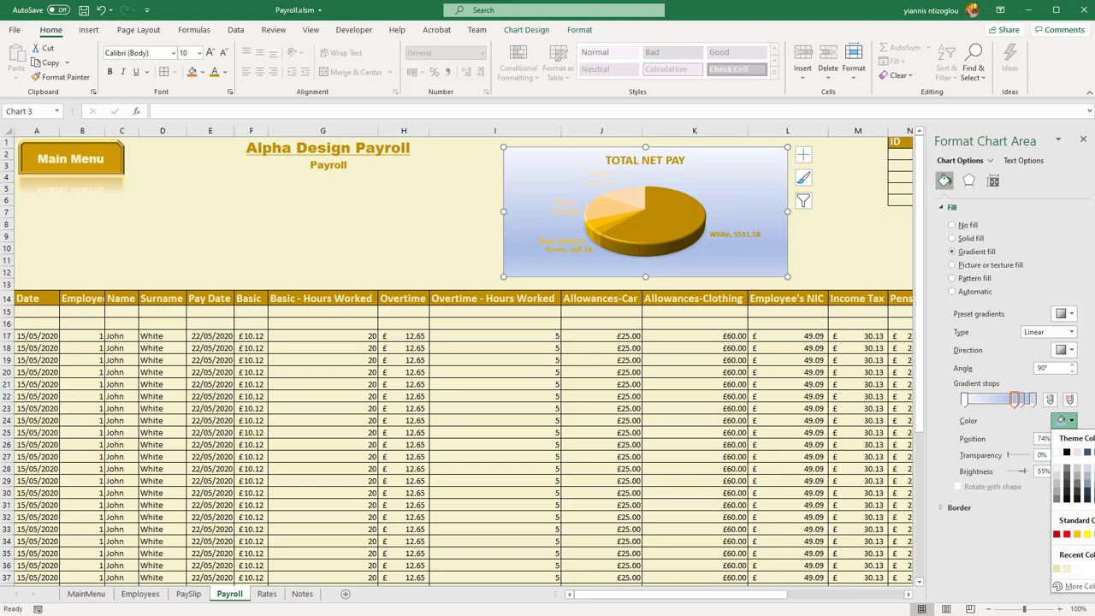
{"action": "left_click", "coordinate": [1093, 468]}
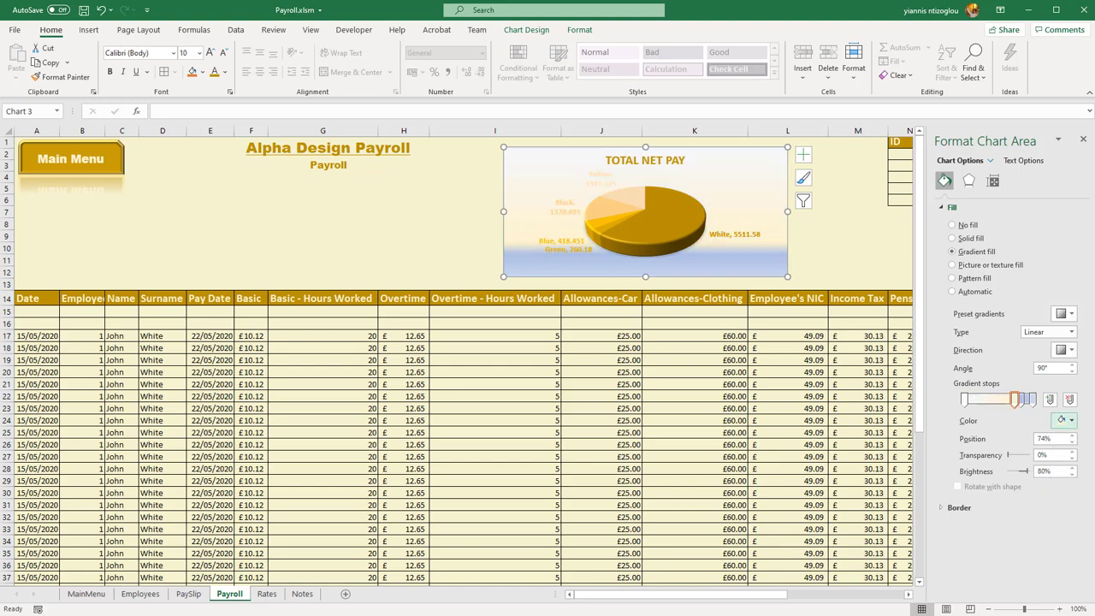
{"action": "left_click", "coordinate": [1021, 401]}
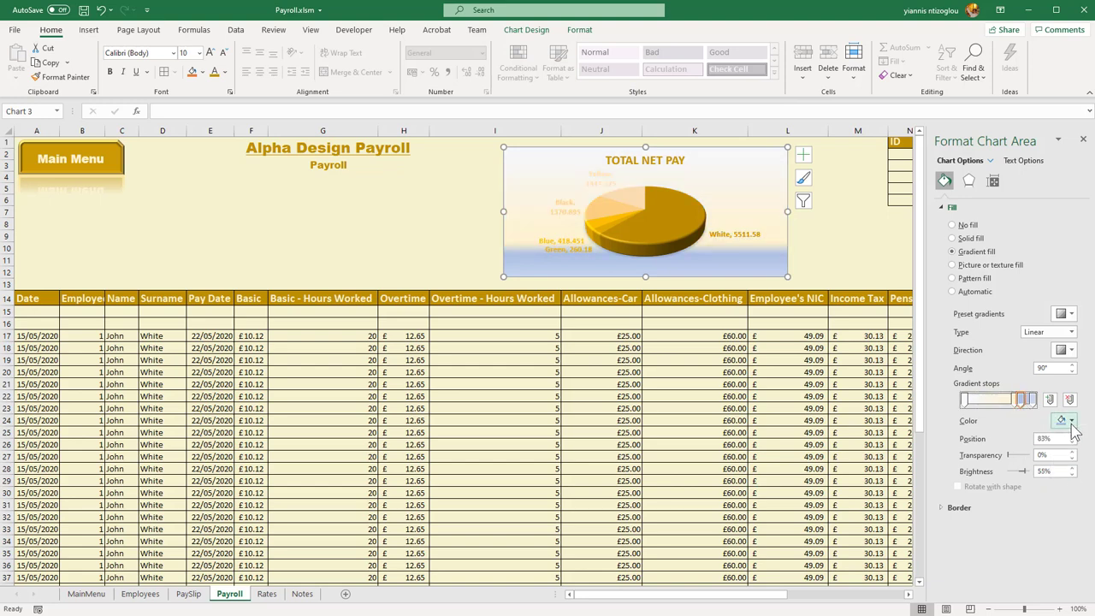
{"action": "left_click", "coordinate": [1069, 420]}
{"action": "left_click", "coordinate": [1094, 467]}
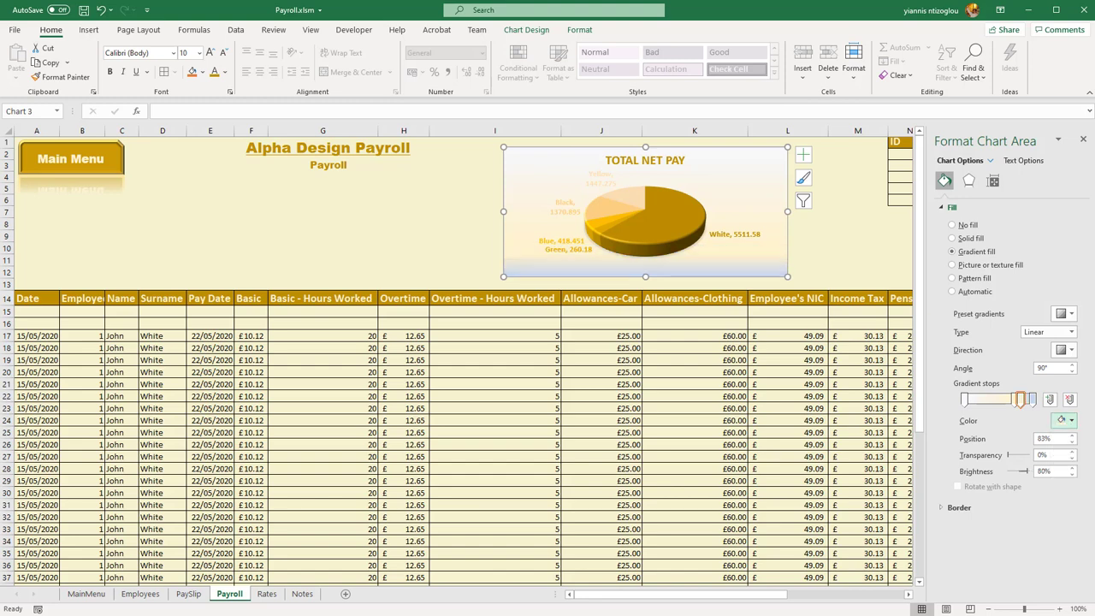
Step: Recolour the gradient stop at 100% with the darkest gold shade and close the formatting pane
{"action": "left_click", "coordinate": [1033, 400]}
{"action": "left_click", "coordinate": [1070, 421]}
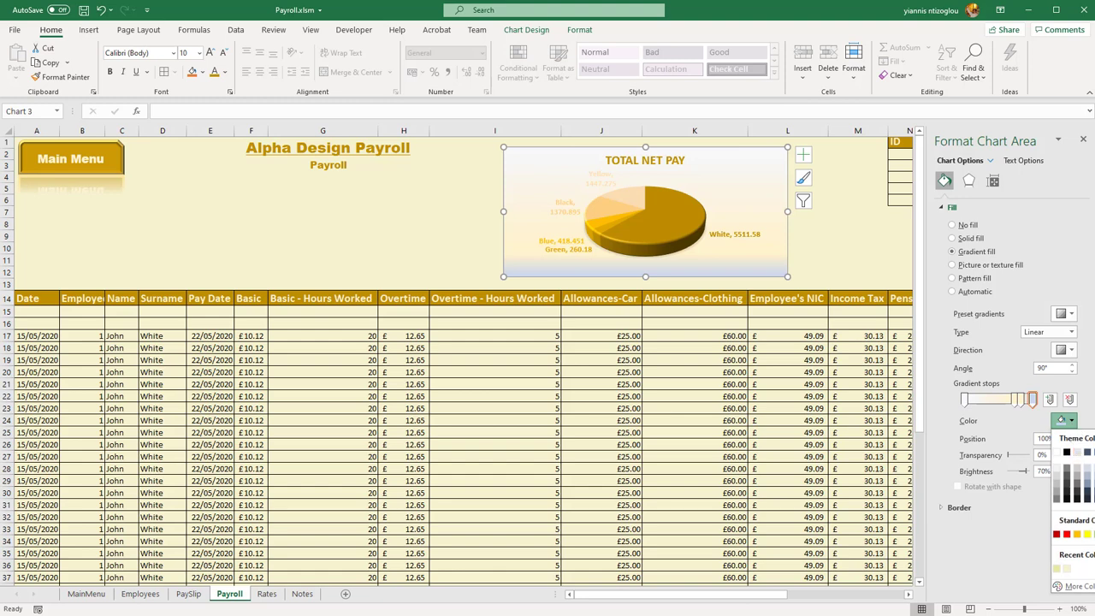
{"action": "left_click", "coordinate": [1093, 498]}
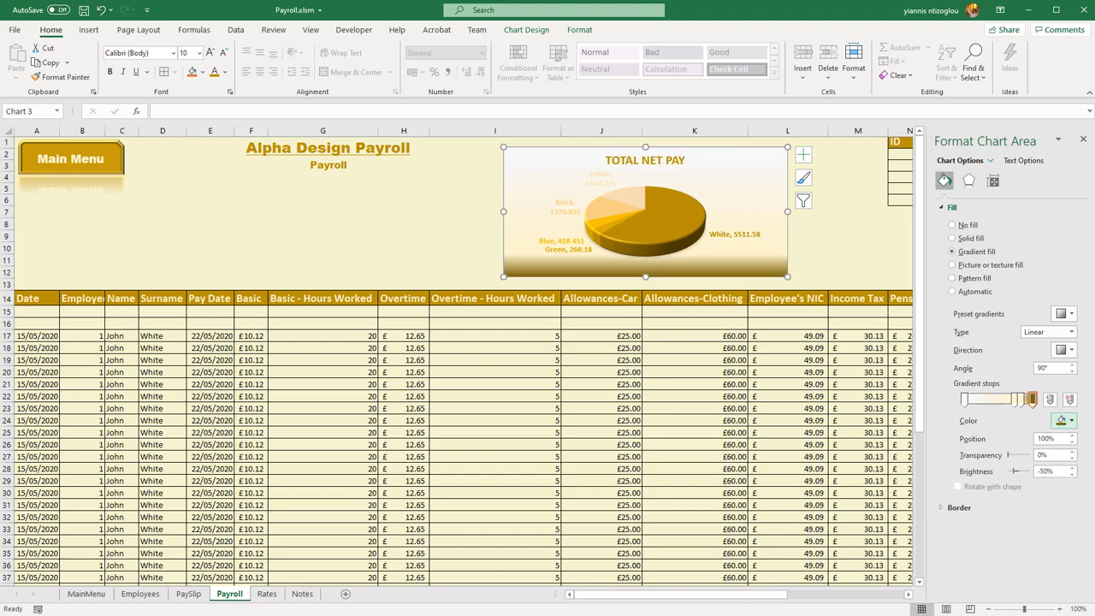
{"action": "left_click", "coordinate": [399, 253]}
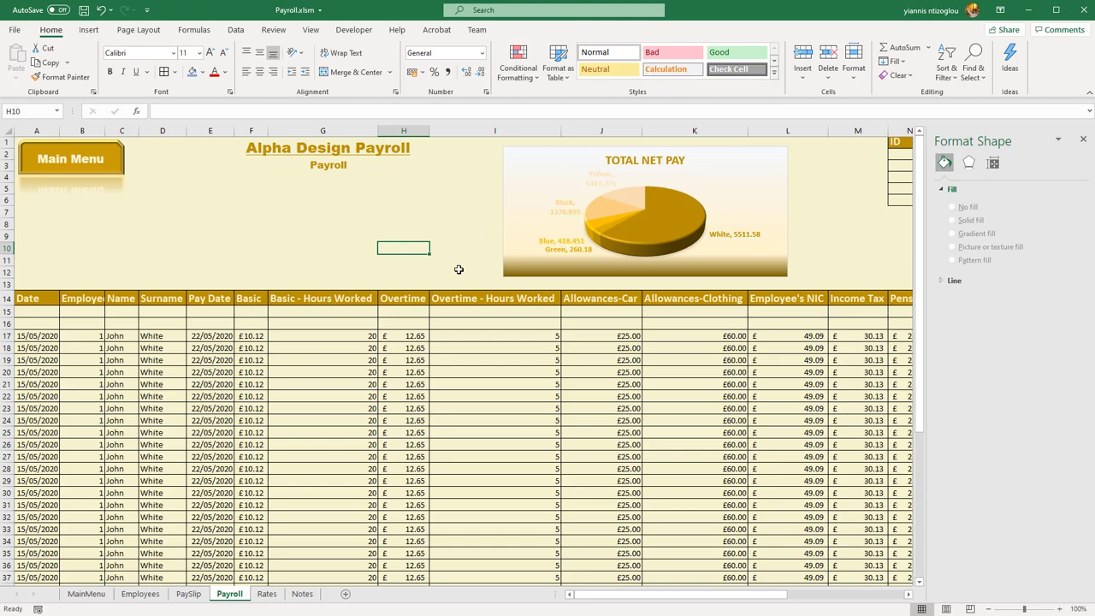
{"action": "left_click_drag", "start_coordinate": [863, 201], "coordinate": [874, 212]}
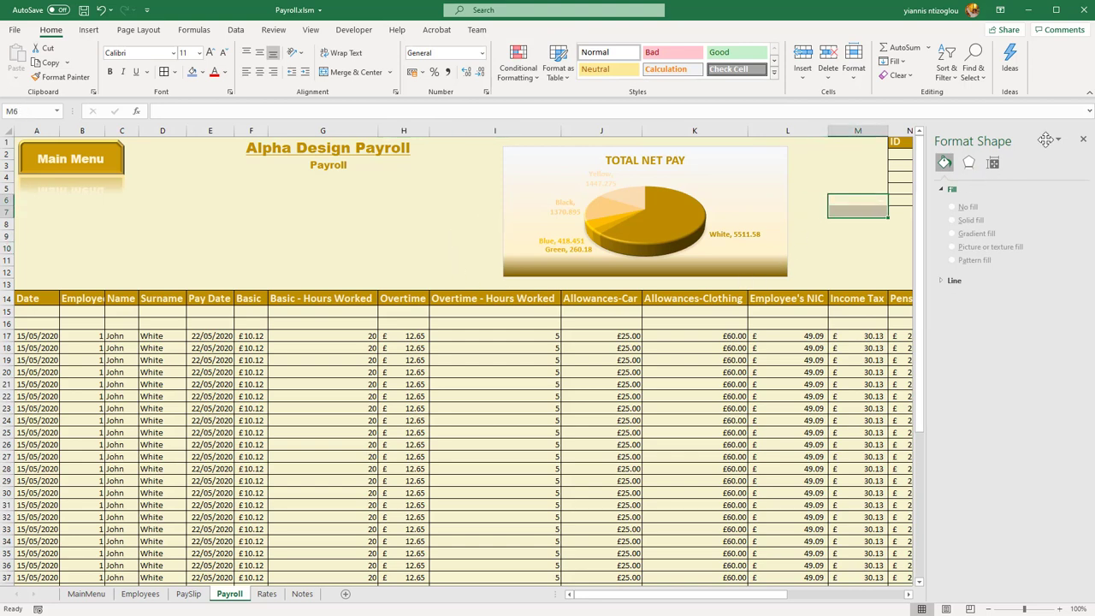
{"action": "left_click", "coordinate": [1083, 139]}
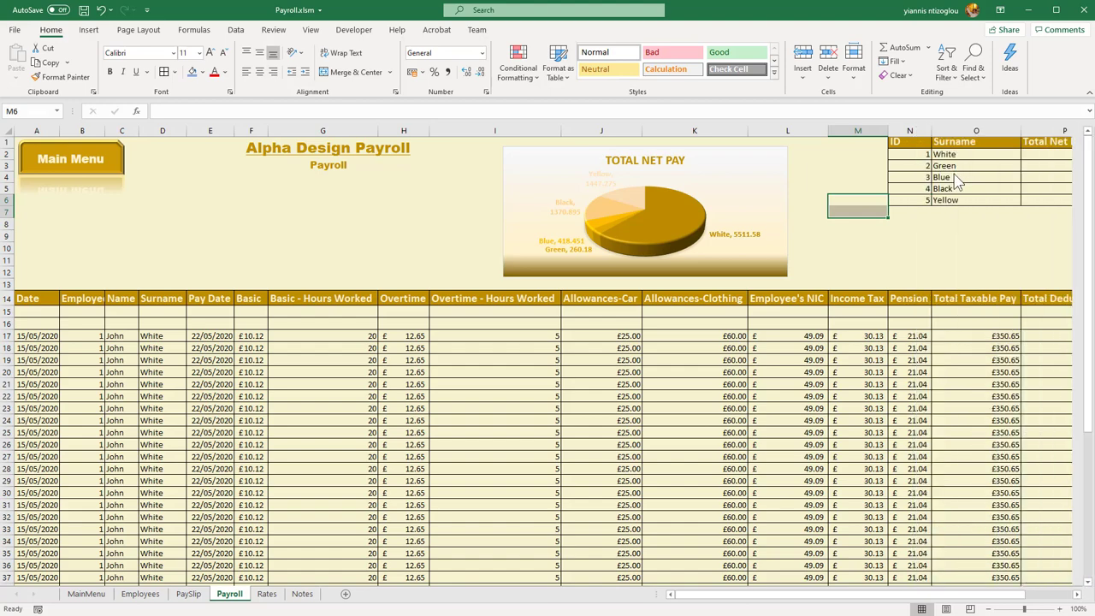
Step: Move the ID, Surname and Total Net Pay table from N1:P6 to Y1:AA6 and narrow its columns to thin slivers
{"action": "left_click", "coordinate": [914, 236]}
{"action": "mouse_move", "coordinate": [911, 233]}
{"action": "left_mouse_down"}
{"action": "mouse_move", "coordinate": [912, 136]}
{"action": "mouse_move", "coordinate": [1080, 134]}
{"action": "mouse_move", "coordinate": [945, 186]}
{"action": "mouse_move", "coordinate": [923, 243]}
{"action": "left_mouse_up"}
{"action": "left_click", "coordinate": [921, 247]}
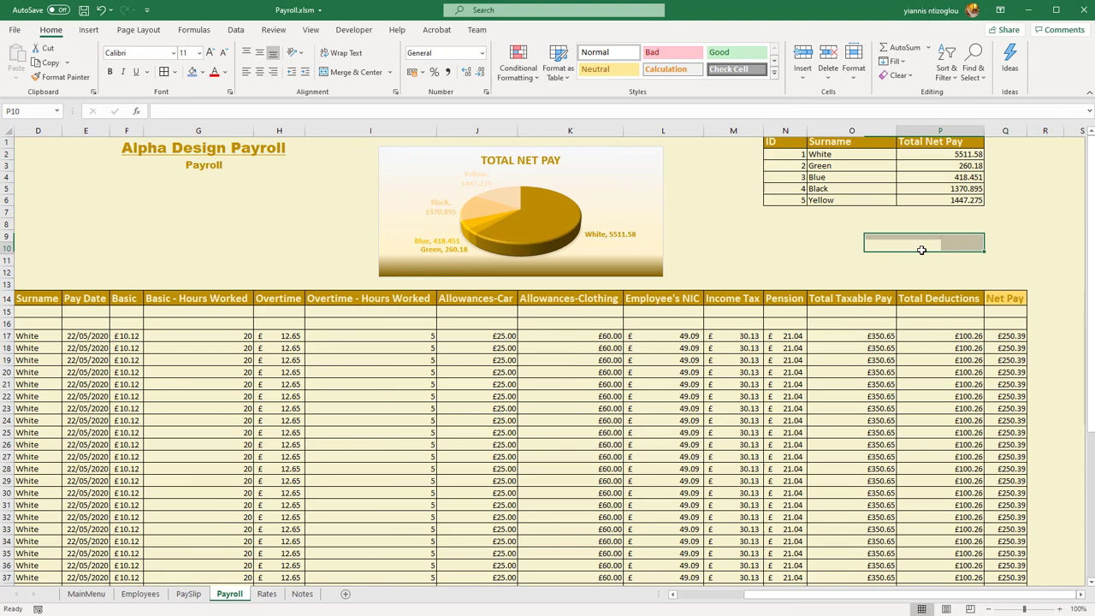
{"action": "left_click", "coordinate": [788, 199]}
{"action": "left_click_drag", "start_coordinate": [805, 160], "coordinate": [945, 145]}
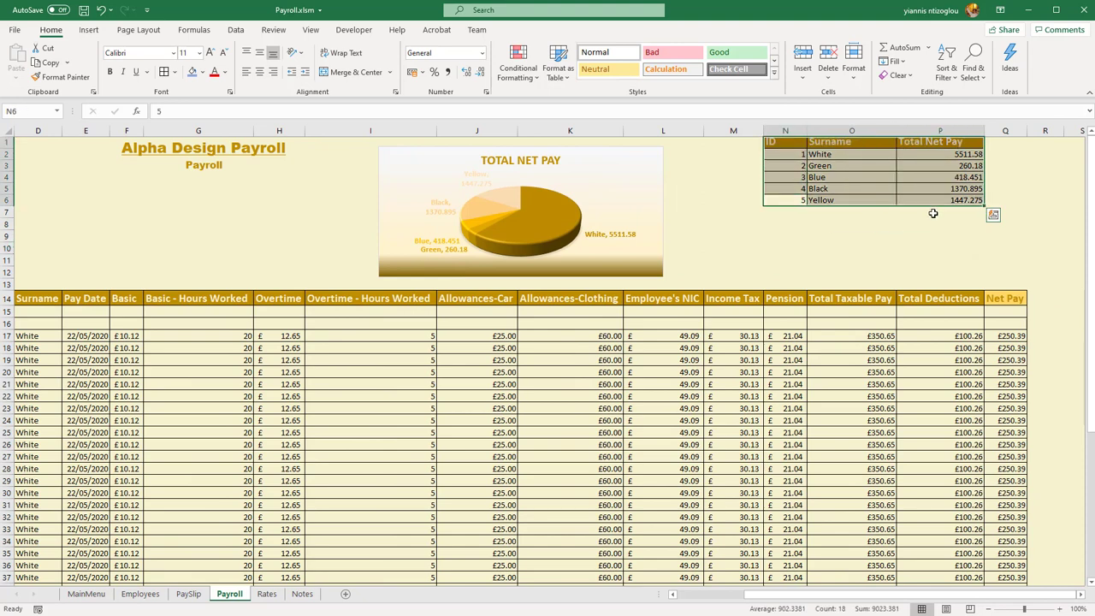
{"action": "left_click_drag", "start_coordinate": [932, 210], "coordinate": [931, 183]}
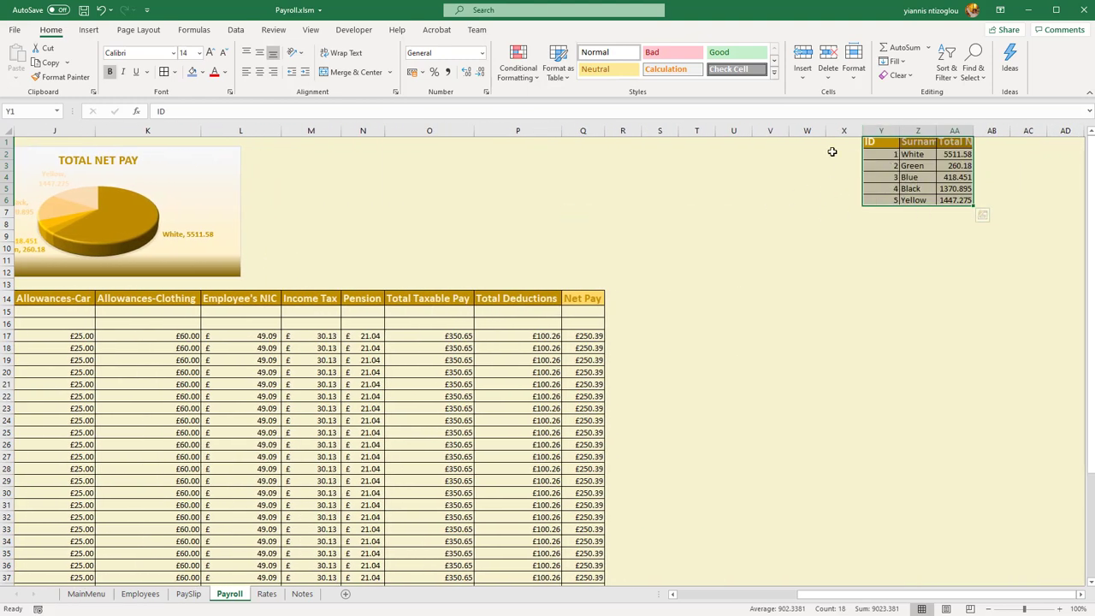
{"action": "left_click_drag", "start_coordinate": [898, 132], "coordinate": [922, 130]}
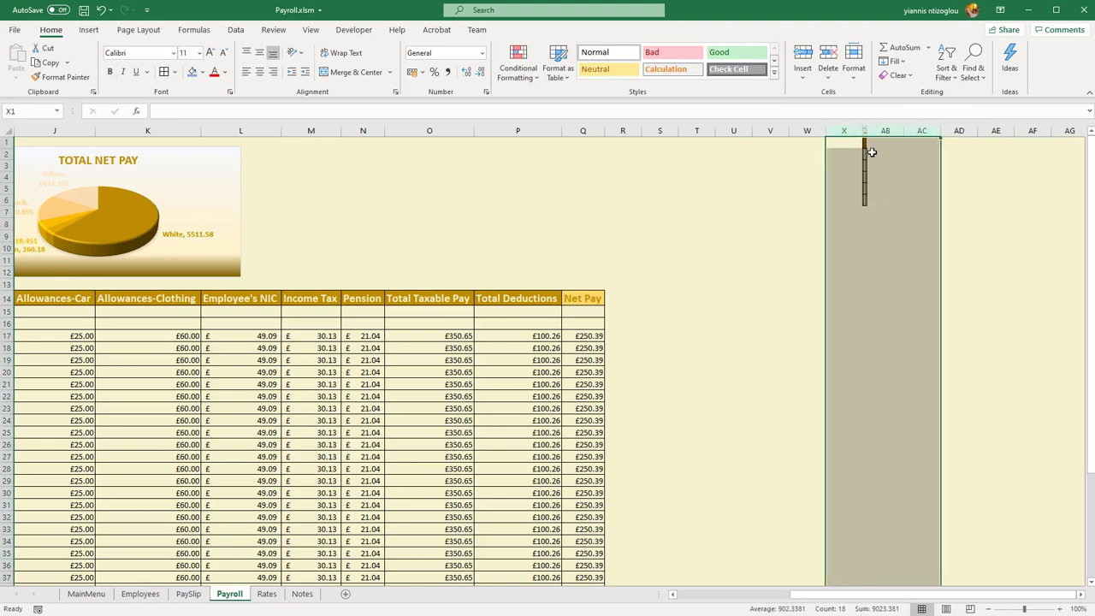
Step: Try hiding columns X to AC, and unhide them by way of the surrounding columns W to AE
{"action": "right_click", "coordinate": [879, 203]}
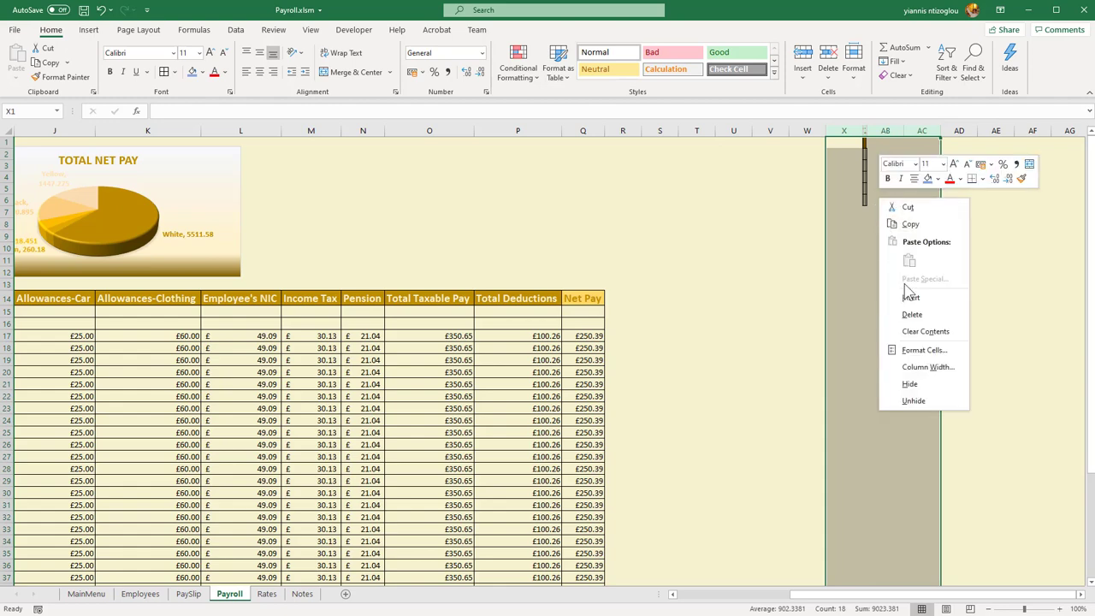
{"action": "left_click", "coordinate": [921, 399]}
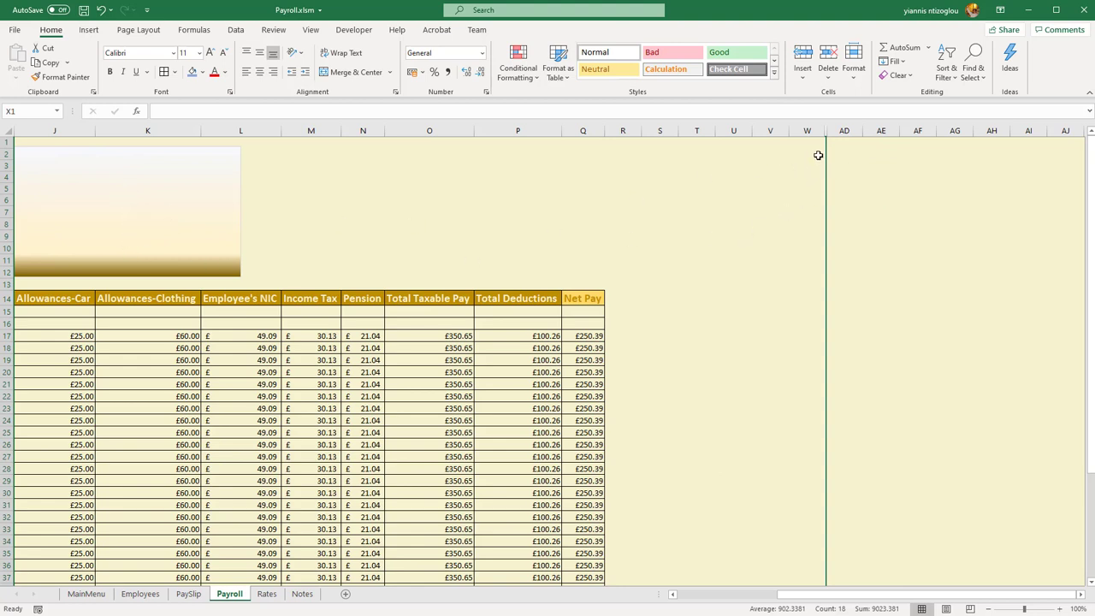
{"action": "left_click_drag", "start_coordinate": [806, 131], "coordinate": [880, 131]}
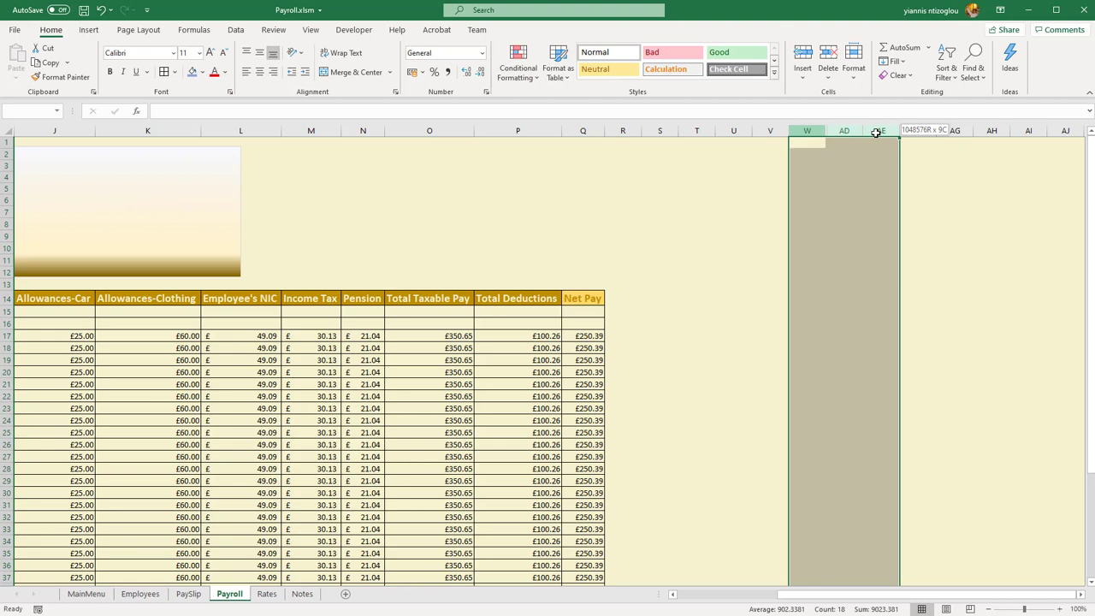
{"action": "right_click", "coordinate": [835, 157]}
{"action": "left_click", "coordinate": [878, 360]}
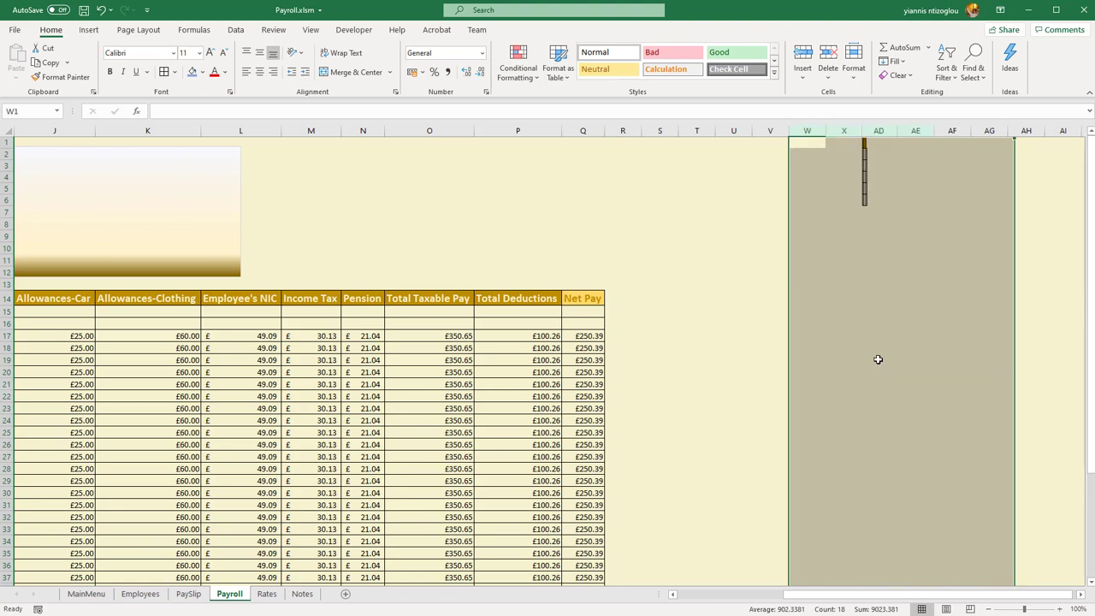
{"action": "left_click", "coordinate": [867, 336]}
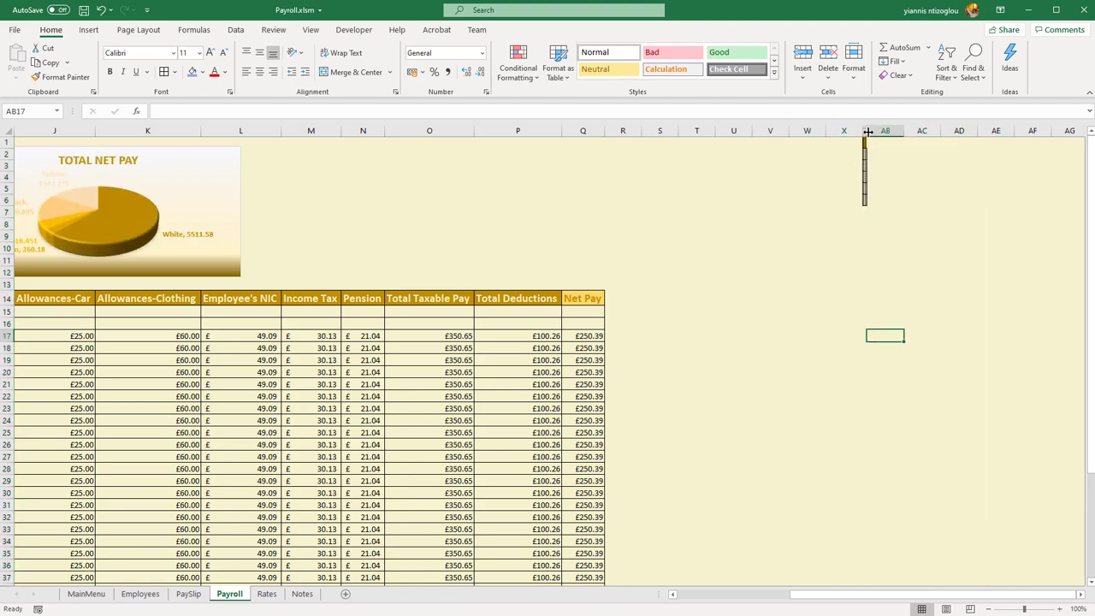
Step: Try collapsing the total net pay table's columns completely, and restore columns Y to AA by widening columns X to AC
{"action": "left_click_drag", "start_coordinate": [867, 131], "coordinate": [863, 134]}
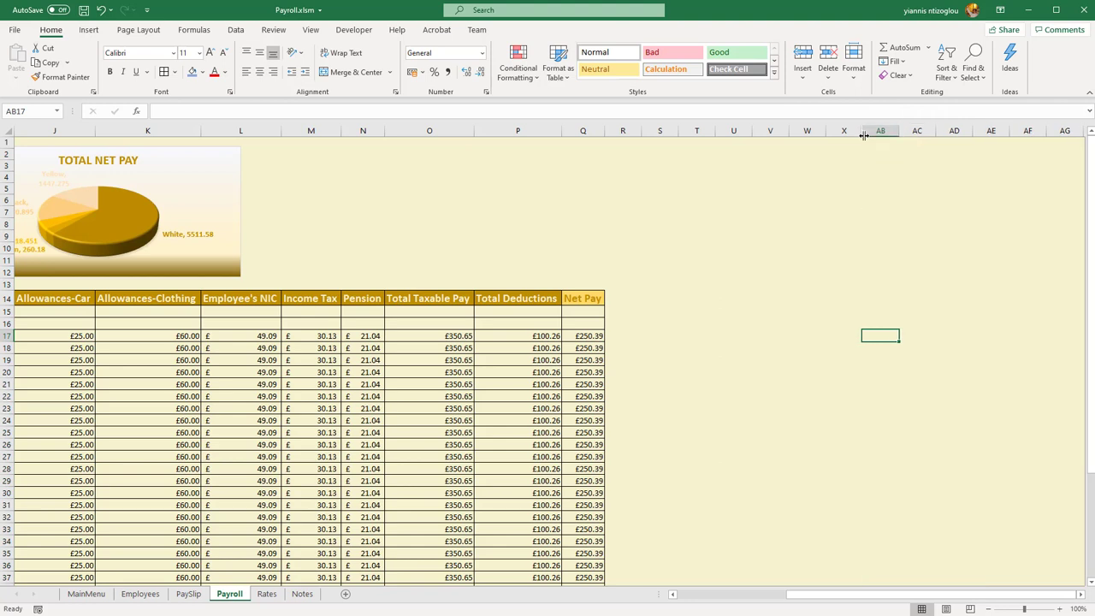
{"action": "left_click", "coordinate": [738, 283]}
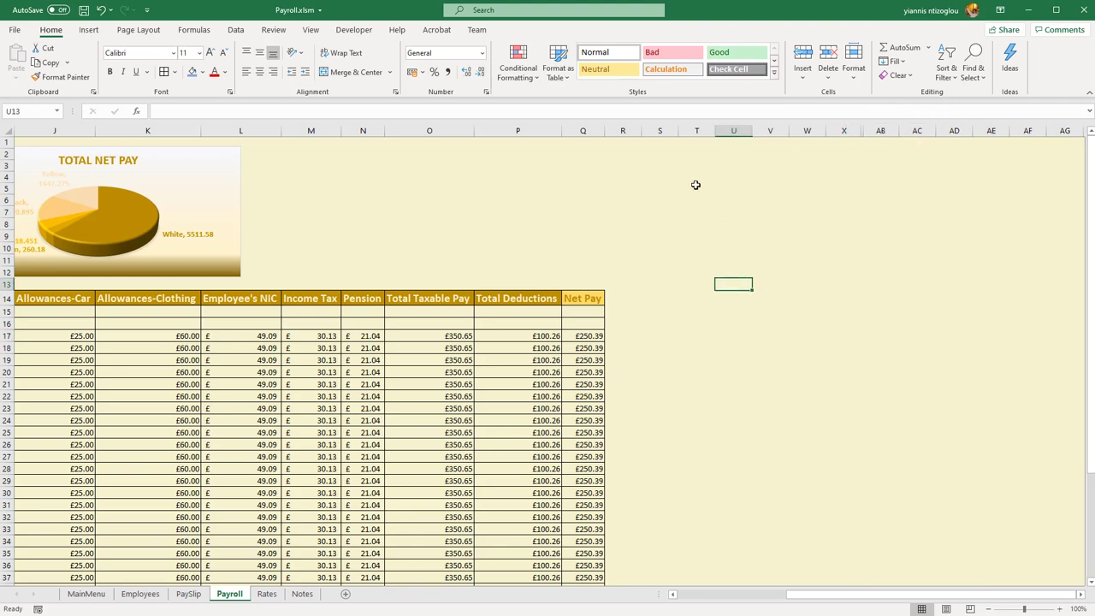
{"action": "left_click_drag", "start_coordinate": [845, 132], "coordinate": [916, 132]}
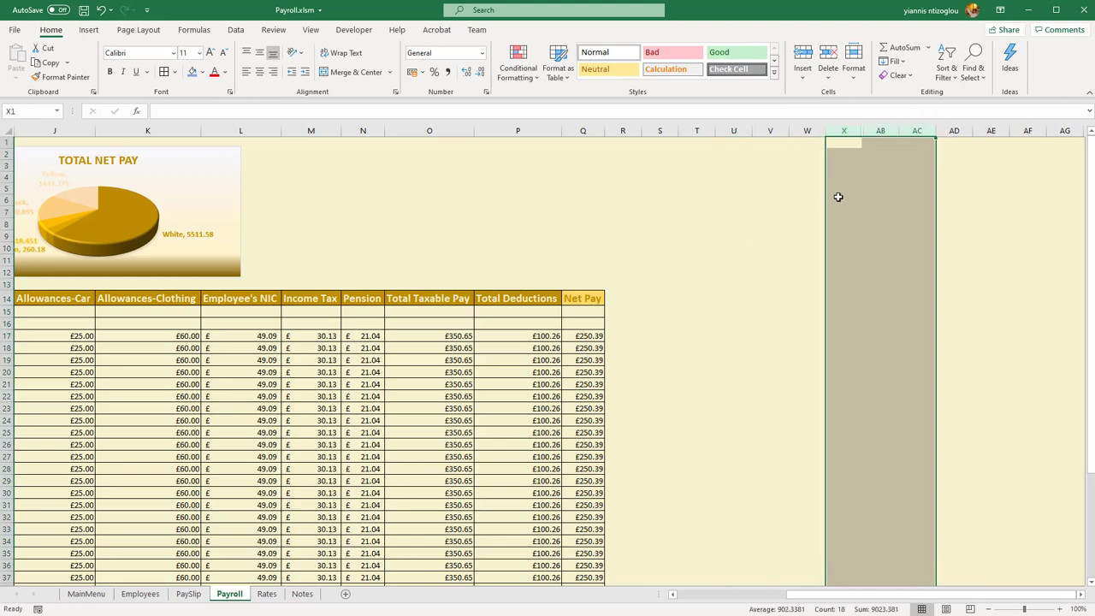
{"action": "right_click", "coordinate": [862, 197]}
{"action": "left_click", "coordinate": [908, 401]}
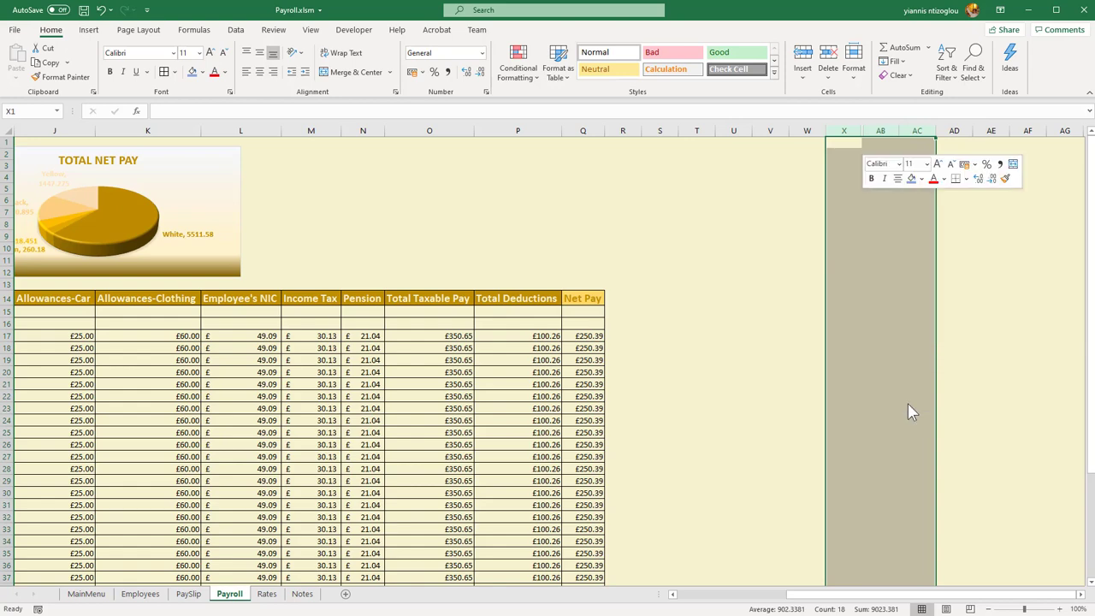
{"action": "left_click_drag", "start_coordinate": [866, 135], "coordinate": [914, 136]}
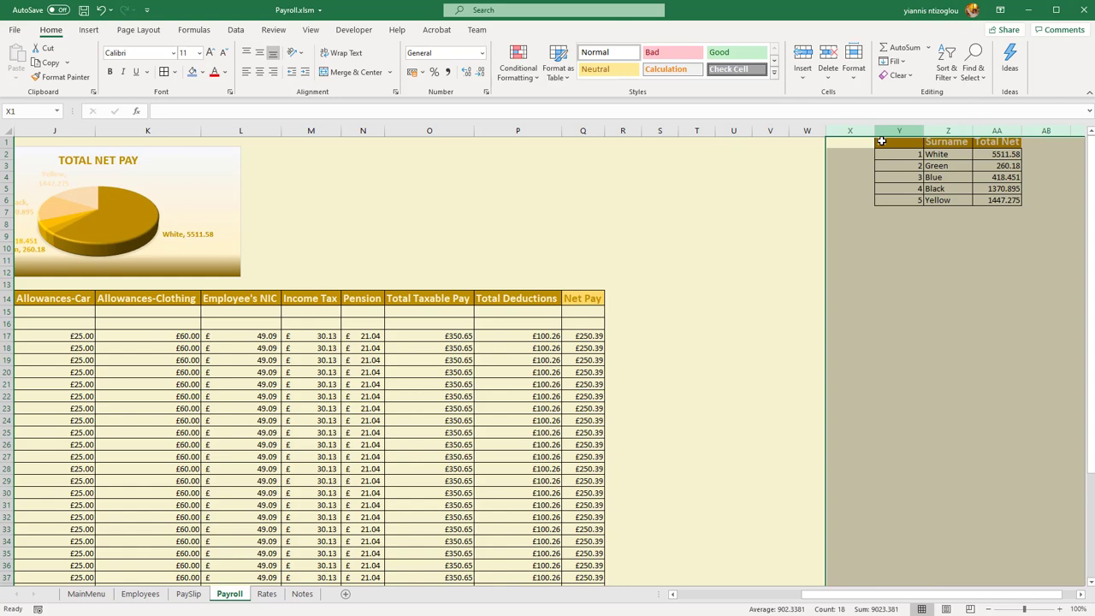
{"action": "left_click", "coordinate": [892, 298]}
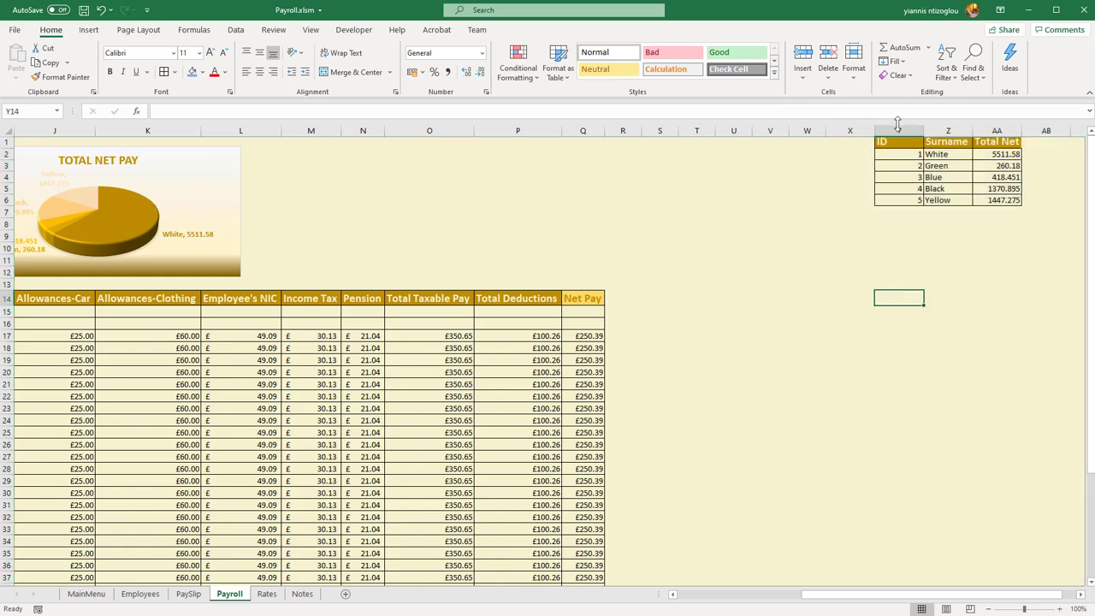
Step: Narrow columns Y to AA to thin slivers, keeping them just wide enough for the pie chart to retain its data
{"action": "left_click_drag", "start_coordinate": [898, 130], "coordinate": [971, 130]}
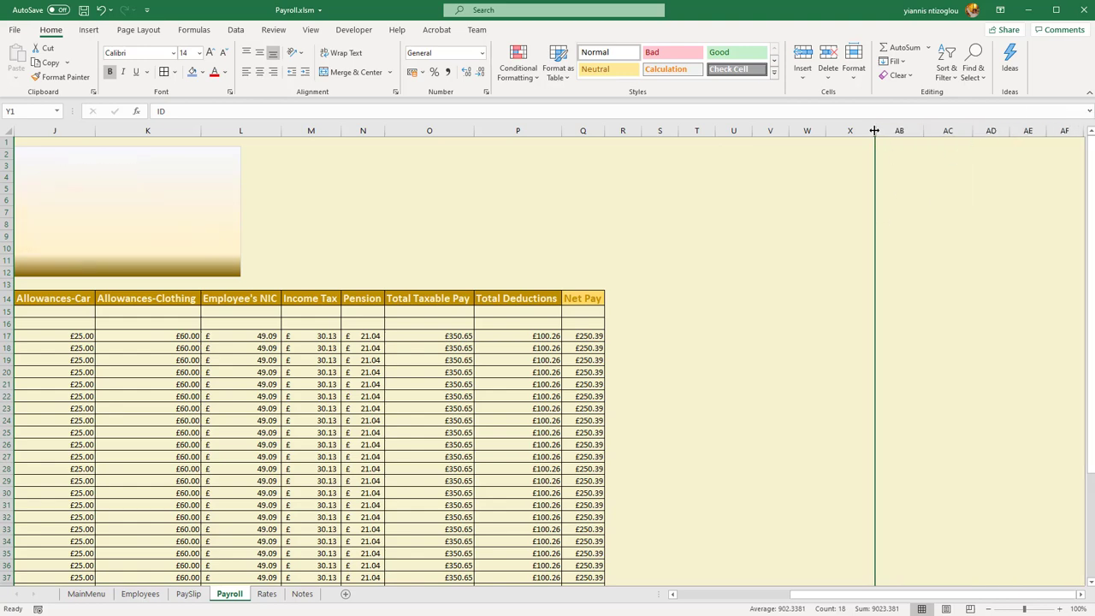
{"action": "left_click_drag", "start_coordinate": [875, 130], "coordinate": [878, 130]}
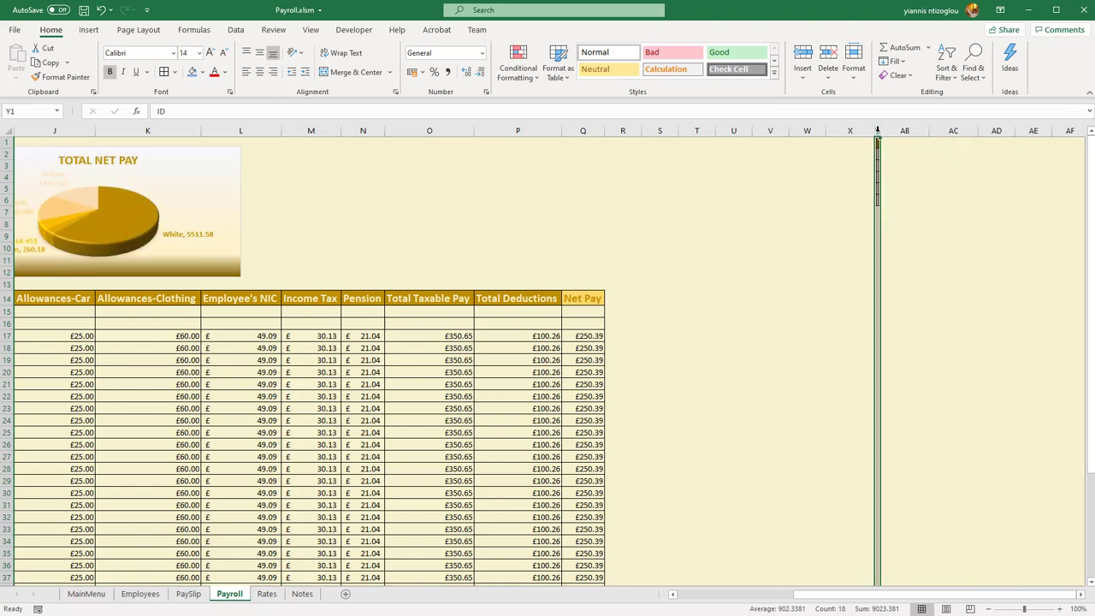
{"action": "left_click", "coordinate": [415, 219]}
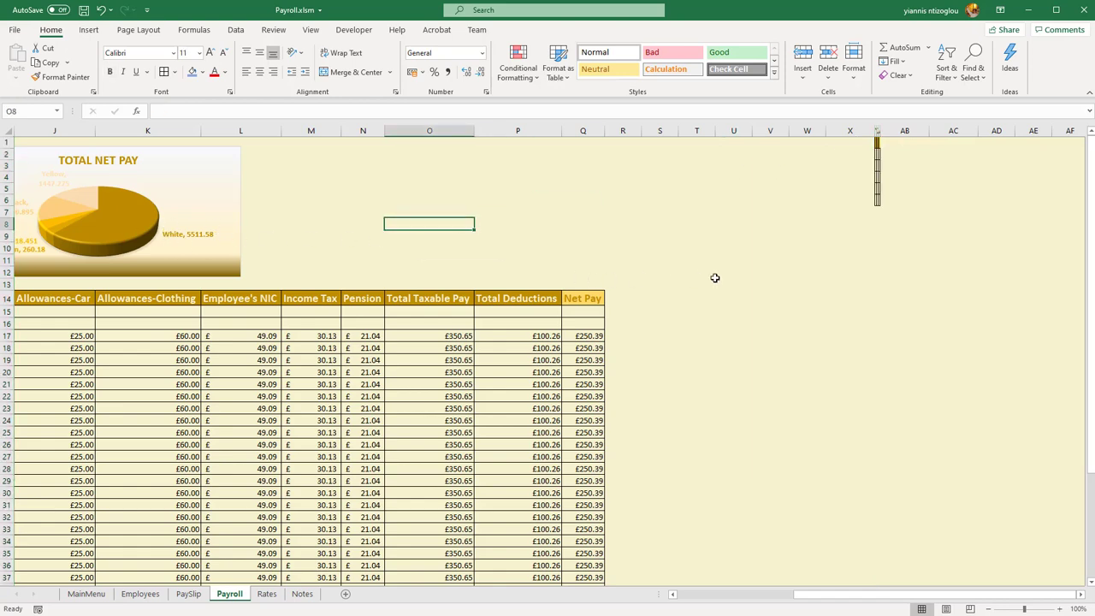
Step: Open the Pay Slip sheet through the main menu, raise the basic hours worked to 22 and save the record
{"action": "left_click_drag", "start_coordinate": [764, 326], "coordinate": [5, 165]}
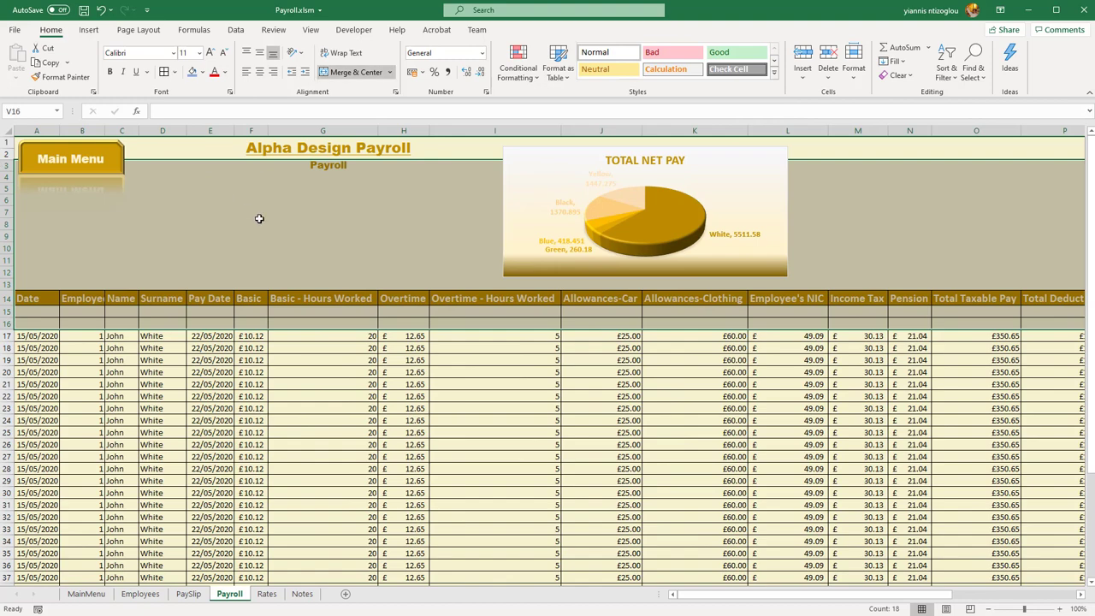
{"action": "left_click", "coordinate": [257, 224]}
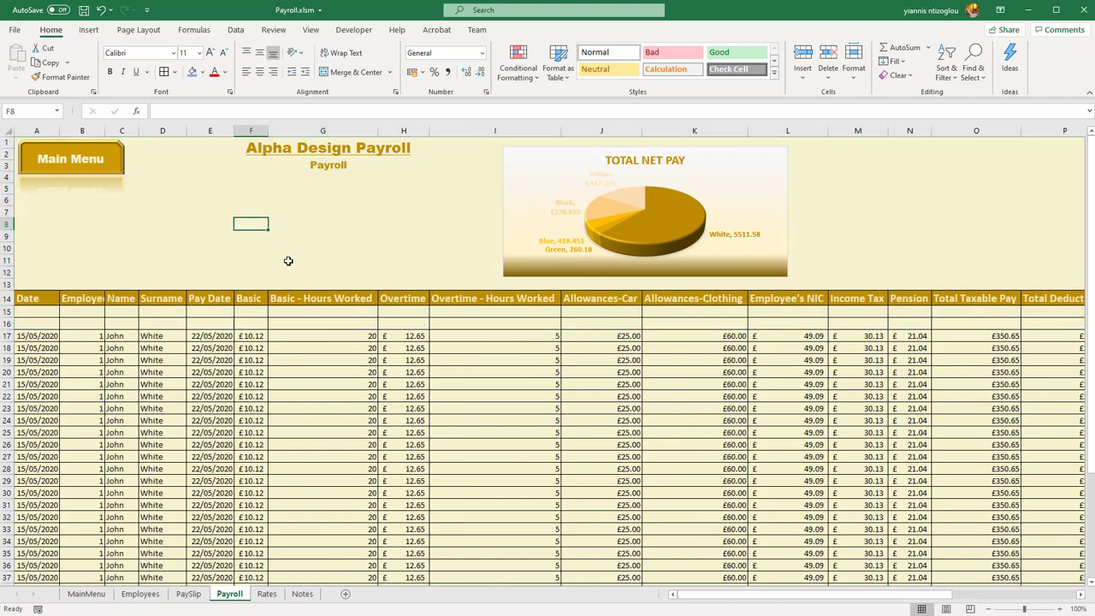
{"action": "scroll", "coordinate": [320, 299], "scroll_direction": "down", "scroll_amount": 6}
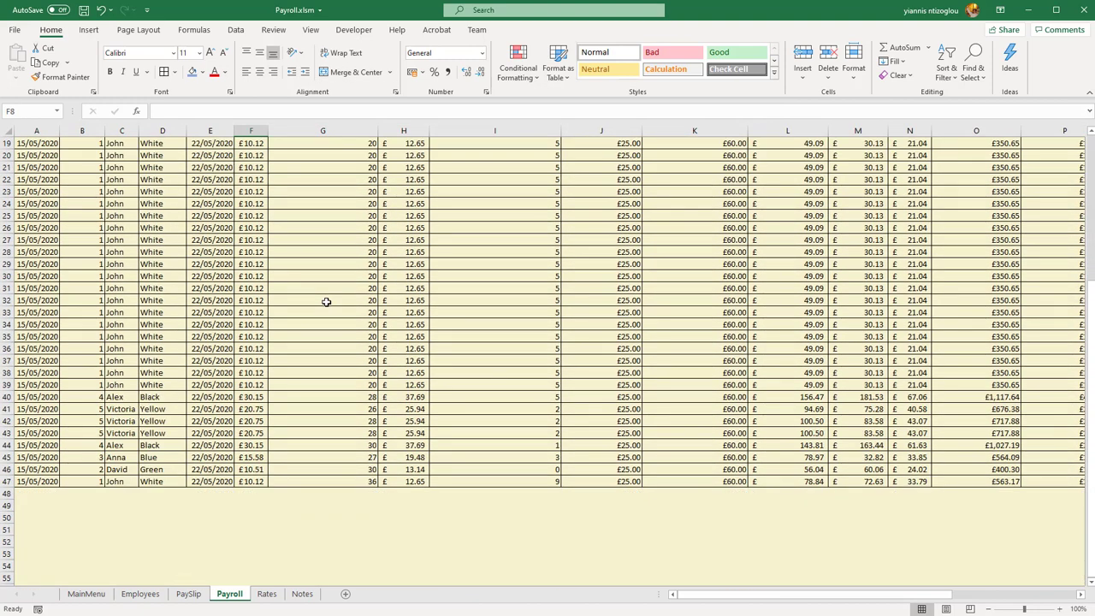
{"action": "scroll", "coordinate": [326, 301], "scroll_direction": "up", "scroll_amount": 6}
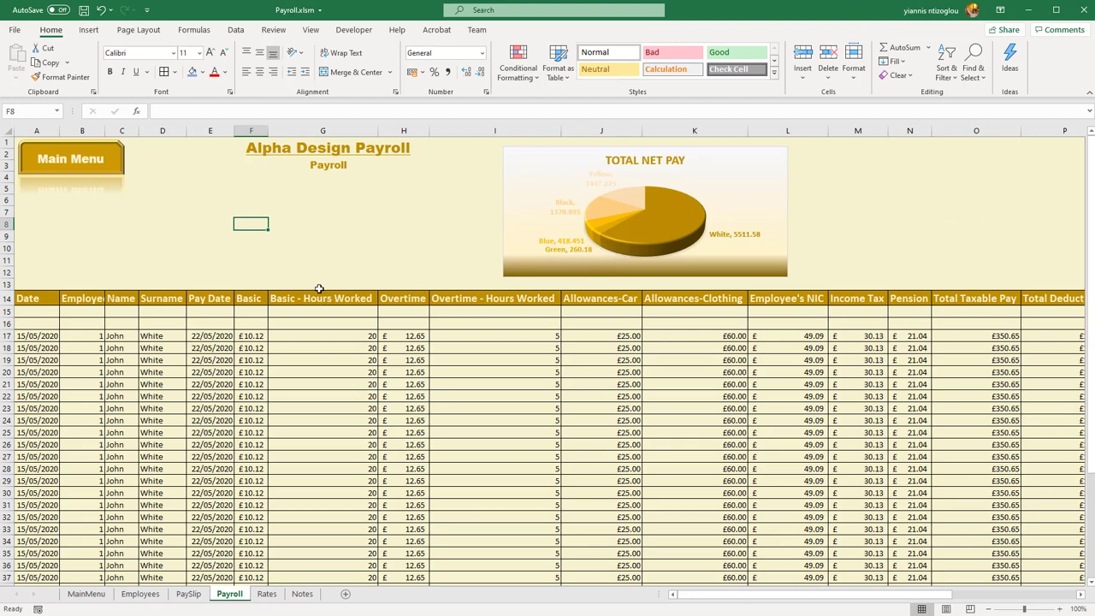
{"action": "left_click", "coordinate": [56, 169]}
{"action": "left_click", "coordinate": [160, 229]}
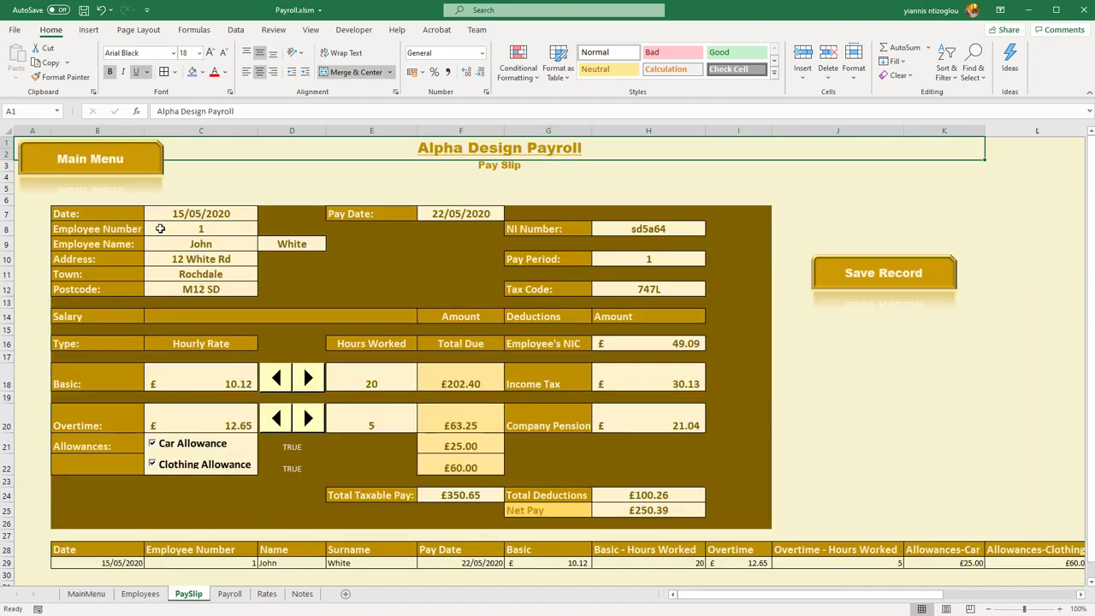
{"action": "left_click", "coordinate": [310, 378]}
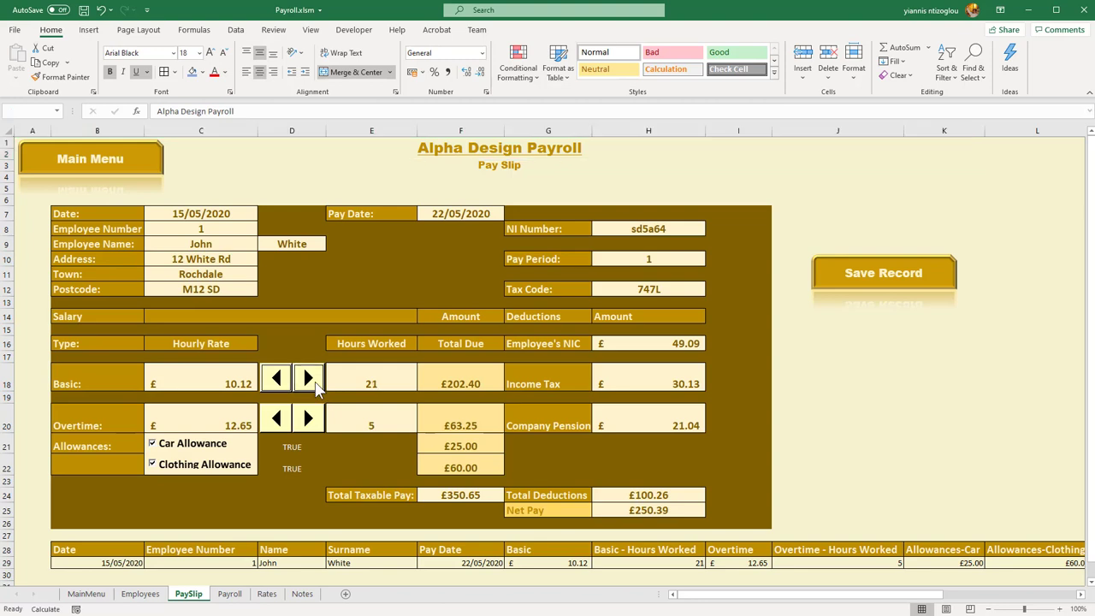
{"action": "left_click", "coordinate": [309, 379]}
{"action": "left_click", "coordinate": [879, 273]}
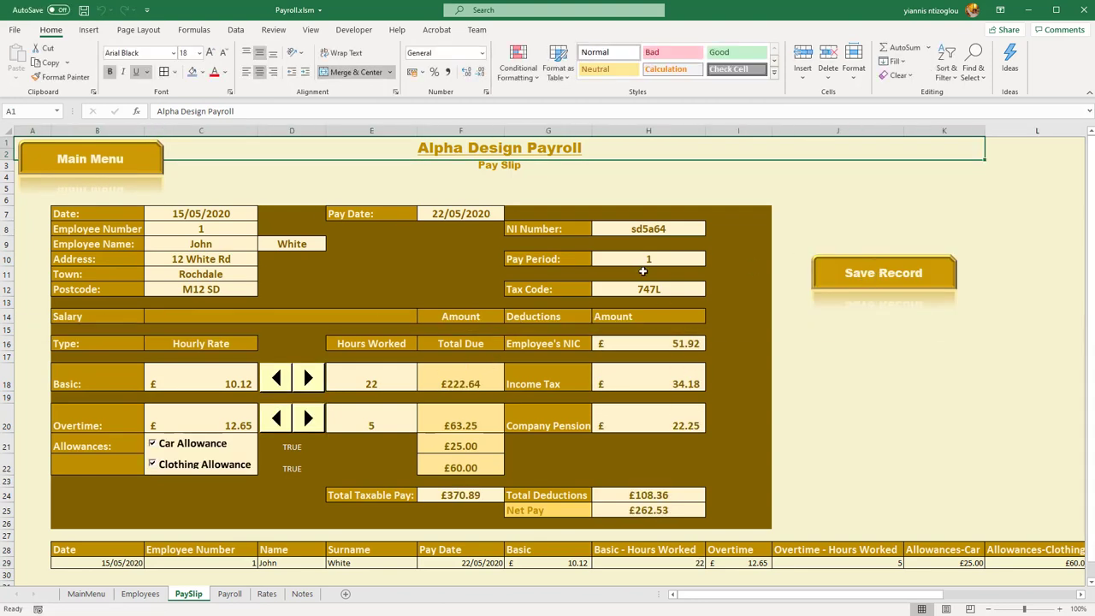
Step: Review the Payroll, Rates and Notes sheets through the main menu links, and return to the Pay Slip sheet
{"action": "left_click", "coordinate": [111, 164]}
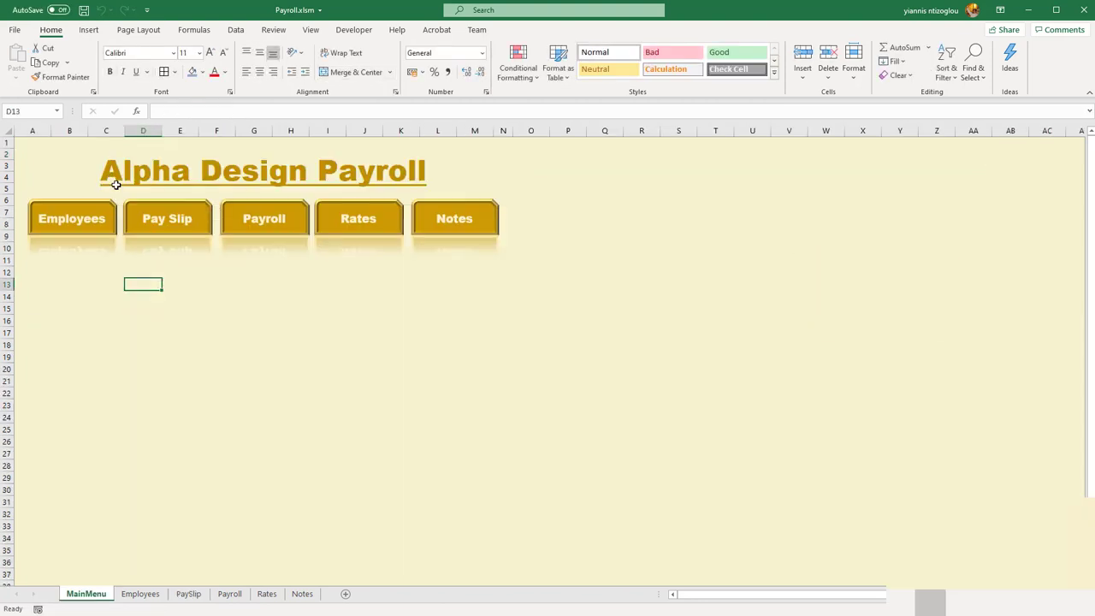
{"action": "left_click", "coordinate": [252, 221]}
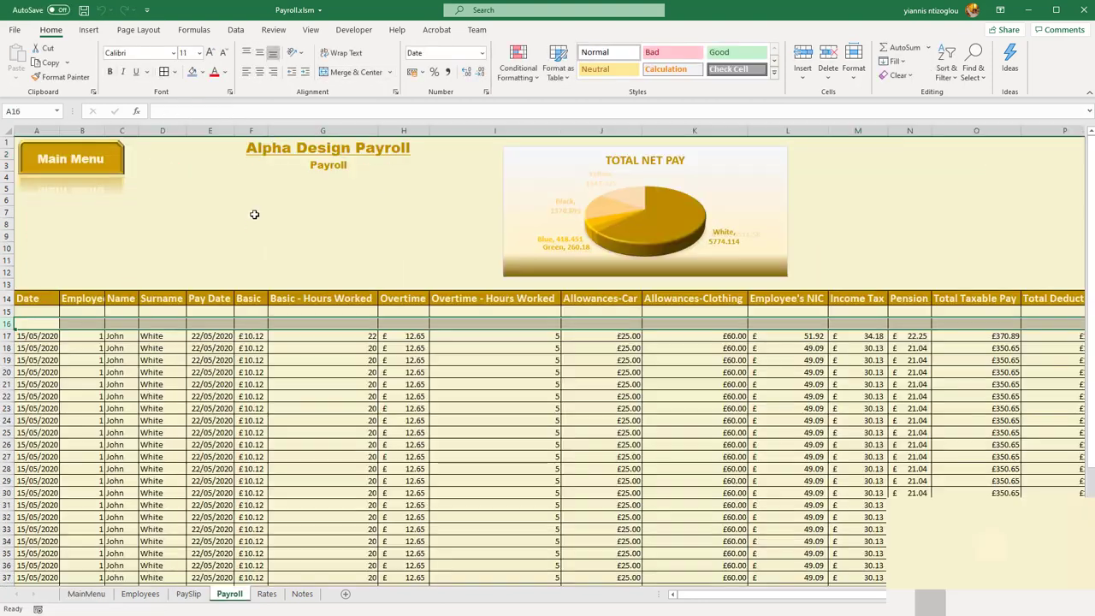
{"action": "left_click", "coordinate": [61, 178]}
{"action": "left_click", "coordinate": [352, 223]}
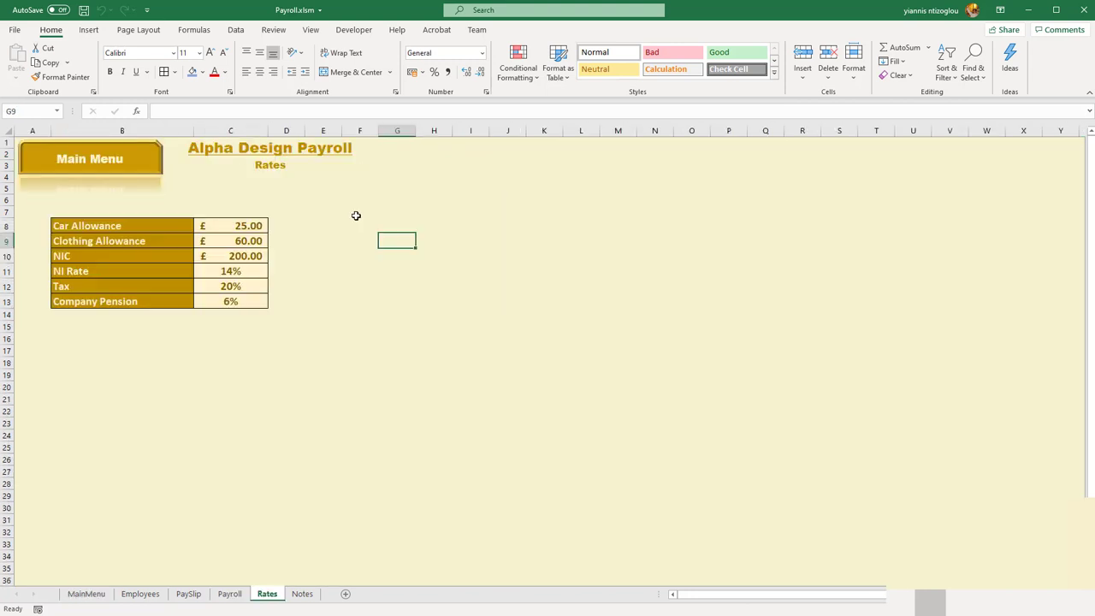
{"action": "left_click", "coordinate": [100, 180]}
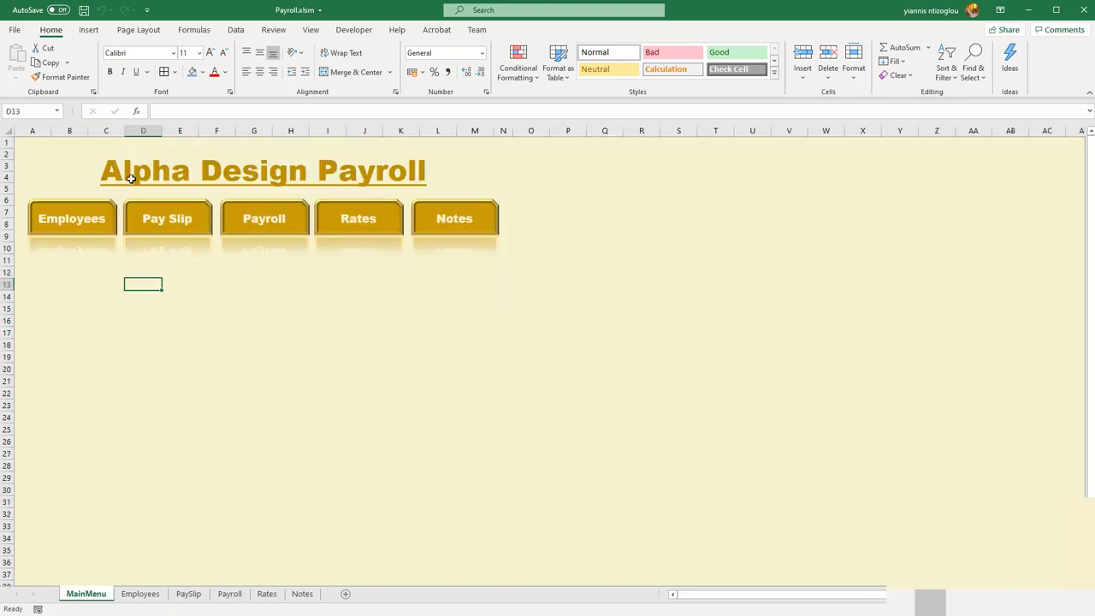
{"action": "left_click", "coordinate": [455, 218]}
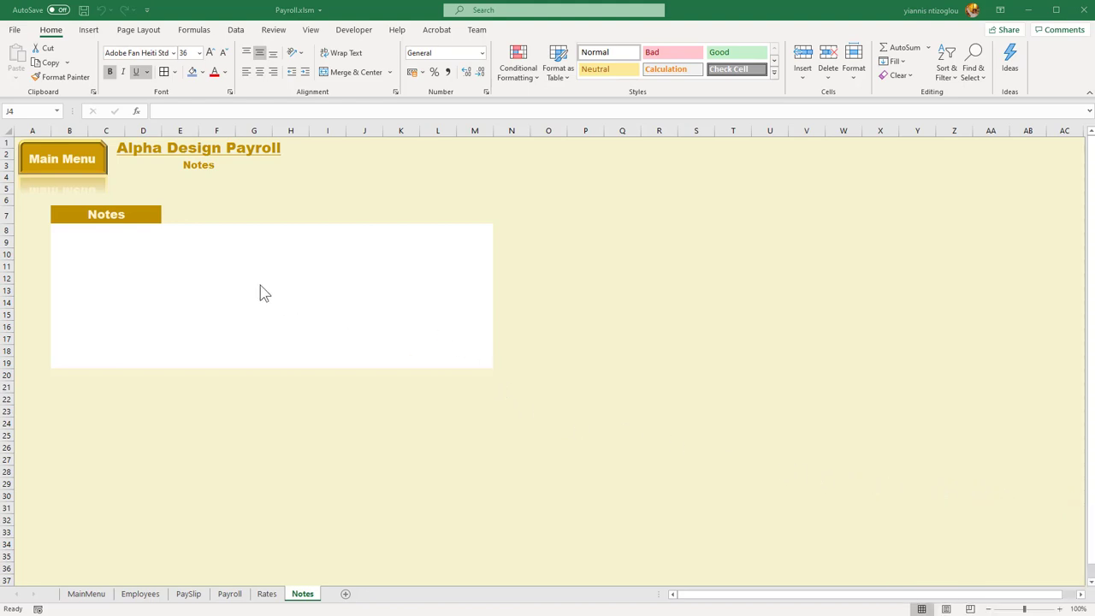
{"action": "left_click", "coordinate": [50, 160]}
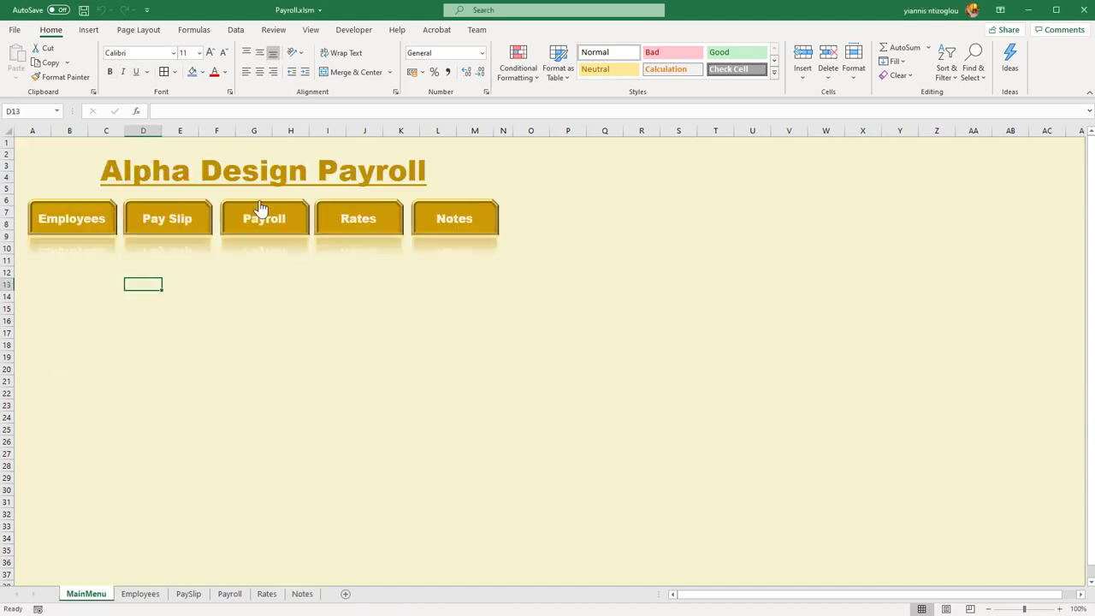
{"action": "left_click", "coordinate": [456, 220]}
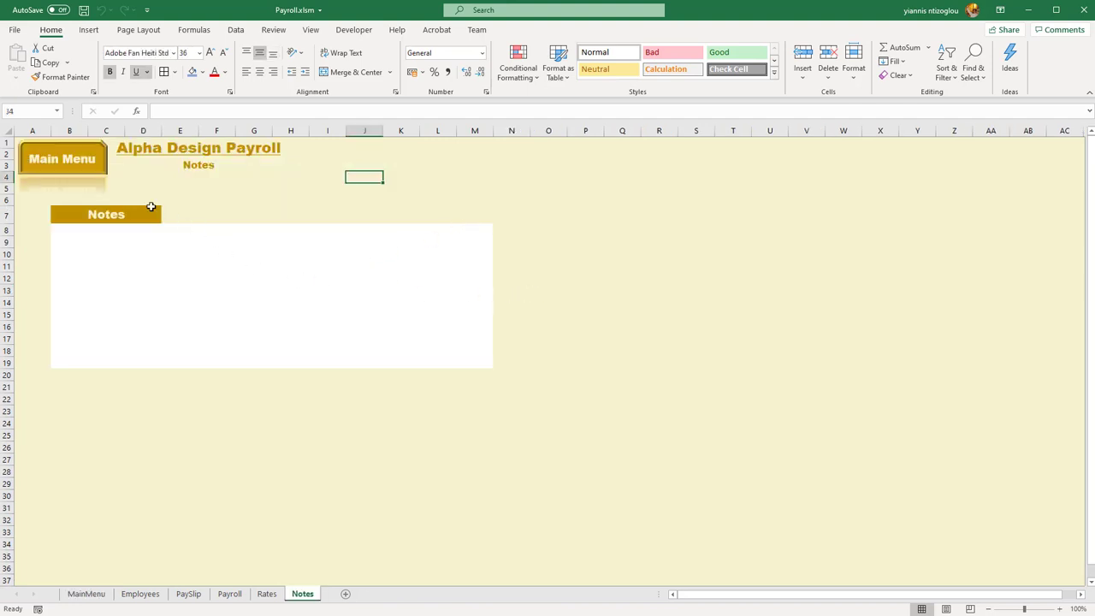
{"action": "left_click", "coordinate": [73, 161]}
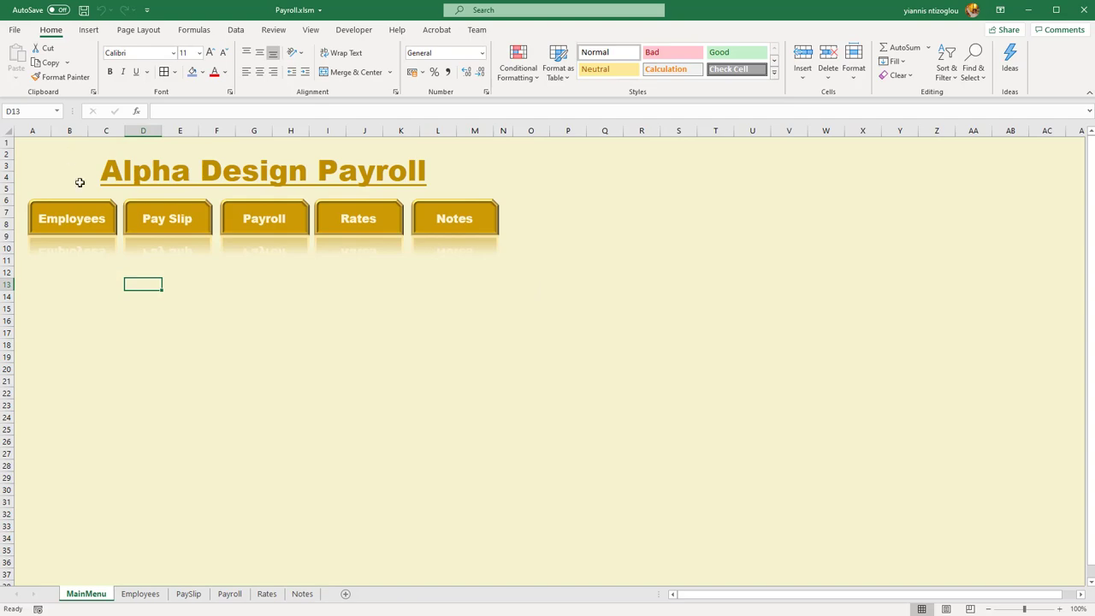
{"action": "left_click", "coordinate": [254, 220]}
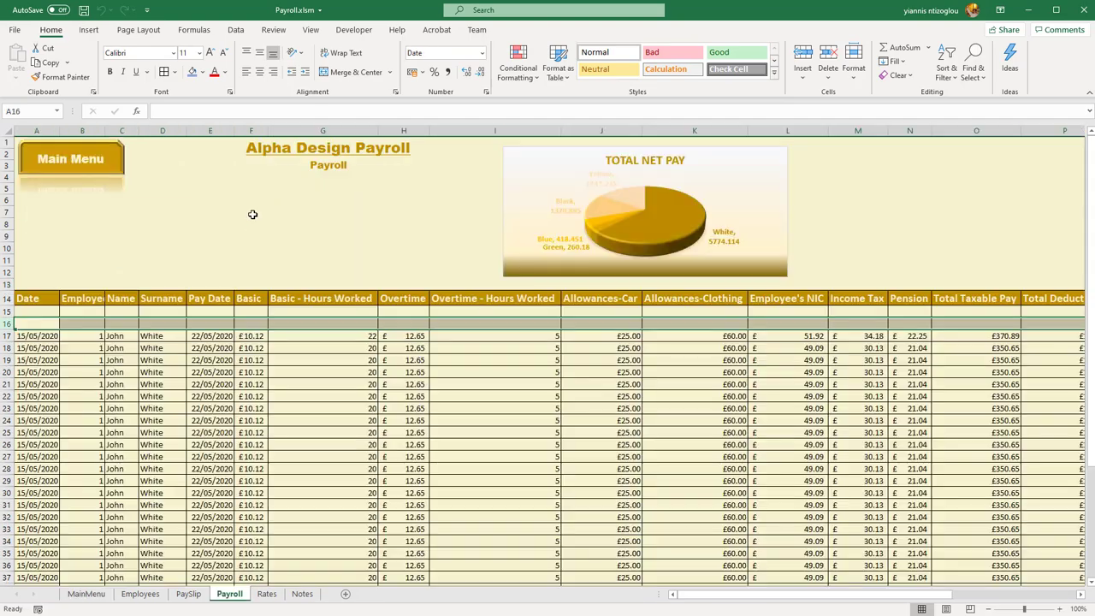
{"action": "left_click", "coordinate": [70, 164]}
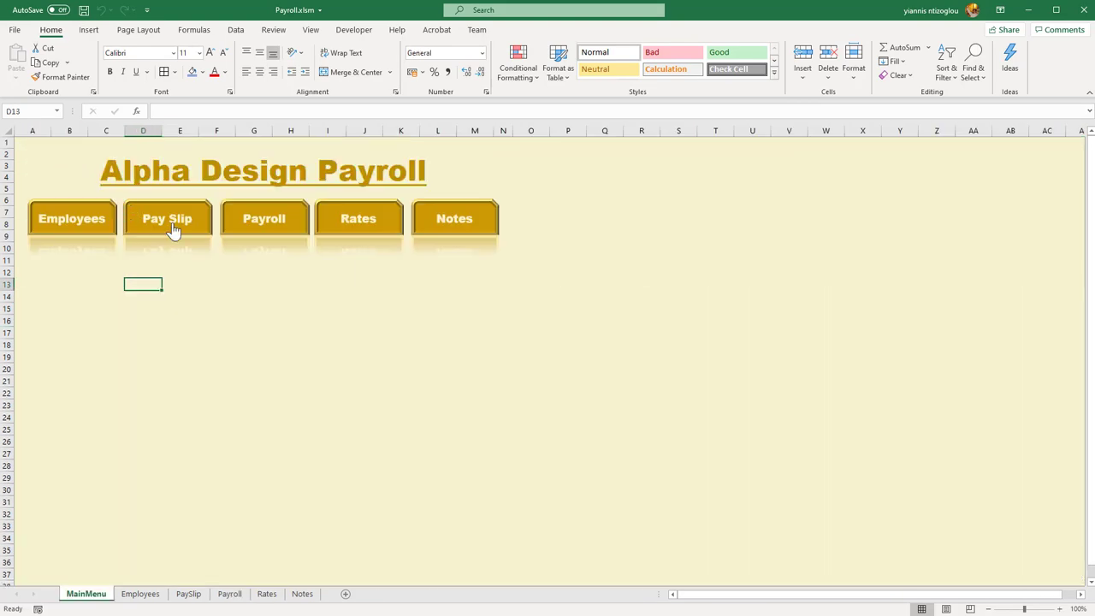
{"action": "left_click", "coordinate": [172, 224]}
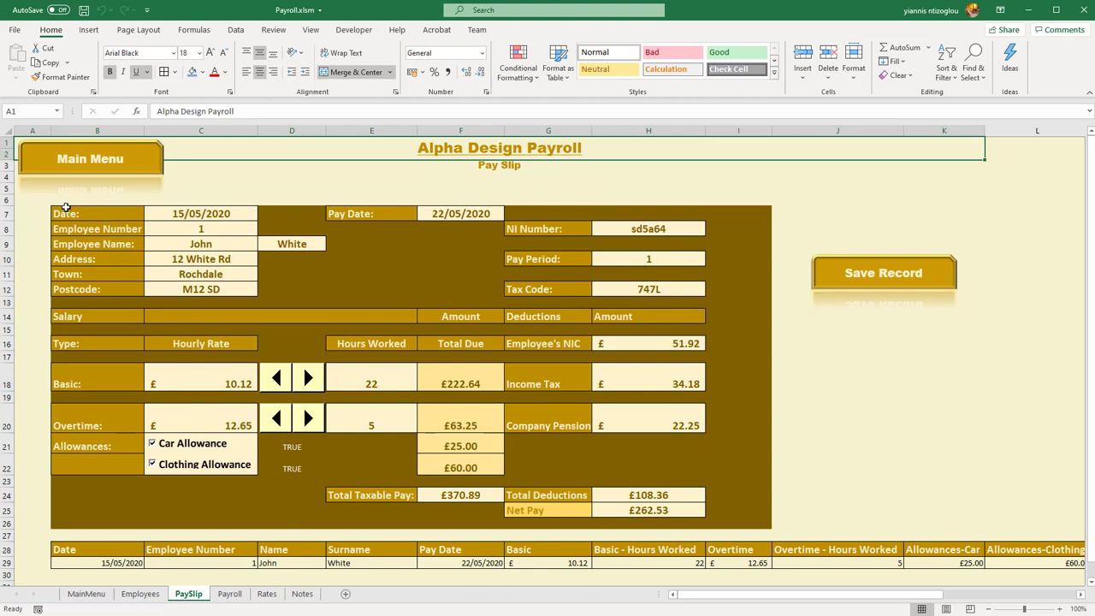
{"action": "left_click_drag", "start_coordinate": [65, 208], "coordinate": [725, 520]}
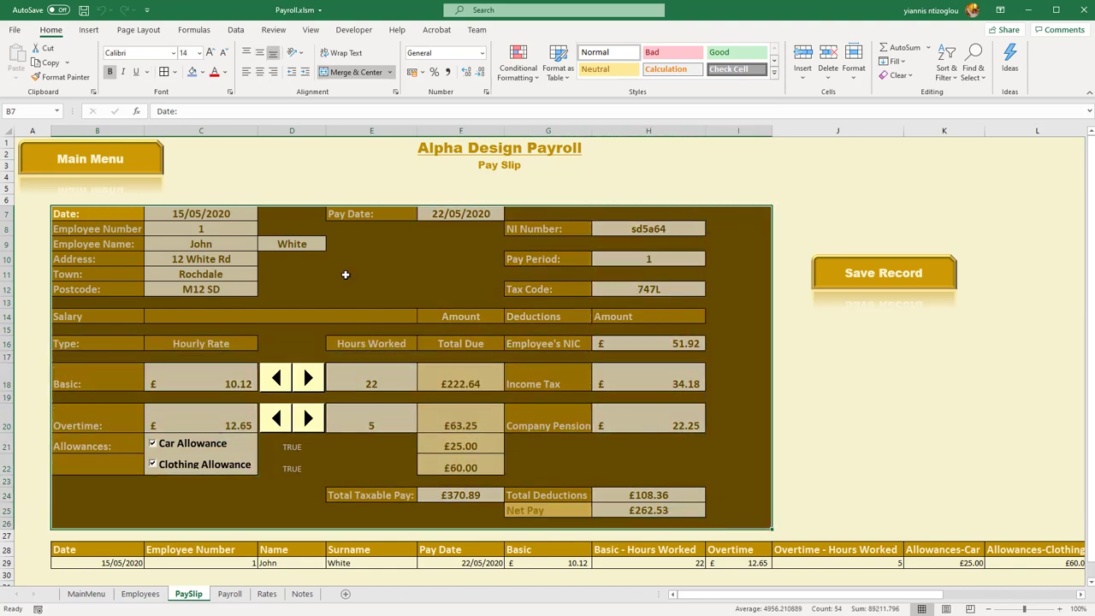
{"action": "left_click", "coordinate": [416, 260]}
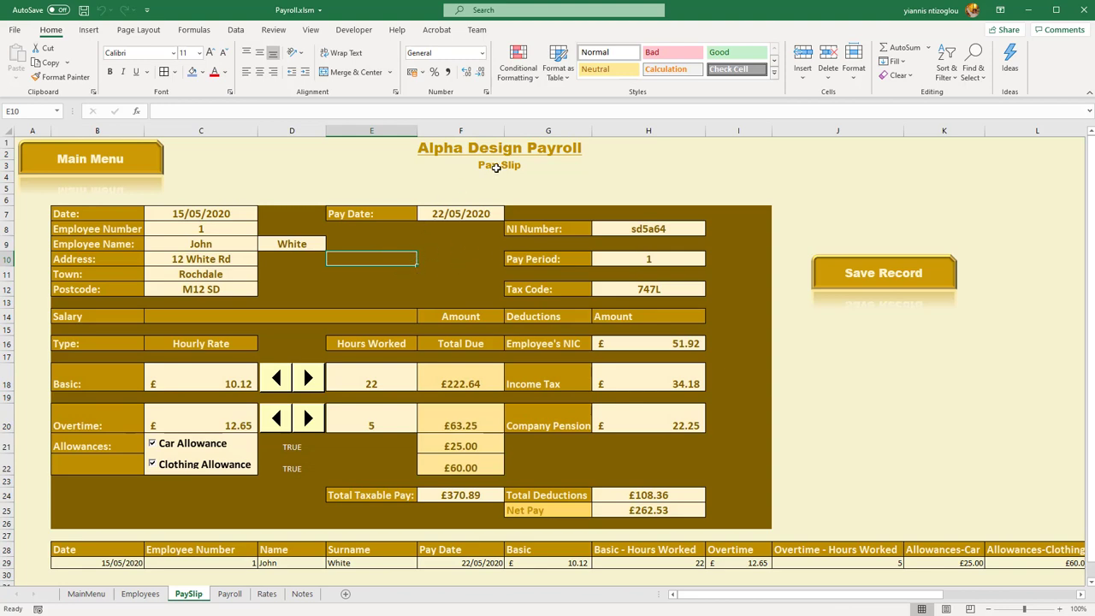
{"action": "left_click", "coordinate": [496, 167]}
{"action": "left_click", "coordinate": [376, 274]}
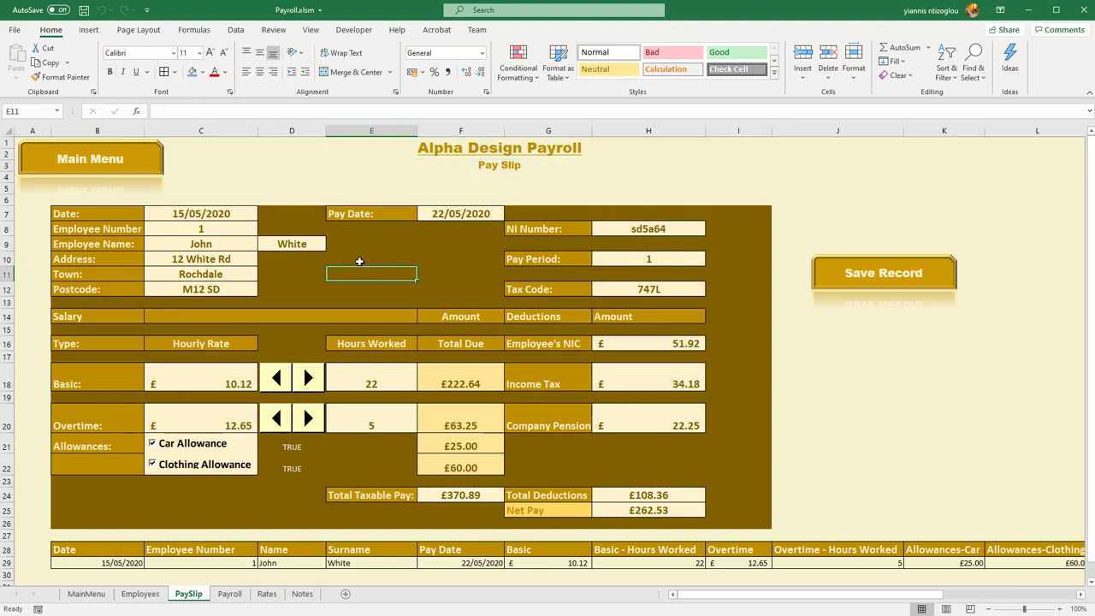
{"action": "left_click", "coordinate": [701, 163]}
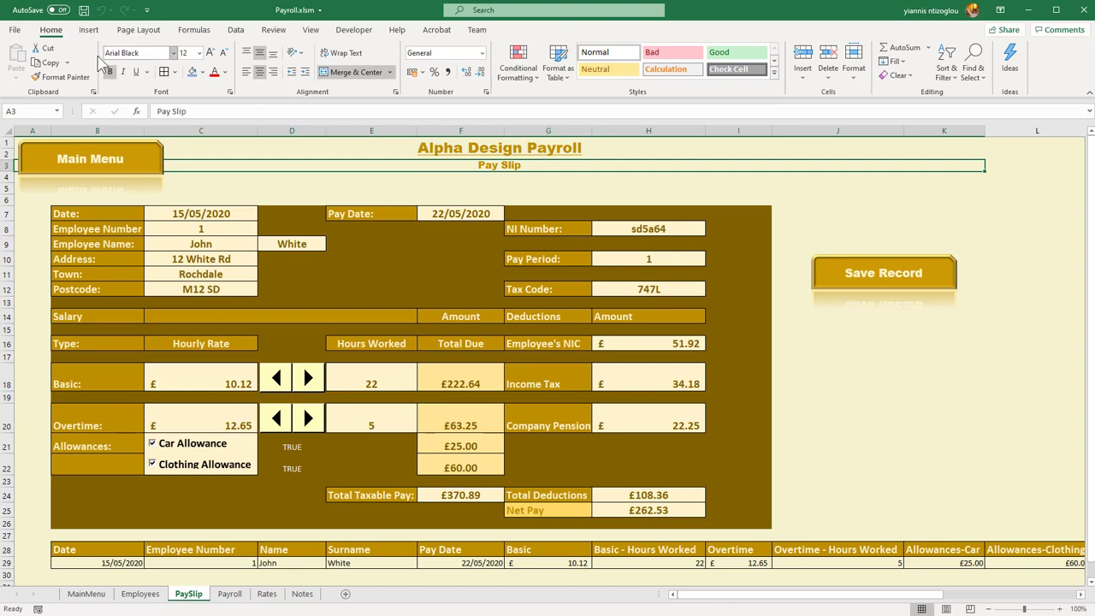
Step: Draw a rectangle about 6 cm wide and 2.5 cm high in the empty area below the pay date on the pay slip
{"action": "left_click", "coordinate": [91, 30]}
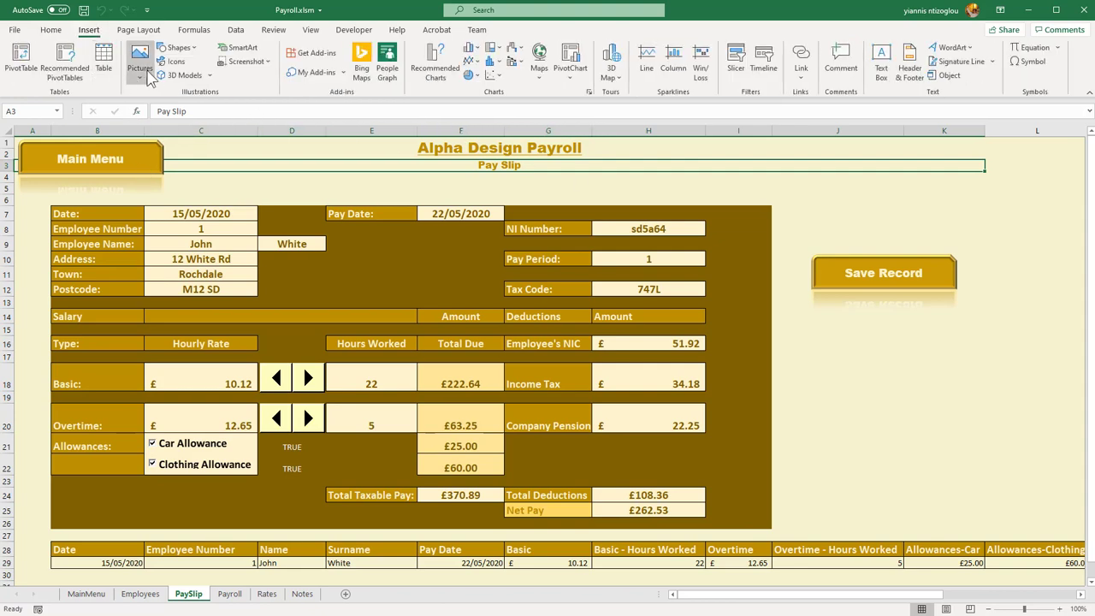
{"action": "left_click", "coordinate": [178, 47]}
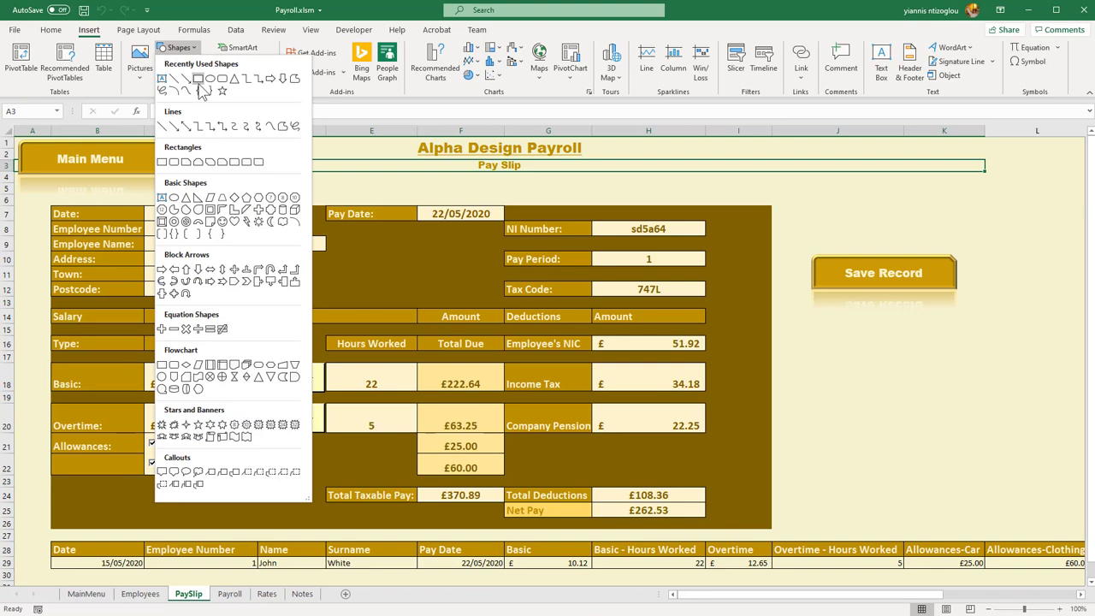
{"action": "left_click", "coordinate": [199, 81]}
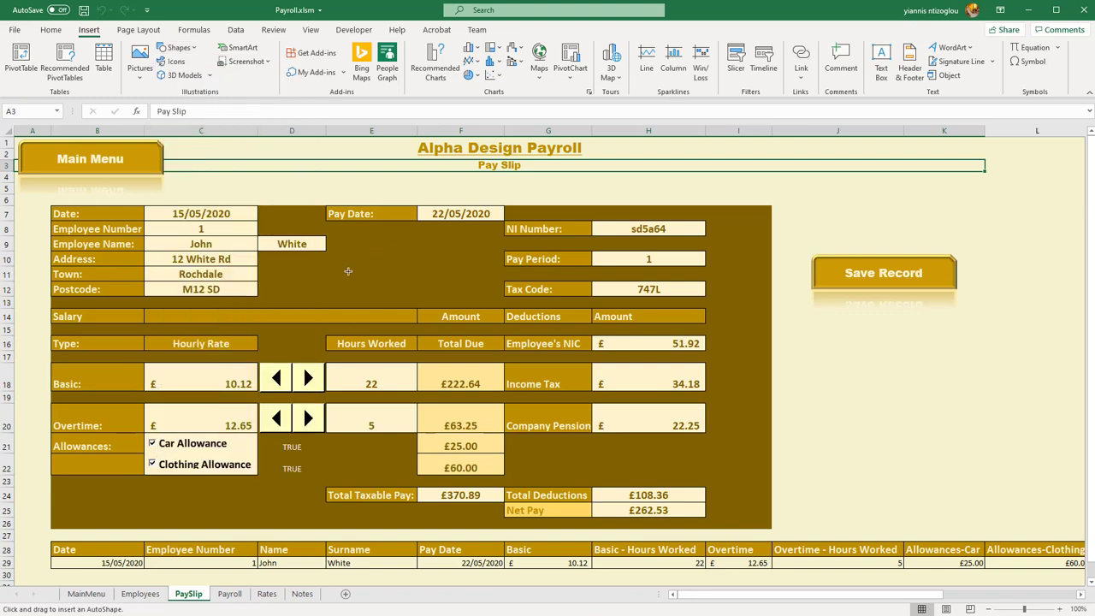
{"action": "left_click_drag", "start_coordinate": [363, 244], "coordinate": [492, 297]}
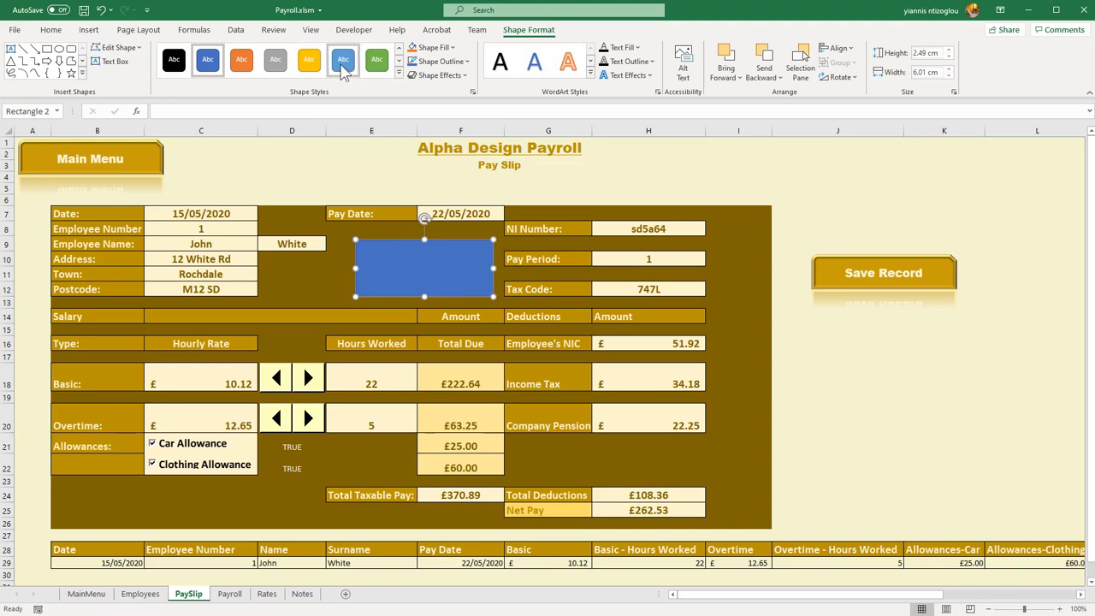
Step: Apply the shaded gold theme style from the last theme row to the rectangle and widen it to about 7 cm
{"action": "left_click", "coordinate": [398, 72]}
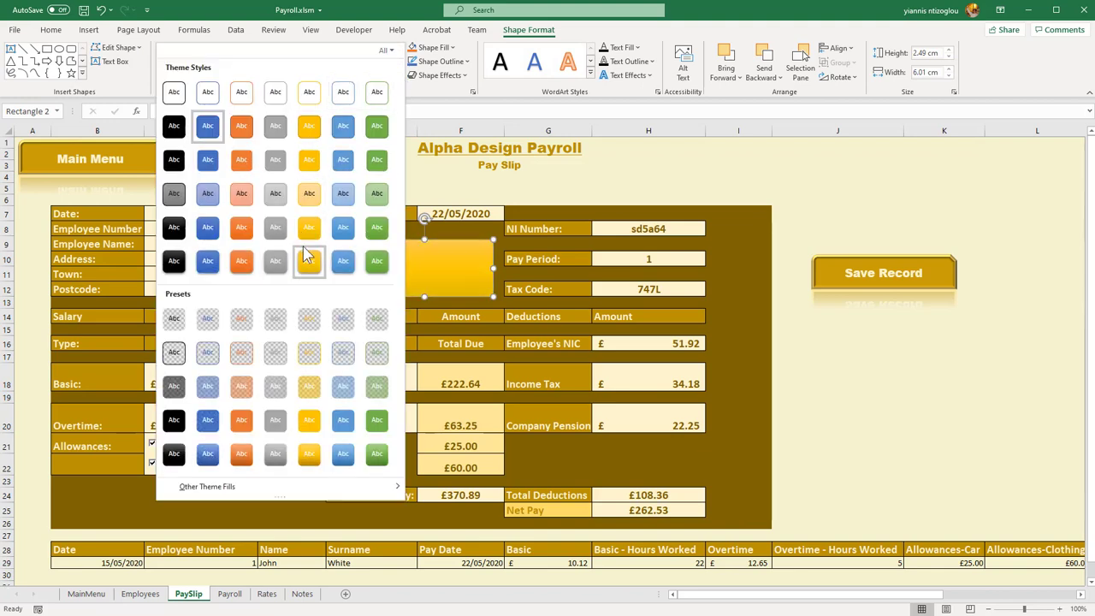
{"action": "left_click", "coordinate": [306, 253]}
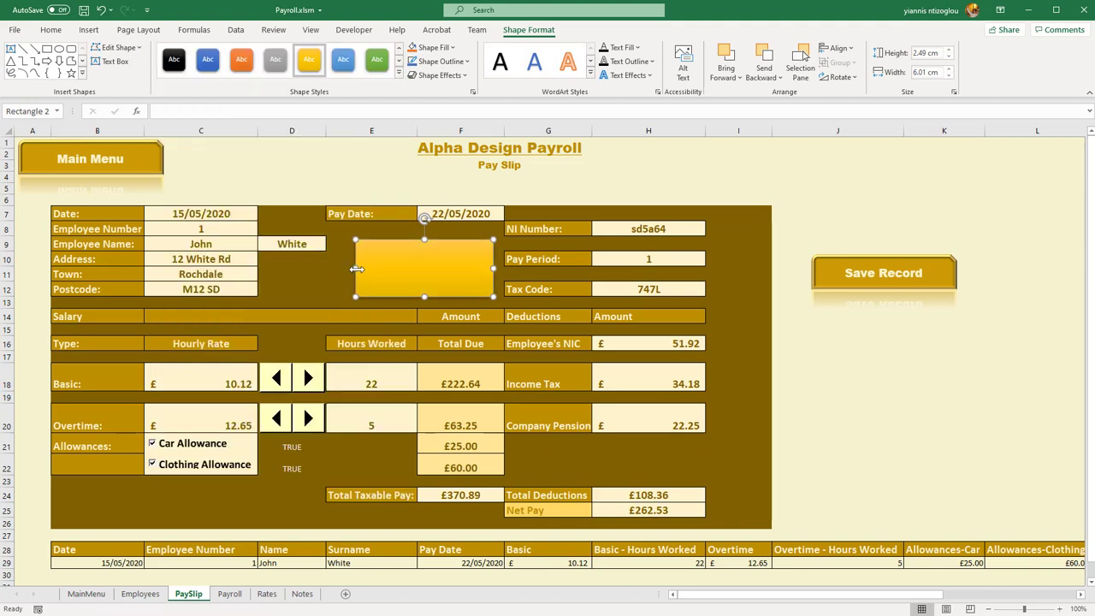
{"action": "left_click_drag", "start_coordinate": [357, 268], "coordinate": [332, 268]}
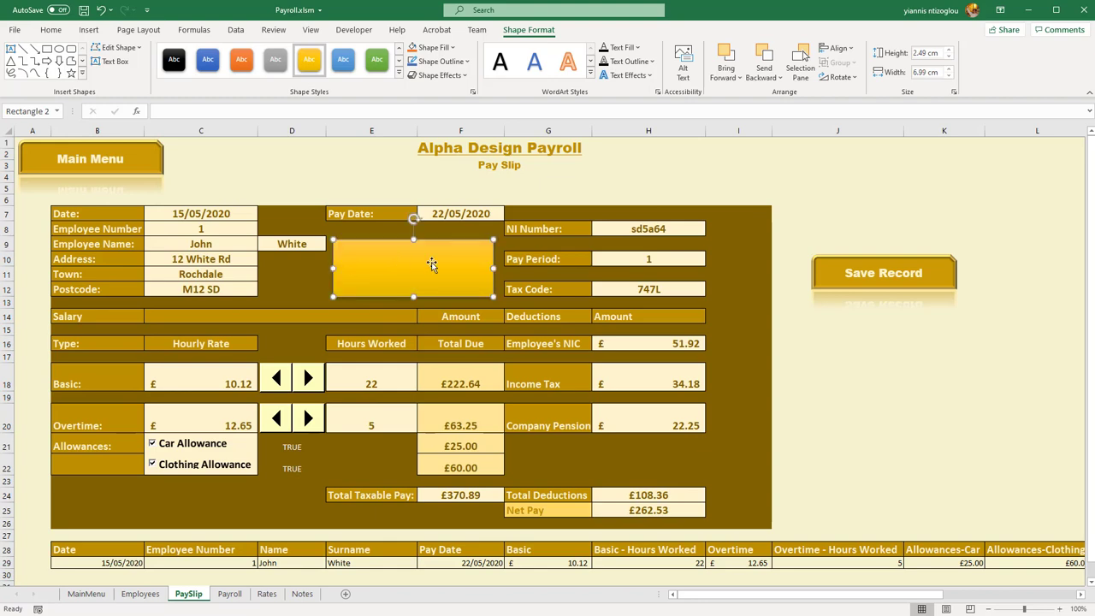
Step: Copy the sheet title "Alpha Design Payroll" and paste it as text inside the gold rectangle
{"action": "left_click", "coordinate": [456, 149]}
{"action": "double_click", "coordinate": [442, 150]}
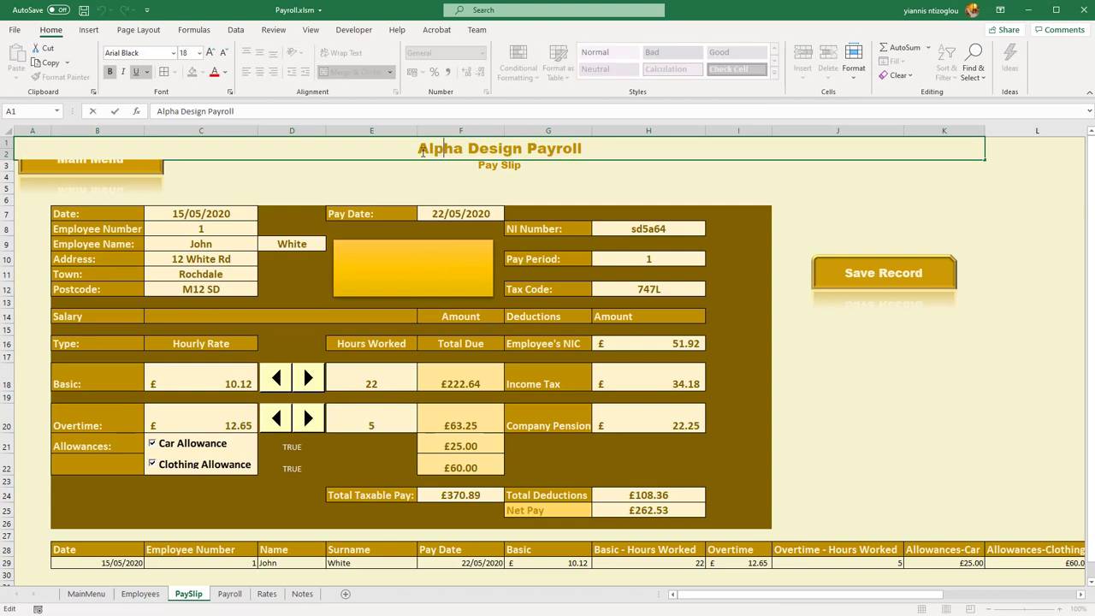
{"action": "left_click_drag", "start_coordinate": [430, 151], "coordinate": [584, 149]}
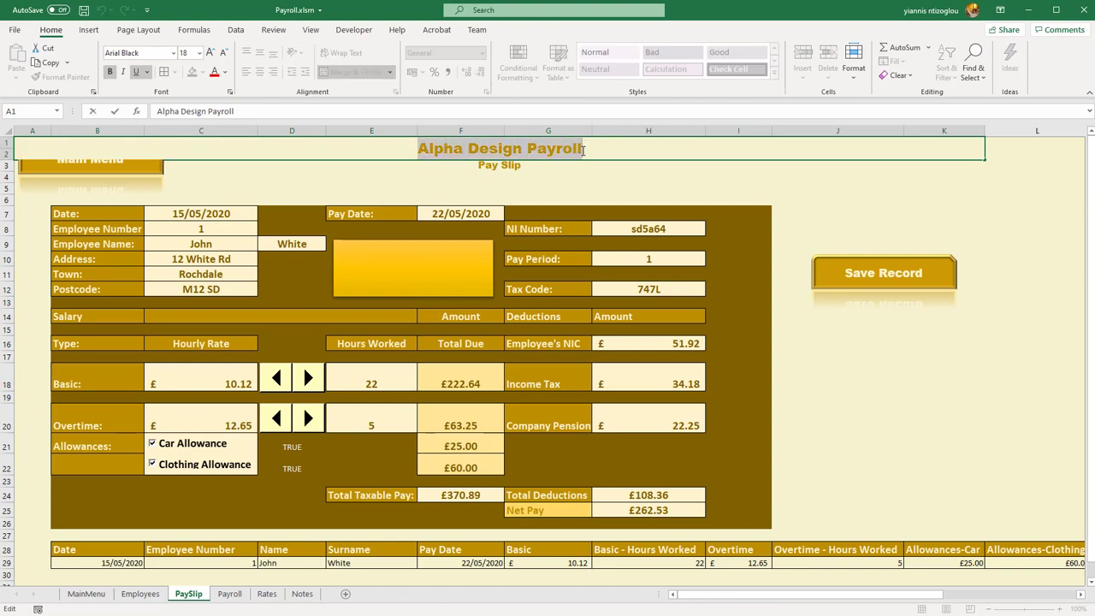
{"action": "key", "text": "ctrl+c"}
{"action": "left_click", "coordinate": [420, 269]}
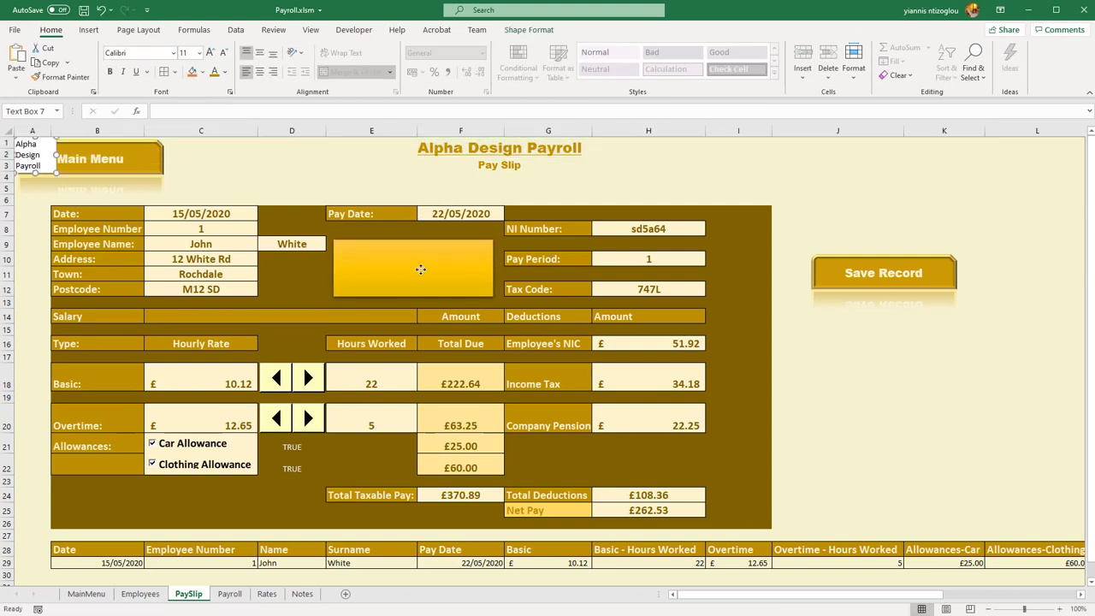
{"action": "left_click", "coordinate": [420, 269]}
{"action": "key", "text": "ctrl+v"}
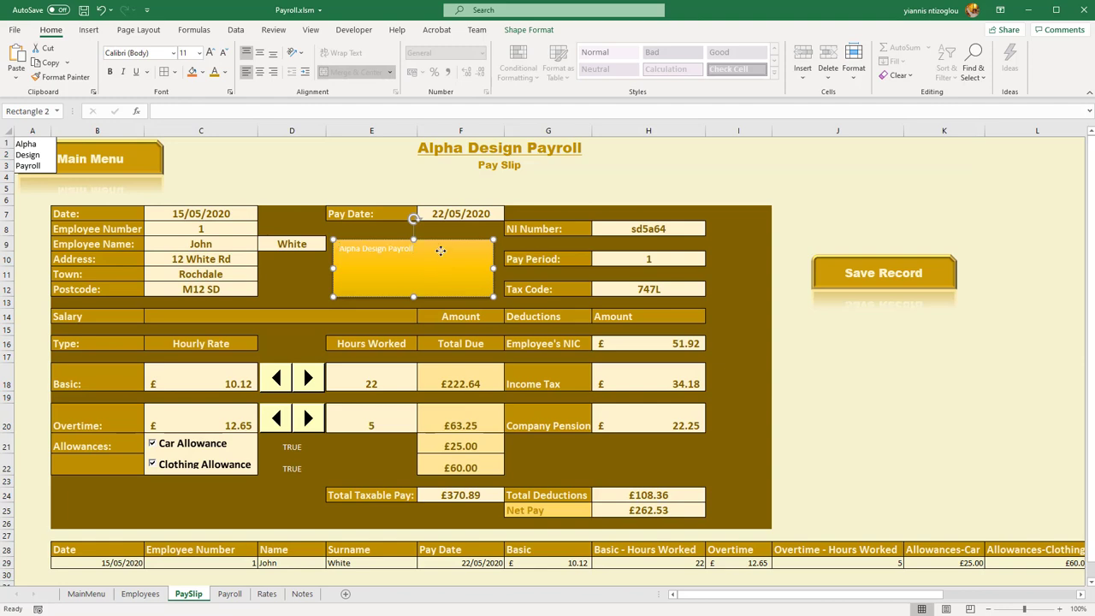
{"action": "mouse_move", "coordinate": [441, 251]}
{"action": "left_mouse_down"}
{"action": "mouse_move", "coordinate": [410, 251]}
{"action": "mouse_move", "coordinate": [442, 252]}
{"action": "left_mouse_up"}
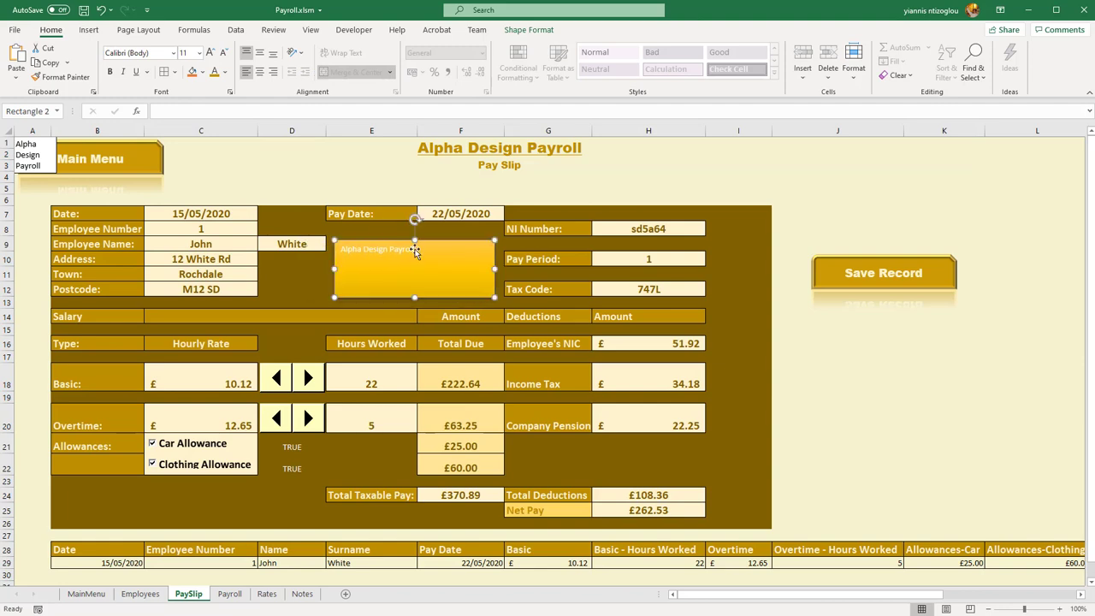
Step: Format the rectangle's text in dark gold, bold, at size 20
{"action": "triple_click", "coordinate": [402, 248]}
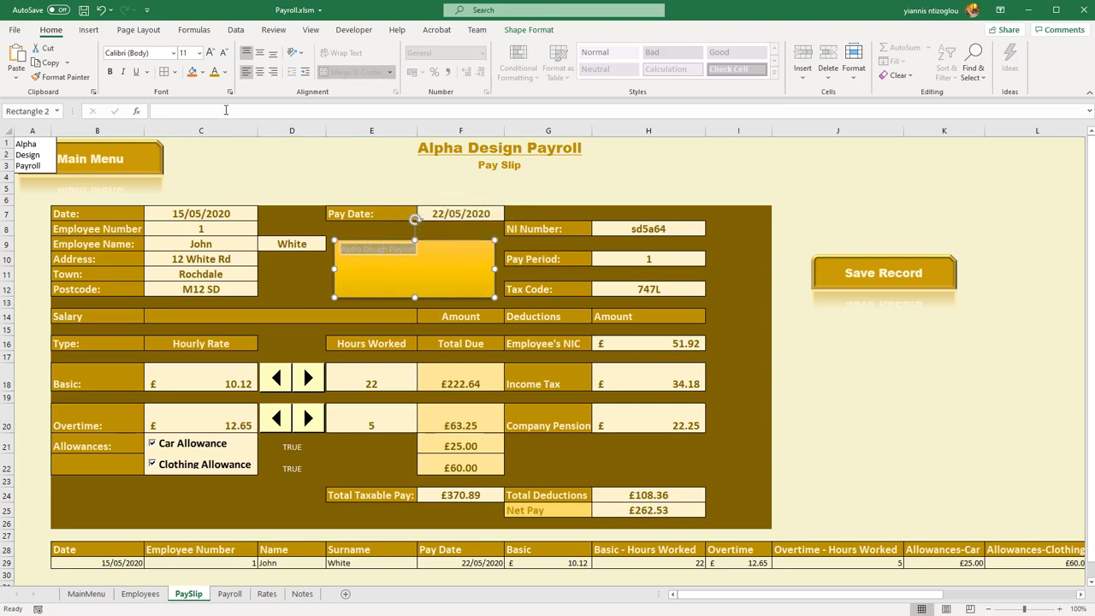
{"action": "left_click", "coordinate": [215, 73]}
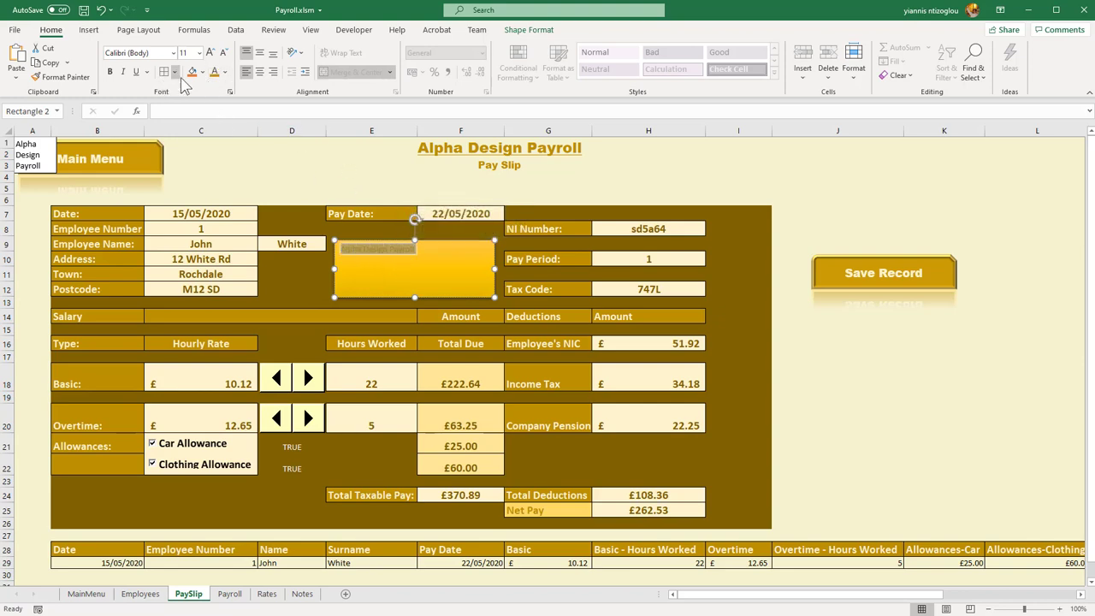
{"action": "left_click", "coordinate": [109, 74]}
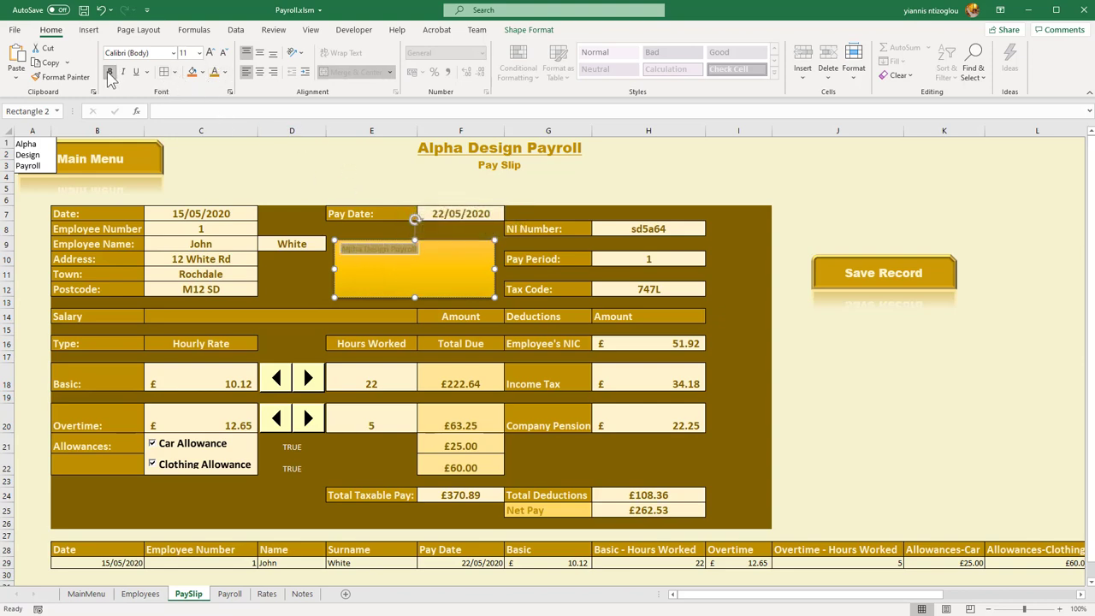
{"action": "left_click", "coordinate": [212, 53]}
{"action": "left_click", "coordinate": [212, 54]}
{"action": "left_click", "coordinate": [212, 53]}
{"action": "left_click", "coordinate": [212, 53]}
{"action": "left_click", "coordinate": [211, 54]}
{"action": "left_click", "coordinate": [212, 54]}
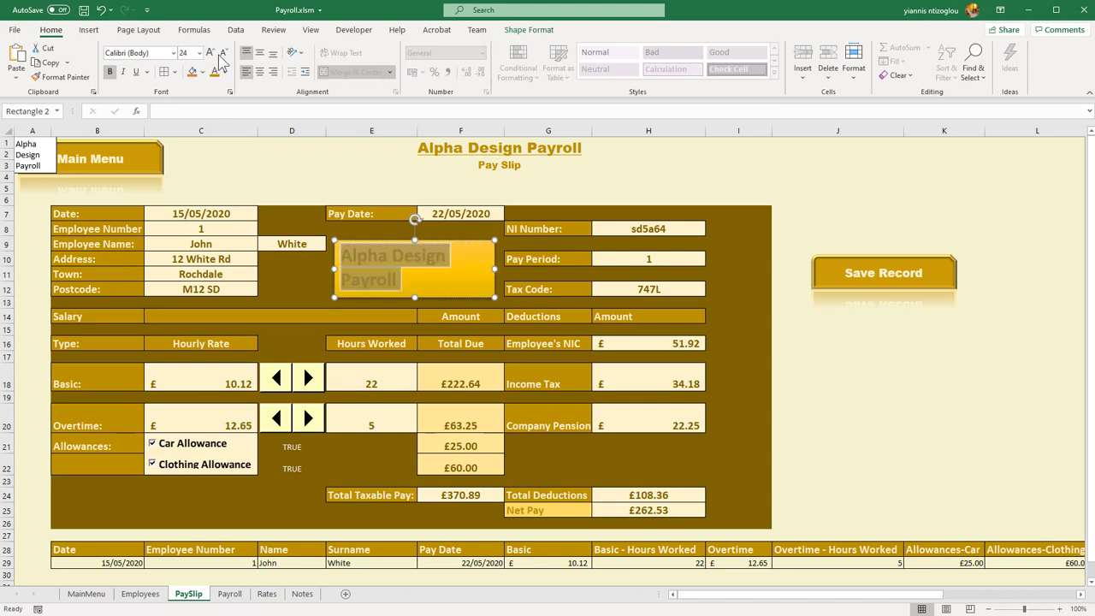
{"action": "left_click", "coordinate": [223, 53]}
{"action": "left_click", "coordinate": [223, 54]}
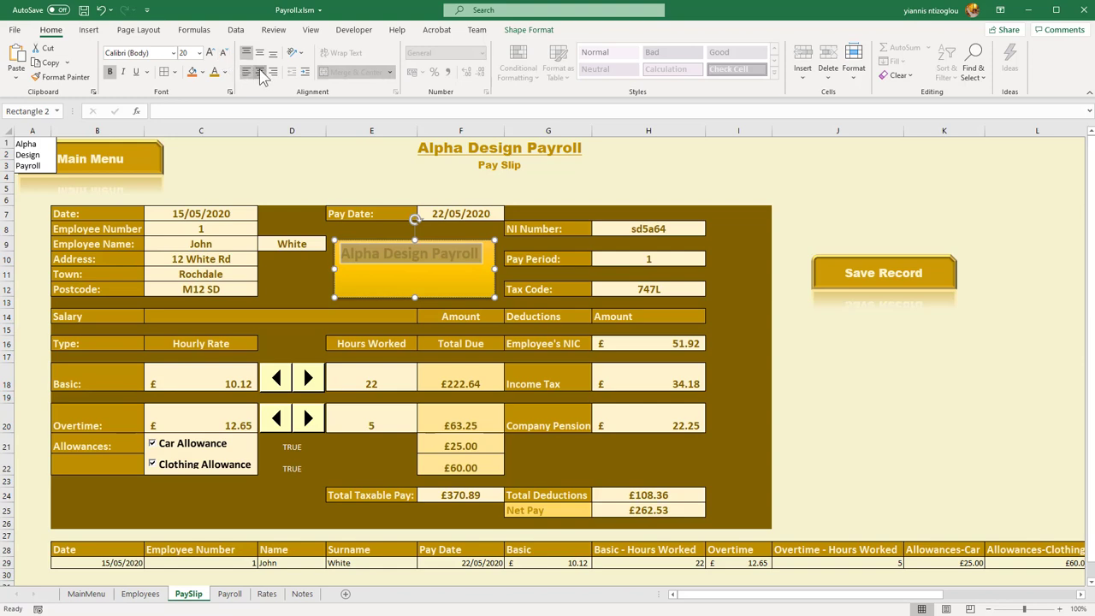
Step: Centre the text horizontally and vertically within the gold rectangle
{"action": "left_click", "coordinate": [259, 72]}
{"action": "left_click", "coordinate": [259, 54]}
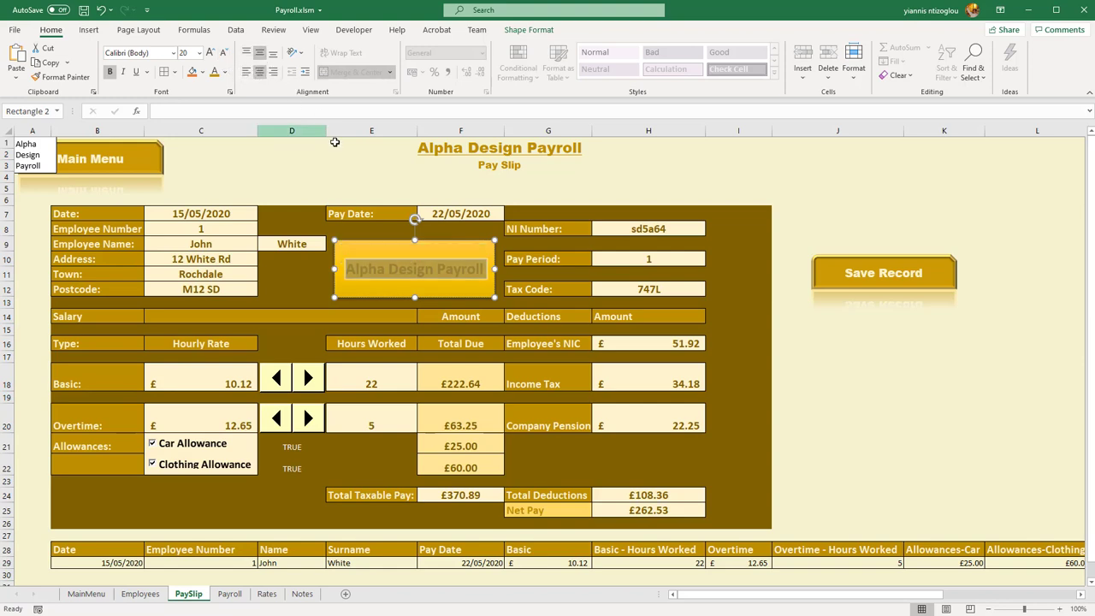
{"action": "left_click", "coordinate": [486, 272]}
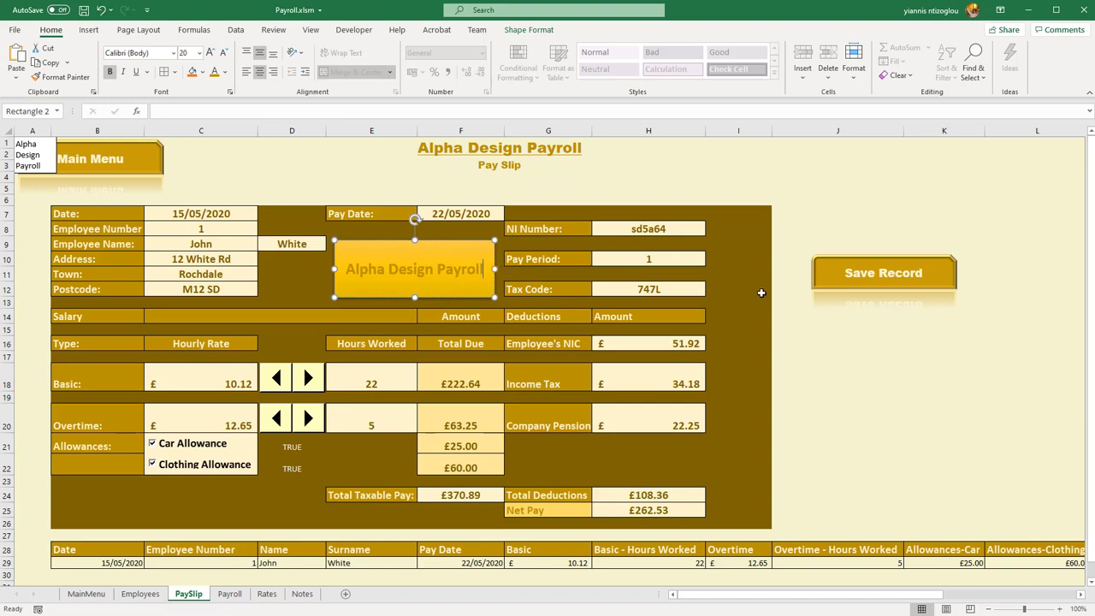
Step: Draw a rectangle about 4.5 cm wide and 4 cm high above the Save Record button and apply the shaded gold theme style
{"action": "left_click", "coordinate": [89, 30]}
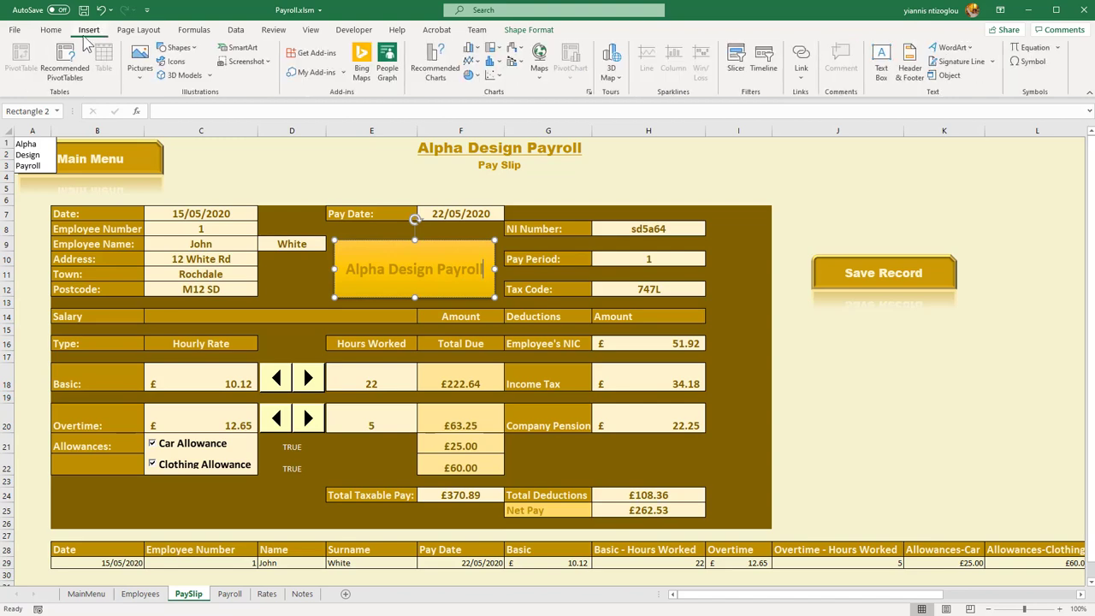
{"action": "left_click", "coordinate": [178, 47]}
{"action": "left_click", "coordinate": [198, 78]}
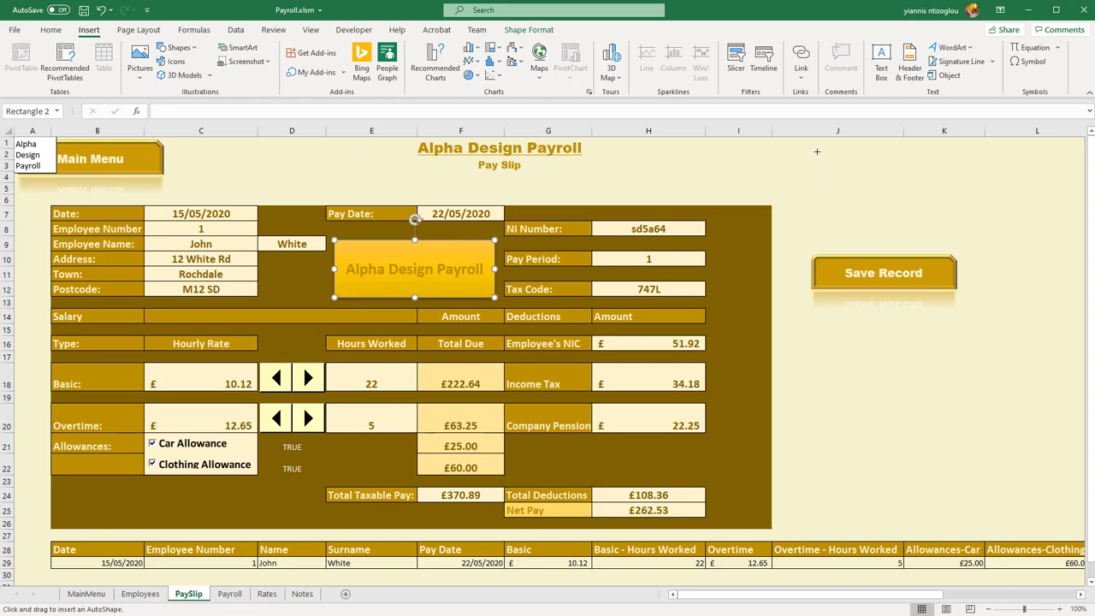
{"action": "left_click_drag", "start_coordinate": [820, 148], "coordinate": [923, 240]}
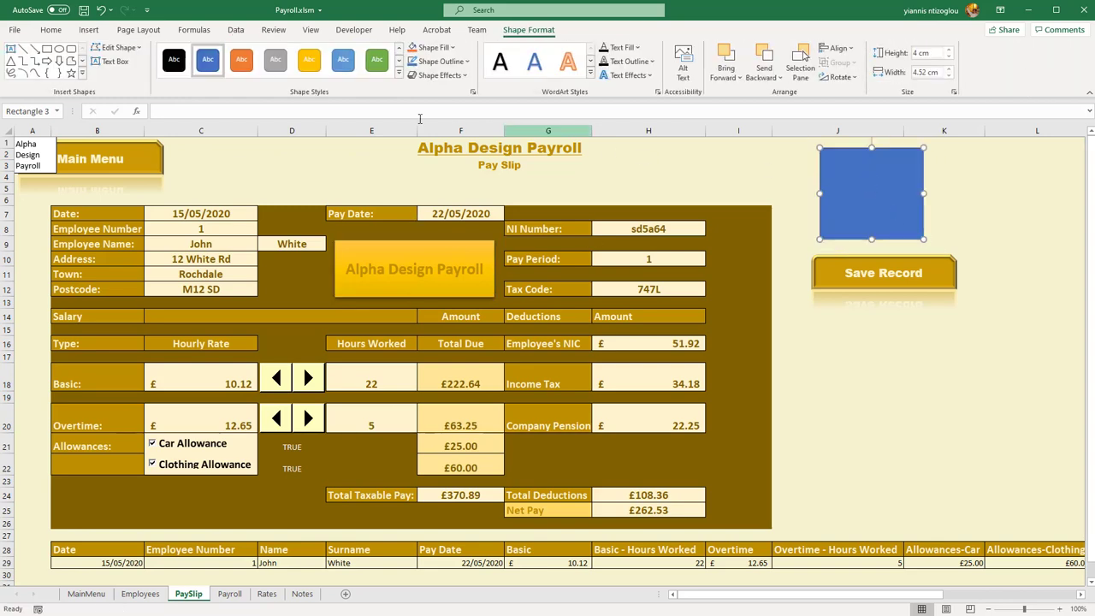
{"action": "left_click", "coordinate": [398, 73]}
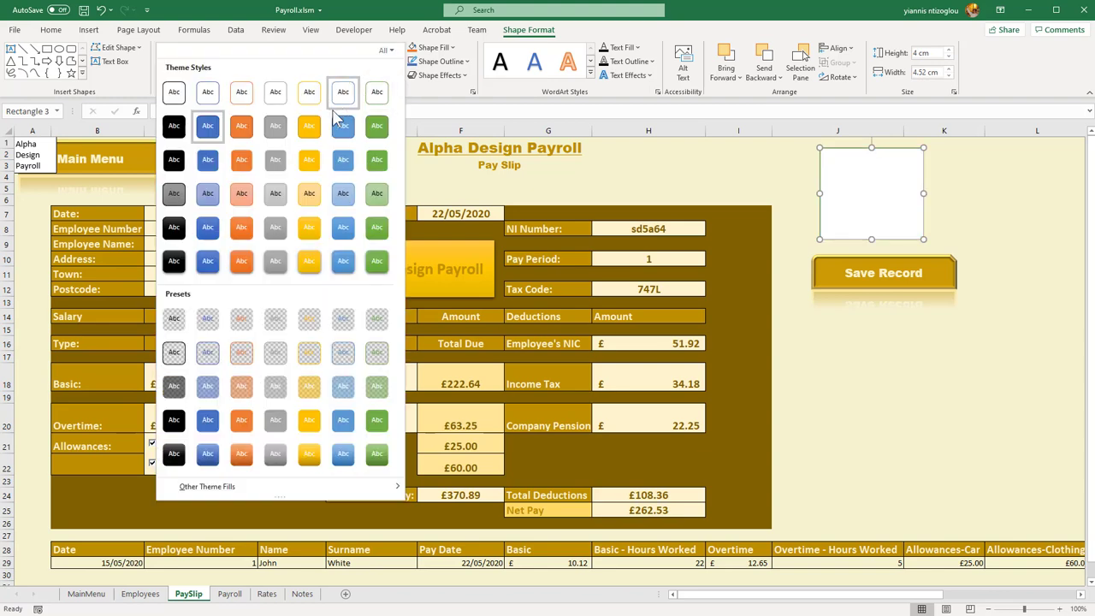
{"action": "left_click", "coordinate": [309, 261]}
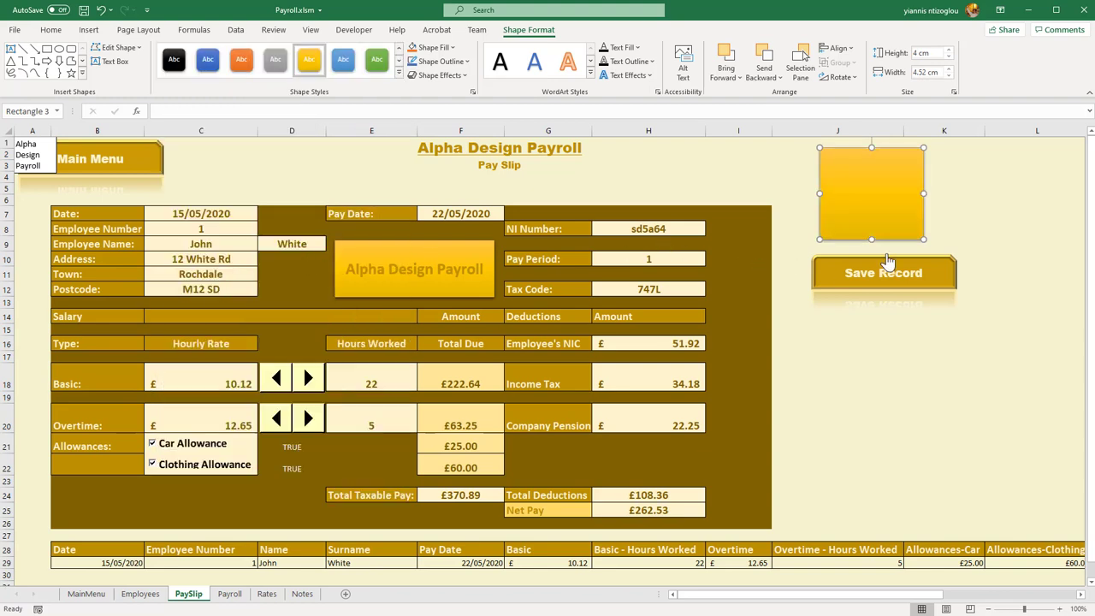
Step: Build a calculator on the new gold rectangle with a slim display bar and four small keys, each about 0.66 by 0.61 cm
{"action": "left_click_drag", "start_coordinate": [858, 215], "coordinate": [996, 217]}
{"action": "left_click_drag", "start_coordinate": [1060, 241], "coordinate": [860, 189]}
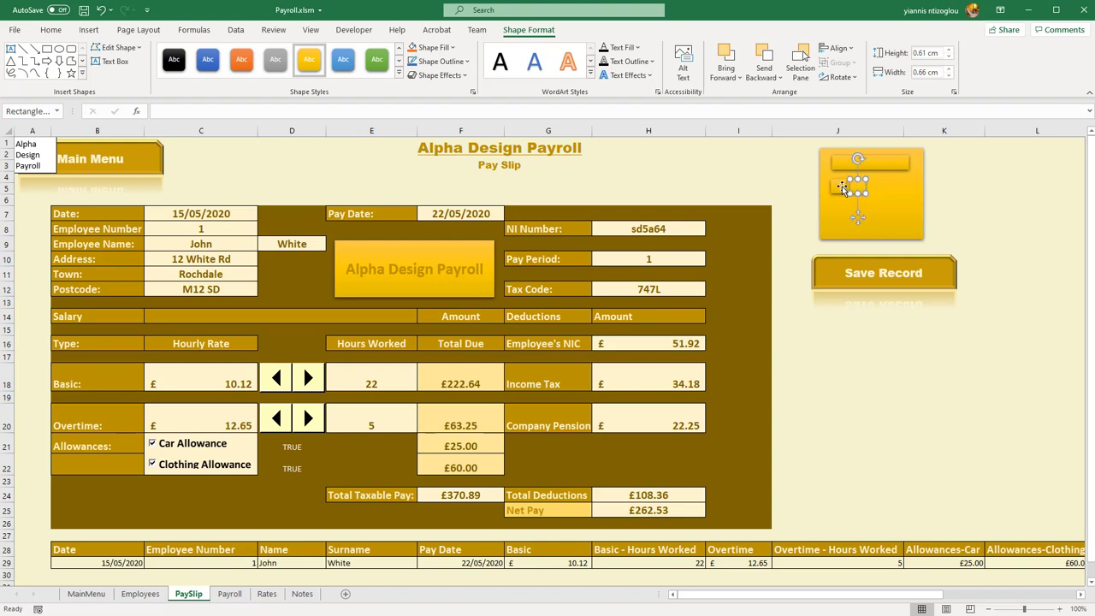
{"action": "left_click", "coordinate": [841, 186], "text": "shift"}
{"action": "left_click", "coordinate": [892, 192]}
{"action": "left_click_drag", "start_coordinate": [898, 189], "coordinate": [898, 189]}
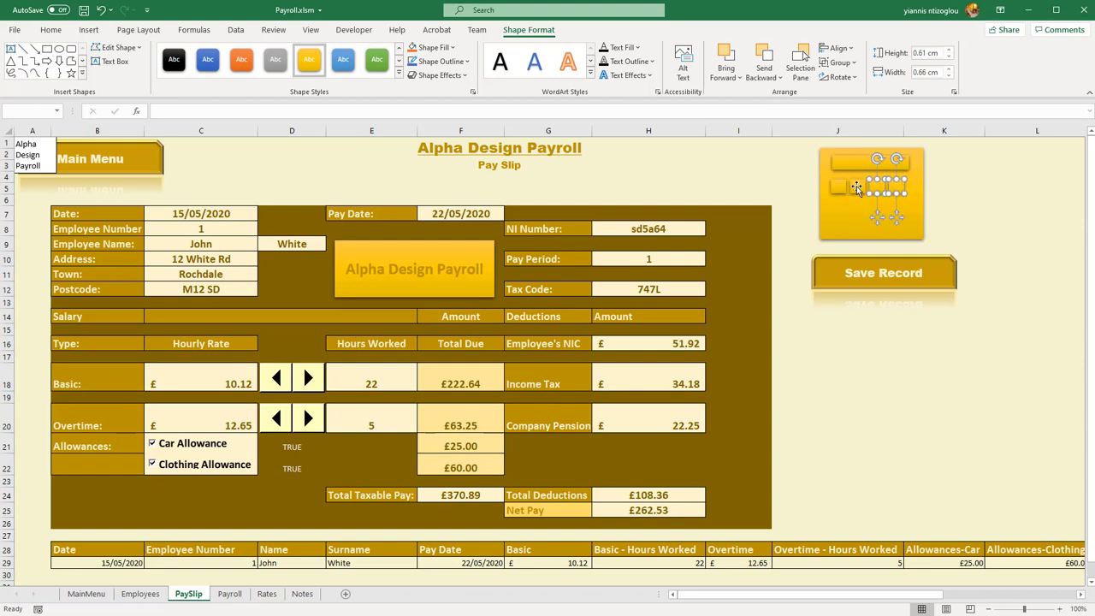
Step: Move the row of four calculator keys slightly left to make room for another key
{"action": "left_click", "coordinate": [856, 188], "text": "shift"}
{"action": "left_click", "coordinate": [839, 186], "text": "shift"}
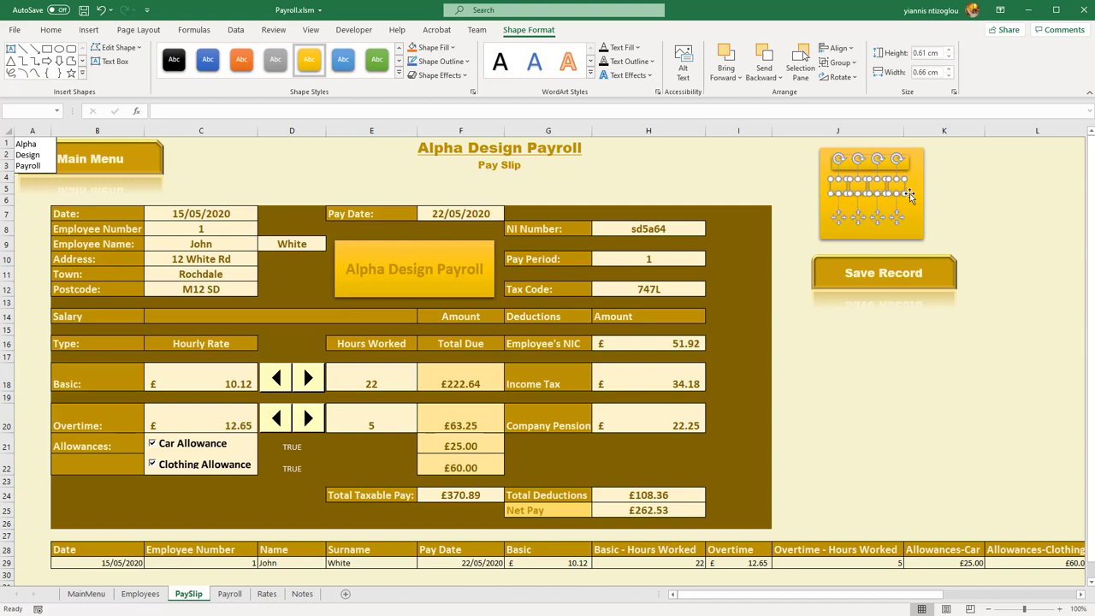
{"action": "key", "text": "Left"}
{"action": "key", "text": "Left"}
{"action": "key", "text": "Left"}
{"action": "key", "text": "Left"}
{"action": "key", "text": "Left"}
{"action": "key", "text": "Left"}
{"action": "key", "text": "Left"}
{"action": "key", "text": "Left"}
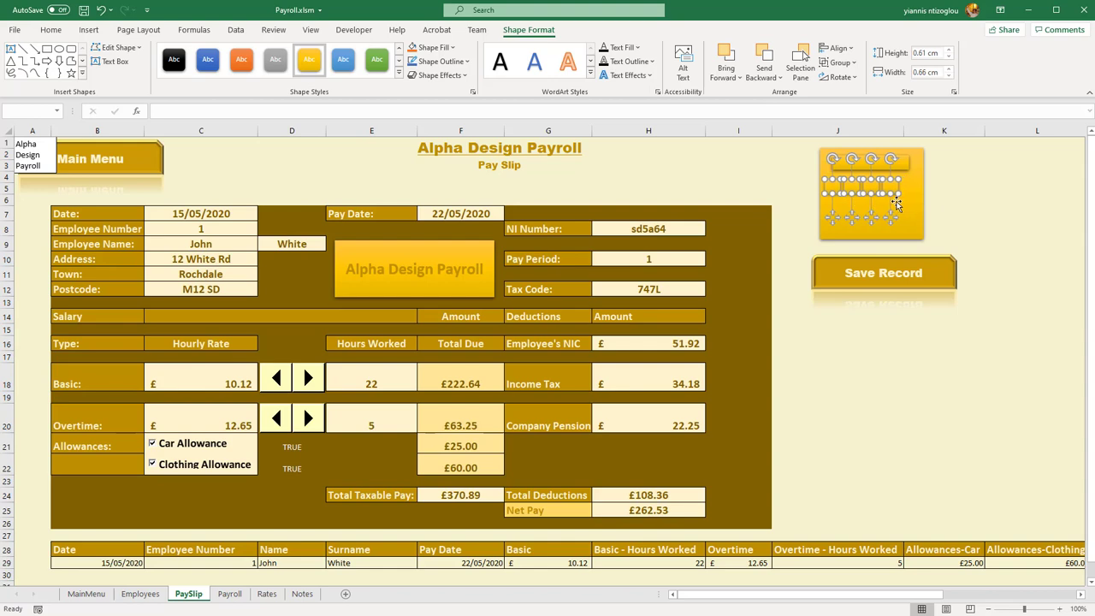
{"action": "left_click", "coordinate": [981, 207]}
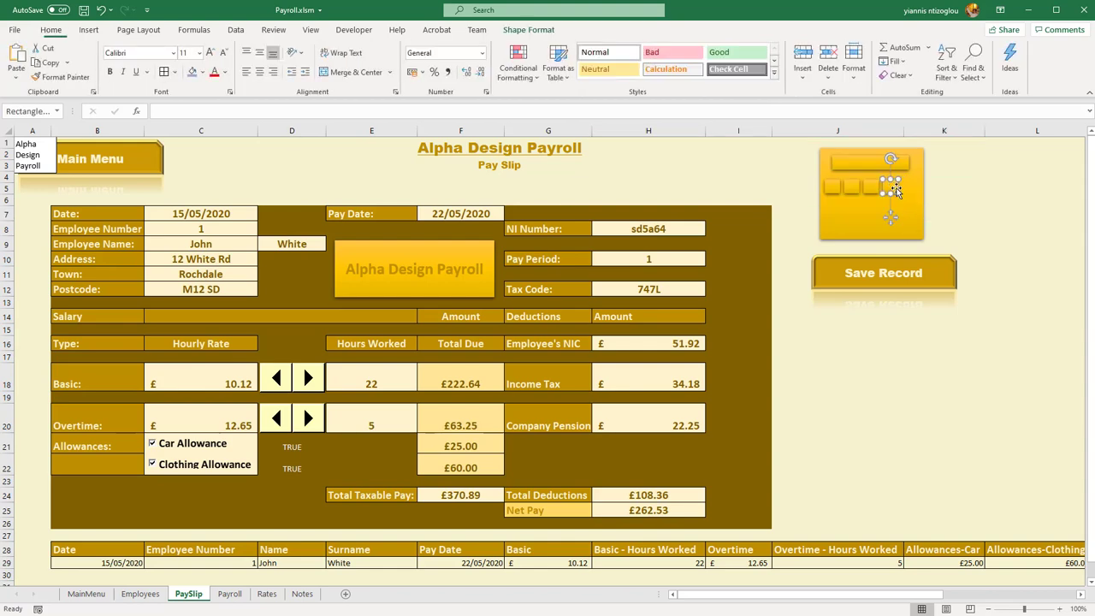
Step: Duplicate the last key and place the copy at the right end of the row as the fifth key
{"action": "left_click", "coordinate": [893, 185]}
{"action": "left_click_drag", "start_coordinate": [894, 189], "coordinate": [908, 189]}
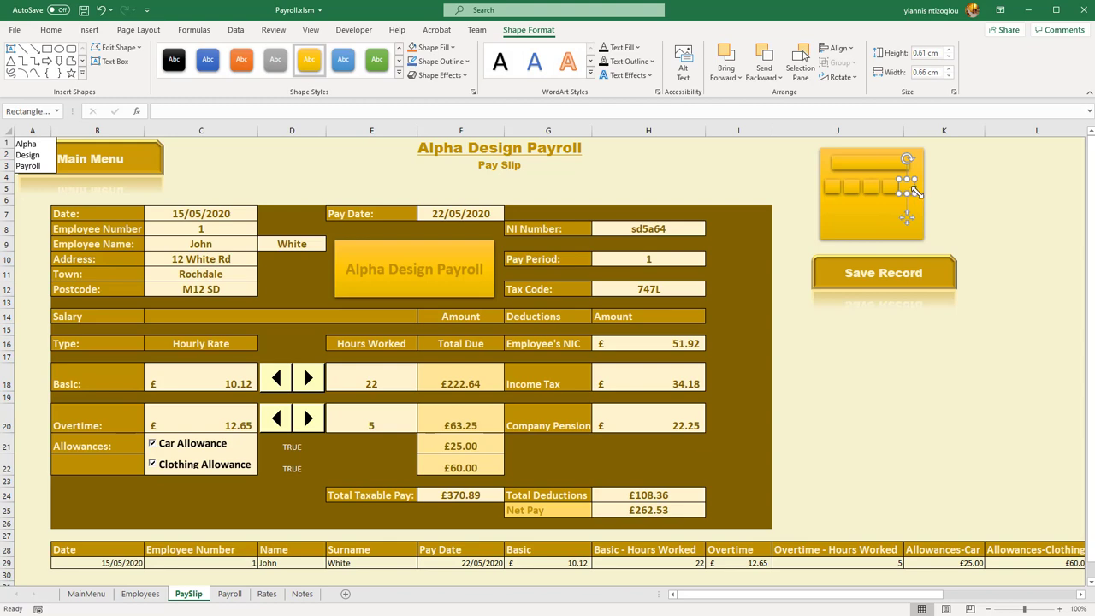
{"action": "key", "text": "Right"}
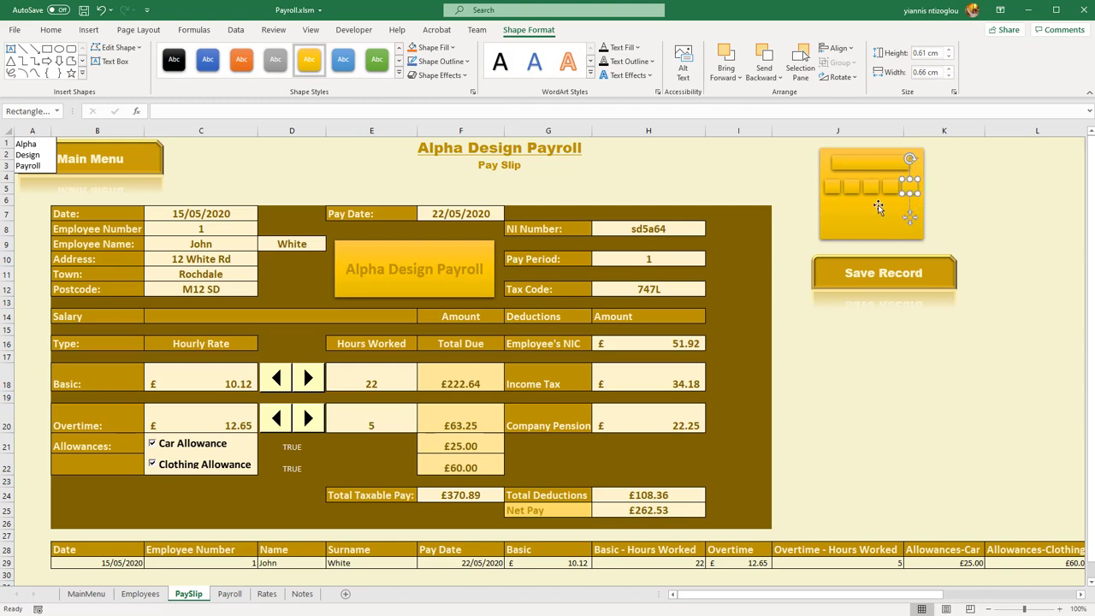
Step: Nudge the five-key row right to centre it and duplicate it downwards to make three rows of calculator keys
{"action": "left_click", "coordinate": [830, 189], "text": "shift"}
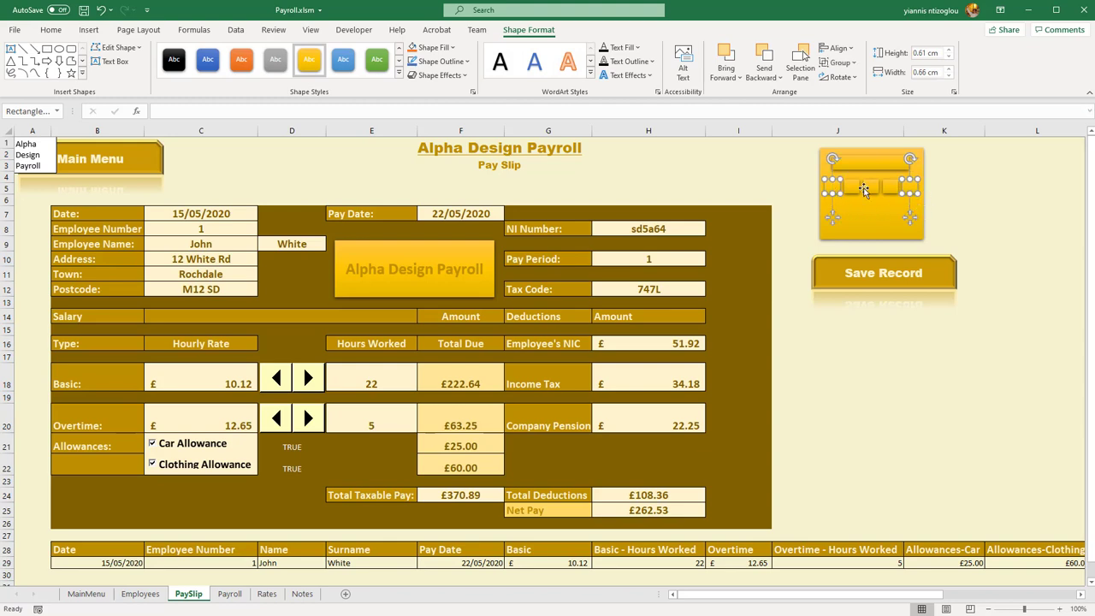
{"action": "left_click", "coordinate": [870, 188], "text": "shift"}
{"action": "left_click", "coordinate": [852, 188], "text": "shift"}
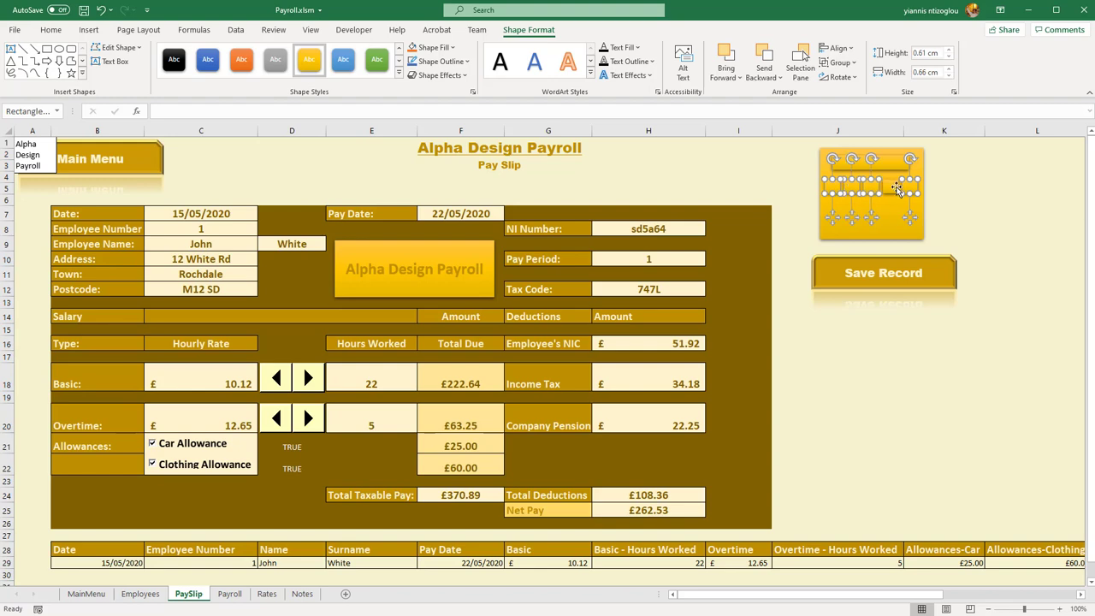
{"action": "left_click", "coordinate": [889, 188], "text": "shift"}
{"action": "key", "text": "Right"}
{"action": "key", "text": "Right"}
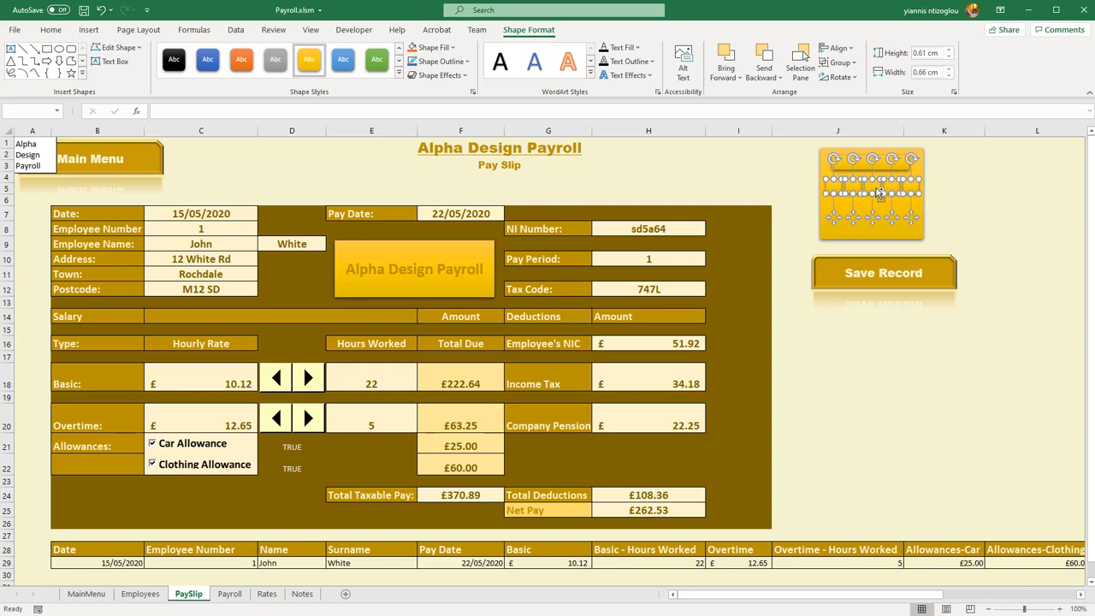
{"action": "left_click_drag", "start_coordinate": [878, 191], "coordinate": [875, 222]}
{"action": "left_click", "coordinate": [991, 198]}
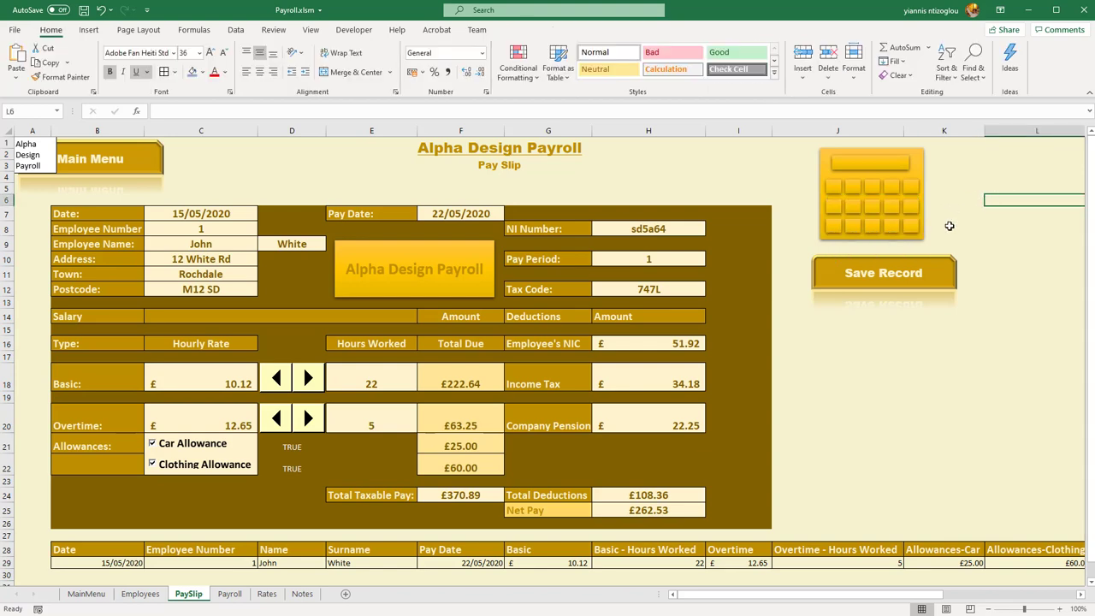
Step: Select the calculator's display bar and all three rows of its keys together, leaving the background rectangle out
{"action": "left_click", "coordinate": [826, 159]}
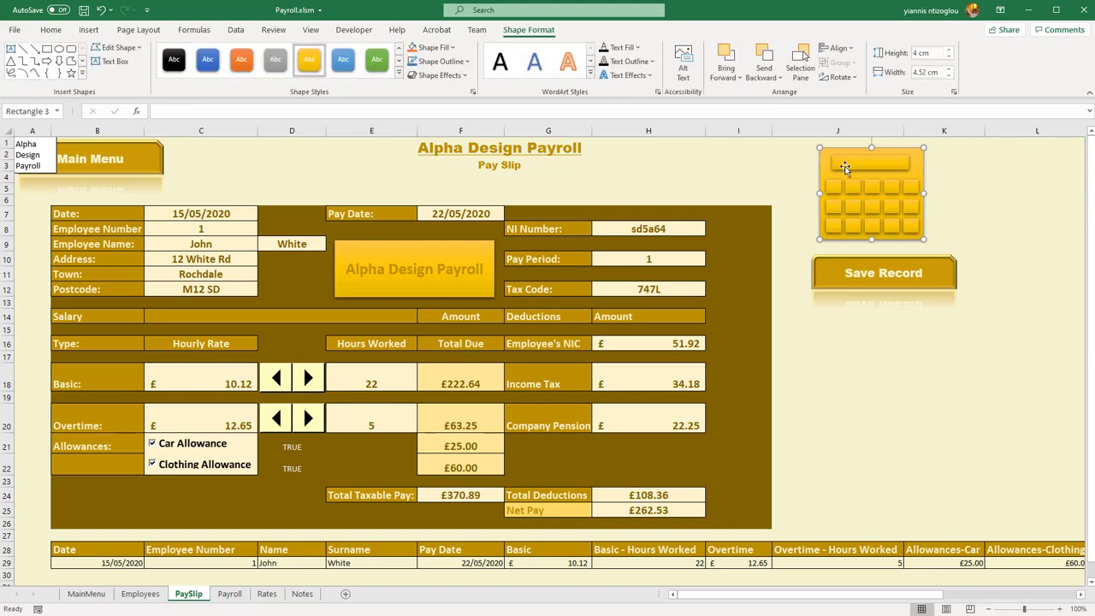
{"action": "left_click", "coordinate": [846, 165], "text": "shift"}
{"action": "left_click", "coordinate": [839, 187], "text": "shift"}
{"action": "left_click", "coordinate": [870, 187], "text": "shift"}
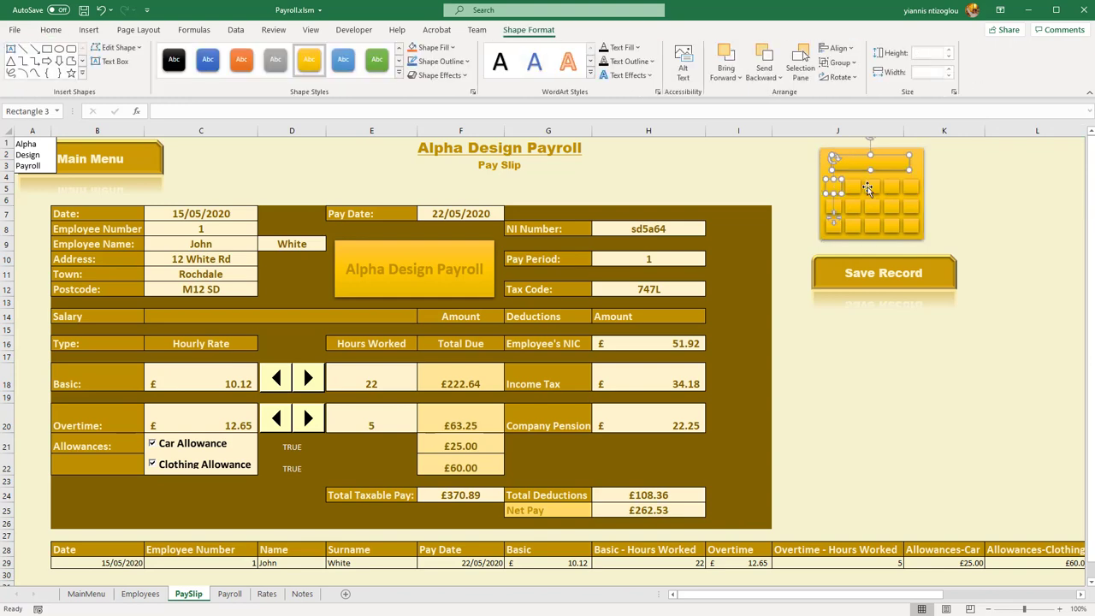
{"action": "left_click", "coordinate": [894, 188], "text": "shift"}
{"action": "left_click", "coordinate": [913, 188], "text": "shift"}
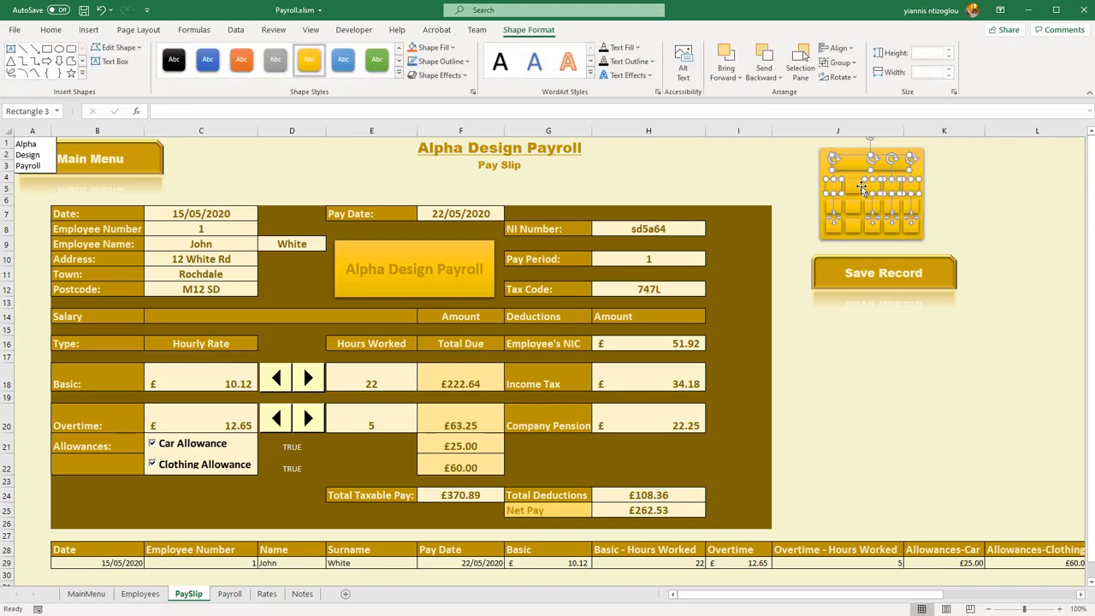
{"action": "left_click", "coordinate": [857, 190], "text": "shift"}
{"action": "left_click", "coordinate": [837, 206], "text": "shift"}
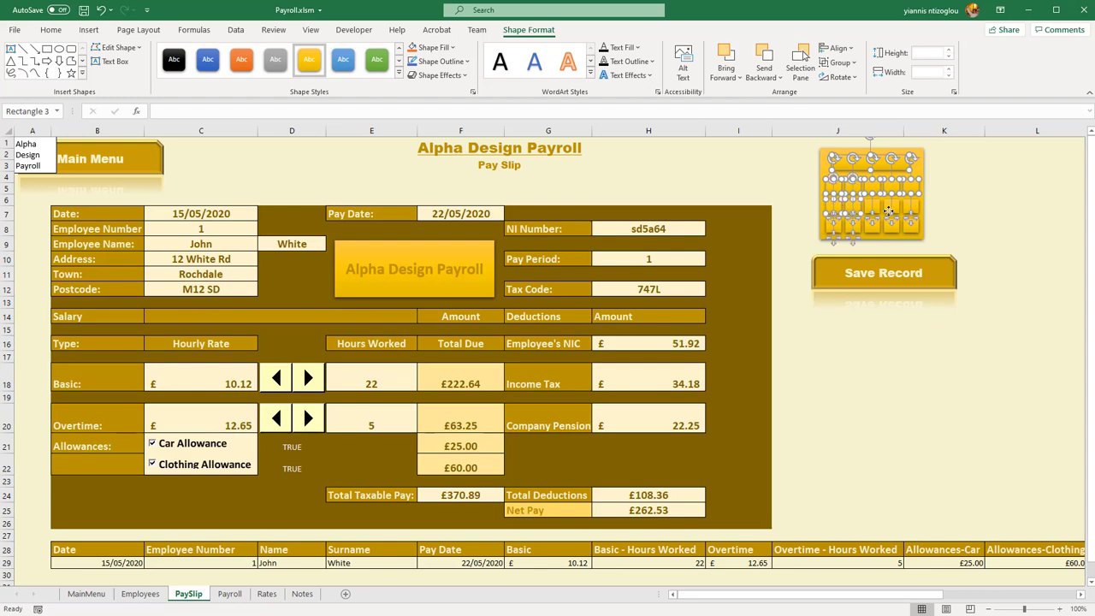
{"action": "left_click", "coordinate": [878, 208], "text": "shift"}
{"action": "left_click", "coordinate": [896, 204], "text": "shift"}
{"action": "left_click", "coordinate": [915, 208], "text": "shift"}
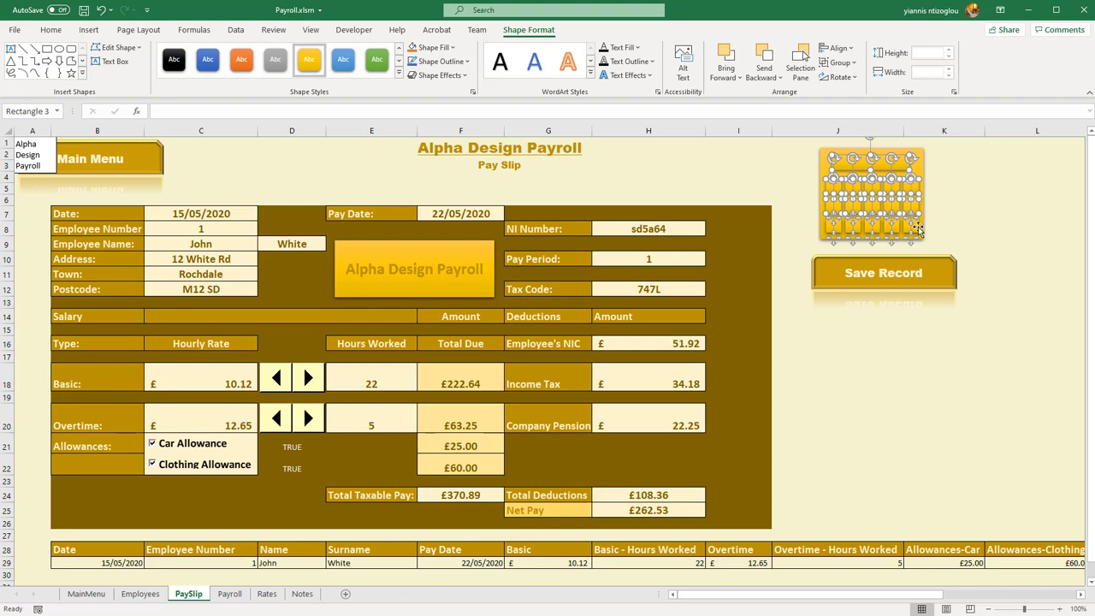
{"action": "left_click", "coordinate": [918, 226], "text": "shift"}
{"action": "left_click", "coordinate": [897, 230], "text": "shift"}
{"action": "left_click", "coordinate": [877, 229], "text": "shift"}
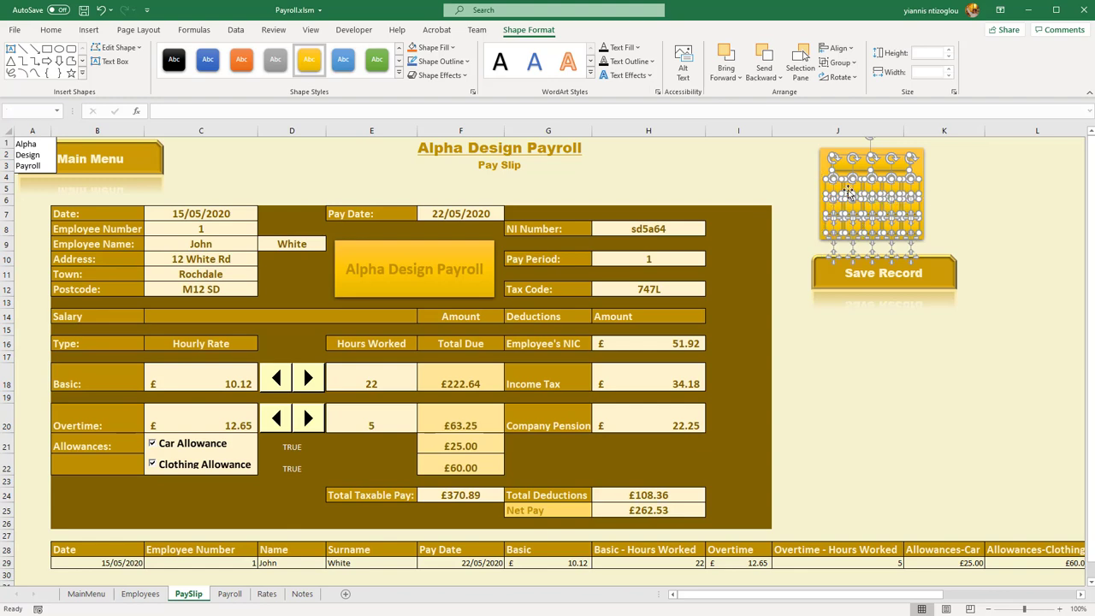
Step: Add the gold background rectangle to the selected calculator parts and group them all into one object
{"action": "left_click_drag", "start_coordinate": [869, 188], "coordinate": [1004, 189]}
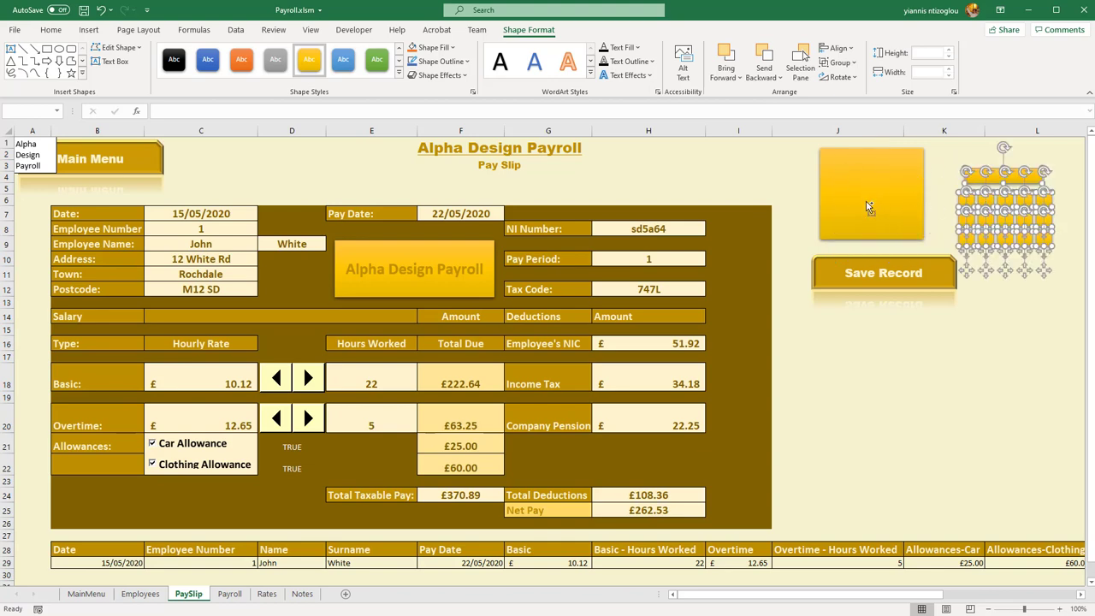
{"action": "key", "text": "ctrl+z"}
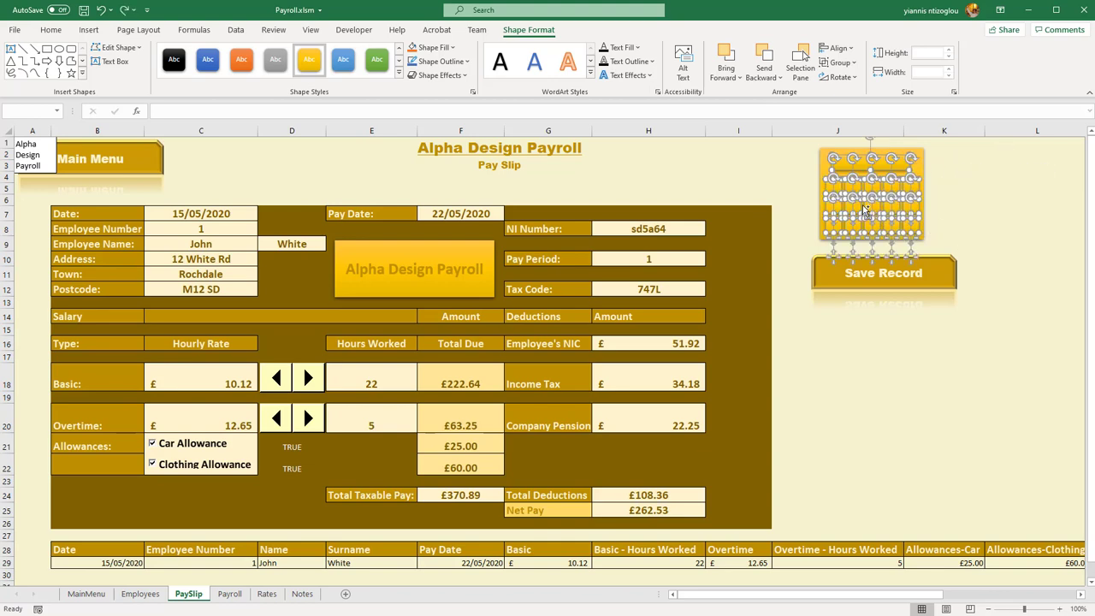
{"action": "left_click", "coordinate": [820, 160], "text": "shift"}
{"action": "left_click_drag", "start_coordinate": [848, 174], "coordinate": [1005, 183]}
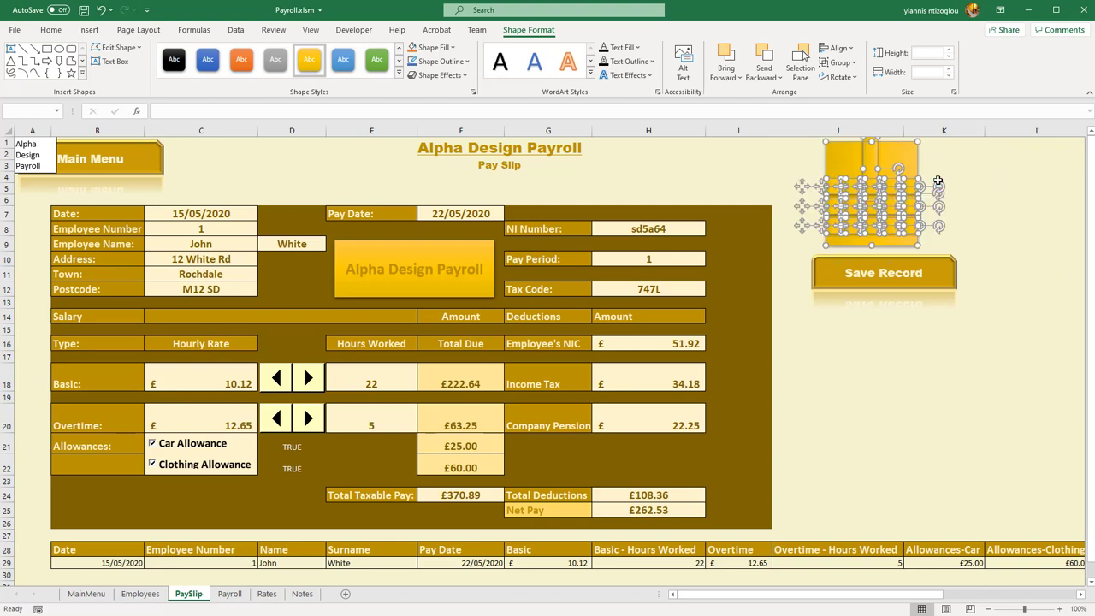
{"action": "key", "text": "ctrl+z"}
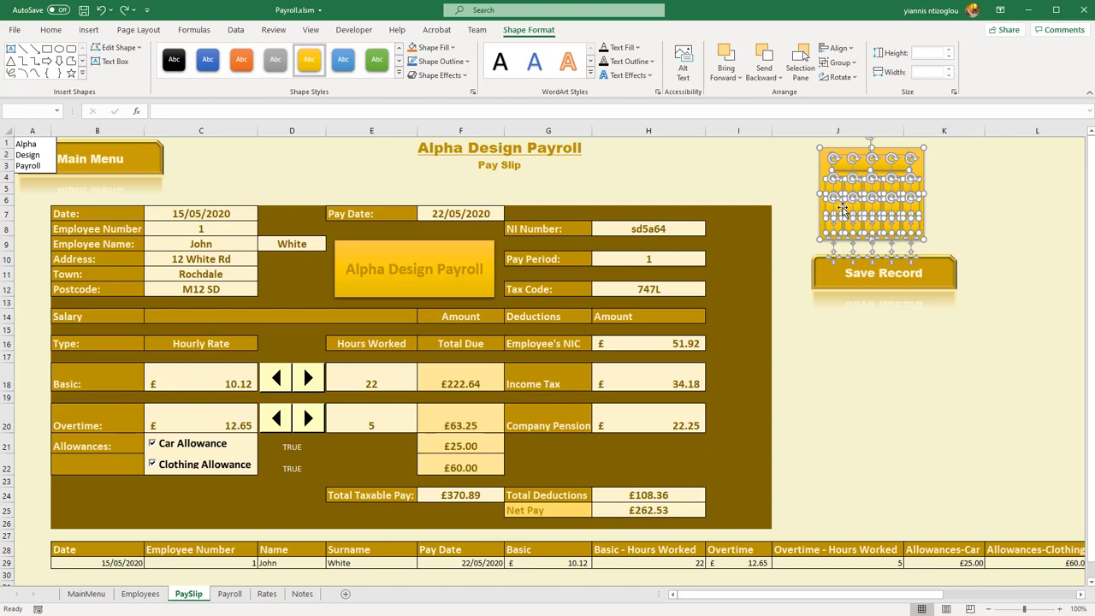
{"action": "mouse_move", "coordinate": [843, 210]}
{"action": "left_mouse_down"}
{"action": "mouse_move", "coordinate": [1004, 214]}
{"action": "mouse_move", "coordinate": [791, 177]}
{"action": "mouse_move", "coordinate": [760, 222]}
{"action": "mouse_move", "coordinate": [845, 214]}
{"action": "left_mouse_up"}
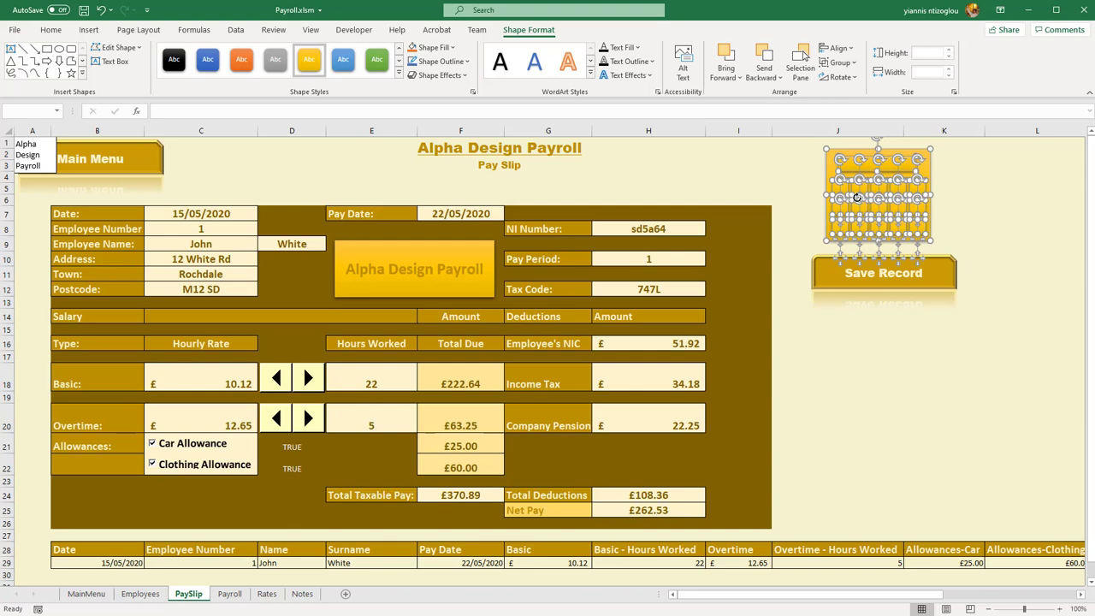
{"action": "right_click", "coordinate": [869, 207]}
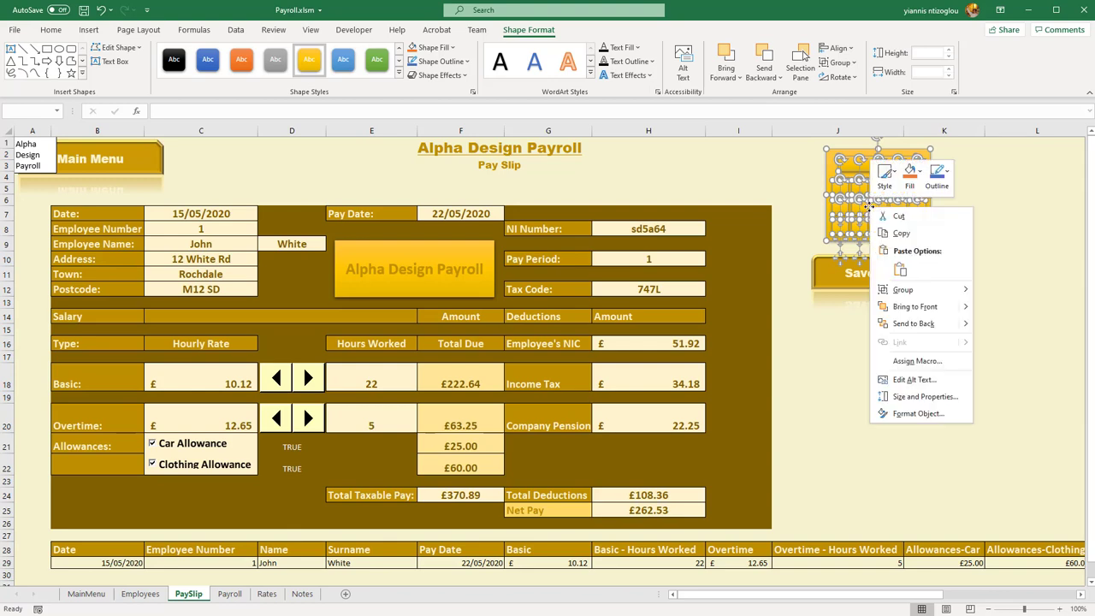
{"action": "mouse_move", "coordinate": [905, 292]}
{"action": "left_click", "coordinate": [1001, 292]}
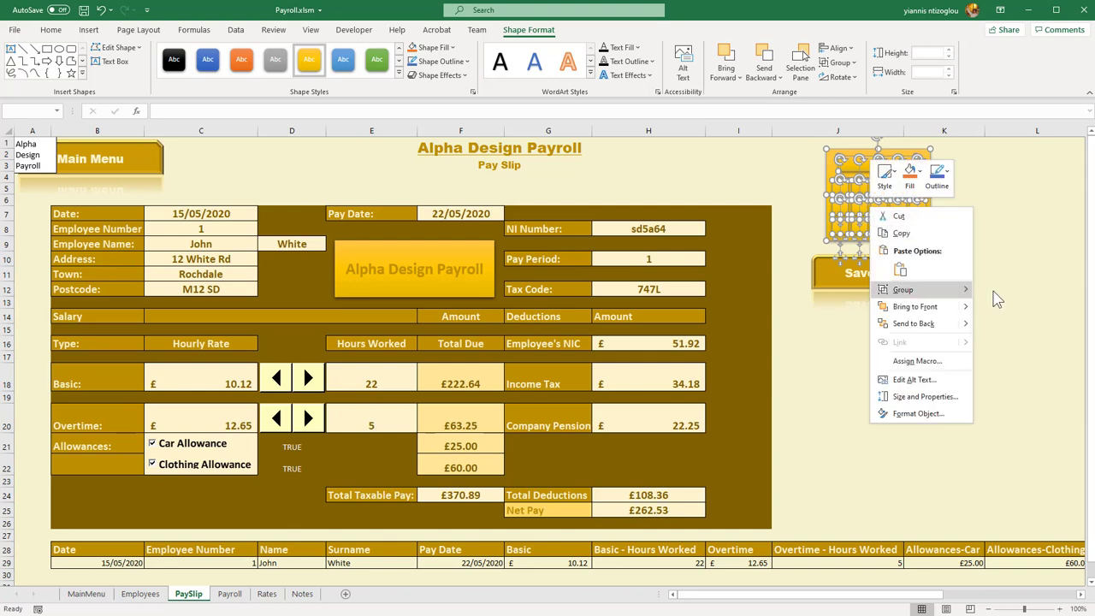
Step: Shrink the grouped calculator to about 1.85 cm high by 1.72 cm wide and place it at the logo box's right end
{"action": "left_click_drag", "start_coordinate": [934, 244], "coordinate": [462, 267]}
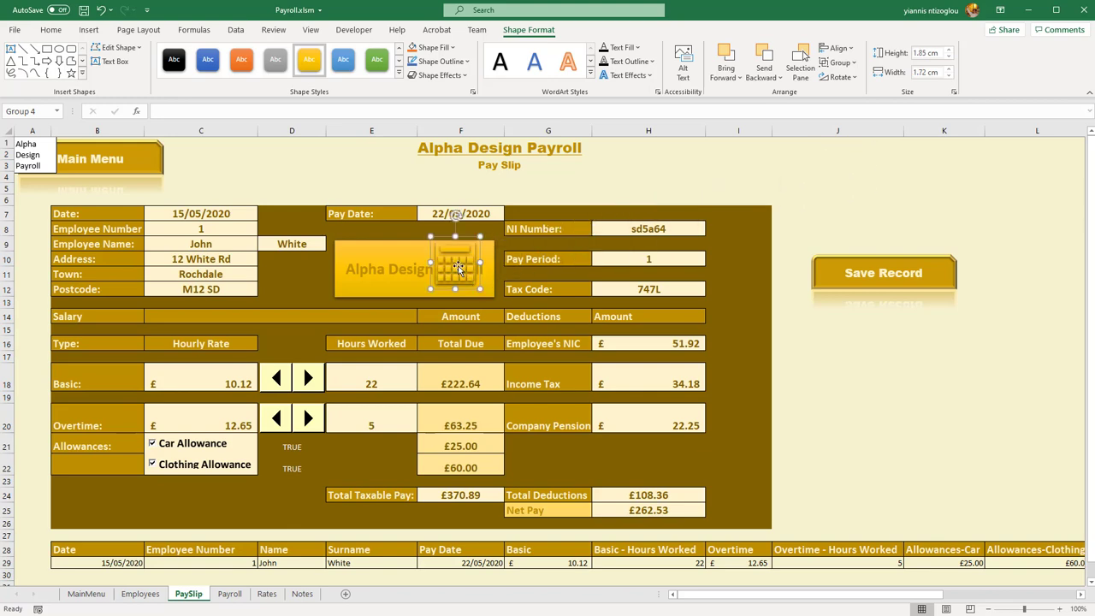
{"action": "left_click_drag", "start_coordinate": [458, 267], "coordinate": [470, 274]}
Step: Break the logo box text into two lines, "Alpha Design" and "Payroll", and left-align both
{"action": "left_click", "coordinate": [399, 268]}
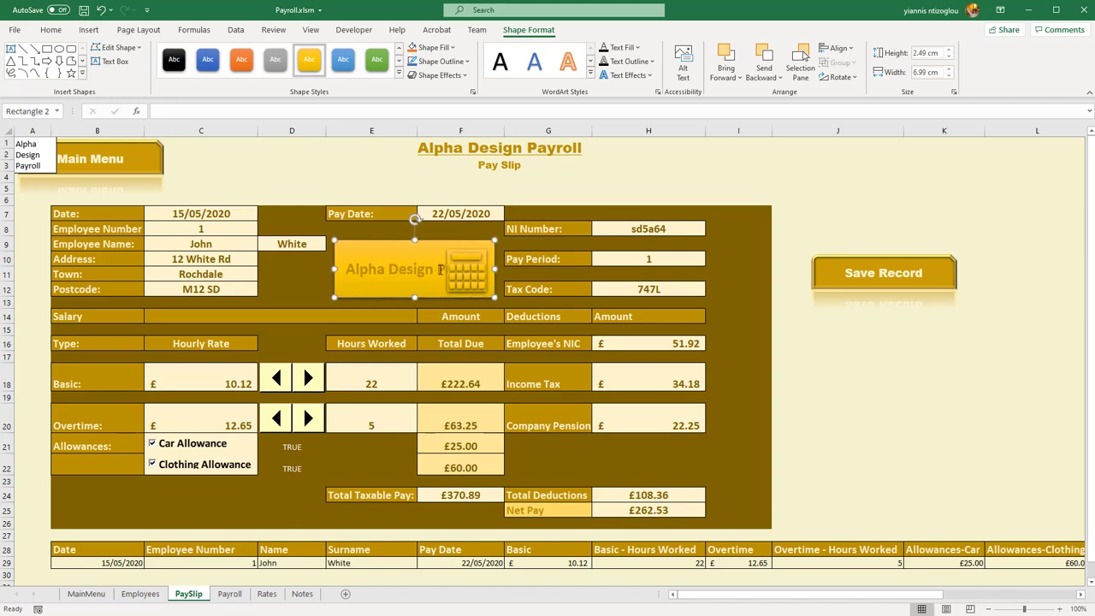
{"action": "key", "text": "Return"}
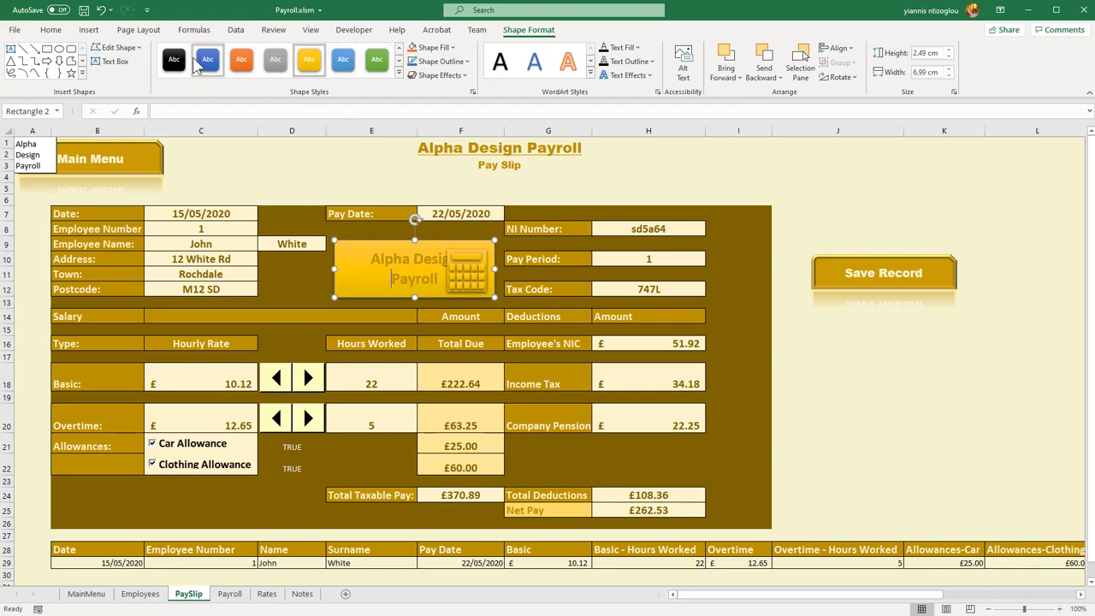
{"action": "left_click", "coordinate": [50, 31]}
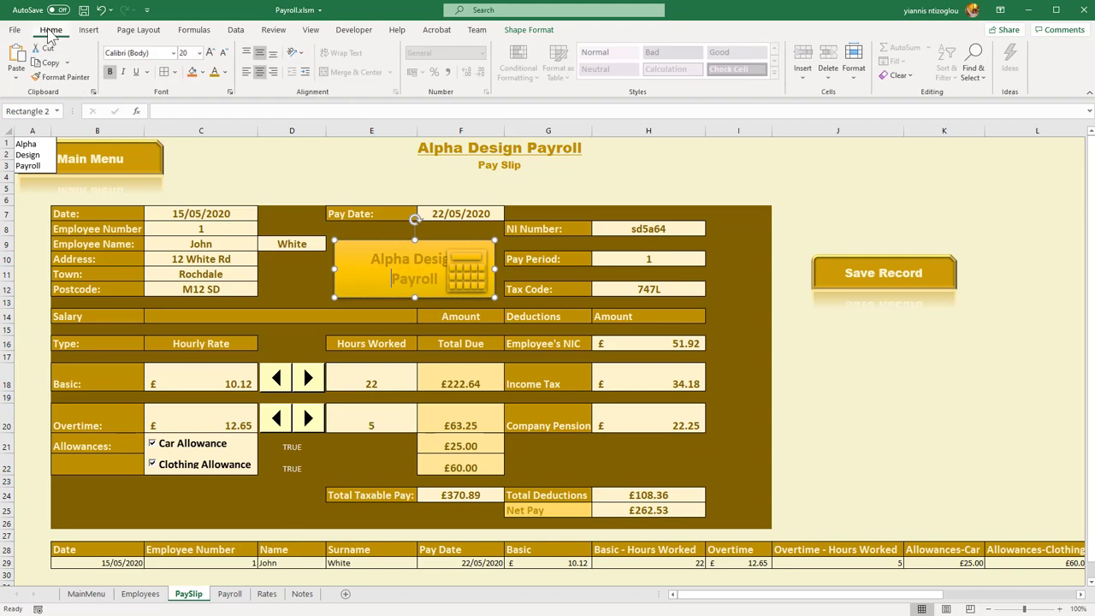
{"action": "left_click", "coordinate": [246, 71]}
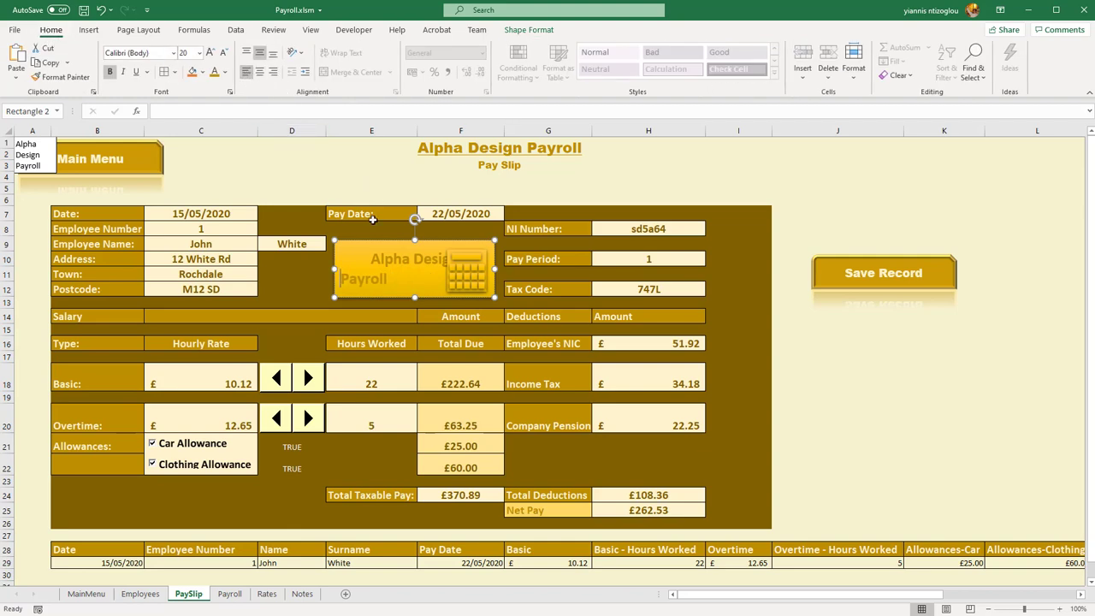
{"action": "left_click", "coordinate": [243, 73]}
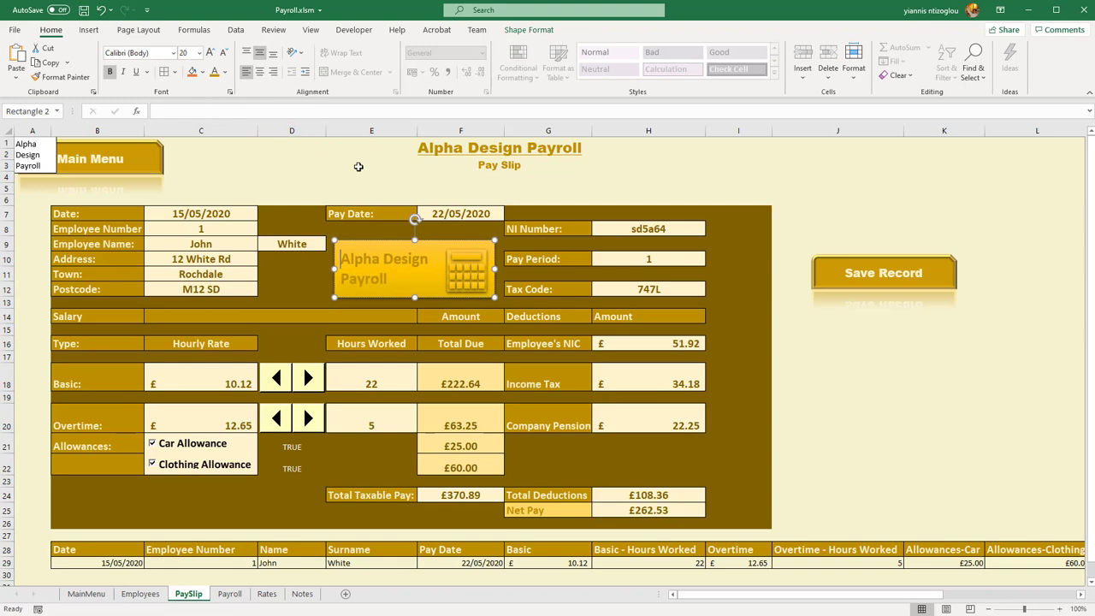
Step: Nudge the calculator slightly left within the logo box
{"action": "left_click", "coordinate": [459, 267]}
{"action": "left_click", "coordinate": [462, 268]}
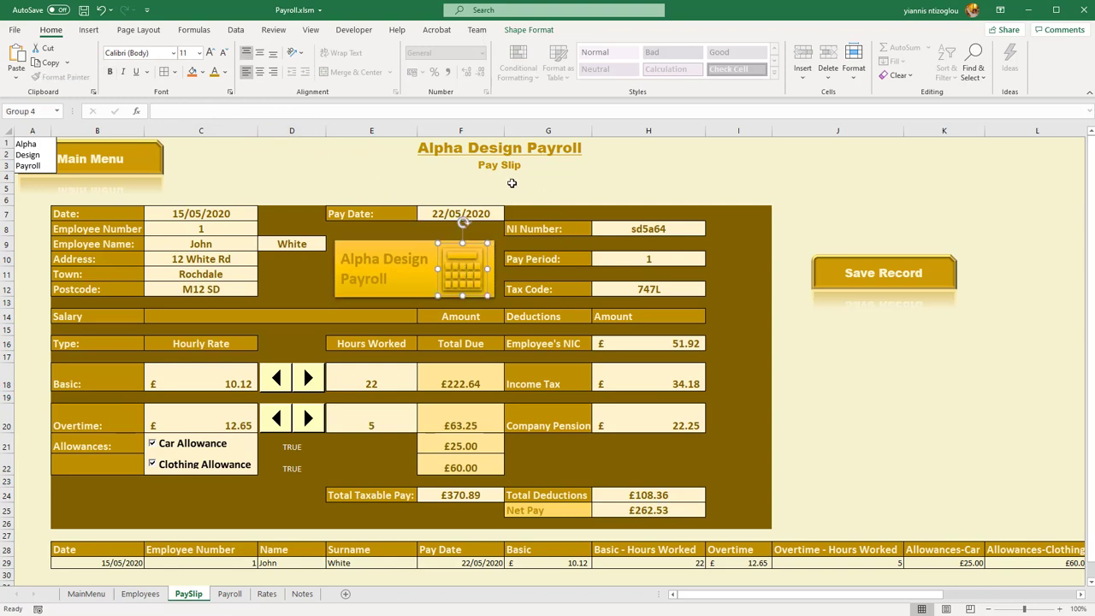
{"action": "left_click", "coordinate": [420, 248]}
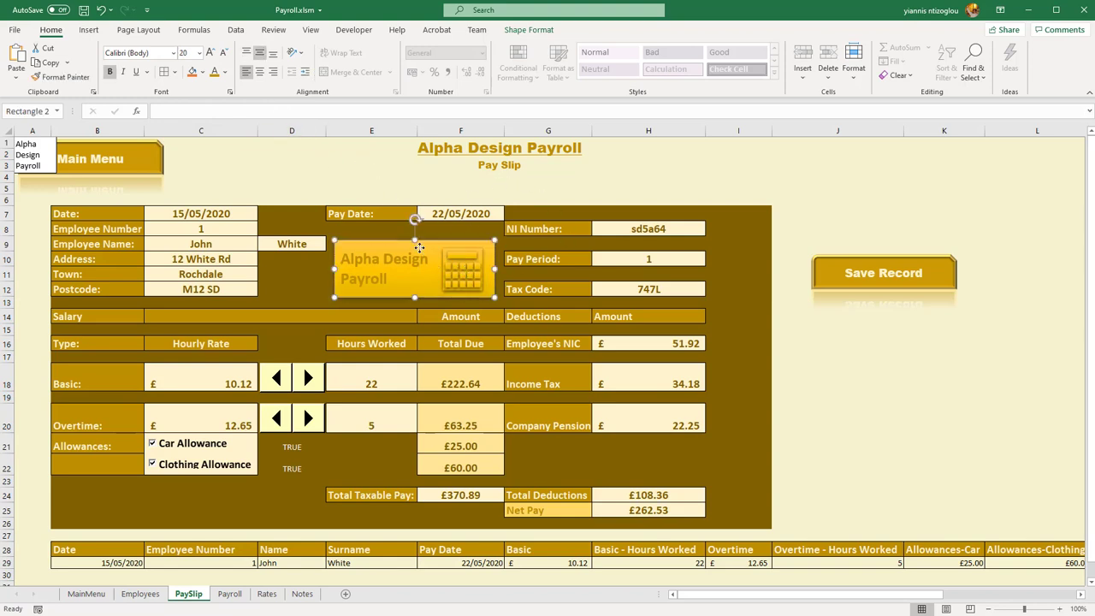
{"action": "left_click", "coordinate": [419, 248]}
{"action": "left_click", "coordinate": [536, 181]}
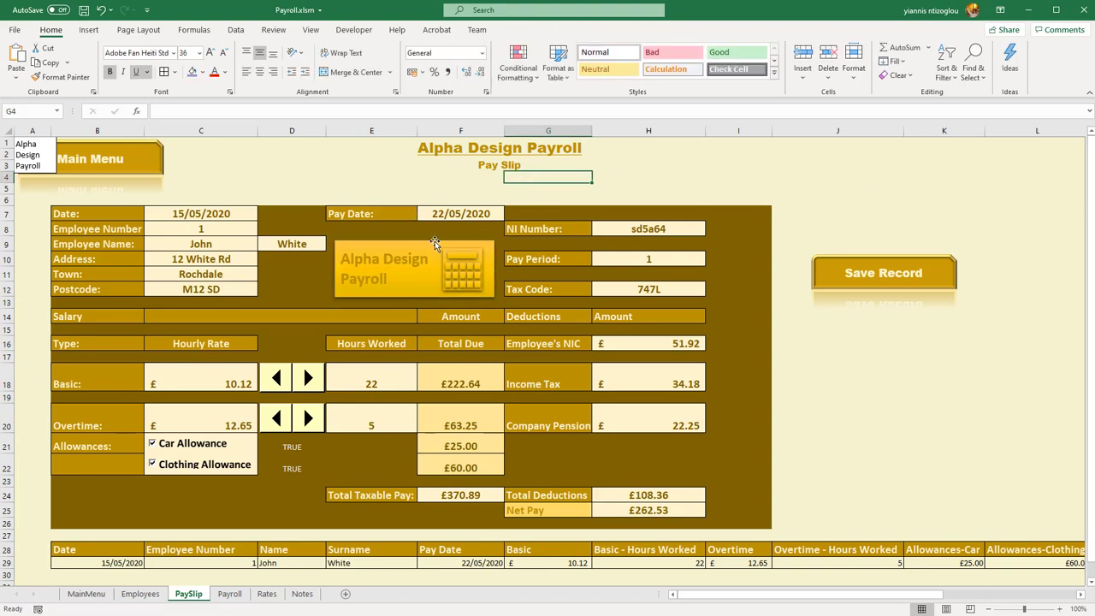
Step: Give the Alpha Design Payroll logo box a 4½ pt dark gold outline
{"action": "left_click", "coordinate": [435, 241]}
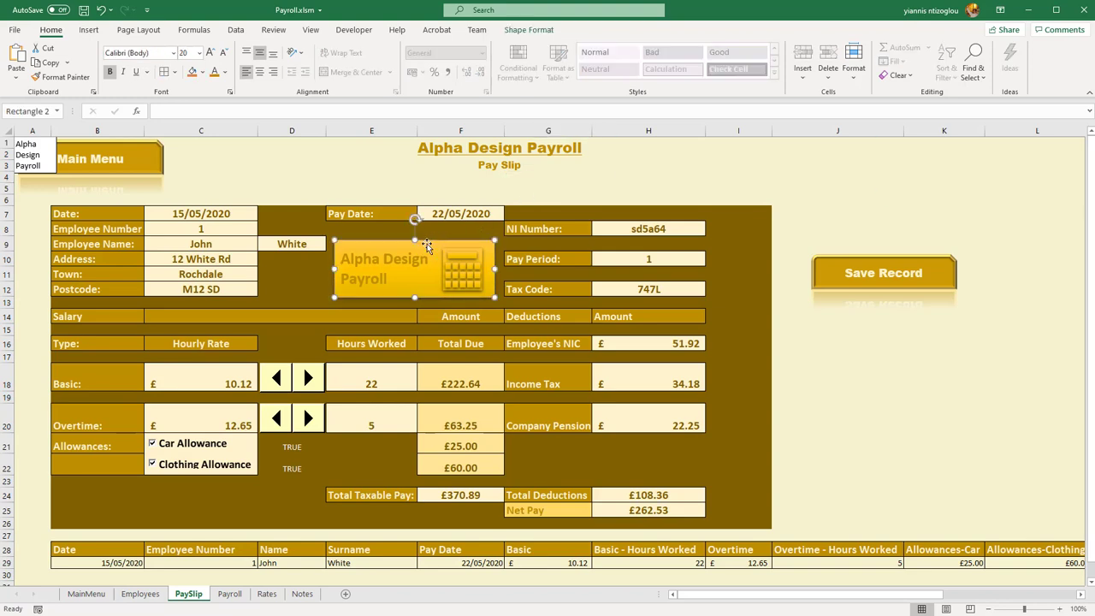
{"action": "left_click", "coordinate": [528, 29]}
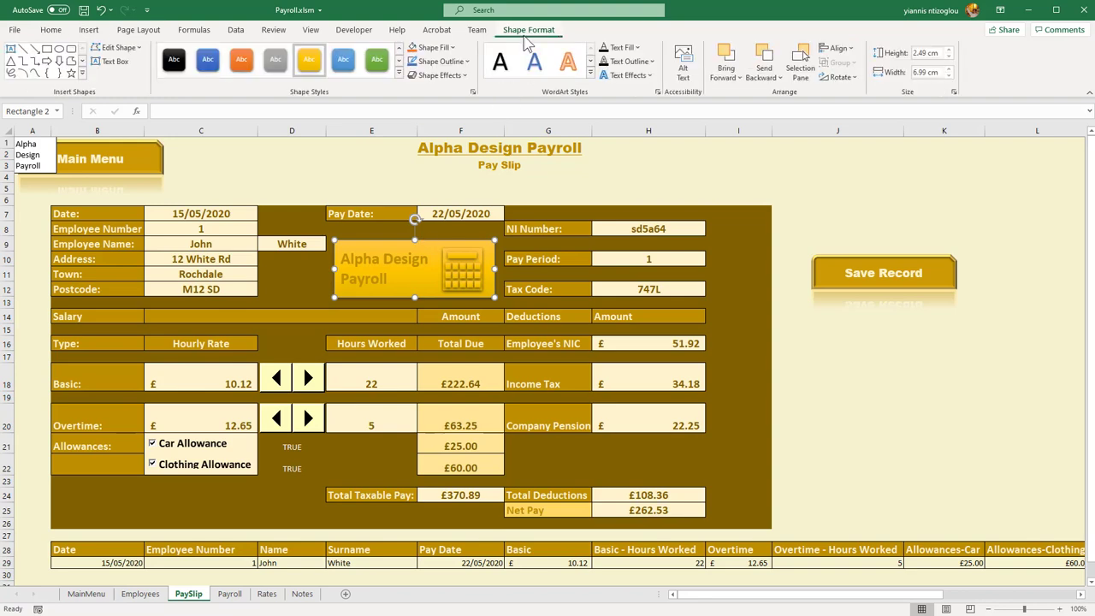
{"action": "left_click", "coordinate": [440, 61]}
{"action": "mouse_move", "coordinate": [445, 284]}
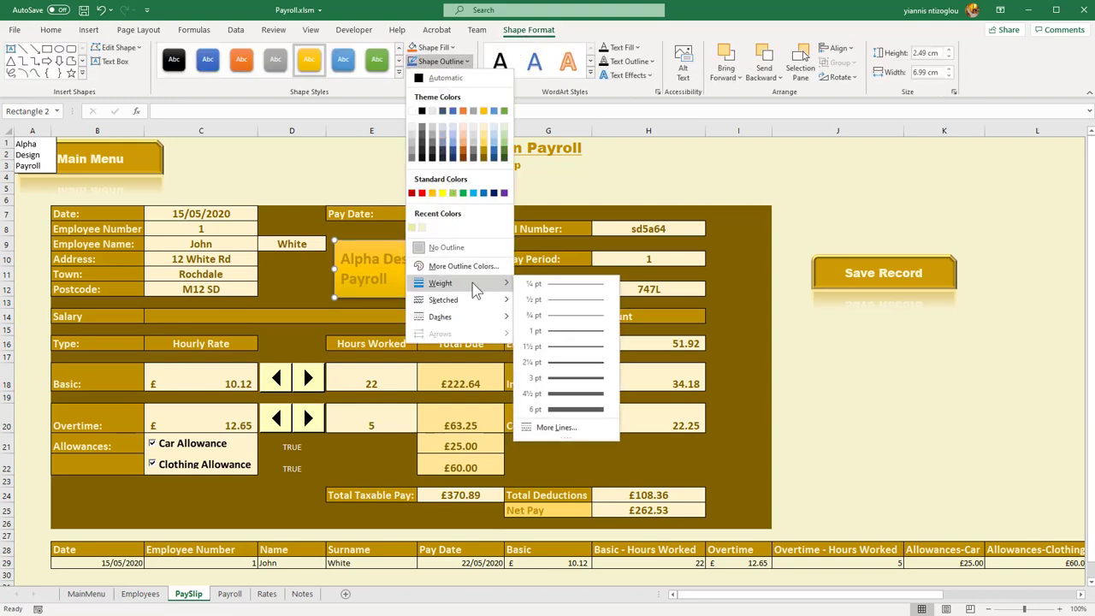
{"action": "left_click", "coordinate": [588, 397]}
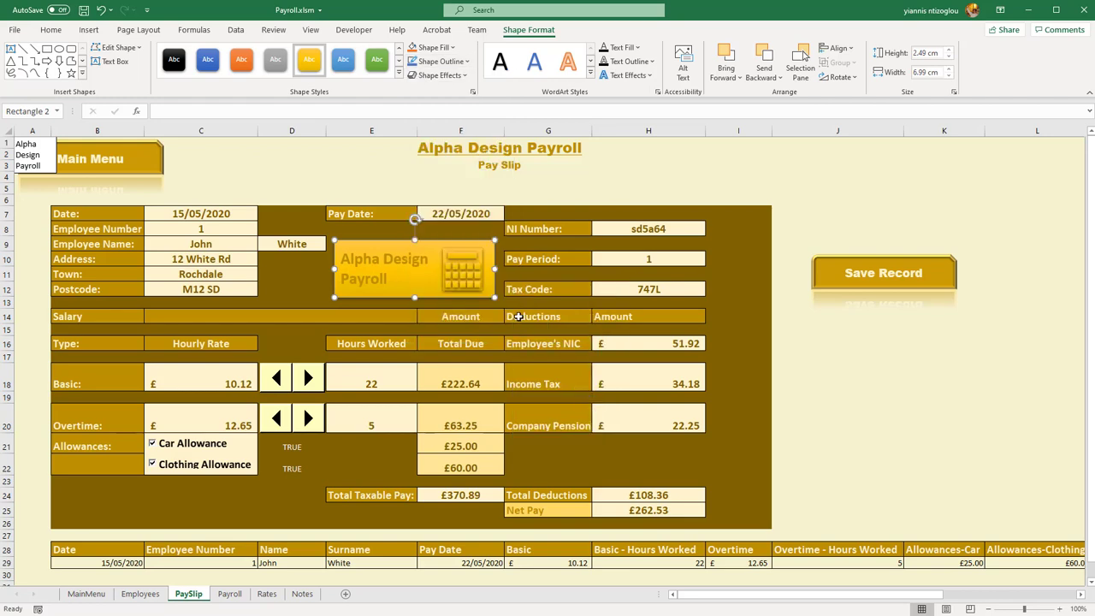
{"action": "left_click", "coordinate": [445, 62]}
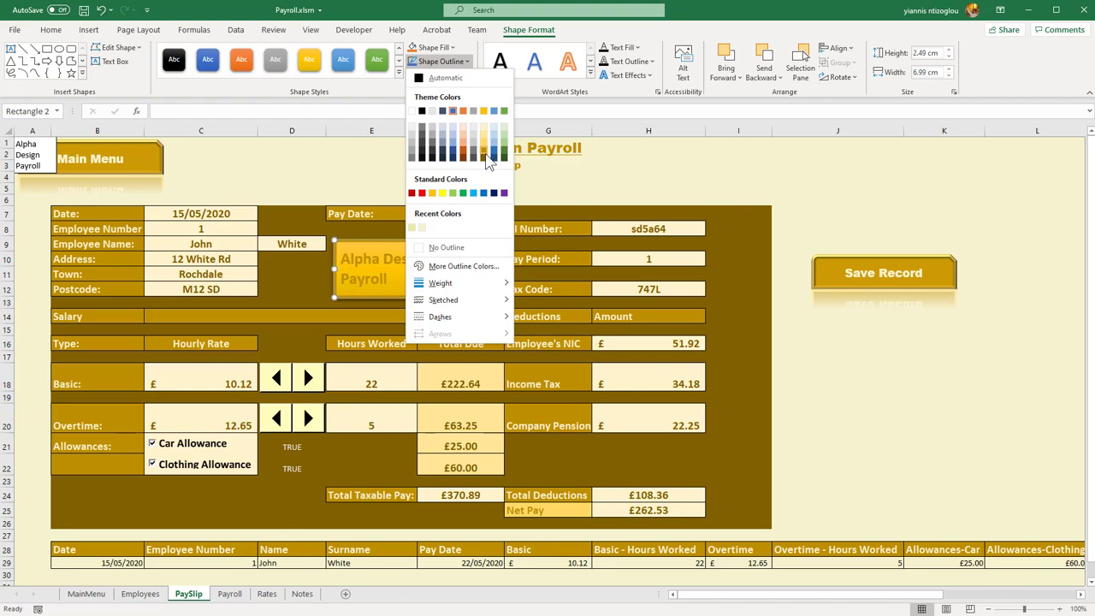
{"action": "left_click", "coordinate": [486, 157]}
{"action": "left_click", "coordinate": [663, 174]}
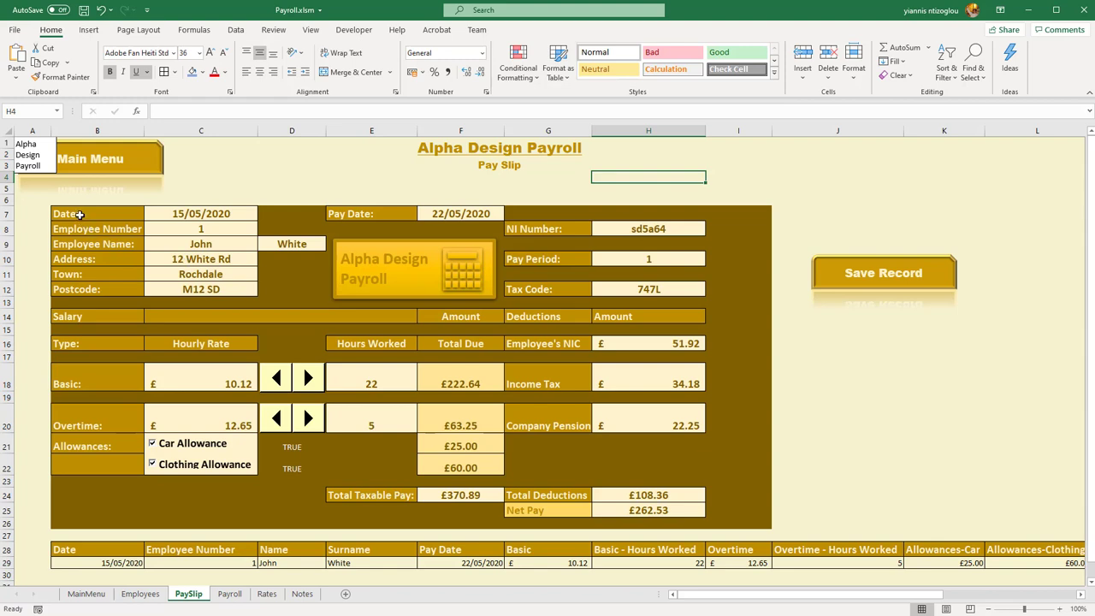
Step: Set the brown pay slip block, B7 to I26, as the print area
{"action": "left_click_drag", "start_coordinate": [80, 214], "coordinate": [701, 490]}
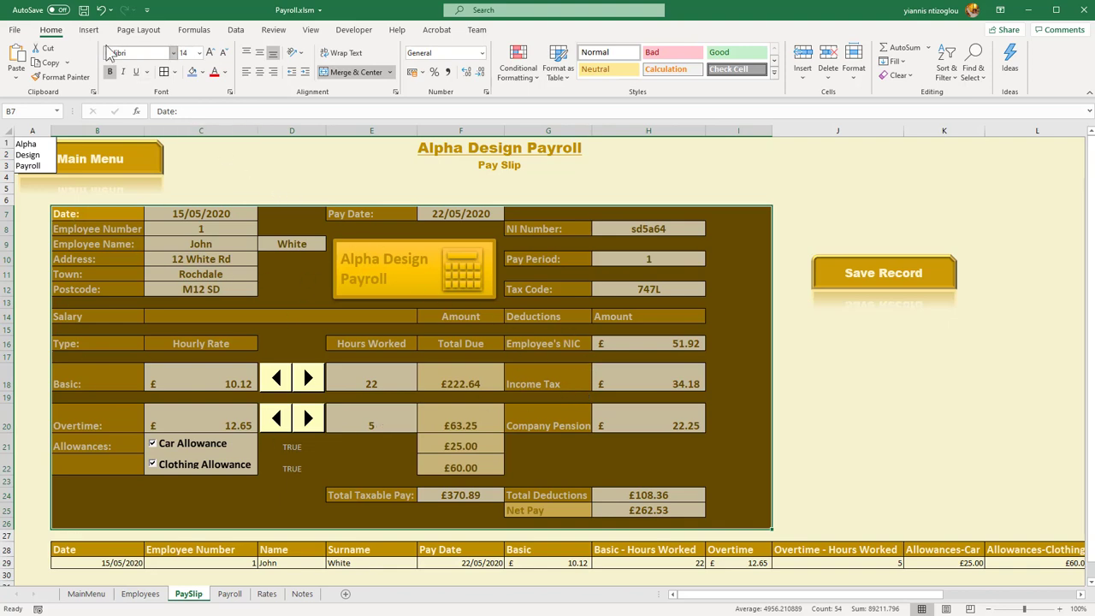
{"action": "left_click", "coordinate": [139, 31]}
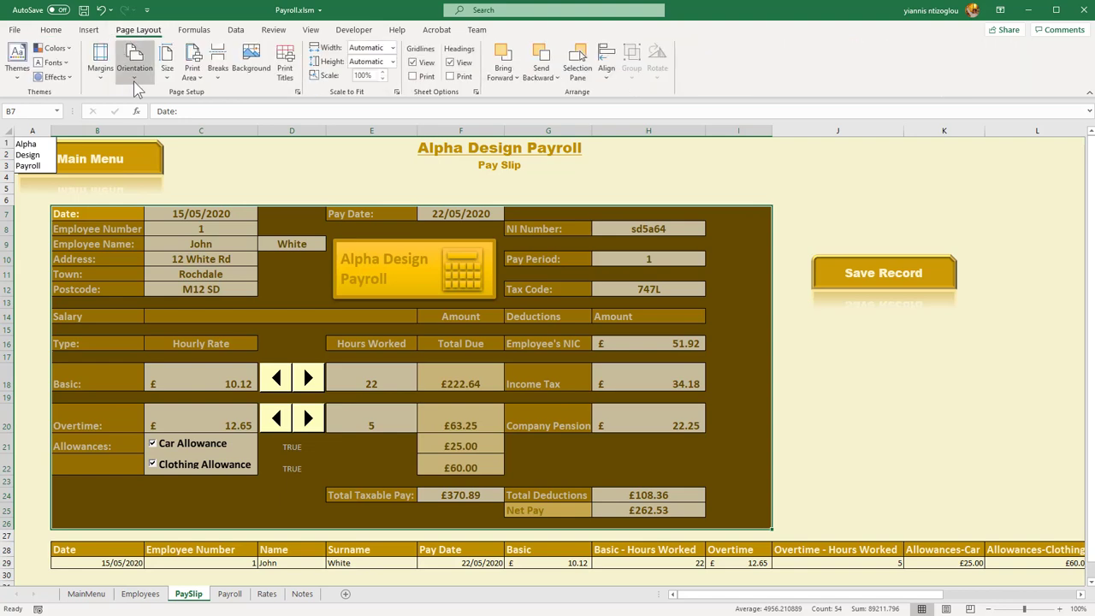
{"action": "left_click", "coordinate": [196, 84]}
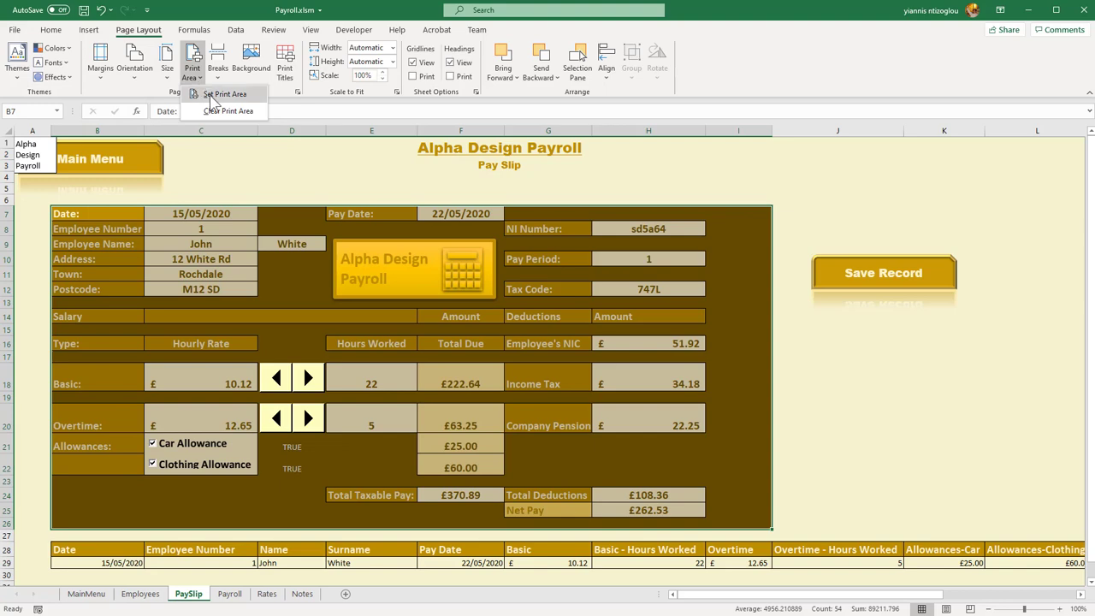
{"action": "left_click", "coordinate": [230, 95]}
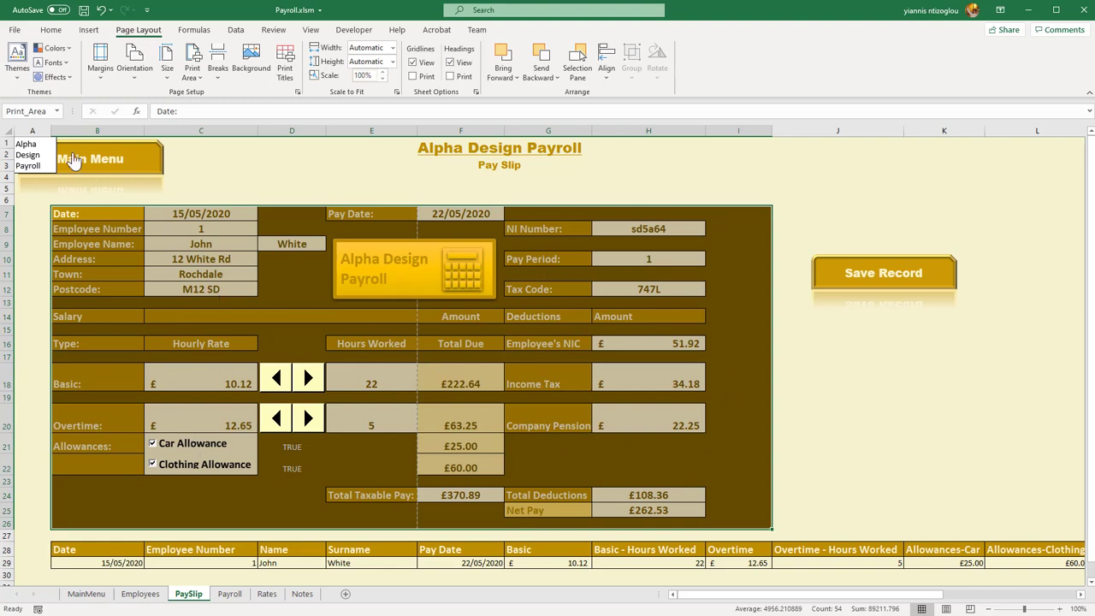
Step: Set the pay slip to print in landscape orientation, fitted to 1 page wide by 1 tall
{"action": "left_click", "coordinate": [15, 31]}
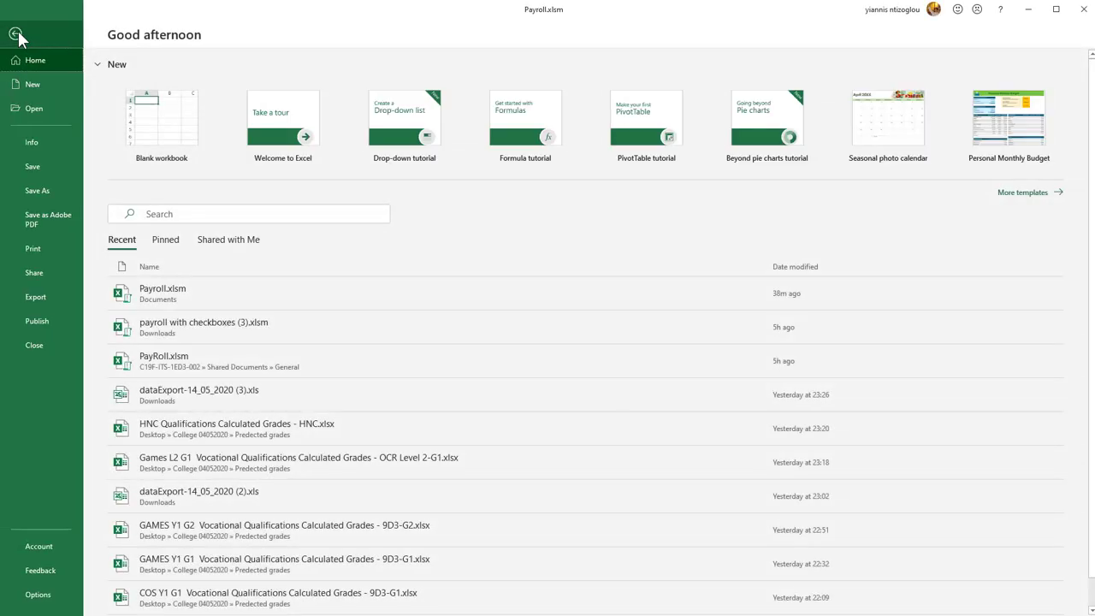
{"action": "left_click", "coordinate": [36, 249]}
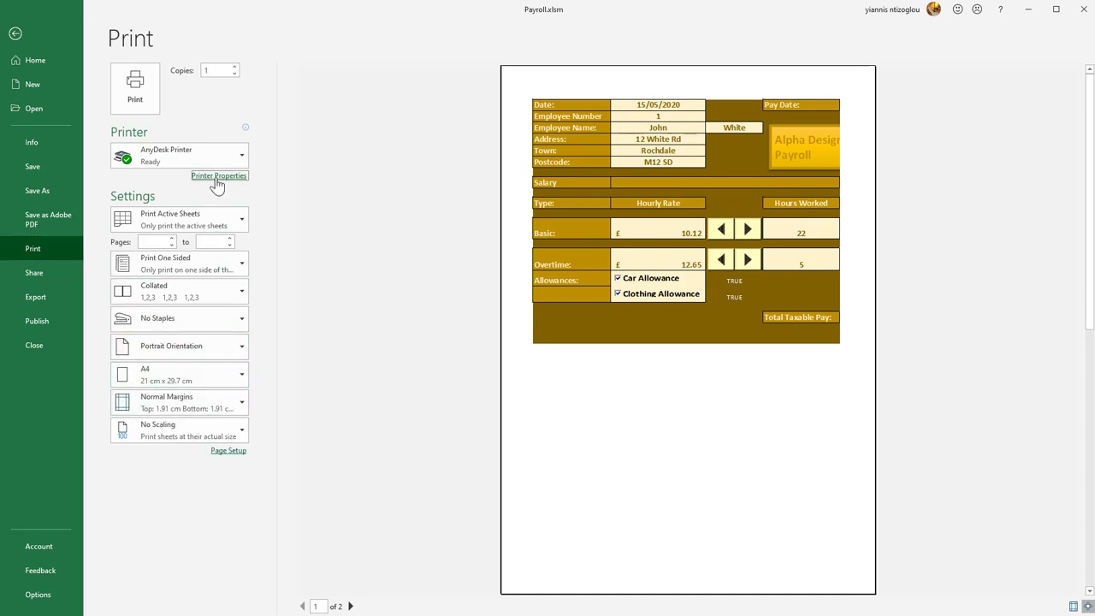
{"action": "left_click", "coordinate": [217, 180]}
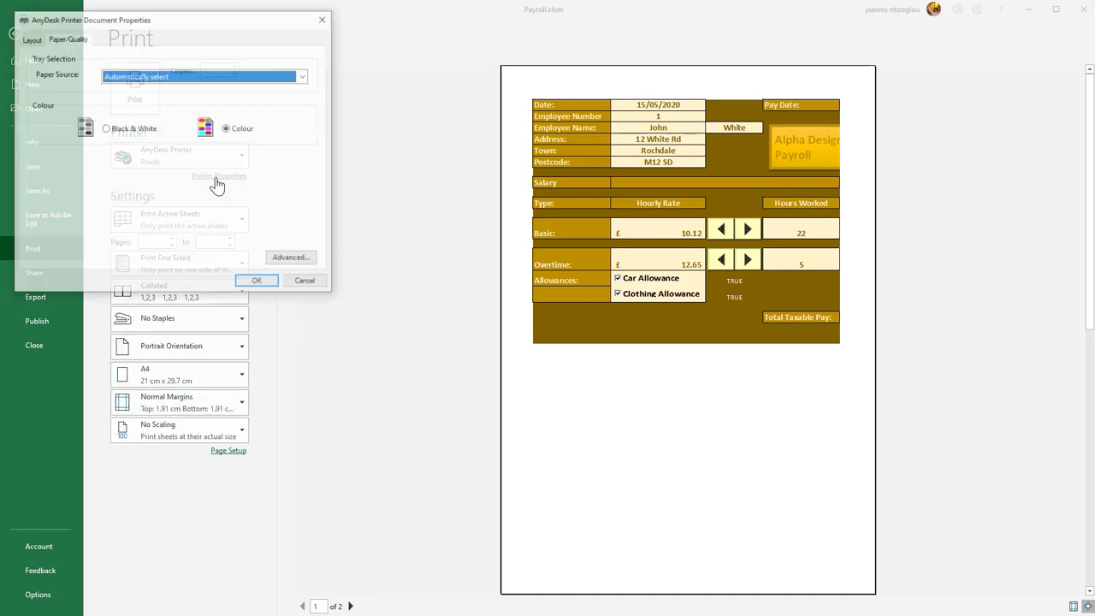
{"action": "left_click", "coordinate": [306, 283]}
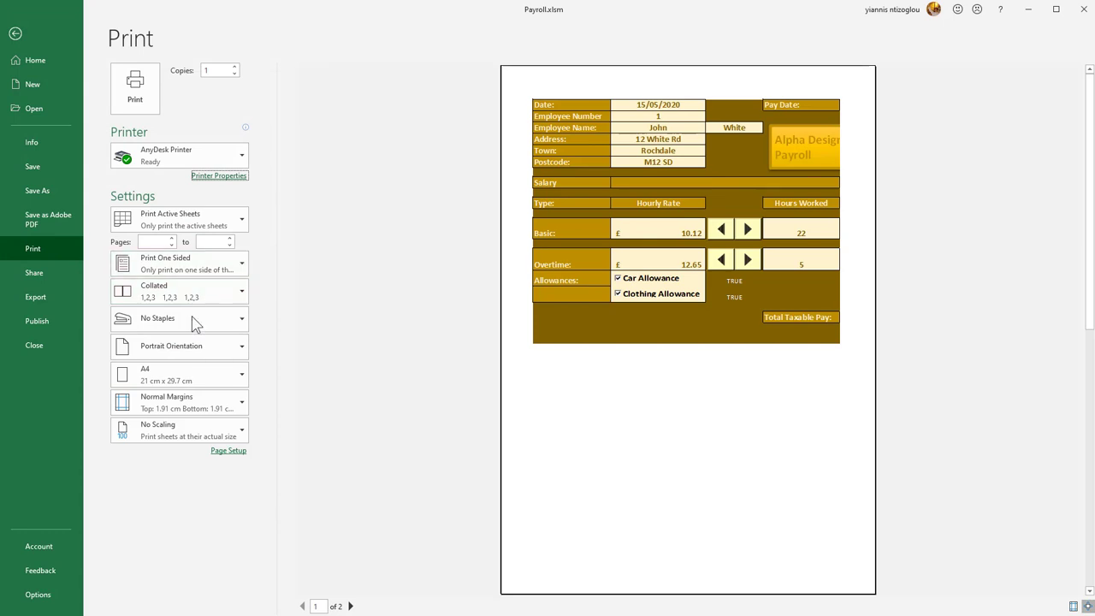
{"action": "left_click", "coordinate": [228, 454]}
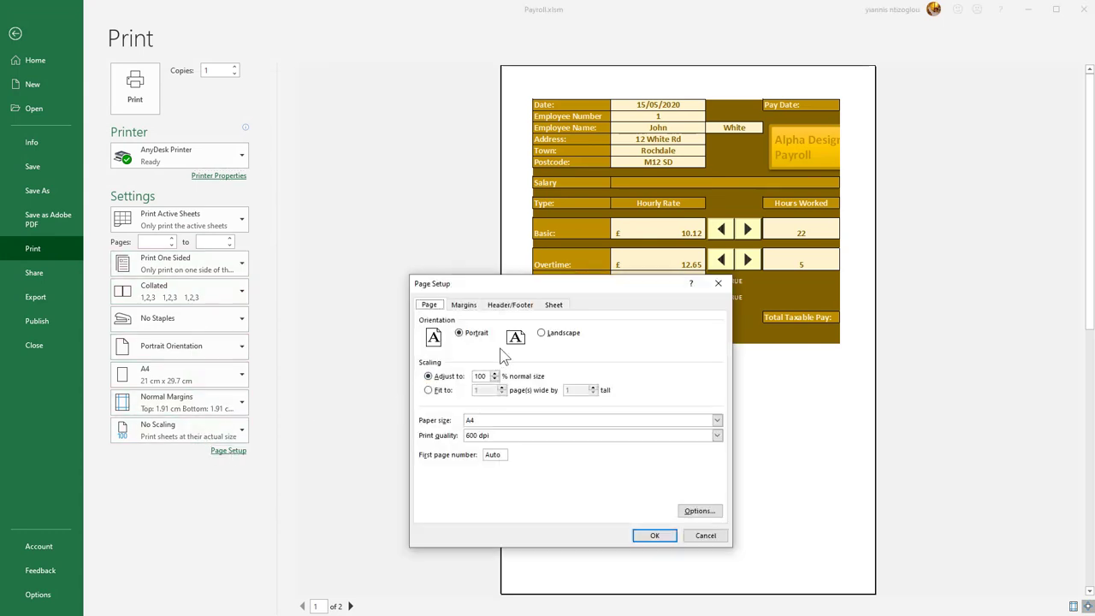
{"action": "left_click", "coordinate": [541, 333]}
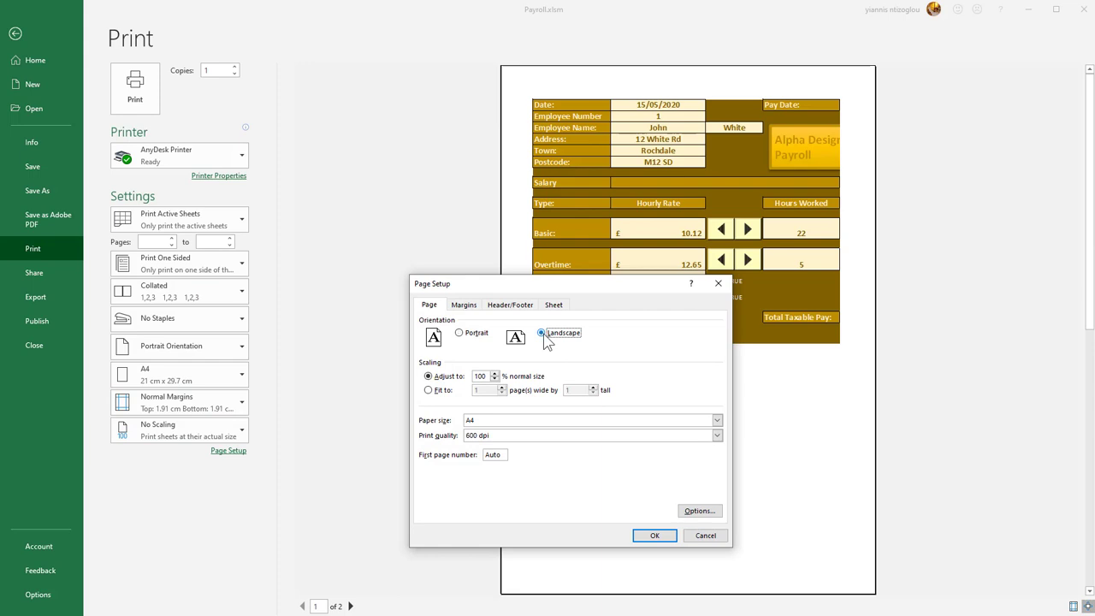
{"action": "left_click", "coordinate": [428, 390]}
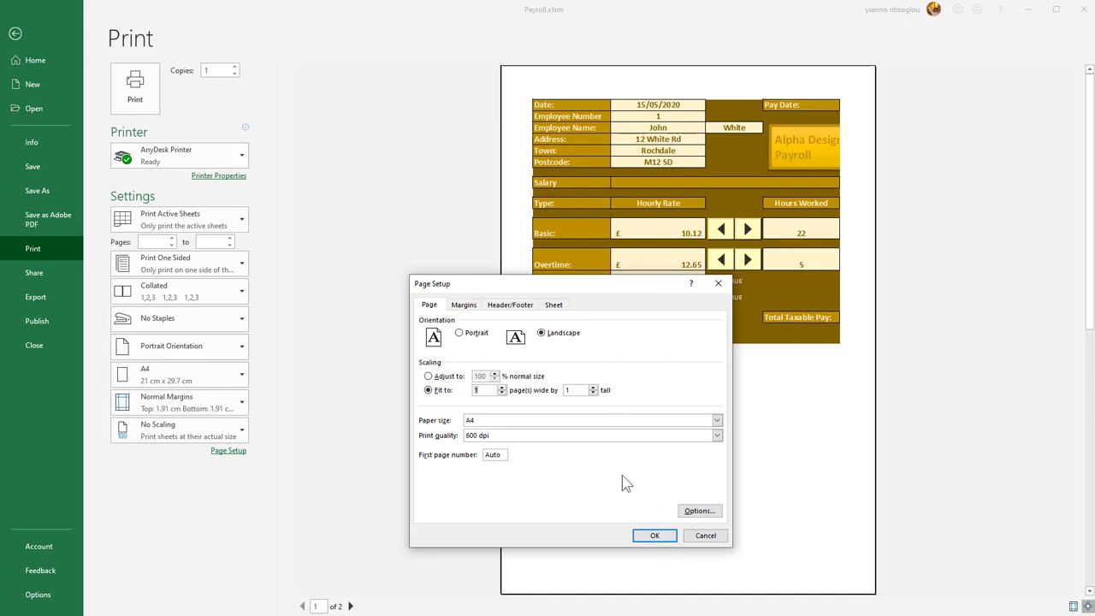
{"action": "left_click", "coordinate": [569, 342]}
{"action": "left_click", "coordinate": [651, 536]}
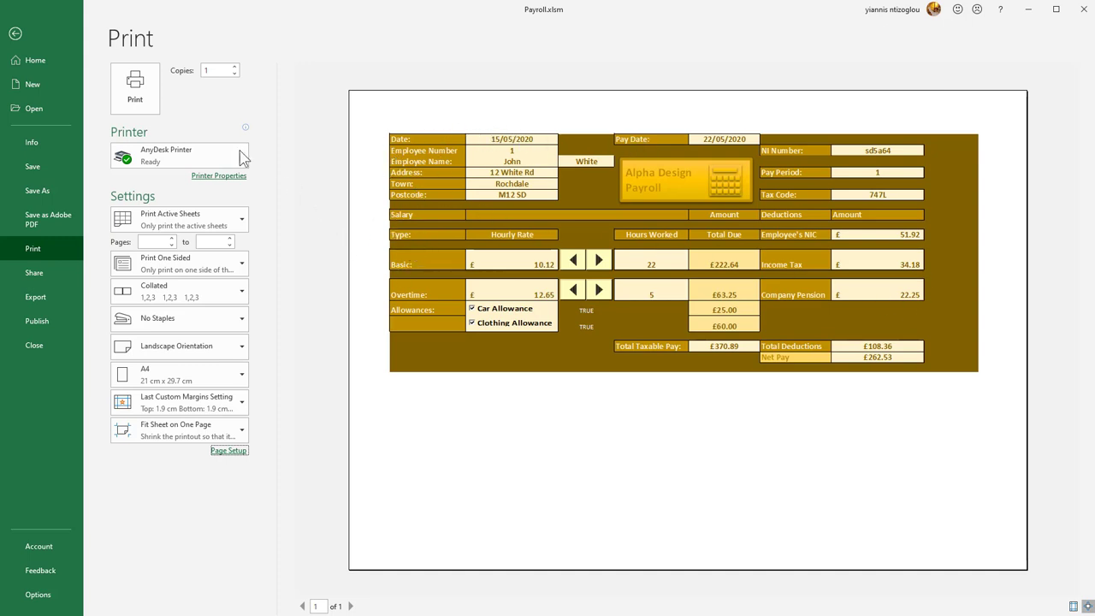
{"action": "left_click", "coordinate": [24, 36]}
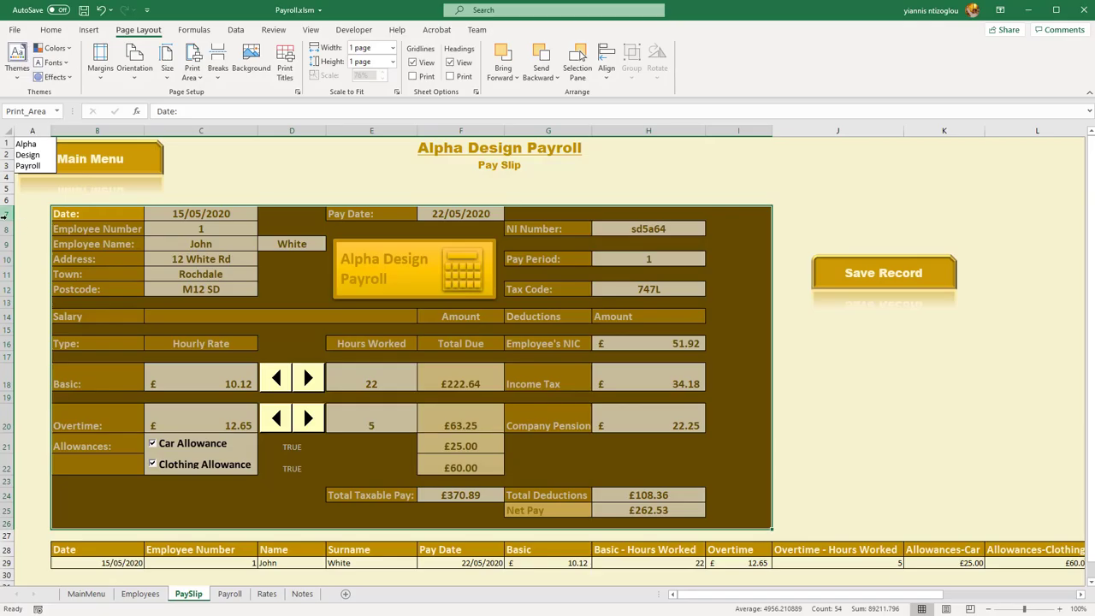
Step: Insert a new row above row 7, at the top of the pay slip block
{"action": "left_click", "coordinate": [6, 214]}
{"action": "right_click", "coordinate": [5, 215]}
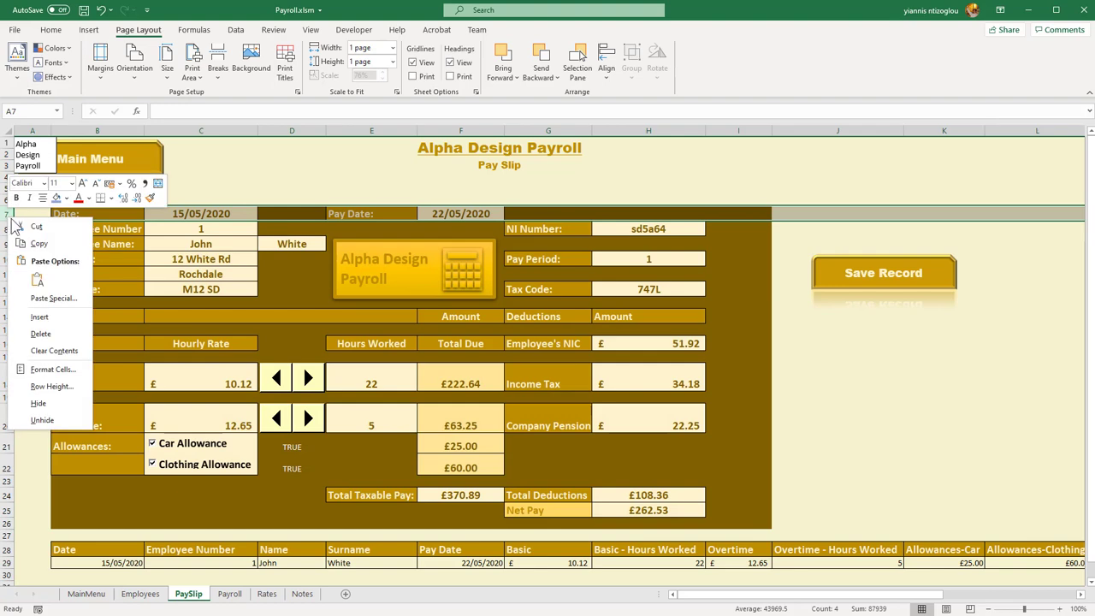
{"action": "left_click", "coordinate": [38, 318]}
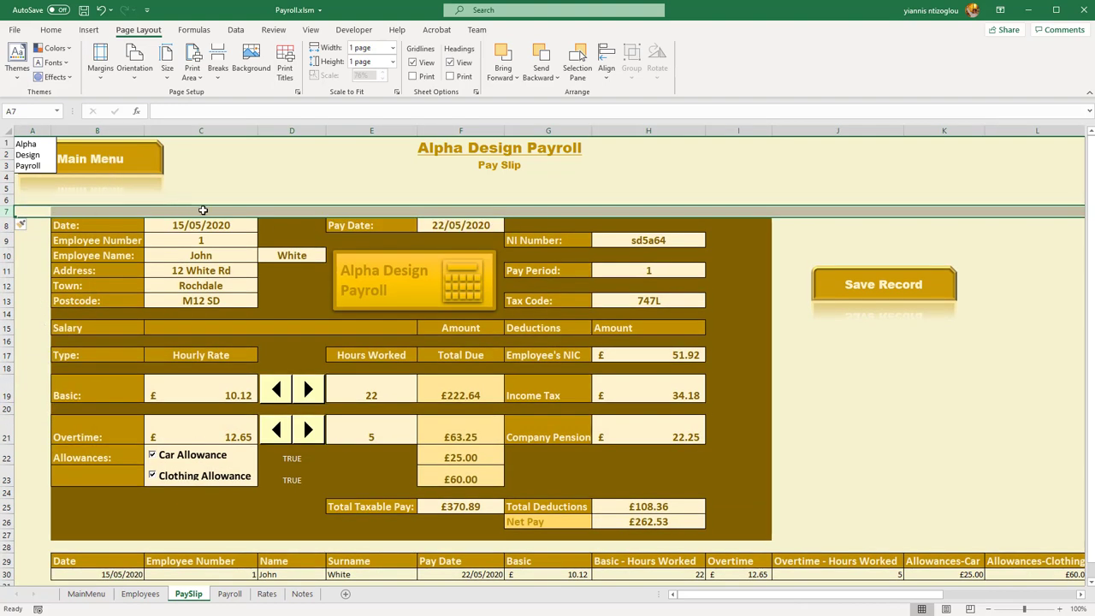
Step: Copy the brown formatting of cell I8 onto A7 to I7 and A8 to A27 with Format Painter
{"action": "left_click_drag", "start_coordinate": [141, 212], "coordinate": [731, 212]}
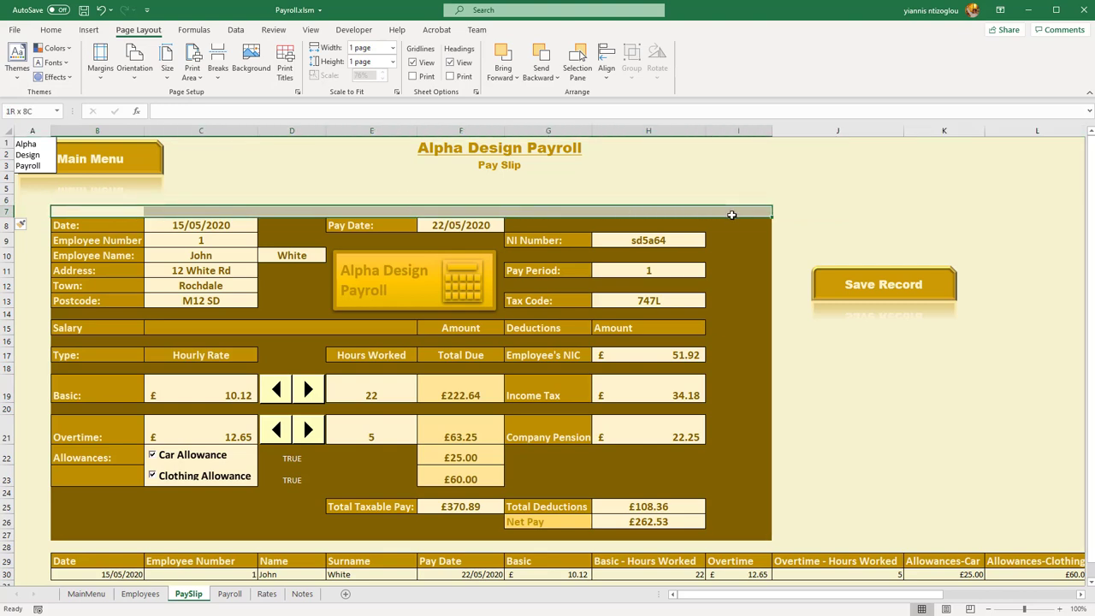
{"action": "left_click", "coordinate": [731, 225]}
{"action": "left_click", "coordinate": [731, 225]}
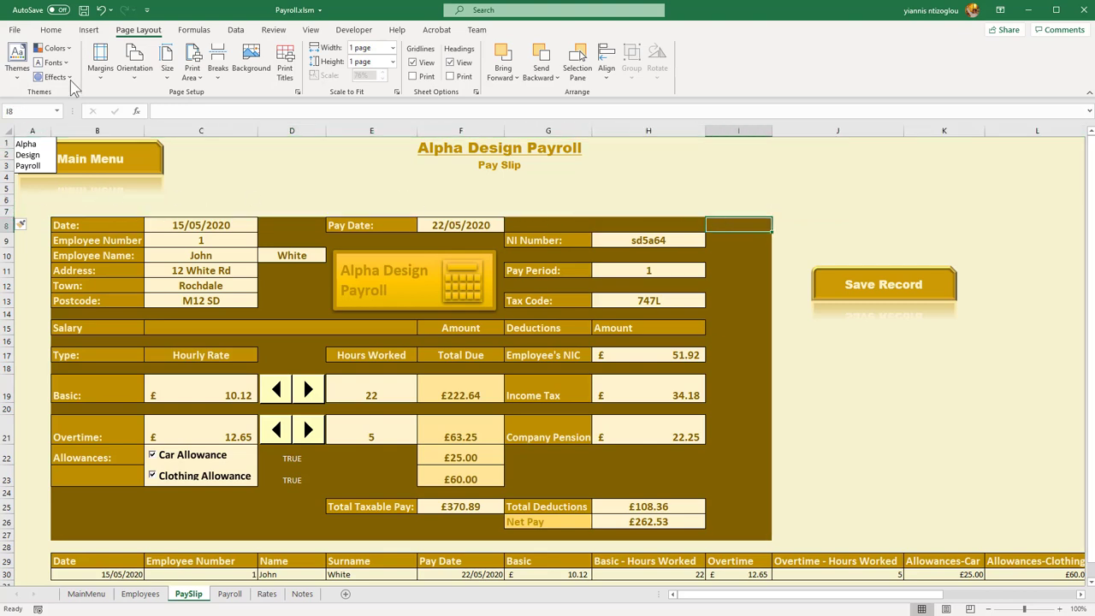
{"action": "left_click", "coordinate": [49, 30]}
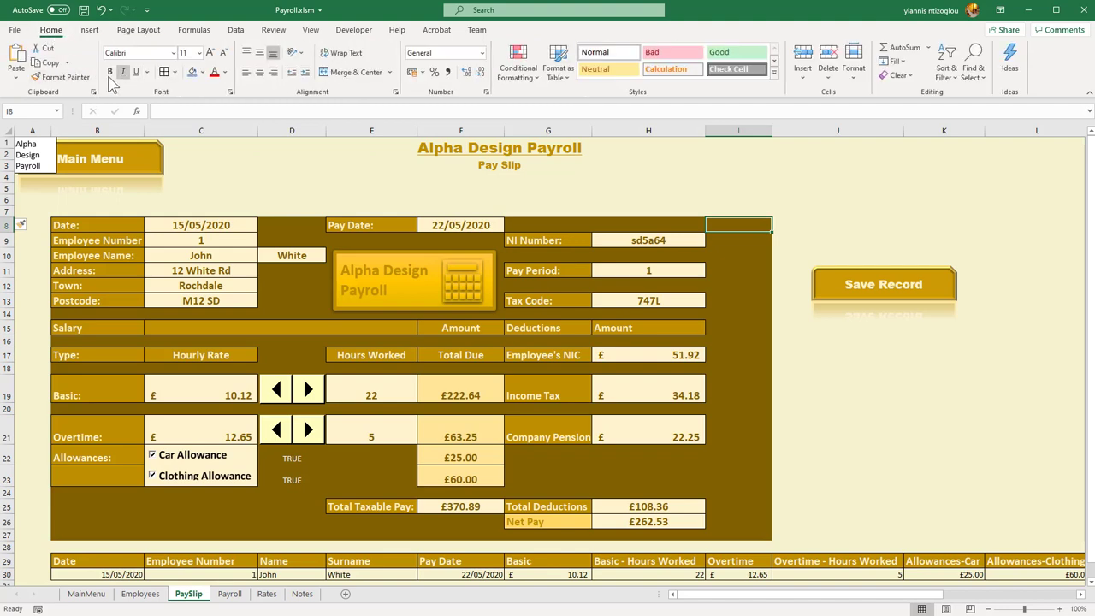
{"action": "left_click", "coordinate": [60, 77]}
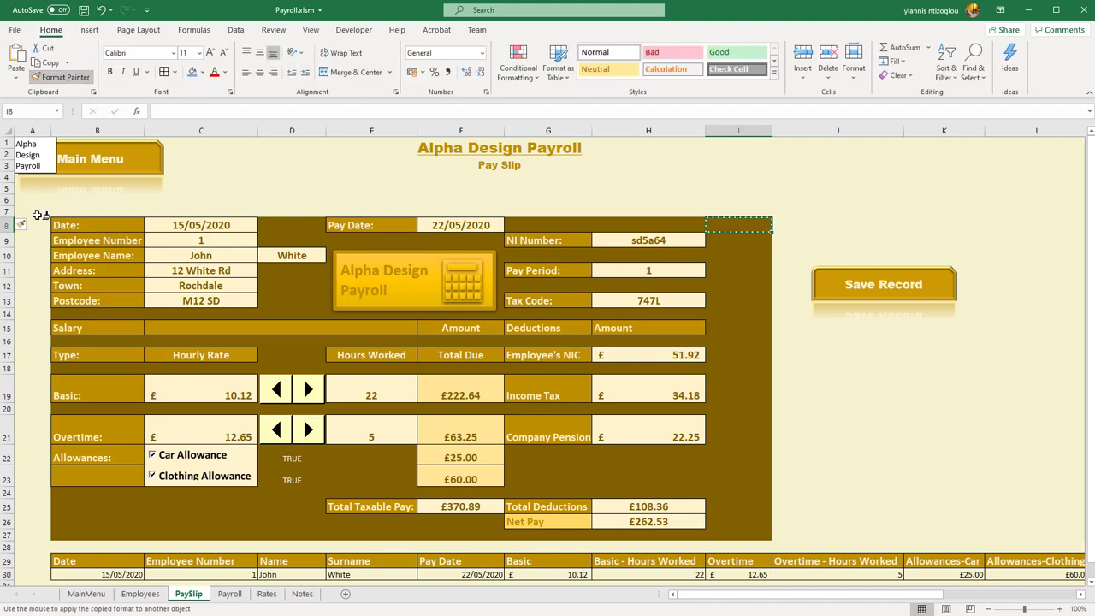
{"action": "mouse_move", "coordinate": [39, 210]}
{"action": "left_mouse_down"}
{"action": "mouse_move", "coordinate": [675, 225]}
{"action": "mouse_move", "coordinate": [735, 211]}
{"action": "left_mouse_up"}
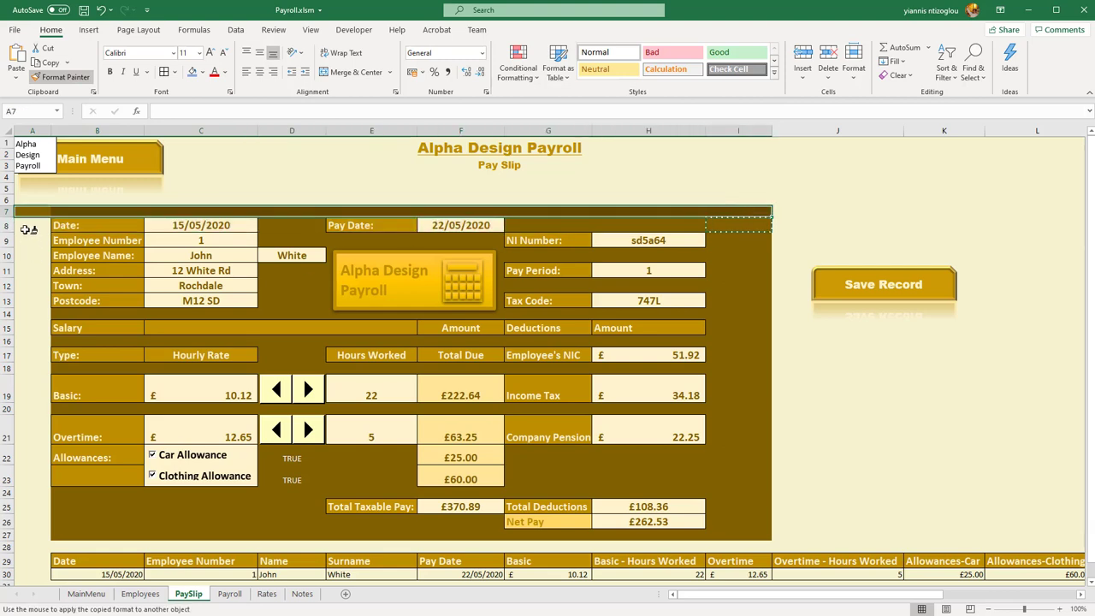
{"action": "mouse_move", "coordinate": [30, 221]}
{"action": "left_mouse_down"}
{"action": "mouse_move", "coordinate": [19, 410]}
{"action": "mouse_move", "coordinate": [29, 540]}
{"action": "left_mouse_up"}
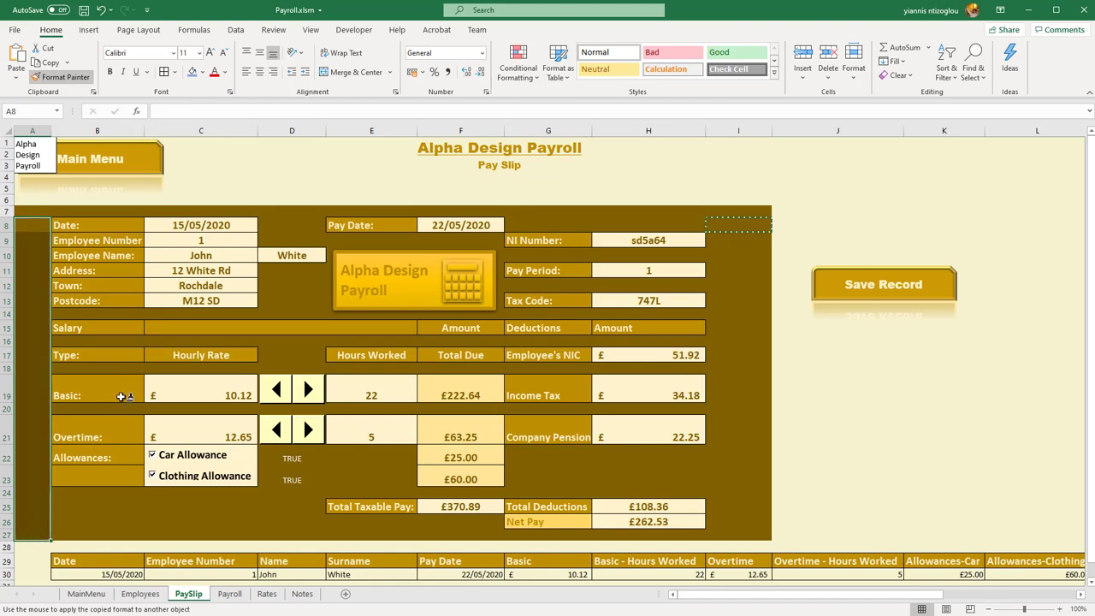
{"action": "left_click", "coordinate": [53, 77]}
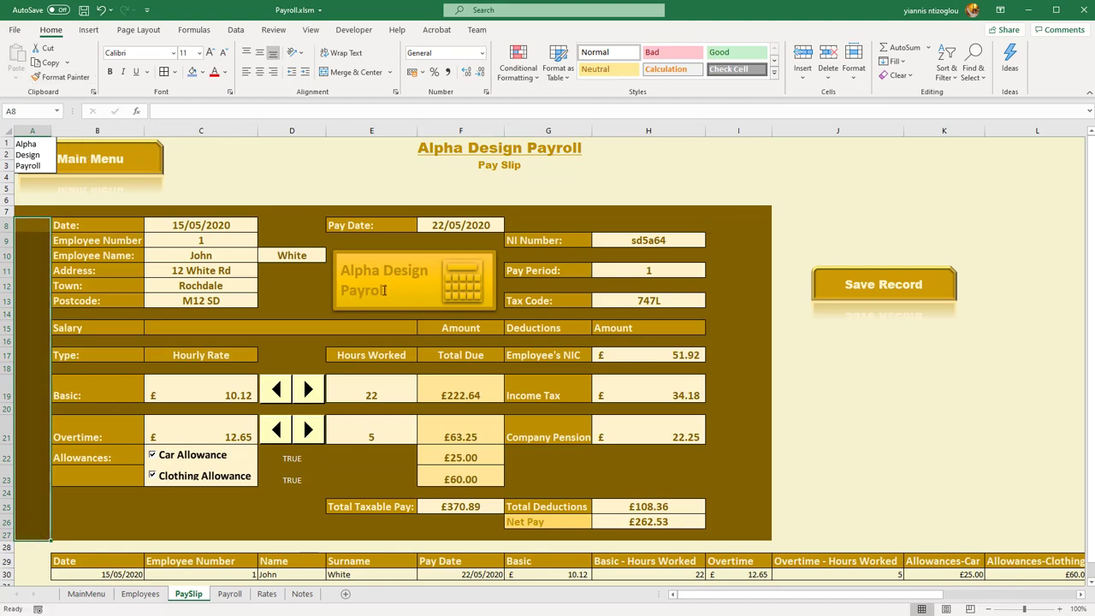
Step: Set the enlarged brown block, A7 to I27, as the print area and check its print preview
{"action": "left_click_drag", "start_coordinate": [28, 211], "coordinate": [769, 537]}
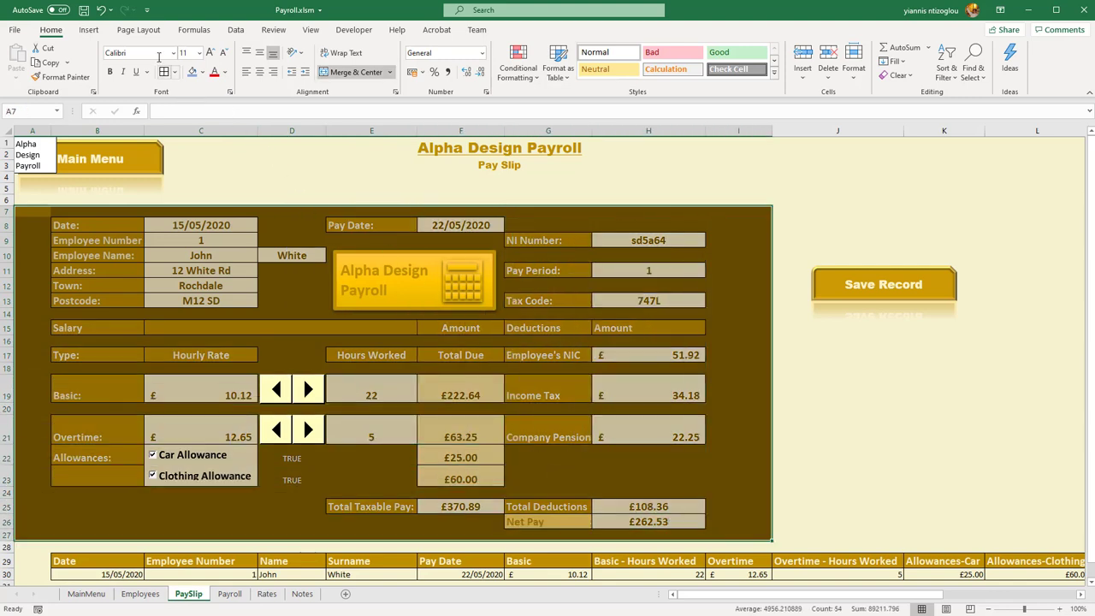
{"action": "left_click", "coordinate": [138, 30]}
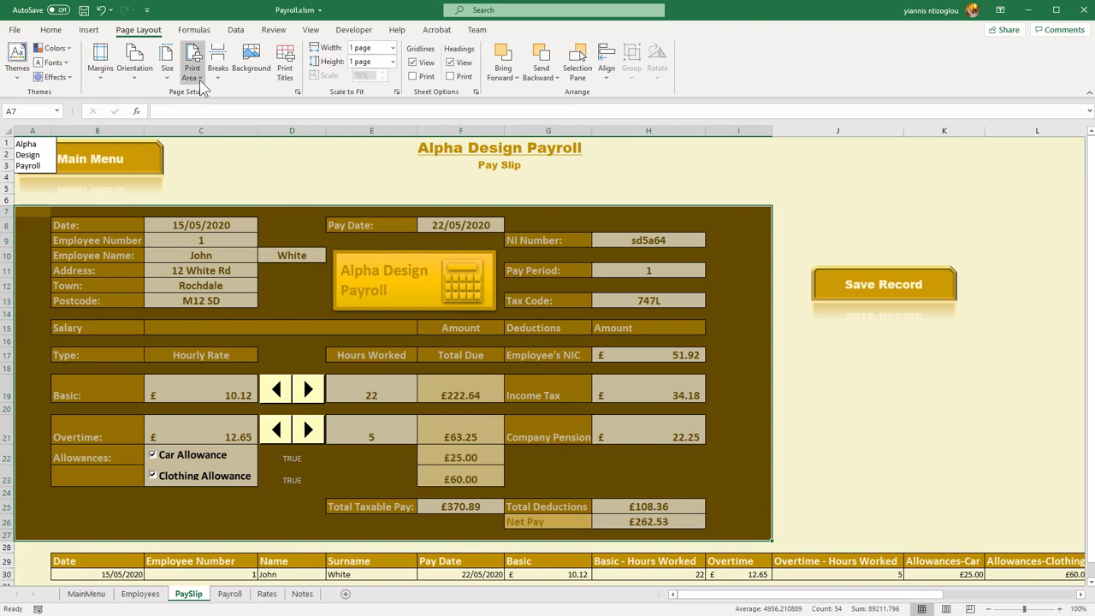
{"action": "left_click", "coordinate": [189, 73]}
{"action": "left_click", "coordinate": [216, 101]}
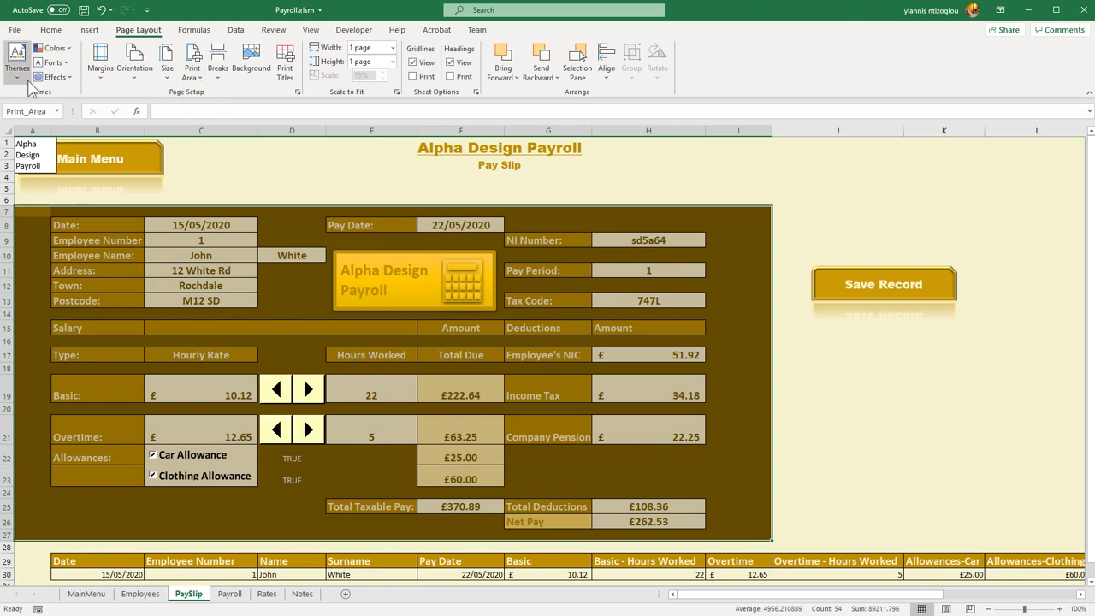
{"action": "left_click", "coordinate": [14, 30]}
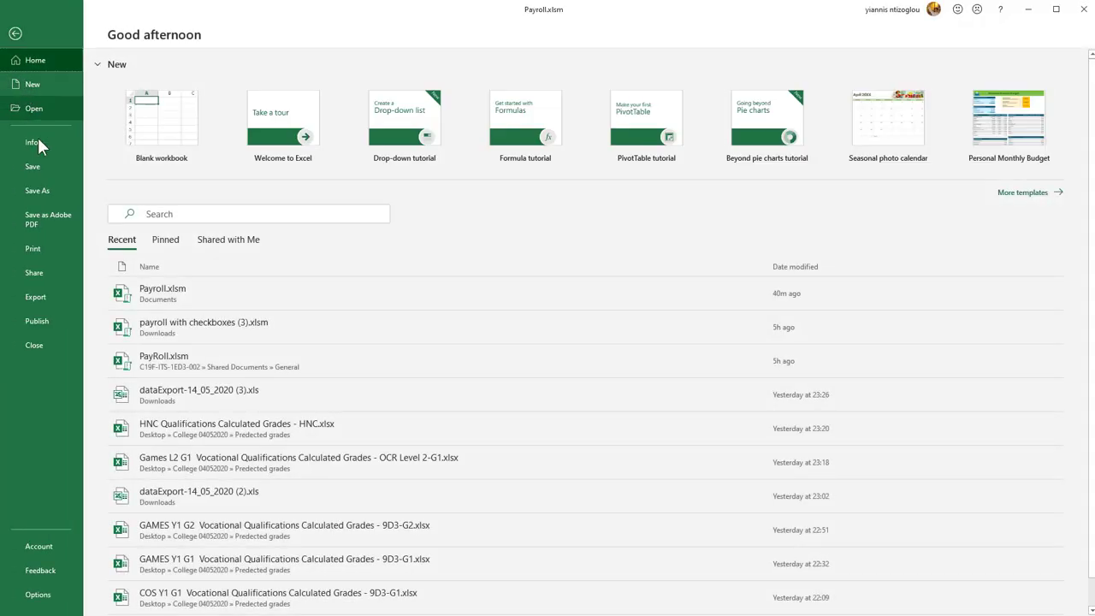
{"action": "left_click", "coordinate": [46, 252]}
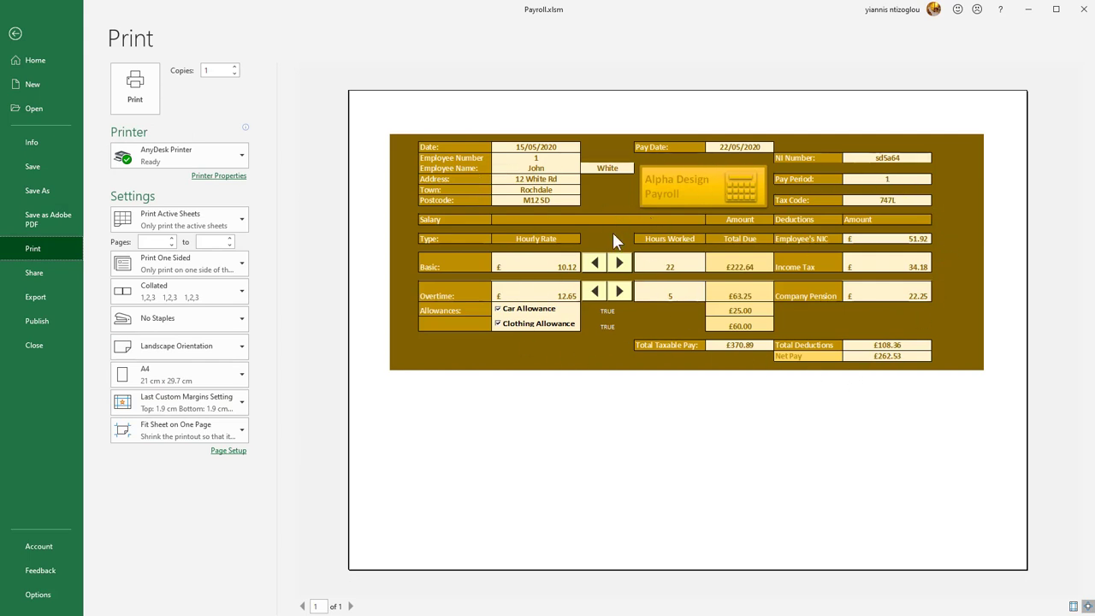
{"action": "left_click", "coordinate": [16, 34]}
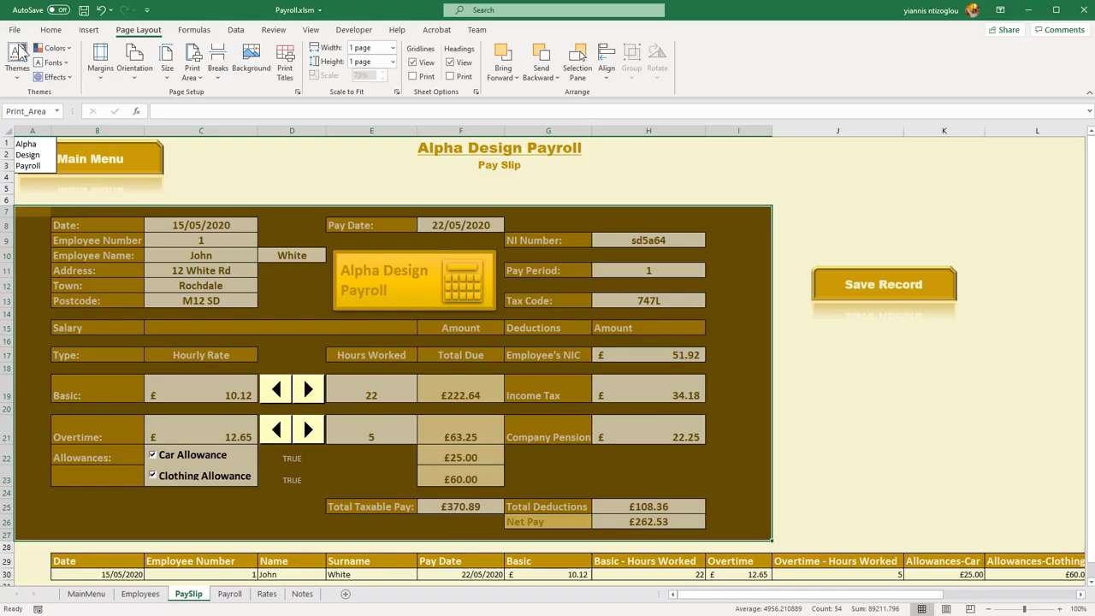
Step: Delete the stray white "Alpha Design Payroll" text box overlapping the Main Menu button
{"action": "left_click", "coordinate": [856, 369]}
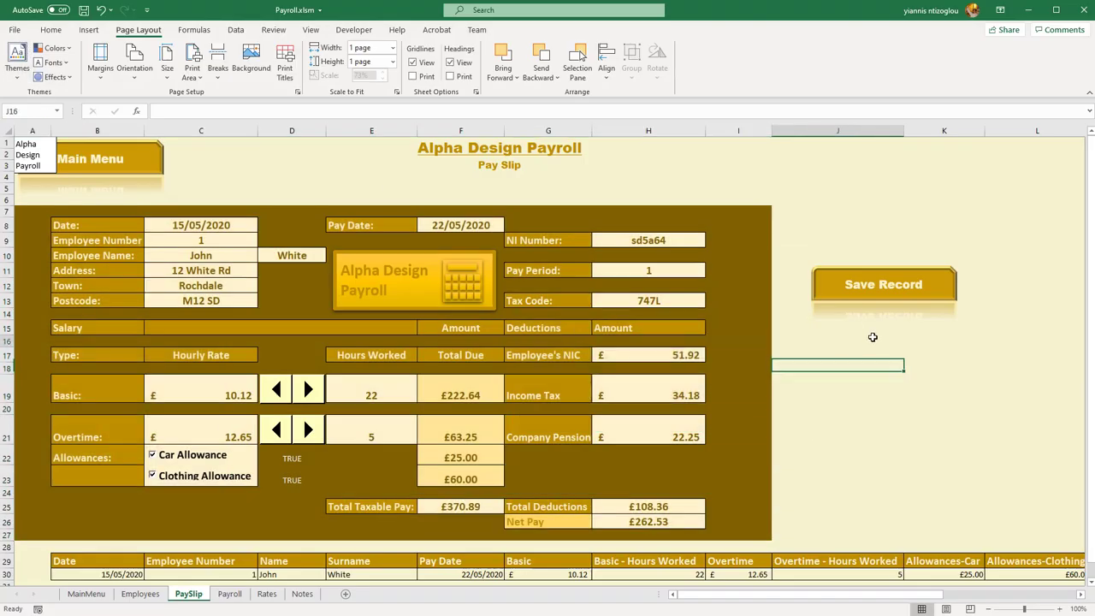
{"action": "left_click", "coordinate": [872, 338]}
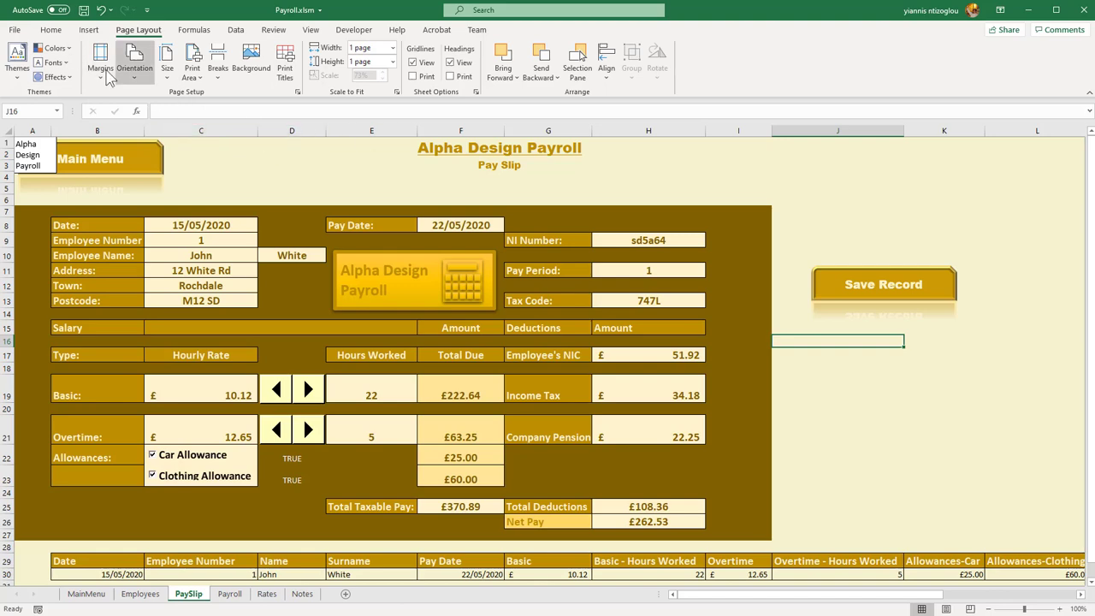
{"action": "left_click", "coordinate": [181, 150]}
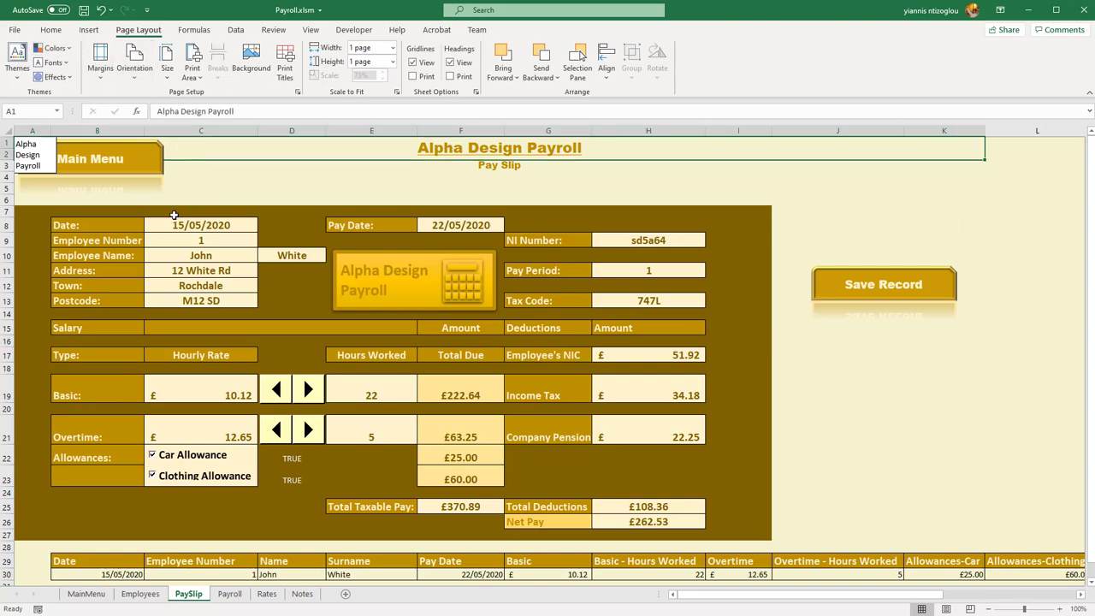
{"action": "left_click", "coordinate": [37, 165]}
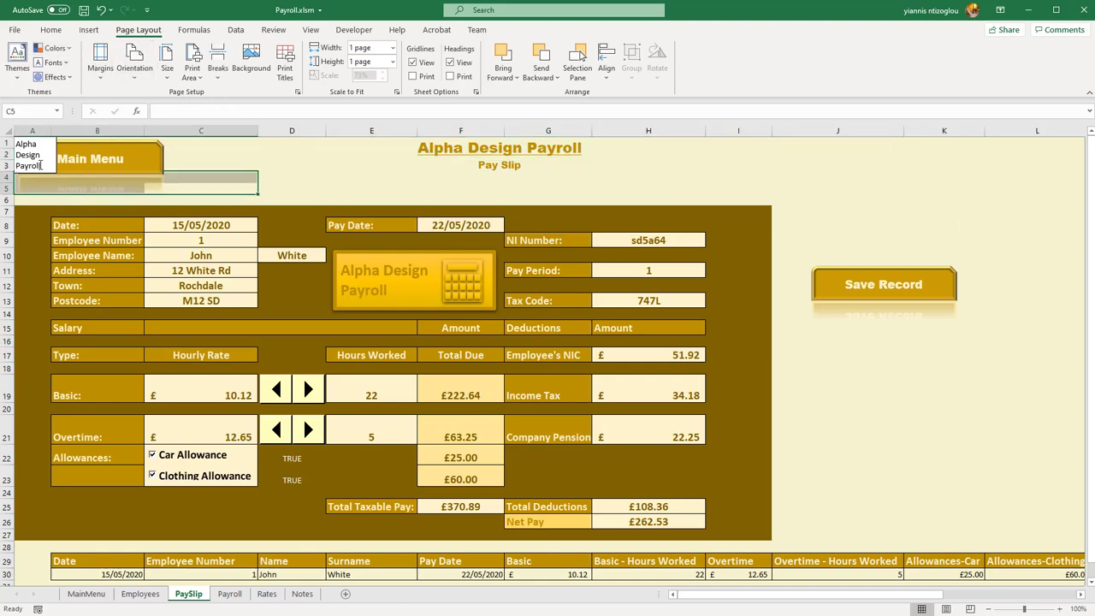
{"action": "left_click_drag", "start_coordinate": [40, 175], "coordinate": [226, 191]}
{"action": "key", "text": "Delete"}
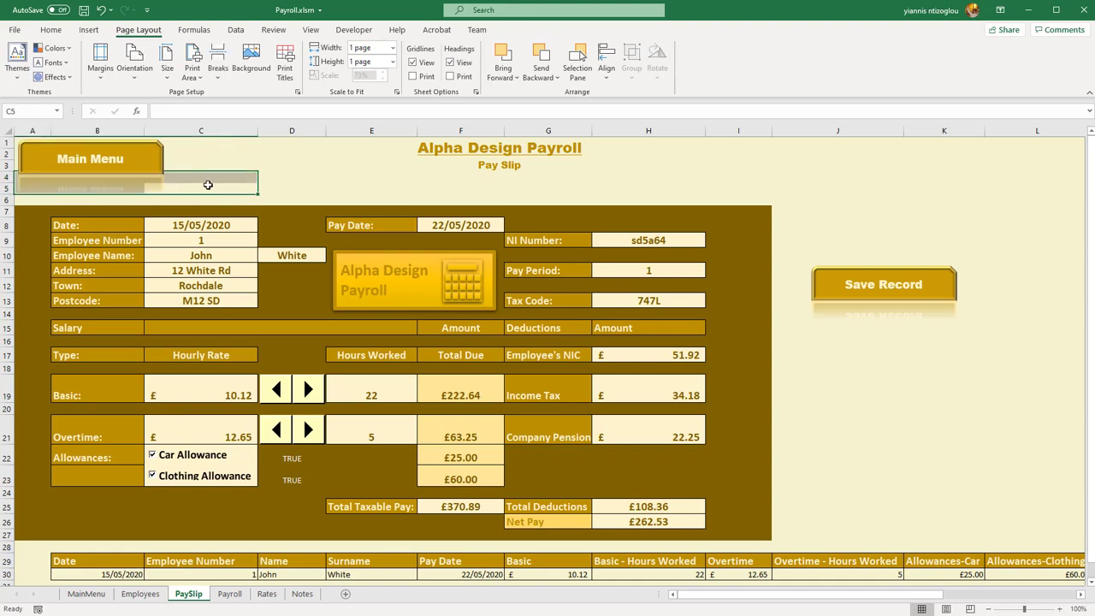
Step: Start recording a macro named mcrPrint, stored in this workbook
{"action": "left_click", "coordinate": [170, 137]}
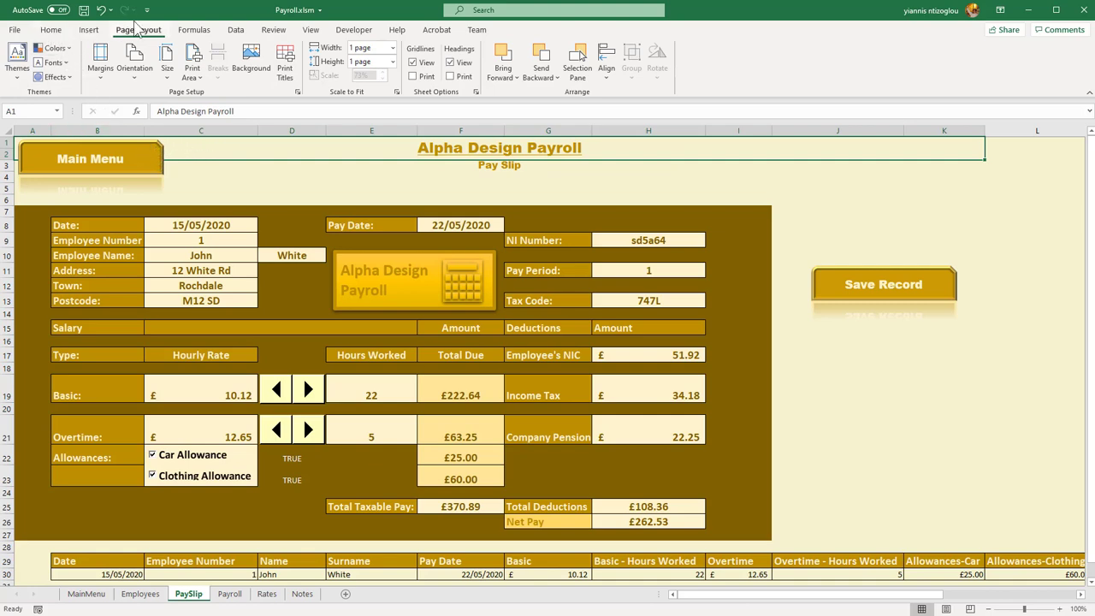
{"action": "left_click", "coordinate": [351, 32]}
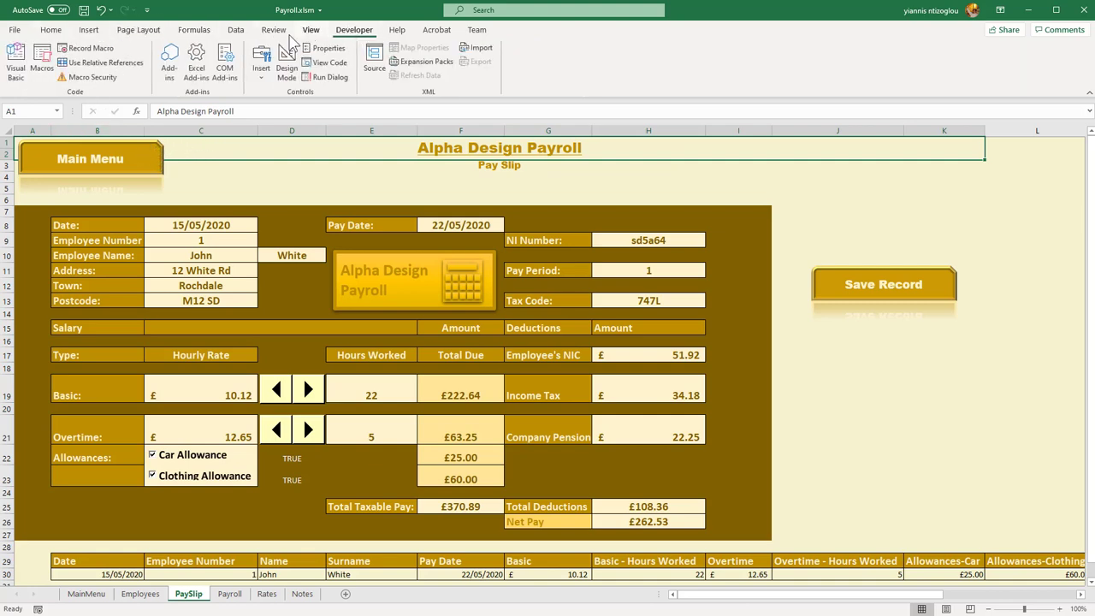
{"action": "left_click", "coordinate": [93, 48]}
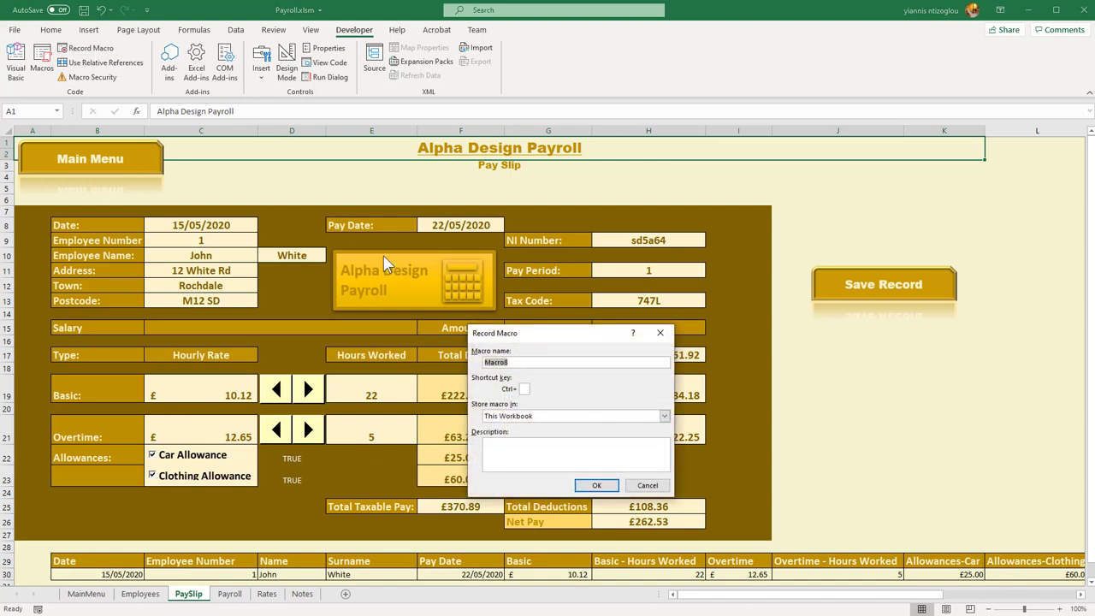
{"action": "type", "text": "mcrPrint"}
{"action": "left_click", "coordinate": [588, 485]}
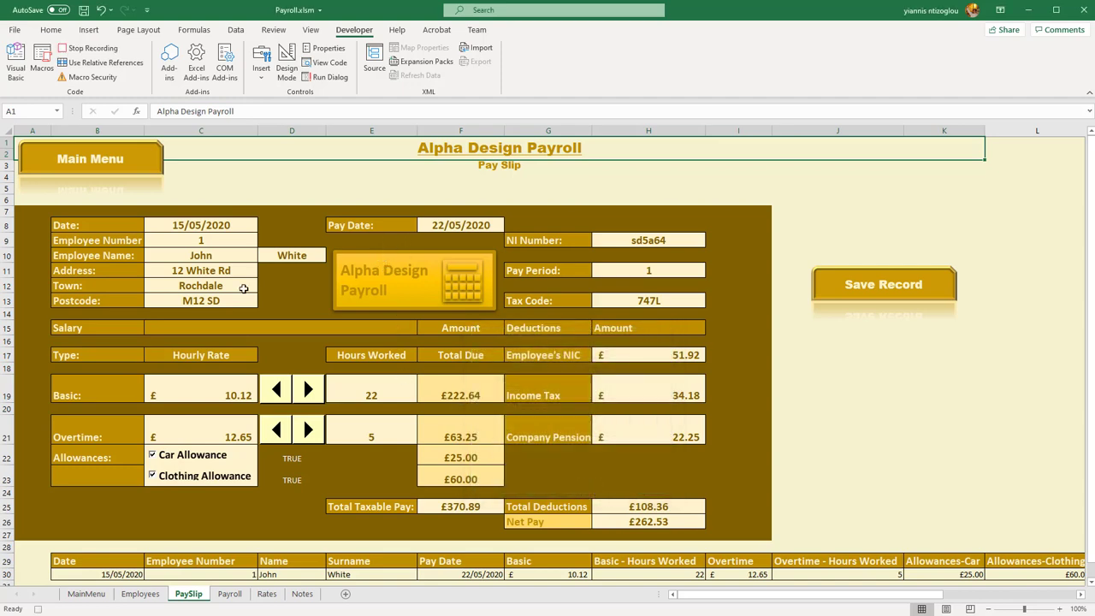
Step: Bring up the pay slip's print page during the macro recording and return to the sheet
{"action": "left_click", "coordinate": [17, 34]}
{"action": "left_click", "coordinate": [39, 250]}
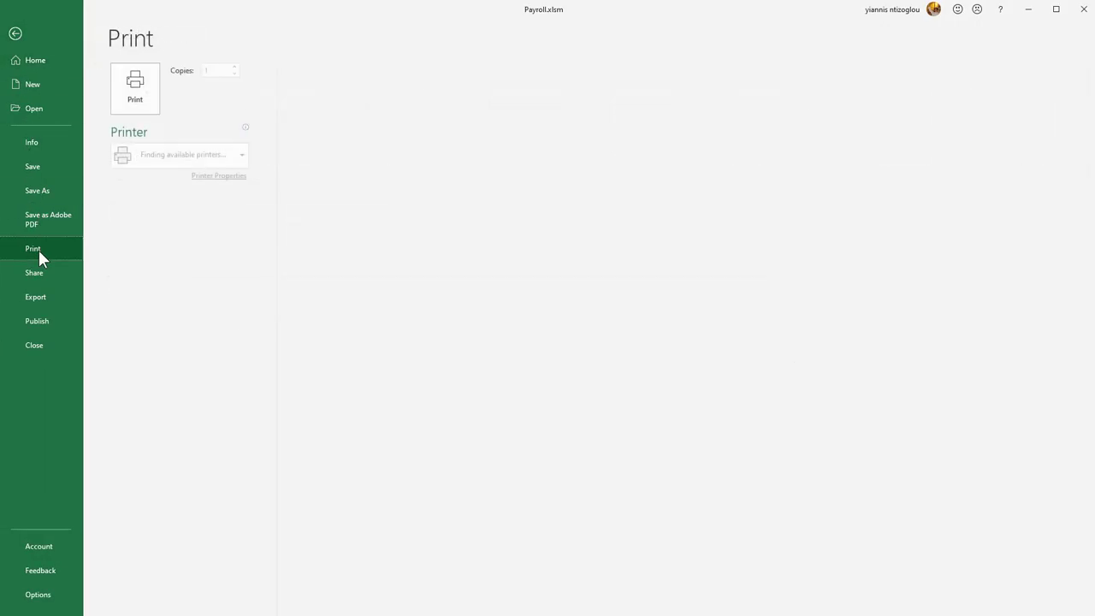
{"action": "key", "text": "Escape"}
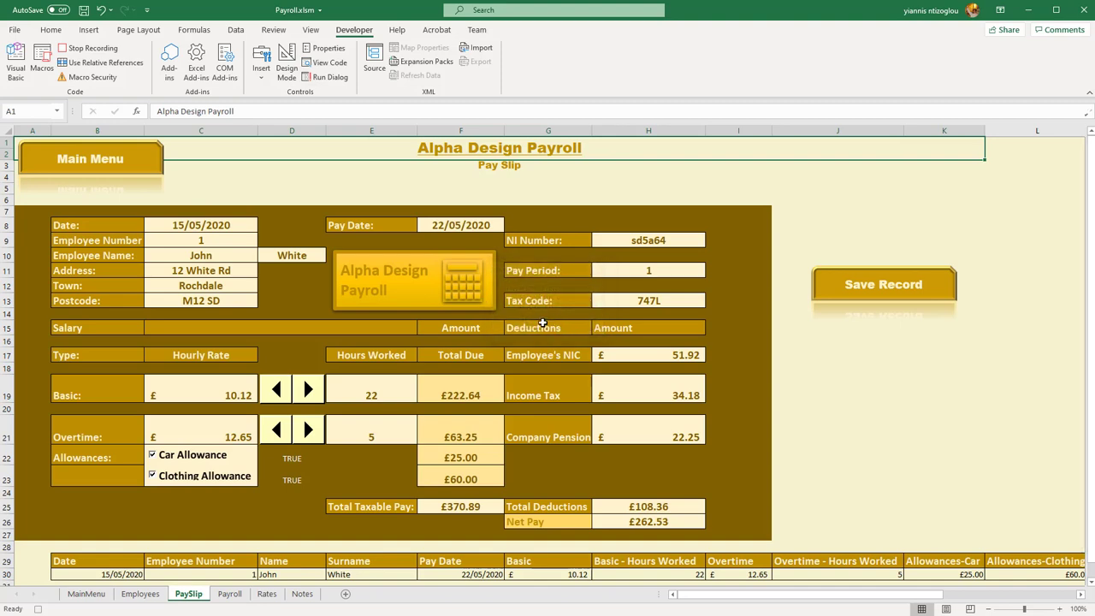
Step: Stop the macro recording and place a copy of the Save Record button directly below the original
{"action": "left_click", "coordinate": [80, 50]}
{"action": "right_click", "coordinate": [879, 285]}
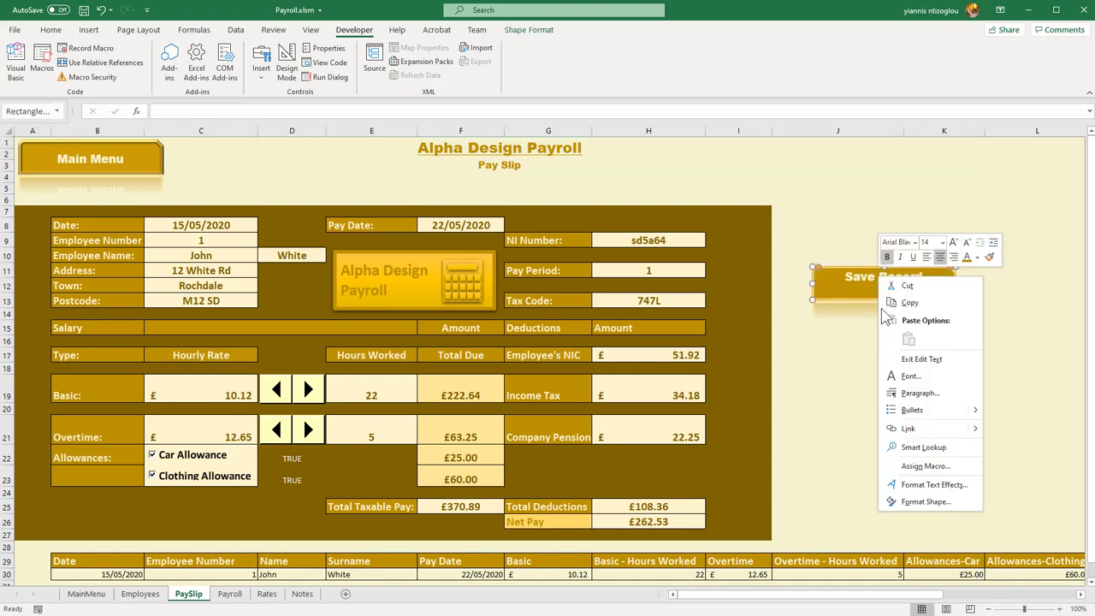
{"action": "right_click", "coordinate": [846, 290]}
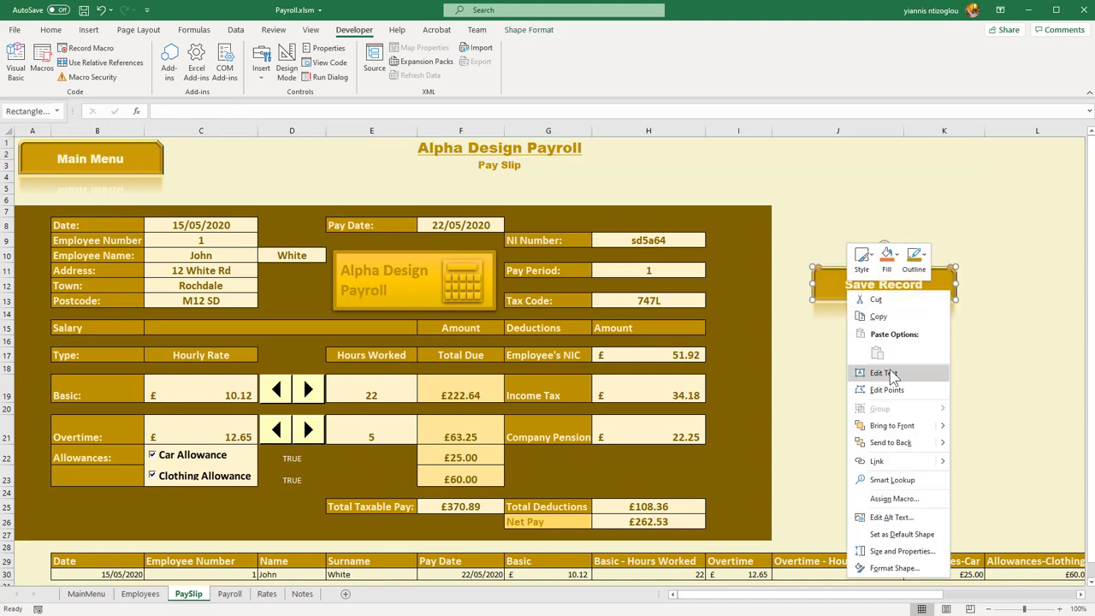
{"action": "left_click", "coordinate": [878, 317]}
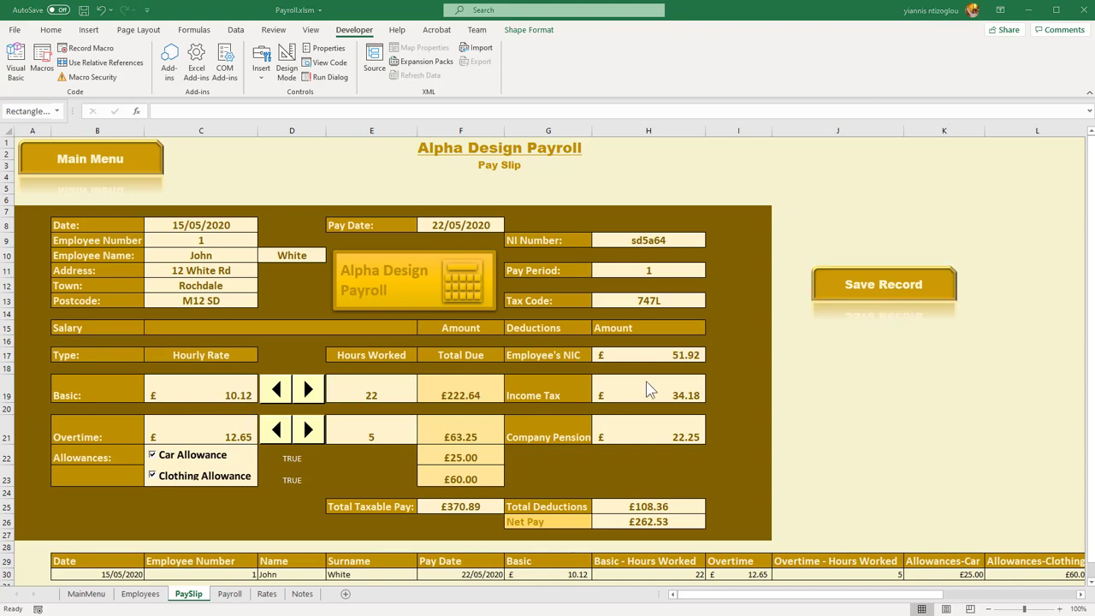
{"action": "left_click", "coordinate": [824, 339]}
{"action": "right_click", "coordinate": [824, 339]}
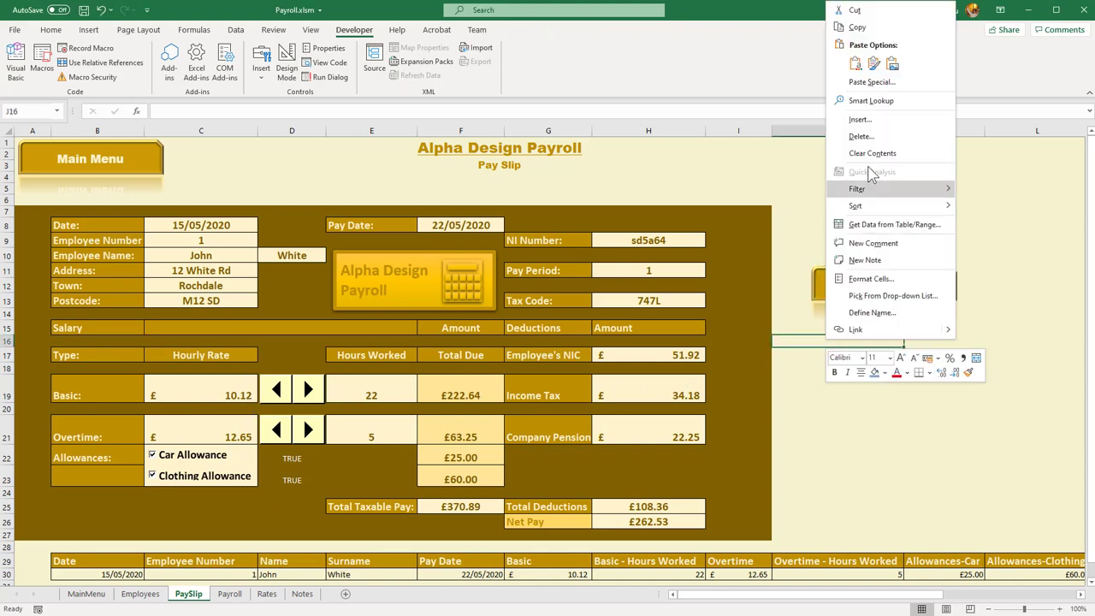
{"action": "left_click", "coordinate": [855, 63]}
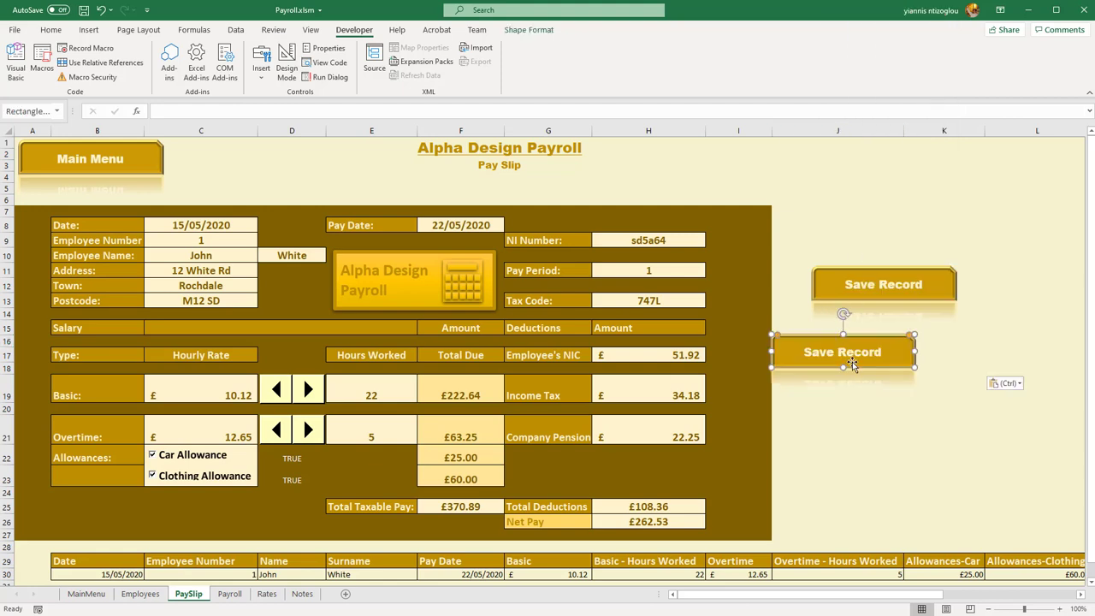
{"action": "mouse_move", "coordinate": [857, 339]}
{"action": "left_mouse_down"}
{"action": "mouse_move", "coordinate": [898, 320]}
{"action": "mouse_move", "coordinate": [900, 332]}
{"action": "mouse_move", "coordinate": [854, 345]}
{"action": "mouse_move", "coordinate": [845, 332]}
{"action": "mouse_move", "coordinate": [999, 359]}
{"action": "left_mouse_up"}
Step: Relabel the copied button "Print"
{"action": "type", "text": "P"}
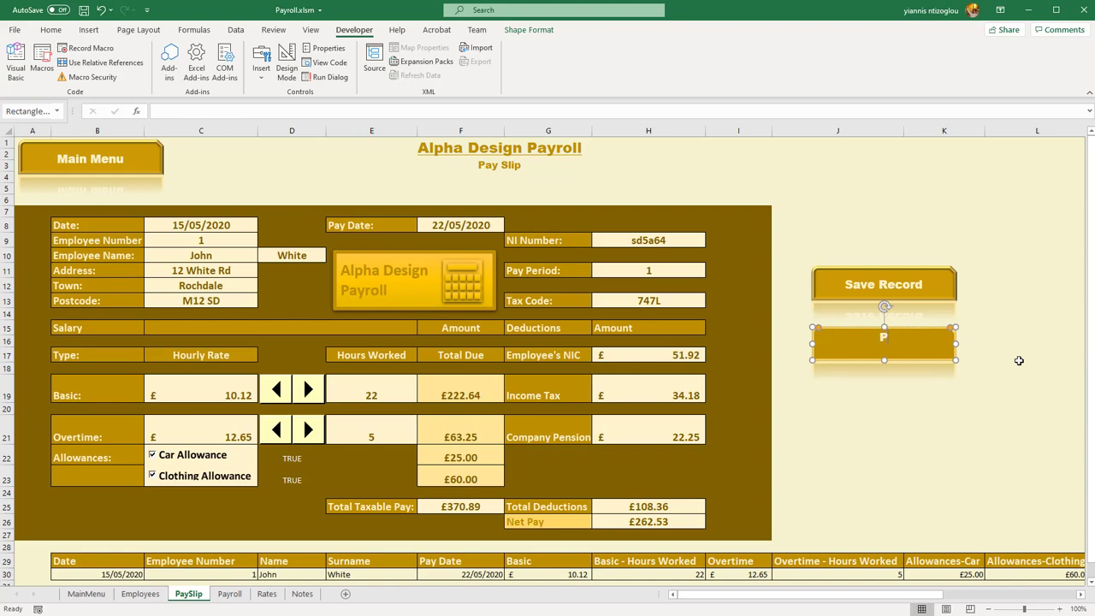
{"action": "type", "text": "rint"}
{"action": "key", "text": "Return"}
{"action": "key", "text": "BackSpace"}
{"action": "left_click", "coordinate": [1015, 430]}
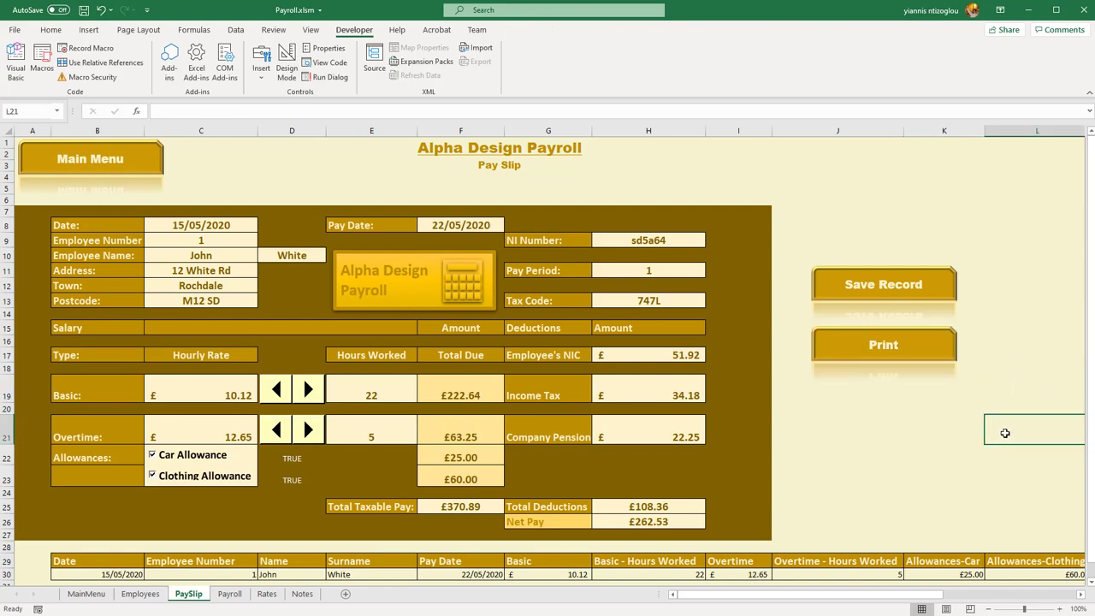
Step: Assign the mcrPrint macro to the Print button and deselect the button
{"action": "right_click", "coordinate": [882, 353]}
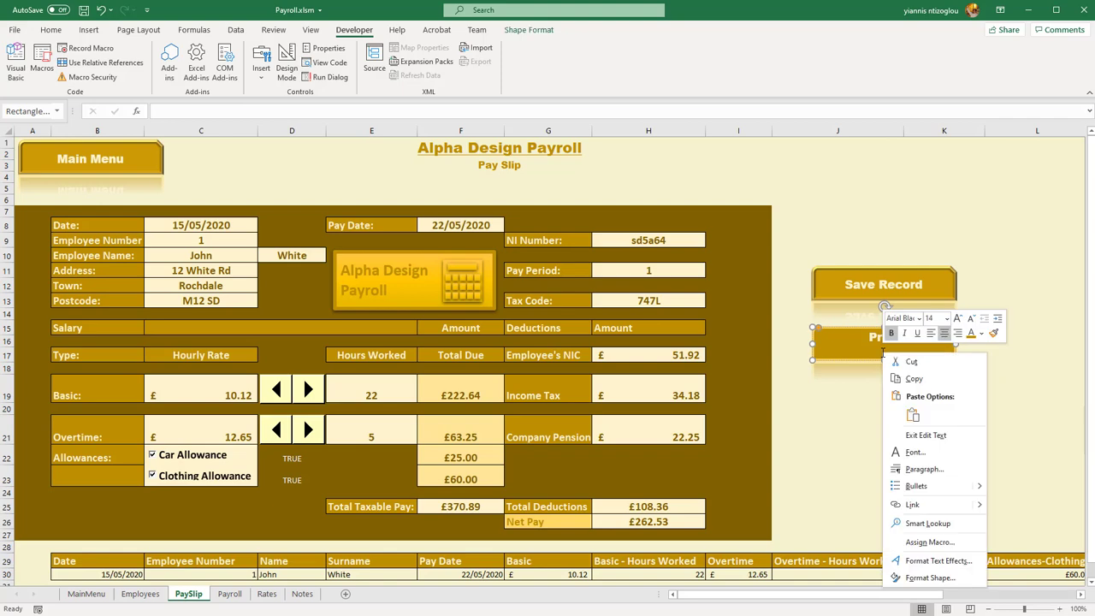
{"action": "left_click", "coordinate": [918, 546]}
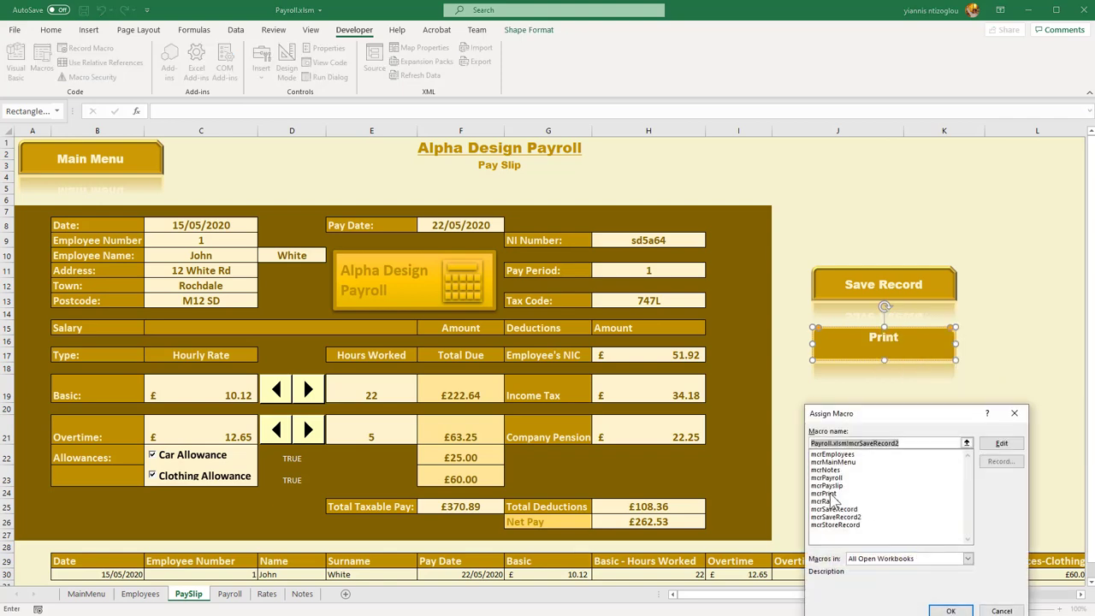
{"action": "left_click", "coordinate": [825, 494]}
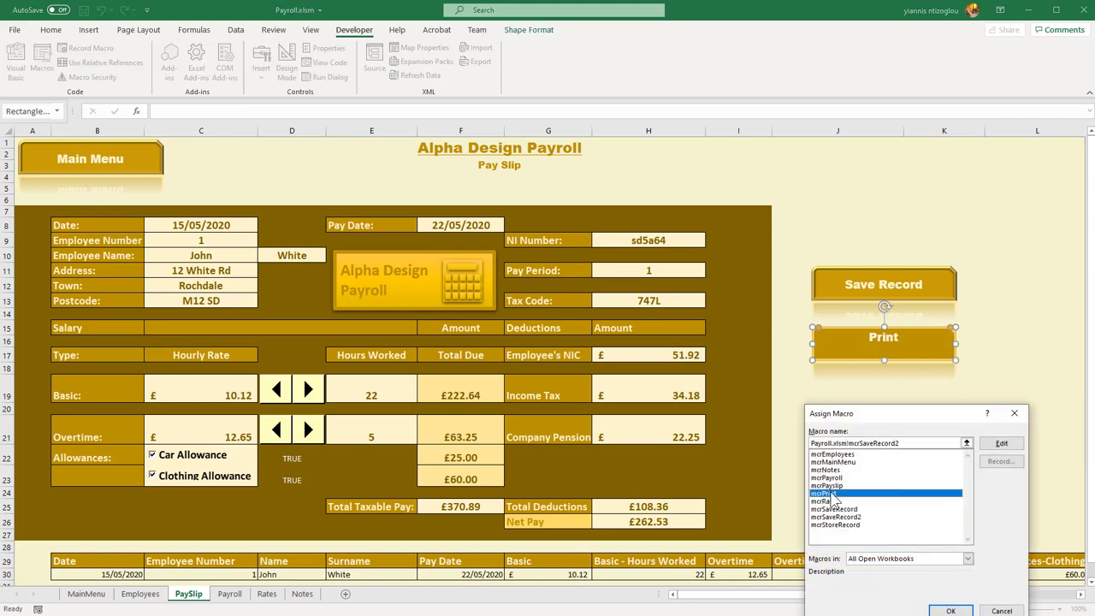
{"action": "left_click", "coordinate": [949, 611]}
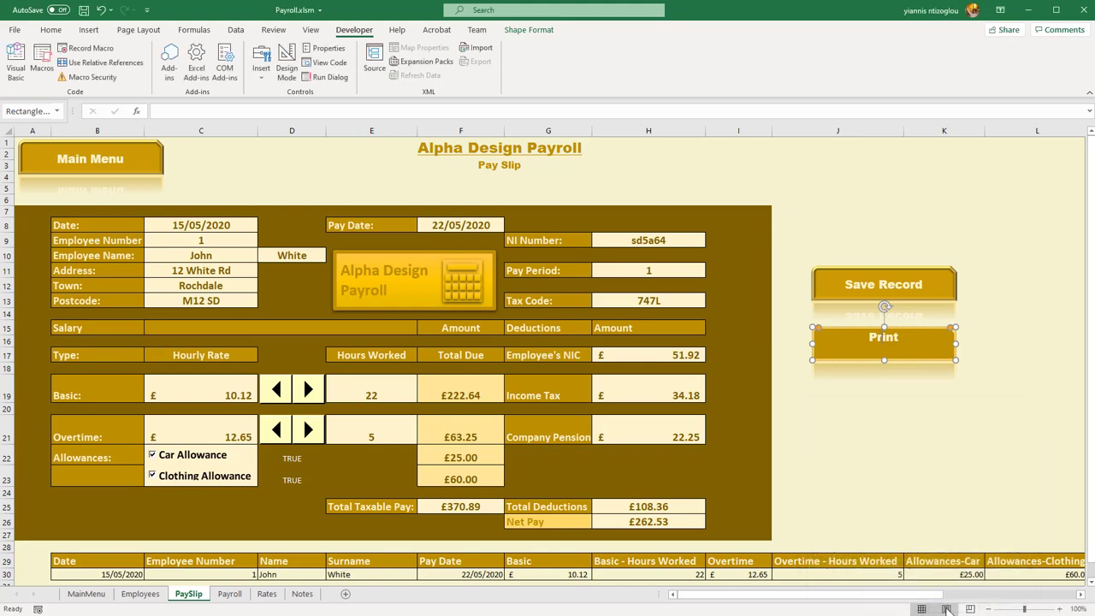
{"action": "left_click", "coordinate": [912, 472]}
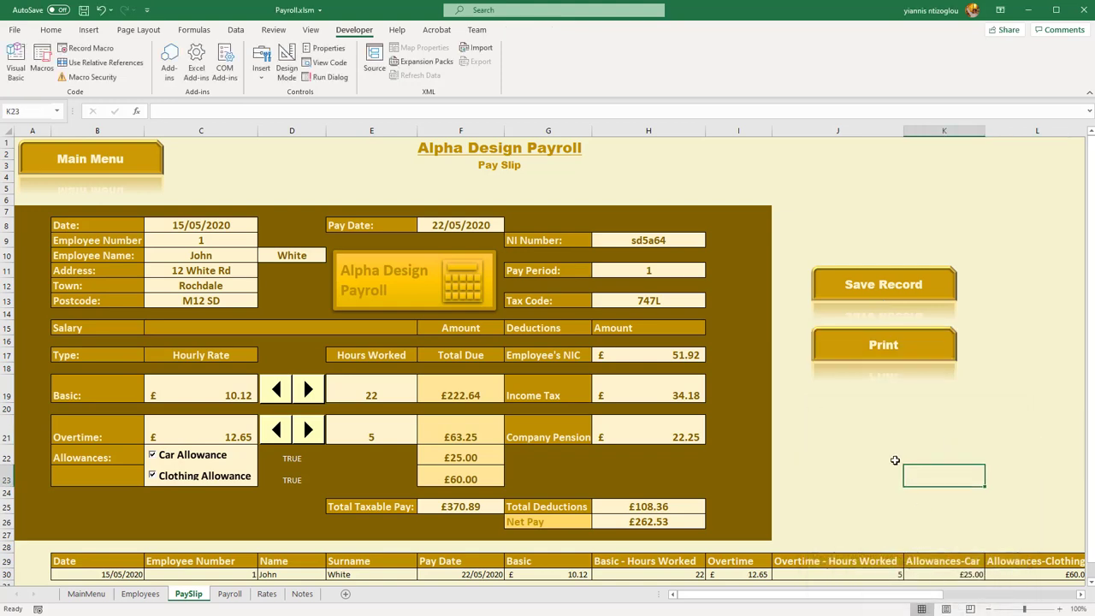
Step: Test the Print button, view the workbook's file page and return to the PaySlip sheet
{"action": "left_click", "coordinate": [843, 347]}
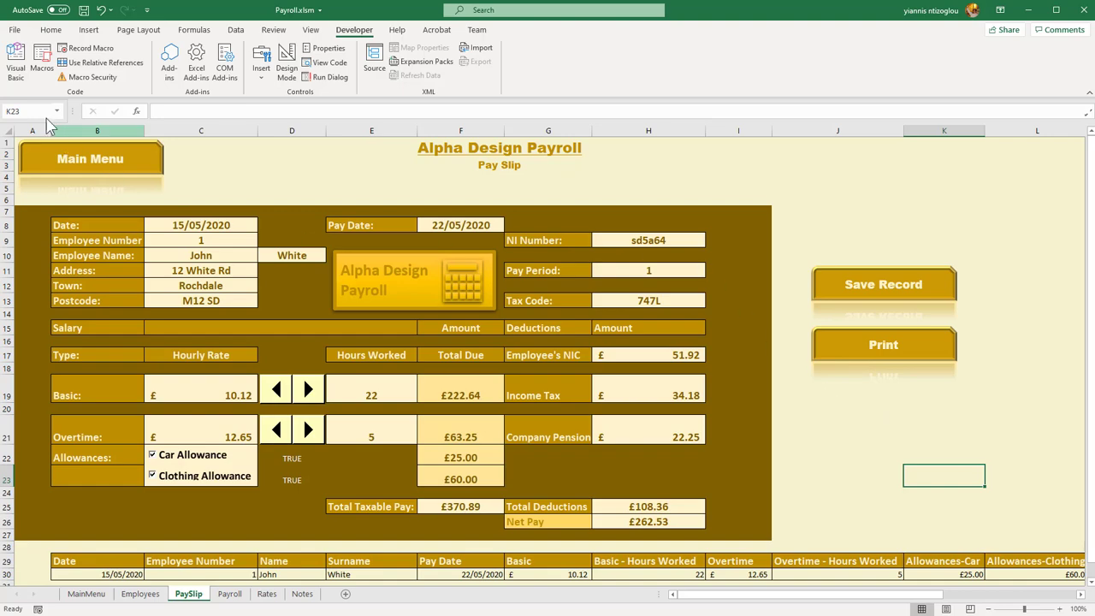
{"action": "left_click", "coordinate": [14, 29]}
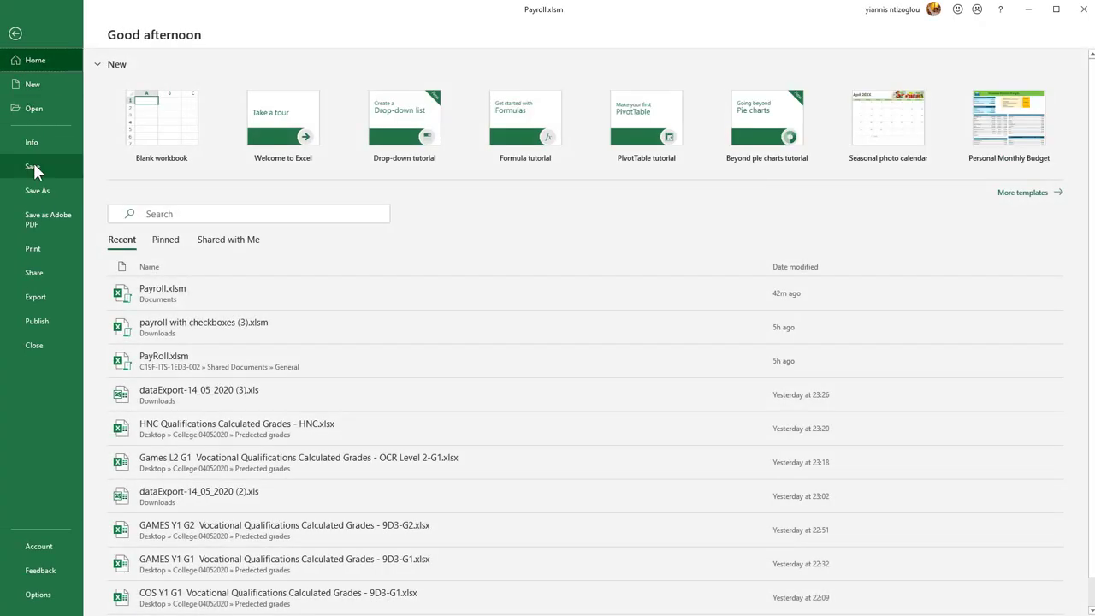
{"action": "left_click", "coordinate": [16, 34]}
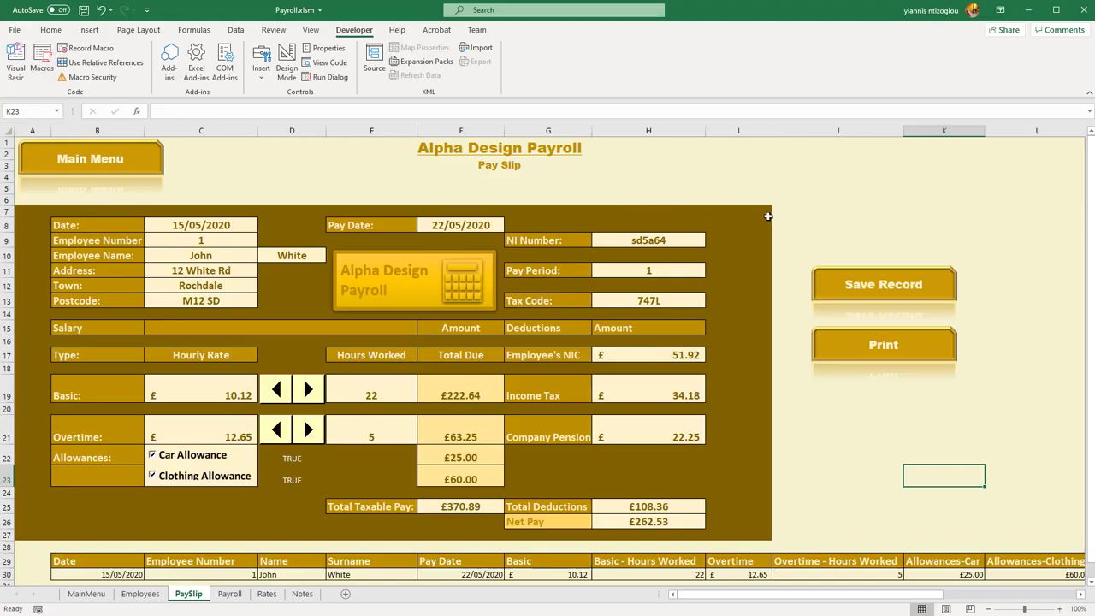